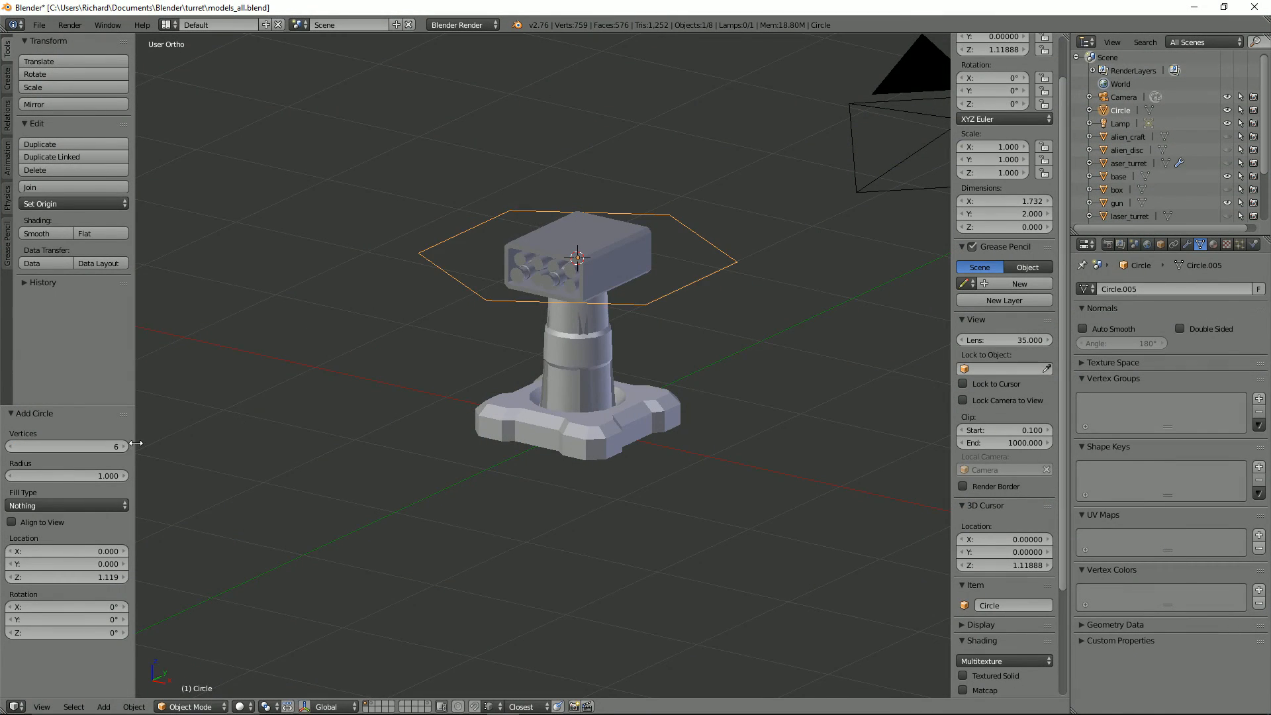
Step: Scale the six-sided circle to about 0.342, move it to layer 4 and show only that layer
key("s")
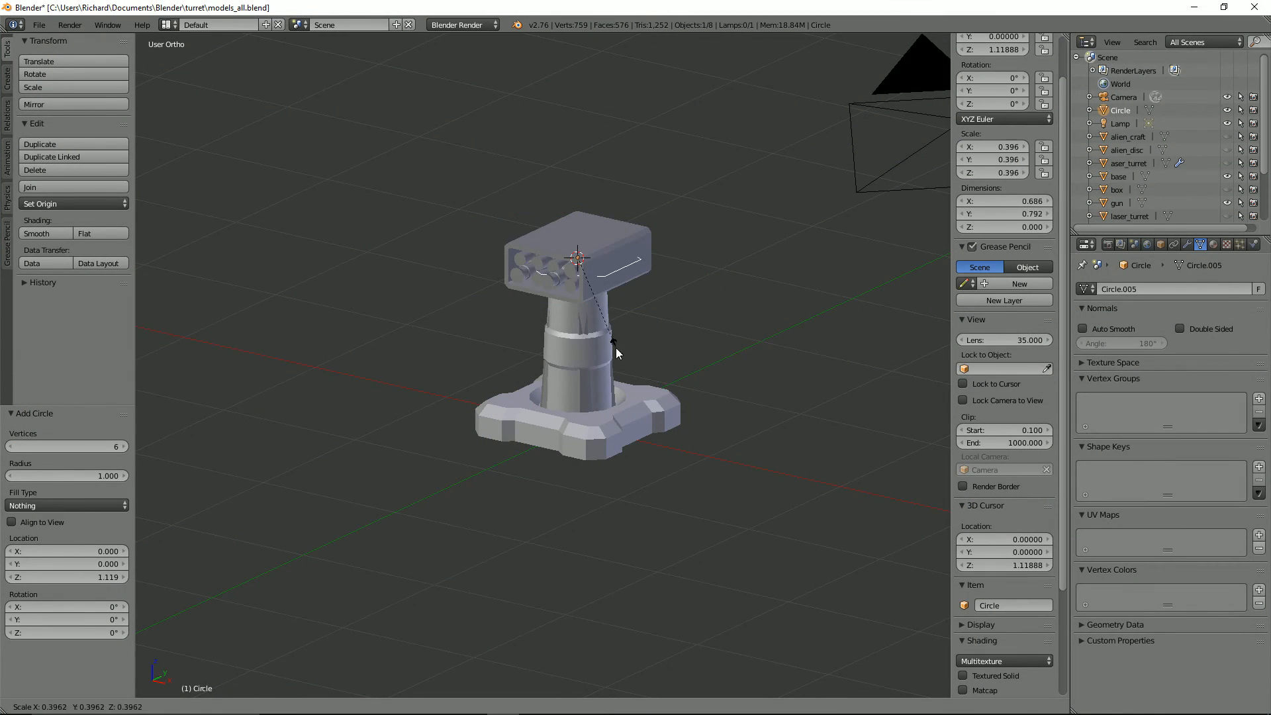
left_click(591, 308)
key("m")
key("4")
key("4")
Step: Rotate the hexagon 30° in the top view so its flat sides face front and back
key("KP_7")
type("r30")
key("Return")
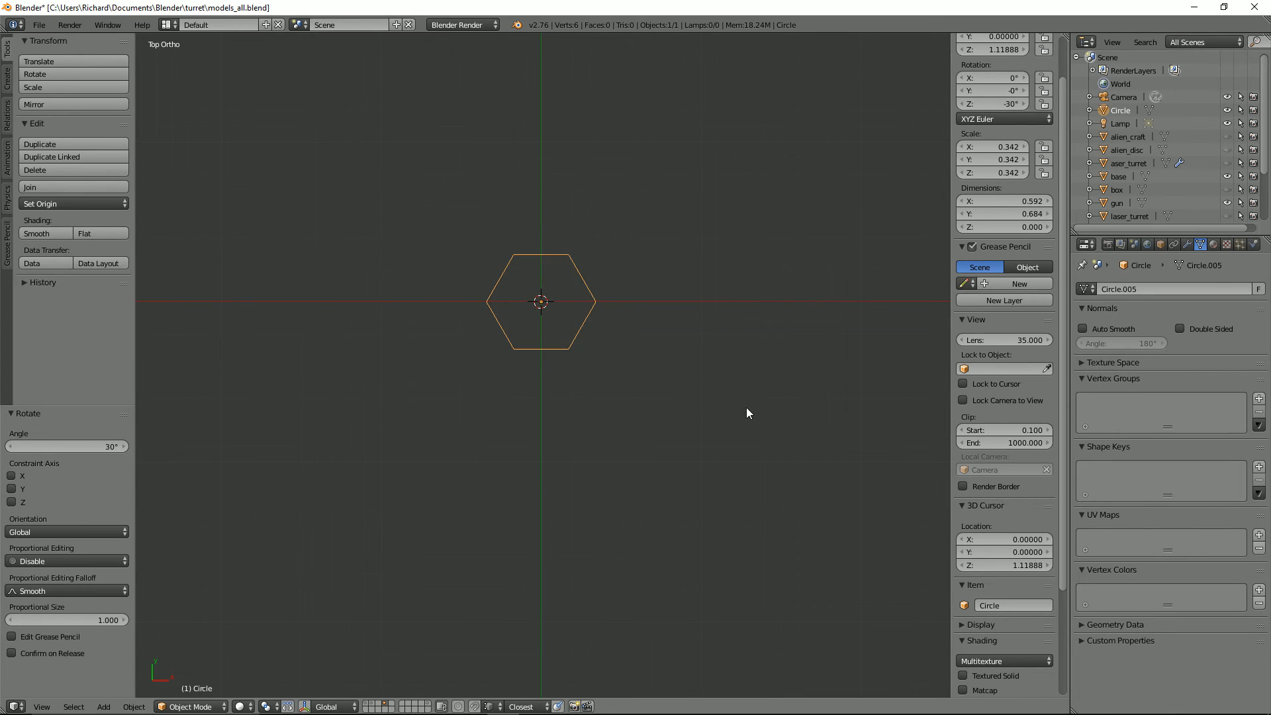
Step: Add a Mirror modifier to the hexagon that mirrors across the Z axis instead of X
key("KP_1")
left_click(1187, 244)
left_click(1140, 290)
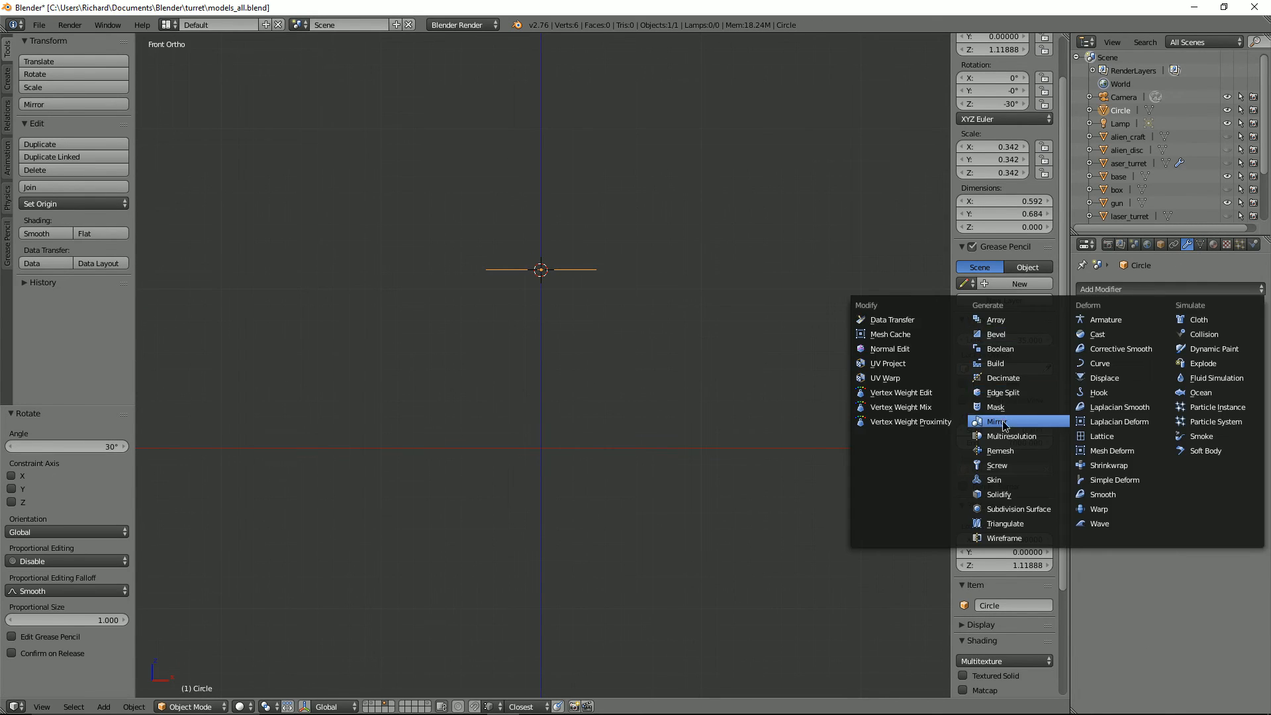
left_click(996, 424)
left_click(1086, 366)
left_click(1086, 395)
Step: Extrude all the hexagon's edges upward about 0.116 along Z to form the side walls
middle_click_drag(611, 241, 601, 264)
key("Tab")
key("ctrl+Tab")
key("a")
key("a")
key("e")
key("z")
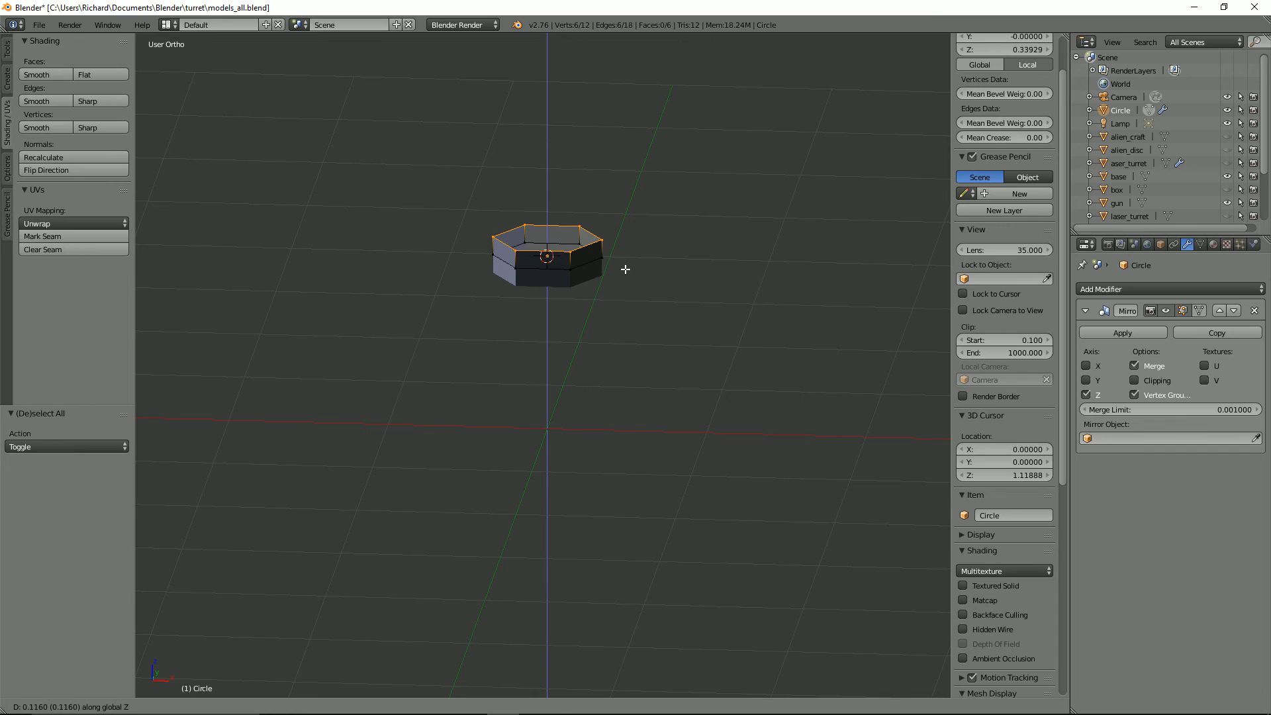
left_click(625, 270)
Step: Extrude the wall's upper edge loop into a smaller ring raised 0.030 along Z as a bevelled rim
key("e")
key("g")
key("z")
left_click(671, 269)
middle_click_drag(671, 269, 663, 309)
scroll(662, 309, "up", 2)
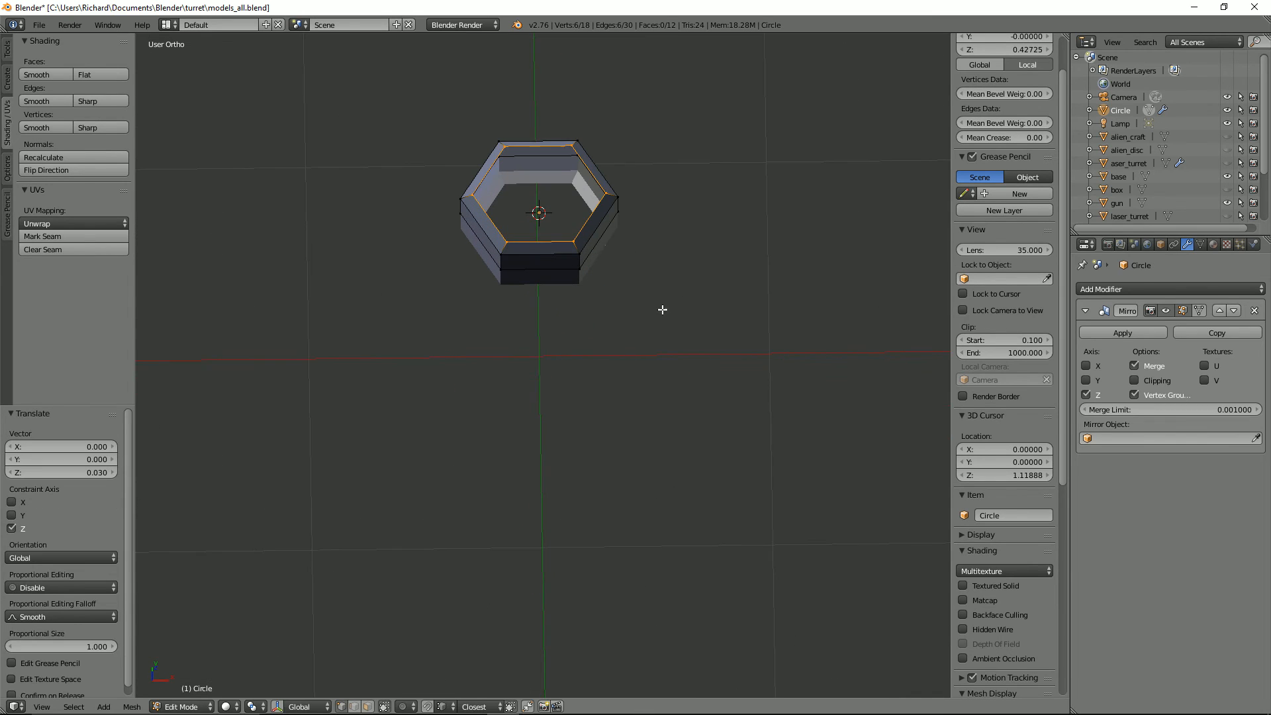
key("Escape")
Step: Cut an edge loop around the lower wall and extrude the strip below it outward on five sides
middle_click_drag(540, 253, 504, 411)
left_click(586, 233)
key("ctrl+Tab")
key("3")
scroll(610, 207, "up", 4)
middle_click_drag(504, 411, 531, 358)
right_click(580, 274, "alt")
right_click(542, 270, "shift")
key("e")
key("Escape")
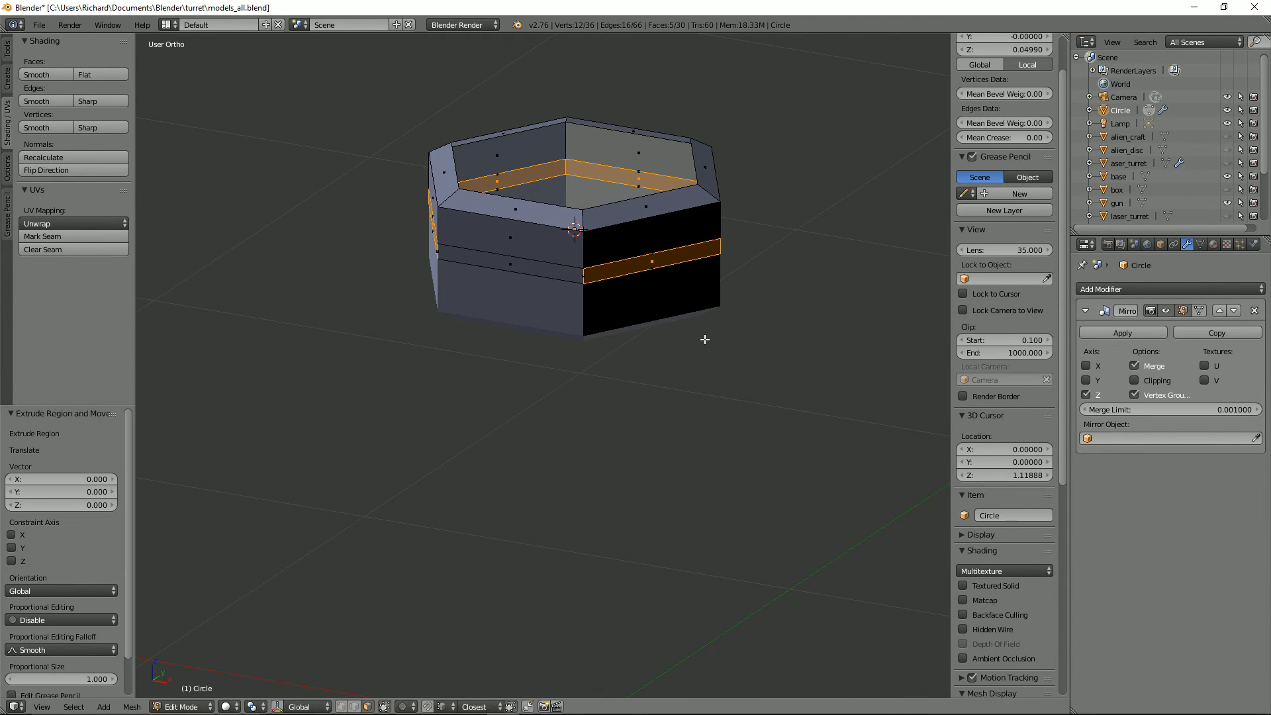
key("alt+s")
left_click(685, 313)
Step: Recalculate the normals of the hexagonal body
key("Tab")
Step: Move the edge loop where the raised band meets the wall up about 0.015 along Z to slope the ledge
key("Tab")
key("ctrl+n")
key("Tab")
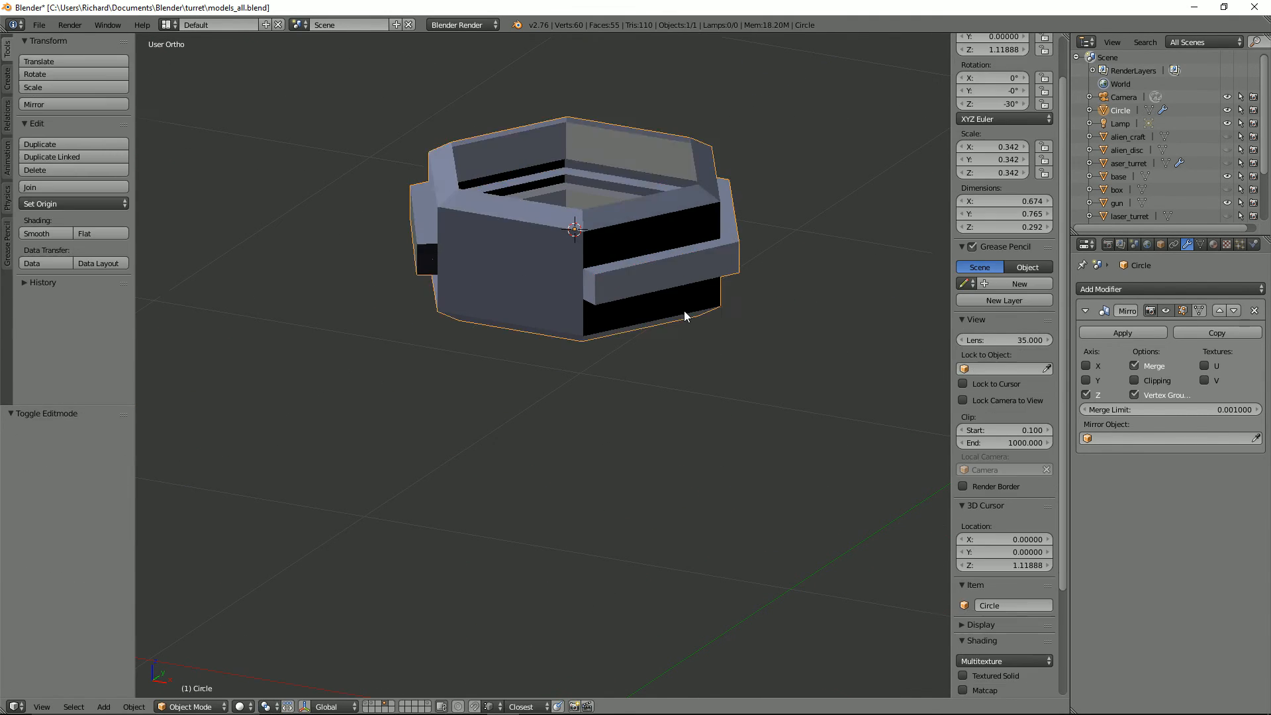
middle_click_drag(685, 313, 595, 292)
key("Tab")
key("ctrl+Tab")
key("2")
right_click(583, 281, "alt")
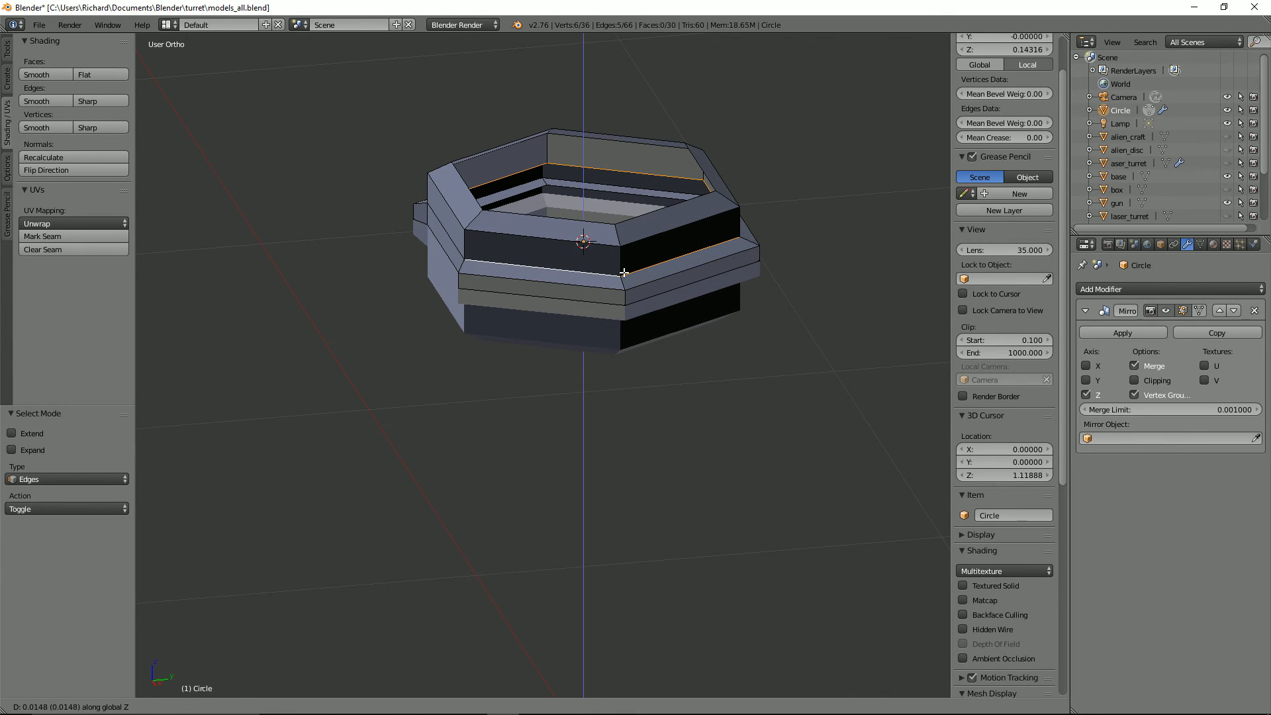
key("ctrl+Tab")
key("3")
key("alt+s")
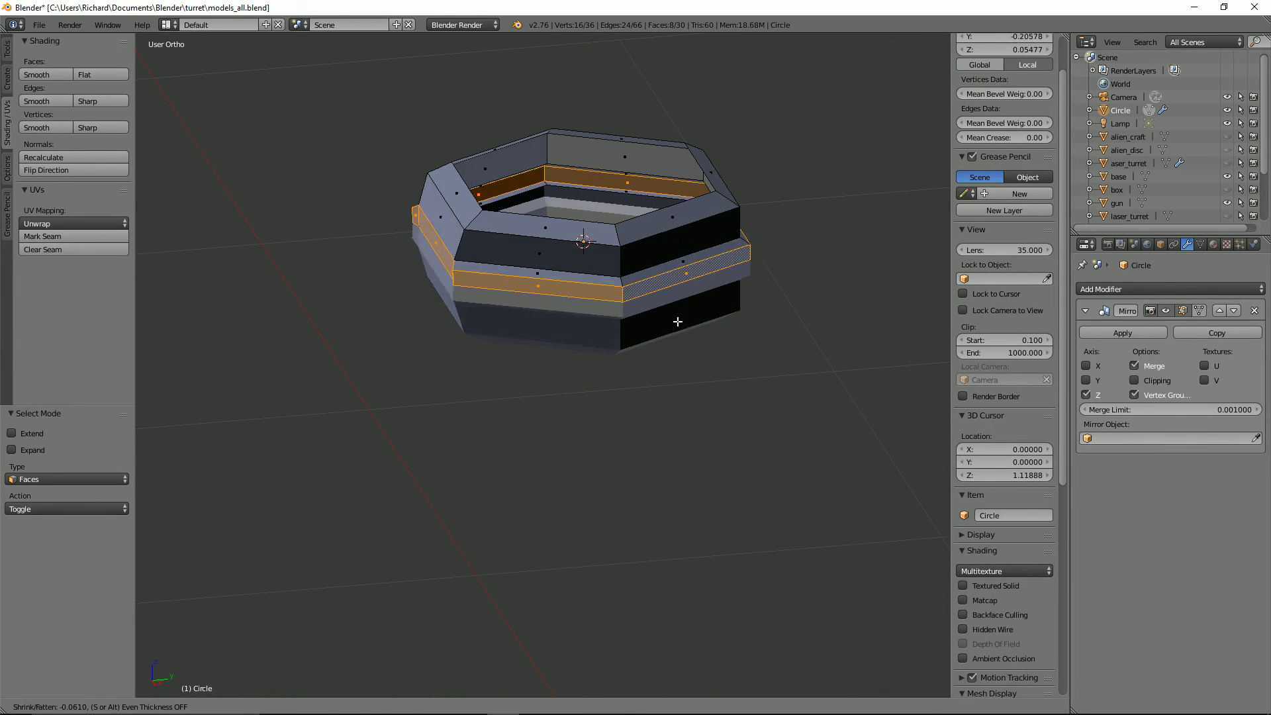
right_click(676, 321)
key("s")
right_click(715, 361)
Step: Delete the hidden faces behind the raised band, switching the Z mirror off to reach them and back on
middle_click_drag(714, 359, 688, 284)
scroll(629, 299, "up", 6)
left_click(1087, 395)
scroll(768, 284, "down", 4)
middle_click_drag(768, 284, 827, 297)
right_click(820, 207, "alt")
key("x")
left_click(820, 207)
left_click(1086, 395)
Step: Fill one open end of the raised band with a face
middle_click_drag(741, 265, 722, 298)
key("ctrl+Tab")
right_click(648, 221)
right_click(625, 208, "shift")
key("f")
Step: Close the gap between the wall and the upper edges of the raised band with faces
right_click(685, 192)
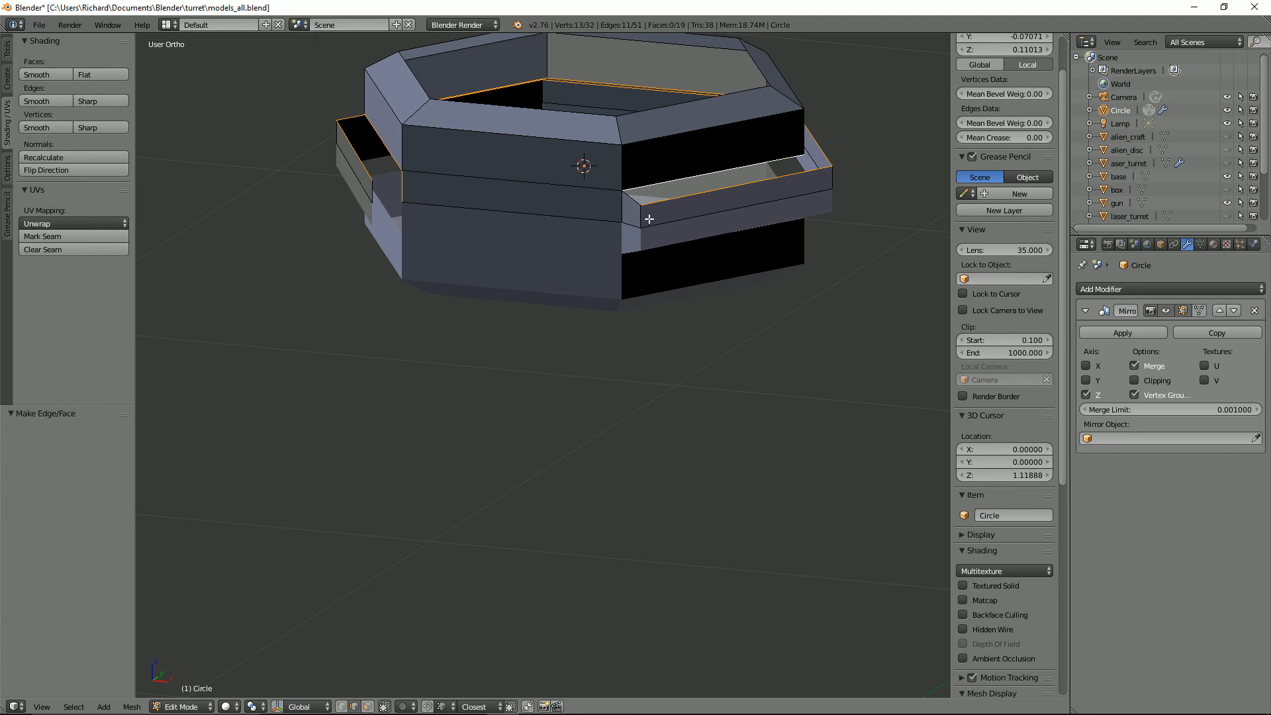
key("w")
left_click(569, 417)
key("ctrl+z")
middle_click_drag(690, 366, 629, 398)
right_click(702, 340)
right_click(706, 324, "shift")
key("f")
middle_click_drag(706, 324, 453, 208)
key("f")
Step: Fill the raised band's other open end with a face and recalculate all normals
right_click(454, 209)
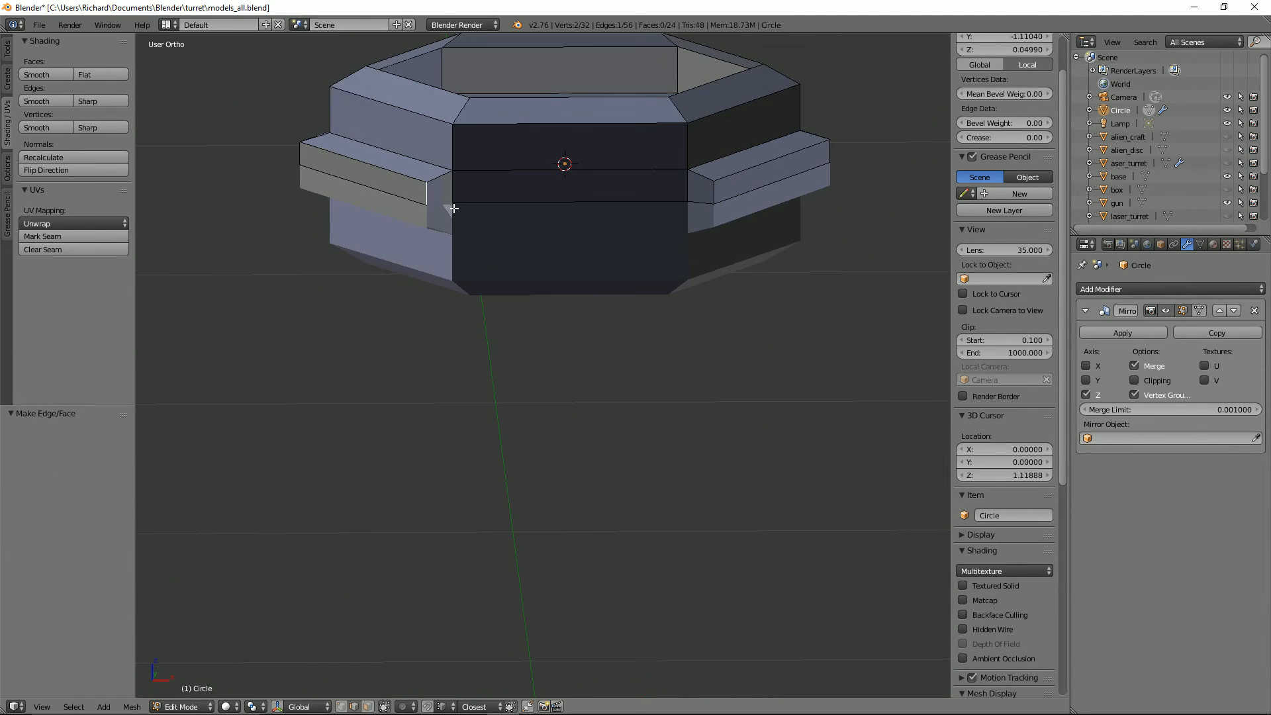
right_click(454, 202, "shift")
key("f")
scroll(503, 225, "down", 1)
key("a")
key("a")
key("ctrl+n")
key("Tab")
Step: Add a centred loop cut that divides the body in half along X
mouse_move(601, 253)
middle_mouse_down()
mouse_move(715, 272)
mouse_move(591, 237)
mouse_move(577, 256)
middle_mouse_up()
key("Tab")
key("ctrl+r")
left_click(570, 323)
right_click(570, 323)
Step: Delete the vertices of the negative-X half of the body, selecting them in wireframe top view
middle_click_drag(570, 323, 562, 352)
key("KP_7")
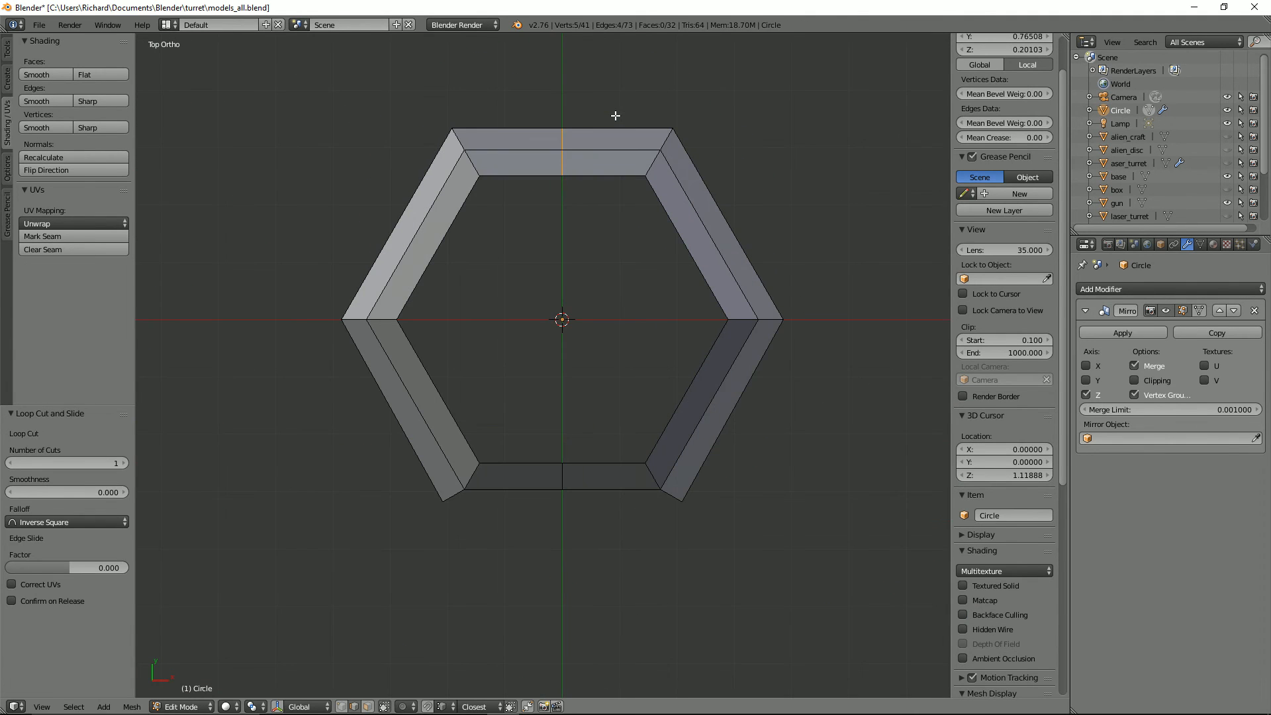
key("a")
key("ctrl+Tab")
left_click(601, 334)
key("z")
key("b")
left_click_drag(279, 76, 528, 532)
key("x")
left_click(528, 533)
Step: Turn on X-axis mirroring and clipping in the Mirror modifier
left_click(1092, 367)
left_click(1144, 382)
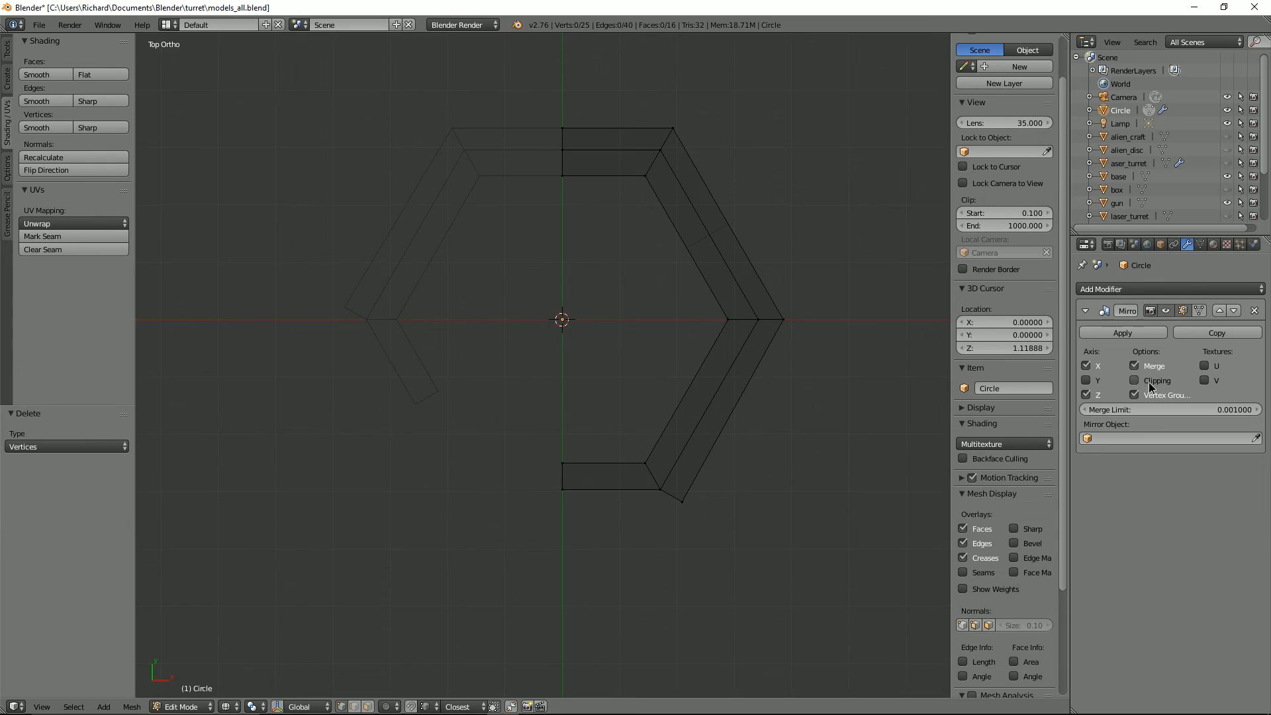
key("z")
mouse_move(715, 456)
middle_mouse_down()
mouse_move(715, 371)
mouse_move(805, 364)
mouse_move(736, 358)
mouse_move(662, 424)
mouse_move(731, 370)
middle_mouse_up()
left_click(1198, 311)
left_click(1199, 311)
key("Tab")
key("Tab")
Step: Extrude the side corner vertex of the upper rim and move it -0.349 along X to the centre line
middle_click_drag(570, 416, 499, 462)
right_click(730, 286)
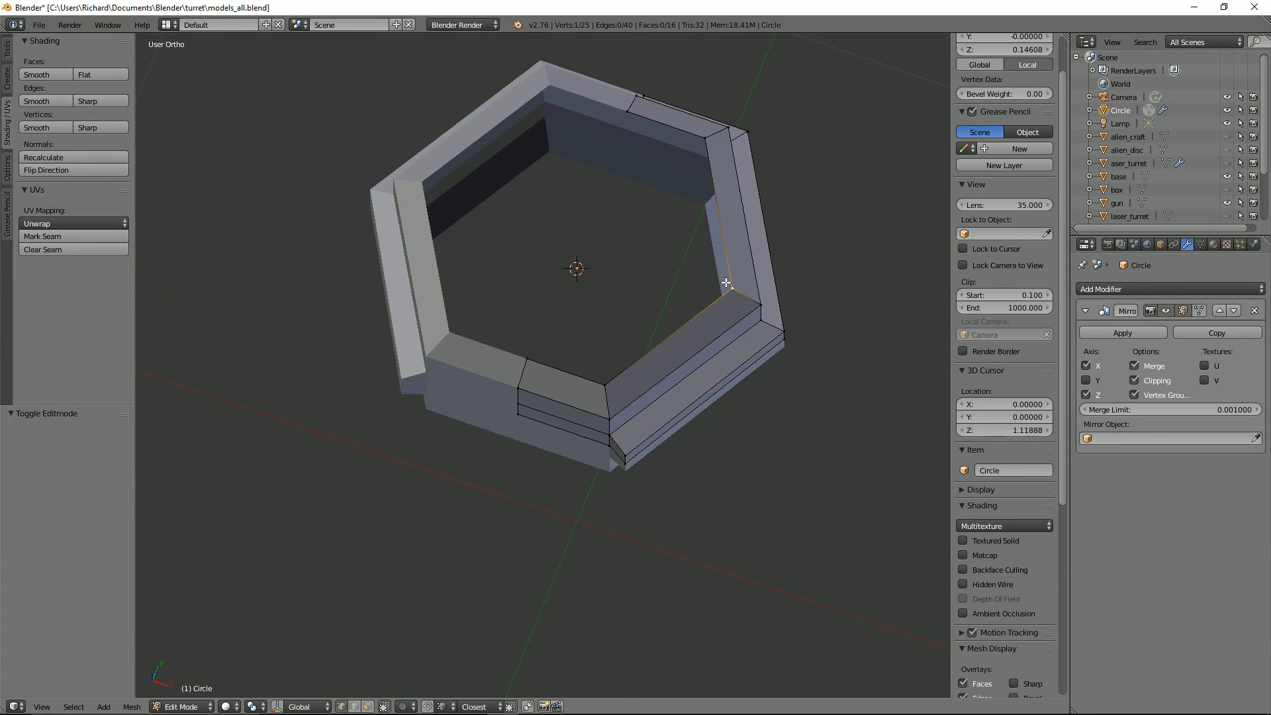
key("e")
left_click(625, 236)
key("g")
key("x")
left_click(474, 233)
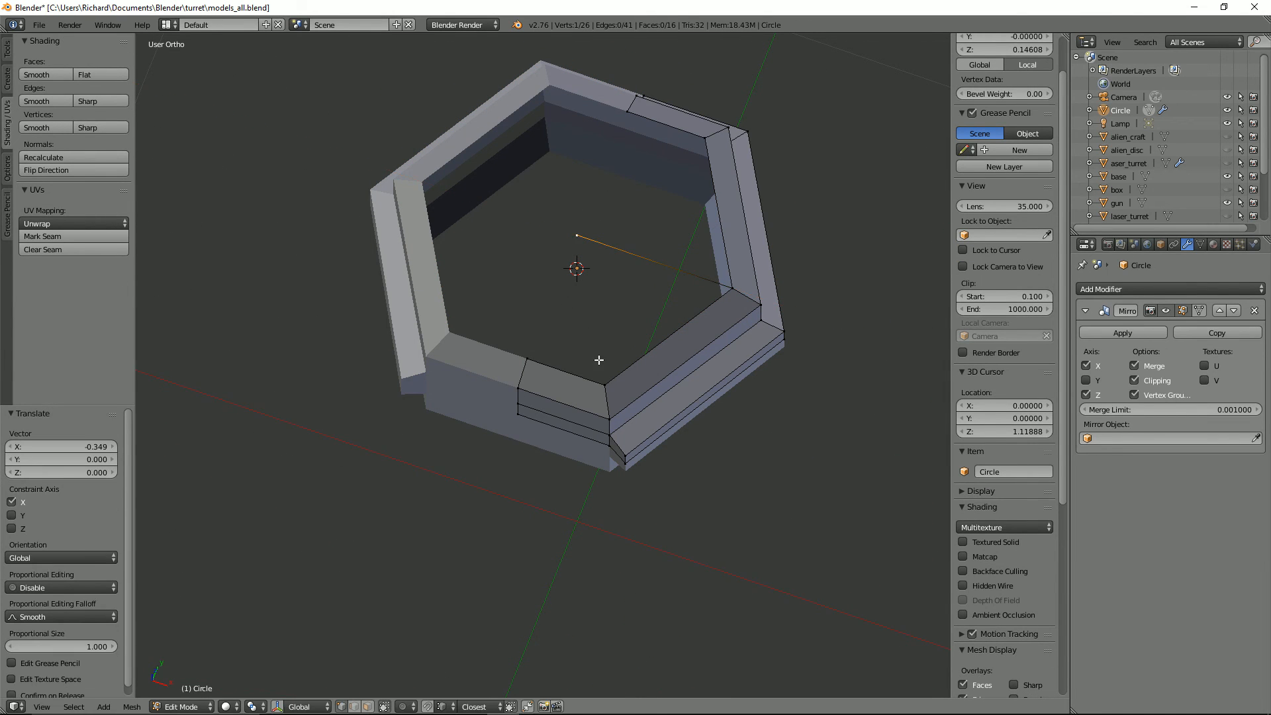
Step: Fill the front part of the top opening with a face between the rim vertices and the centre vertex
right_click(604, 384)
right_click(731, 288, "shift")
right_click(527, 359, "shift")
key("f")
key("ctrl+z")
right_click(577, 236, "shift")
key("f")
Step: Fill the rear part of the top opening with a face from the centre vertex to the rim
right_click(731, 286)
right_click(705, 139, "shift")
right_click(634, 99, "shift")
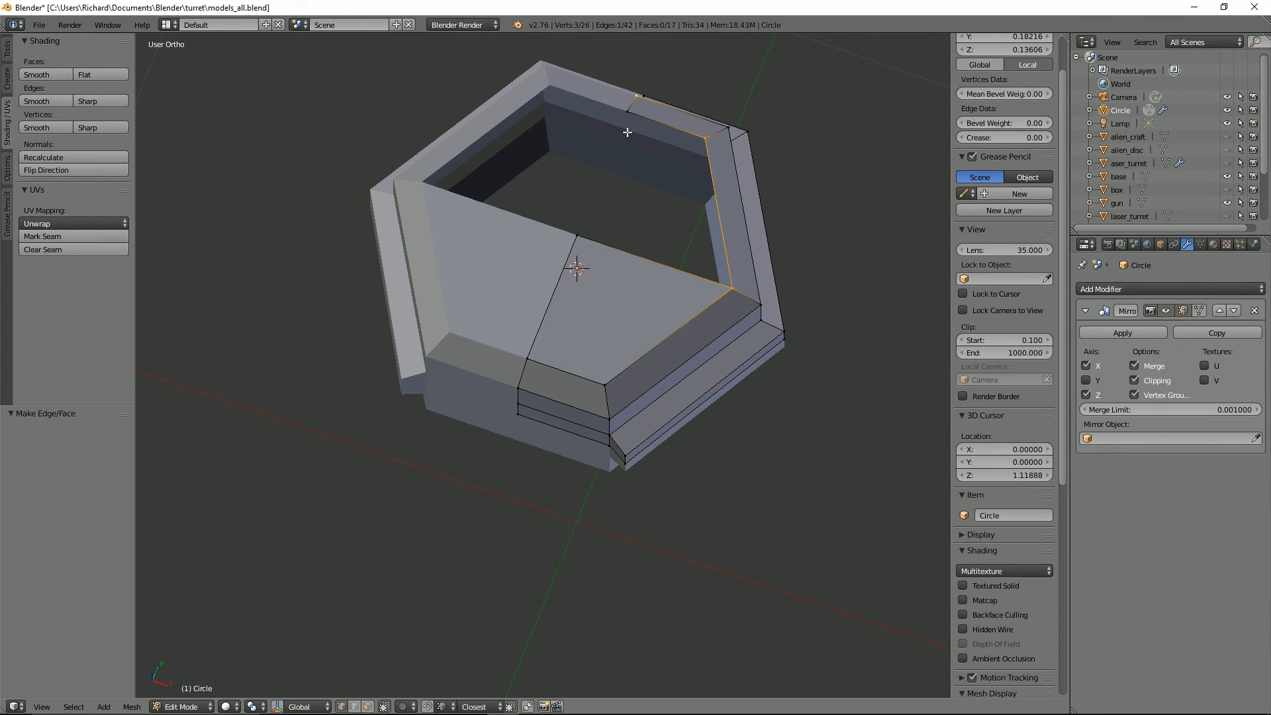
right_click(576, 237, "shift")
key("f")
Step: Raise the edge loop at the top of the raised band's ledge about 0.018 along Z
key("Tab")
middle_click_drag(701, 252, 684, 224)
scroll(681, 265, "down", 2)
key("Tab")
key("ctrl+Tab")
right_click(636, 280, "alt")
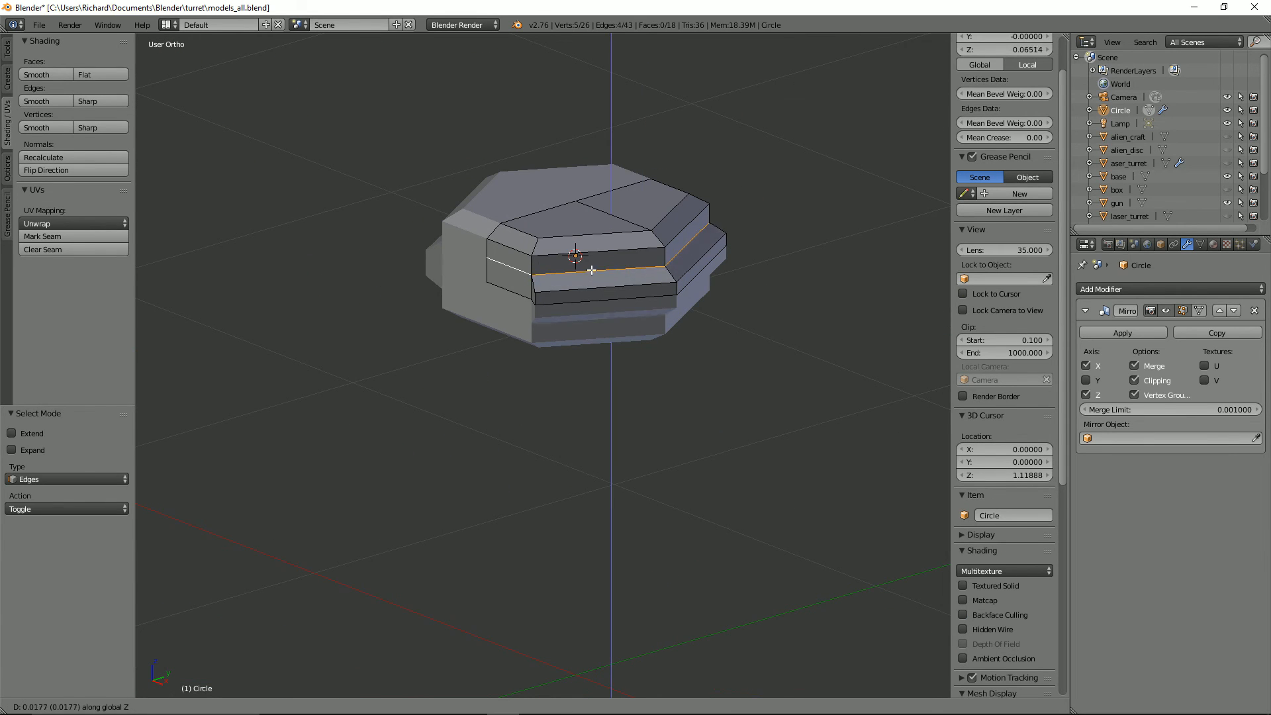
left_click(591, 268)
Step: Snap the 3D cursor to the centre vertex of the body's top surface
key("Tab")
middle_click_drag(603, 249, 618, 289)
key("Tab")
key("ctrl+Tab")
key("3")
right_click(603, 276)
right_click(660, 255, "shift")
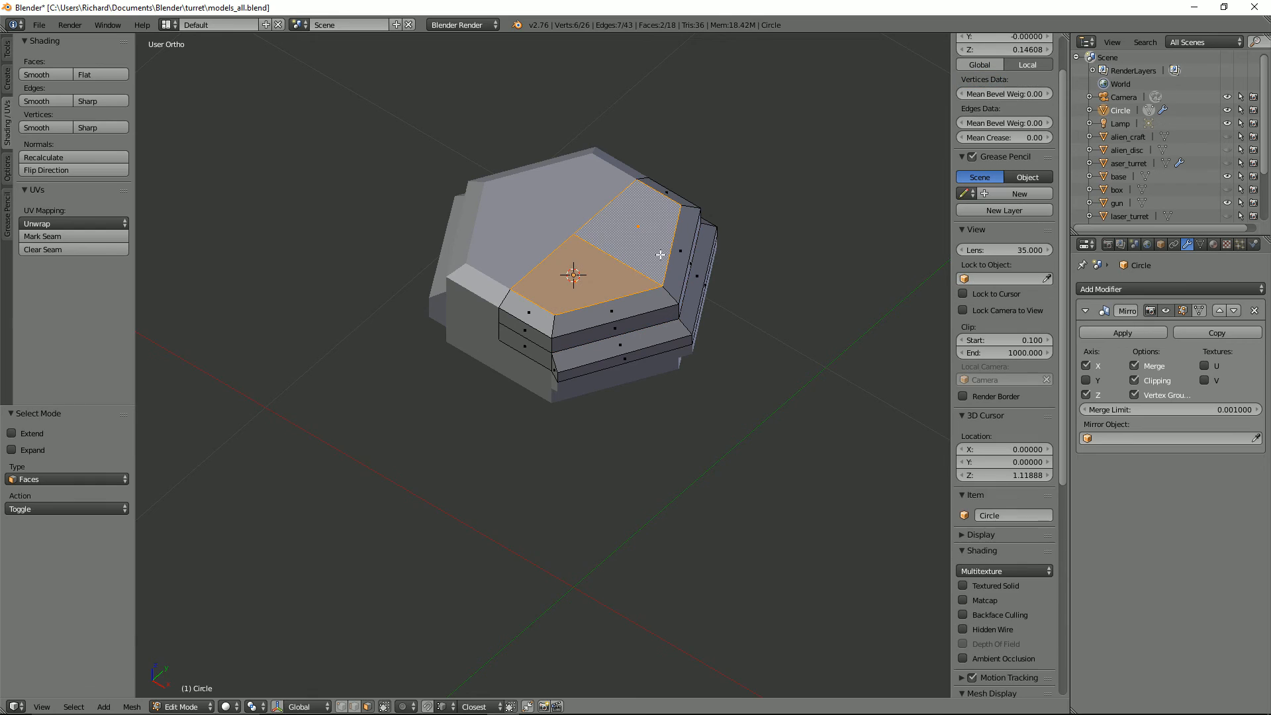
key("1")
right_click(613, 240)
Step: Delete the two faces covering the top opening
key("3")
right_click(604, 285)
right_click(656, 270, "shift")
key("x")
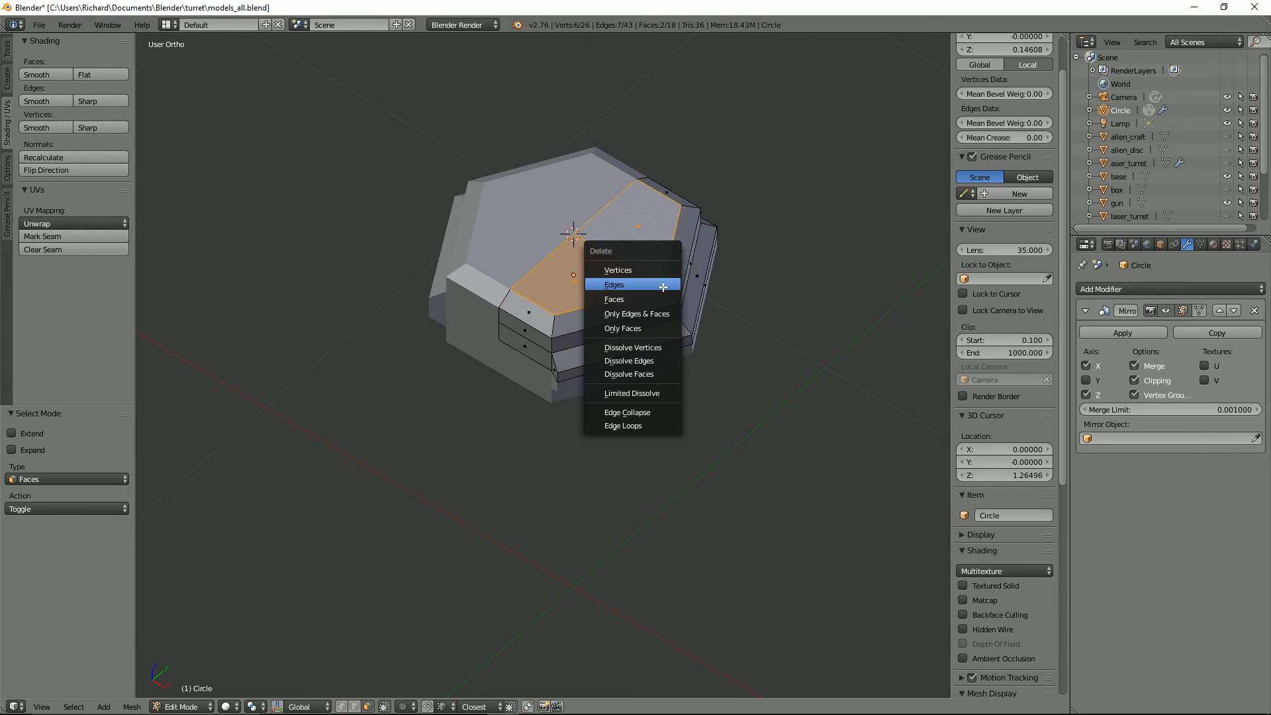
key("f")
Step: Select the inner edge loop of the top rim and set the pivot point to the 3D cursor
key("ctrl+Tab")
key("2")
right_click(539, 306, "alt")
left_click(256, 708)
left_click(280, 676)
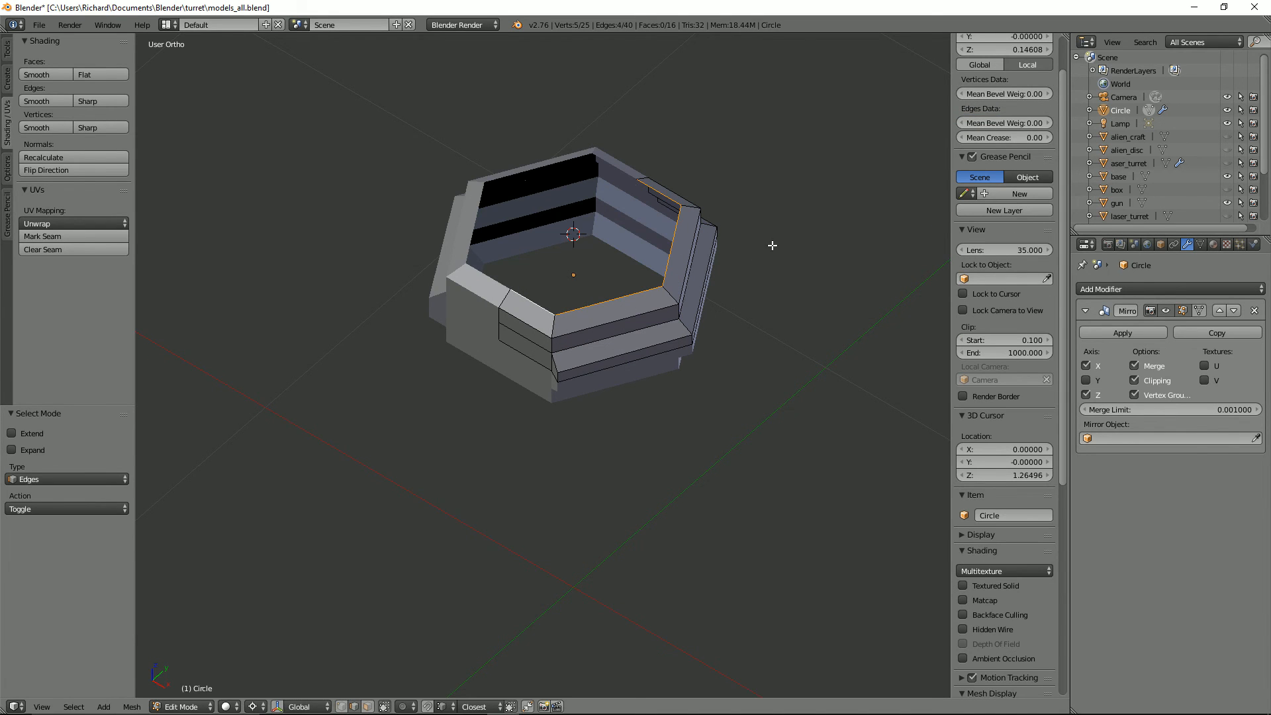
Step: Undo the edits to the body's top opening, including the deletion of its two faces
left_click(706, 277)
key("g")
key("z")
middle_click_drag(706, 276, 587, 252)
left_click(807, 206)
key("f")
key("Tab")
key("ctrl+z")
key("Tab")
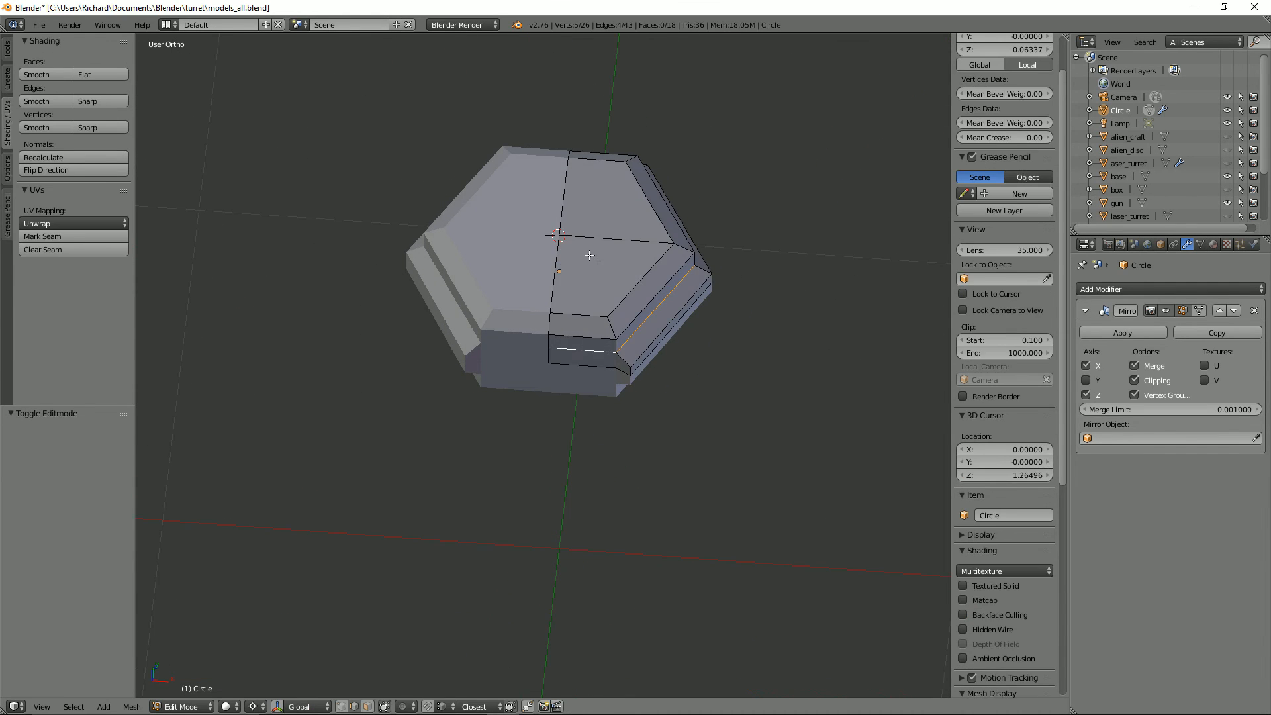
Step: Add a 16-vertex circle as a separate object at the 3D cursor and scale it to about 0.151
key("Tab")
key("shift+a")
left_click(639, 283)
type("16")
key("Return")
key("s")
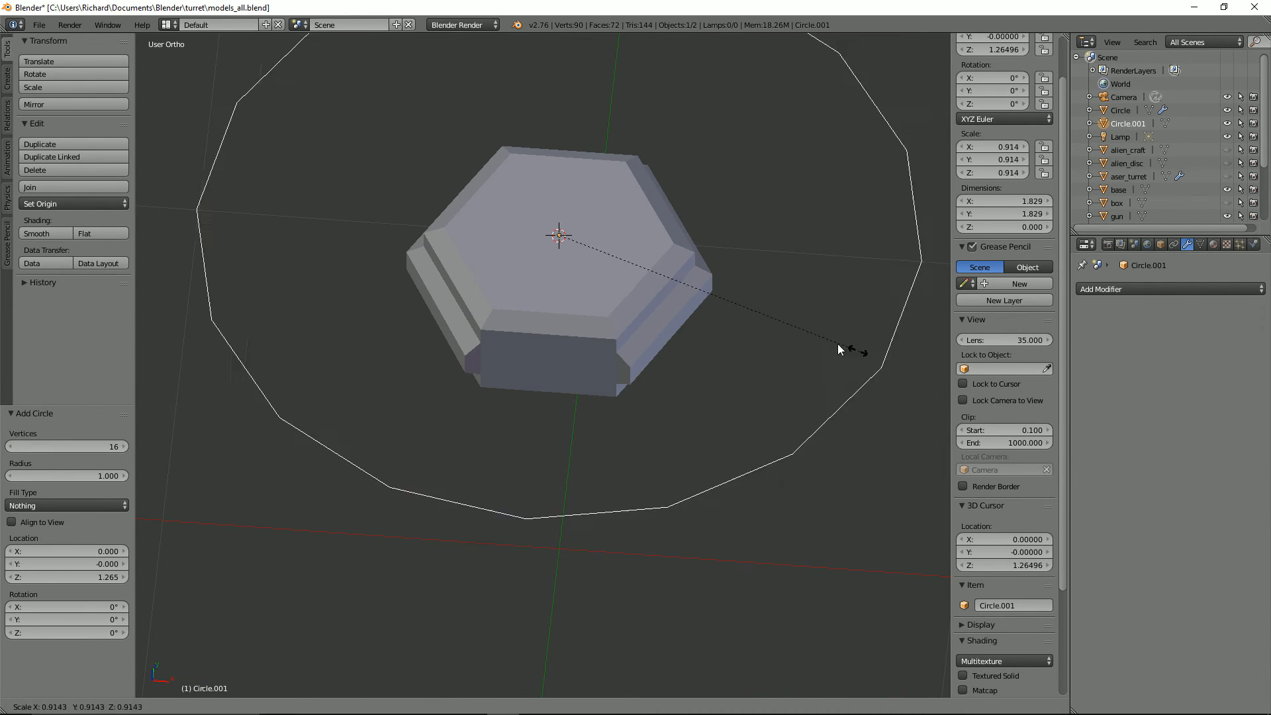
left_click(609, 270)
Step: Extrude the circle about 0.054 up along Z, taper its upper ring inward and cap it with a face
key("Tab")
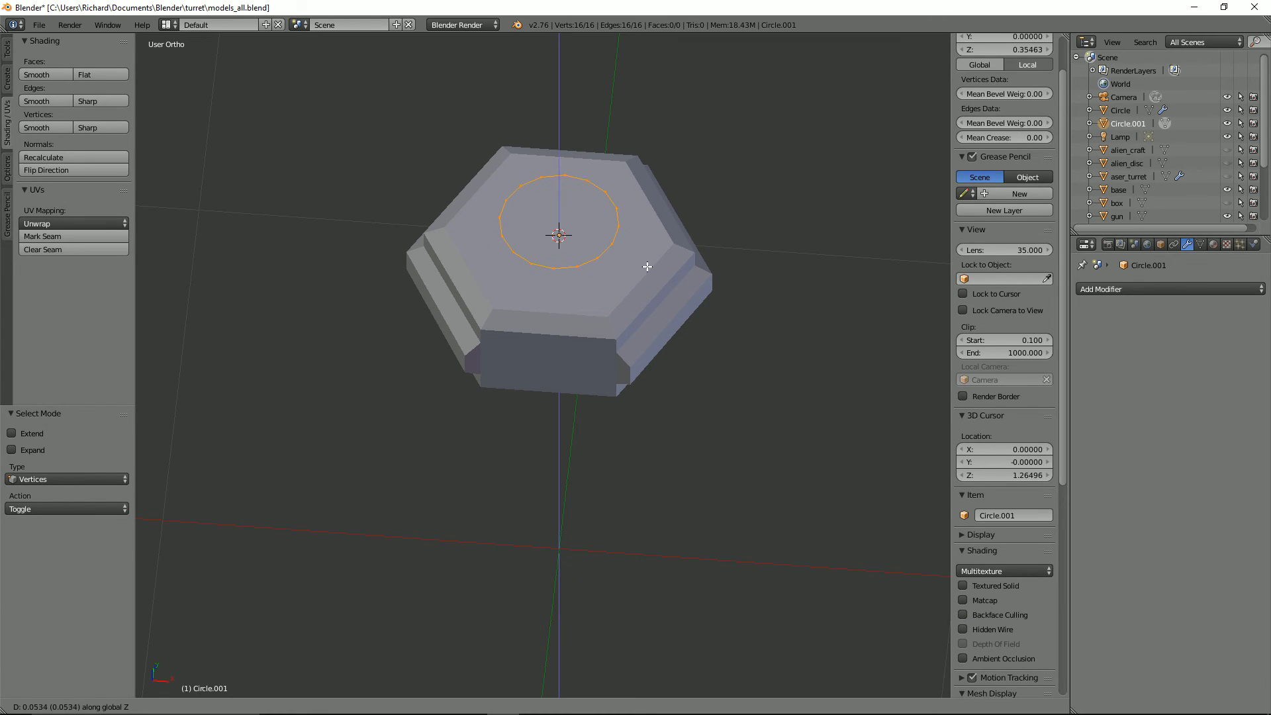
left_click(670, 255)
key("s")
left_click(648, 264)
key("f")
Step: Recalculate the normals of the tapered cap on the body's top and shade all its faces smooth
key("ctrl+Tab")
middle_click_drag(658, 272, 673, 256)
left_click(652, 285)
right_click(590, 255, "alt")
key("a")
key("a")
key("ctrl+n")
key("Tab")
key("Tab")
left_click(46, 75)
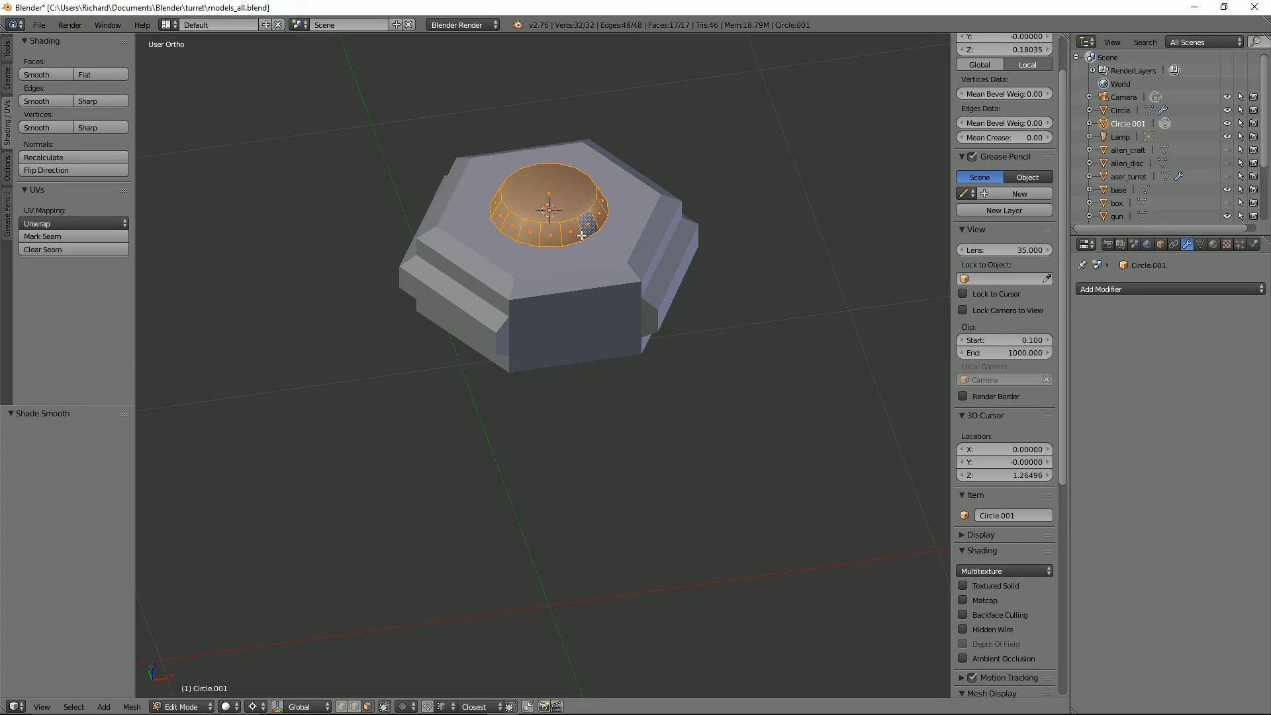
Step: Enable Auto Smooth on the tapered cap's mesh and rename the object hex_laser_turret
key("ctrl+Tab")
left_click(570, 207)
right_click(569, 217, "alt")
left_click(1200, 245)
left_click(1108, 329)
key("Tab")
middle_click_drag(573, 259, 371, 226)
double_click(1100, 125)
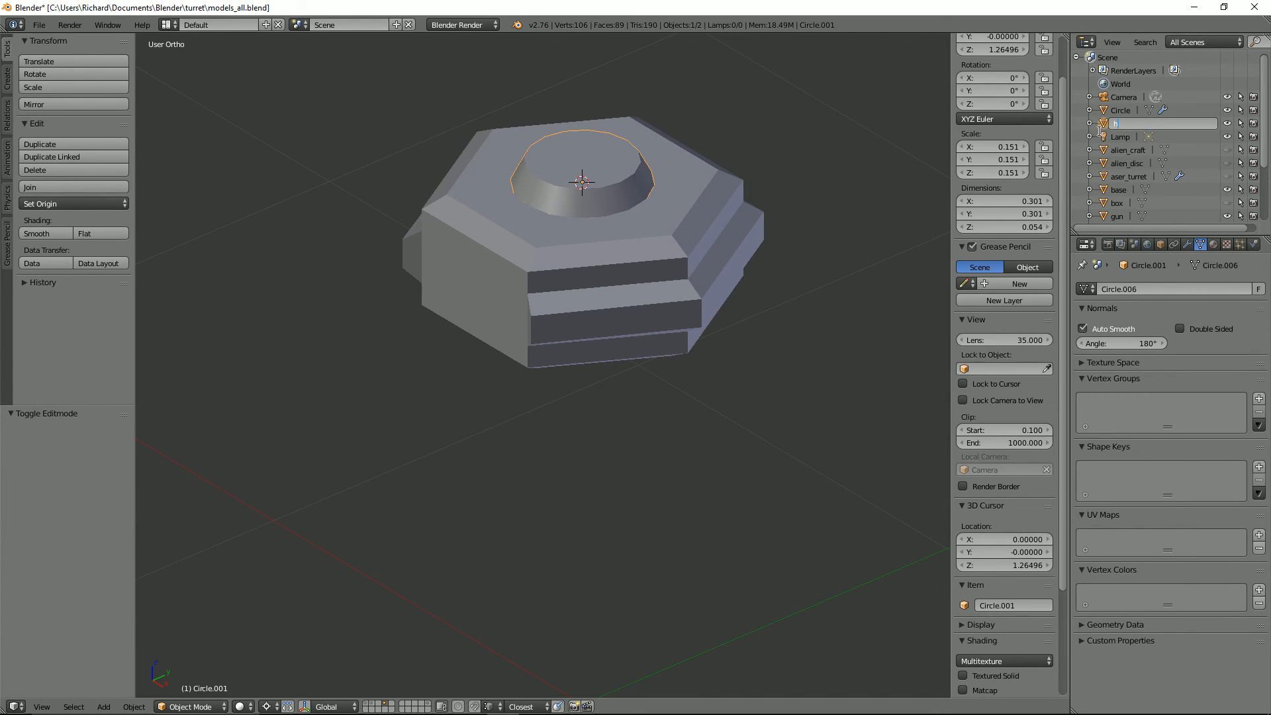
middle_click_drag(473, 283, 508, 269)
Step: Try to inset the two stacked faces on the body's flat front side
key("Tab")
key("Tab")
right_click(560, 268)
key("Tab")
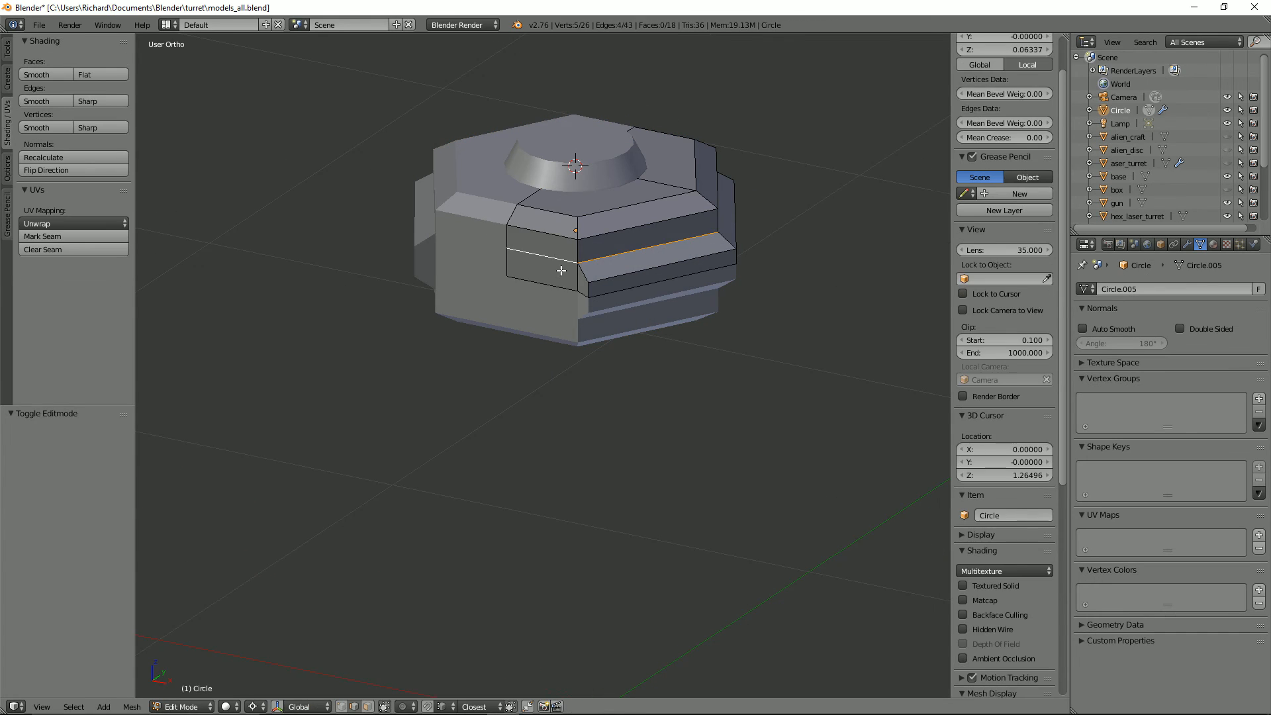
key("ctrl+Tab")
right_click(538, 265)
right_click(542, 244, "shift")
key("i")
right_click(756, 289)
middle_click_drag(756, 289, 719, 271)
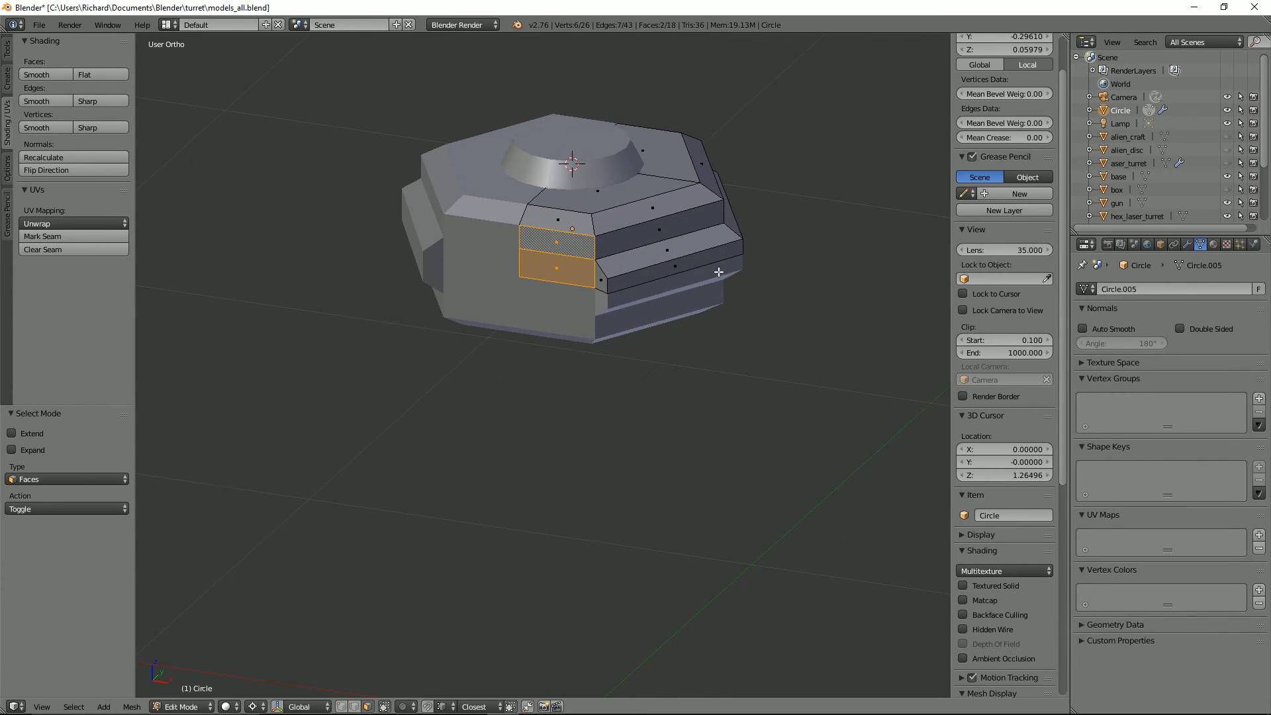
Step: Extrude the two front faces in place, scale them to 0.937 and shrink them further along Z
key("KP_1")
key("z")
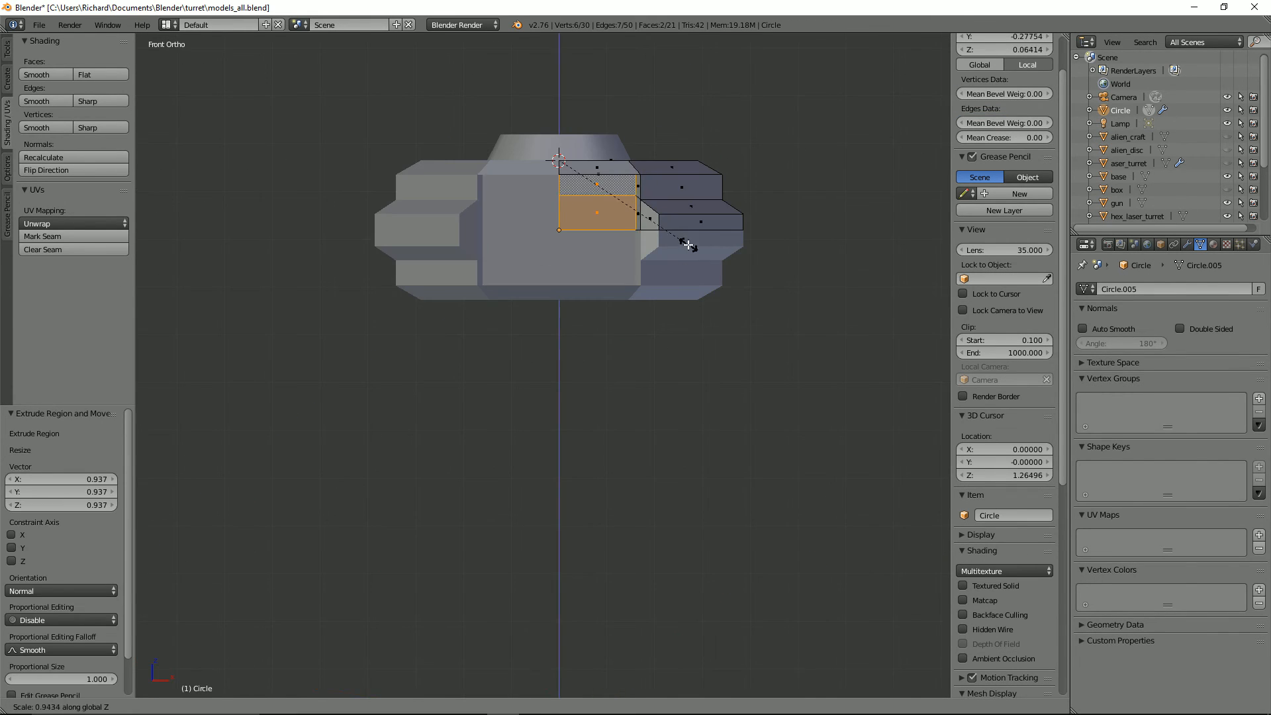
left_click(753, 303)
left_click(733, 300)
middle_click_drag(733, 300, 676, 329)
key("Tab")
scroll(662, 324, "down", 1)
key("Tab")
Step: Snap the 3D cursor to the vertex at the centre of the body's front face and set the pivot point to the 3D cursor
key("ctrl+Tab")
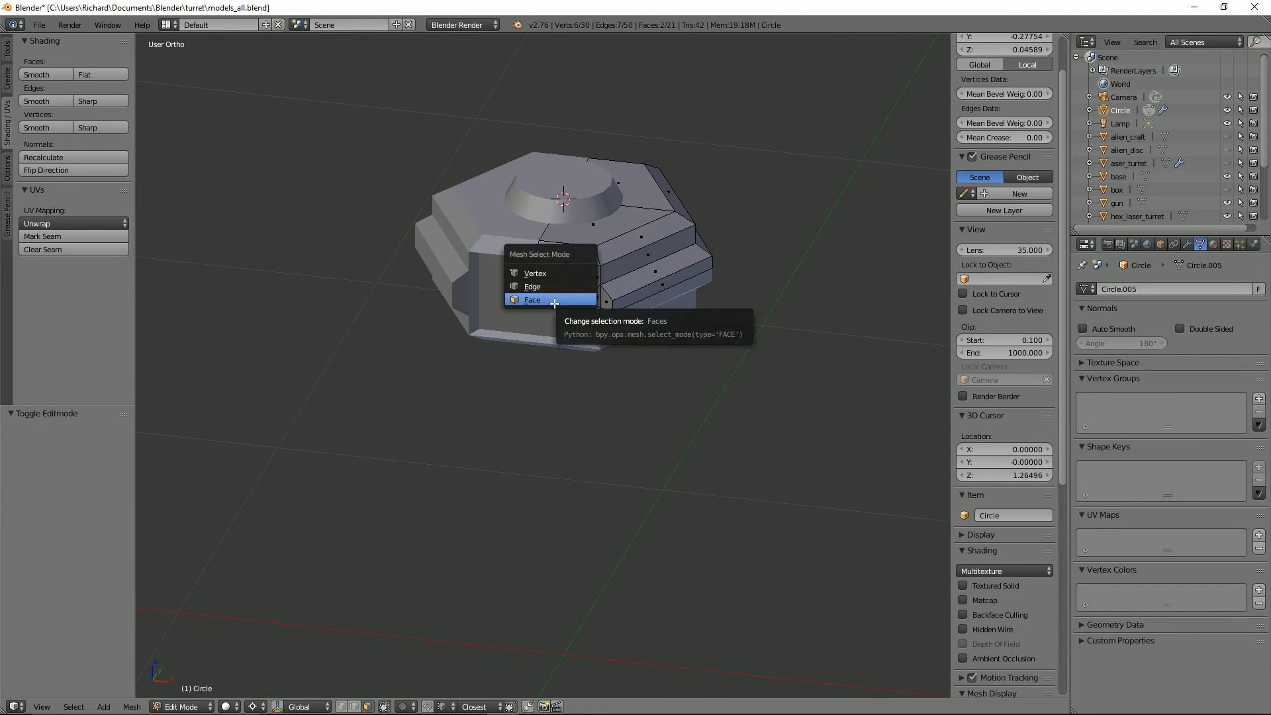
left_click(551, 303)
key("ctrl+Tab")
left_click(535, 290)
right_click(536, 298)
key("shift+d")
key("s")
left_click(561, 292)
key("shift+s")
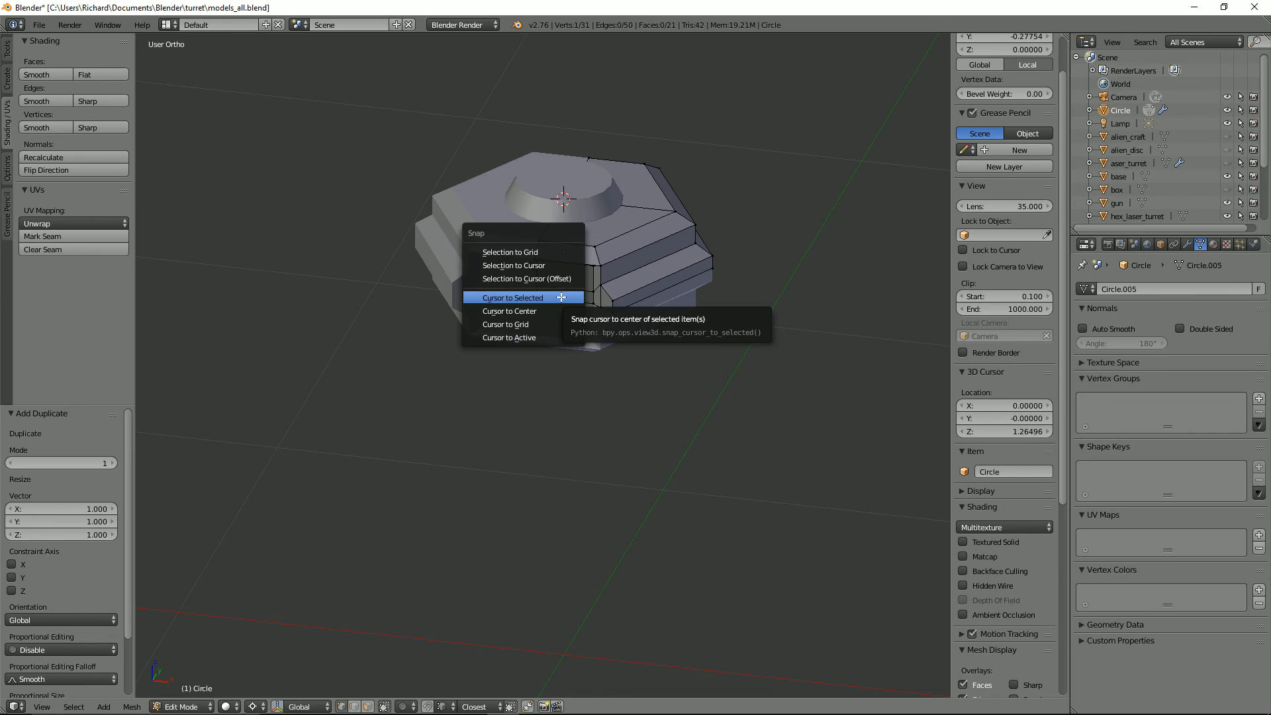
left_click(561, 293)
left_click(261, 705)
left_click(268, 649)
Step: Undo the extrusion of the body's two front faces
middle_click_drag(658, 270, 672, 247)
key("Tab")
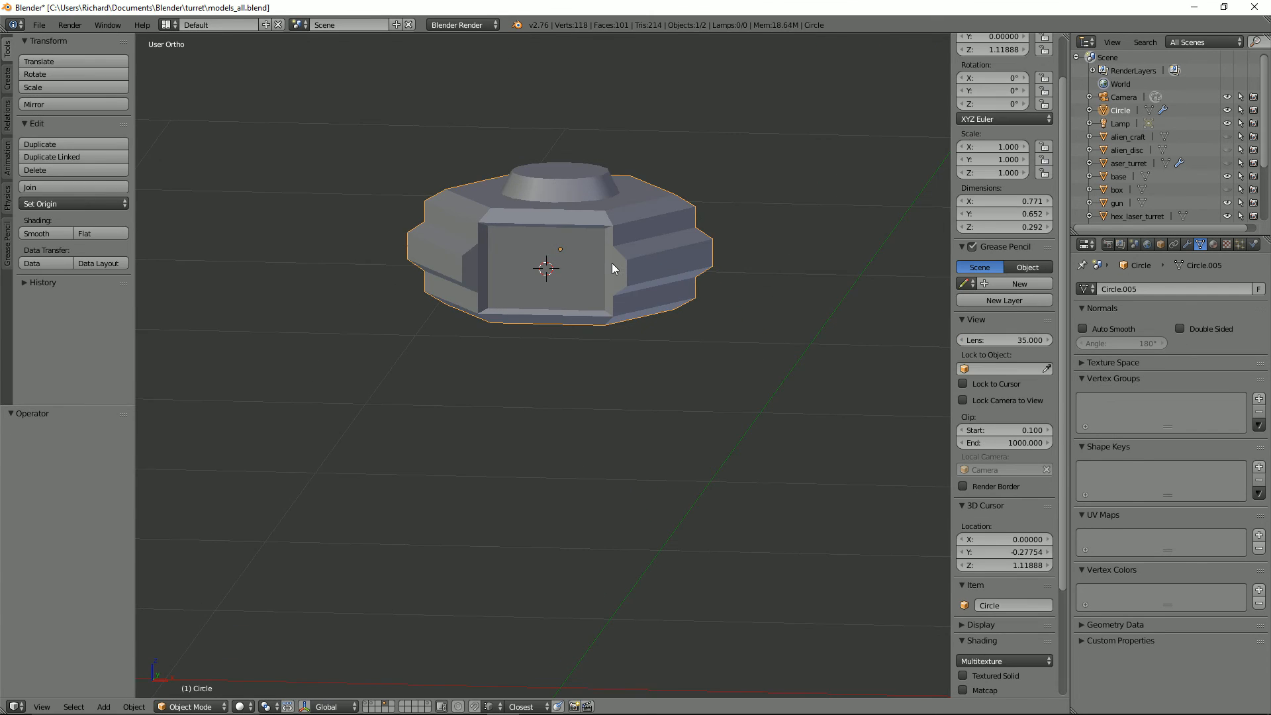
key("ctrl+z")
key("Tab")
Step: Try insetting the body's two front faces again with the pivot at the 3D cursor
key("ctrl+Tab")
left_click(551, 304)
right_click(581, 260)
right_click(591, 279, "shift")
key("i")
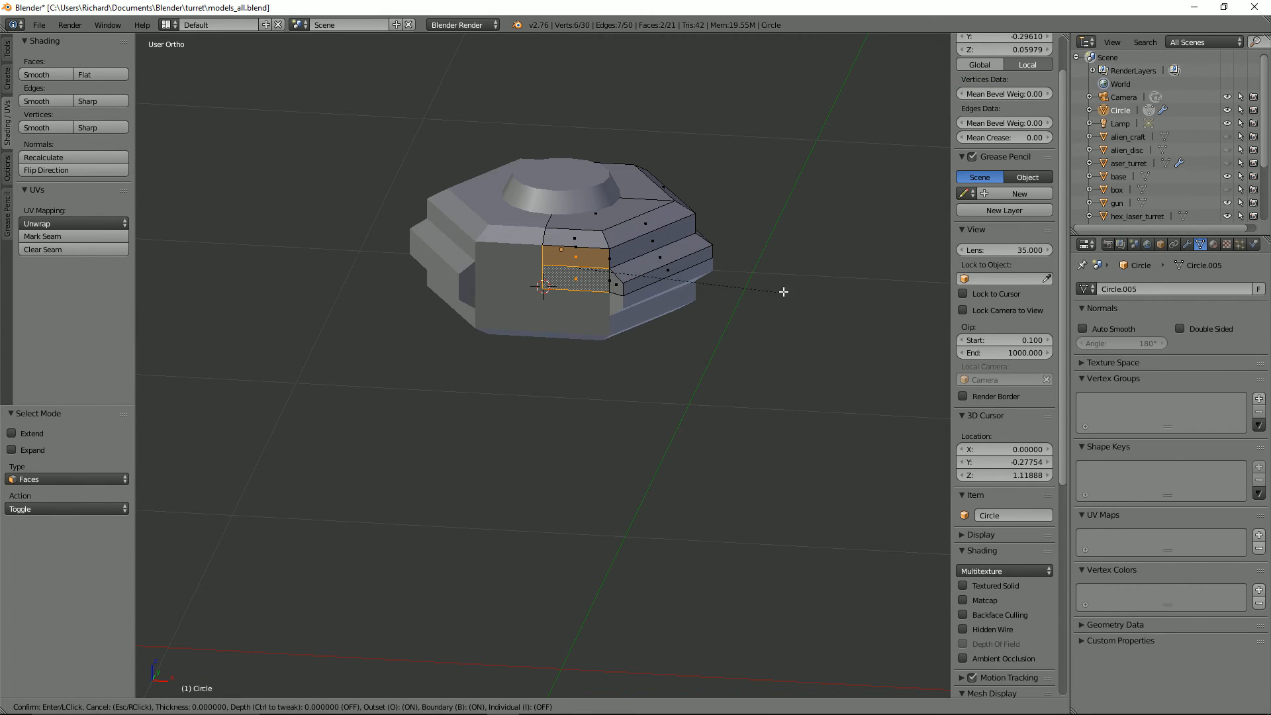
right_click(807, 290)
scroll(788, 289, "up", 2)
middle_click_drag(718, 288, 669, 282)
scroll(661, 280, "up", 2)
Step: Try to extrude and scale one of the body's top faces
right_click(515, 253, "shift")
right_click(662, 218)
key("Tab")
key("Tab")
key("Tab")
key("Tab")
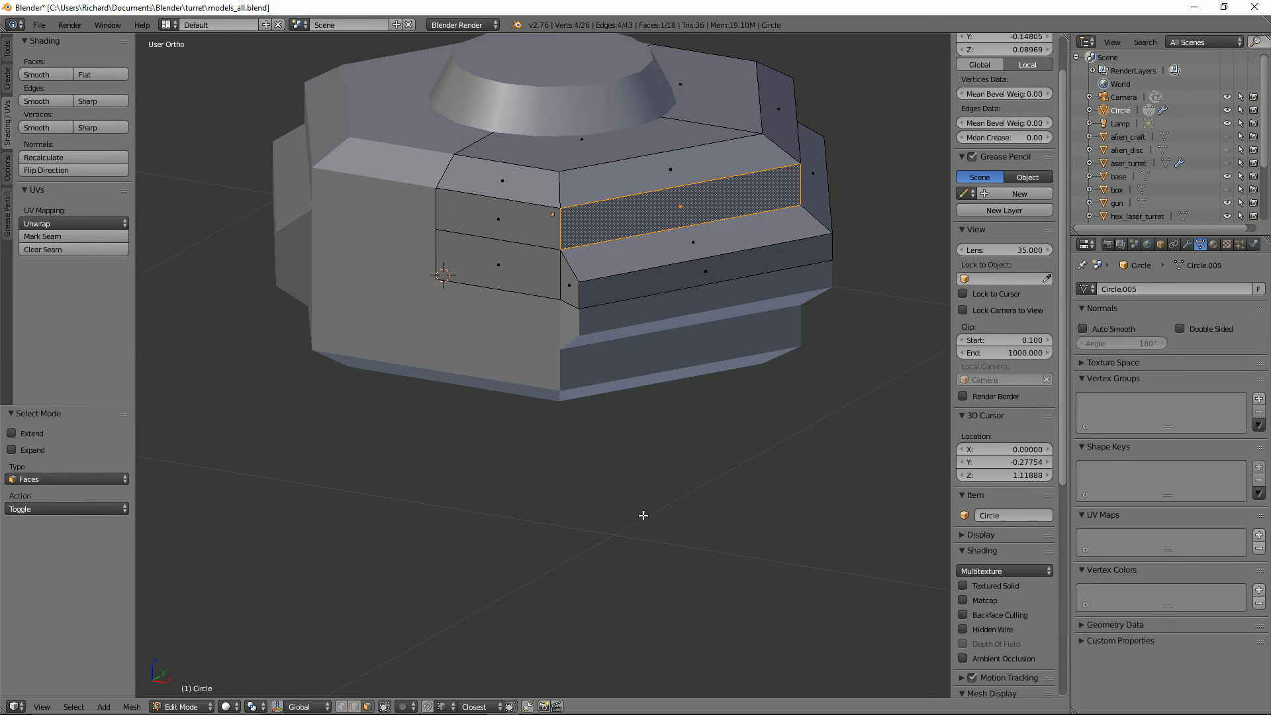
middle_click_drag(810, 274, 638, 292)
right_click(588, 211)
key("e")
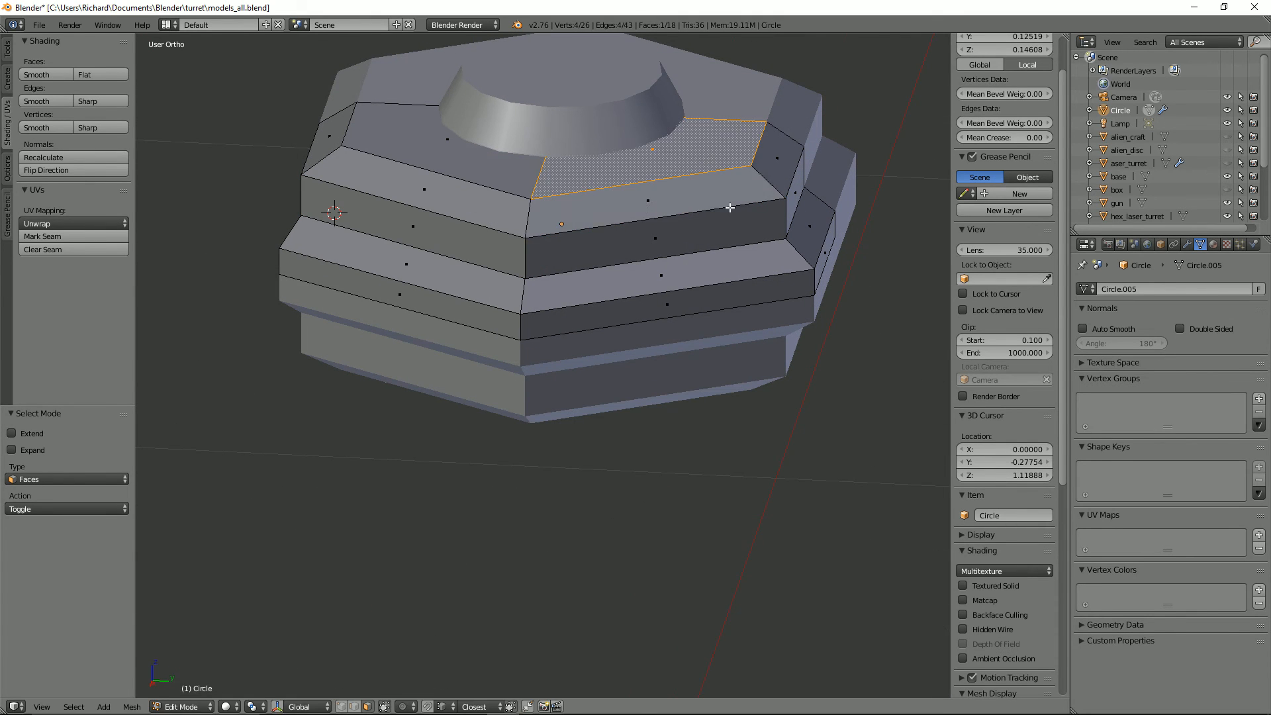
right_click(729, 208)
key("s")
right_click(722, 255)
key("ctrl+z")
Step: Apply the rotation and scale of the hexagonal body object
scroll(574, 284, "down", 2)
middle_click_drag(511, 318, 574, 341)
key("Tab")
Step: Try adding a 12-sided cylinder rotated 90° about X inside the body's mirrored mesh
key("Tab")
key("Tab")
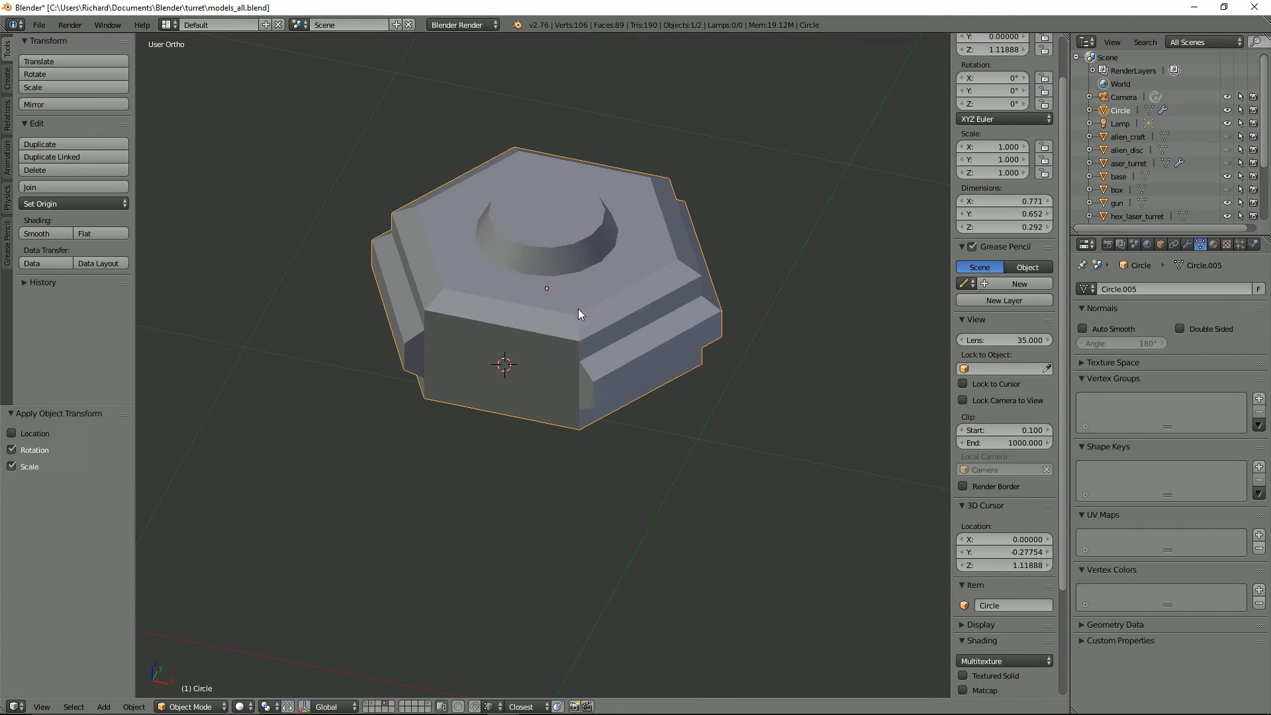
key("Tab")
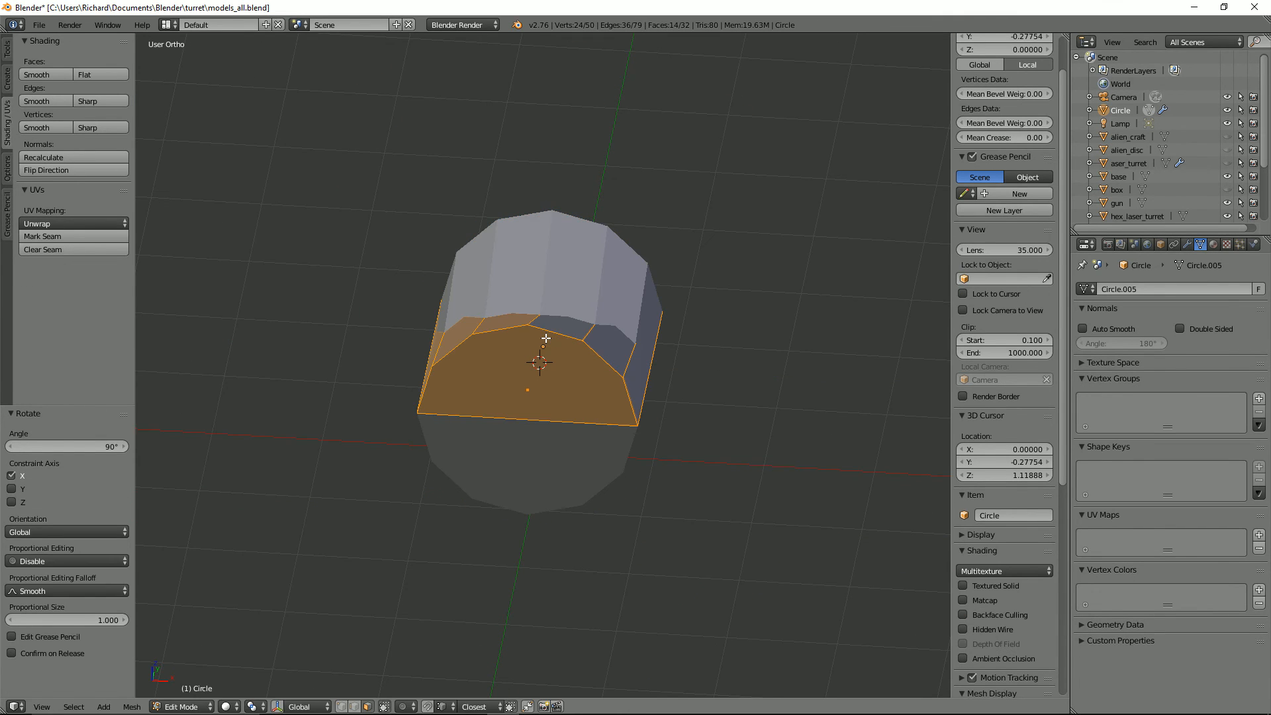
key("ctrl+z")
key("ctrl+z")
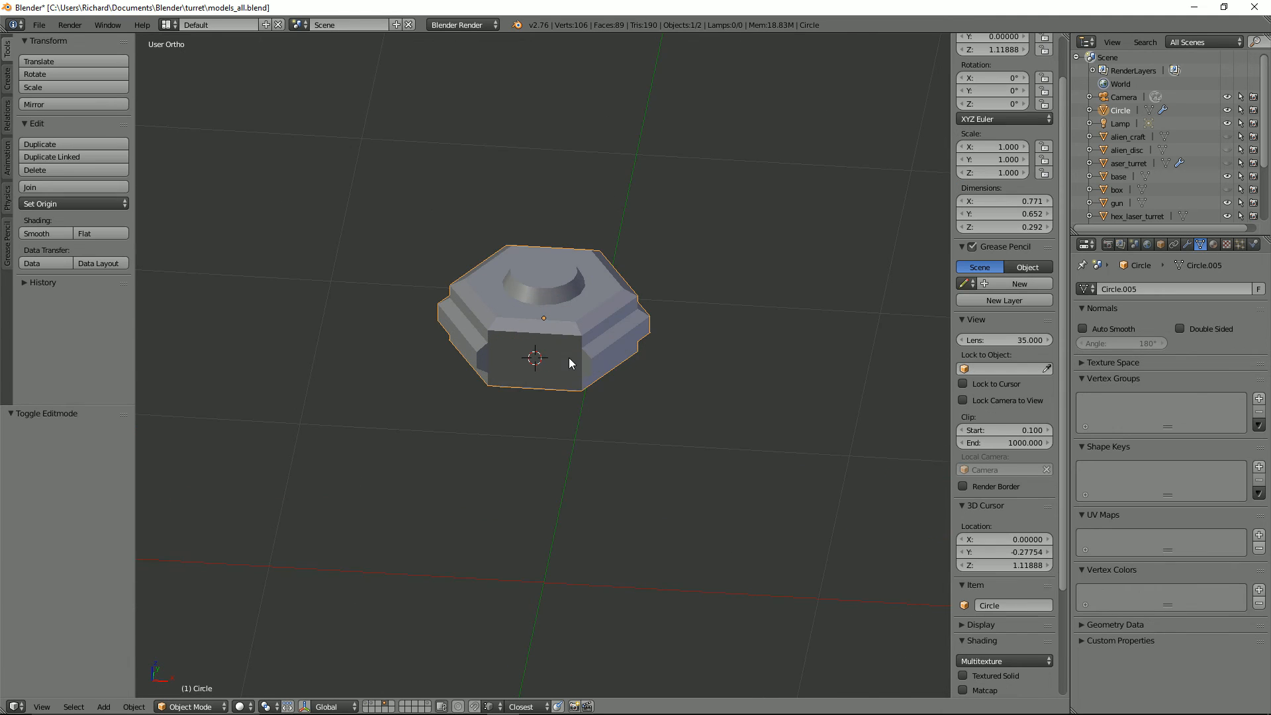
Step: Add a 12-sided cylinder as a separate object at the 3D cursor, rotated 90° about Y and scaled to about 0.082
key("shift+a")
mouse_move(524, 355)
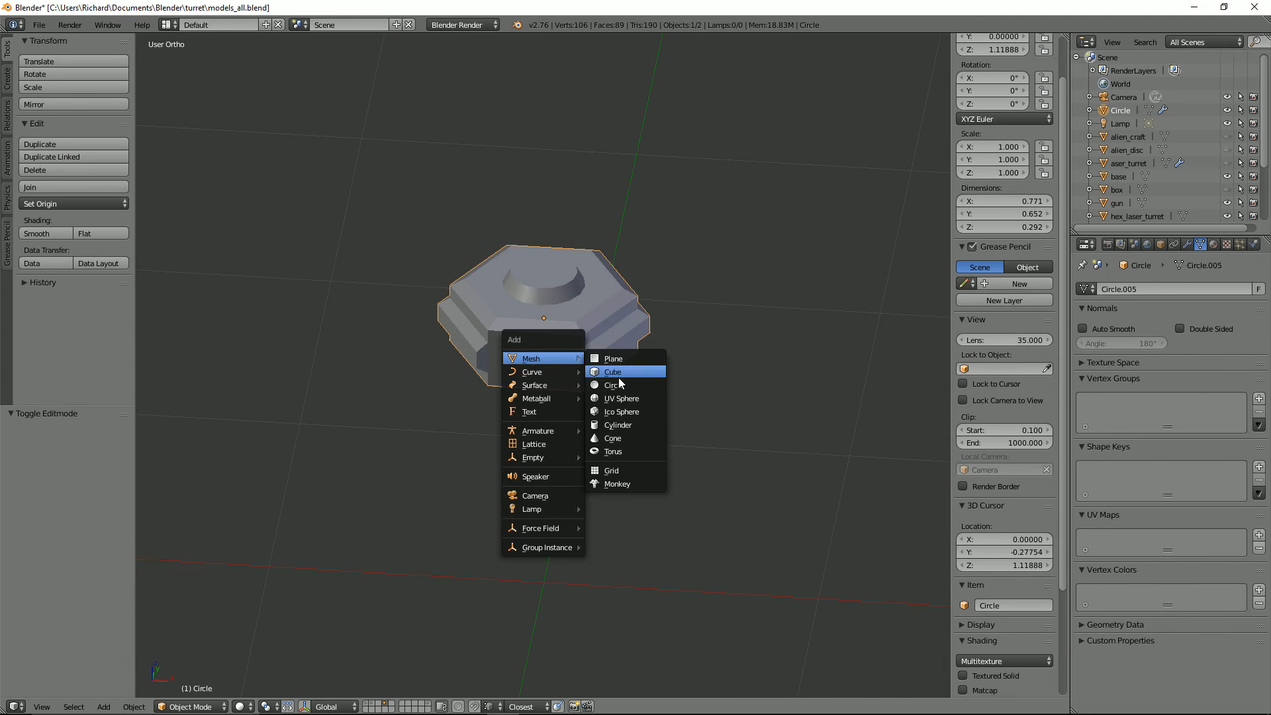
left_click(625, 420)
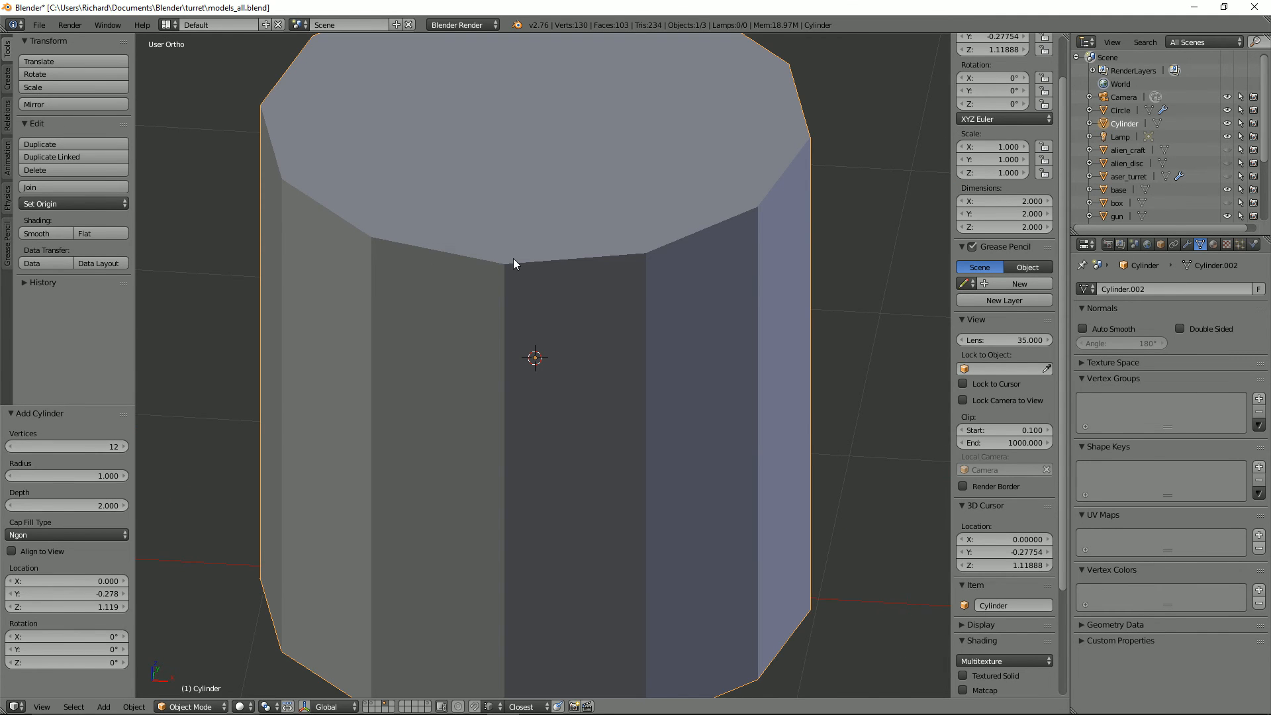
type("ry90")
key("Return")
key("s")
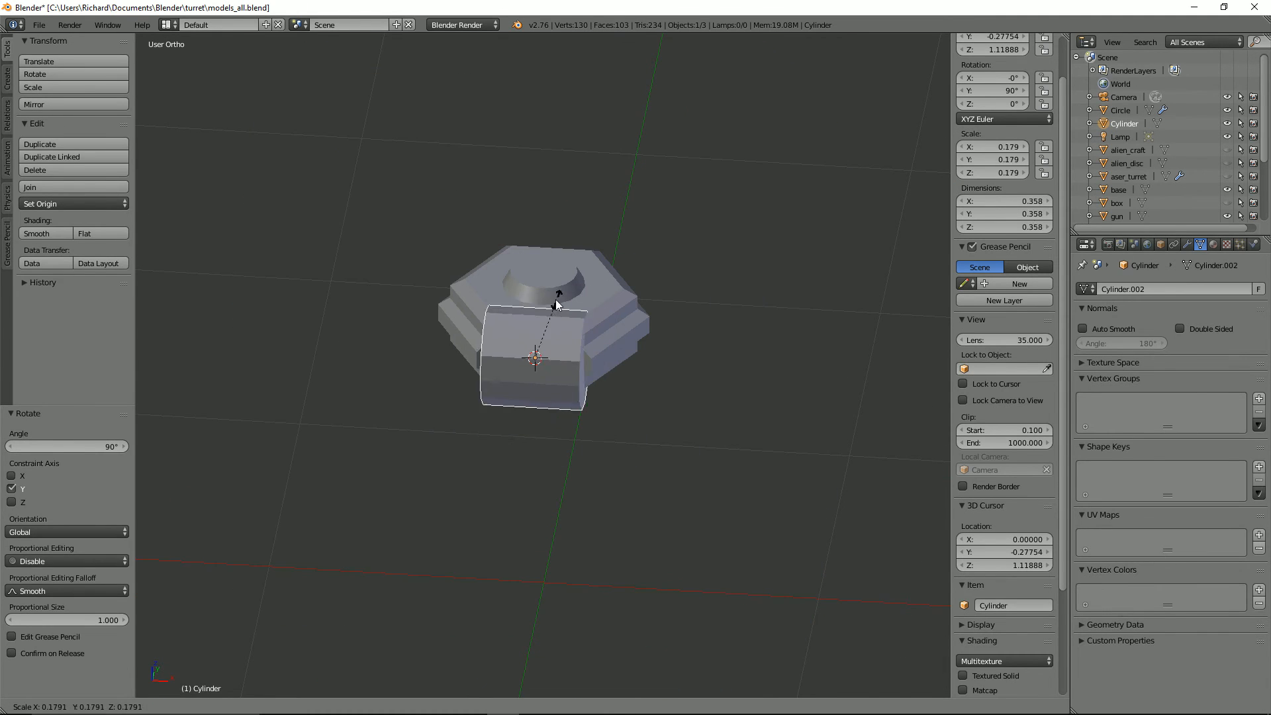
left_click(550, 325)
Step: Shade the cylinder's curved side faces smooth and enable Auto Smooth for its mesh
scroll(587, 335, "up", 5)
middle_click_drag(586, 335, 541, 331)
key("Tab")
left_click(355, 706)
right_click(485, 335, "alt")
right_click(385, 312, "alt+shift")
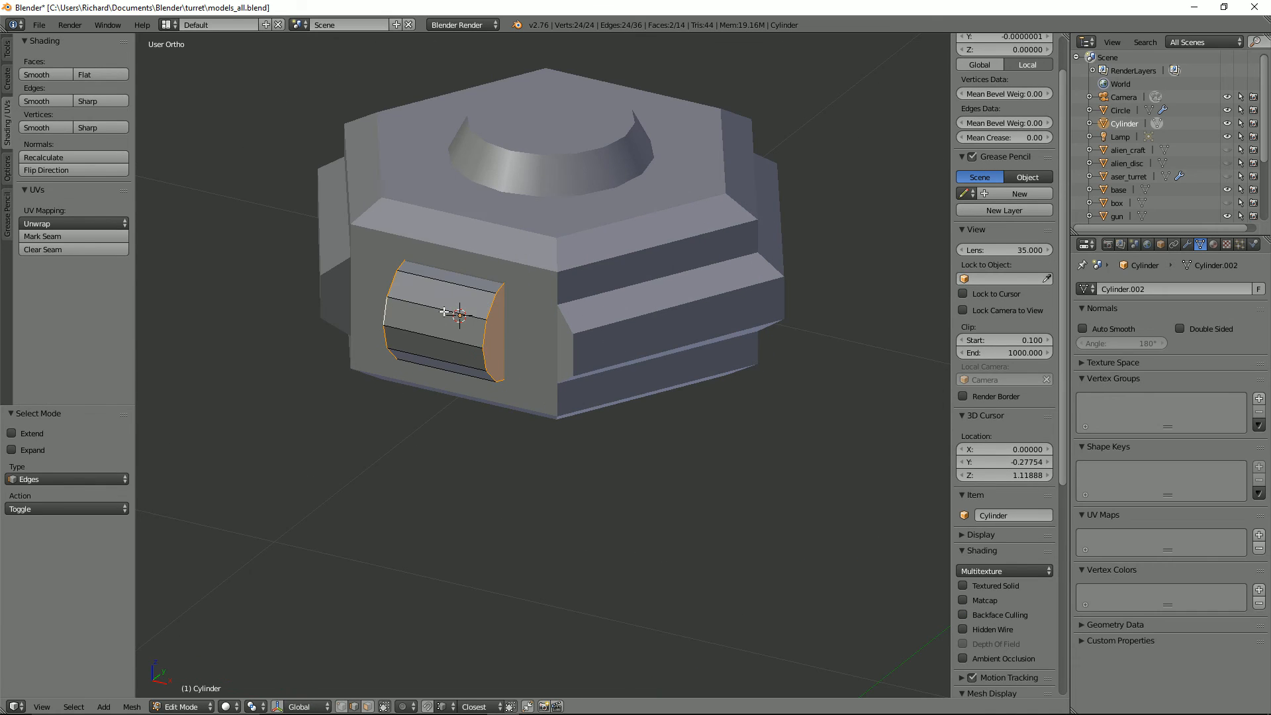
left_click(368, 706)
right_click(440, 302, "alt")
left_click(48, 75)
left_click(1082, 329)
Step: Mark the edge loops around both ends of the cylinder as sharp
left_click(355, 706)
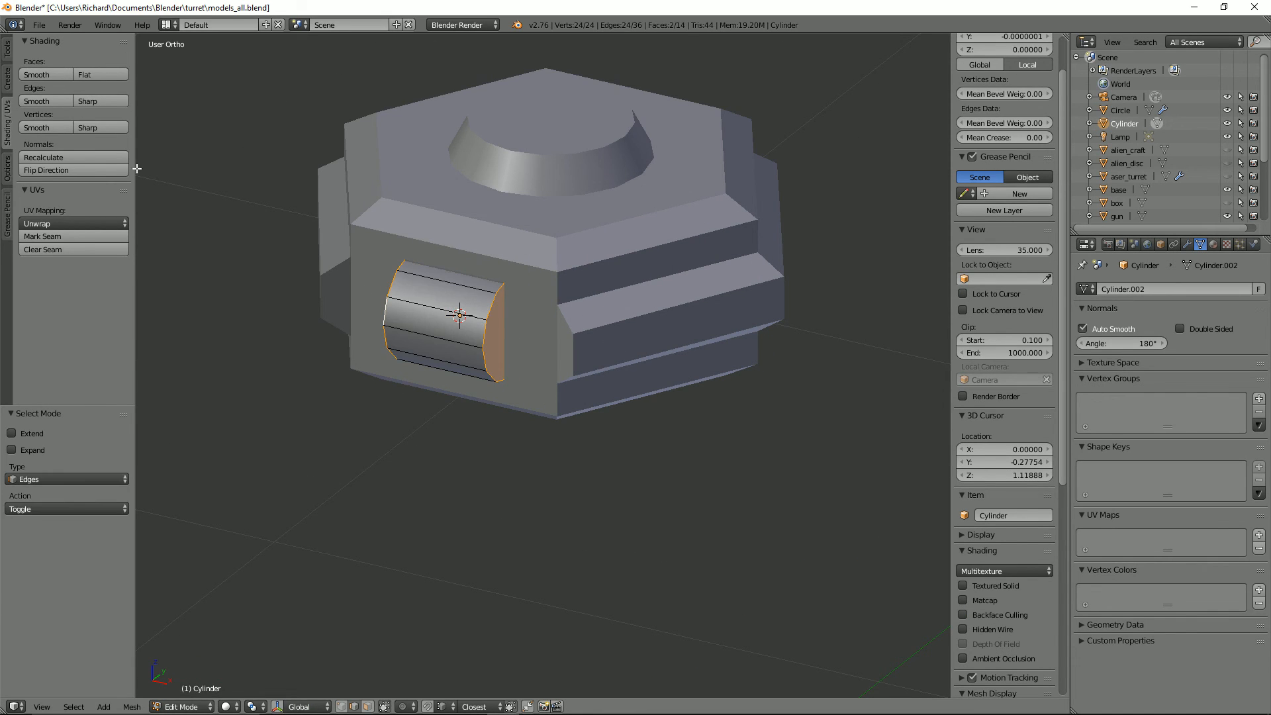
key("Tab")
scroll(519, 318, "down", 1)
middle_click_drag(493, 337, 452, 332)
key("Tab")
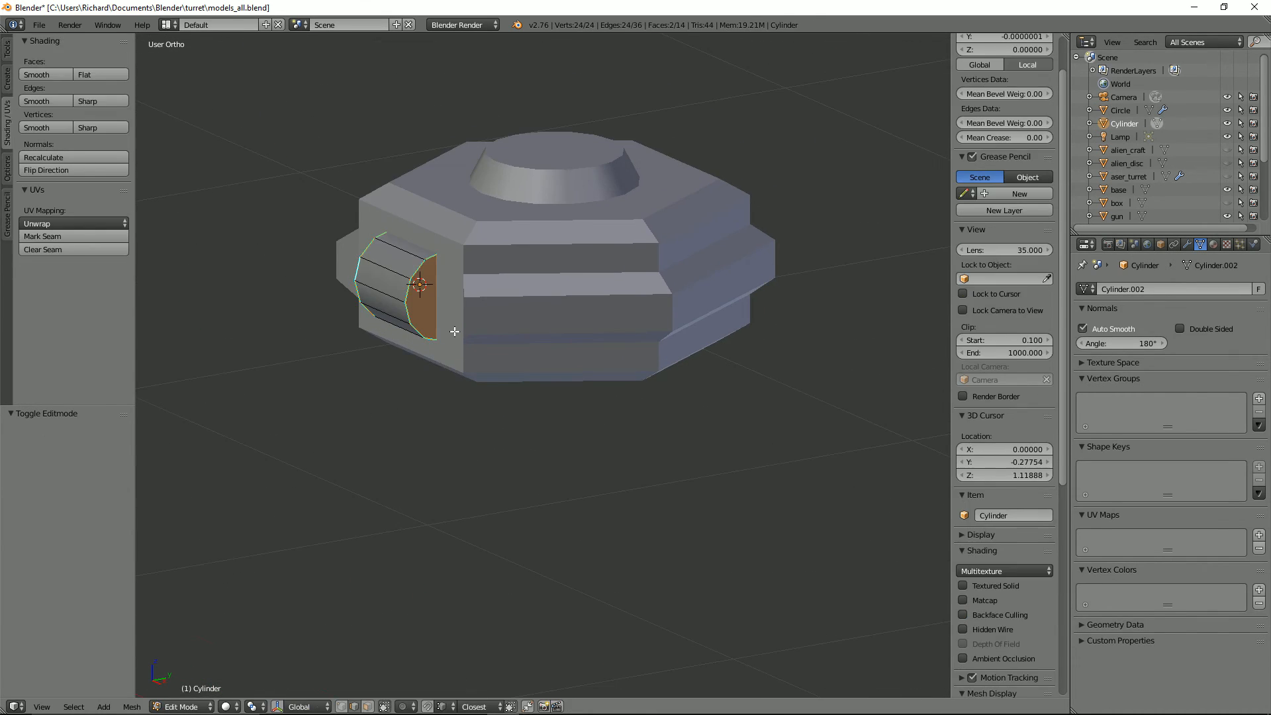
Step: Add a second 12-sided cylinder within the same mesh at the 3D cursor and rotate it 90° about X
key("shift+a")
left_click(423, 322)
scroll(414, 346, "down", 7)
type("rx90")
key("Return")
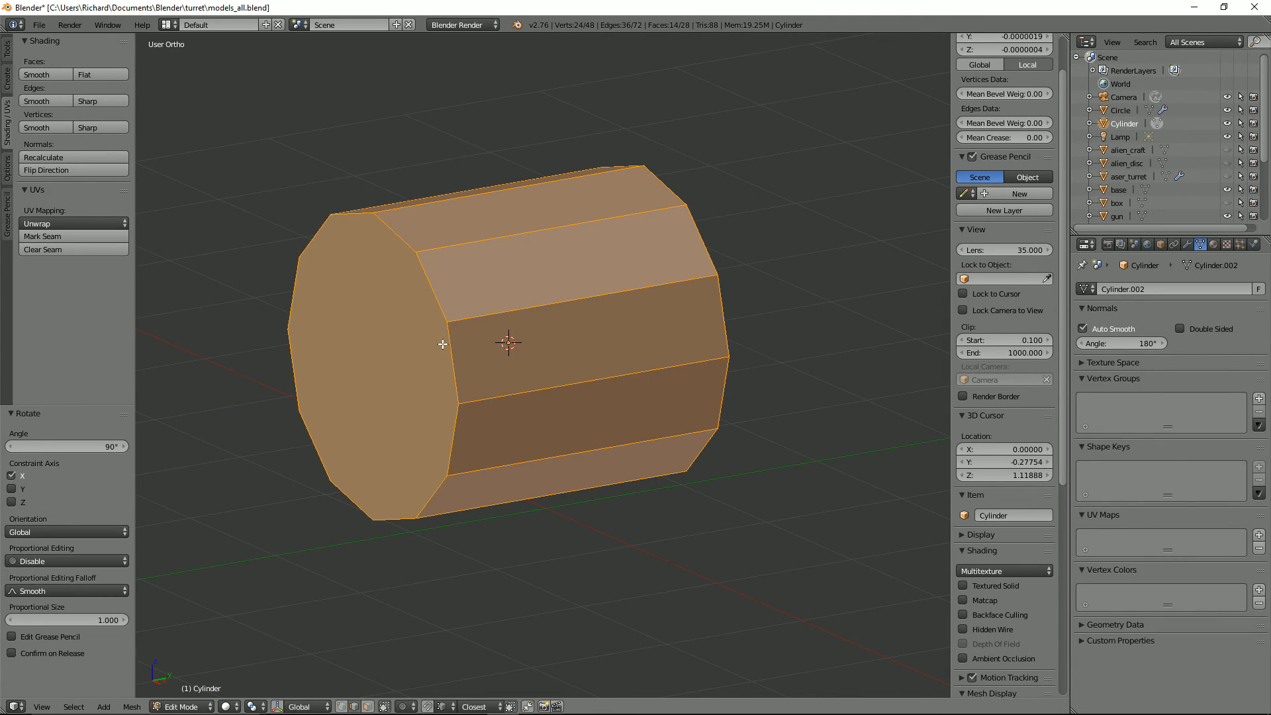
Step: Shrink the second cylinder to a narrow barrel and shift it along Y so it protrudes from the first cylinder's front
key("s")
left_click(530, 353)
key("g")
key("y")
left_click(507, 349)
scroll(507, 350, "up", 6)
key("s")
left_click(474, 340)
key("g")
key("y")
left_click(490, 337)
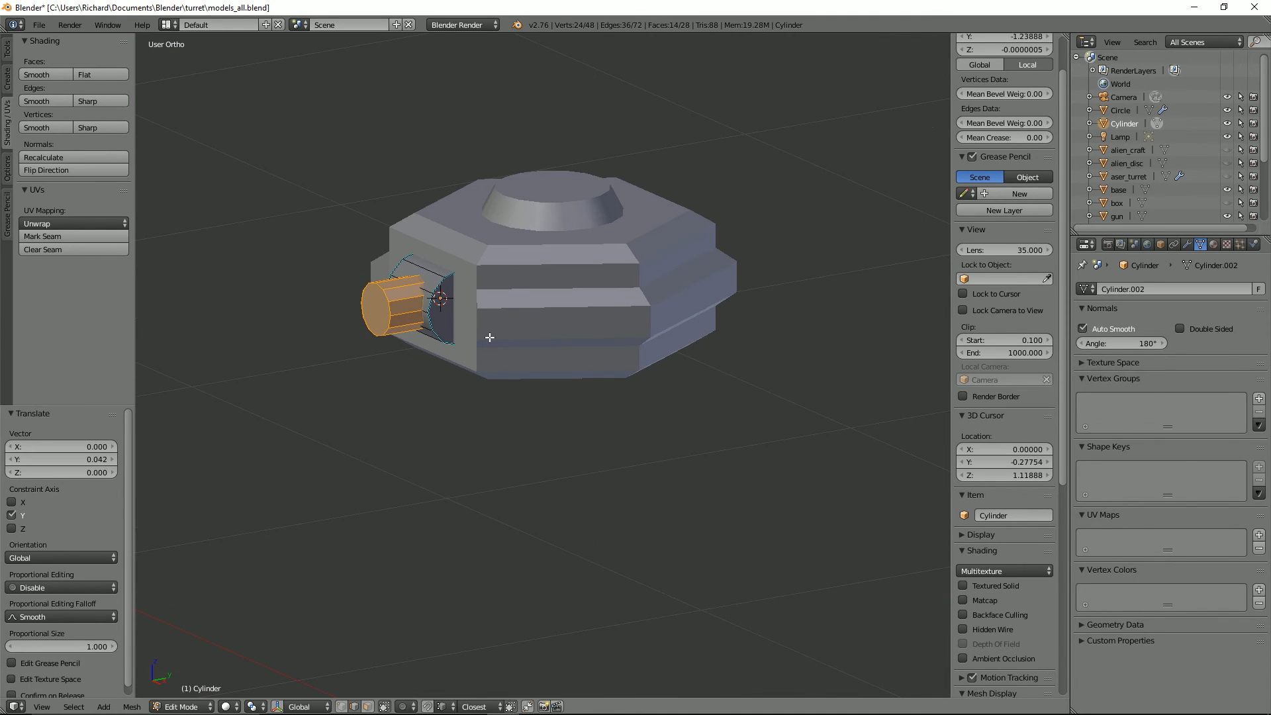
Step: Shade the 12 side faces of the barrel cylinder smooth
key("ctrl+Tab")
left_click(405, 315)
right_click(404, 300, "alt")
middle_click_drag(382, 299, 415, 304)
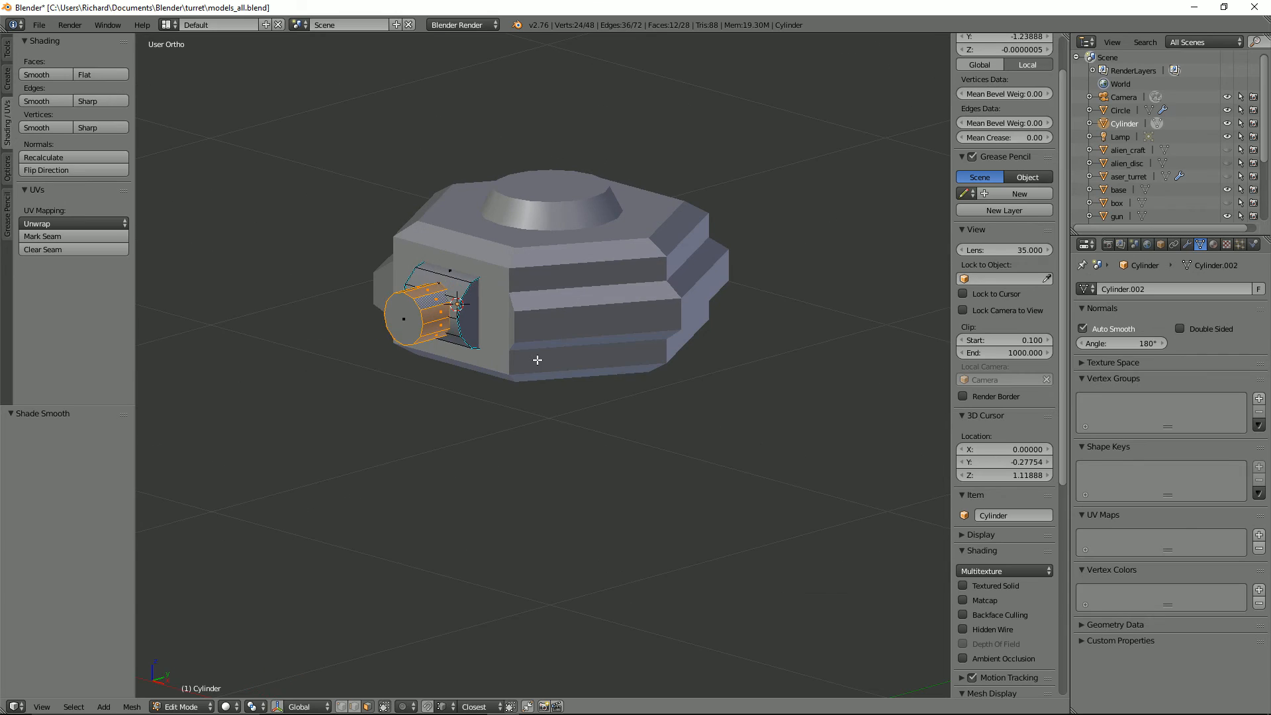
Step: Move the barrel cylinder forward along Y until it stands clear in front of the body
key("g")
key("y")
left_click(534, 361)
key("g")
key("y")
left_click(457, 378)
Step: Delete the barrel cylinder's end cap face that faces the body
middle_click_drag(456, 374, 338, 354)
right_click(338, 254)
key("x")
key("Tab")
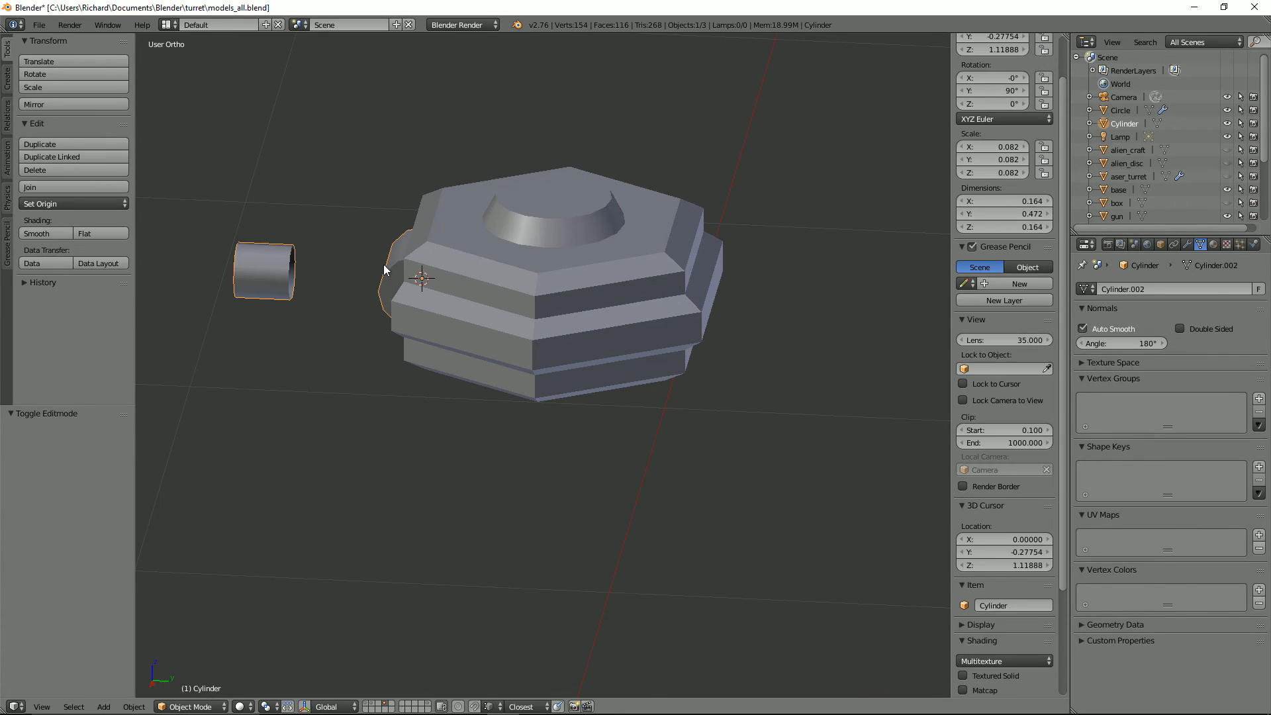
Step: Hide the body, delete the front mount cylinder's faces that lie inside it, and bring the hidden objects back
right_click(437, 285)
key("h")
right_click(423, 265)
key("Tab")
middle_click_drag(424, 285, 338, 278)
right_click(499, 292, "shift")
key("x")
key("Tab")
key("alt+h")
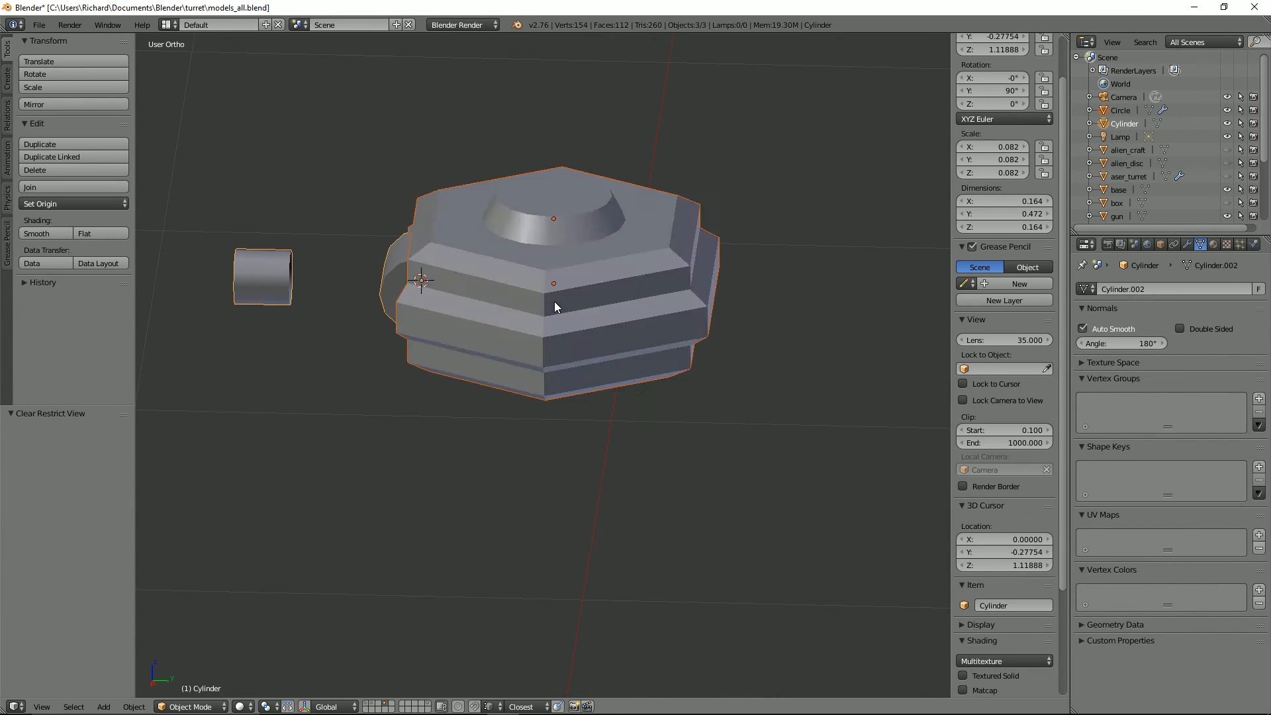
Step: Move the linked barrel cylinder 0.235 along Y, back against the front mount cylinder
middle_click_drag(554, 301, 605, 297)
scroll(605, 297, "up", 1)
key("Tab")
right_click(276, 303)
key("l")
key("g")
key("y")
left_click(386, 297)
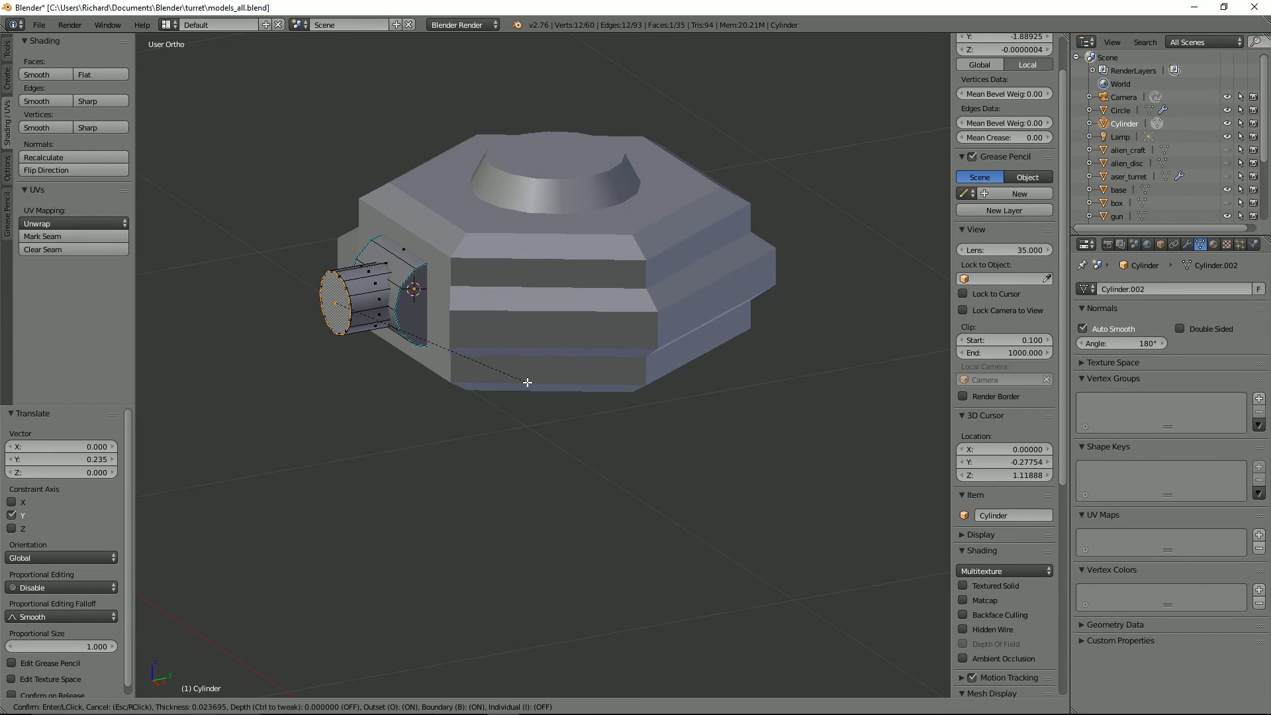
Step: Extrude the barrel's front face scaled to 0.692, then extrude it forward into a narrower, tapered tip
key("e")
key("s")
left_click(546, 346)
key("e")
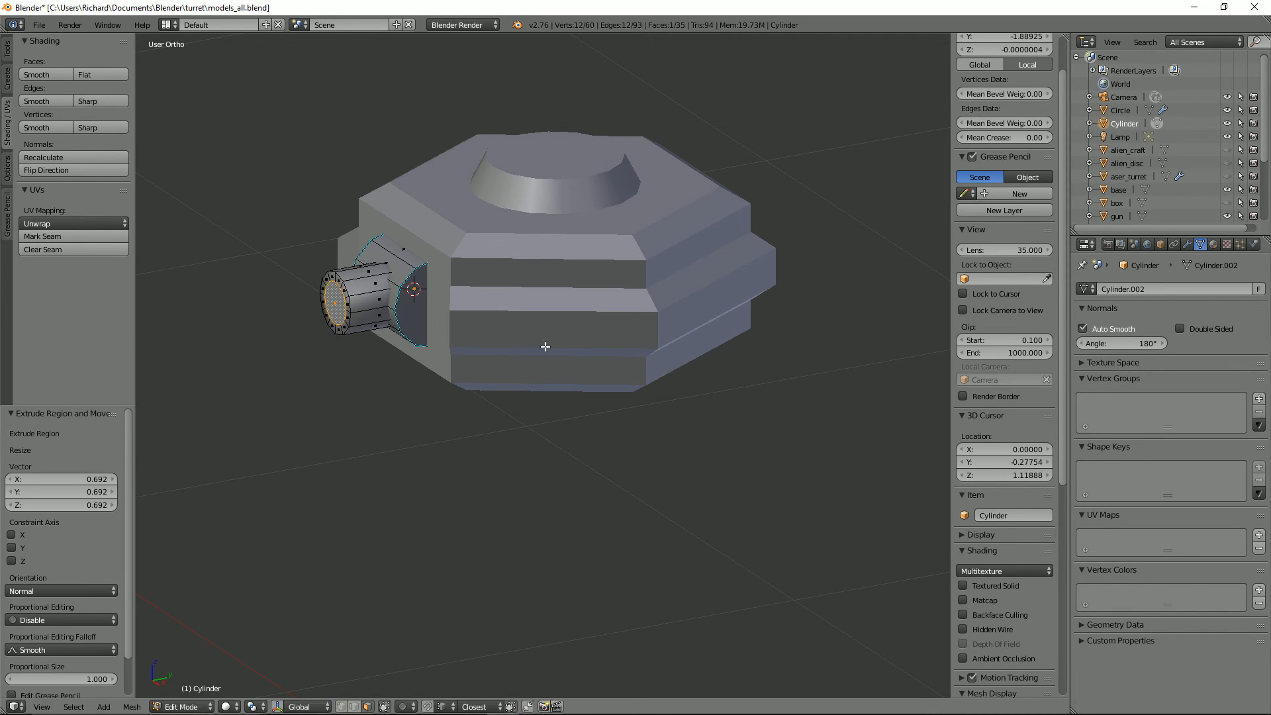
left_click(464, 345)
key("s")
left_click(401, 343)
Step: Move the edge loop at the base of the narrow barrel tip along Y to form a sloped shoulder
middle_click_drag(399, 343, 364, 302)
key("2")
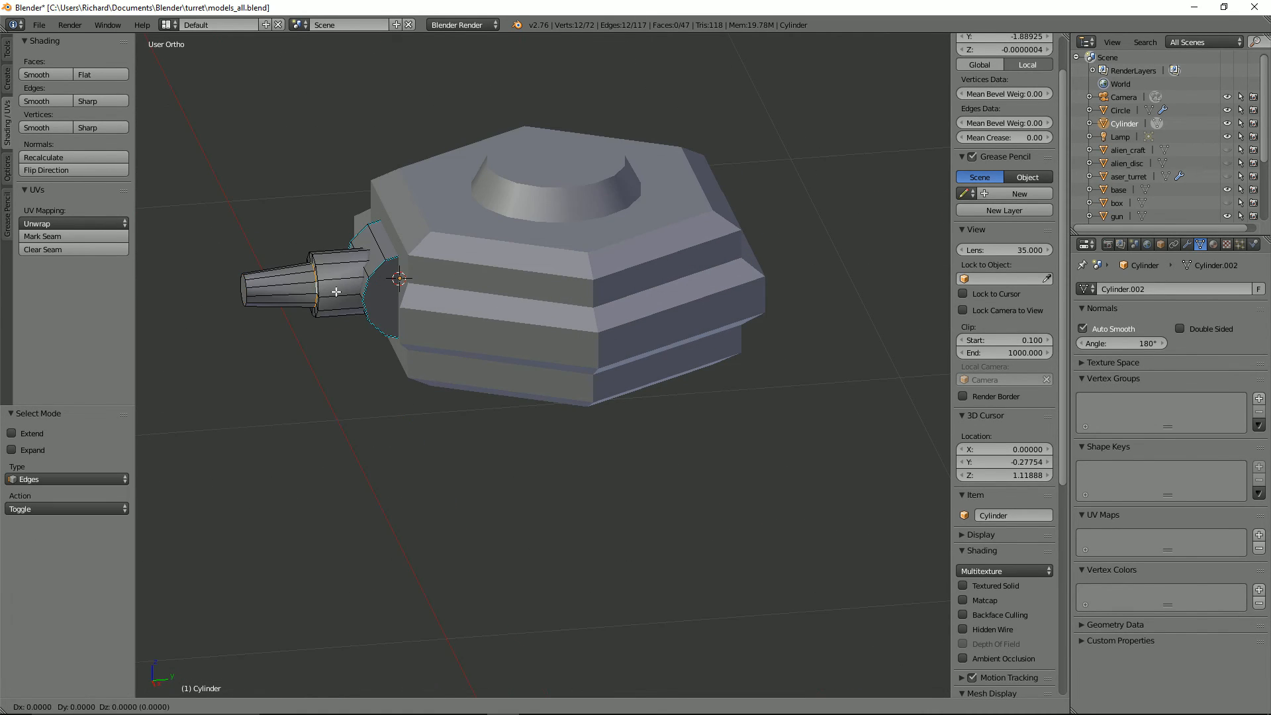
key("y")
left_click(332, 293)
Step: Select the edge loops around the barrel's shoulder and tip, and return to Object Mode
key("Tab")
key("Tab")
key("ctrl+Tab")
left_click(330, 296)
right_click(319, 294, "alt")
right_click(311, 295, "alt+shift")
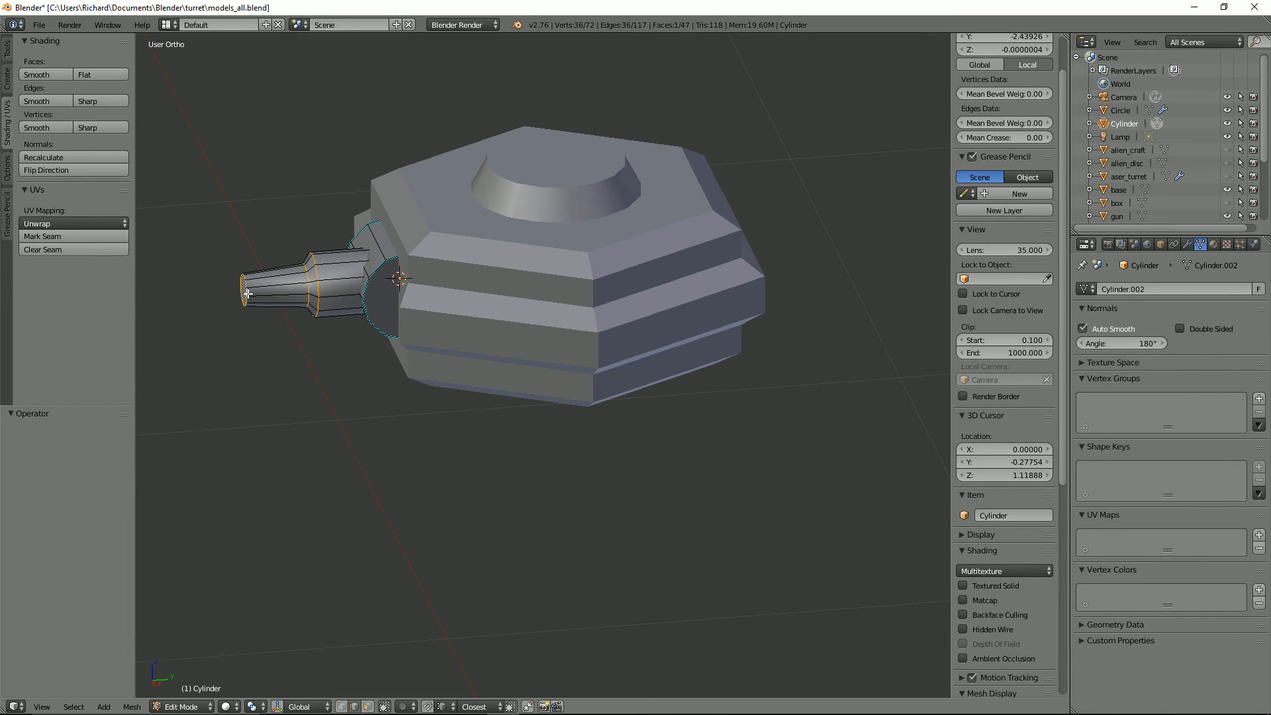
key("Tab")
Step: Save the file and apply the modifier on the hexagonal body
middle_click_drag(335, 257, 468, 268)
key("ctrl+s")
right_click(581, 299)
left_click(1186, 244)
left_click(1097, 332)
Step: Delete the surplus edge loop from the hexagonal body's mesh
key("Tab")
right_click(468, 250, "alt")
key("x")
left_click(468, 375)
key("Tab")
Step: Isolate the hexagonal body and mark seams along the borders of its protruding side band
key("shift+h")
key("Tab")
right_click(656, 292, "alt")
right_click(600, 251, "shift")
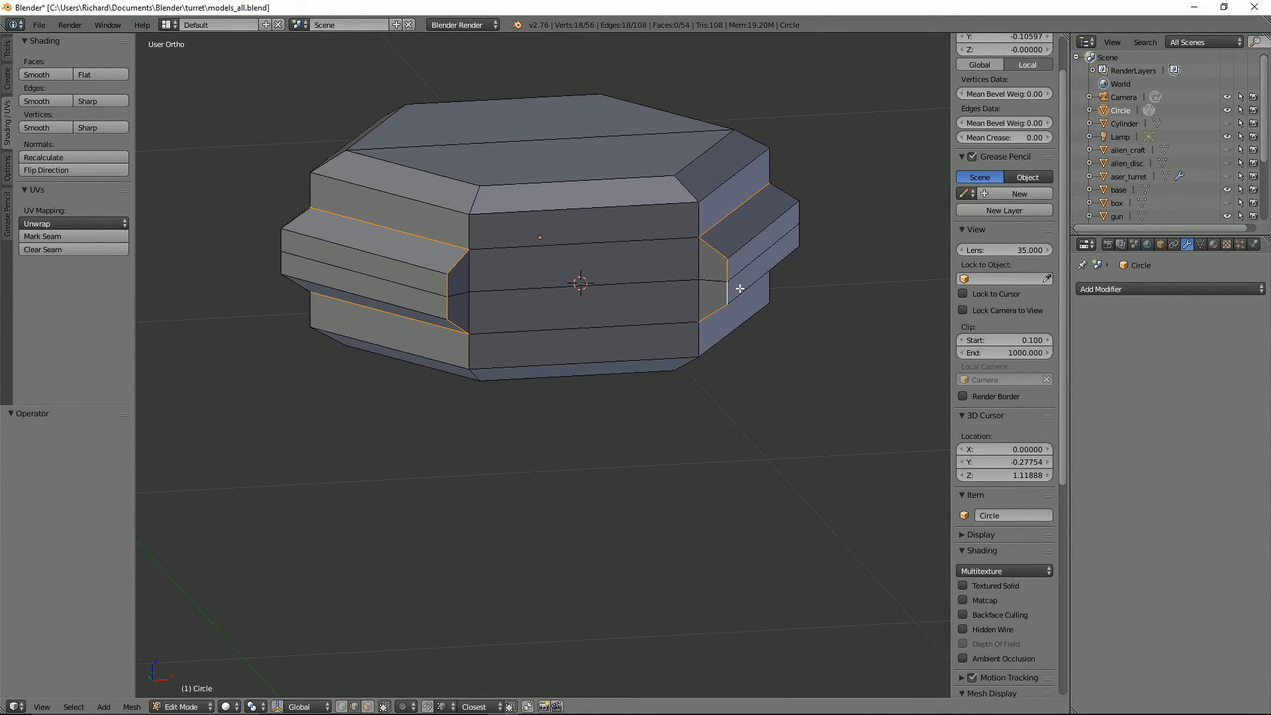
key("ctrl+e")
left_click(695, 252)
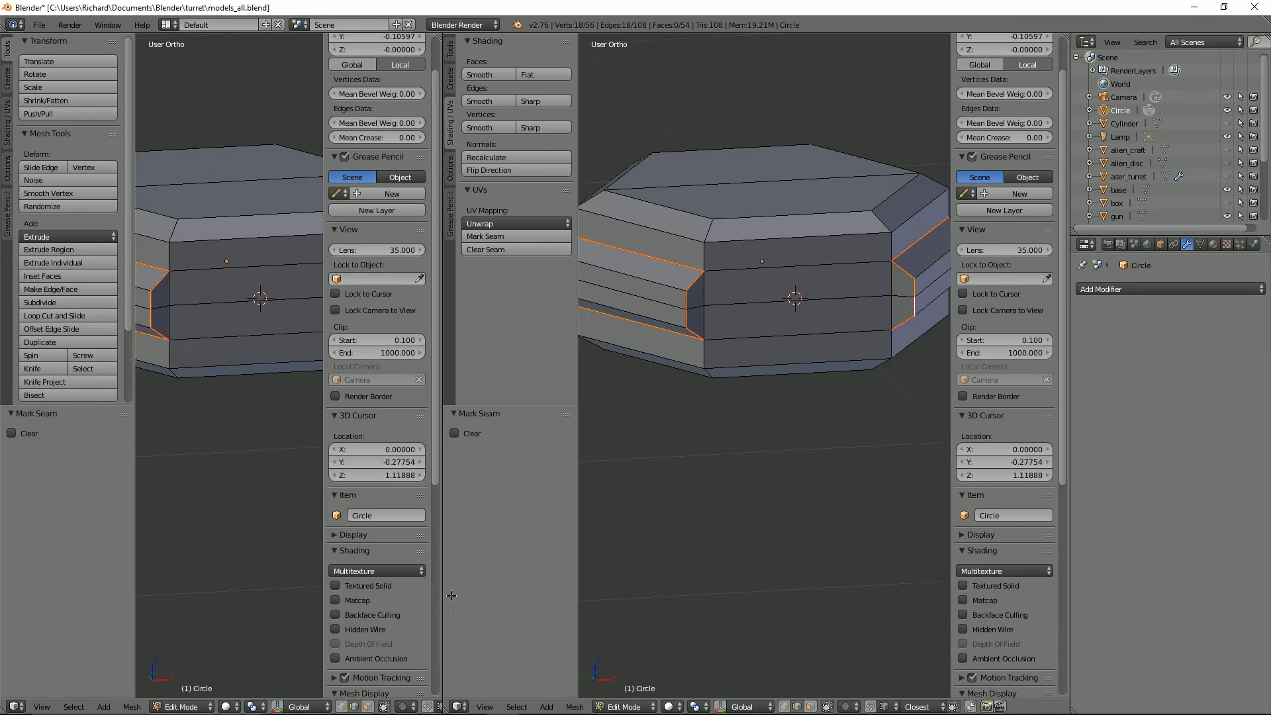
Step: Open a UV/Image Editor beside the 3D view with its properties shown, and unwrap the protruding side band
left_click(16, 706)
left_click(57, 601)
right_click(675, 283)
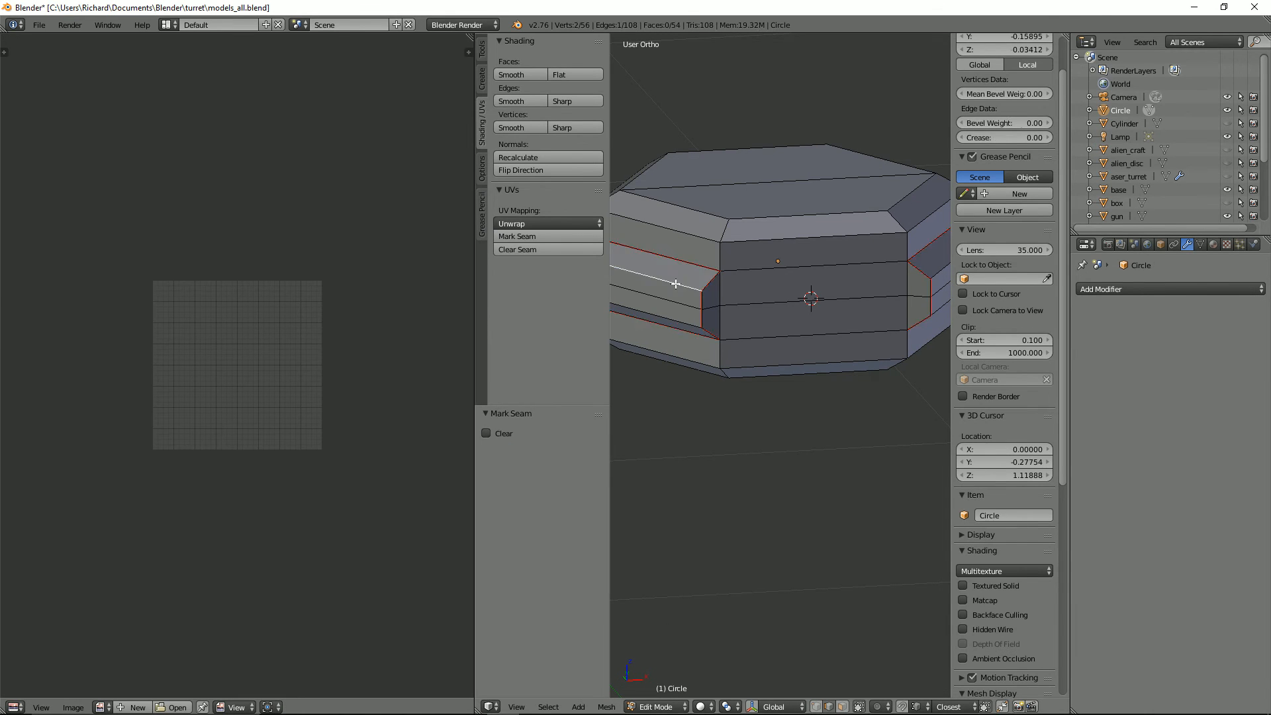
key("l")
key("u")
left_click(676, 284)
key("n")
Step: Mark seams on the short sloped edges at the side band's corners
middle_click_drag(799, 284, 708, 364)
right_click(759, 350)
right_click(756, 328, "shift")
right_click(741, 324, "shift")
right_click(738, 337, "shift")
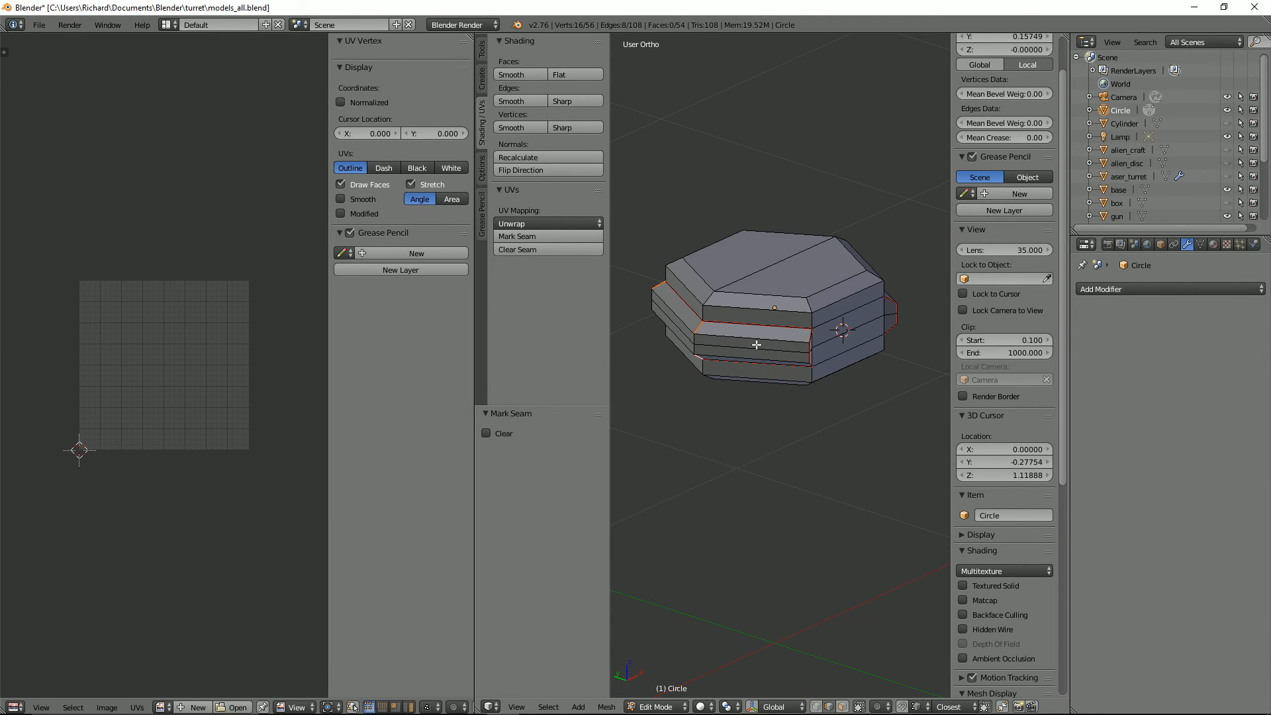
Step: Select all linked faces of the side band and unwrap them into a straight strip
right_click(757, 345)
key("l")
key("u")
left_click(758, 346)
scroll(131, 424, "up", 4)
middle_click_drag(131, 423, 136, 270)
scroll(200, 352, "down", 4)
scroll(200, 352, "up", 4)
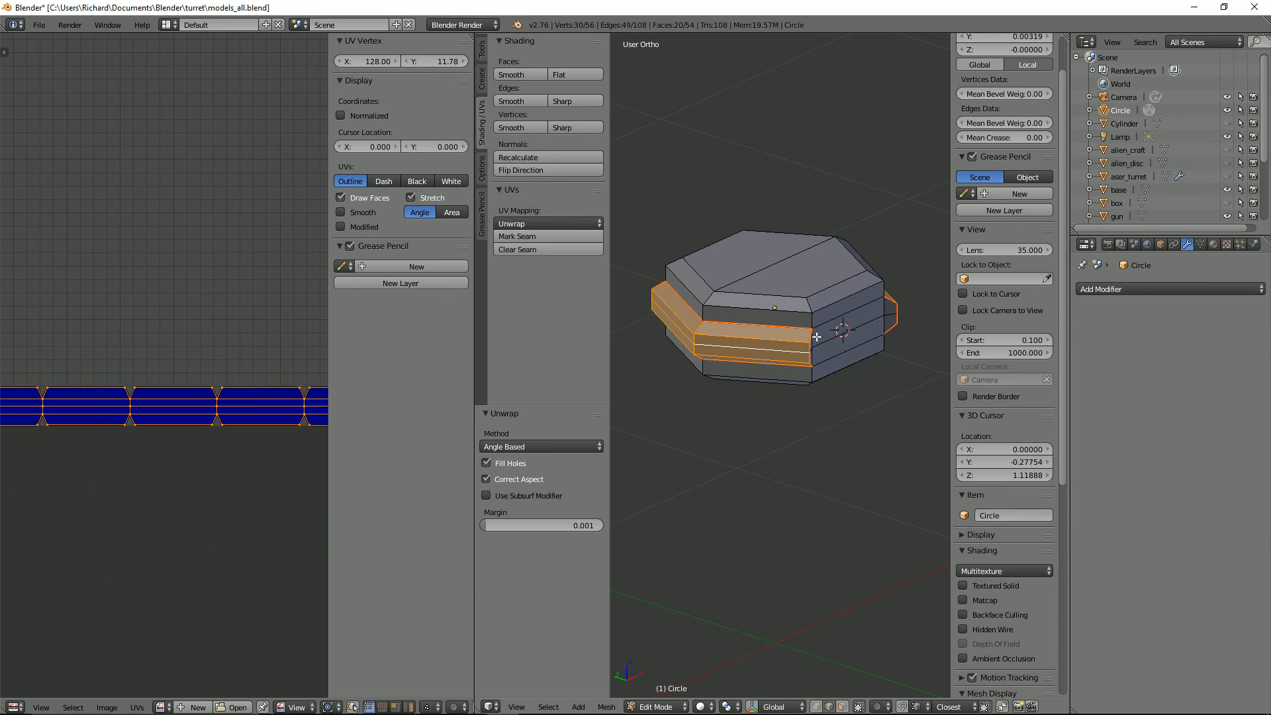
key("h")
key("ctrl+z")
key("h")
key("ctrl+Tab")
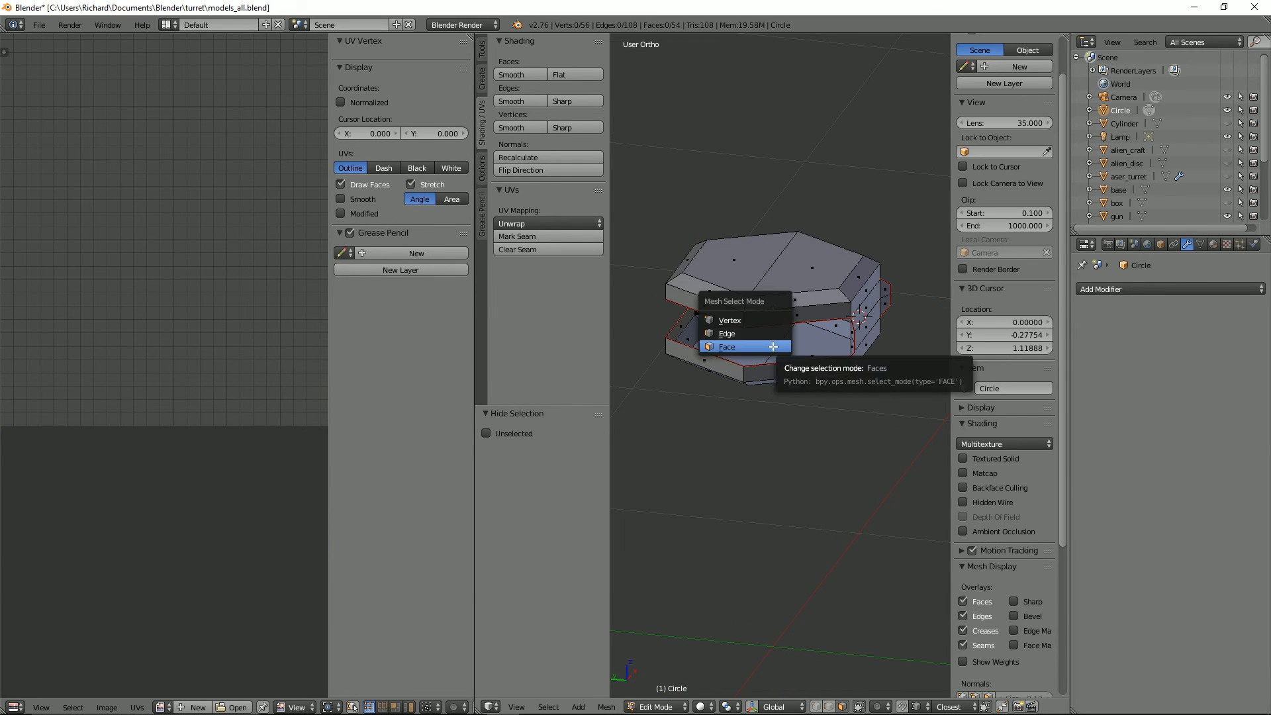
left_click(755, 334)
right_click(791, 329, "alt")
key("l")
key("u")
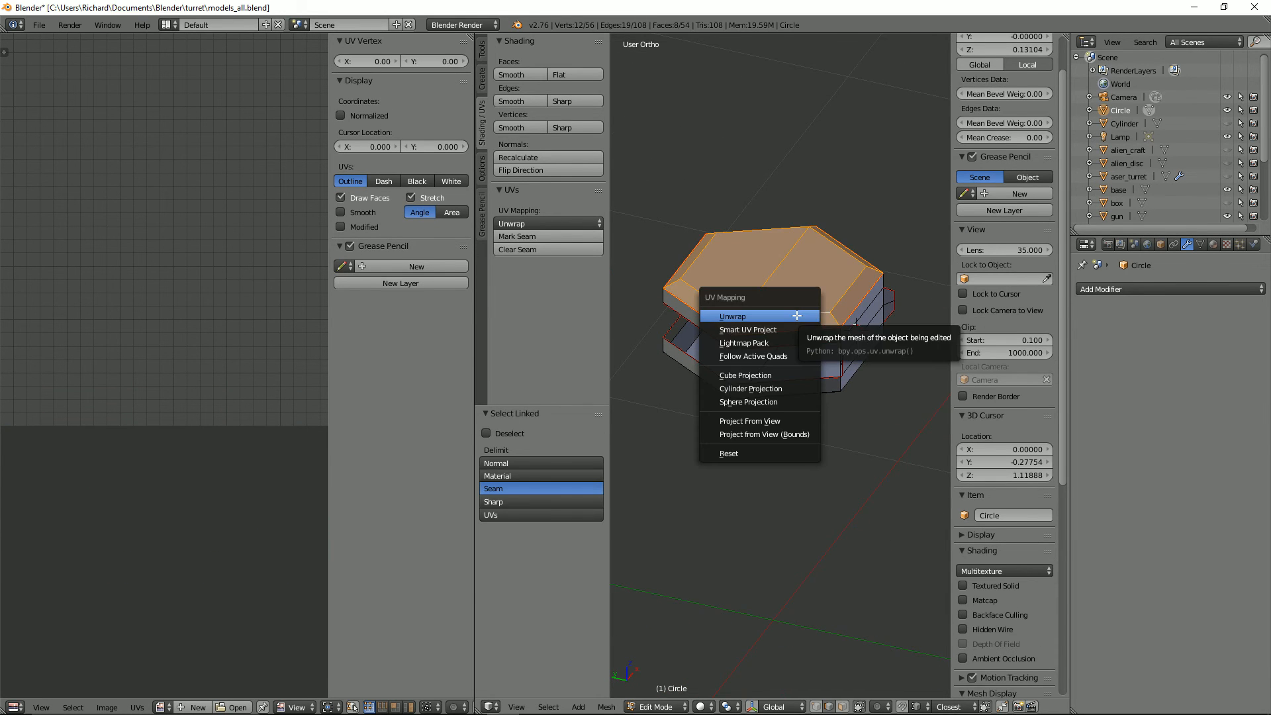
key("alt+h")
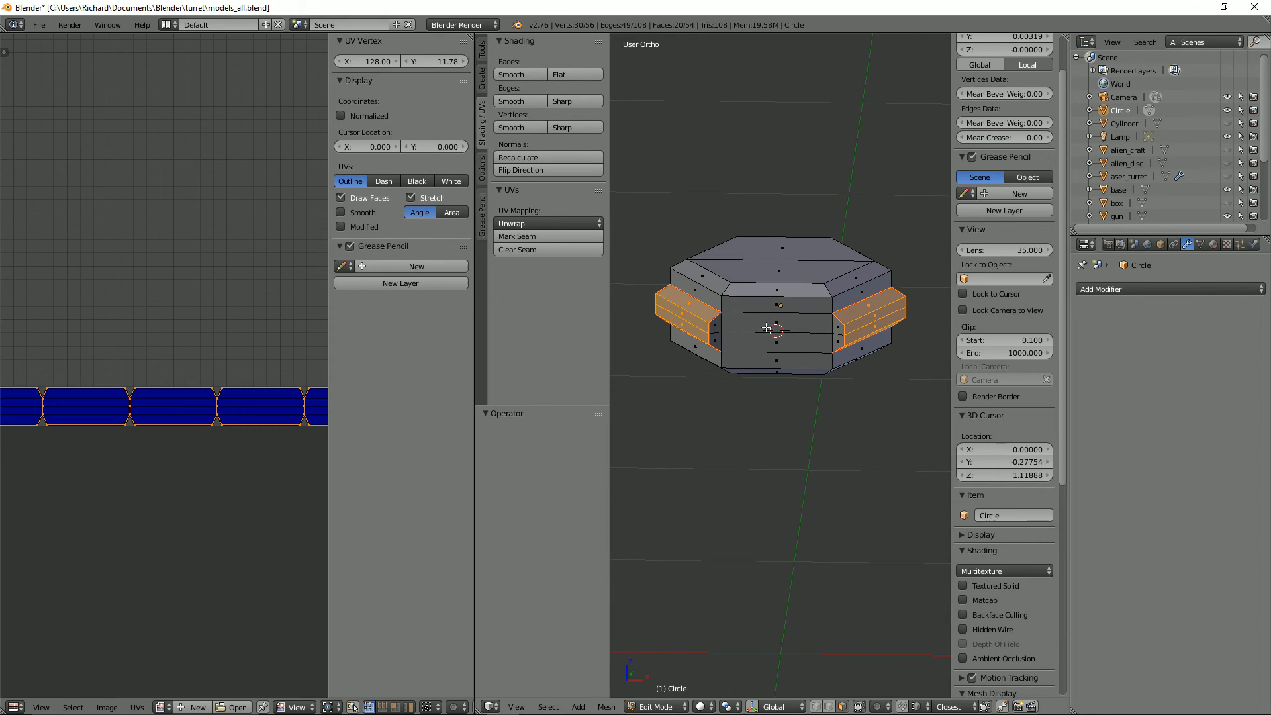
Step: Delete the edge loop along the middle of the side band and unwrap the simplified band
left_click(740, 341)
key("x")
left_click(738, 332)
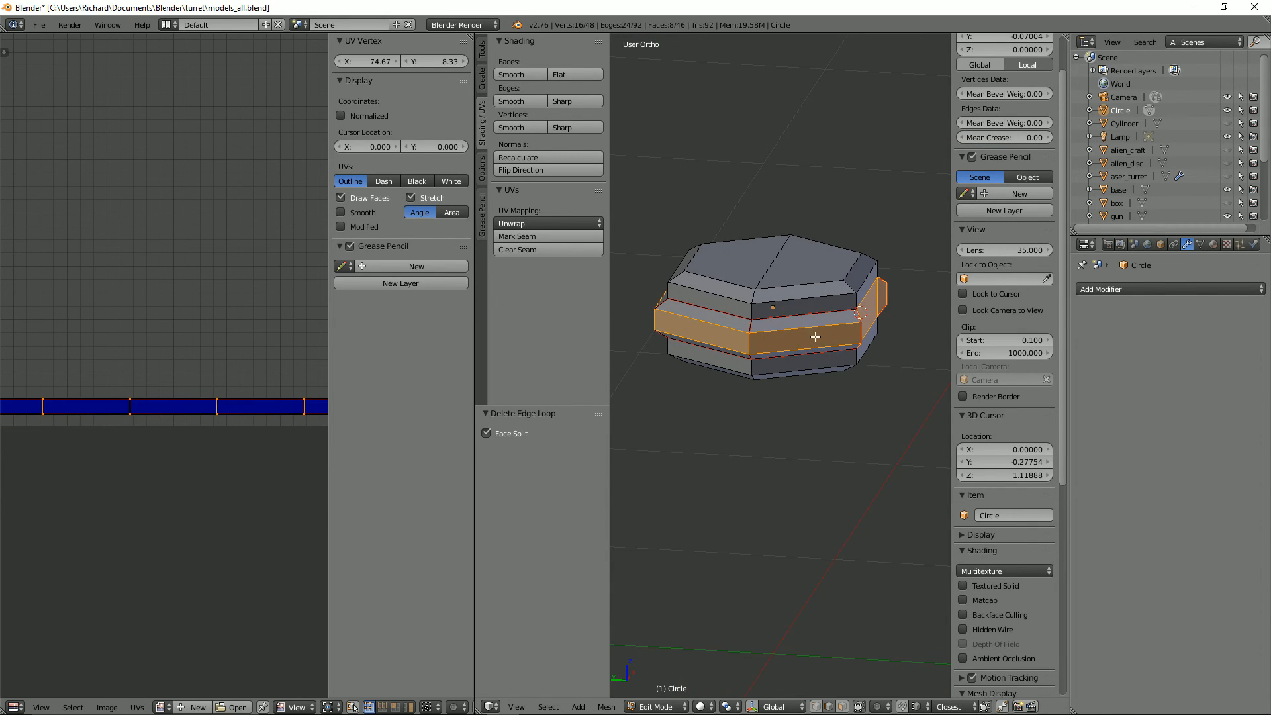
key("l")
key("u")
left_click(803, 329)
Step: With the side band hidden, mark a seam around the body's top outer edge and unwrap the top section
key("ctrl+Tab")
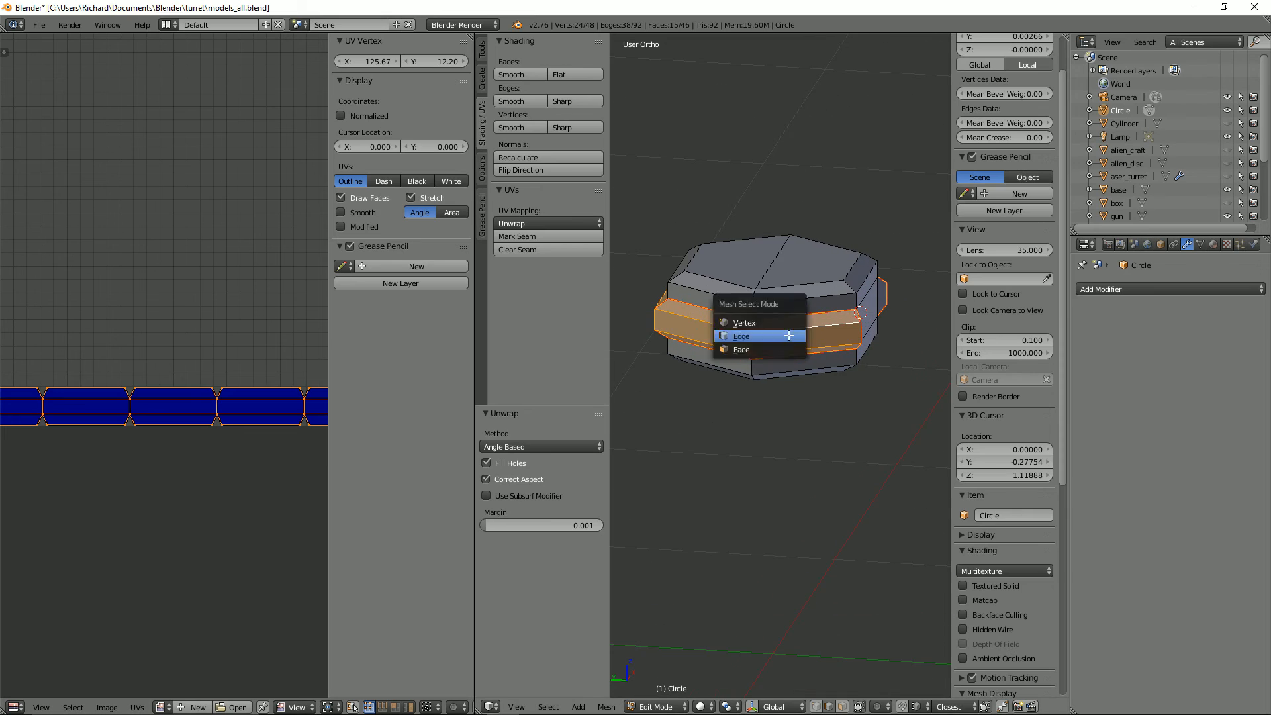
left_click(762, 349)
key("h")
right_click(776, 318)
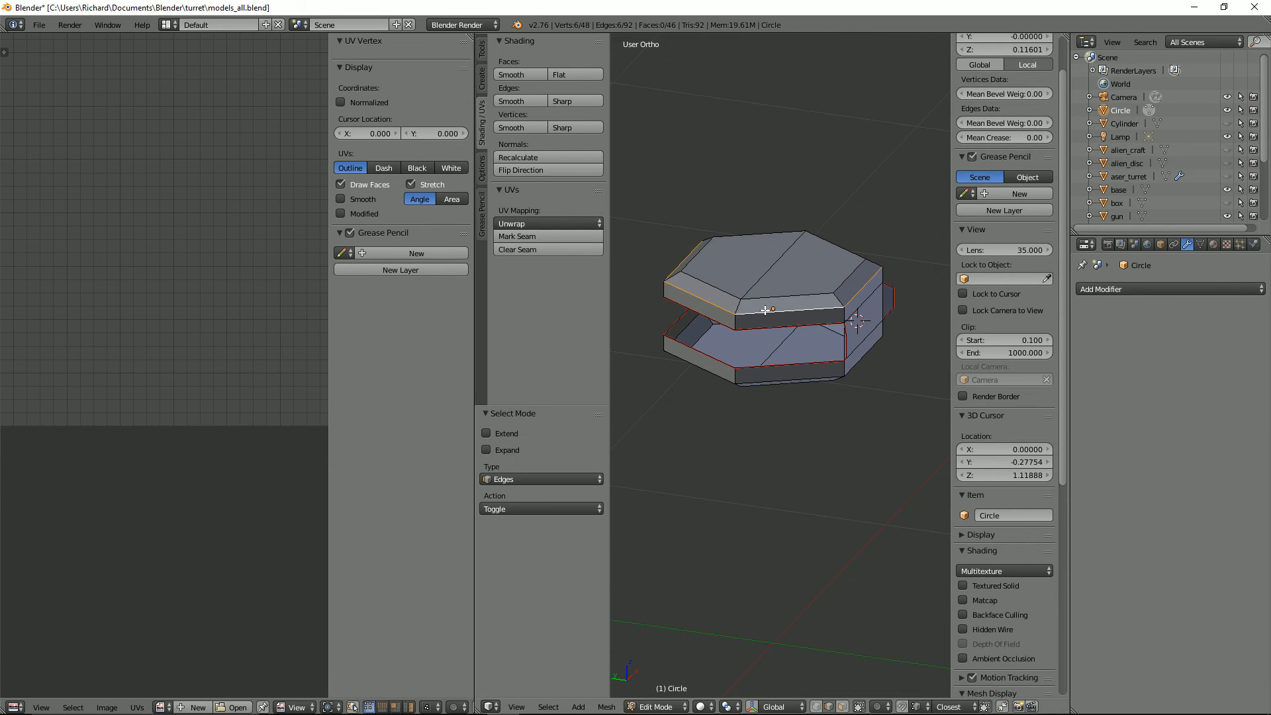
key("l")
key("u")
left_click(779, 299)
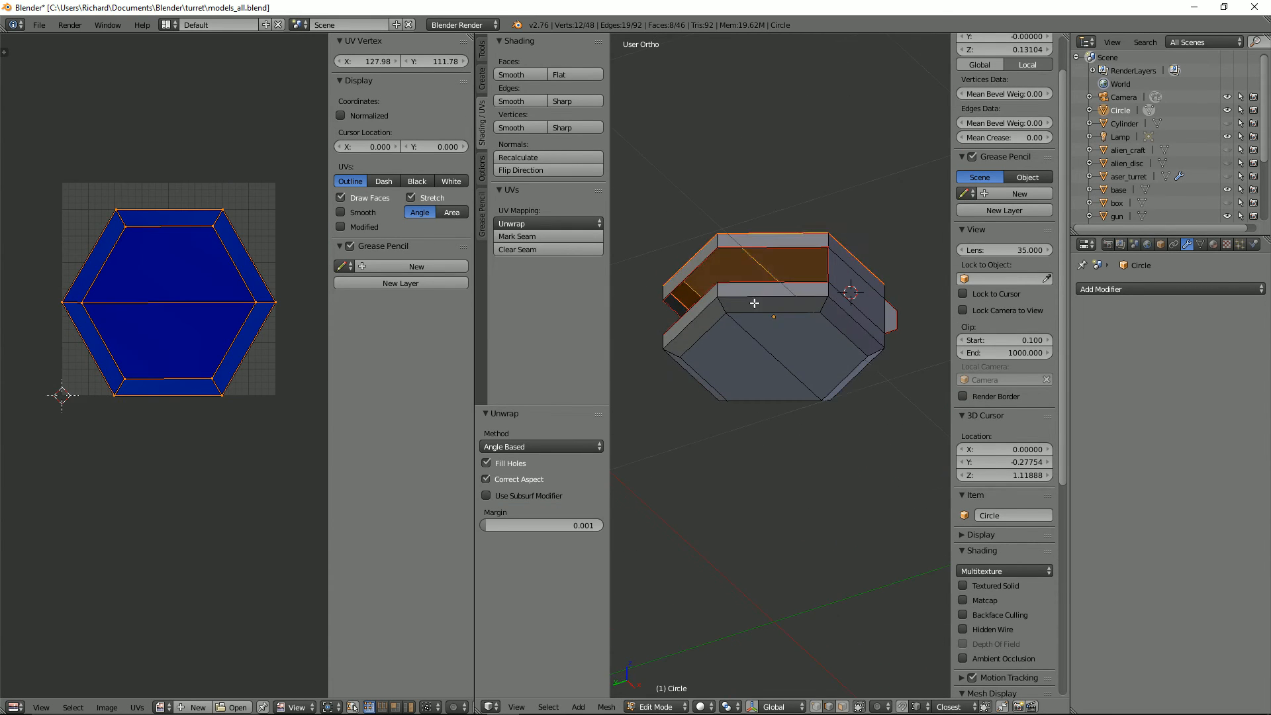
Step: Mark a seam around the body's bottom outer edge and unwrap the bottom section
right_click(754, 301, "alt")
middle_click_drag(768, 311, 760, 373)
key("ctrl+e")
left_click(760, 373)
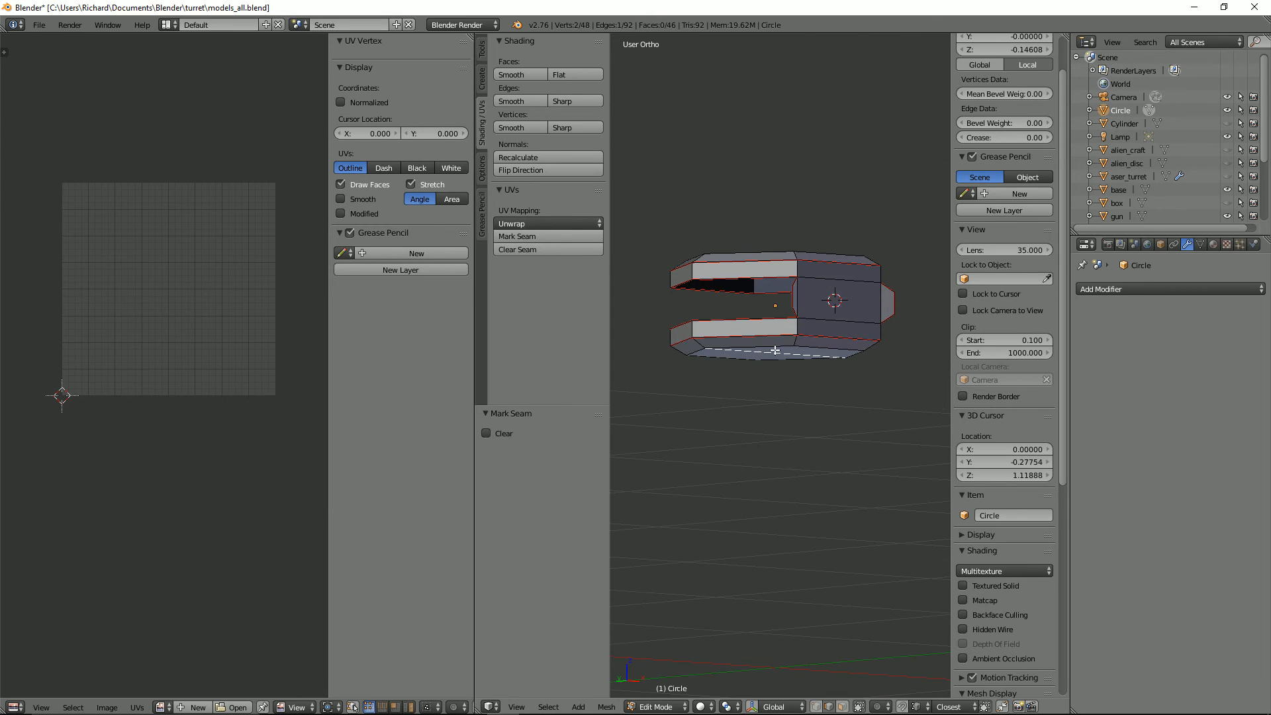
key("l")
key("u")
left_click(774, 351)
Step: Hide the body's top and bottom sections and mark seams on the front panel's four vertical corner edges
right_click(798, 264)
key("l")
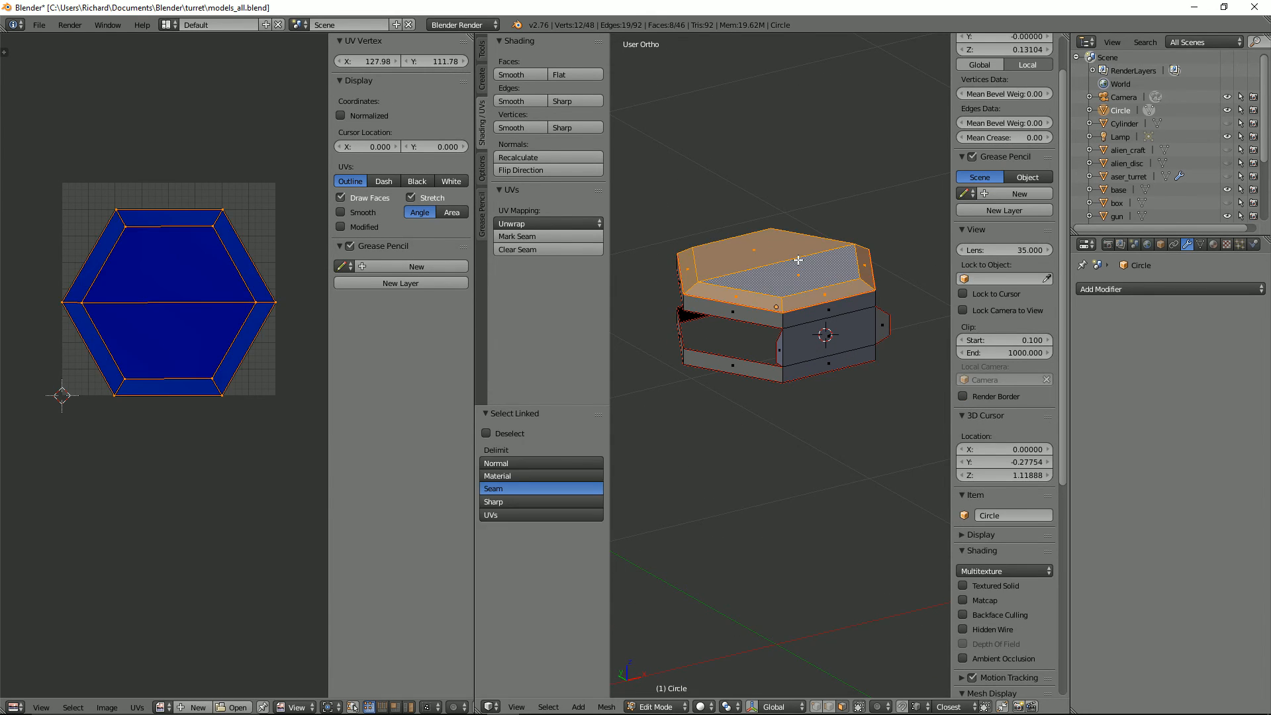
key("h")
middle_click_drag(799, 317, 753, 311)
key("ctrl+Tab")
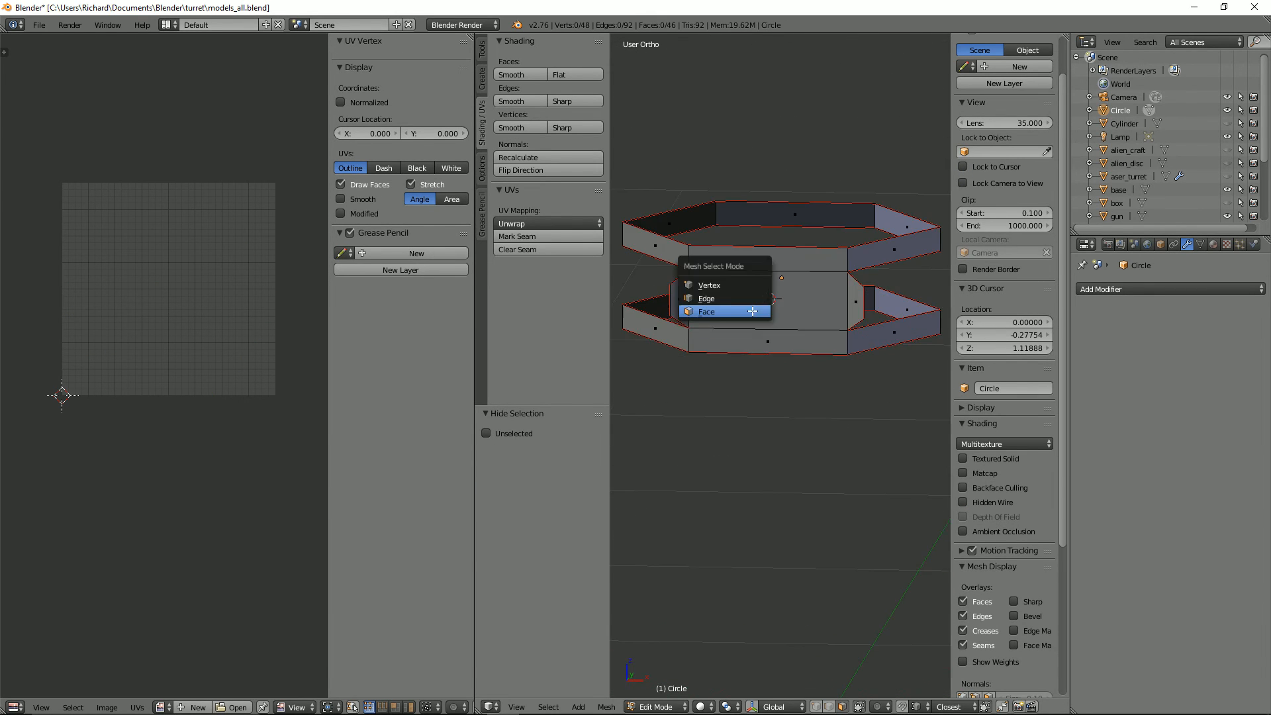
left_click(719, 299)
right_click(696, 258)
right_click(839, 261, "shift")
right_click(839, 342, "shift")
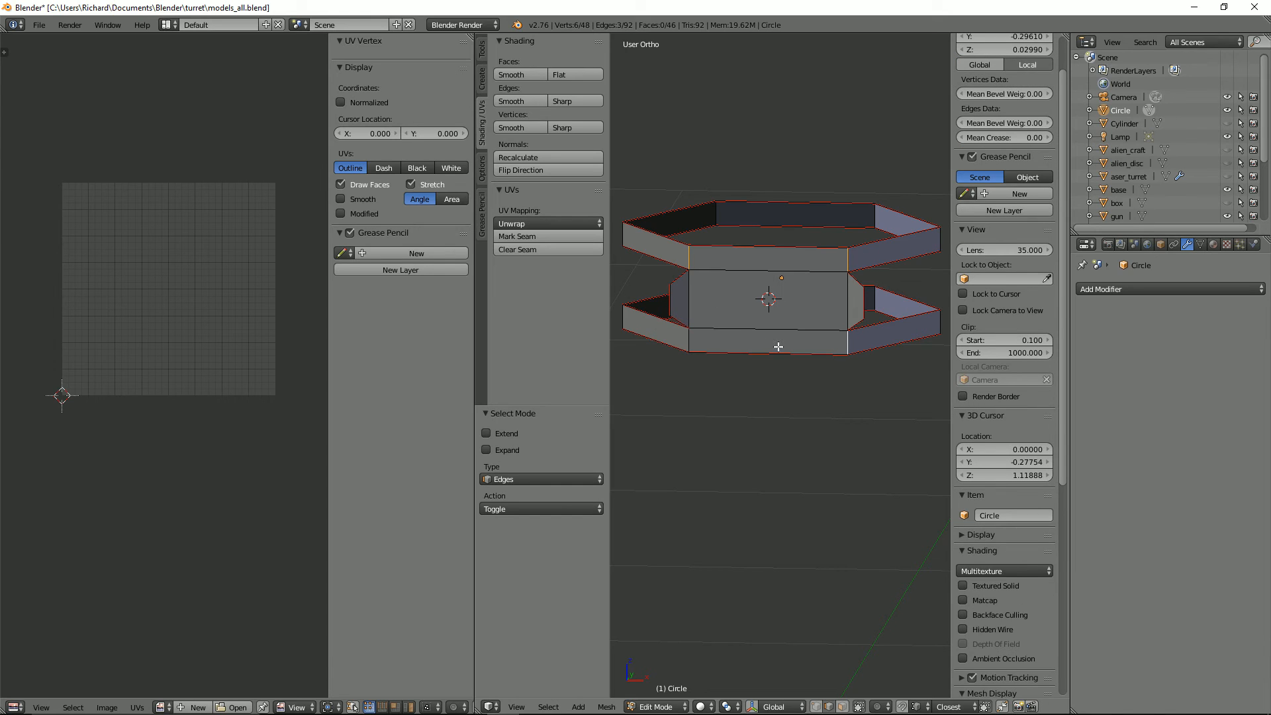
key("ctrl+e")
left_click(742, 334)
Step: Select the front panel's linked faces and unwrap them
right_click(768, 272)
key("l")
key("u")
left_click(769, 274)
key("3")
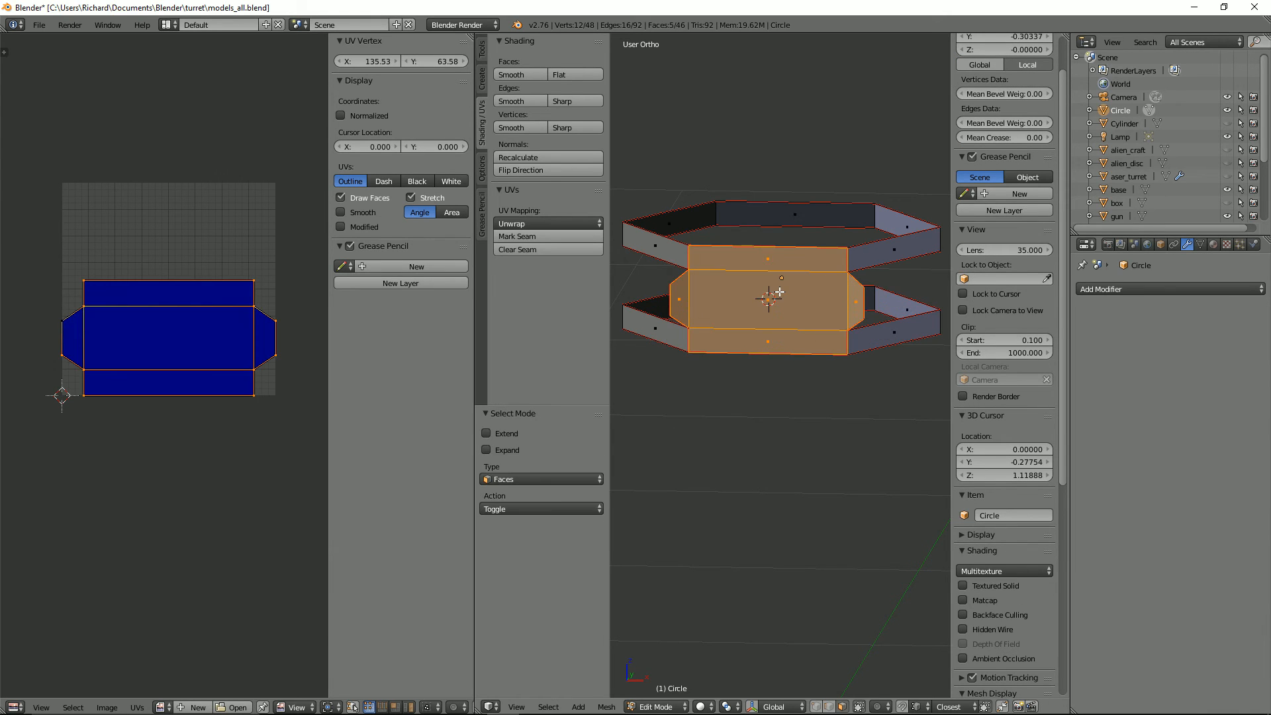
Step: With the front panel hidden, select both remaining wall strips and unwrap them
key("a")
key("a")
key("u")
left_click(781, 292)
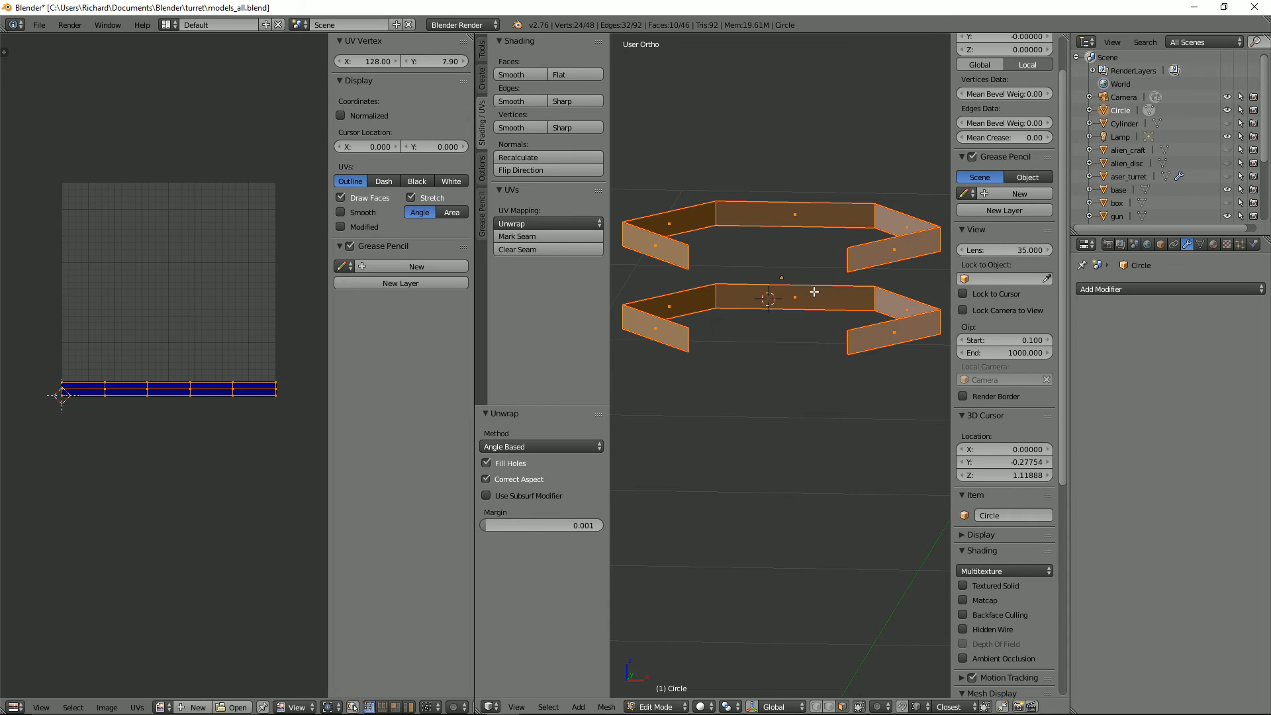
Step: Unhide the turret objects, join them into one and rename the result hex_laser_turret
key("Tab")
middle_click_drag(815, 308, 795, 322)
key("Tab")
key("Tab")
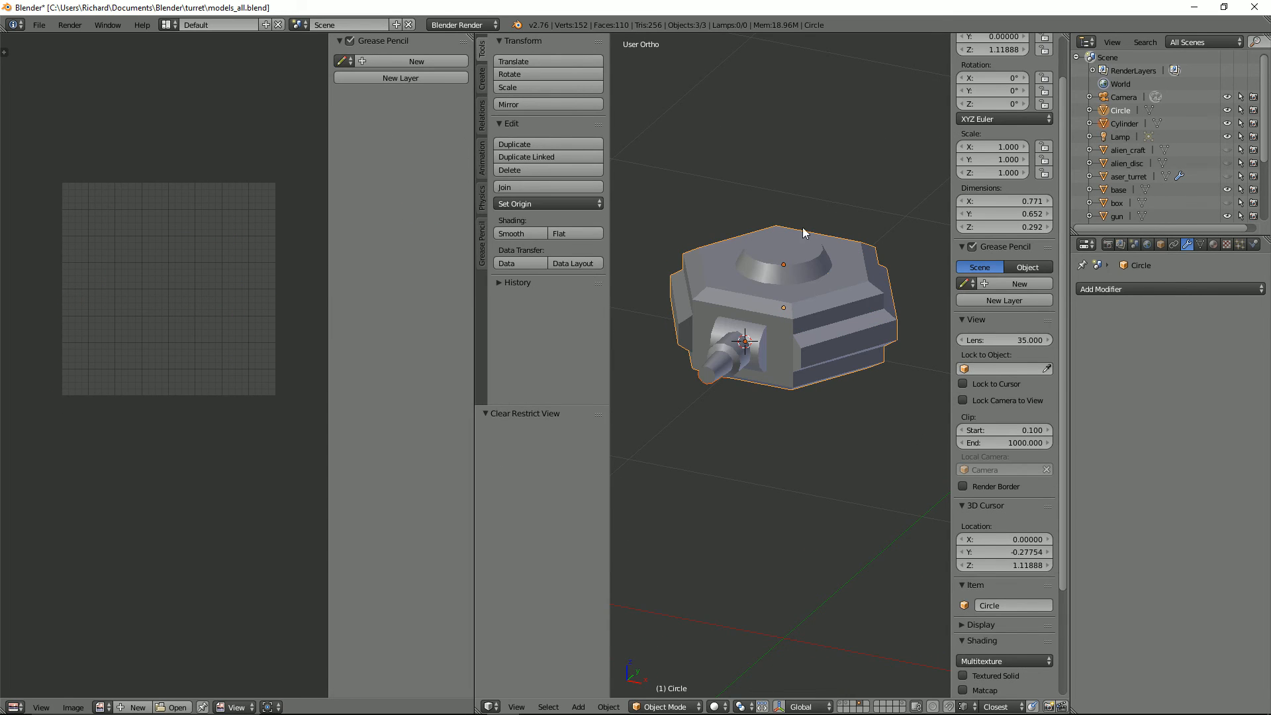
key("ctrl+j")
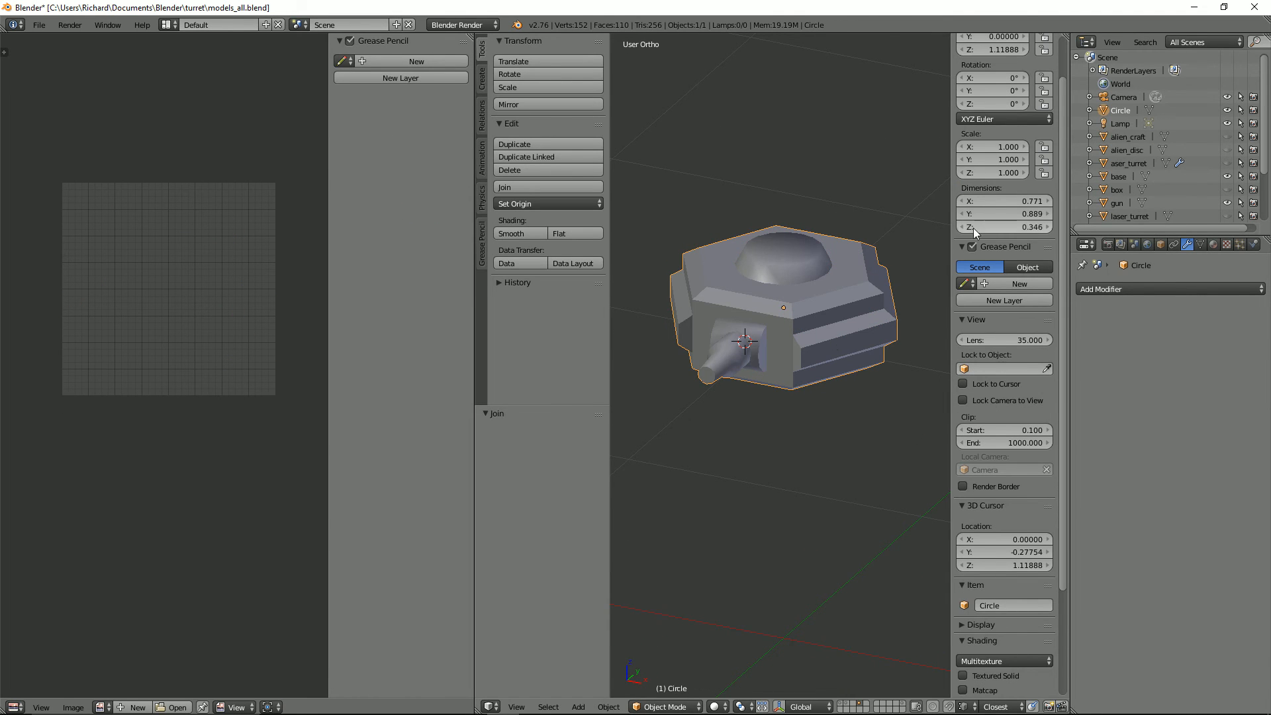
double_click(1123, 109)
key("Return")
Step: Enable Auto Smooth in the joined turret mesh's normals settings
key("Tab")
scroll(850, 292, "up", 2)
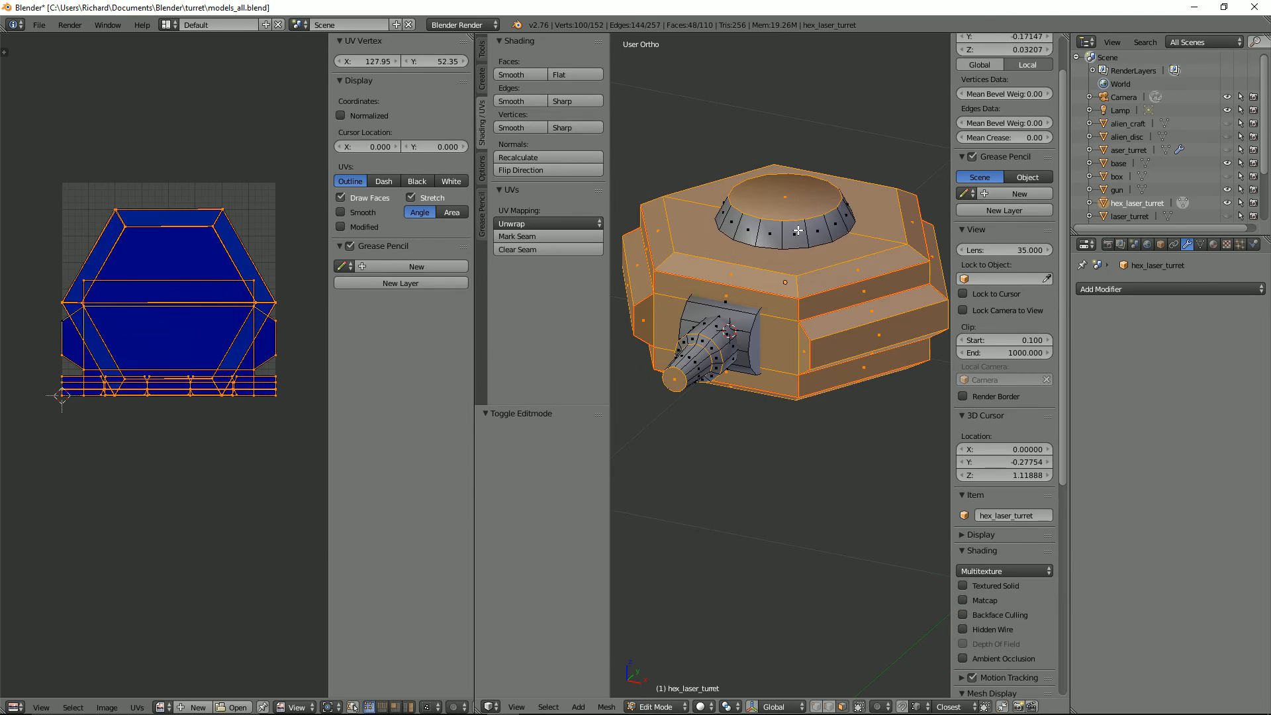
scroll(850, 292, "down", 2)
left_click(1200, 244)
left_click(1117, 327)
key("Tab")
middle_click_drag(782, 322, 716, 320)
key("Tab")
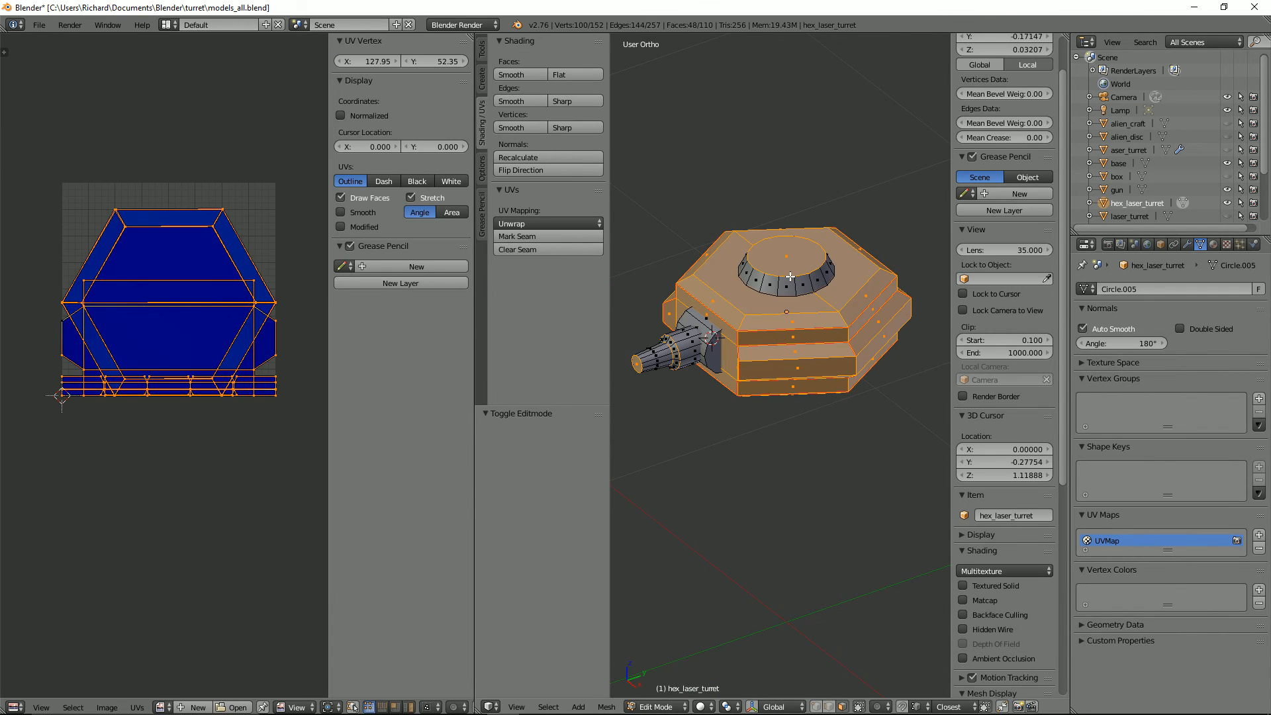
Step: Mark seams around the tapered top cap's upper rim and down its sides, and unwrap the cap
right_click(791, 263)
middle_click_drag(793, 268, 739, 311)
key("ctrl+Tab")
left_click(847, 291)
right_click(766, 298)
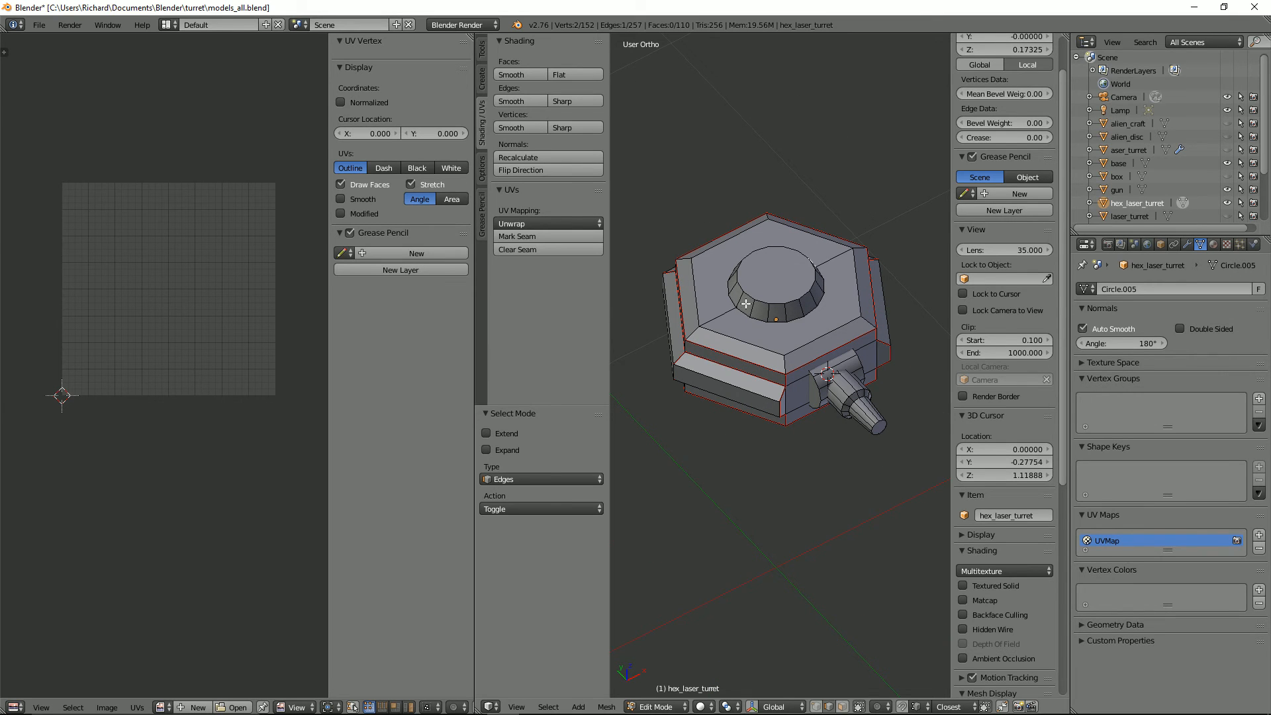
key("ctrl+e")
left_click(746, 303)
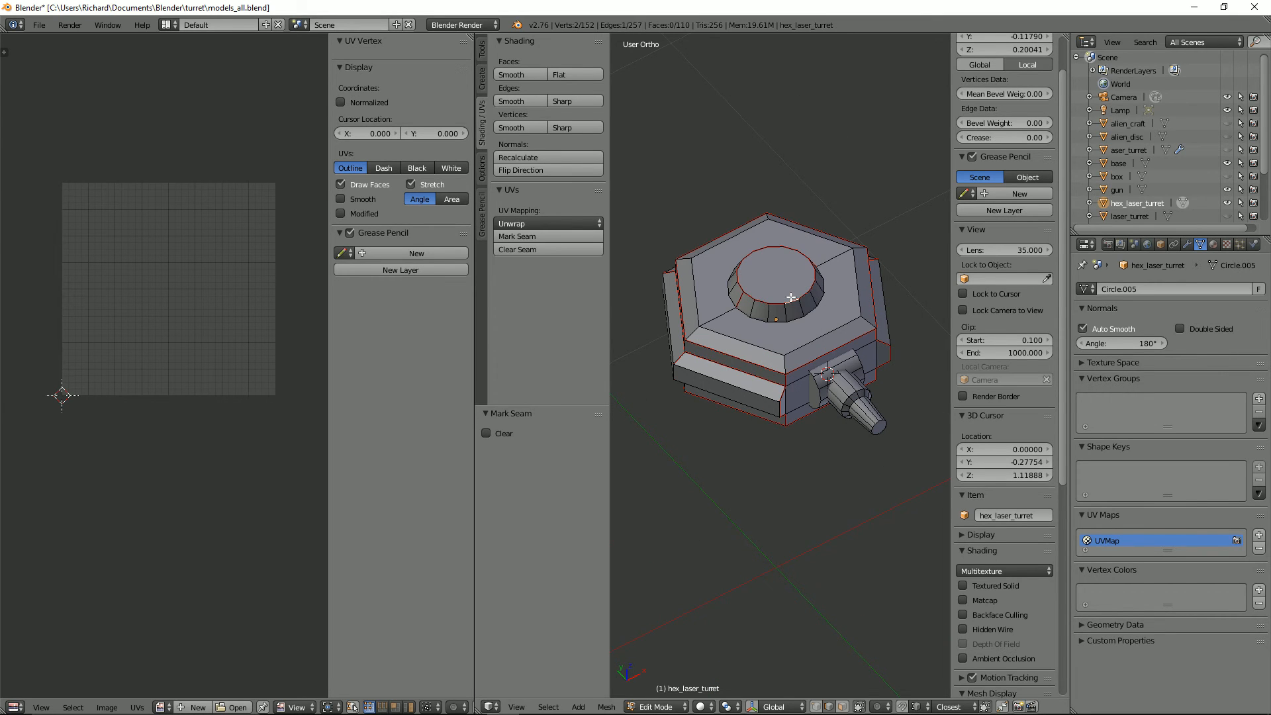
key("l")
key("u")
left_click(781, 324)
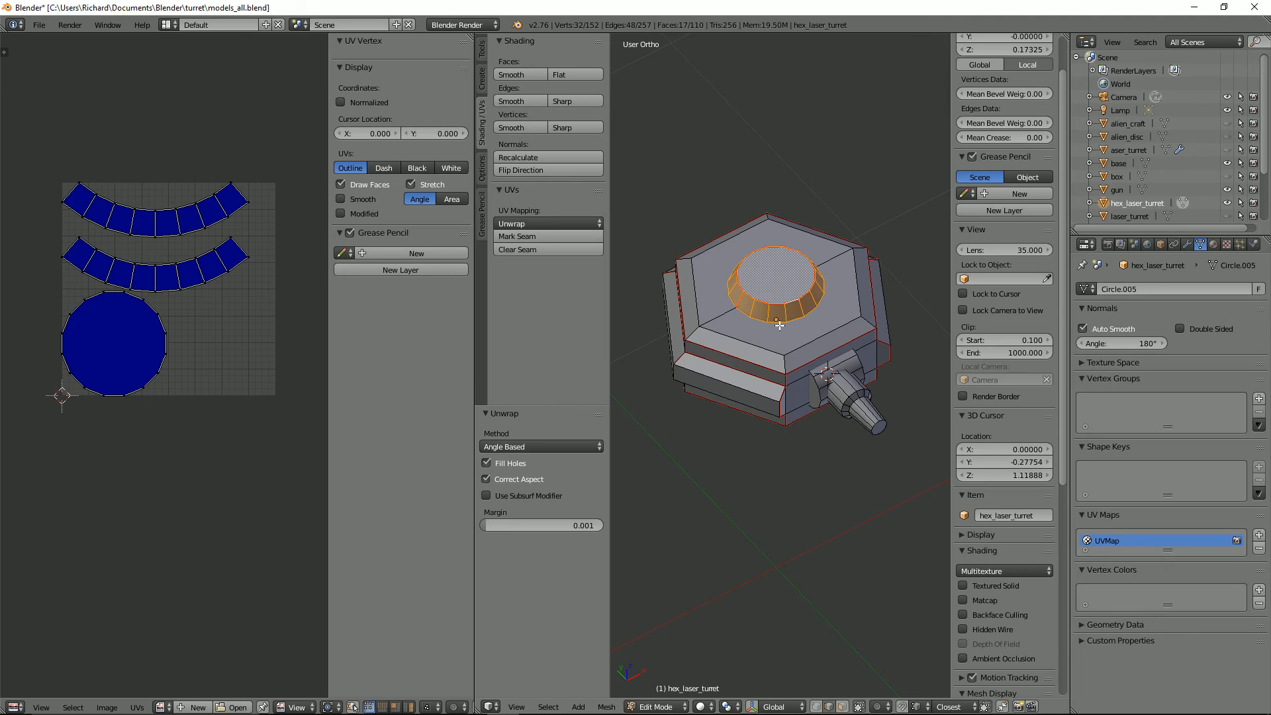
Step: With the top cap and body hidden, mark seams on the front mount cylinder and unwrap it
key("h")
key("l")
middle_click_drag(776, 329, 913, 259)
key("h")
right_click(680, 286, "alt")
key("ctrl+e")
left_click(748, 282)
key("l")
key("u")
left_click(762, 326)
Step: With the cap hidden, mark seams along the barrel's length and around its tip, and unwrap the barrel
key("h")
right_click(777, 215, "alt")
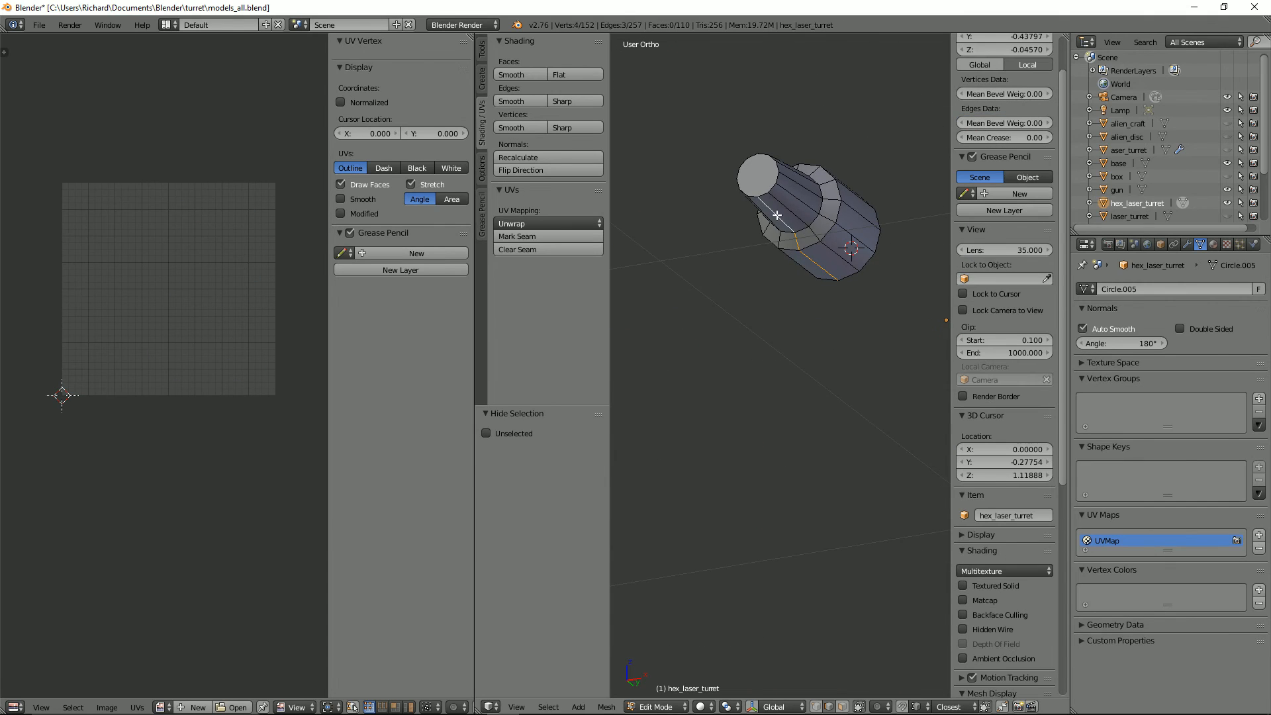
key("ctrl+e")
left_click(810, 234)
middle_click_drag(810, 234, 715, 312)
key("ctrl+e")
left_click(770, 285)
key("l")
key("u")
left_click(770, 287)
Step: Mark seams around the edge loops at the barrel's shoulder and unwrap the barrel again
key("a")
right_click(715, 313, "alt")
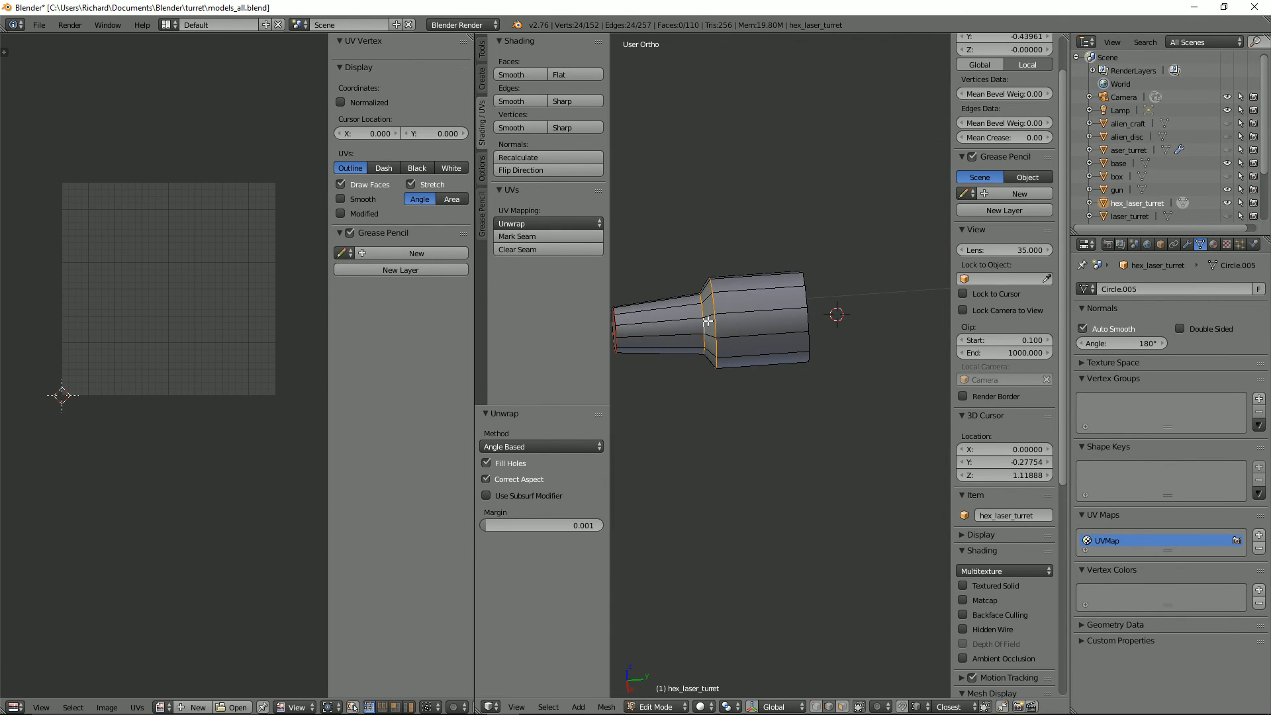
key("ctrl+e")
left_click(708, 322)
key("a")
key("a")
key("u")
left_click(740, 323)
scroll(754, 331, "down", 3)
Step: Reveal all hidden turret parts, unwrap the whole mesh, and inspect its UV layout
key("a")
key("alt+h")
scroll(729, 316, "down", 3)
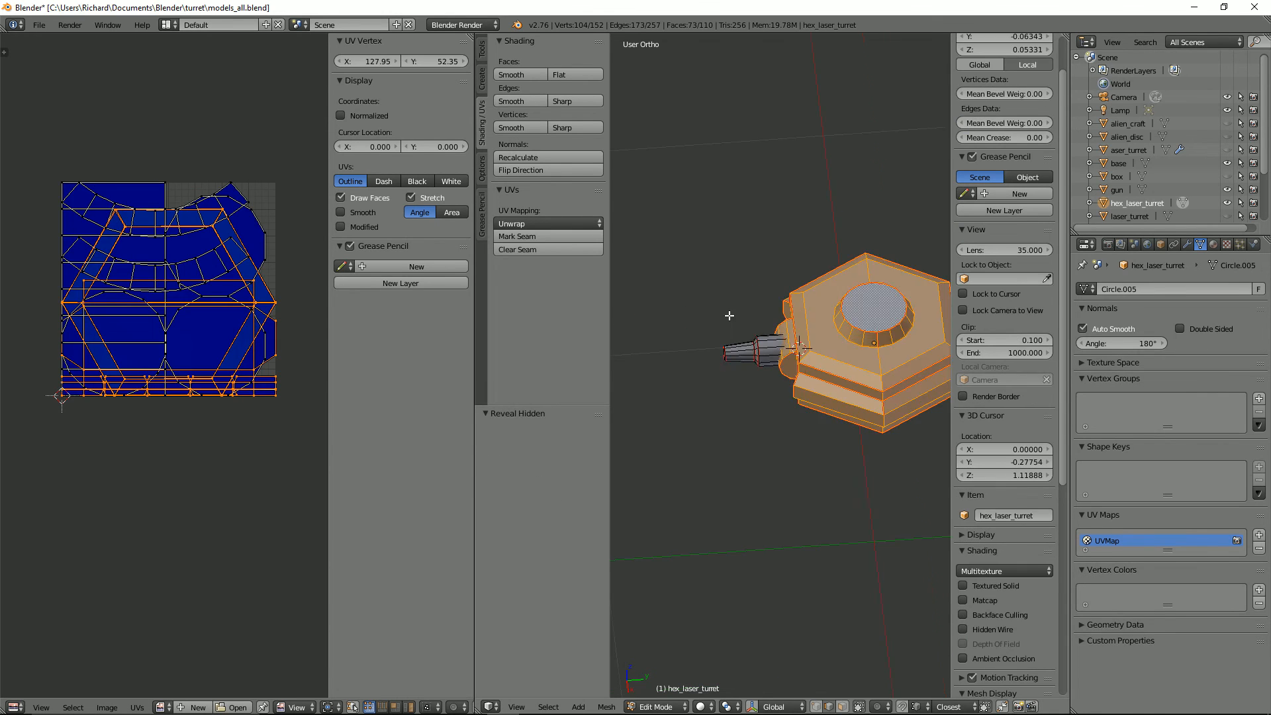
key("u")
left_click(728, 315)
key("ctrl+Up")
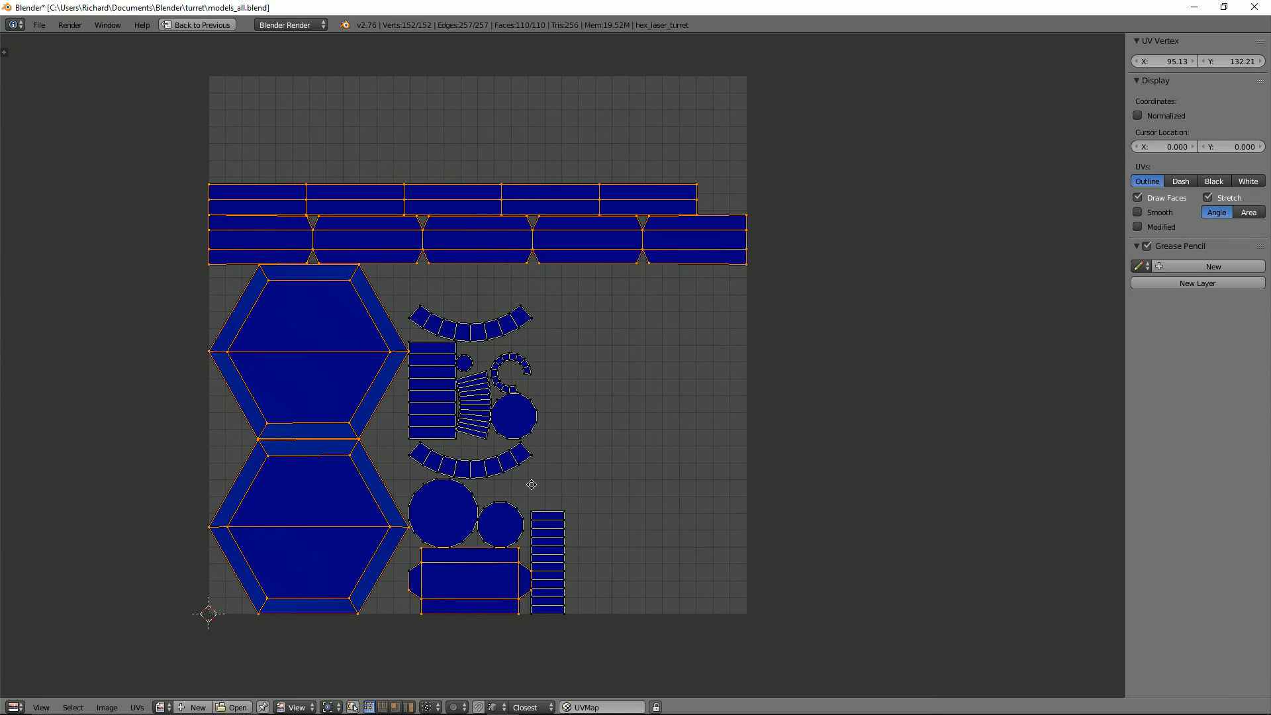
scroll(646, 312, "down", 3)
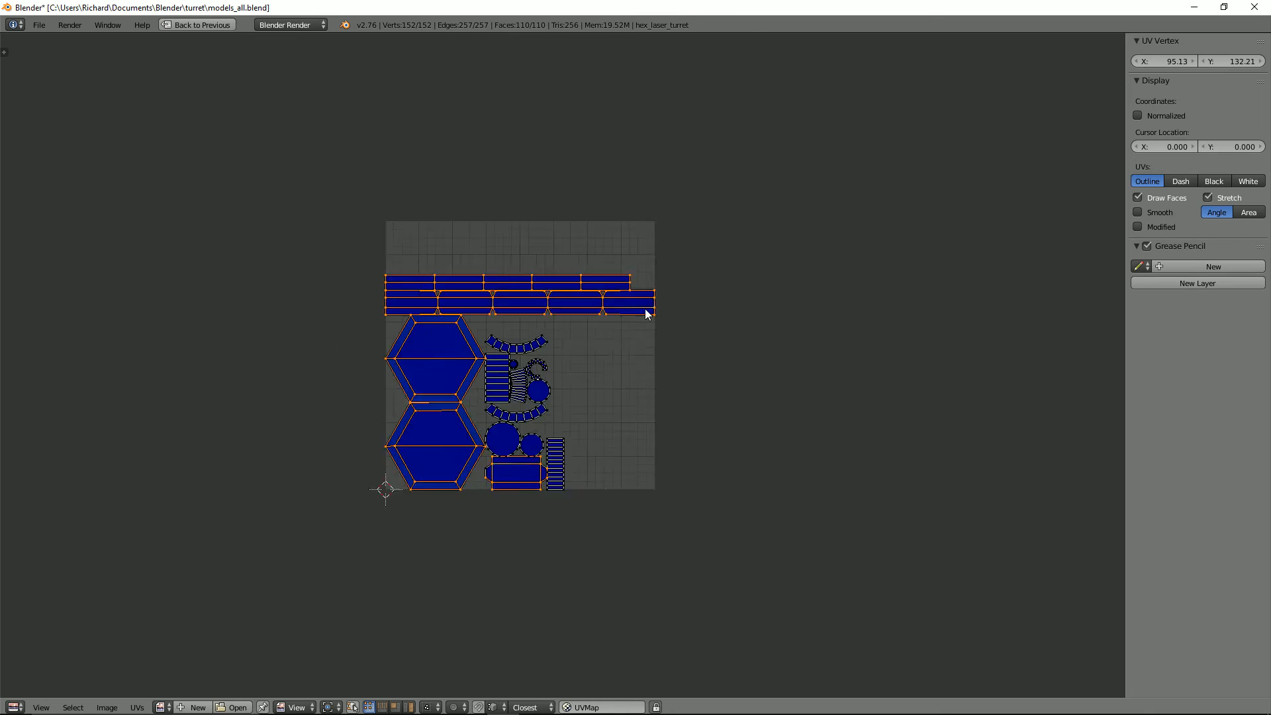
scroll(544, 379, "up", 2)
scroll(568, 266, "down", 3)
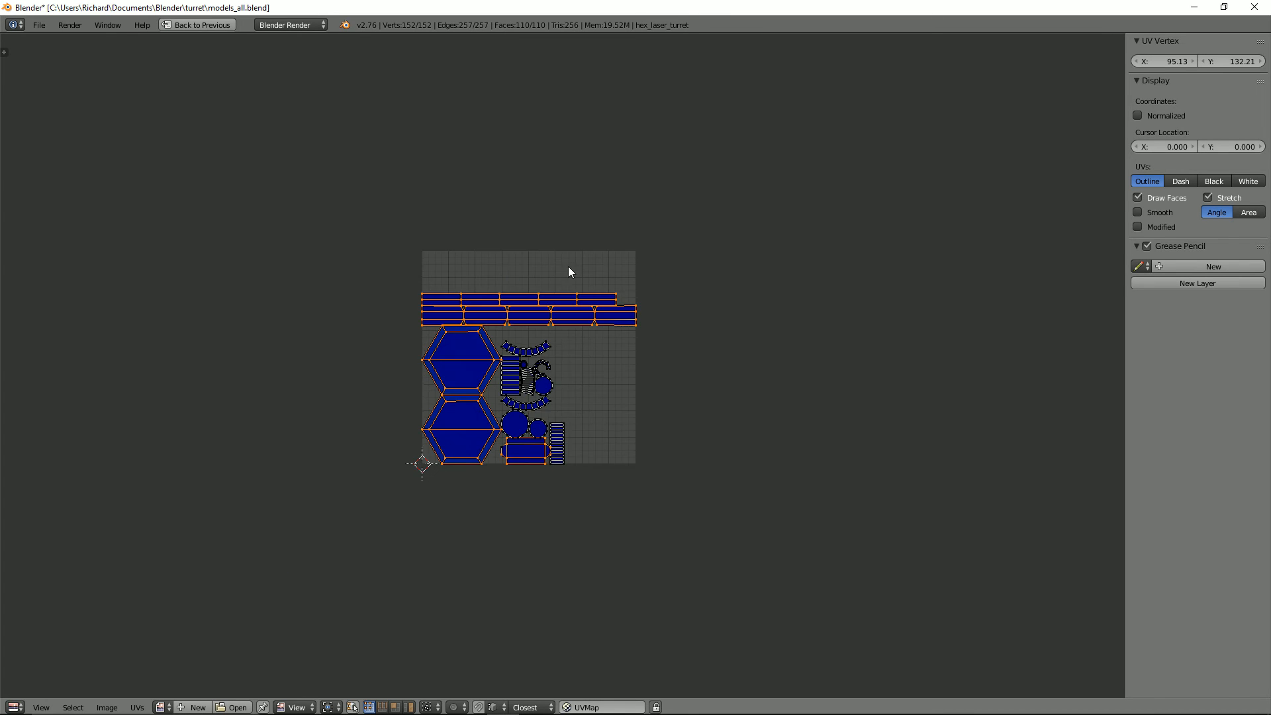
key("ctrl+Up")
Step: Try marking seams on three vertical edges along one corner of the hexagonal body and unwrapping the whole turret again
middle_click_drag(746, 325, 637, 268)
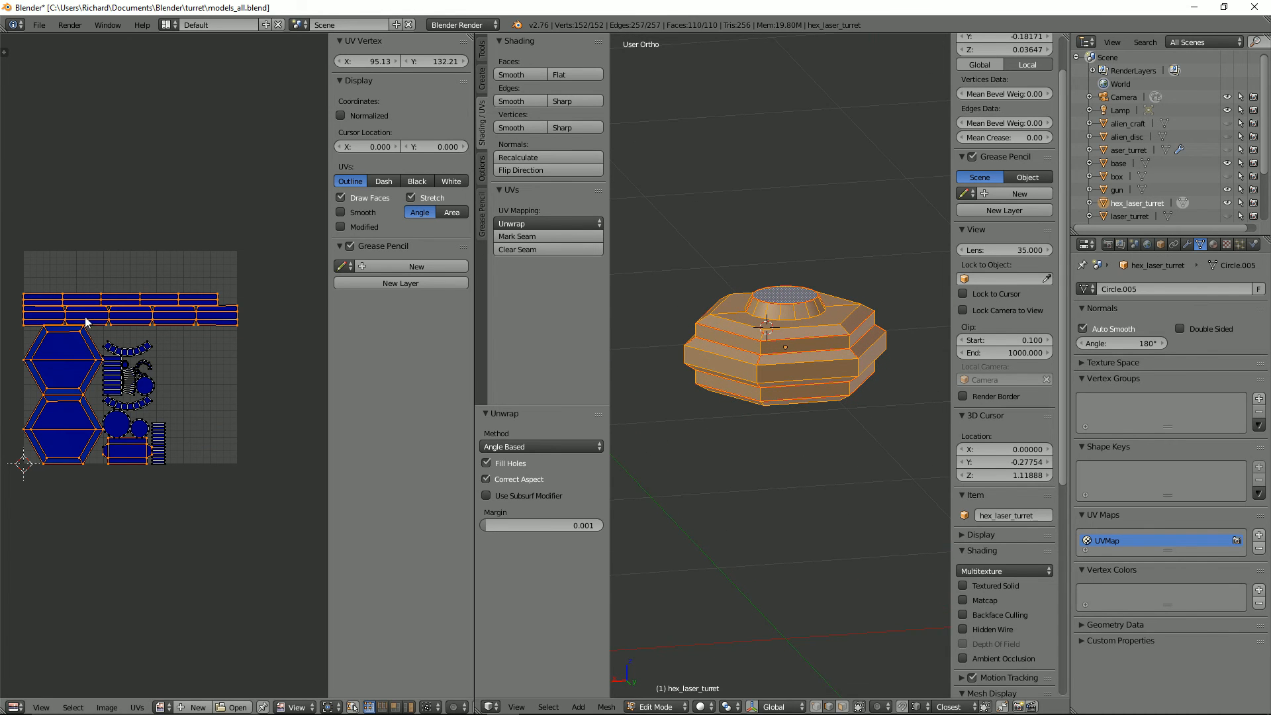
scroll(797, 353, "up", 4)
right_click(739, 434)
middle_click_drag(736, 427, 732, 366)
right_click(738, 303, "shift")
right_click(735, 251, "shift")
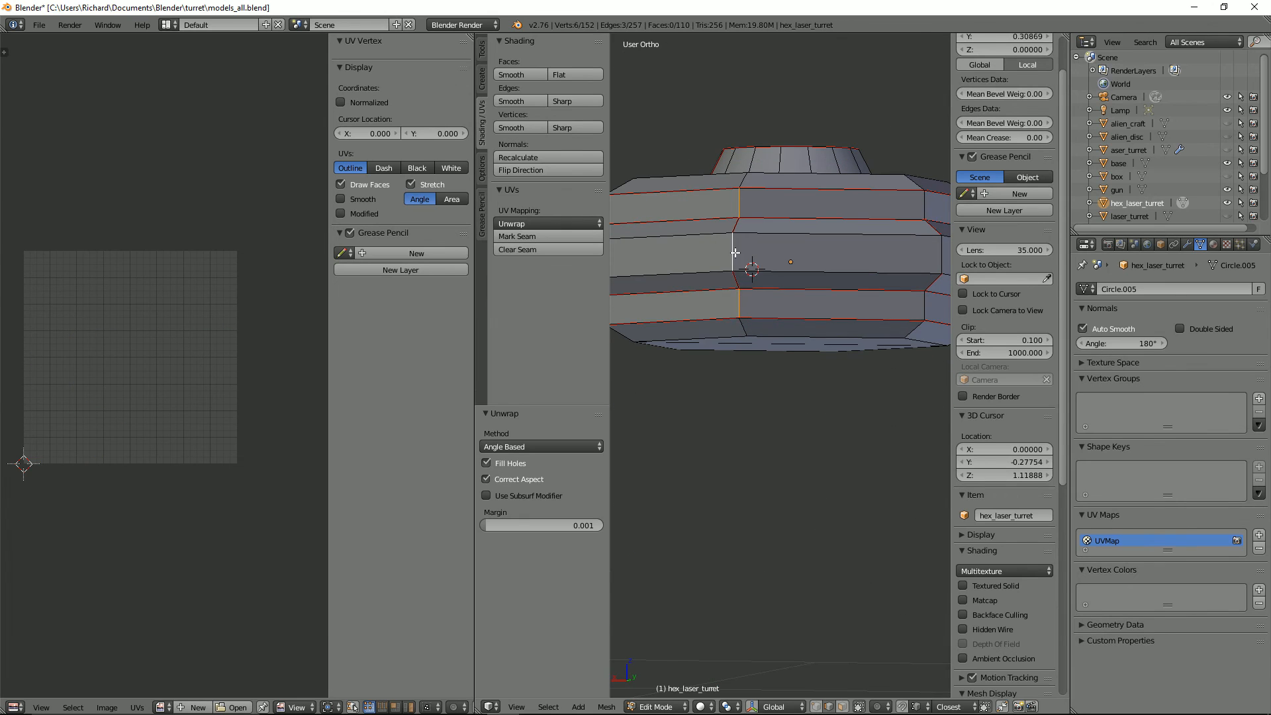
right_click(738, 306)
key("ctrl+e")
left_click(766, 267)
middle_click_drag(776, 320, 777, 341)
scroll(778, 341, "down", 2)
key("a")
key("a")
key("u")
left_click(777, 341)
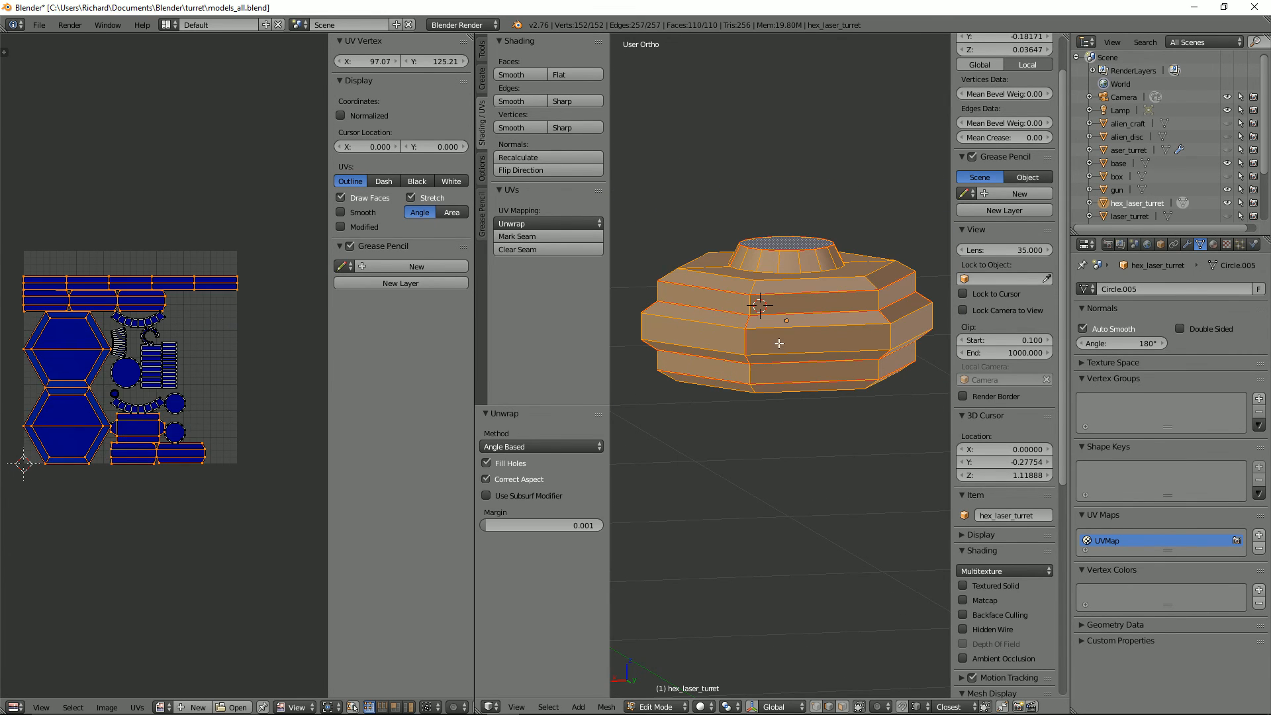
Step: Undo the latest unwrap and the seams marked on the body's vertical corner edges
scroll(228, 361, "up", 3)
scroll(228, 361, "down", 2)
key("ctrl+z")
key("ctrl+z")
key("ctrl+z")
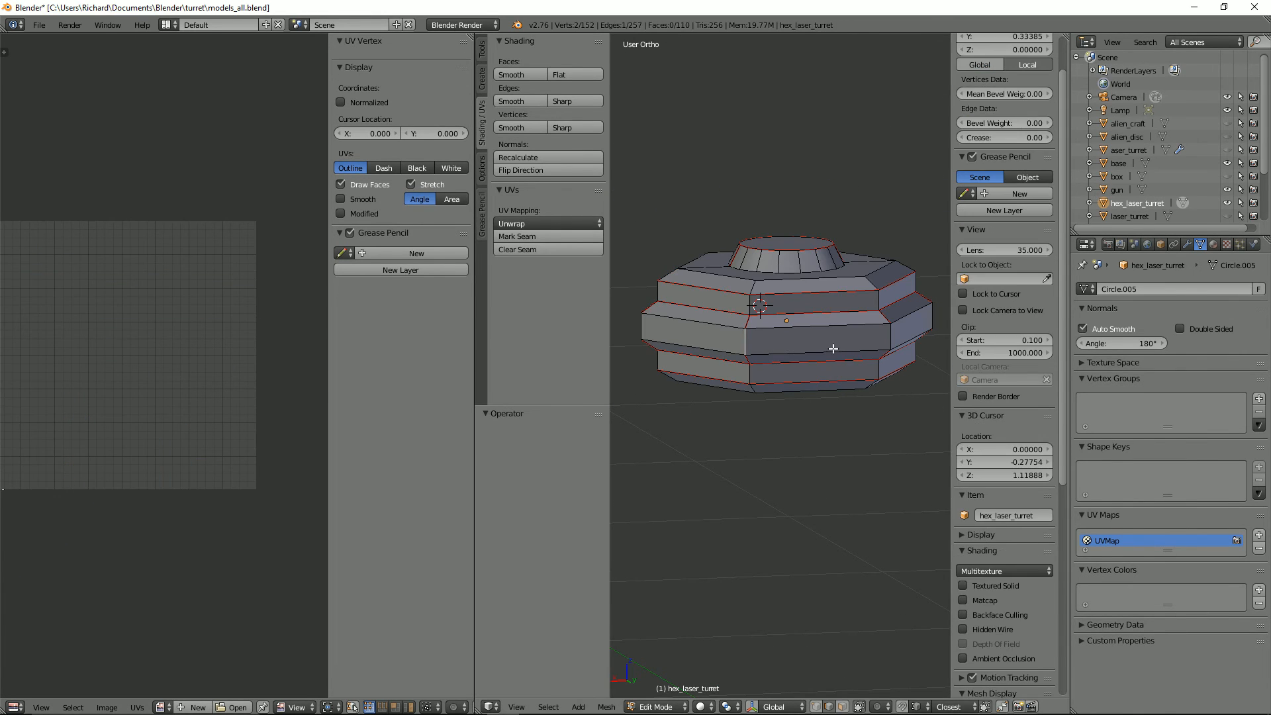
Step: Select the whole mesh and move all its UV islands up along Y to the top edge of the UV square
scroll(844, 357, "down", 2)
middle_click_drag(832, 348, 917, 401)
key("a")
key("a")
key("shift+space")
scroll(184, 356, "up", 3)
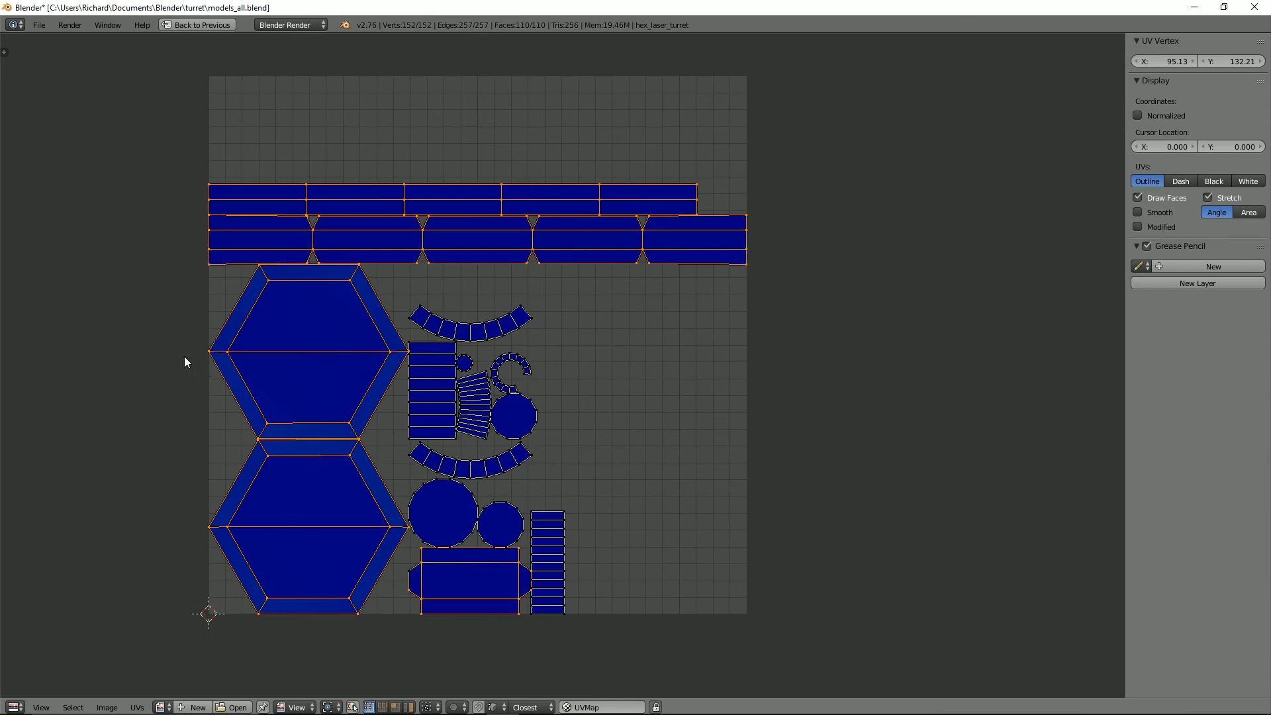
scroll(457, 464, "down", 1)
middle_click_drag(463, 473, 454, 405)
key("g")
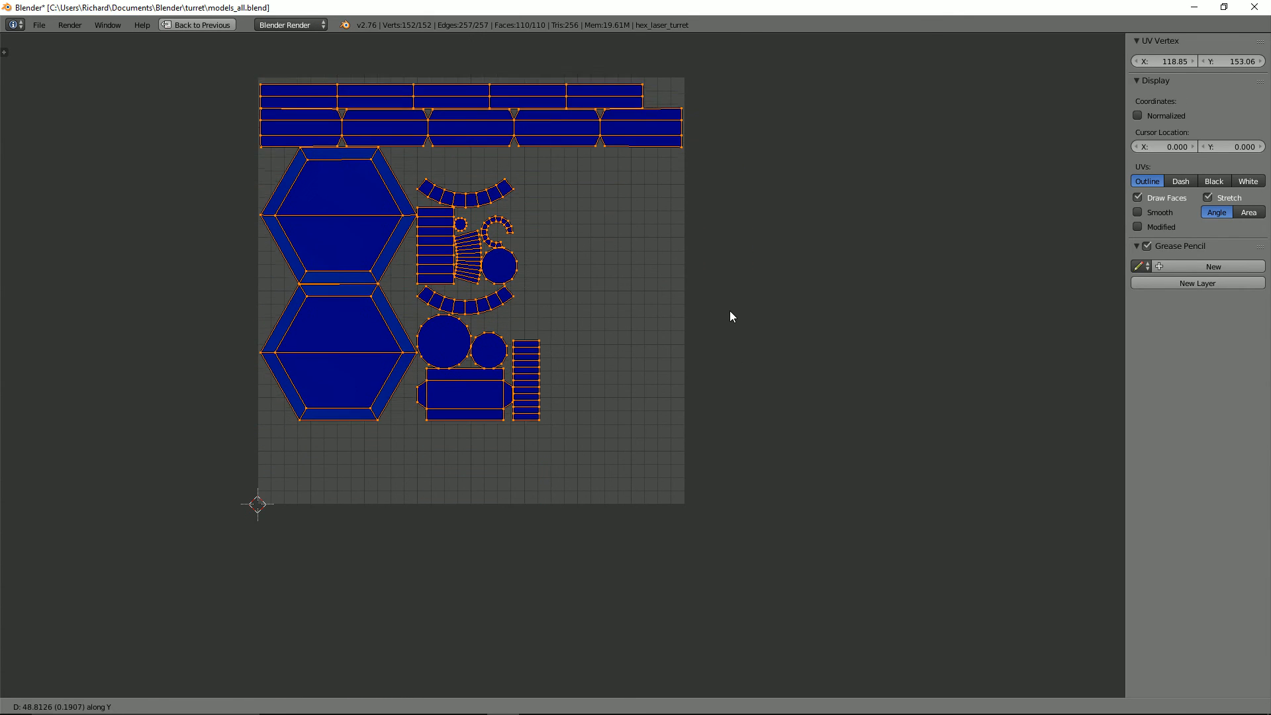
left_click(729, 315)
Step: Move the lower hexagon island down along Y to the UV square's bottom edge and the upper hexagon just above it
scroll(629, 445, "up", 2)
key("a")
right_click(301, 519)
key("ctrl+l")
key("g")
key("y")
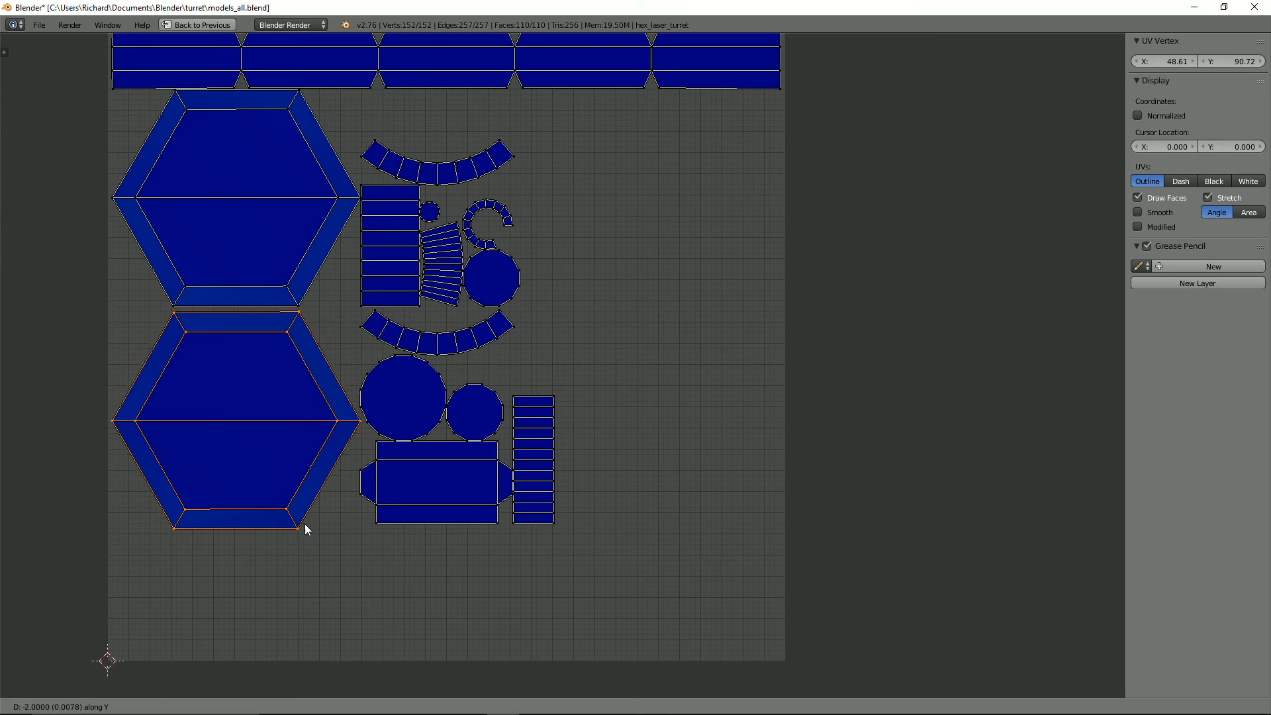
left_click(294, 644)
right_click(298, 311)
key("ctrl+l")
key("g")
key("y")
left_click(309, 415)
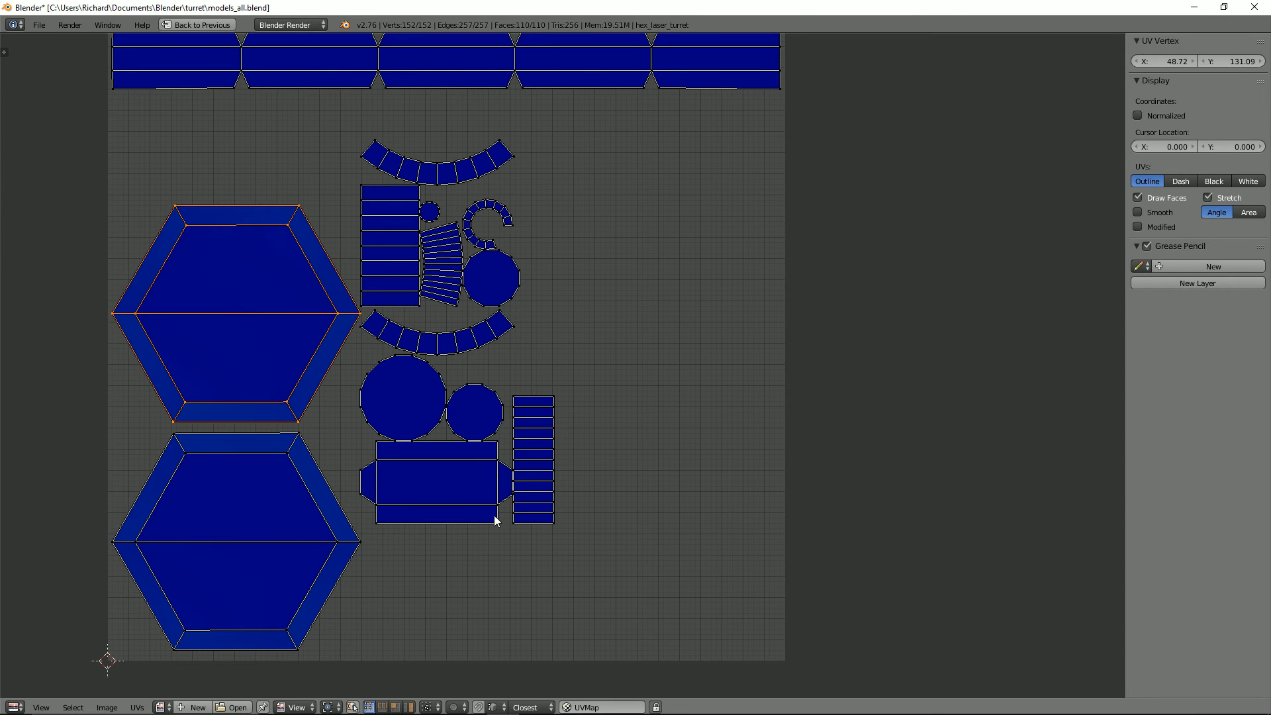
Step: Move the rectangular island with side tabs down to the bottom edge, beside the lower hexagon
right_click(497, 520)
key("ctrl+l")
key("g")
left_click(479, 648)
scroll(523, 399, "down", 4)
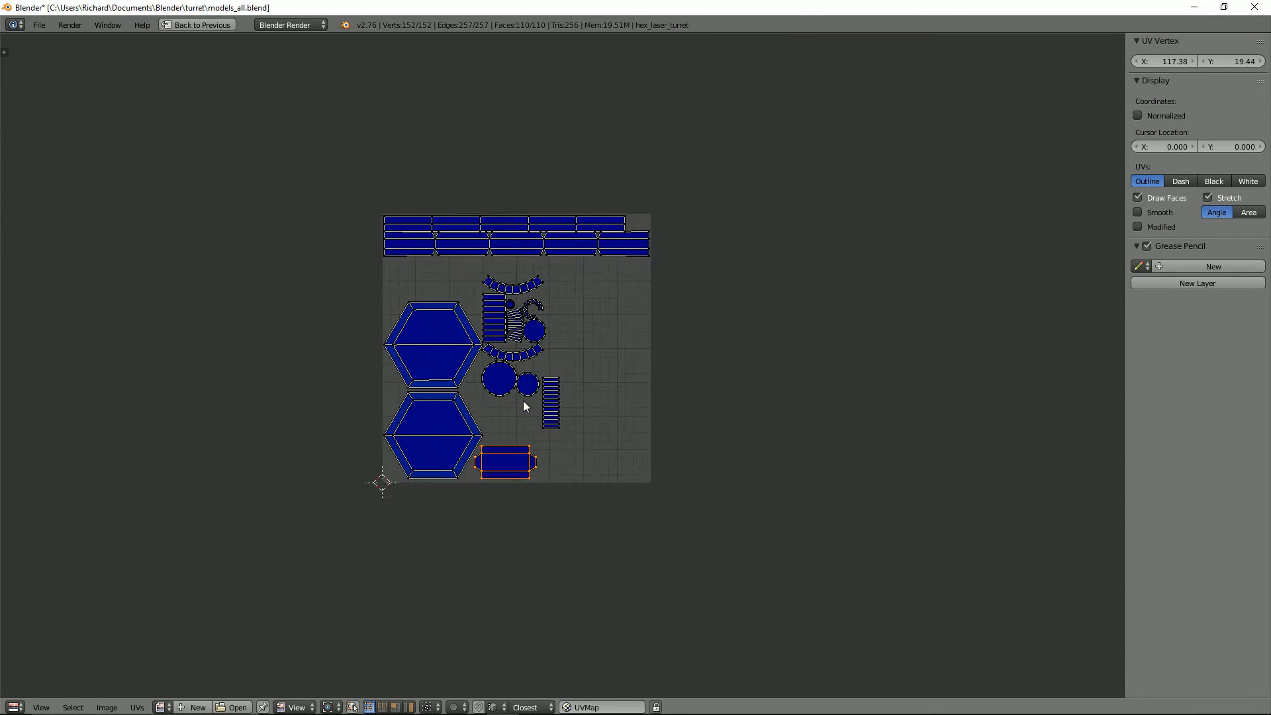
scroll(522, 400, "up", 4)
Step: Move the wider body strip down along Y to leave a gap below the top strip, and save the file
middle_click_drag(727, 204, 744, 417)
right_click(419, 293)
key("ctrl+l")
key("g")
key("y")
left_click(423, 307)
scroll(476, 315, "down", 5)
middle_click_drag(526, 320, 551, 295)
scroll(506, 239, "up", 3)
scroll(506, 240, "up", 2)
scroll(512, 254, "down", 2)
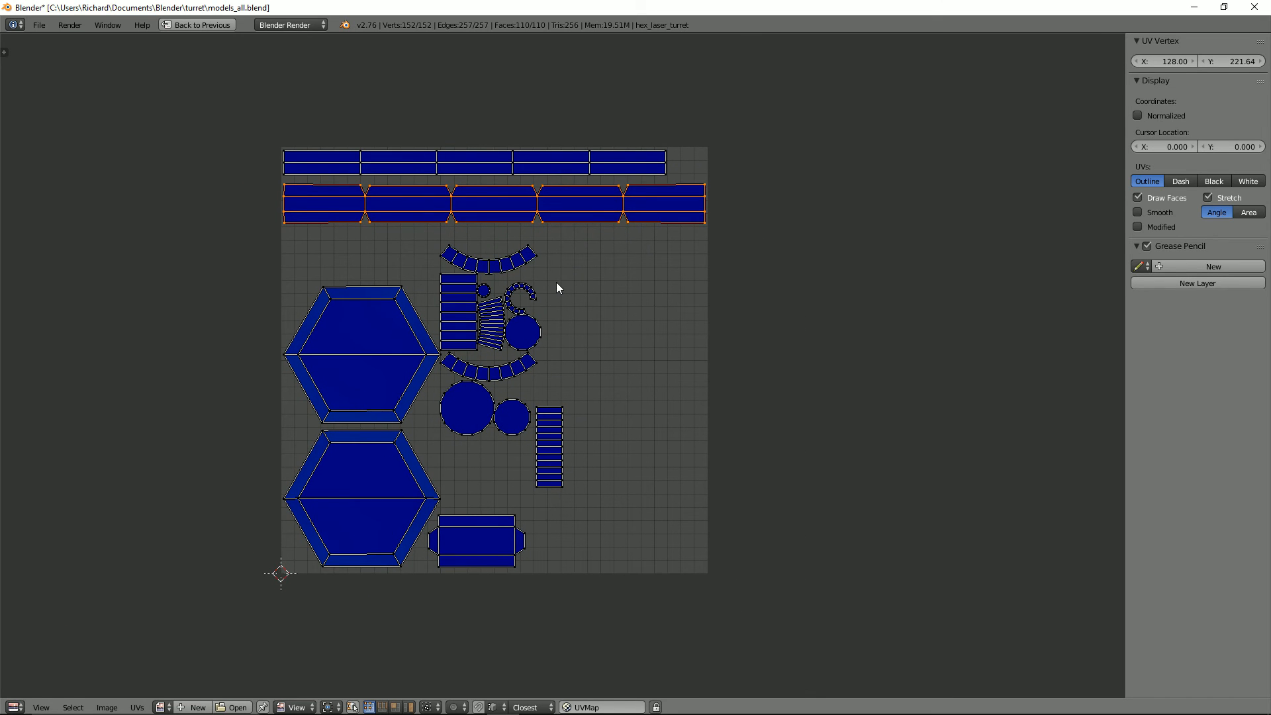
key("ctrl+s")
left_click(556, 284)
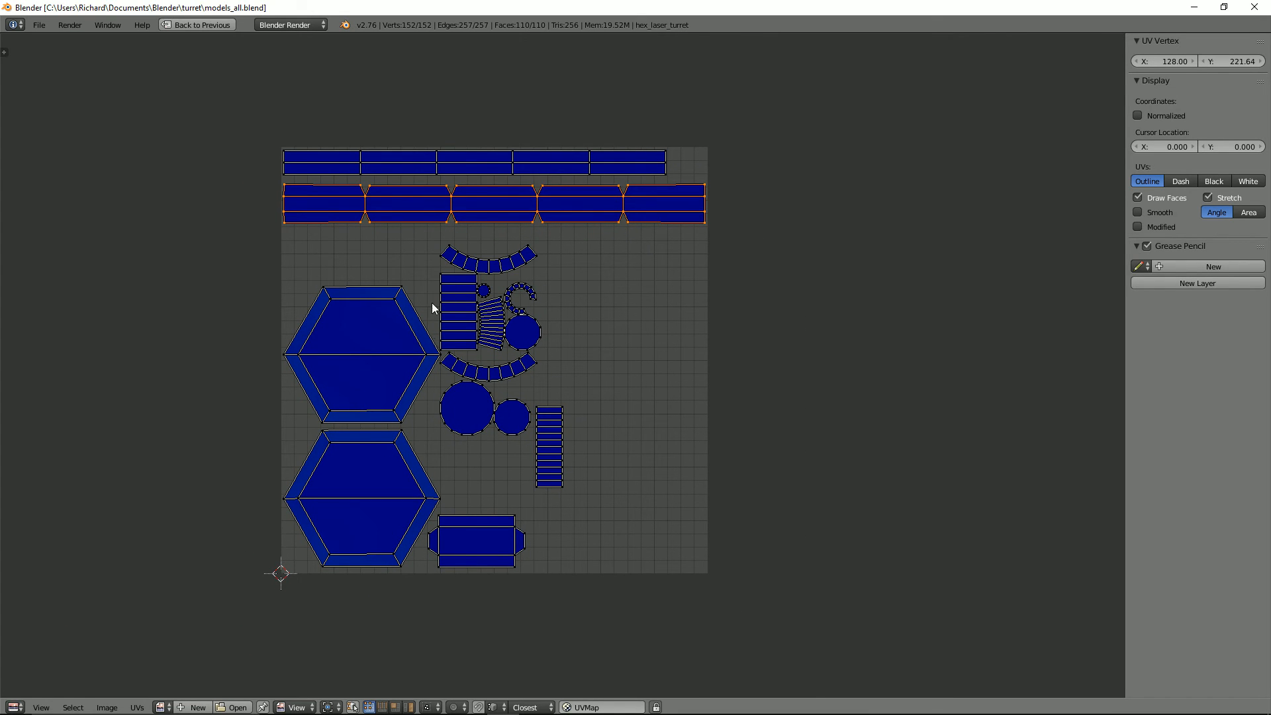
Step: Select only the top cap in the mesh and move its lower arc island beneath the cap's circle
scroll(462, 221, "down", 3)
key("shift+space")
key("a")
key("l")
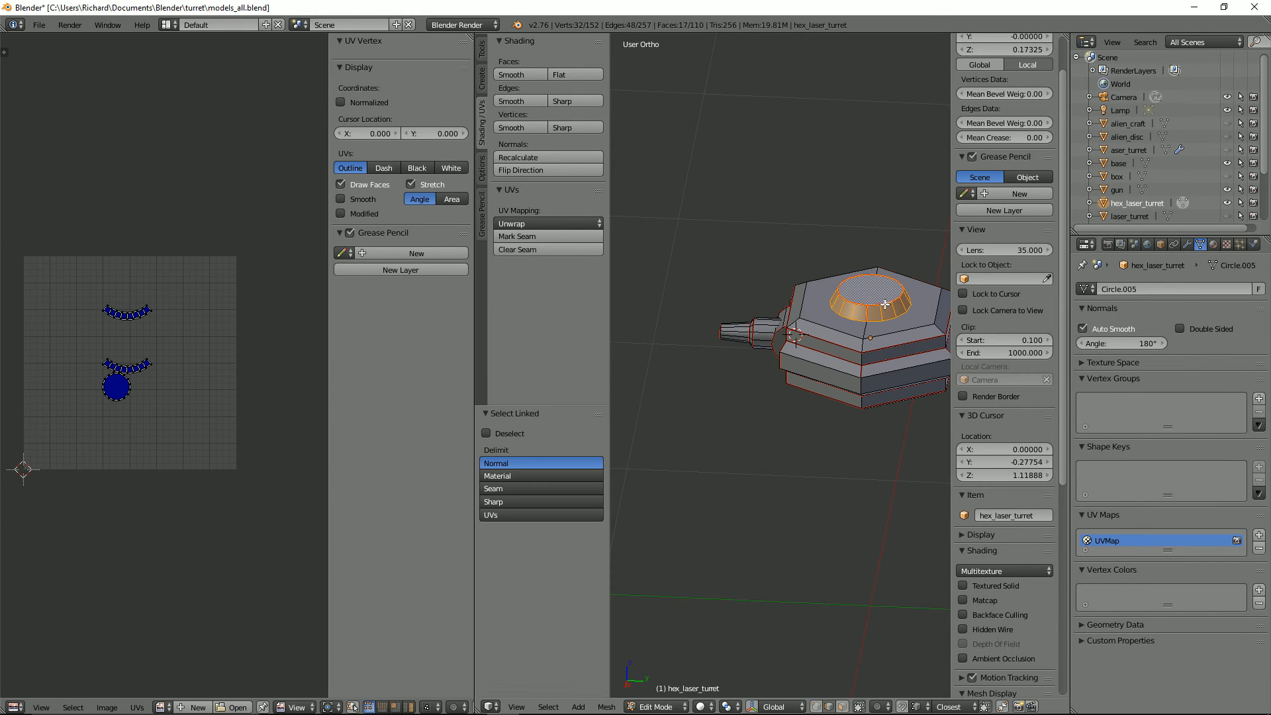
key("l")
key("g")
left_click(153, 412)
Step: Rotate the cap's other arc island 180 degrees and place it just above the circle
type("a")
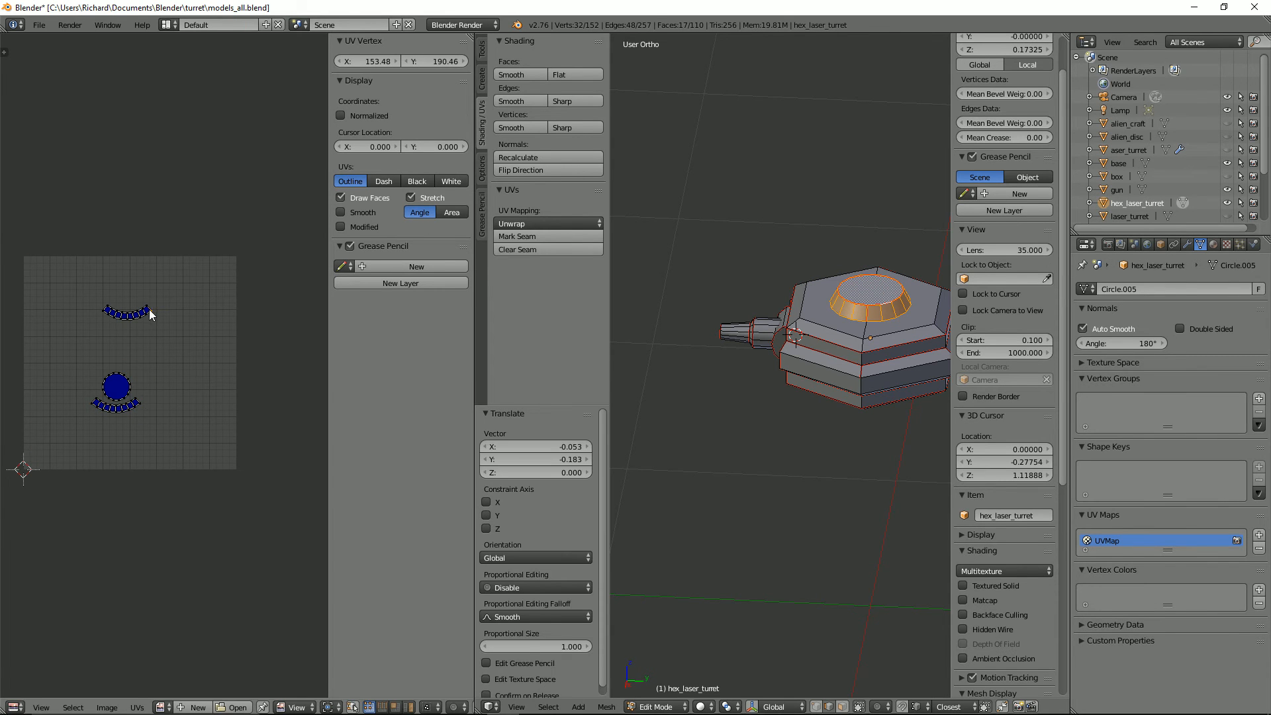
type("lr180")
key("Return")
key("g")
left_click(127, 342)
Step: Move the cap's circle and both arc islands together to the UV square's lower-right corner
key("a")
key("a")
key("g")
left_click(211, 390)
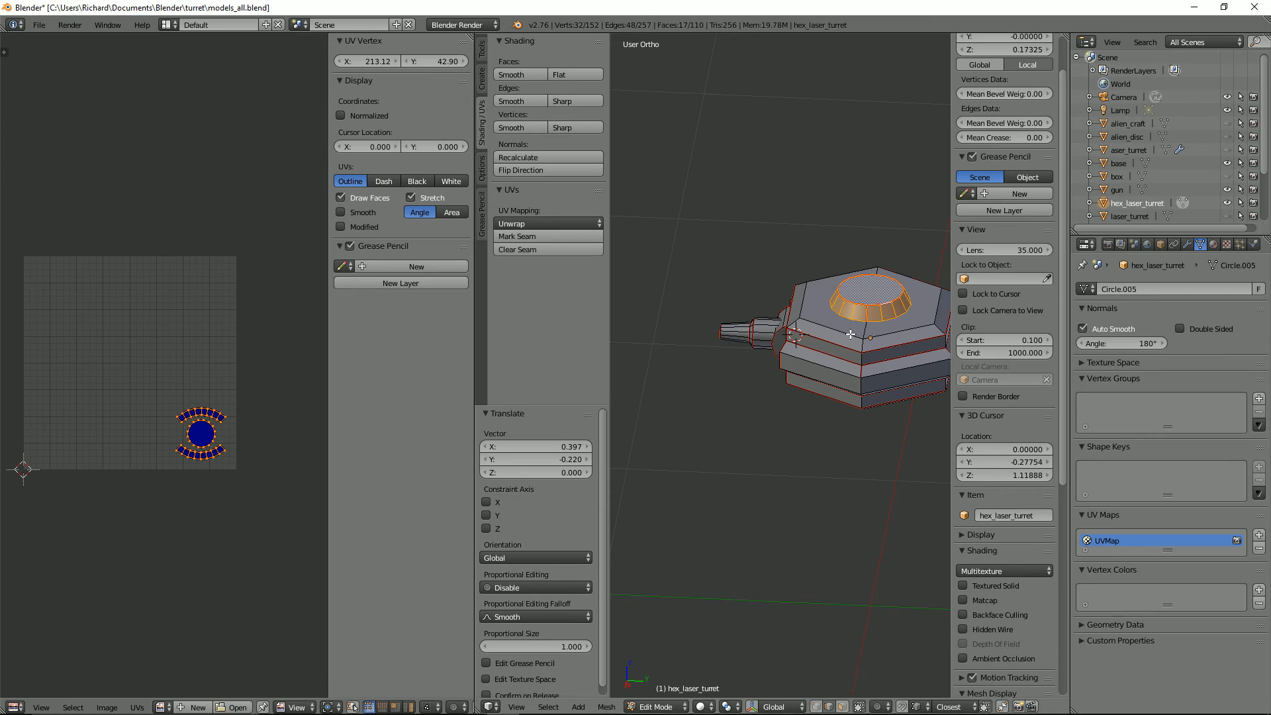
Step: With the whole mesh selected, scale up the cap's circle and arc islands and place them below the body strips near the right edge
key("a")
key("a")
scroll(240, 430, "up", 1)
middle_click_drag(240, 430, 201, 347)
key("a")
key("b")
left_click_drag(131, 318, 236, 431)
key("g")
left_click(214, 351)
key("s")
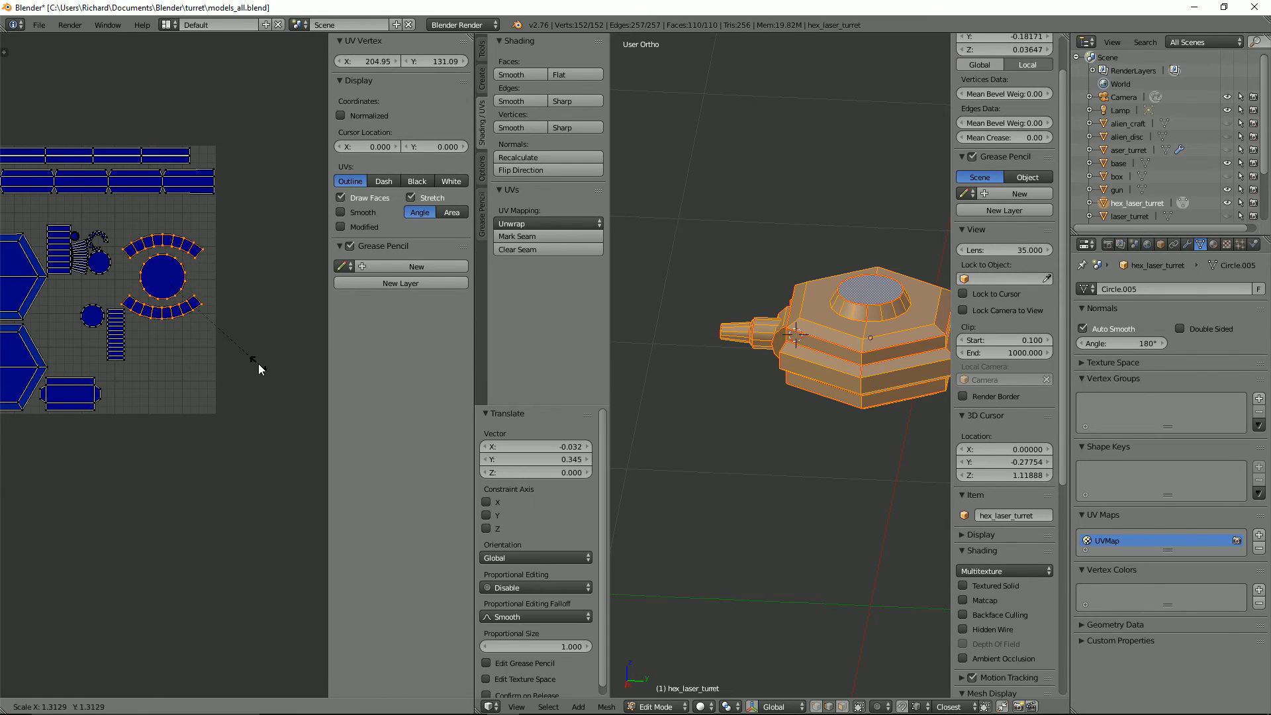
left_click(259, 359)
key("s")
left_click(281, 341)
left_click(282, 316)
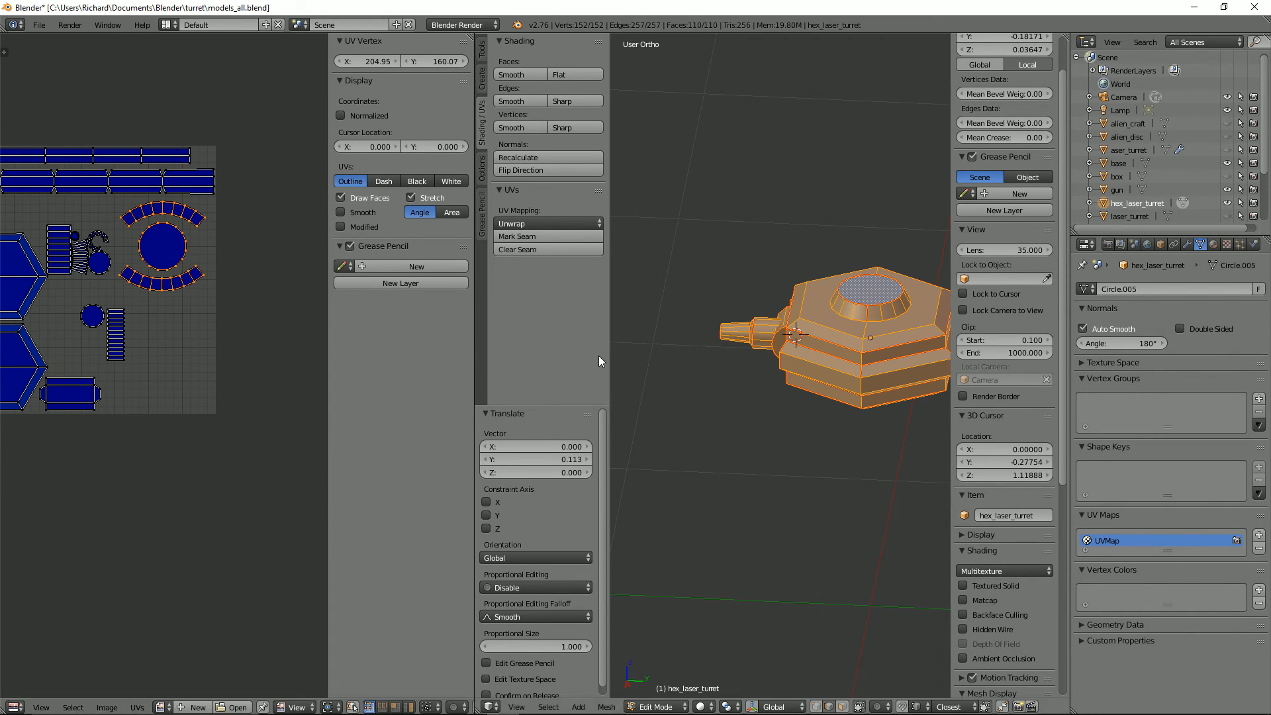
Step: Select the barrel and front mount faces and move all their UV islands below the UV square
key("3")
left_click(768, 322, "alt")
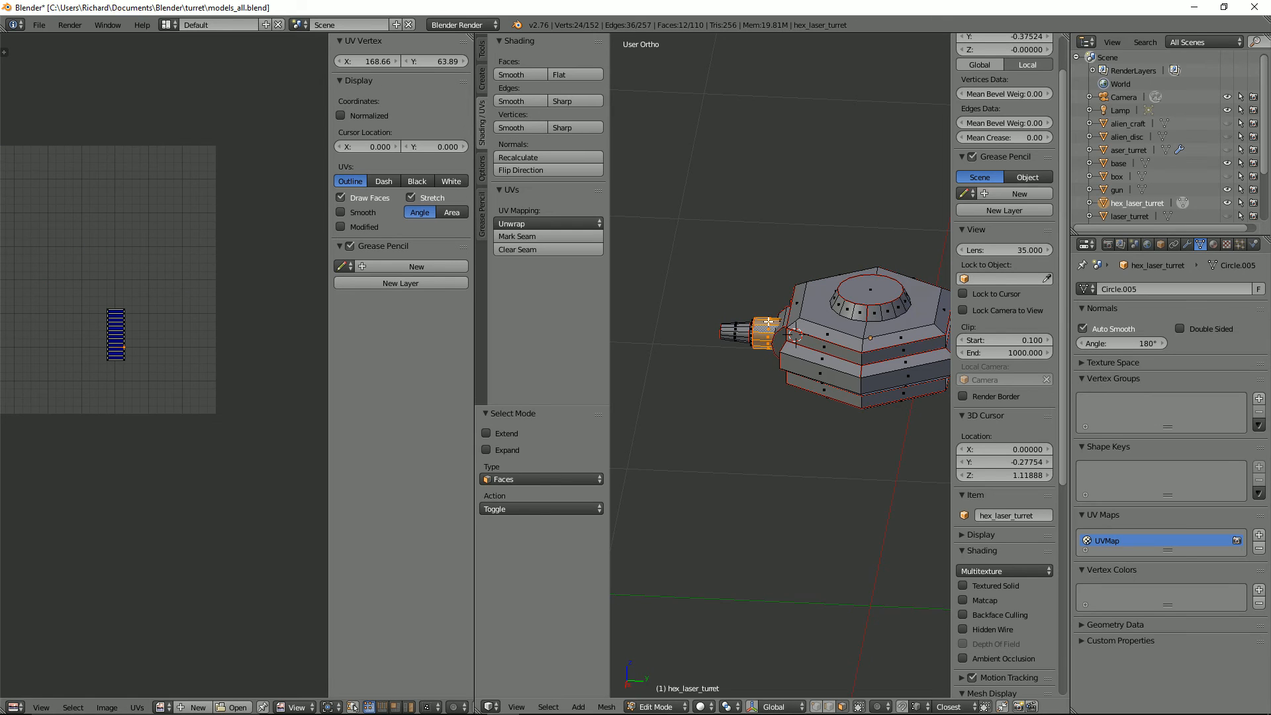
key("l")
key("l")
key("l")
scroll(196, 340, "down", 1)
key("a")
key("g")
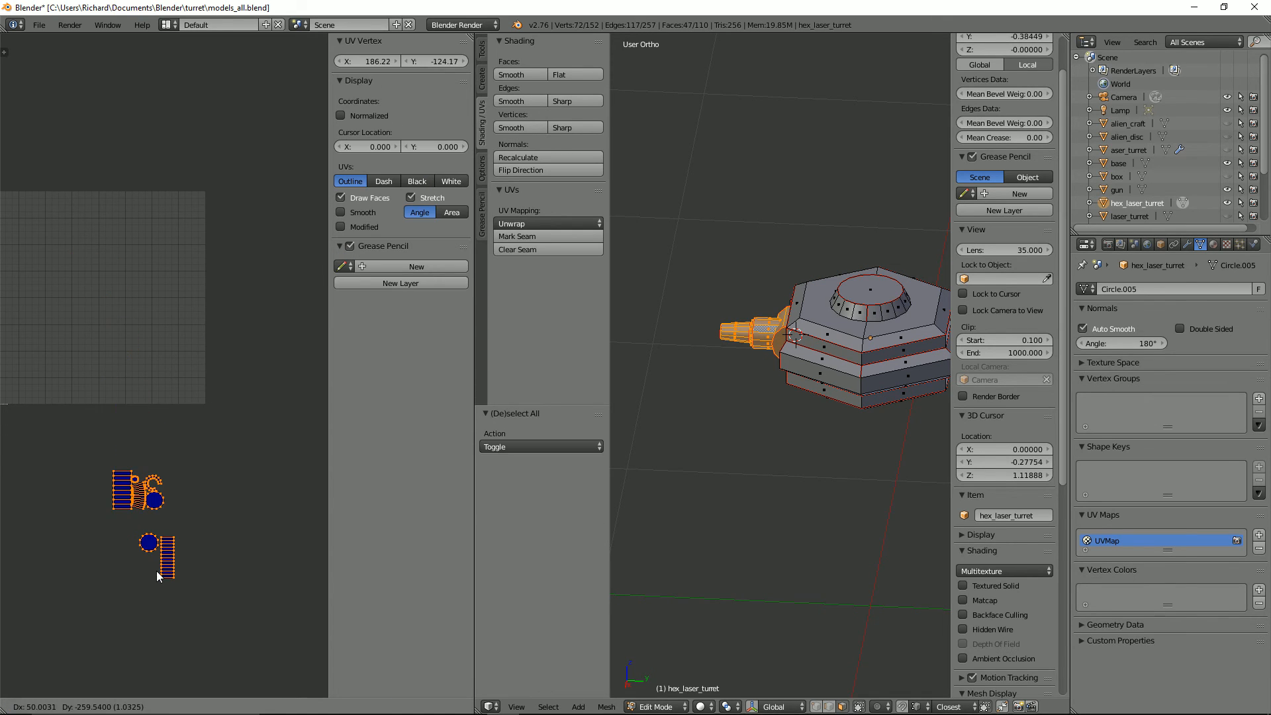
left_click(161, 575)
Step: Scale the barrel and mount islands up about 1.6 times and move them toward the UV square's lower-right corner
key("a")
key("a")
middle_click_drag(138, 537, 153, 384)
key("s")
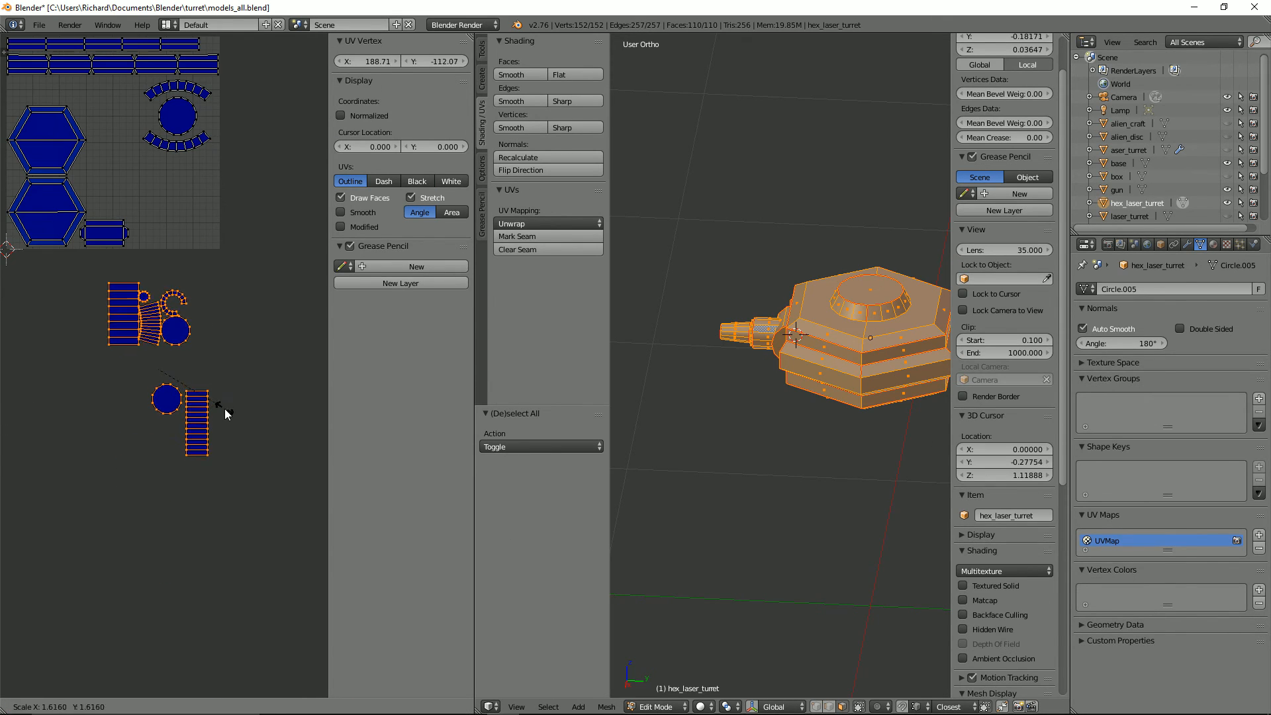
left_click(221, 413)
key("g")
left_click(289, 309)
Step: Move the two circle islands beside the tabbed rectangular island, one above the other
right_click(230, 311)
key("g")
left_click(148, 244)
right_click(254, 238)
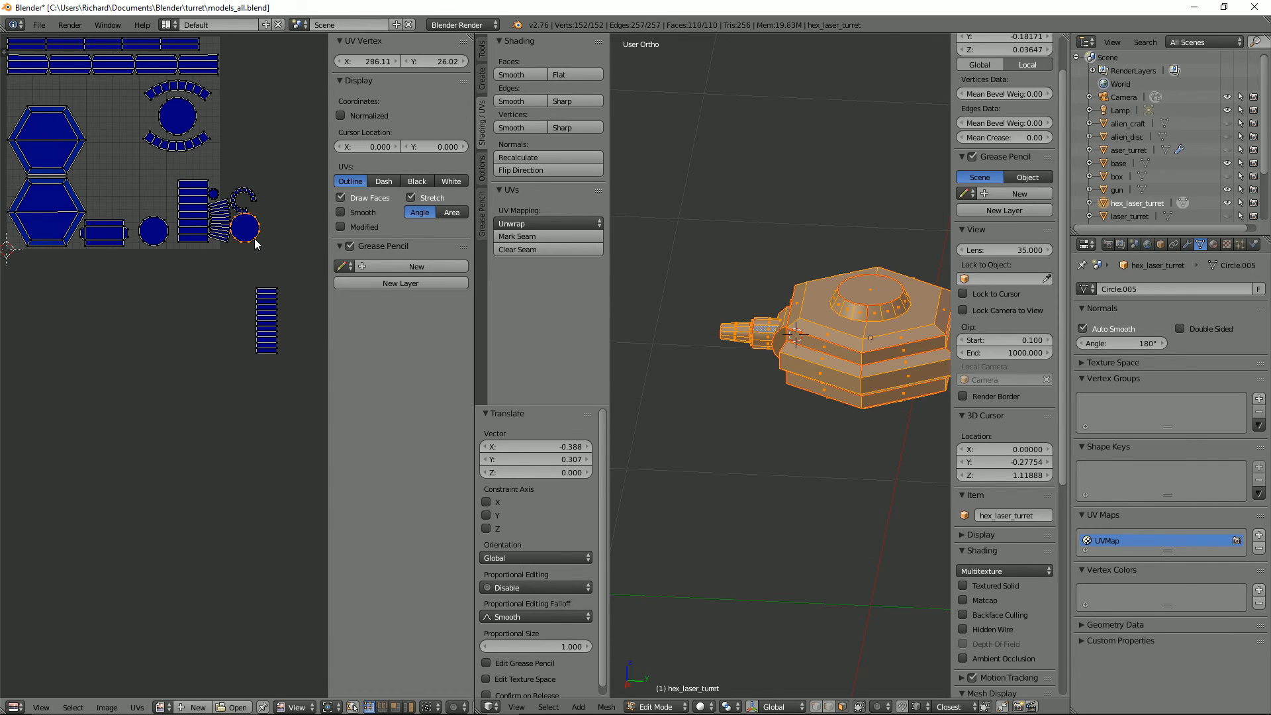
key("g")
left_click(161, 209)
Step: Move the long, narrow segmented strip island to the free space above the tabbed rectangular island
right_click(280, 335)
key("g")
left_click(119, 196)
scroll(245, 237, "up", 1)
Step: Move the fan-shaped segmented island into the free space above the long, narrow segmented strip island
middle_click_drag(244, 236, 248, 430)
right_click(229, 431)
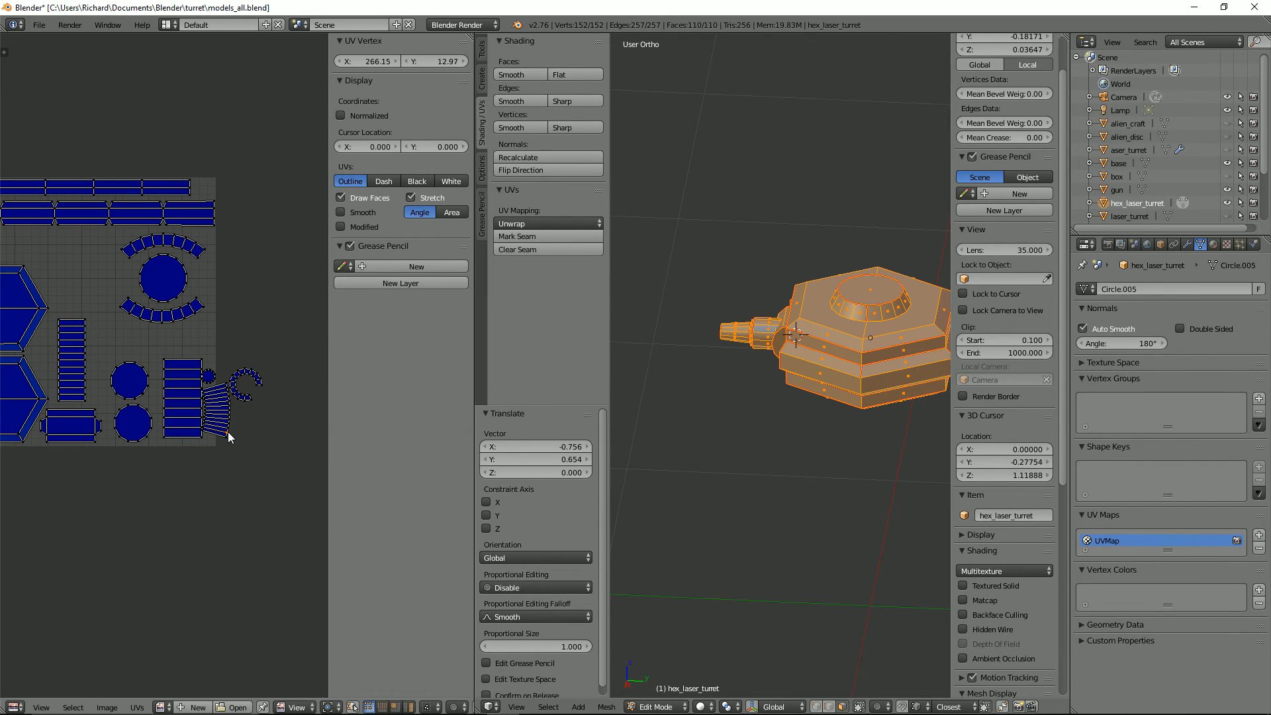
key("g")
left_click(90, 297)
Step: Move the open ring-shaped island above the two stacked circle islands and rotate it about 64°
right_click(237, 392)
key("g")
left_click(137, 348)
key("r")
left_click(149, 401)
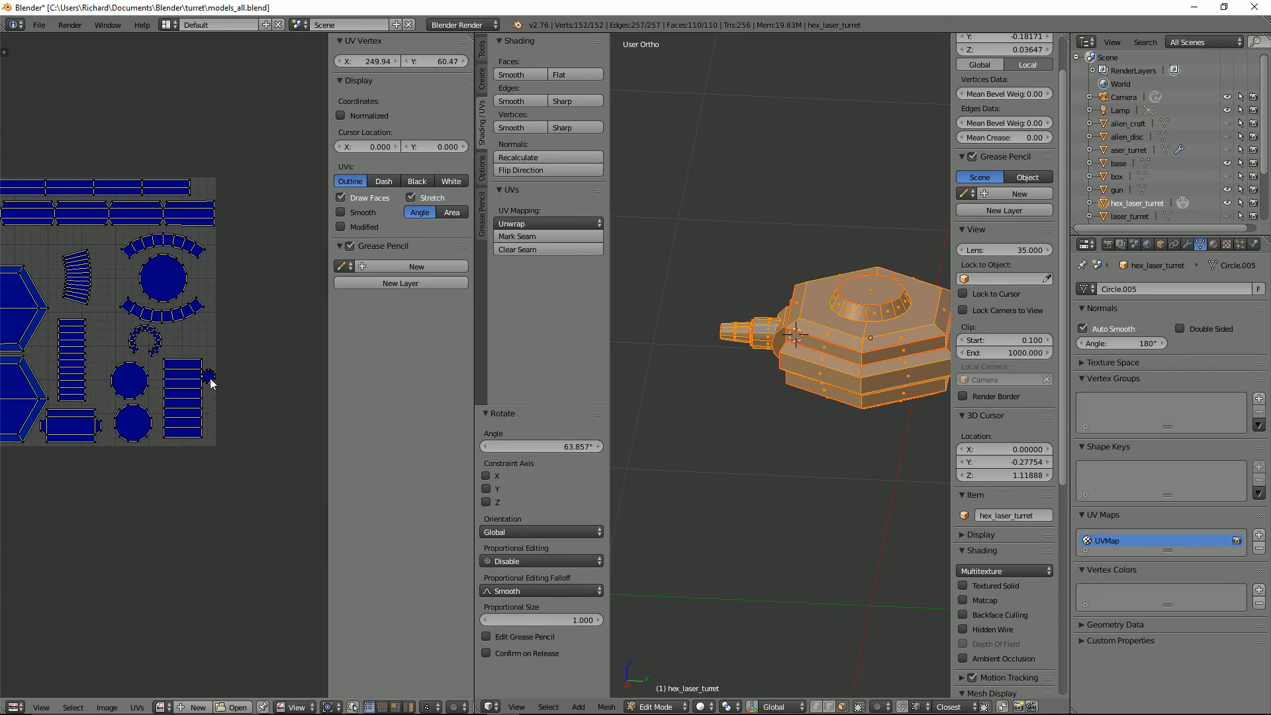
Step: Move the small circle island inside the ring-shaped island and save the Blender file
right_click(211, 378)
key("g")
left_click(151, 356)
scroll(172, 430, "down", 3)
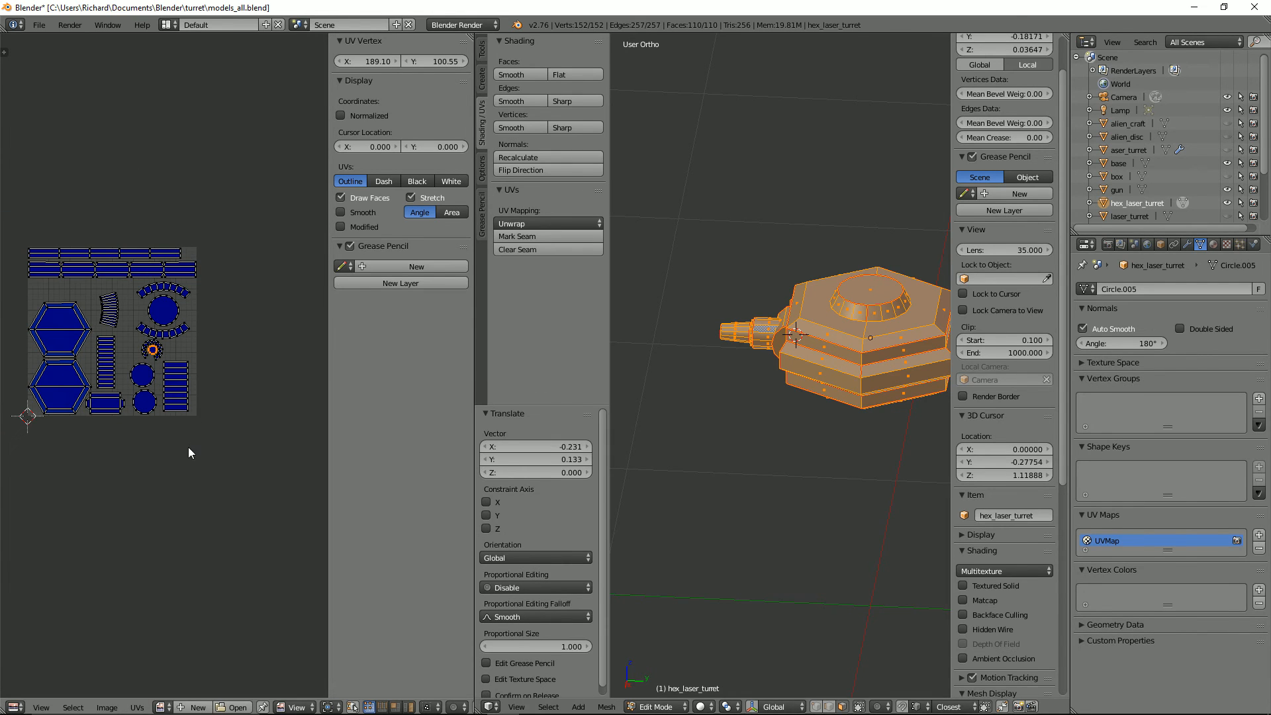
key("ctrl+s")
Step: Leave Edit Mode and export the scene as an FBX named hex_laser_gun into Documents\Tower Defense\Models\Laser Gun
key("Tab")
left_click(39, 24)
mouse_move(81, 273)
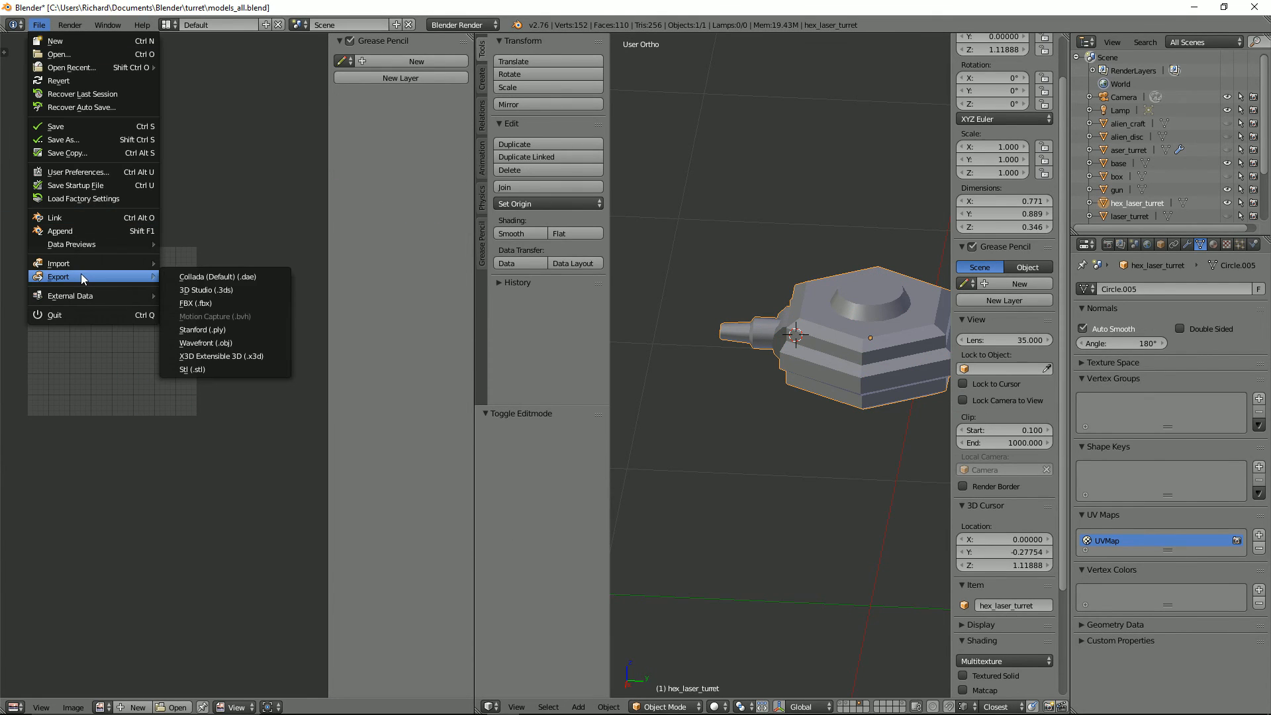
left_click(214, 302)
left_click(42, 205)
left_click(206, 488)
left_click(194, 197)
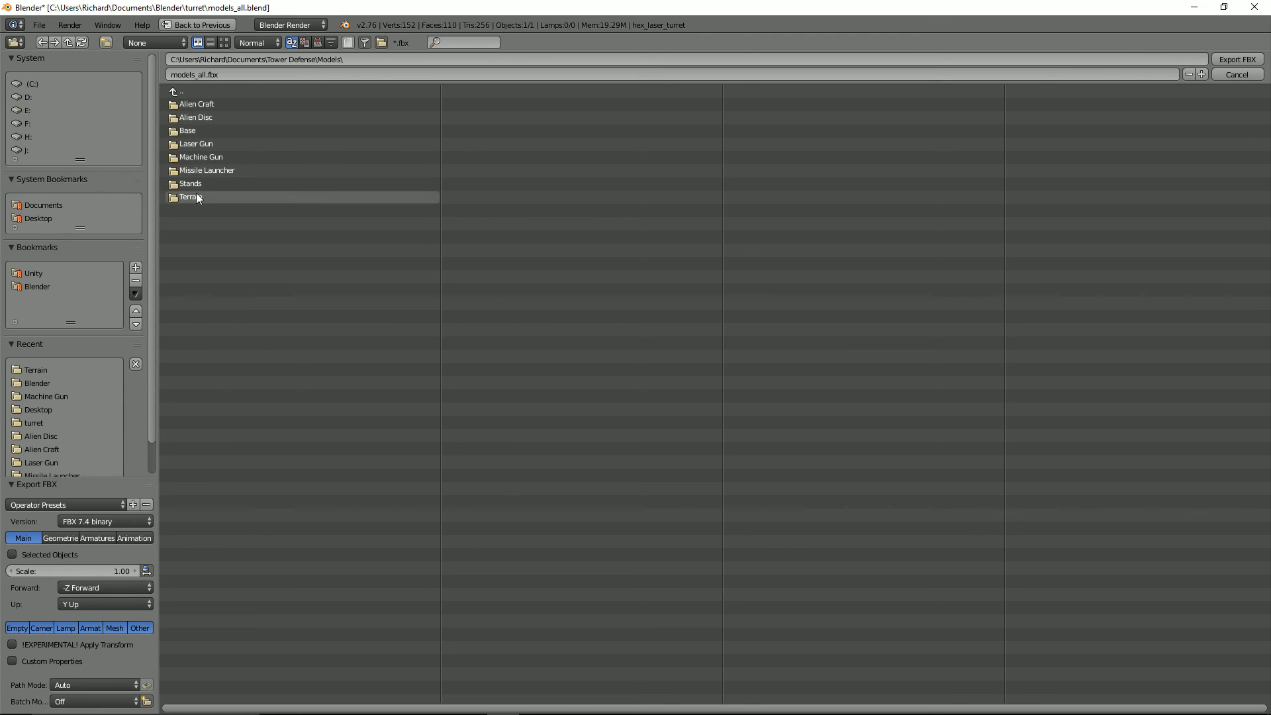
left_click(203, 144)
left_click(217, 75)
type("hex_laser_gun")
key("Return")
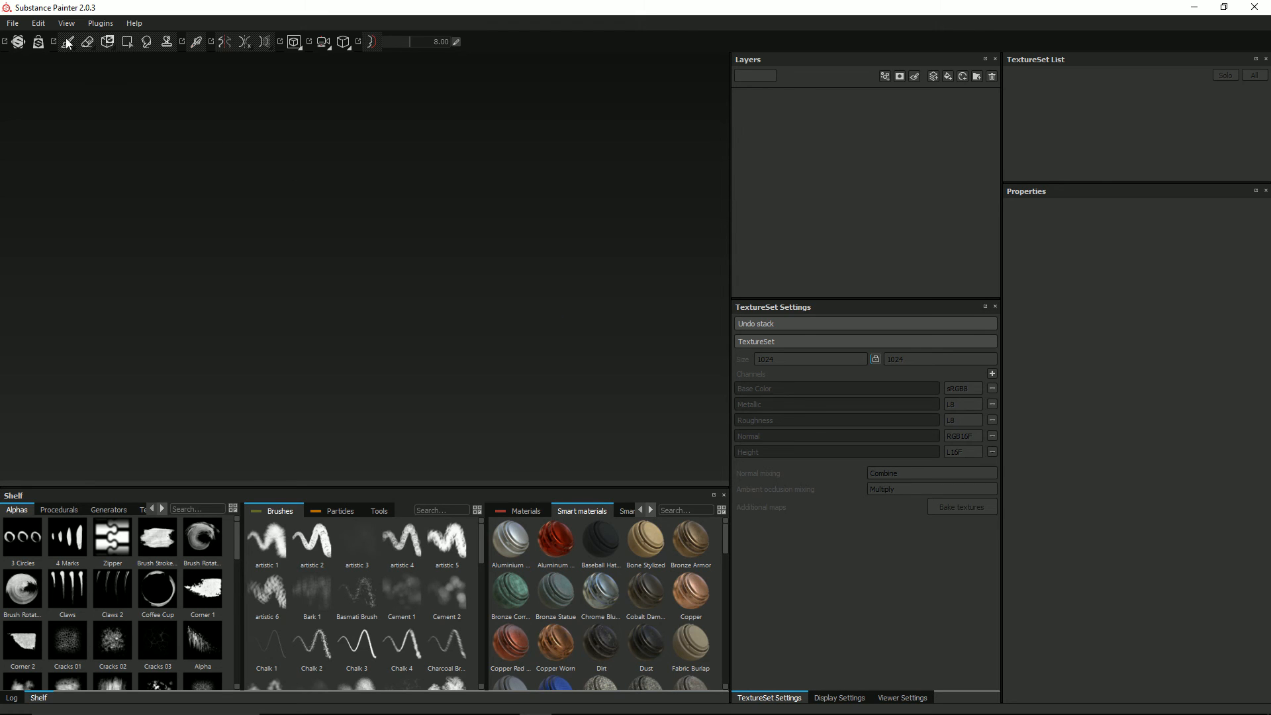
Step: In Substance Painter, create a new project using hex_laser_gun.fbx as its mesh
left_click(13, 24)
left_click(28, 43)
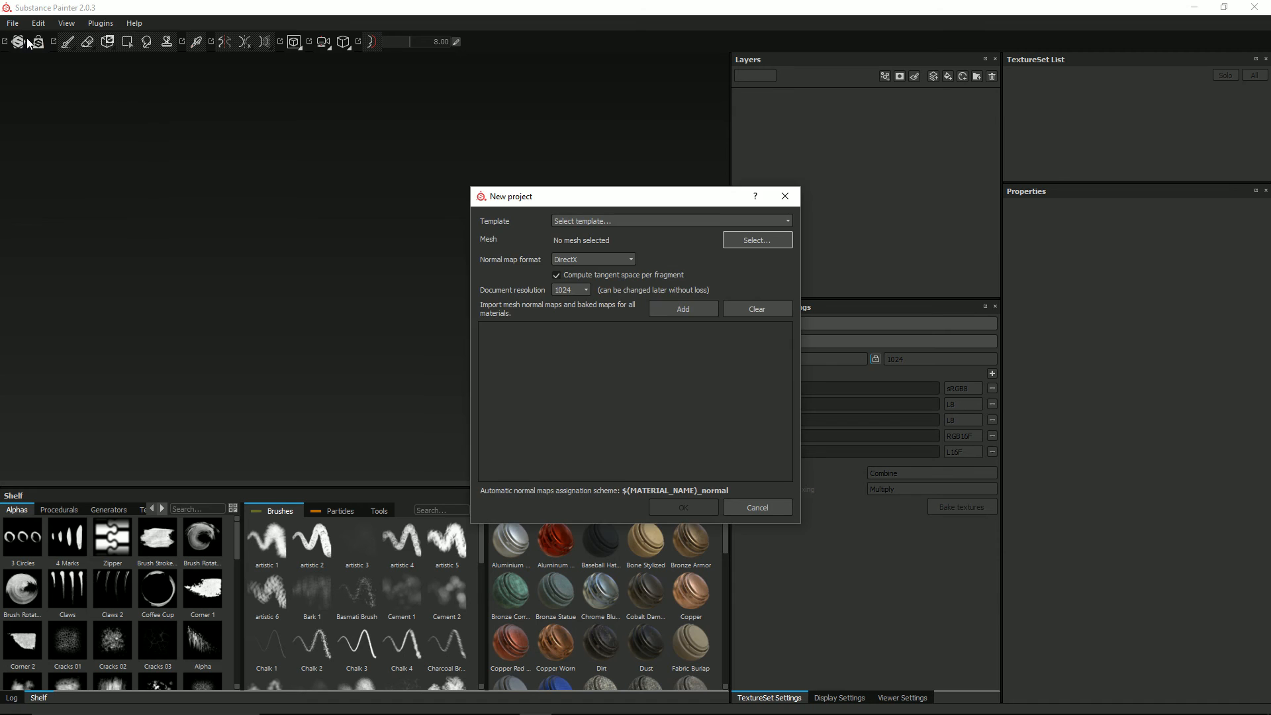
left_click(756, 241)
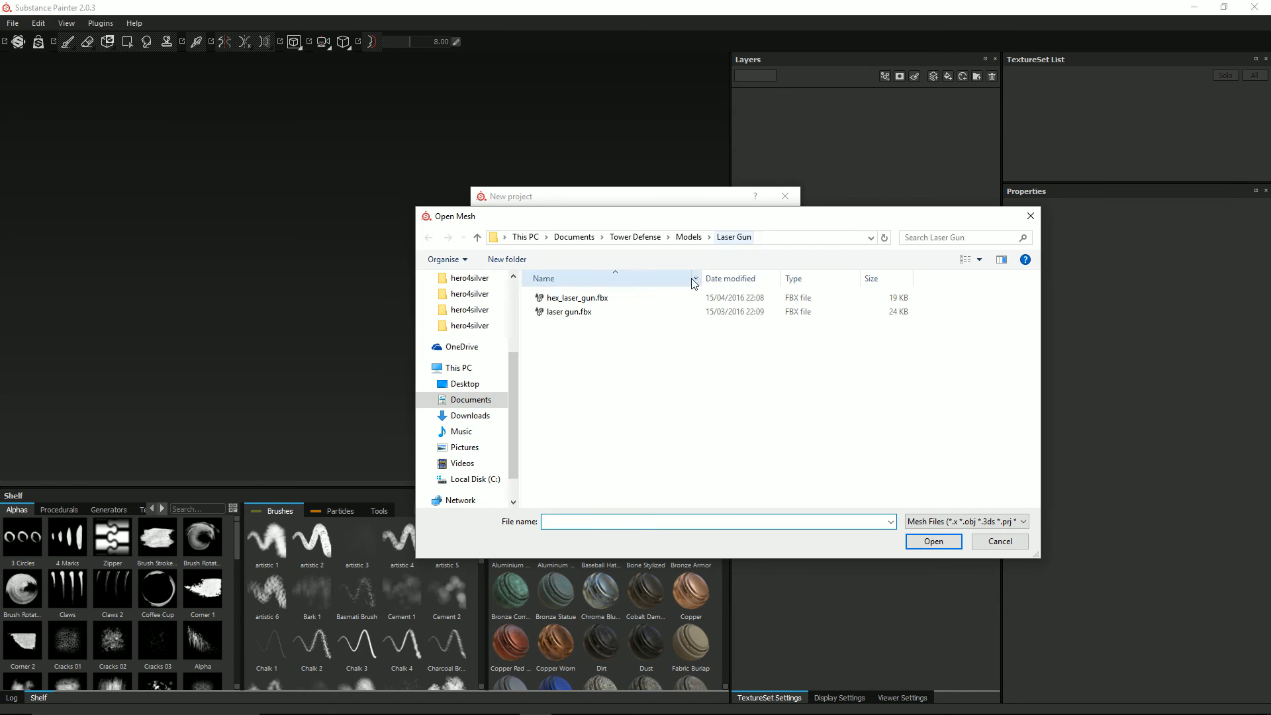
left_click(575, 302)
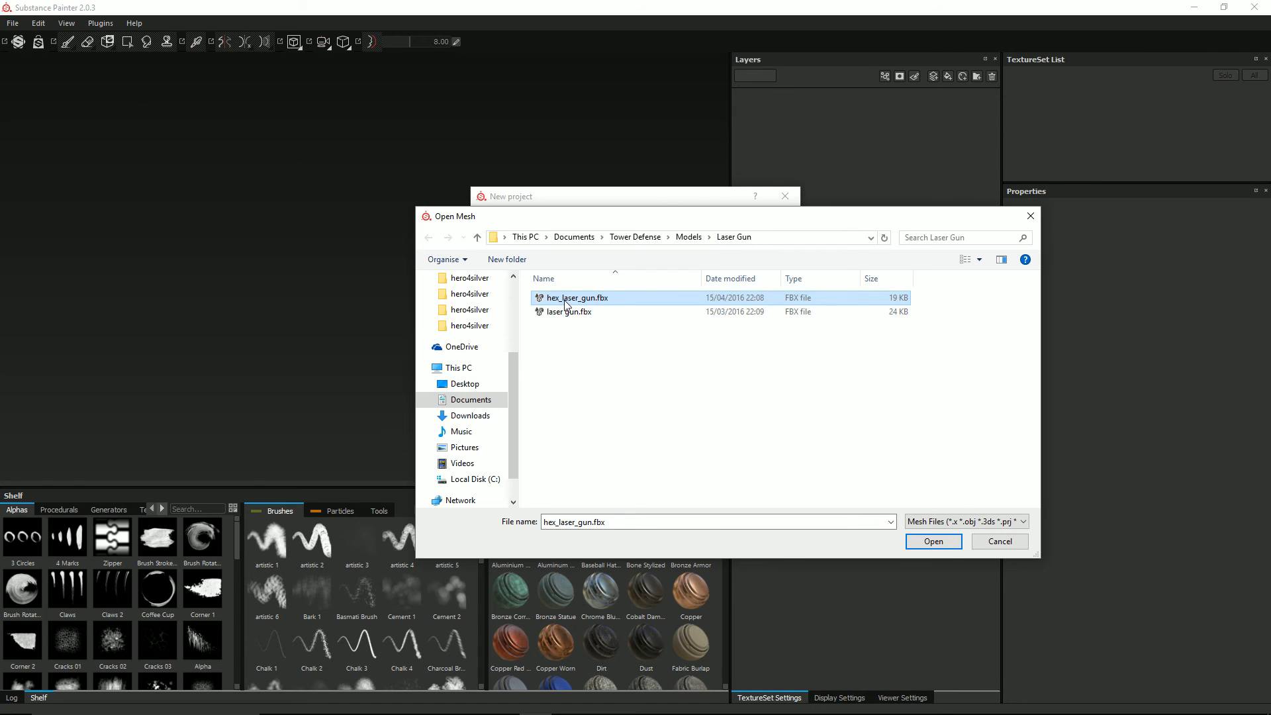
left_click(930, 541)
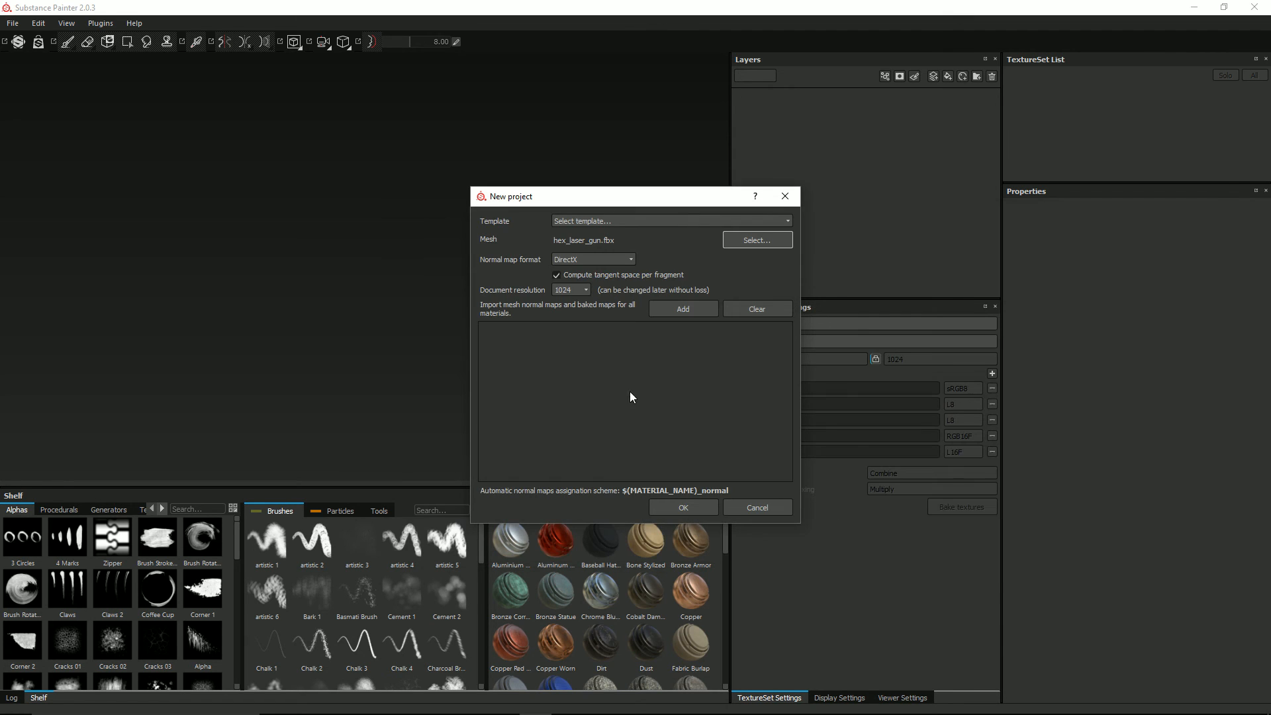
left_click(693, 506)
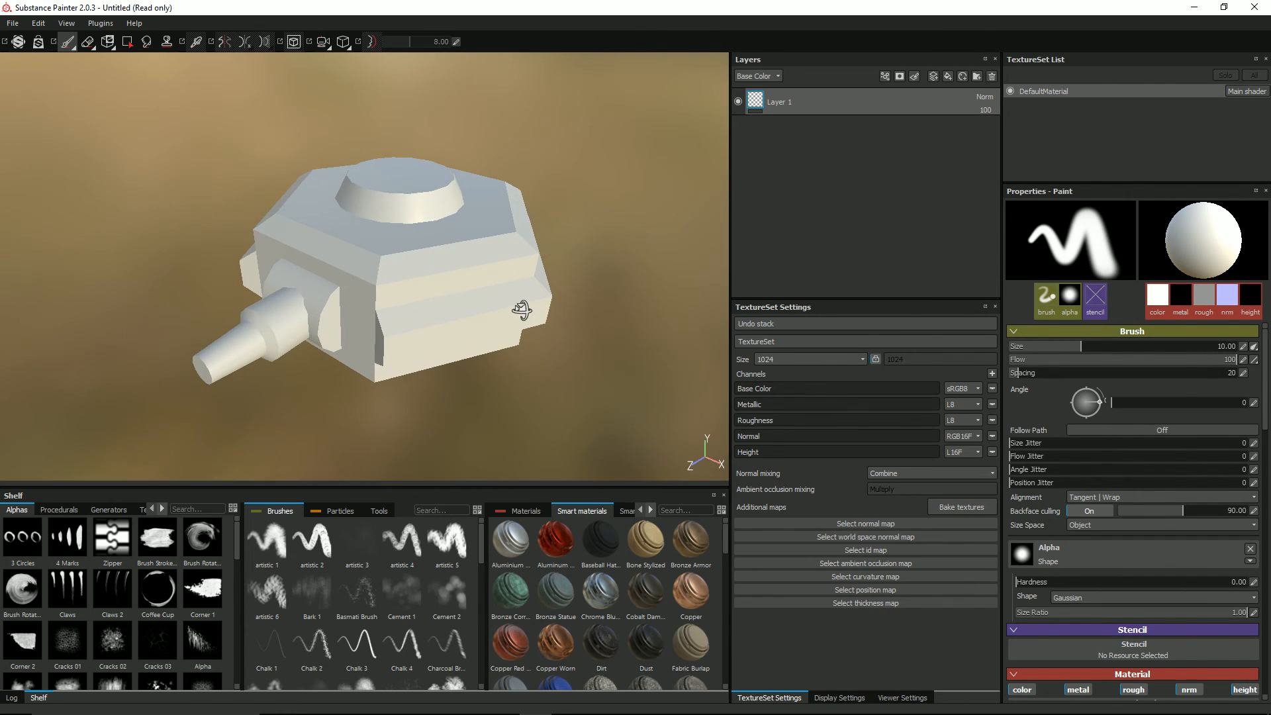
Step: Bake all additional maps at a 1024x1024 output size with Subsampling 4x4 antialiasing
left_click(954, 505)
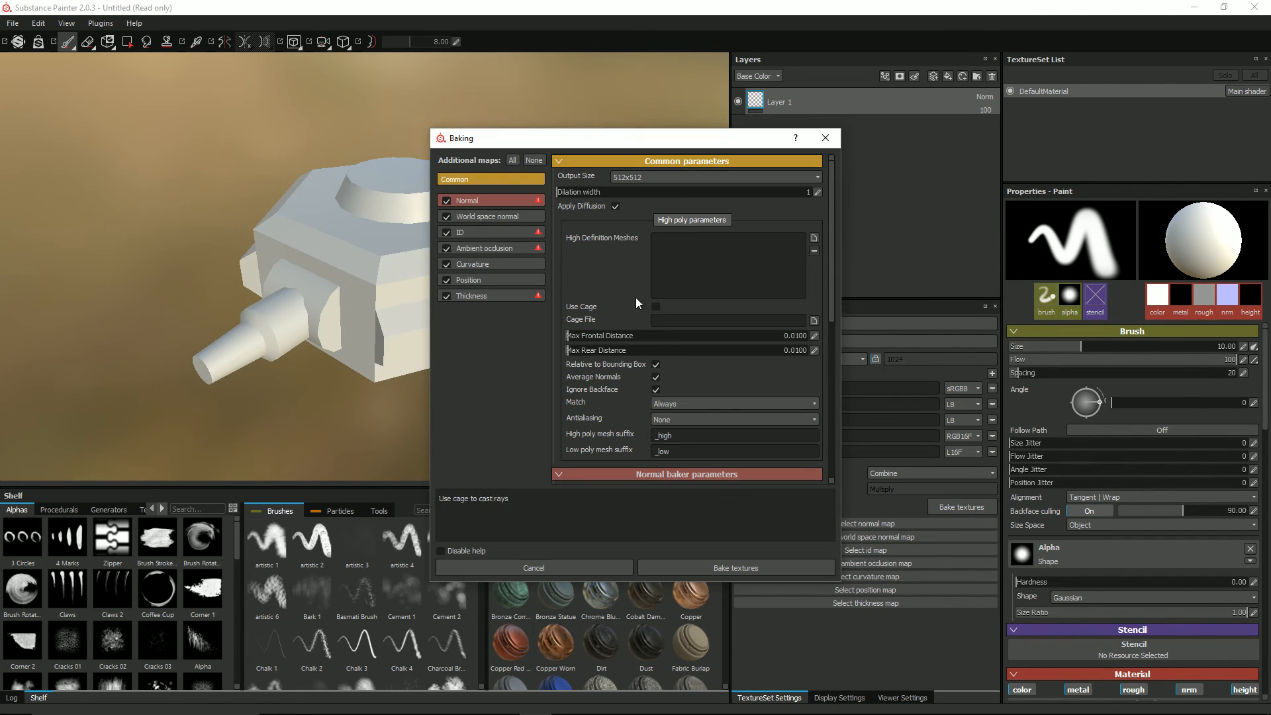
left_click(672, 178)
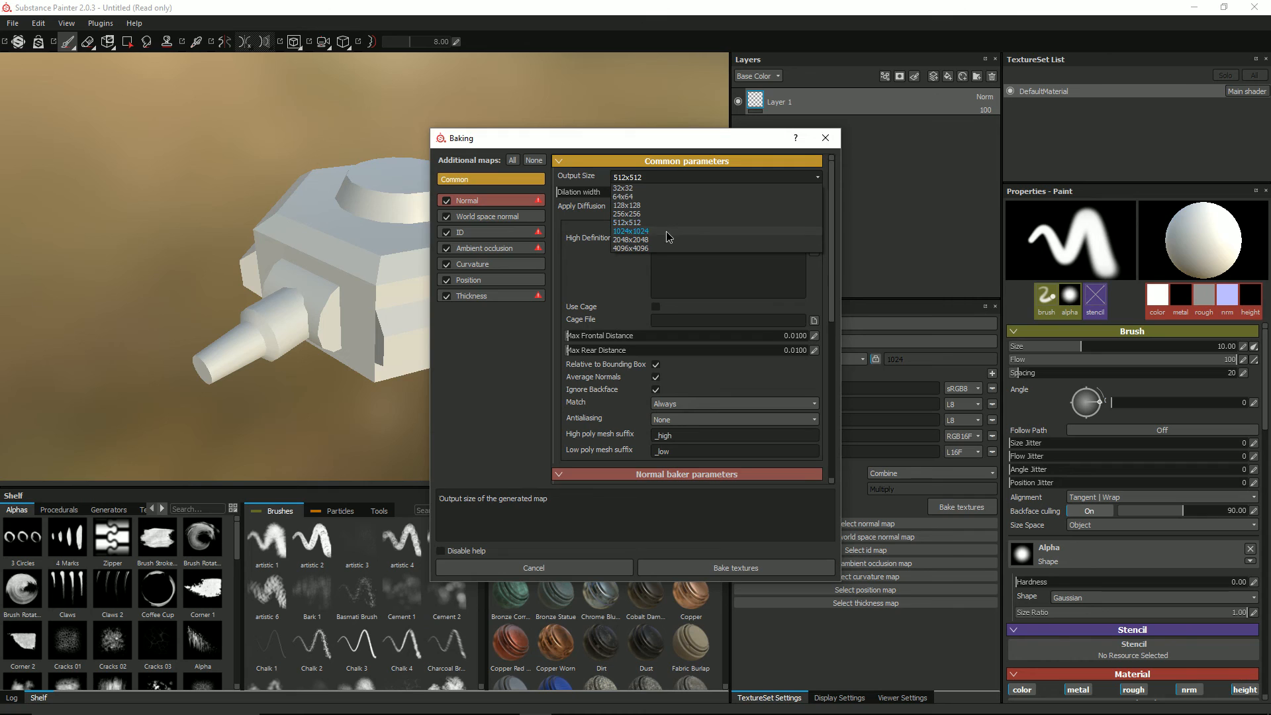
left_click(666, 223)
left_click(719, 418)
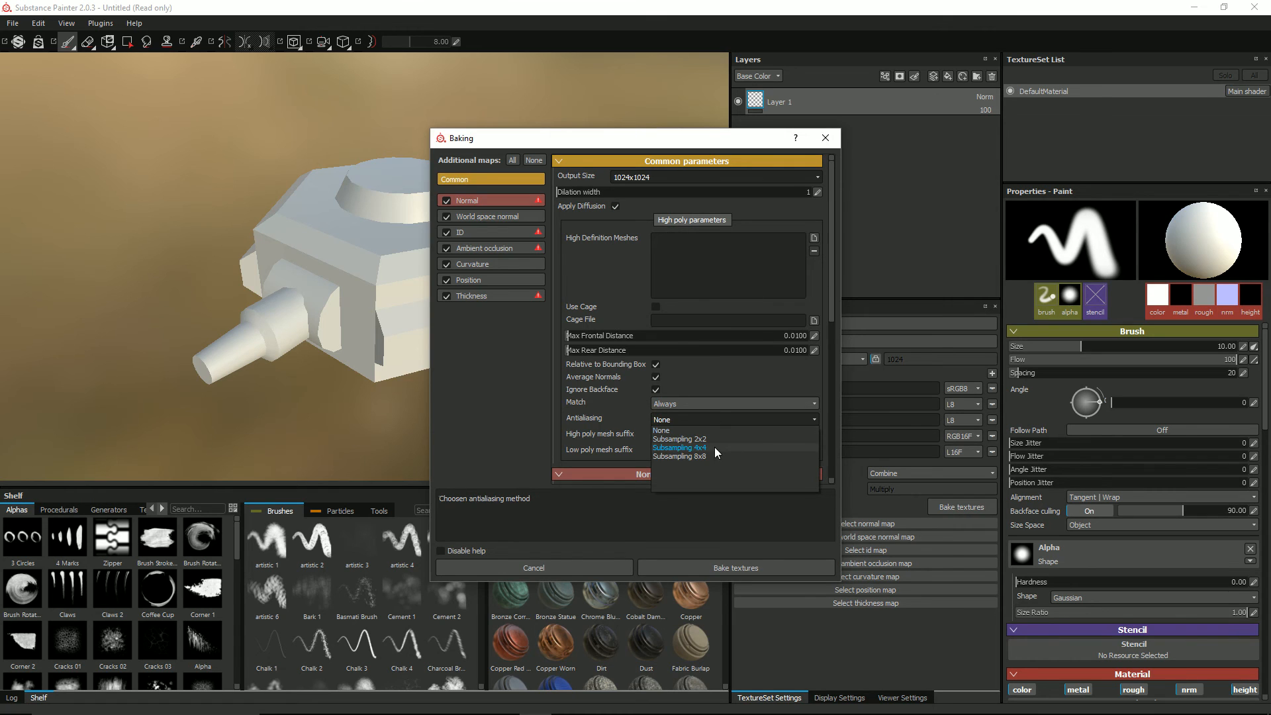
left_click(712, 446)
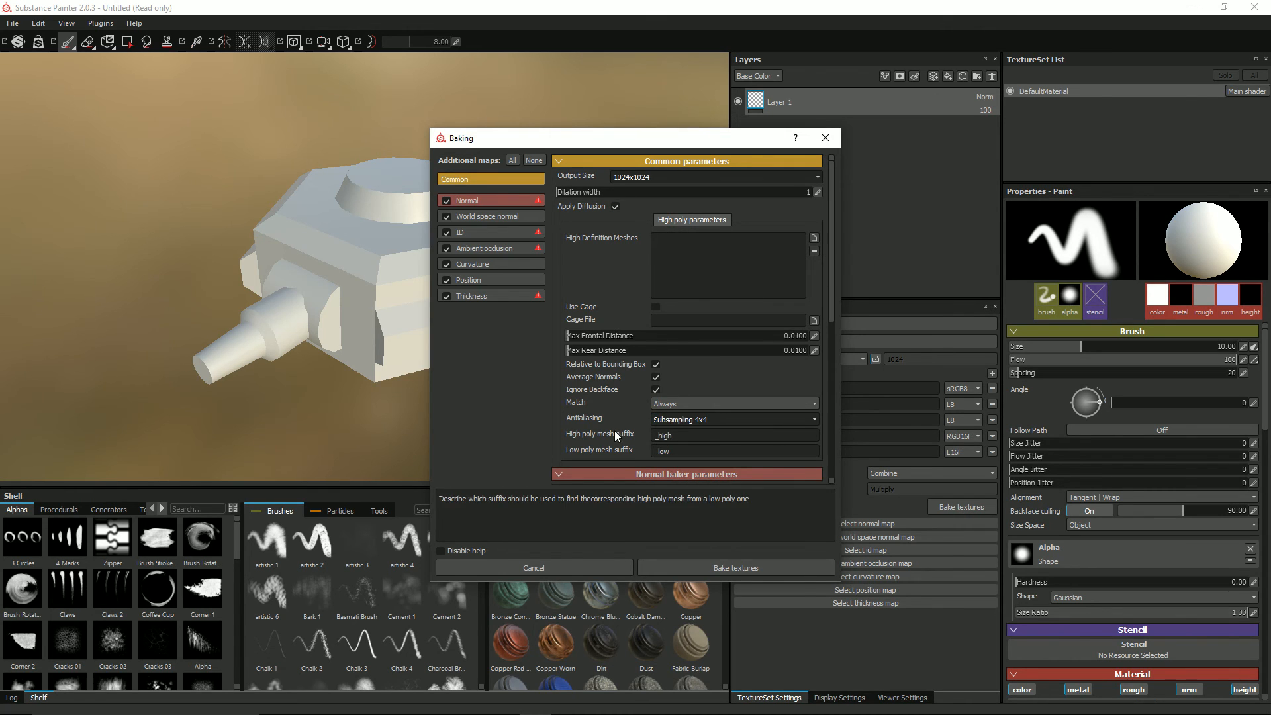
left_click_drag(572, 138, 475, 87)
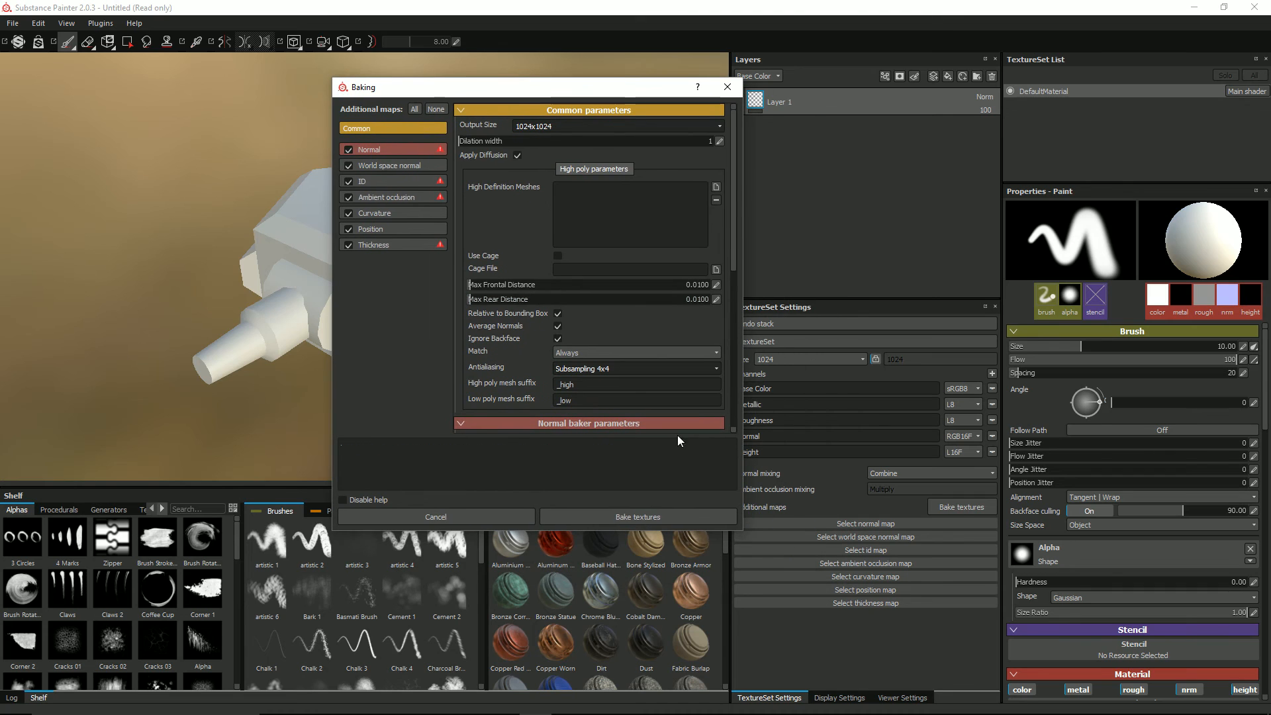
left_click(634, 514)
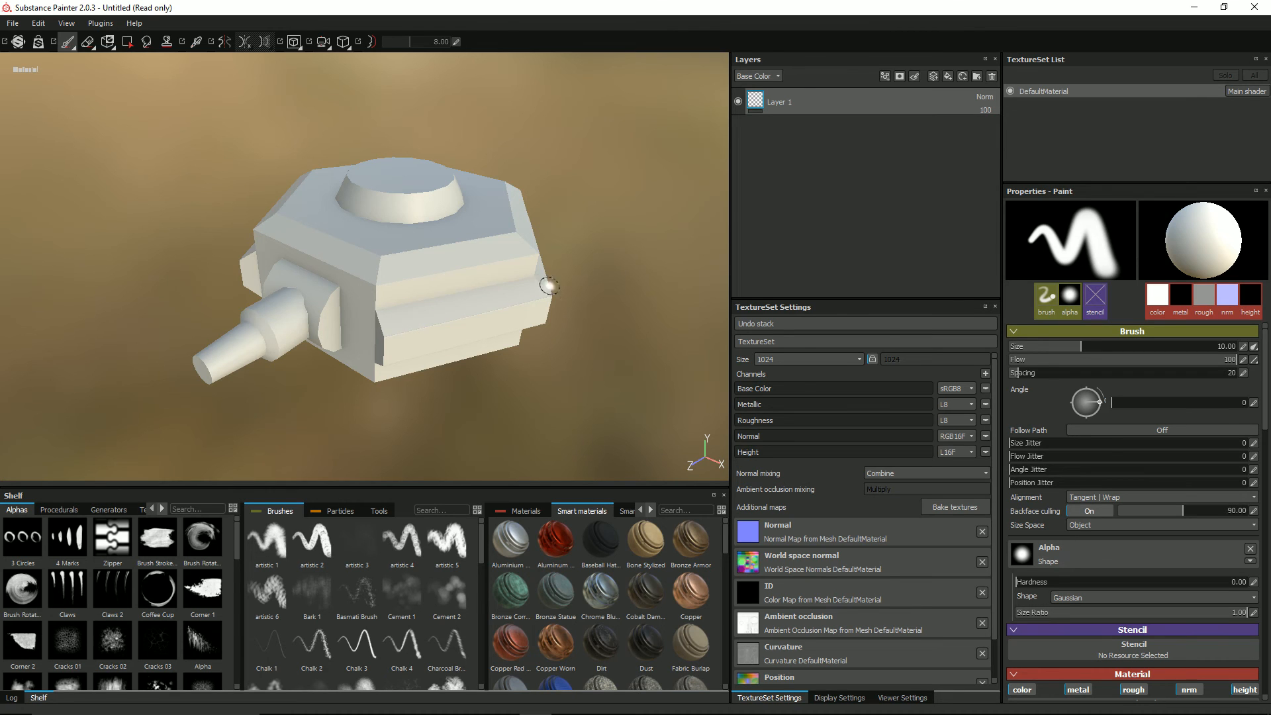
Step: Examine the reference picture of the finished textured turret in Photos and return to Substance Painter
key("alt+Tab")
key("alt+Tab")
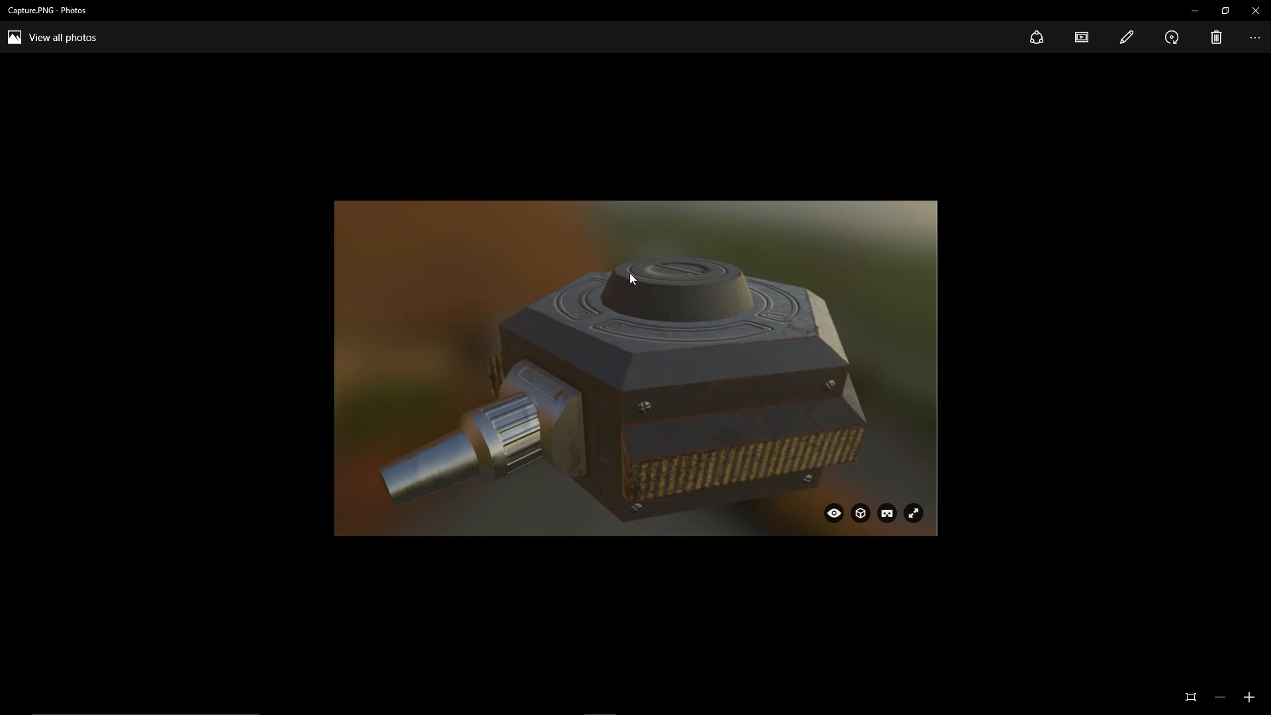
key("alt+Tab")
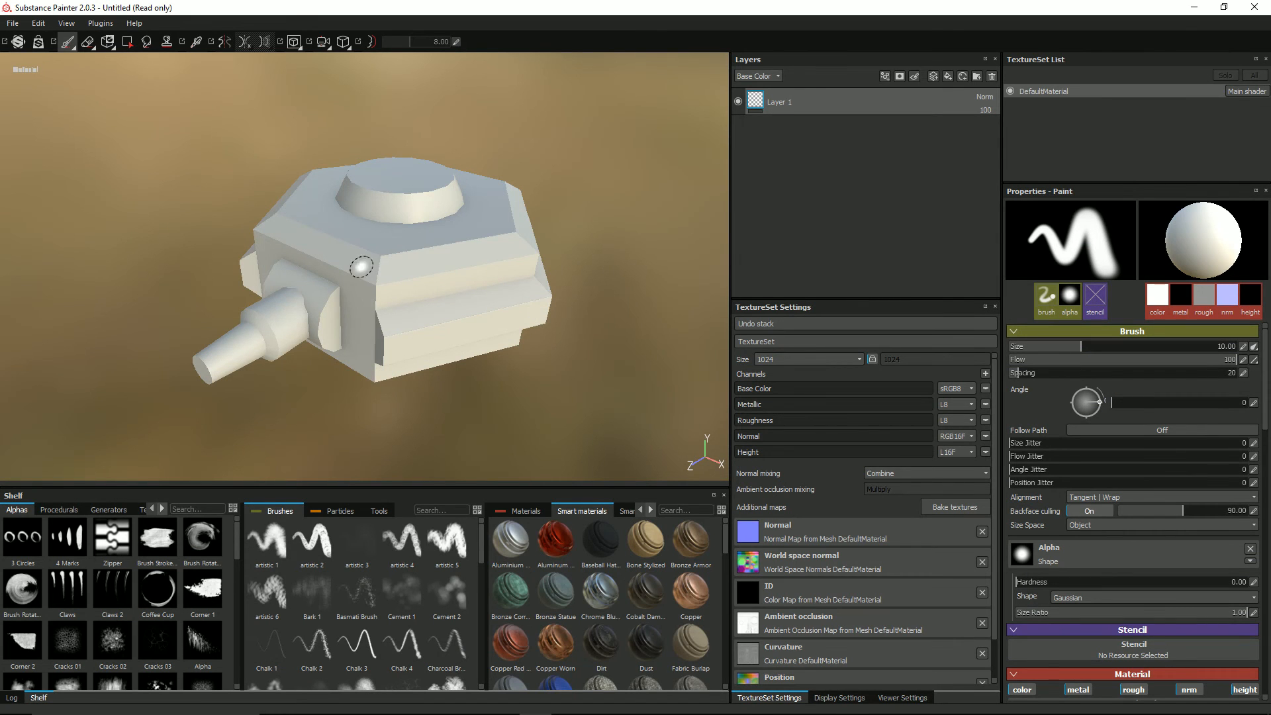
Step: Add a layer folder named Main Unit and delete the default Layer 1
left_click_drag(224, 225, 244, 204, "alt")
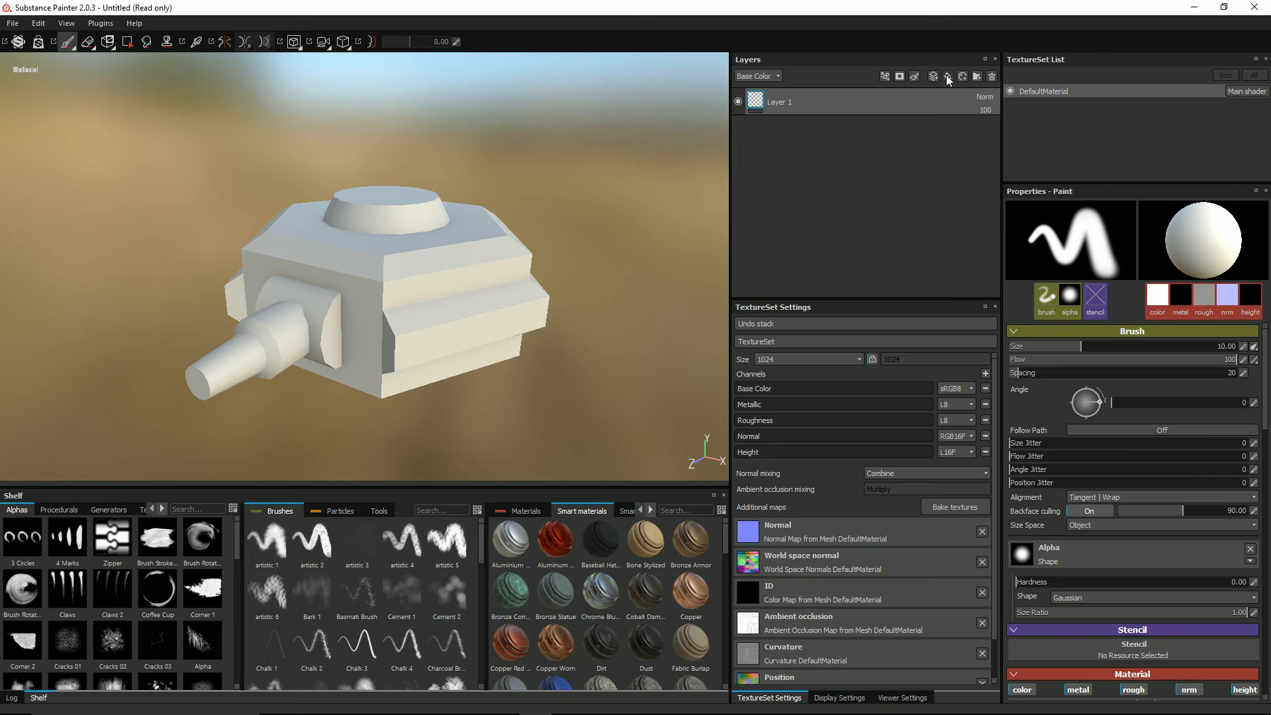
left_click(976, 76)
double_click(797, 102)
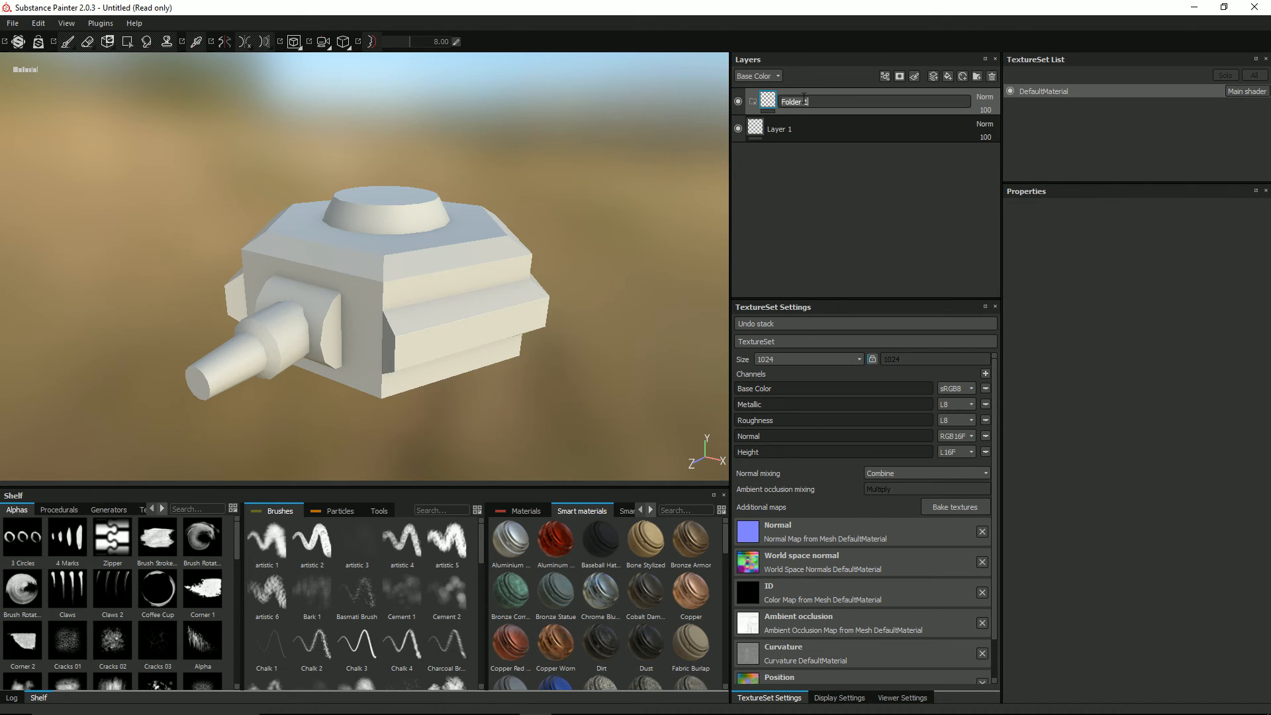
type("Main Uni")
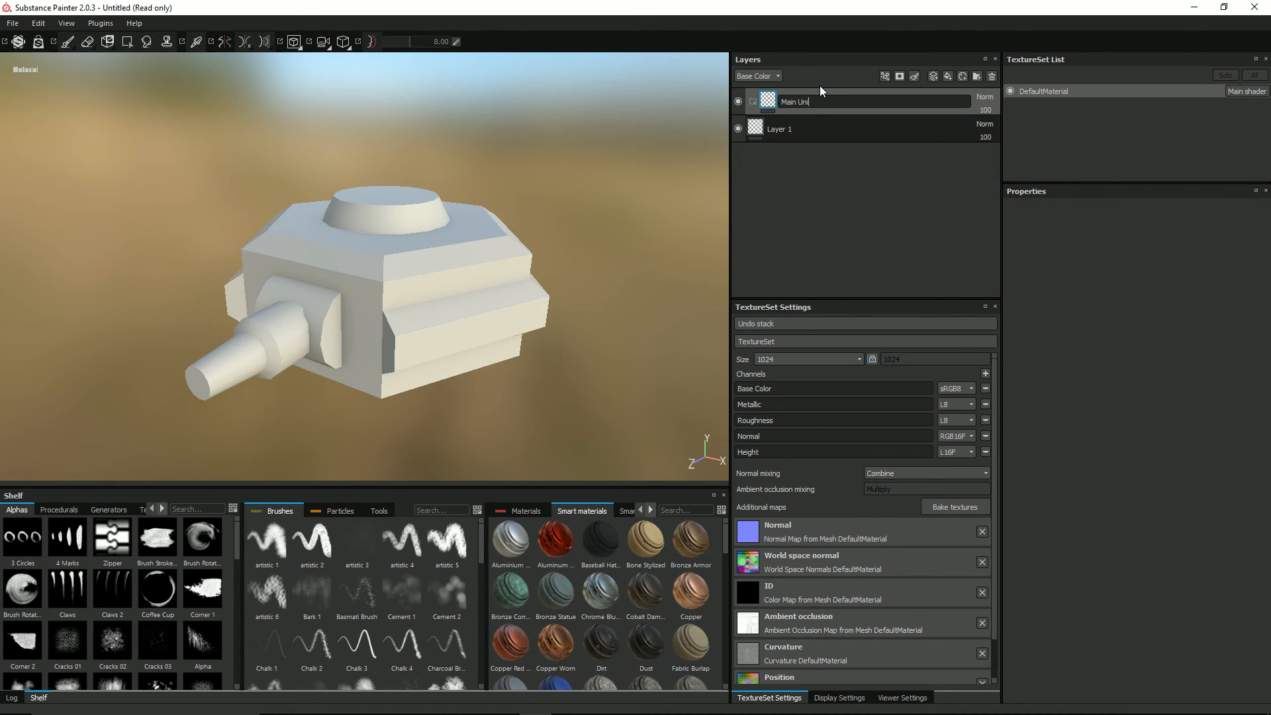
type("t")
key("Return")
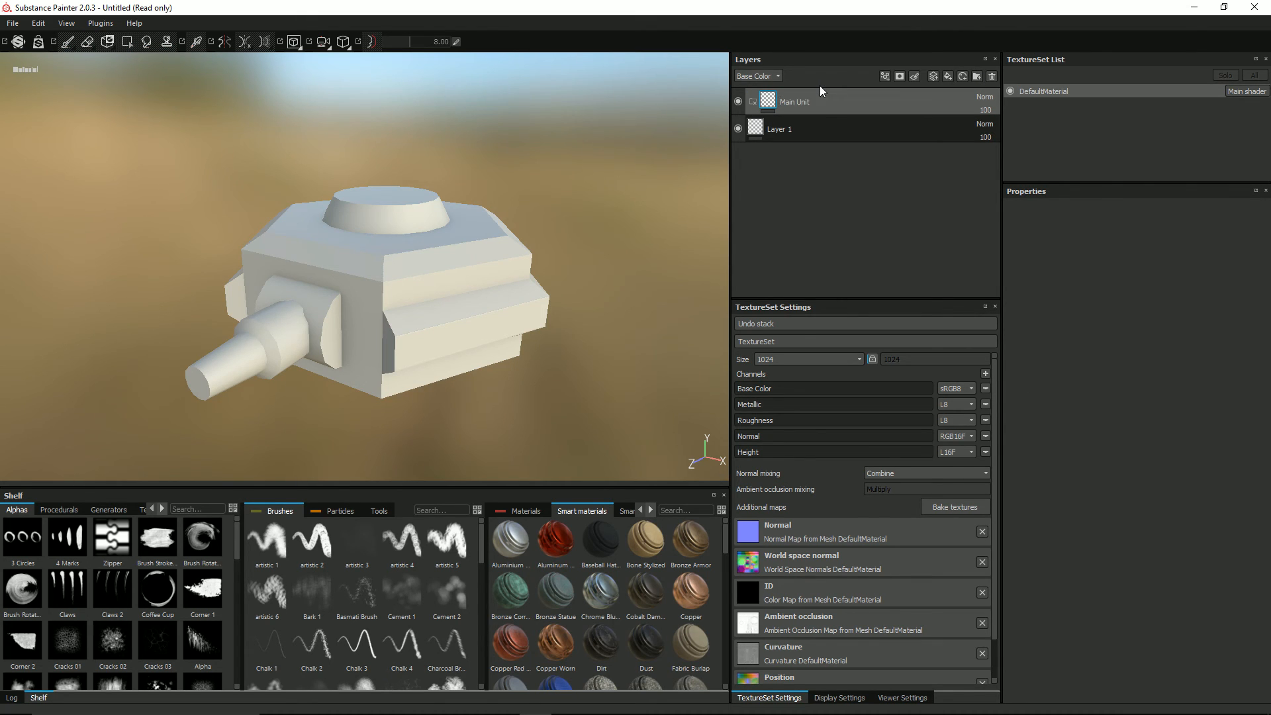
left_click(788, 132)
left_click(992, 77)
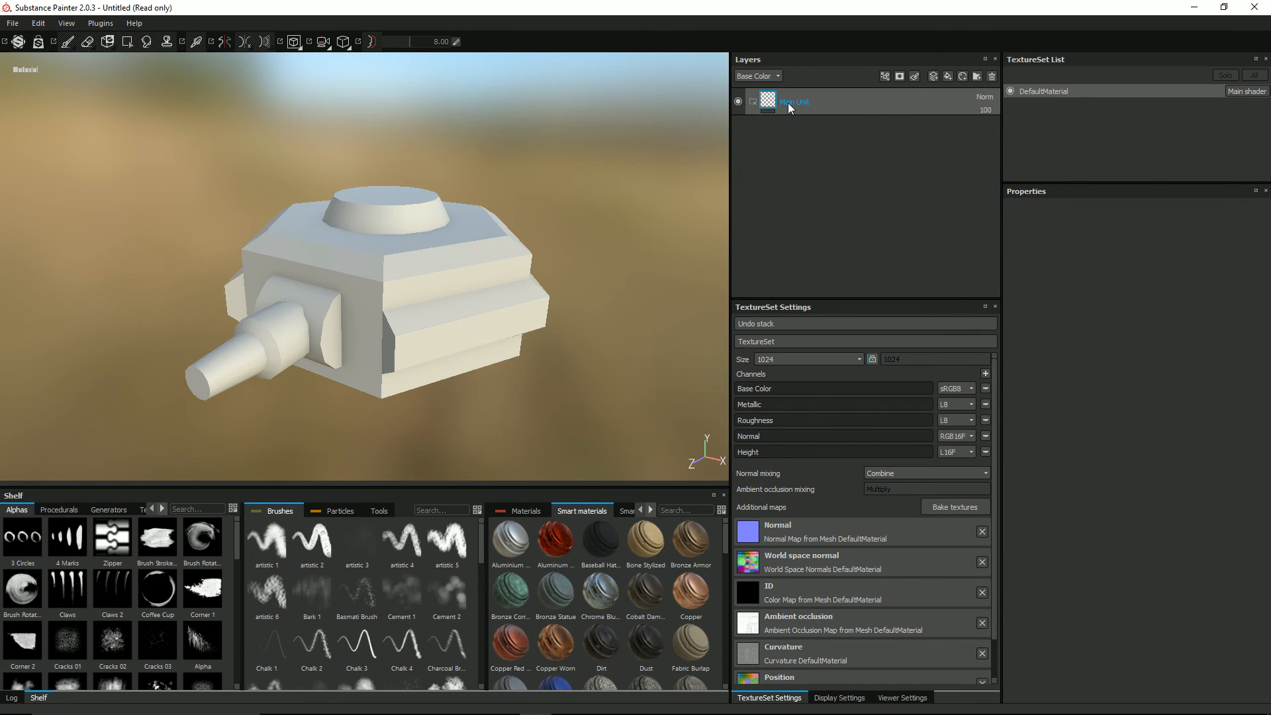
Step: Add a fill layer above the Main Unit folder and disable its metal, rough, nrm and height channels
left_click(946, 77)
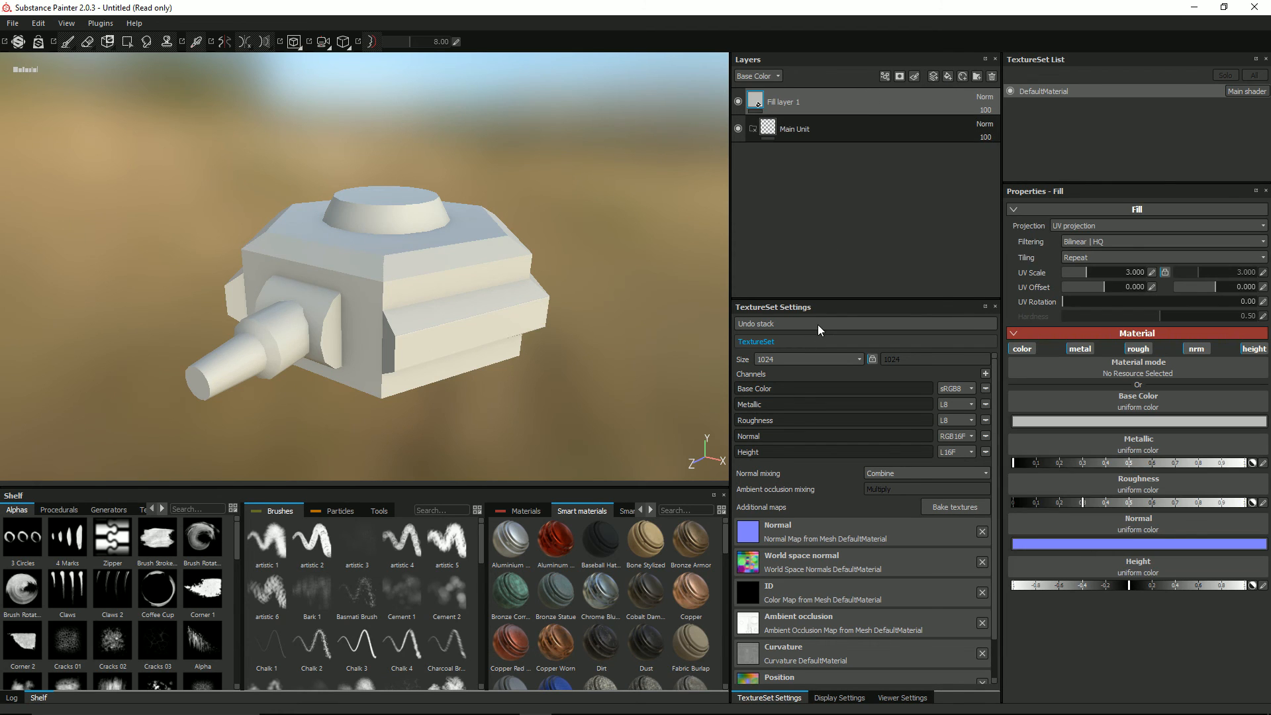
left_click(1080, 349)
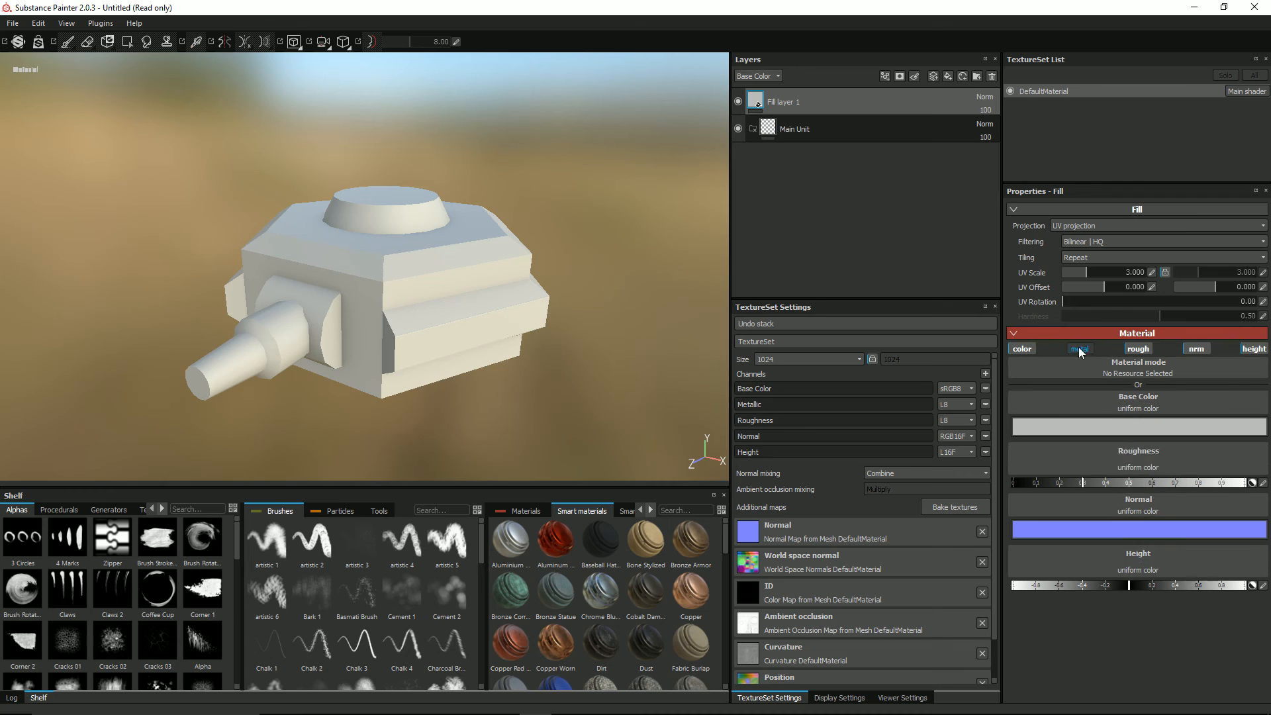
left_click(1139, 350)
left_click(1197, 349)
left_click(1252, 349)
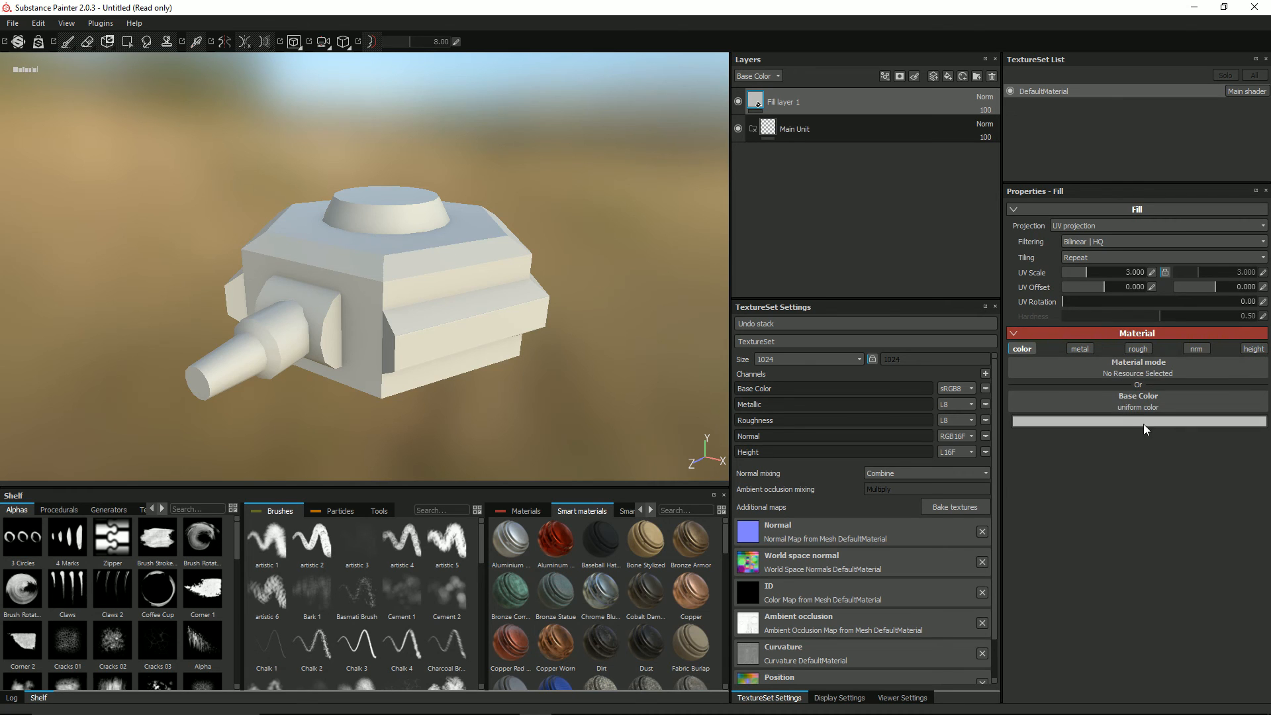
Step: Set the fill layer's base color to a very dark red with RGB 0.016, 0.000, 0.000
left_click(1132, 421)
left_click(1179, 361)
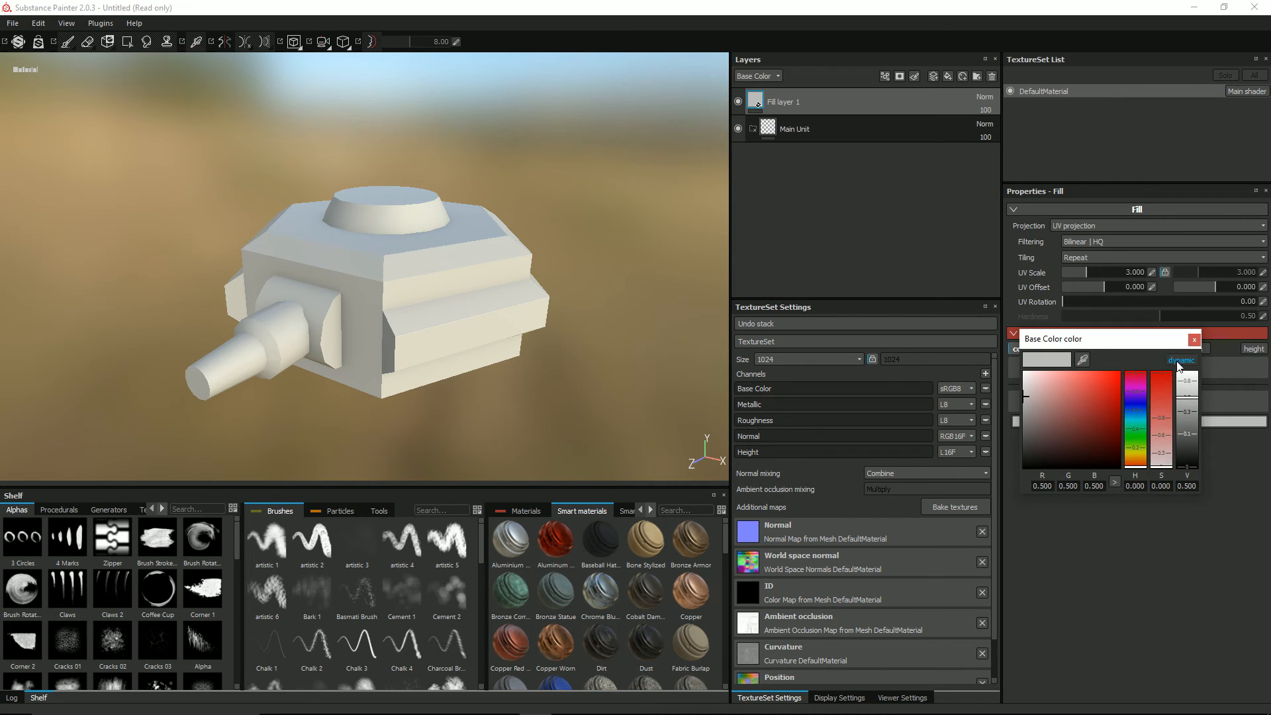
left_click(1139, 439)
left_click(1163, 381)
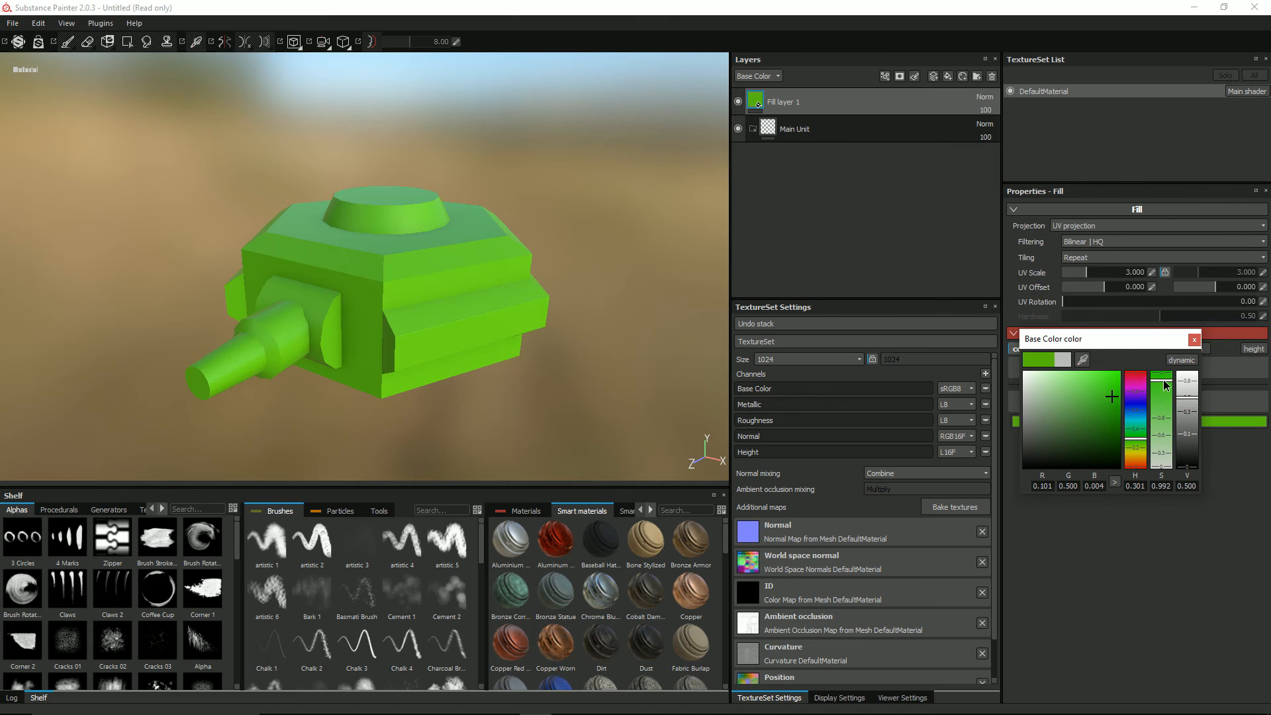
mouse_move(1189, 399)
left_mouse_down()
mouse_move(1188, 444)
mouse_move(1145, 455)
mouse_move(1147, 483)
left_mouse_up()
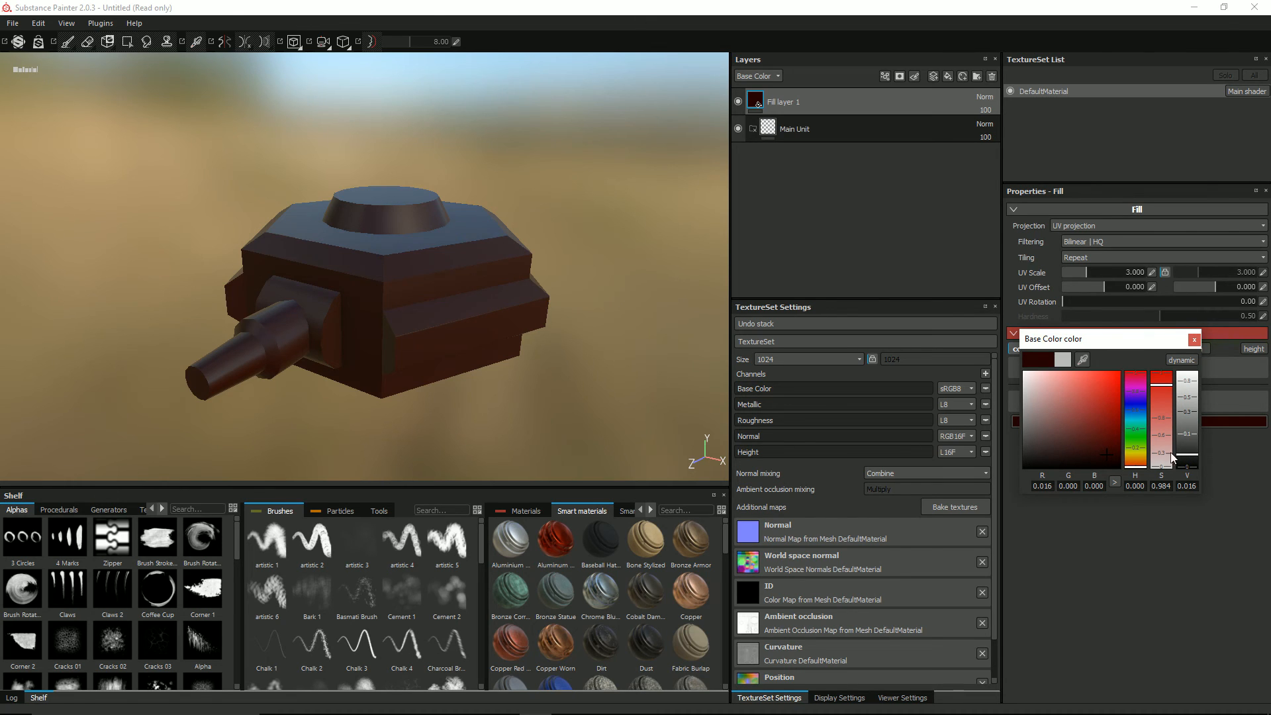
Step: Add a black mask to the fill layer and reveal the turret's hexagonal top with Polygon Fill in UV chunk mode
left_click_drag(554, 203, 526, 216, "alt")
left_click_drag(413, 270, 325, 223, "alt")
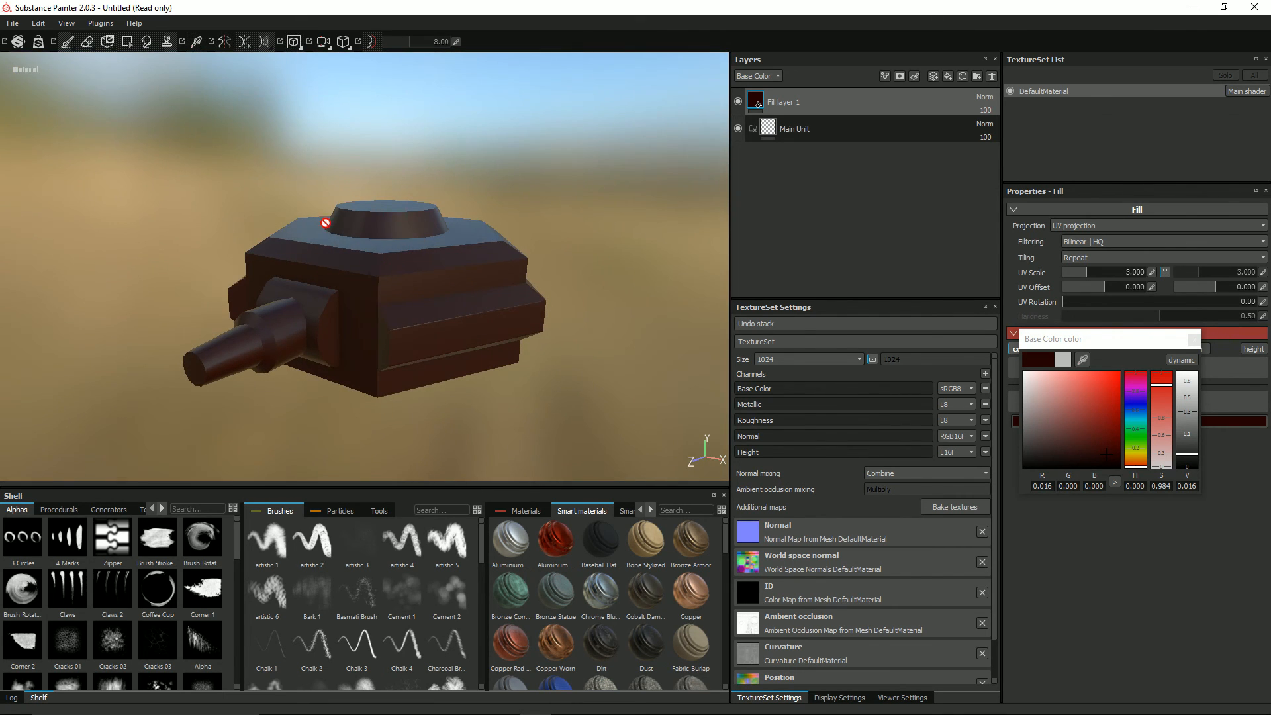
left_click_drag(402, 272, 391, 211, "alt")
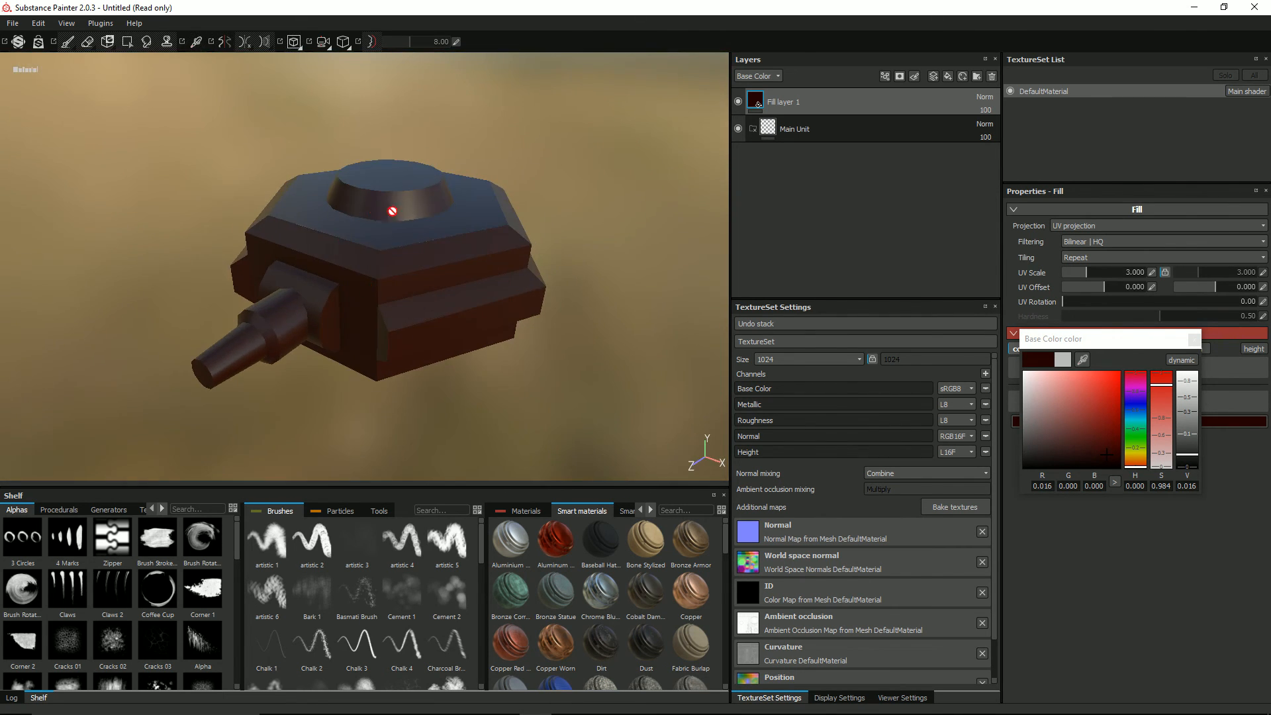
right_click(756, 104)
left_click(772, 122)
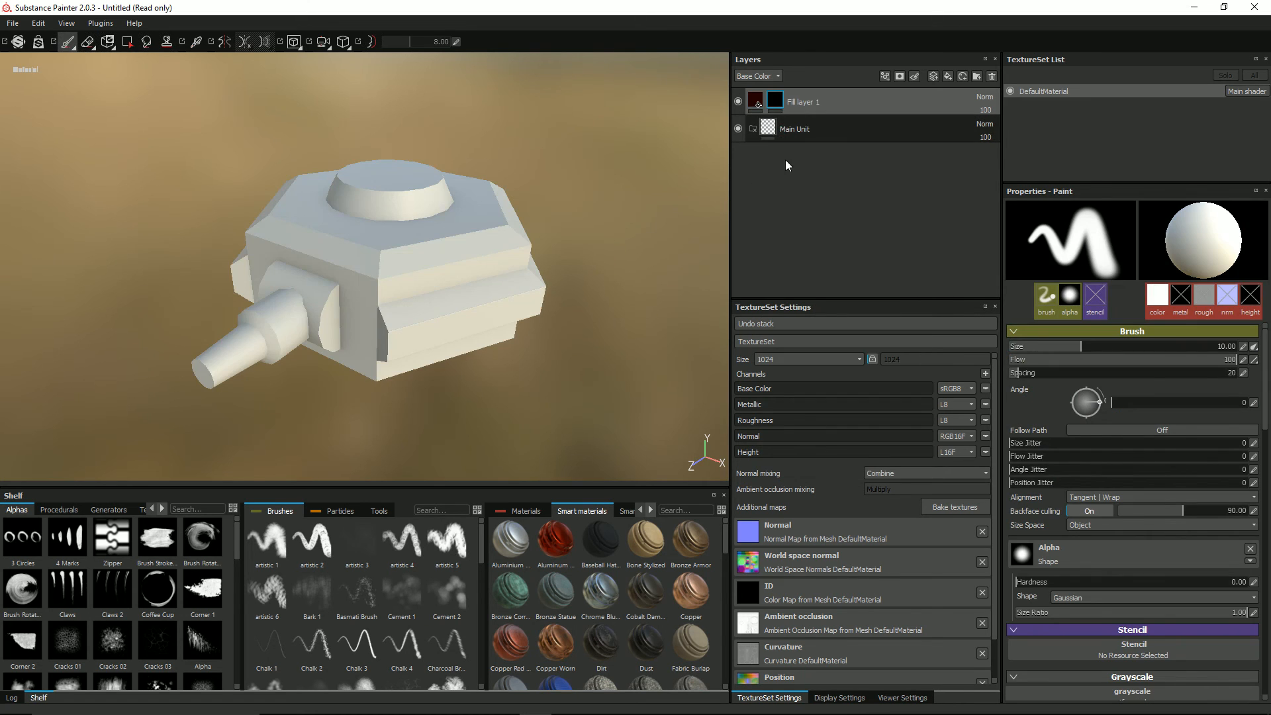
left_click(127, 41)
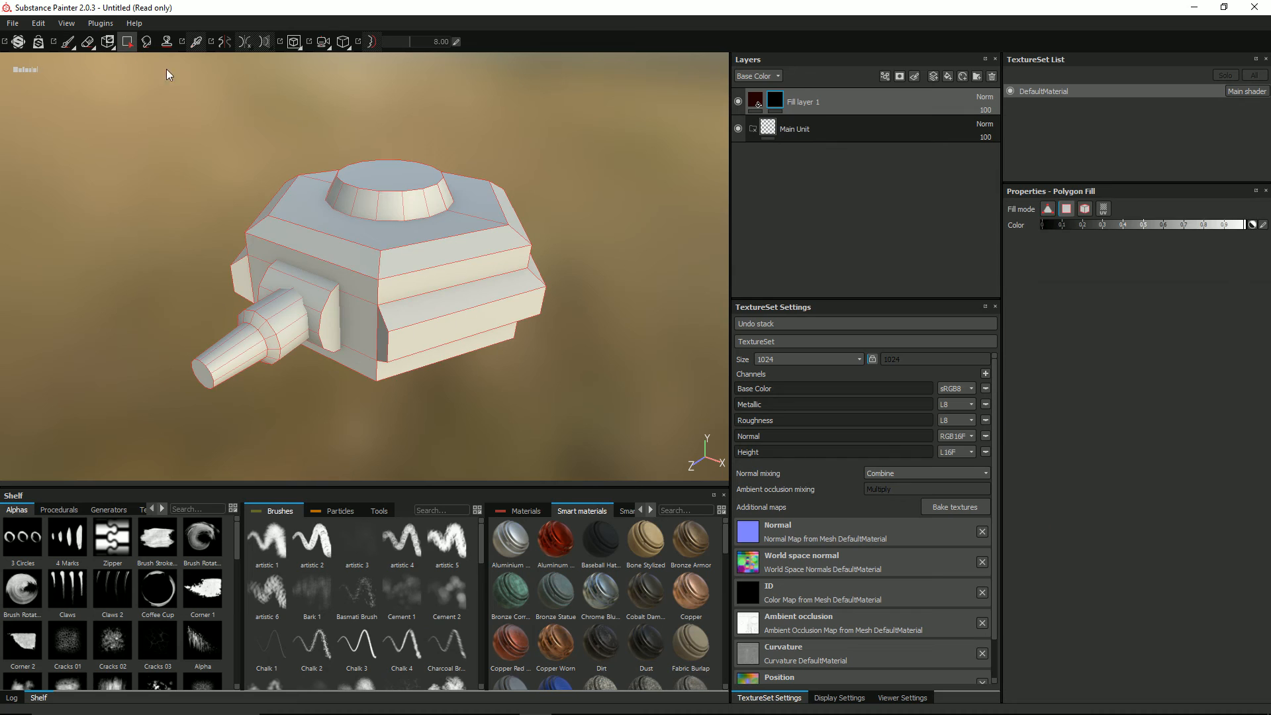
left_click(1104, 209)
left_click(429, 242)
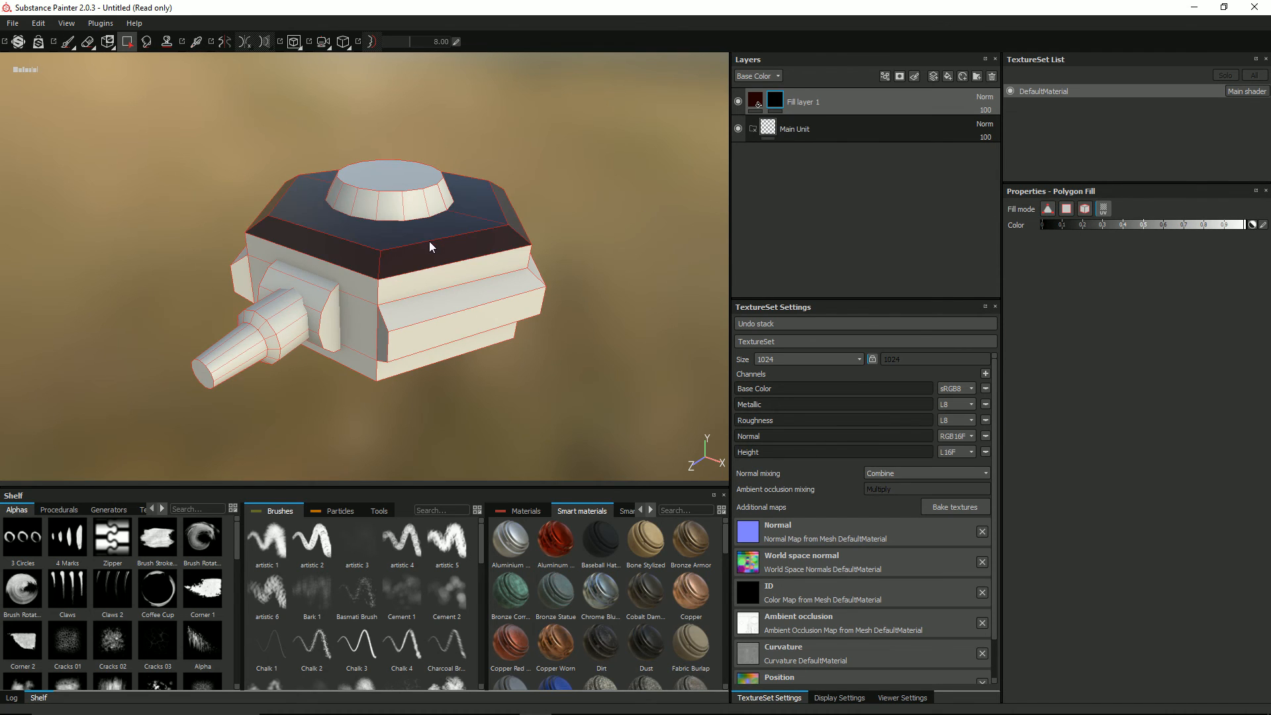
Step: Reveal the upper, lower and rear side faces of the turret's hexagonal body in the fill layer's mask with Polygon Fill in UV chunk mode
left_click(389, 289)
left_click(367, 283)
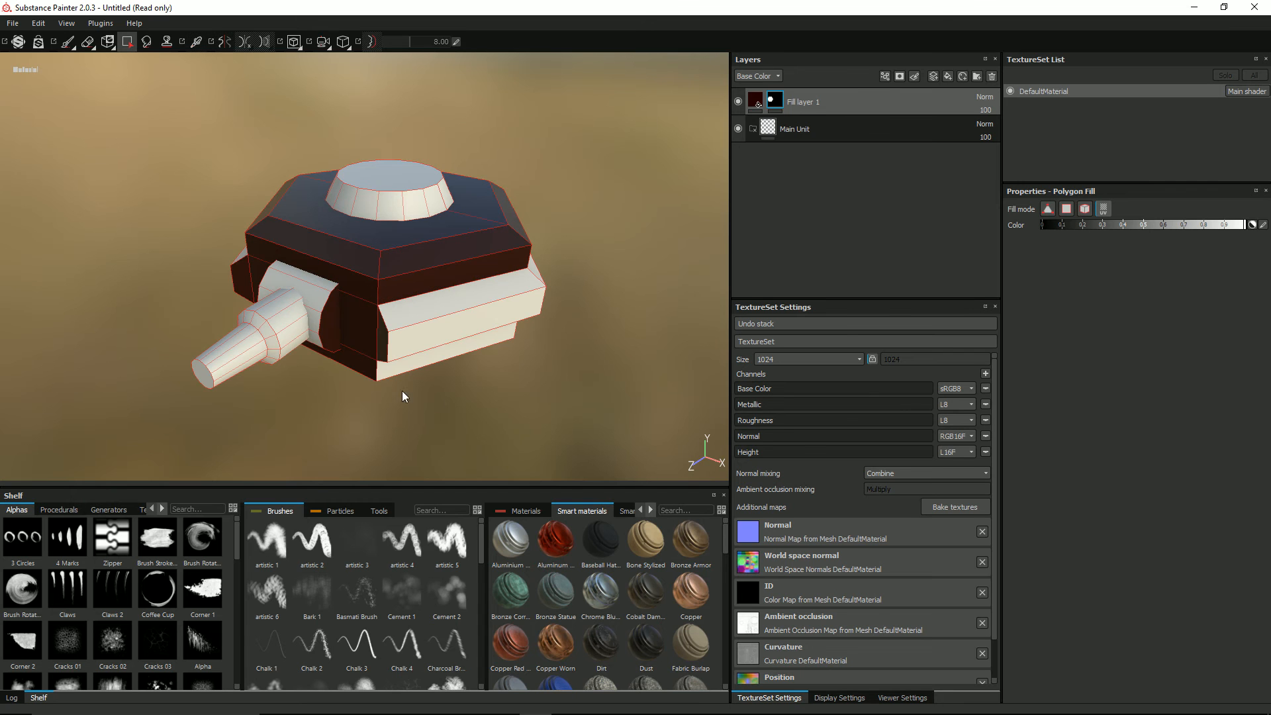
left_click(426, 360)
left_click_drag(605, 348, 398, 283, "alt")
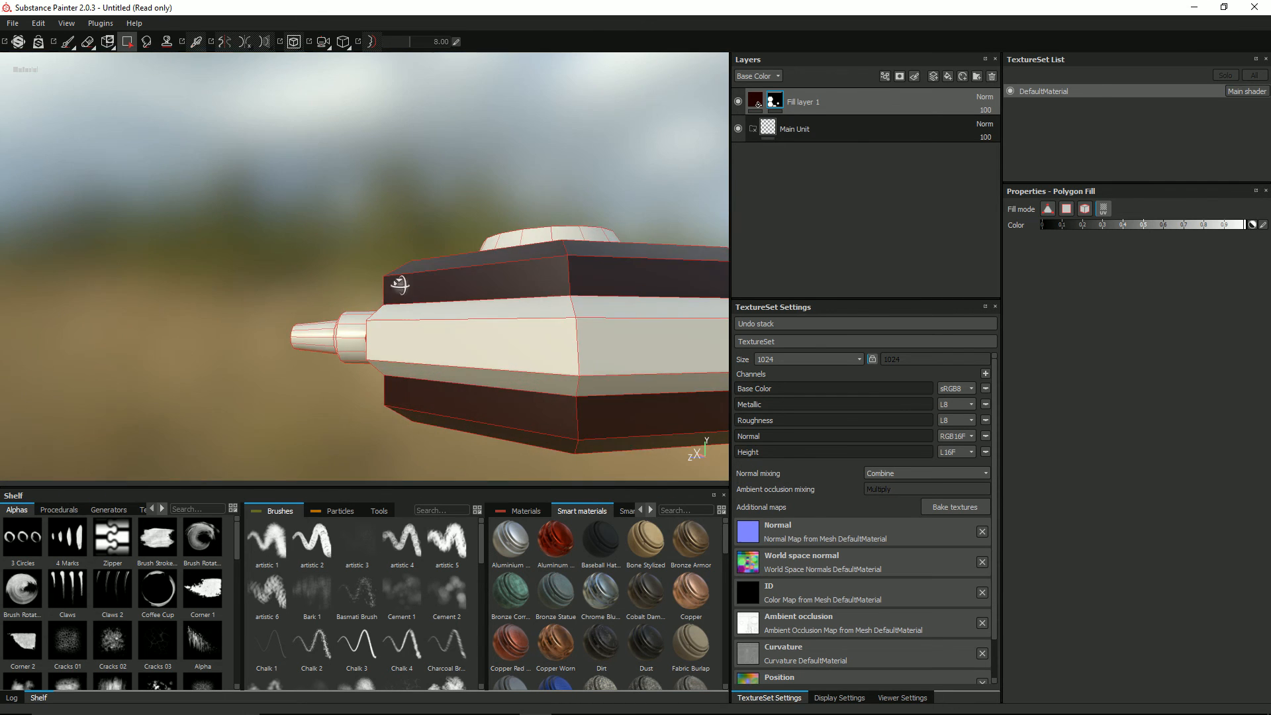
scroll(604, 318, "down", 2)
left_click_drag(605, 318, 531, 329, "alt")
middle_click_drag(531, 328, 688, 285, "alt")
left_click_drag(688, 285, 629, 286, "alt")
left_click(590, 280)
middle_click_drag(629, 286, 288, 257, "alt")
left_click_drag(289, 257, 326, 319, "alt")
scroll(325, 319, "up", 4)
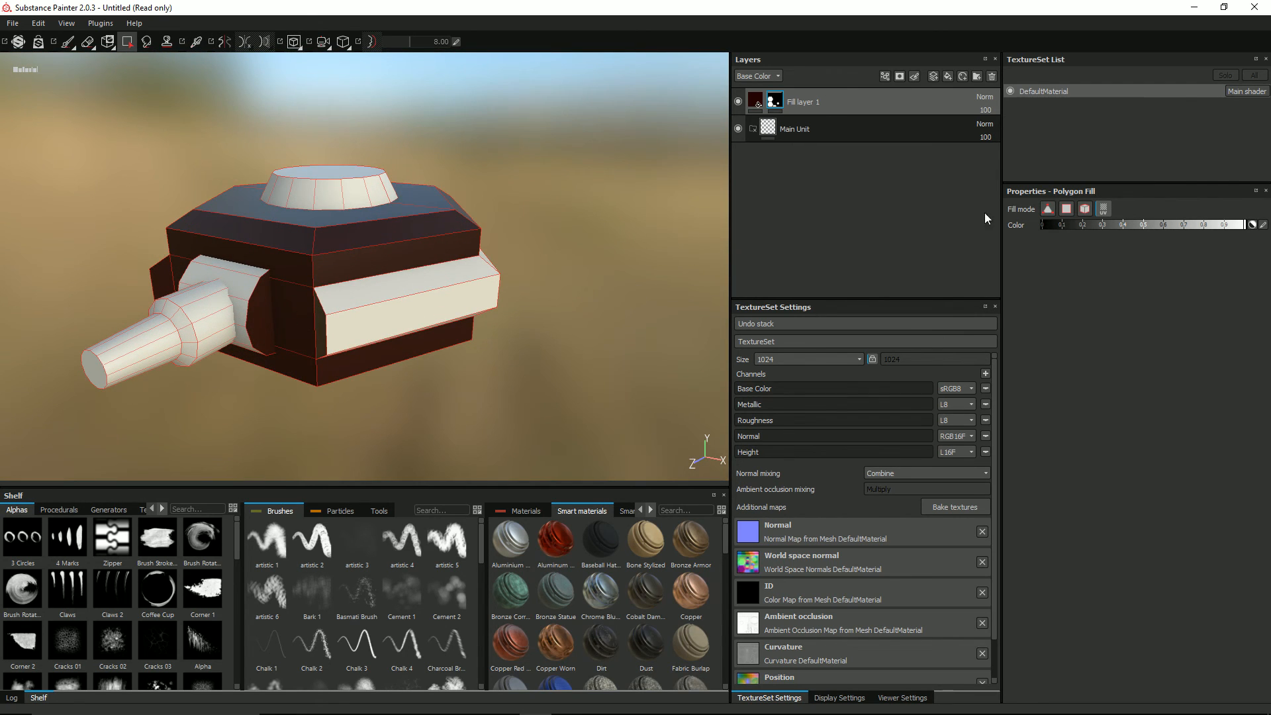
Step: Reveal the barrel mount in the mask using Polygon Fill's mesh mode, and mask it out again with the fill color set to black
left_click(1084, 209)
left_click(259, 316)
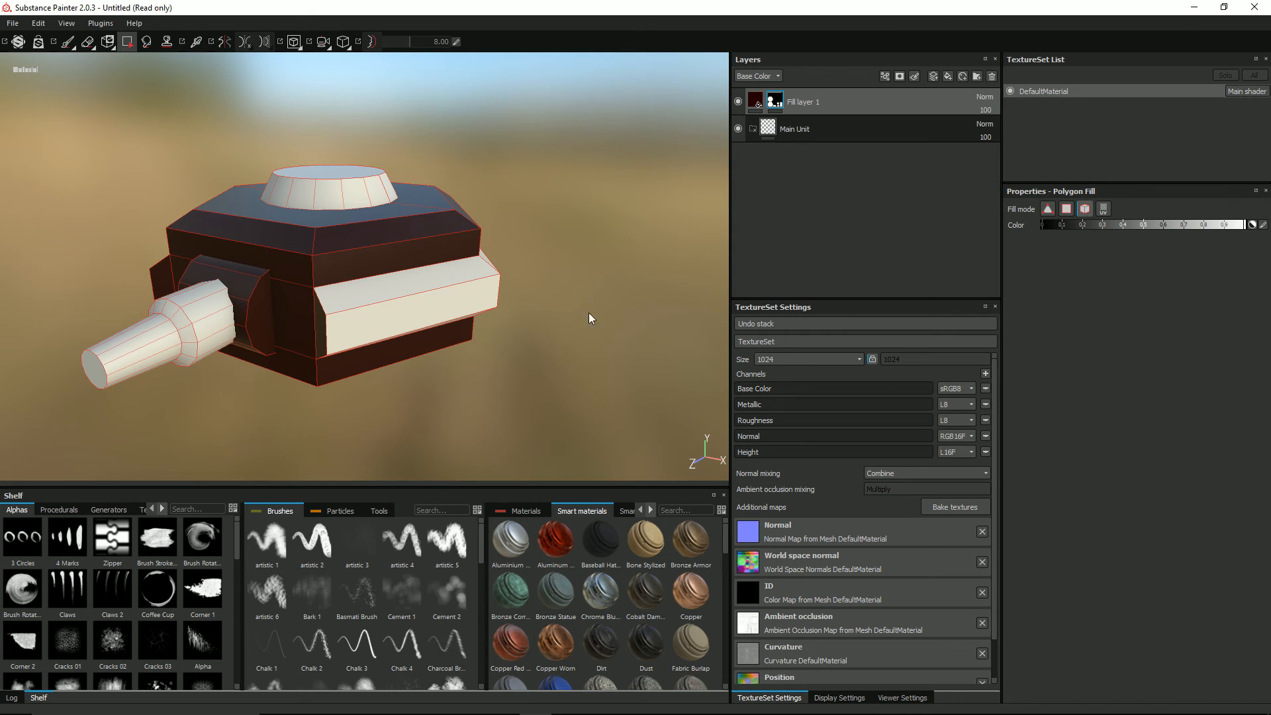
left_click_drag(1247, 232, 985, 238)
left_click(256, 311)
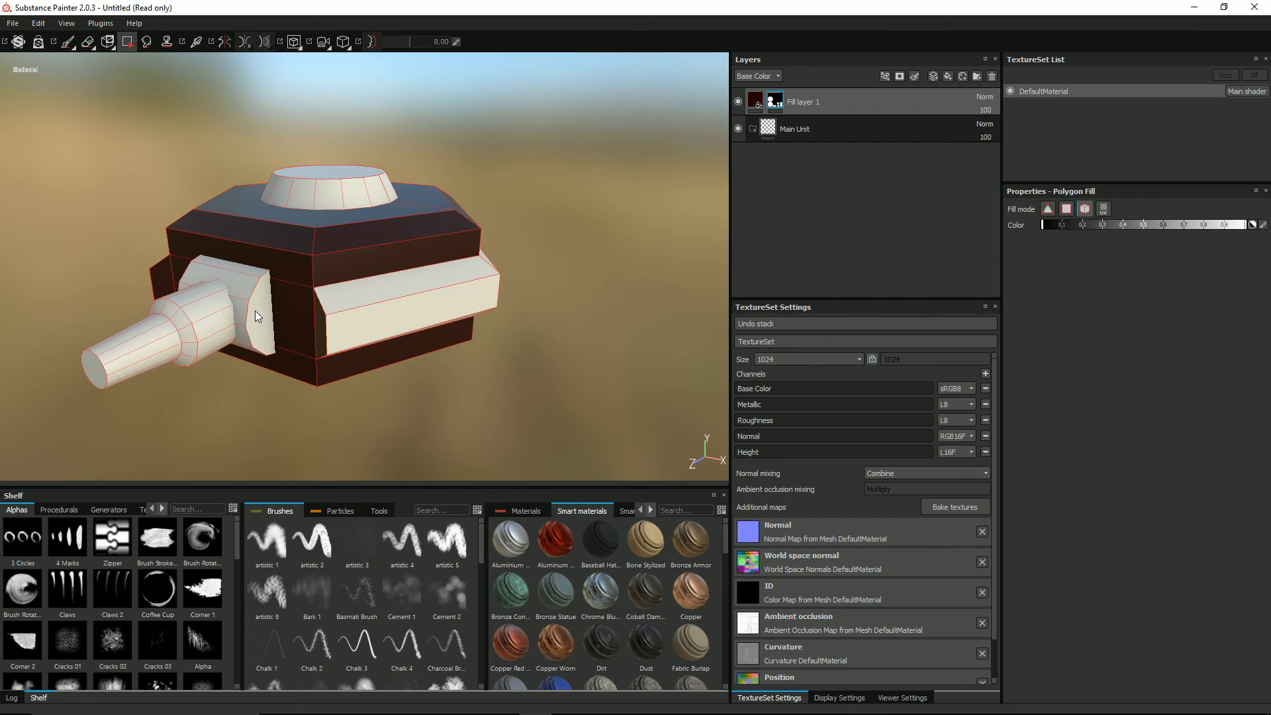
Step: Mask out the end face of the side panel beside the barrel with black, using Polygon Fill in polygon mode
left_click_drag(201, 300, 345, 290, "alt")
left_click(295, 290)
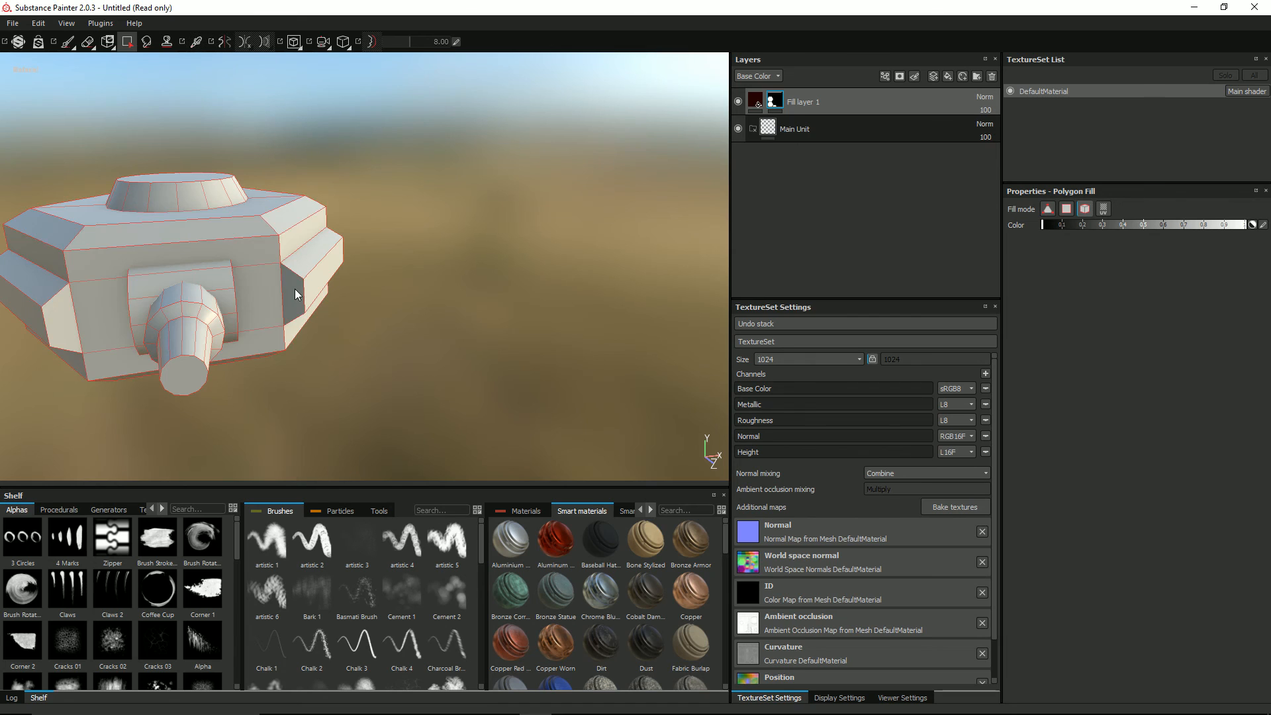
key("ctrl+z")
left_click(1066, 209)
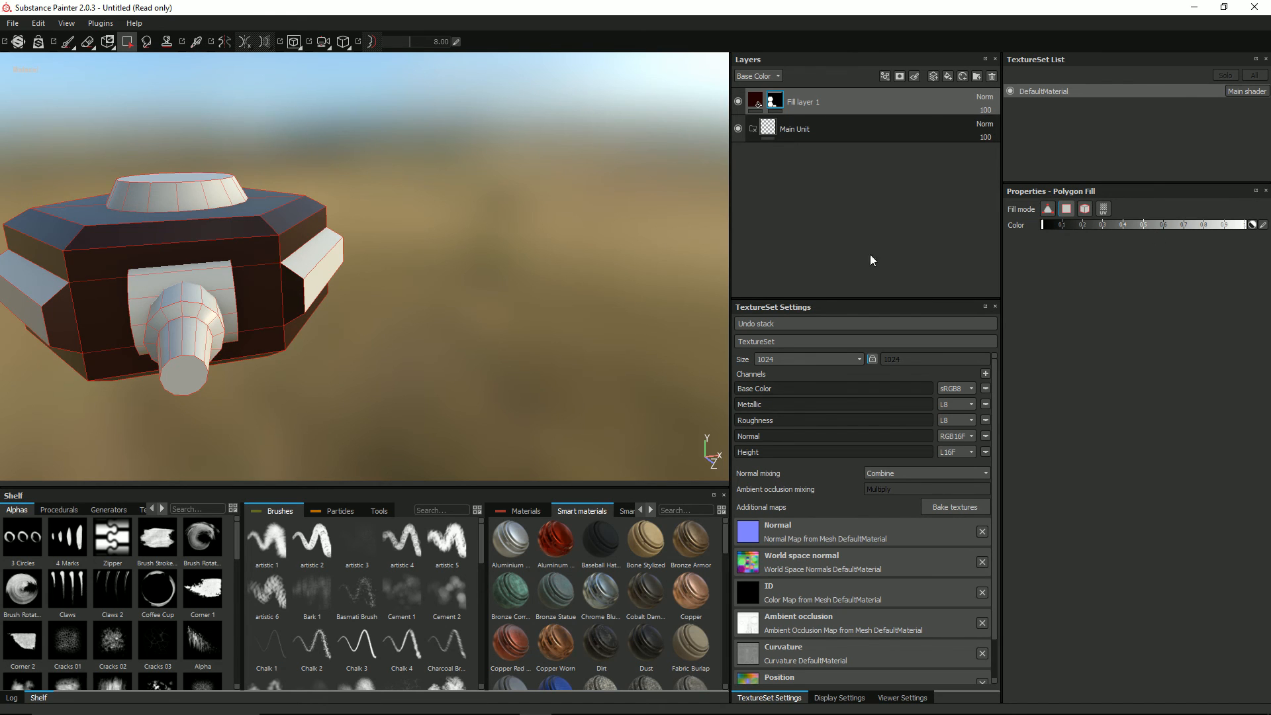
left_click(297, 292)
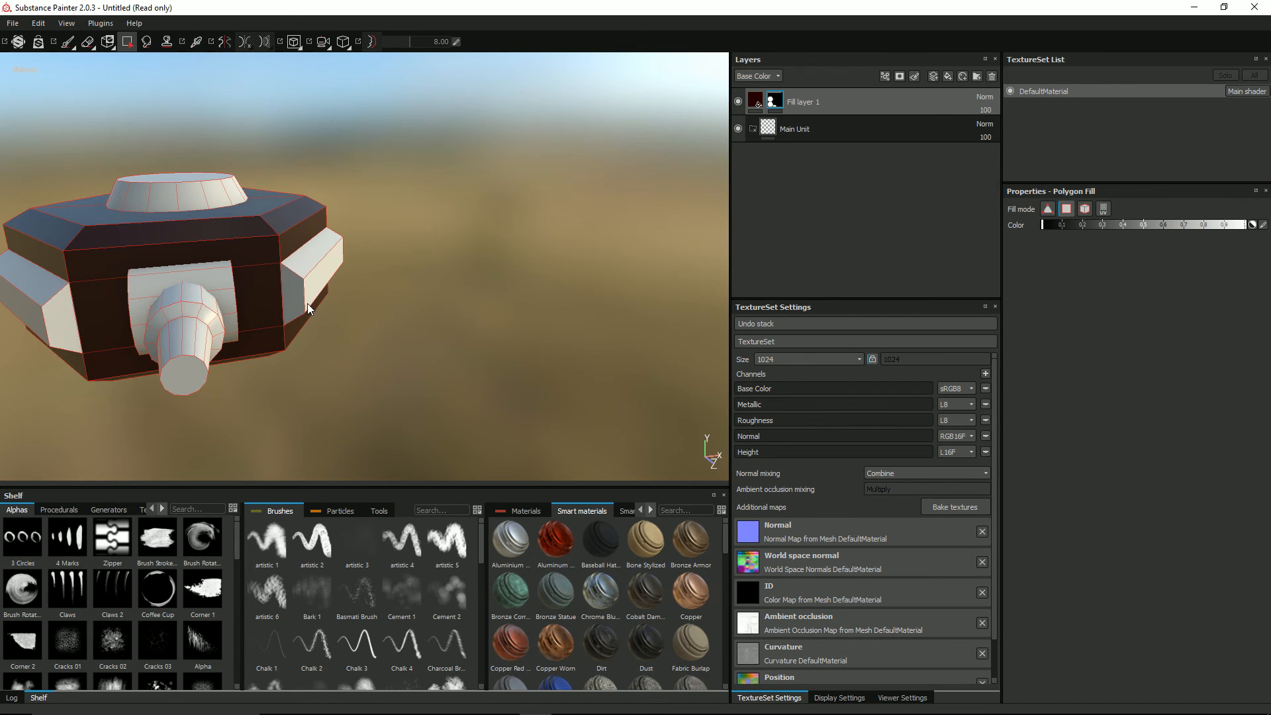
left_click_drag(307, 303, 406, 328, "alt")
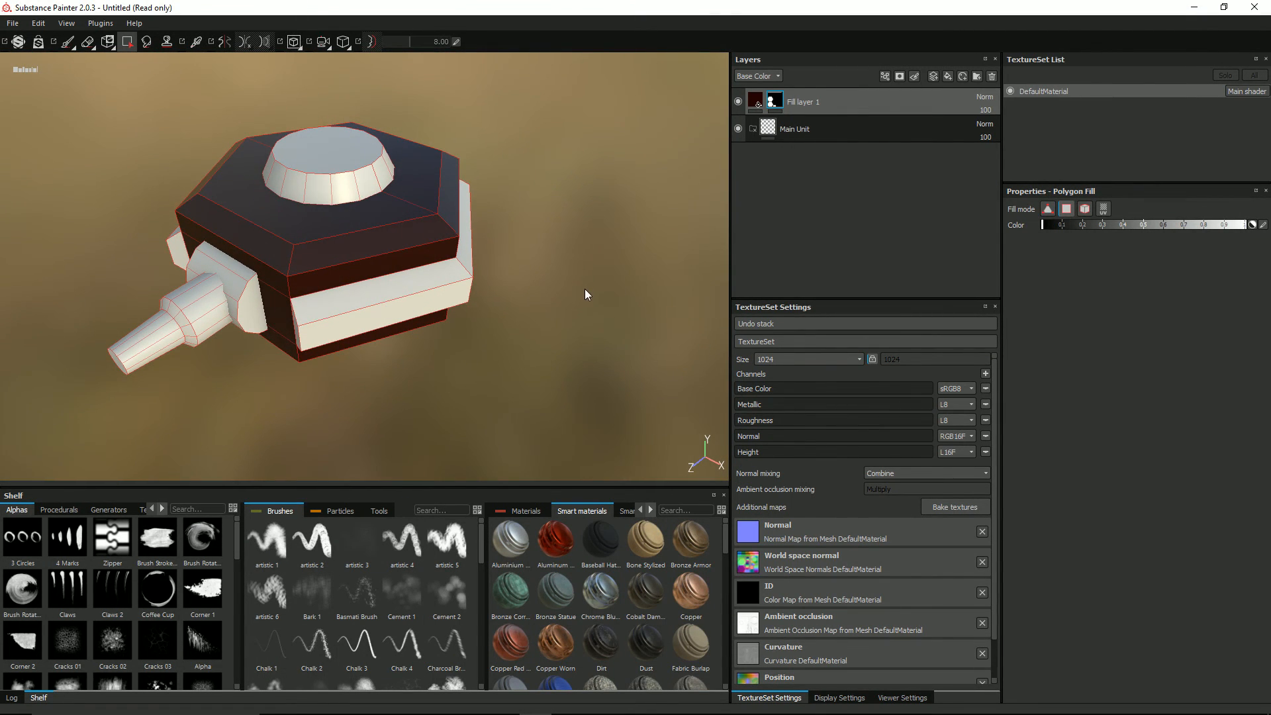
scroll(585, 289, "up", 3)
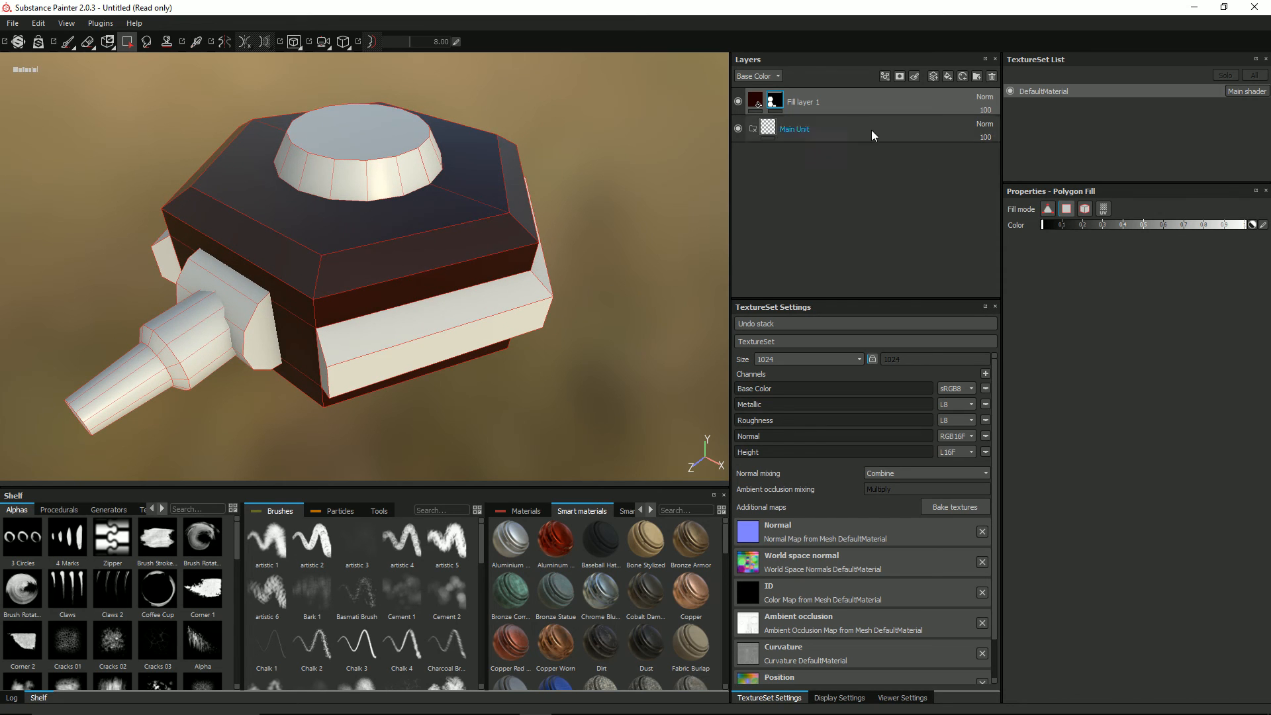
Step: Move the fill layer into the Main Unit folder and add a black mask to the folder
left_click(753, 102)
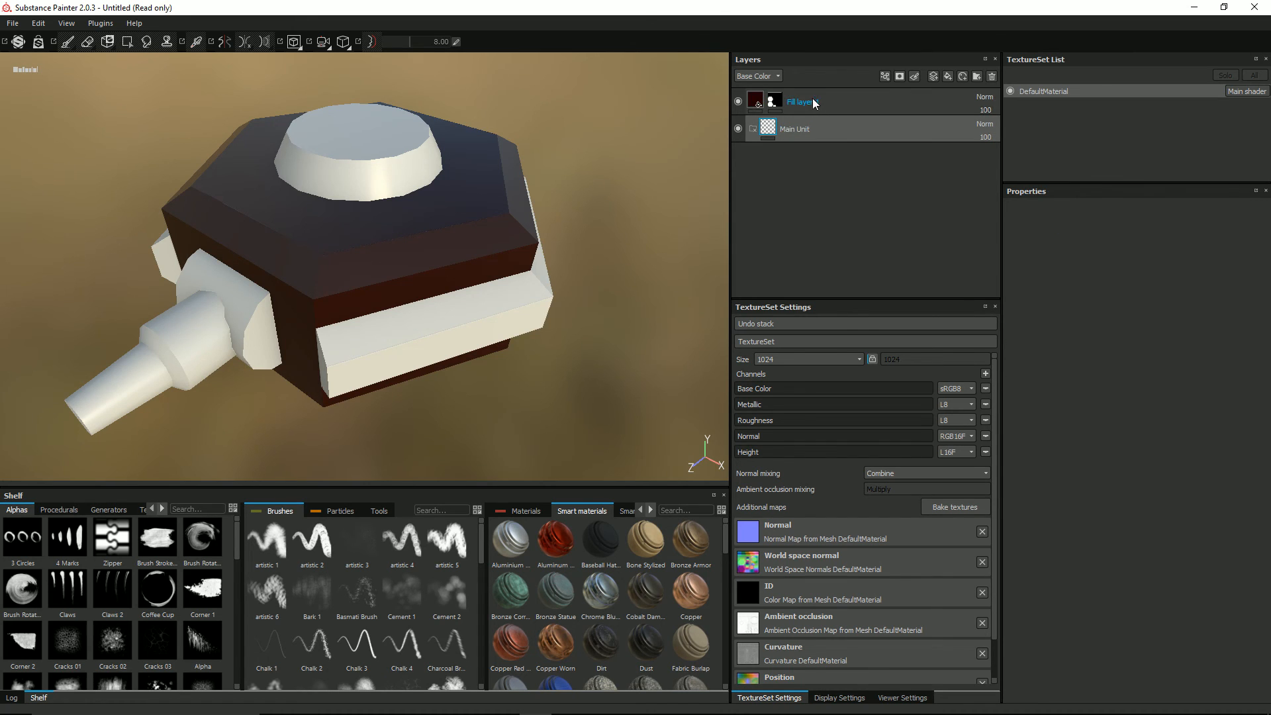
left_click_drag(795, 103, 828, 128)
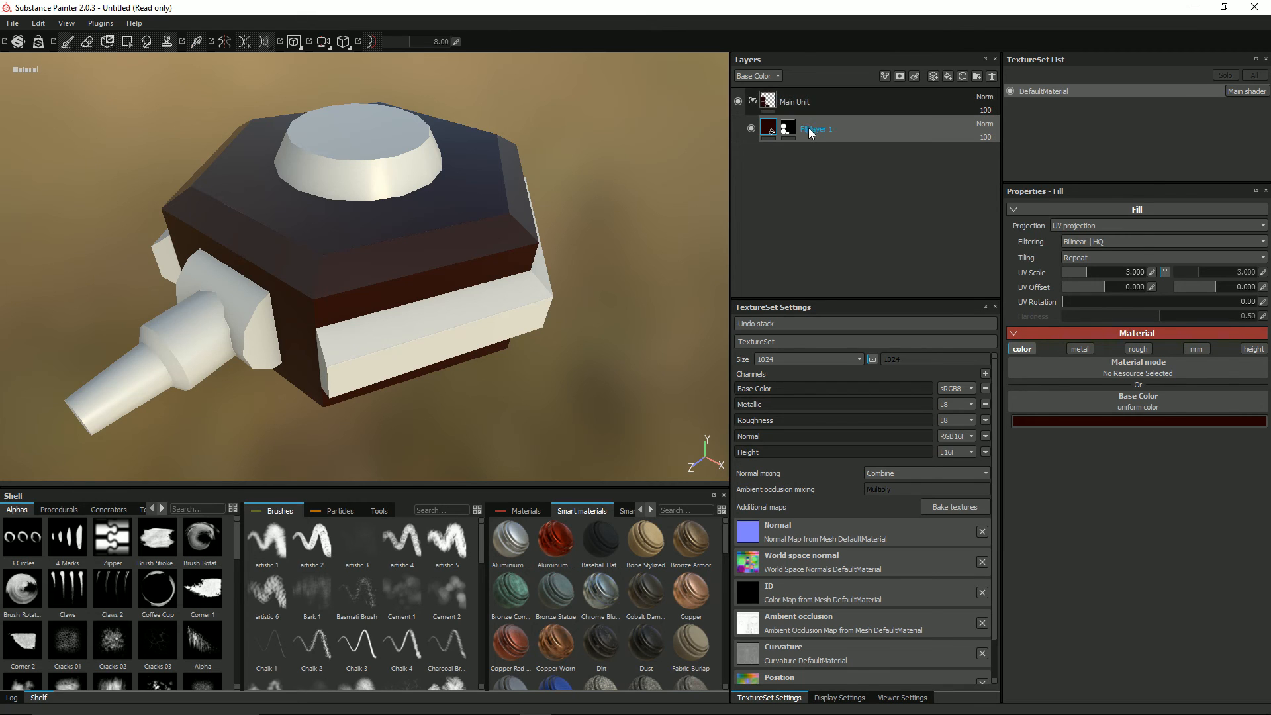
right_click(767, 102)
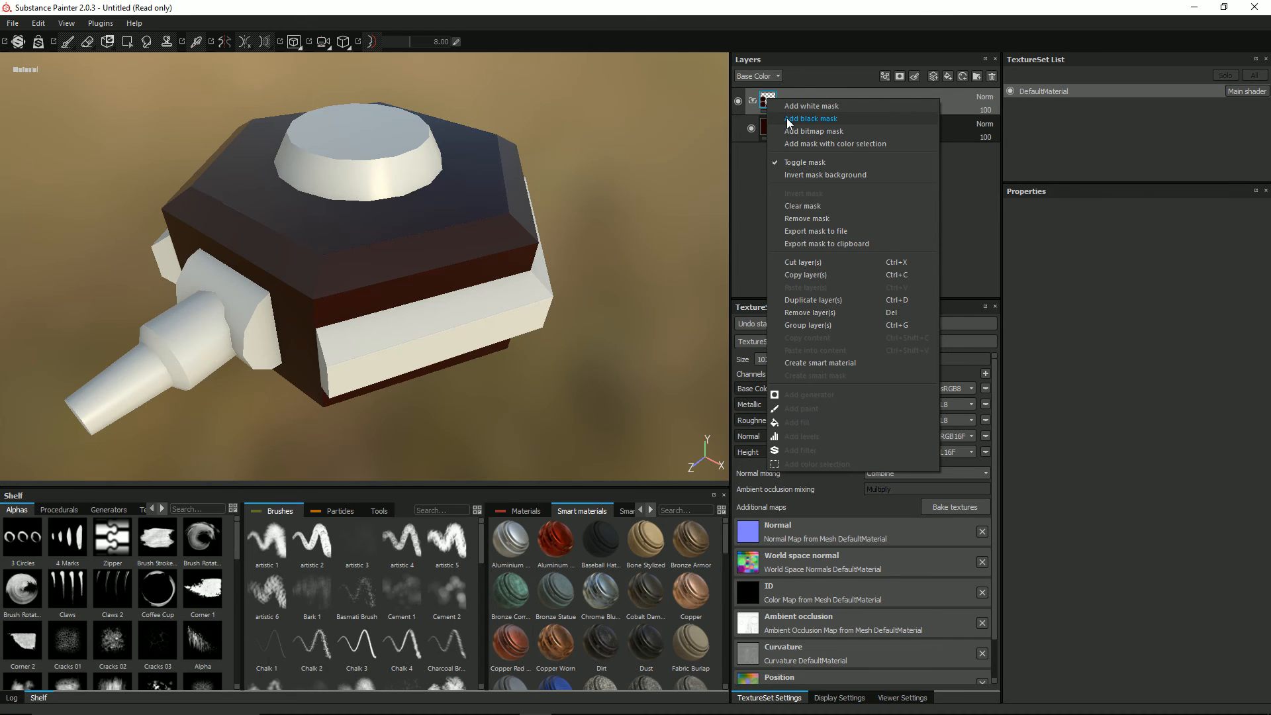
left_click(789, 120)
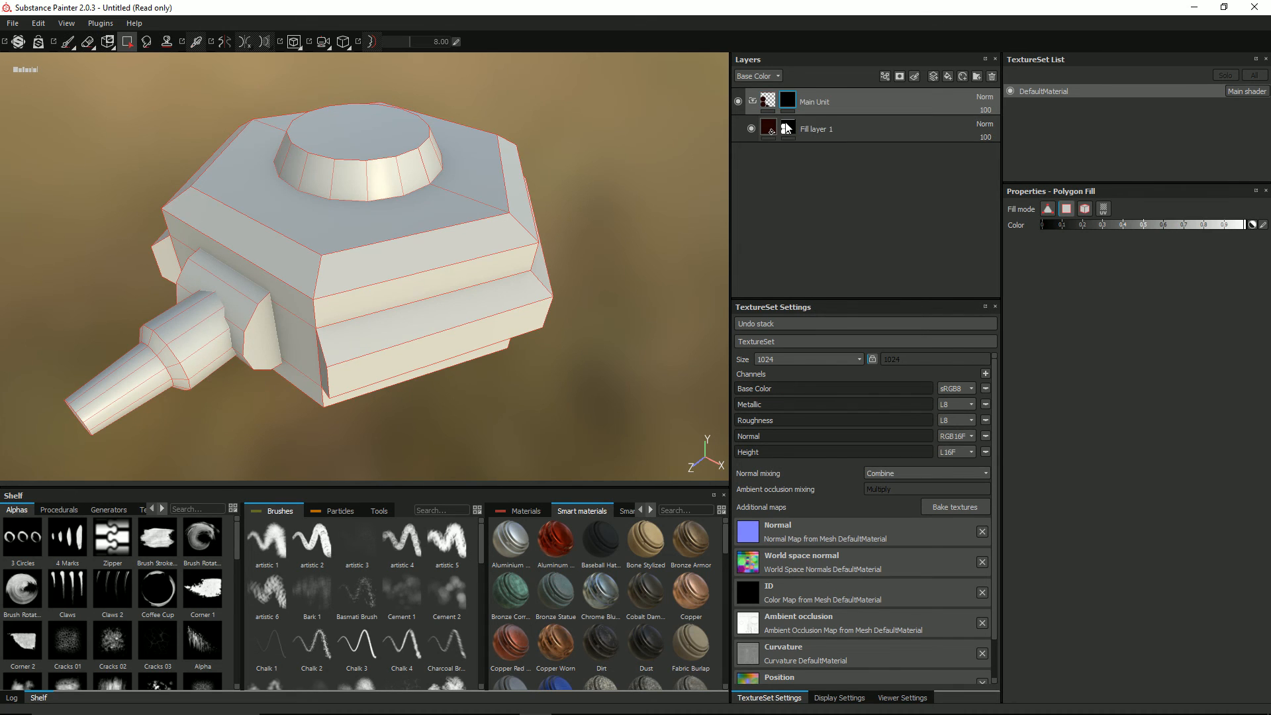
Step: Copy the fill layer's mask into the Main Unit folder's mask and remove the fill layer's own mask
right_click(785, 124)
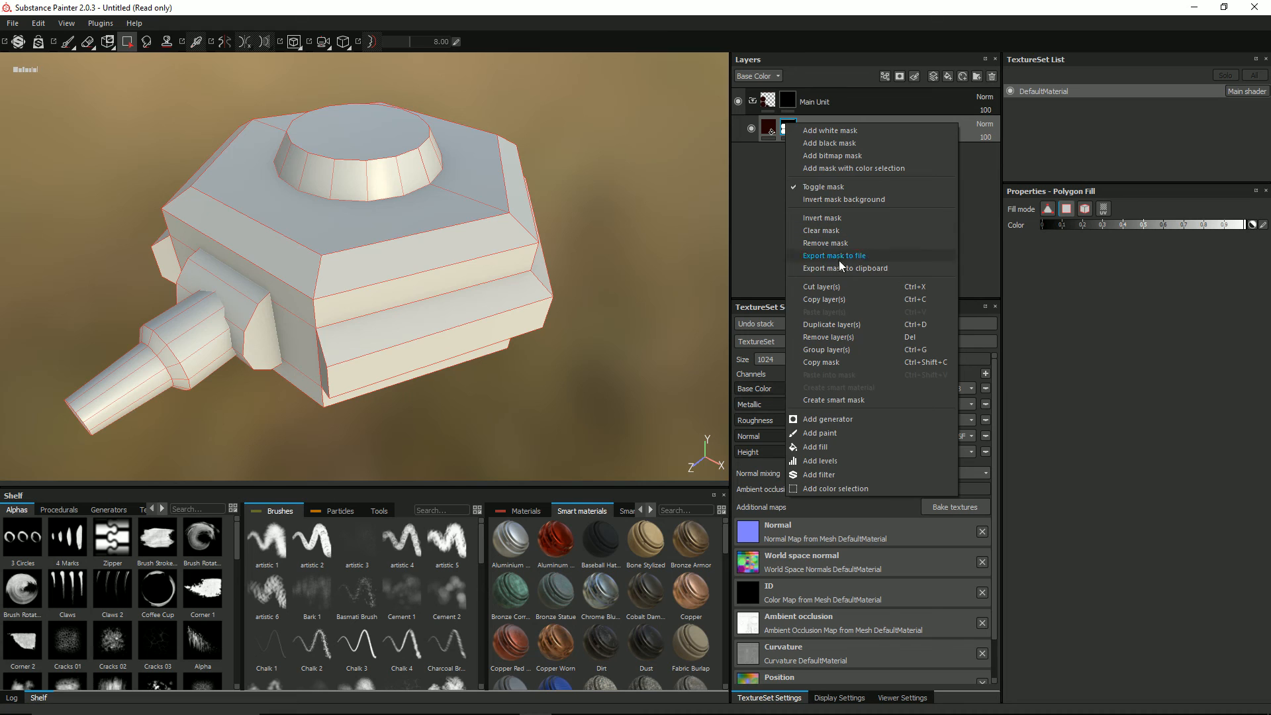
left_click(835, 363)
right_click(788, 103)
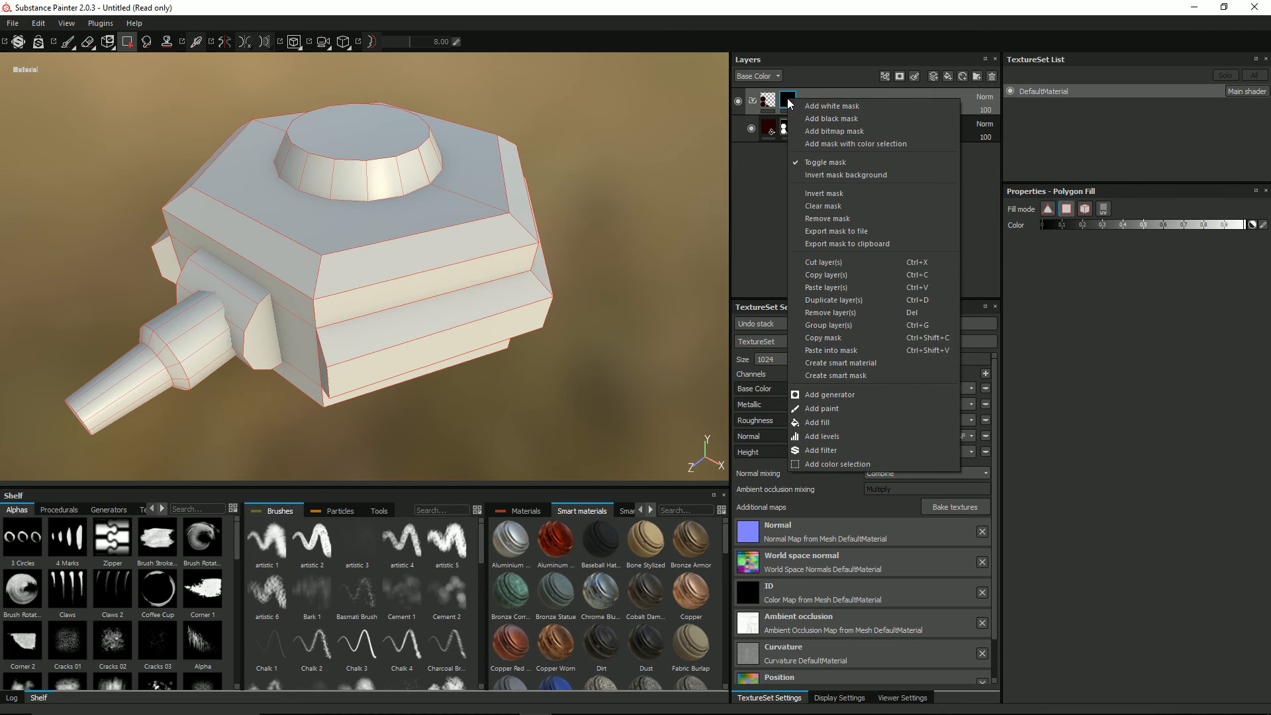
left_click(850, 350)
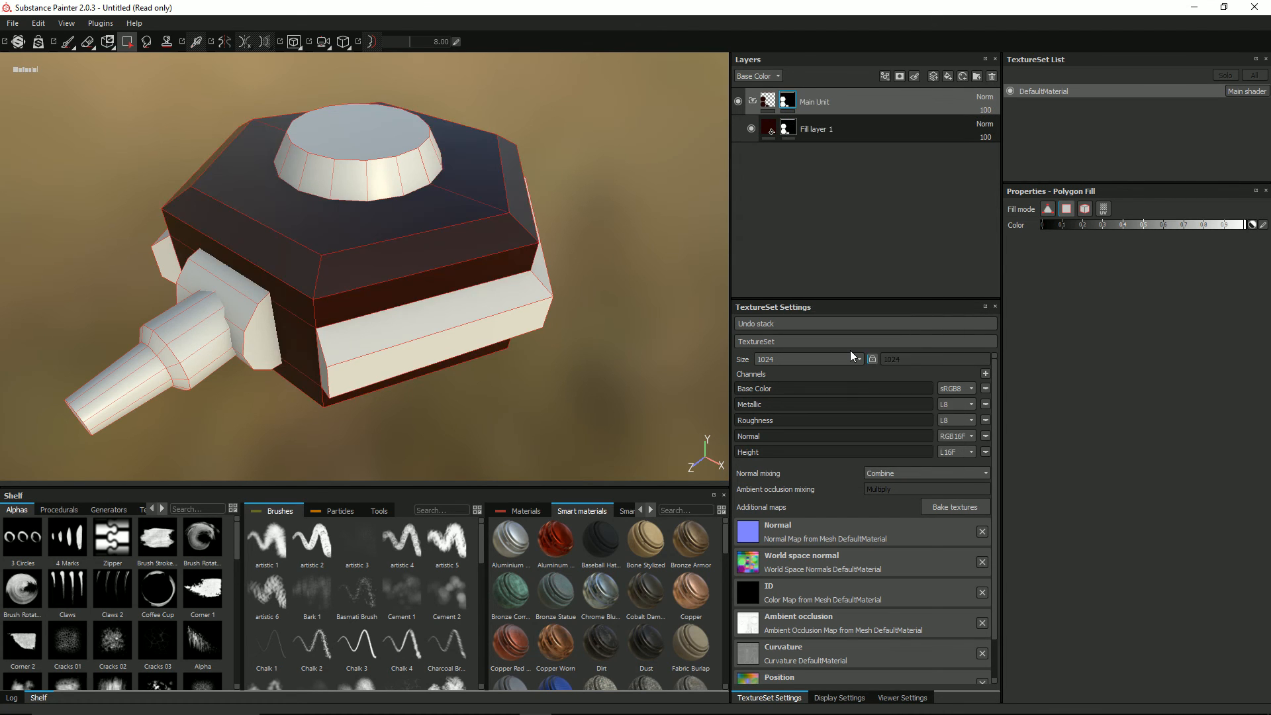
right_click(792, 126)
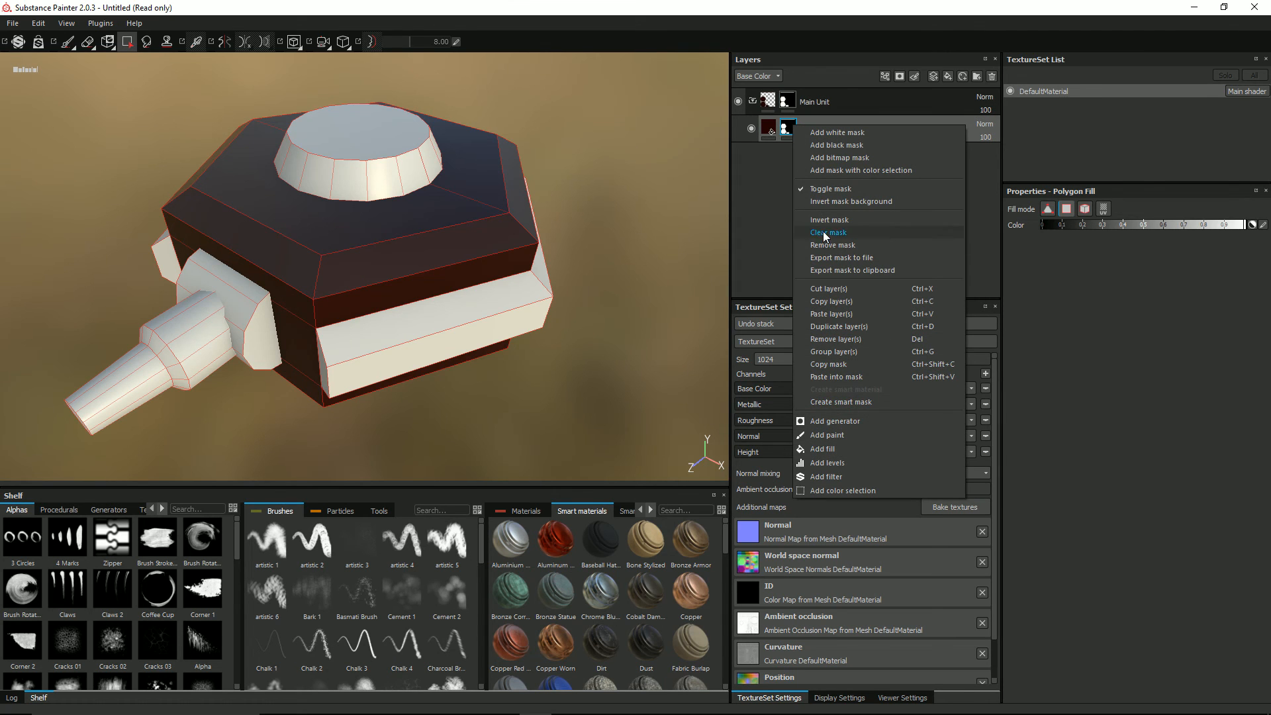
left_click(833, 245)
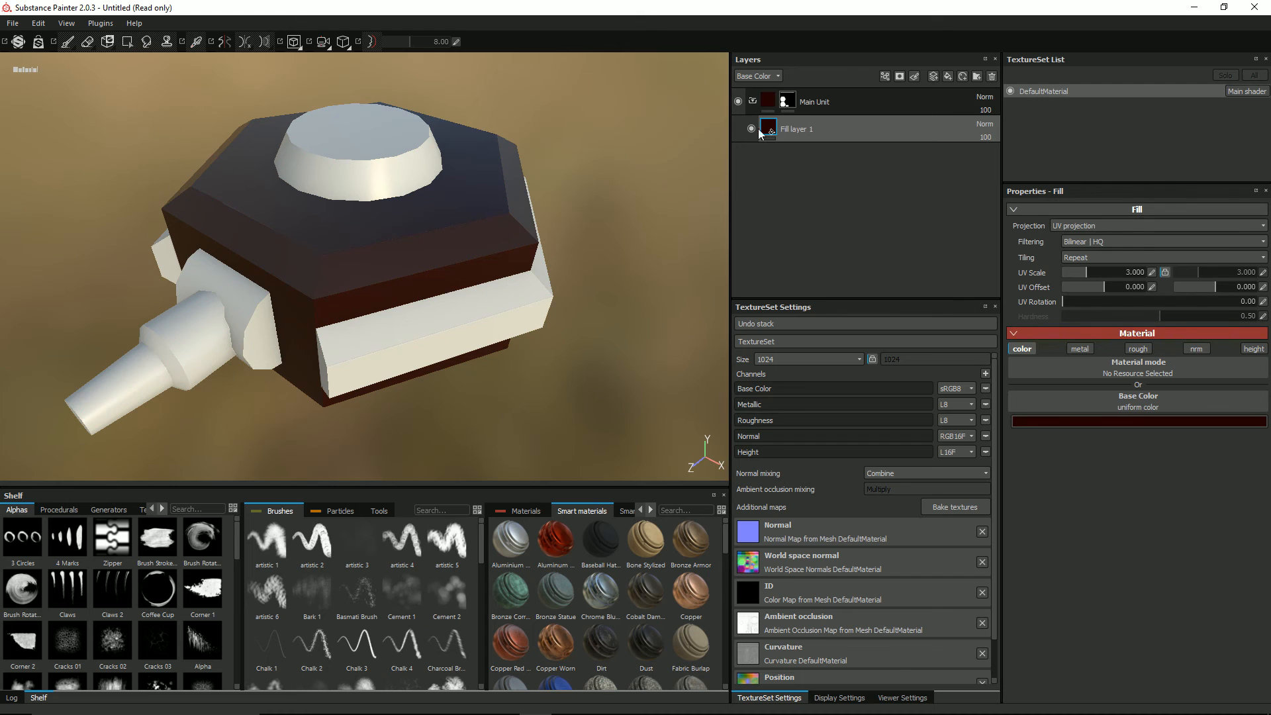
left_click_drag(369, 286, 669, 175, "alt")
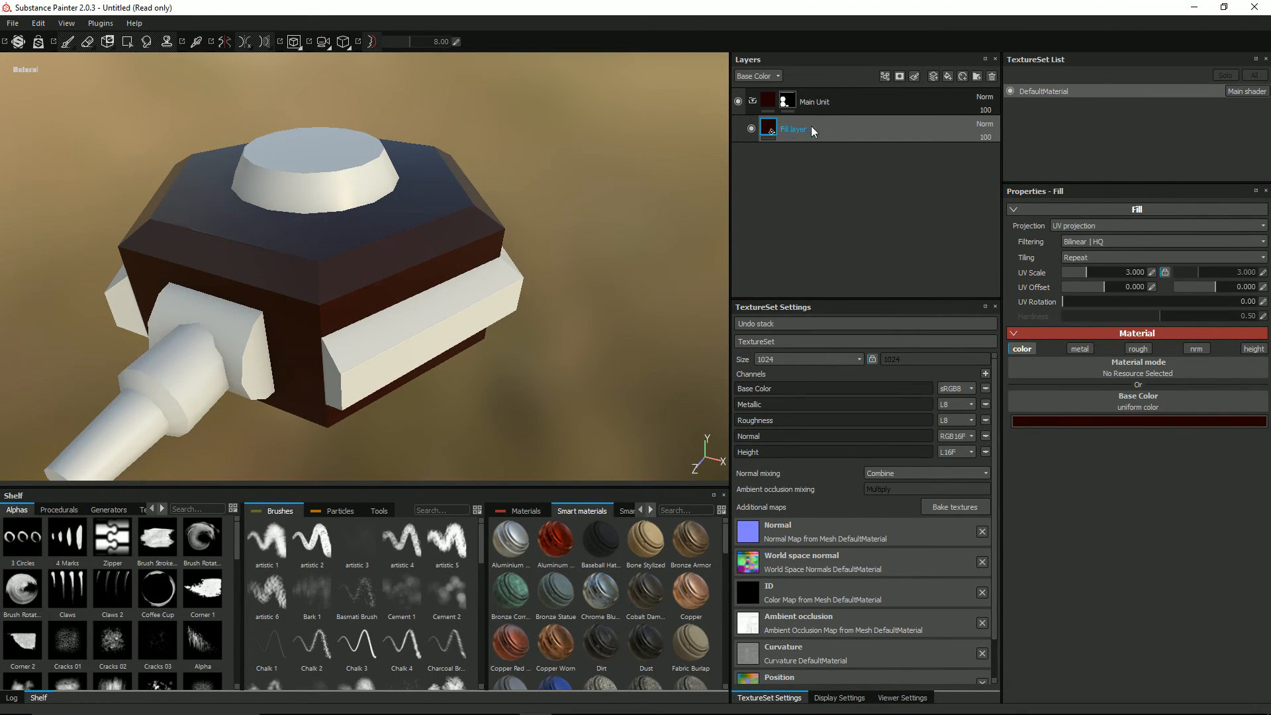
left_click_drag(483, 201, 447, 286, "alt")
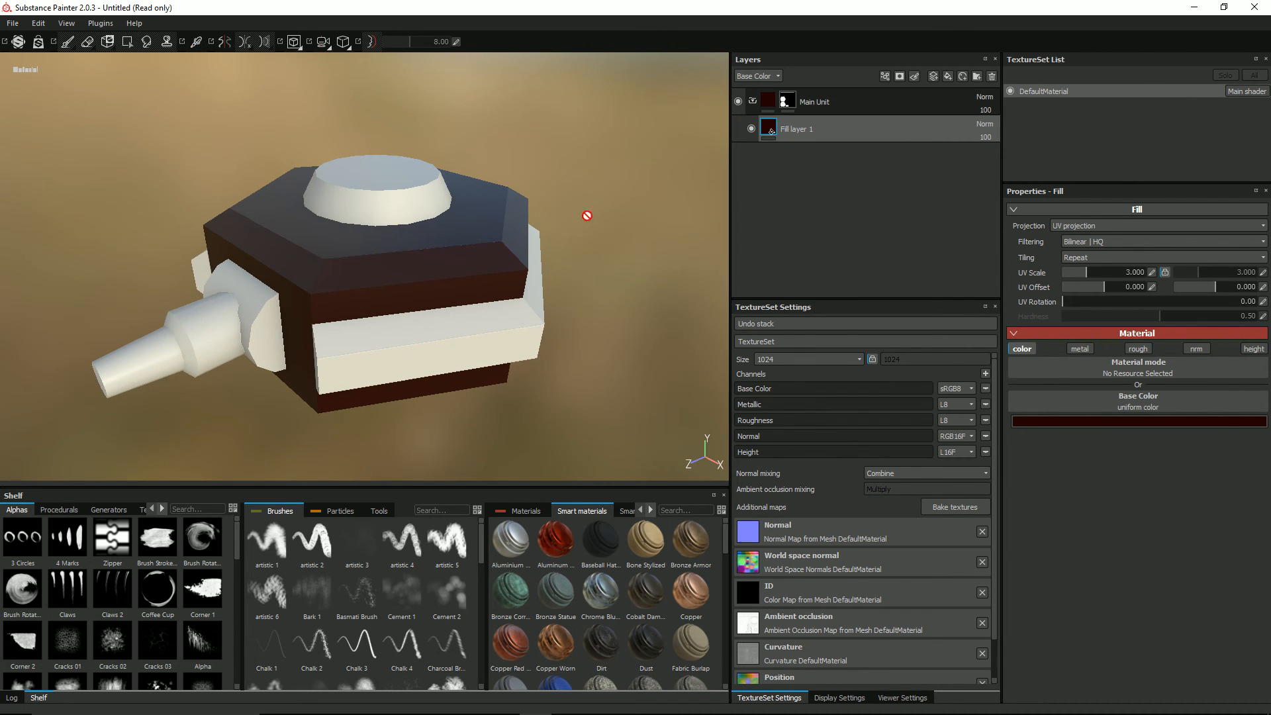
left_click_drag(342, 293, 347, 312, "alt")
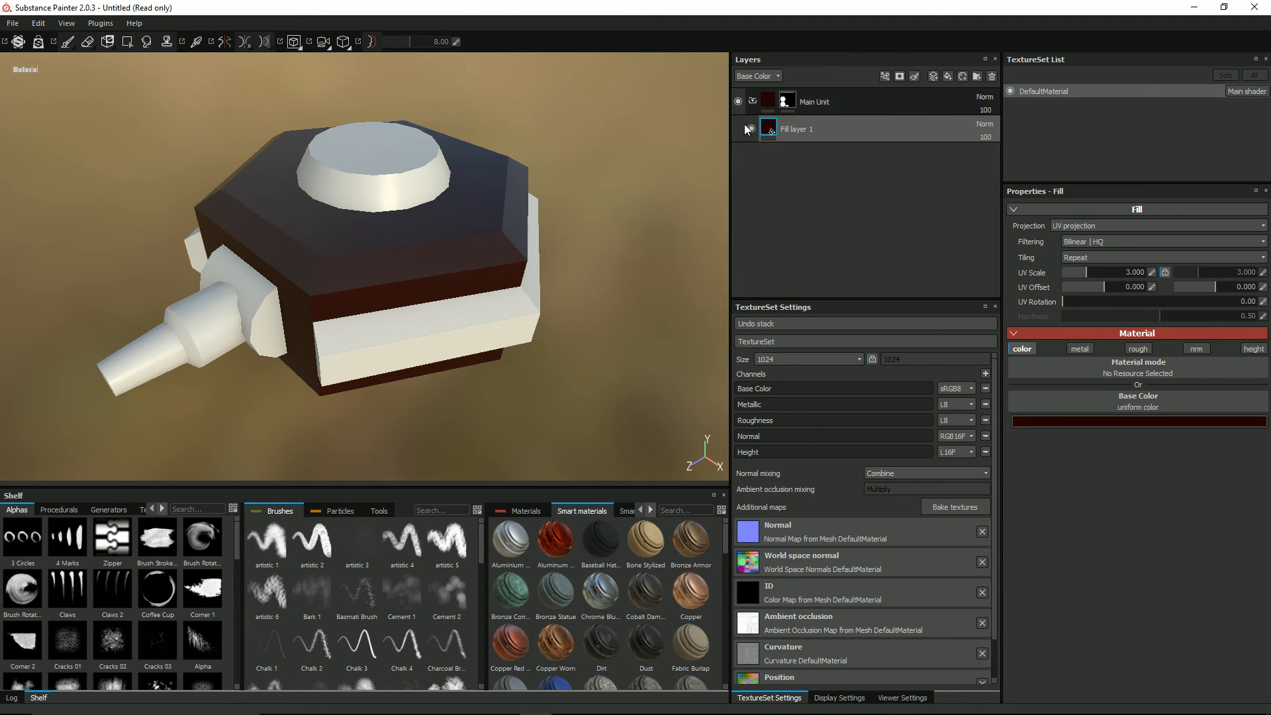
left_click_drag(351, 250, 351, 255, "alt")
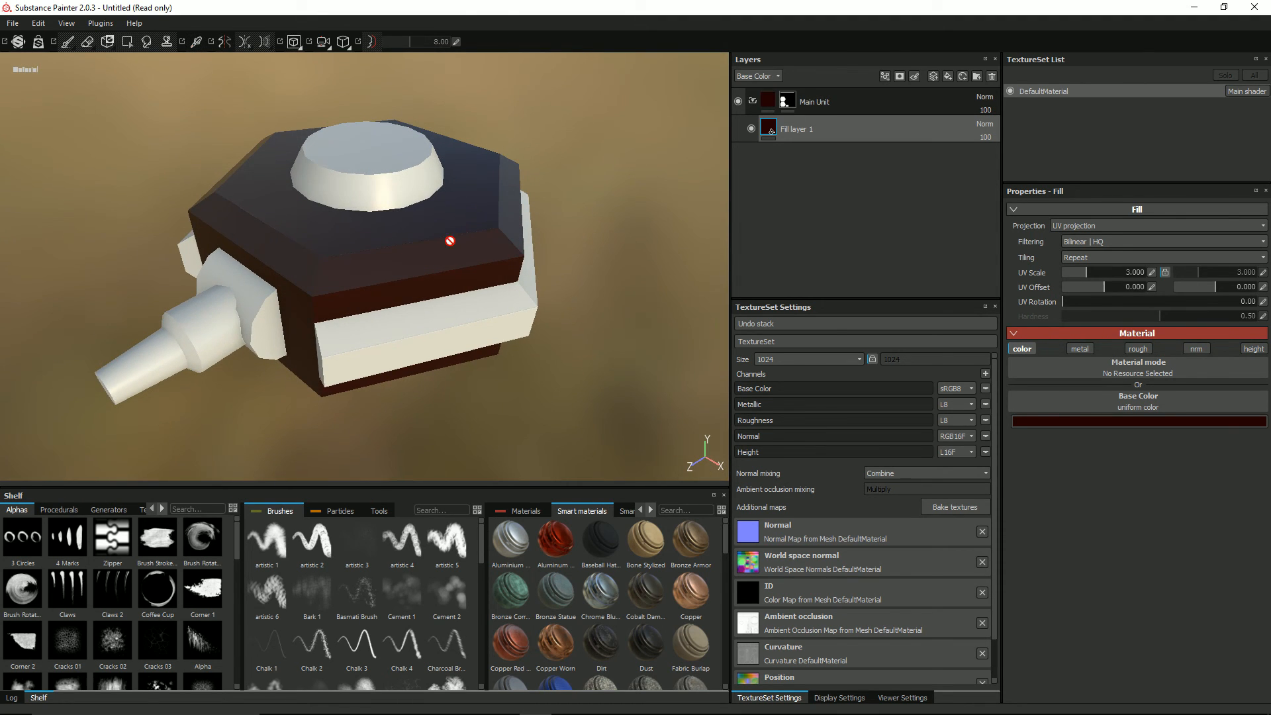
Step: Rename the fill layer inside the Main Unit folder as Base Settings
double_click(796, 130)
type("Ba")
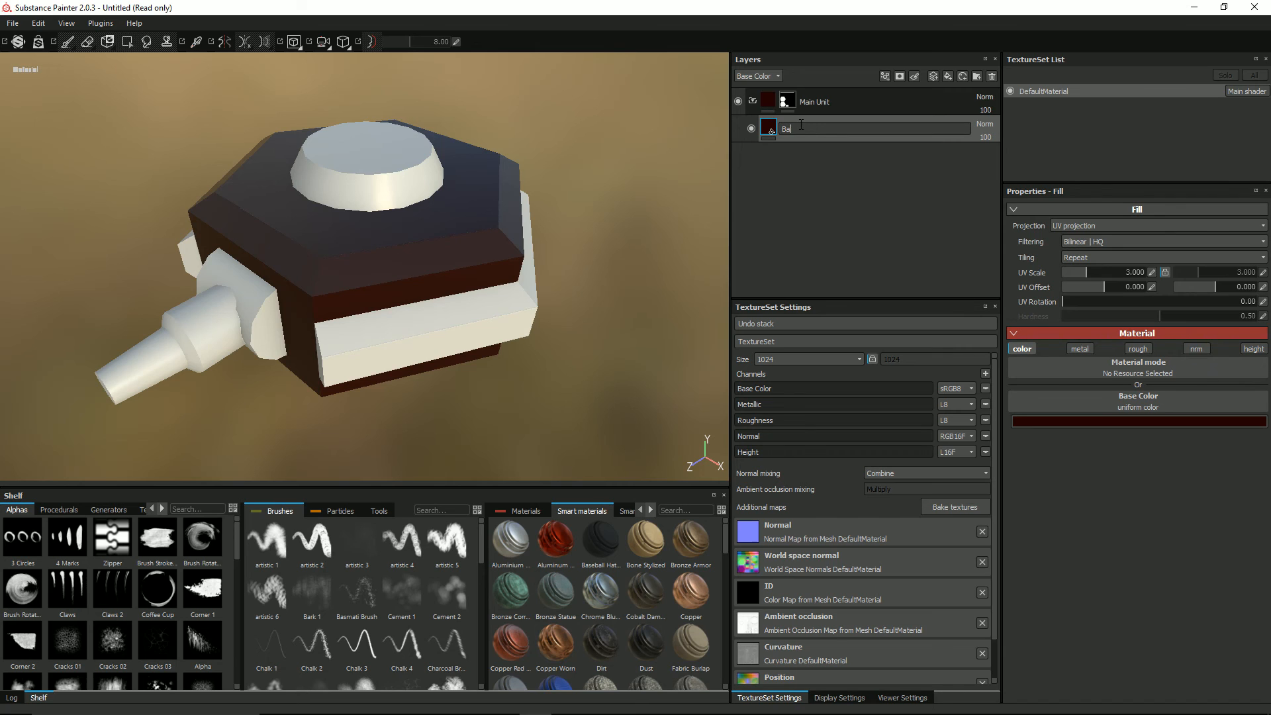
type("se Settings")
key("Return")
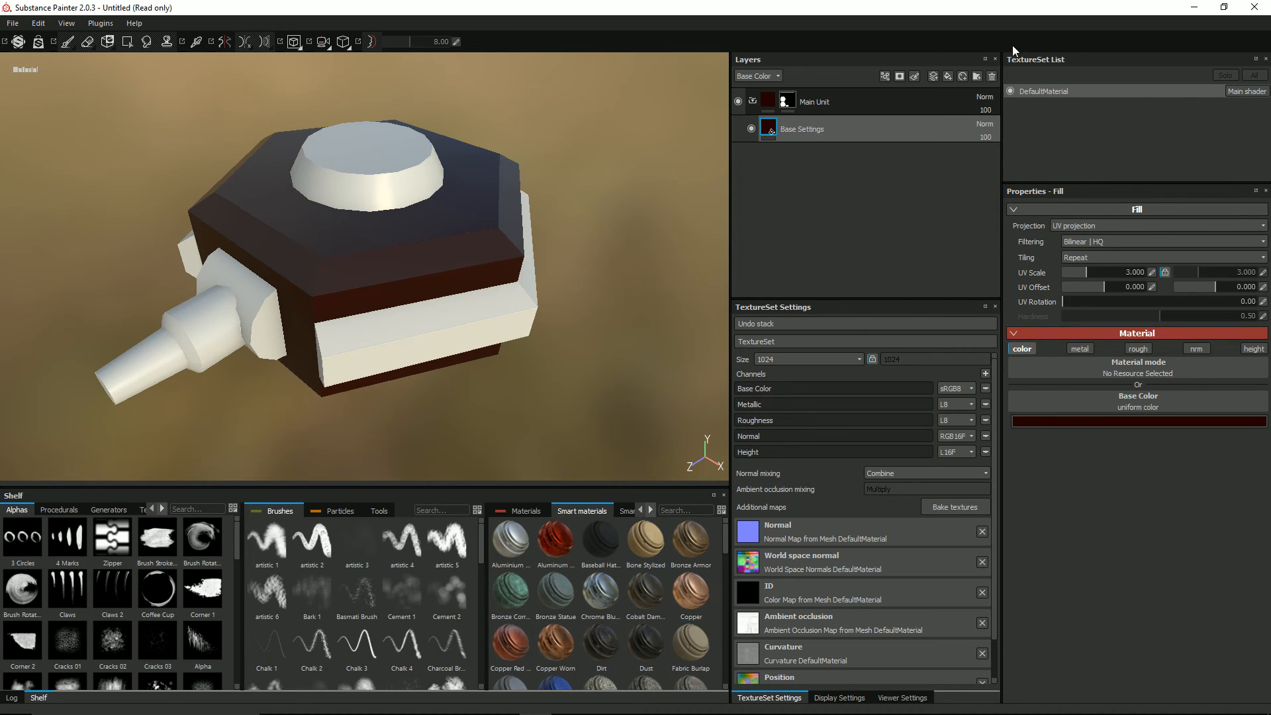
left_click(1138, 349)
left_click_drag(1083, 466, 1108, 467)
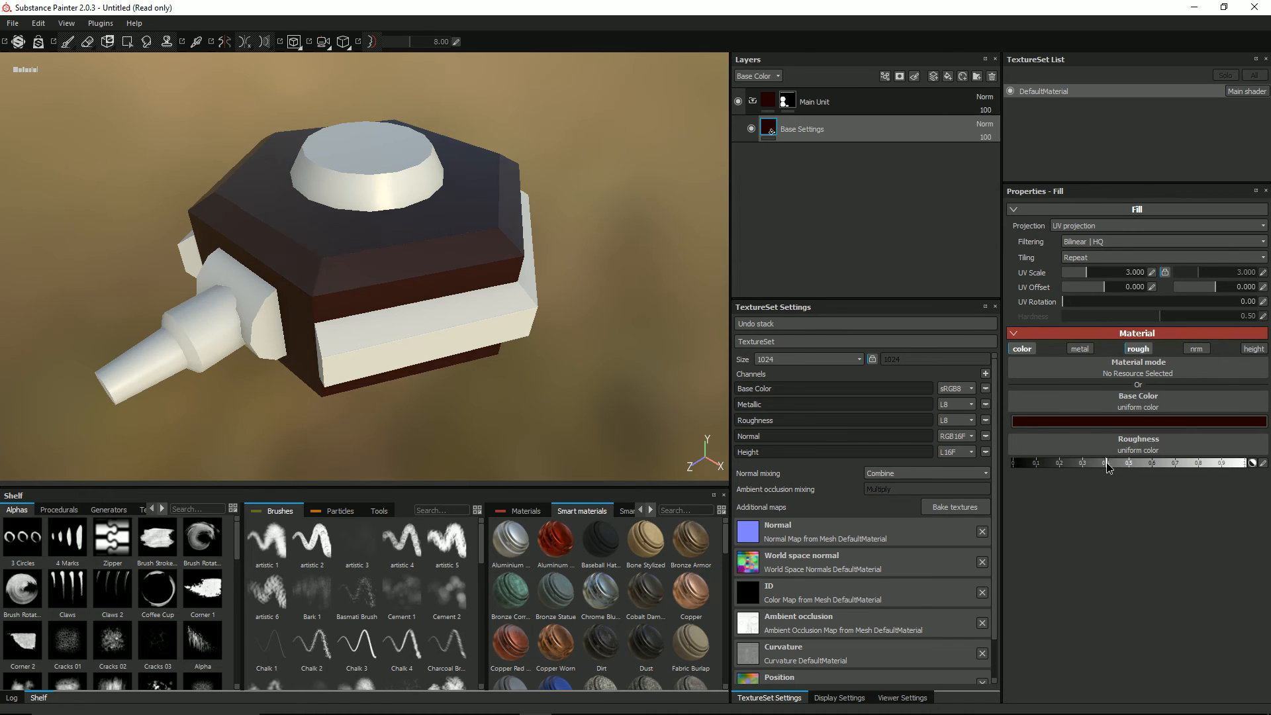
left_click(1123, 451)
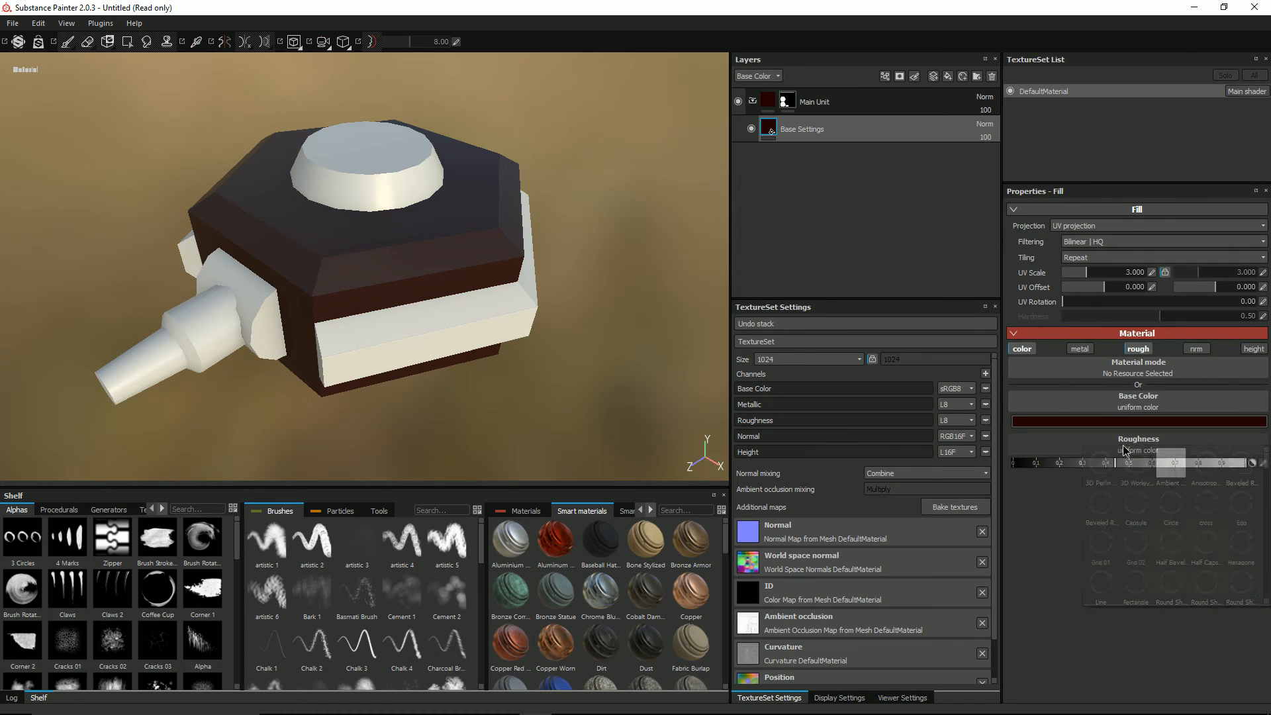
key("Escape")
left_click_drag(554, 366, 567, 343, "alt")
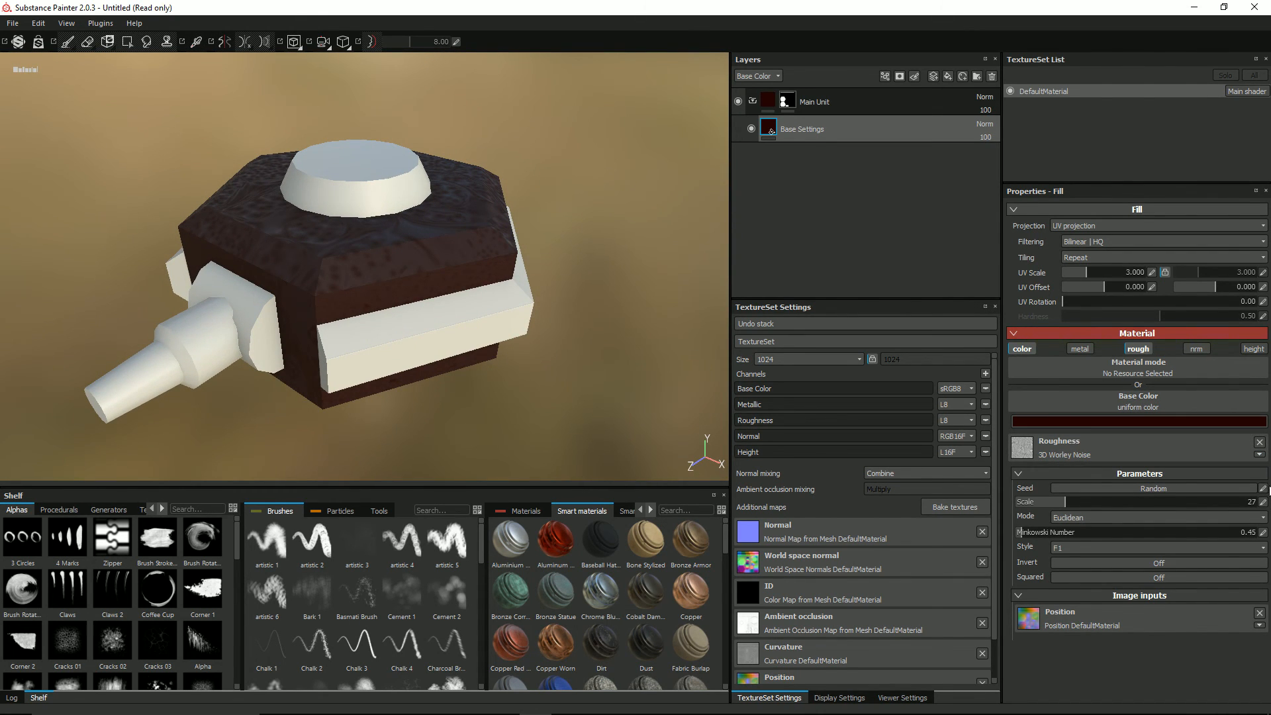
left_click(1138, 350)
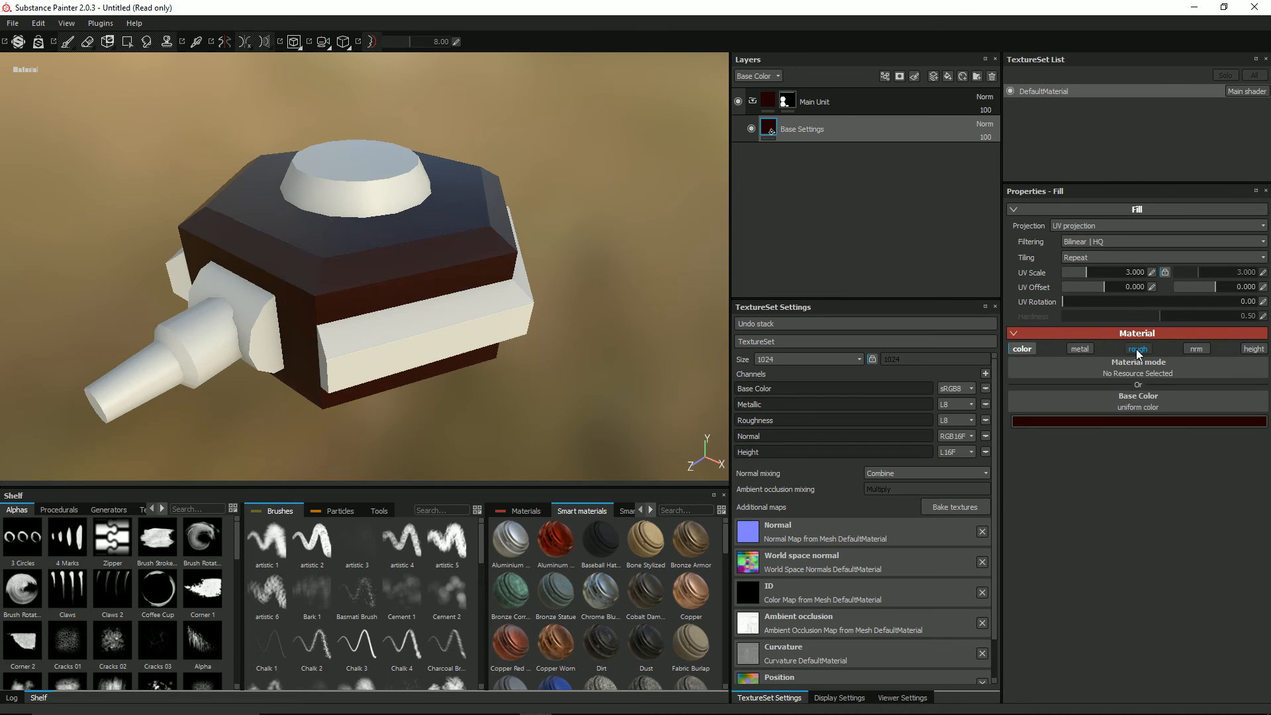
Step: Enable the roughness channel on the Base Settings layer and set its uniform roughness to about 0.76
left_click(1137, 350)
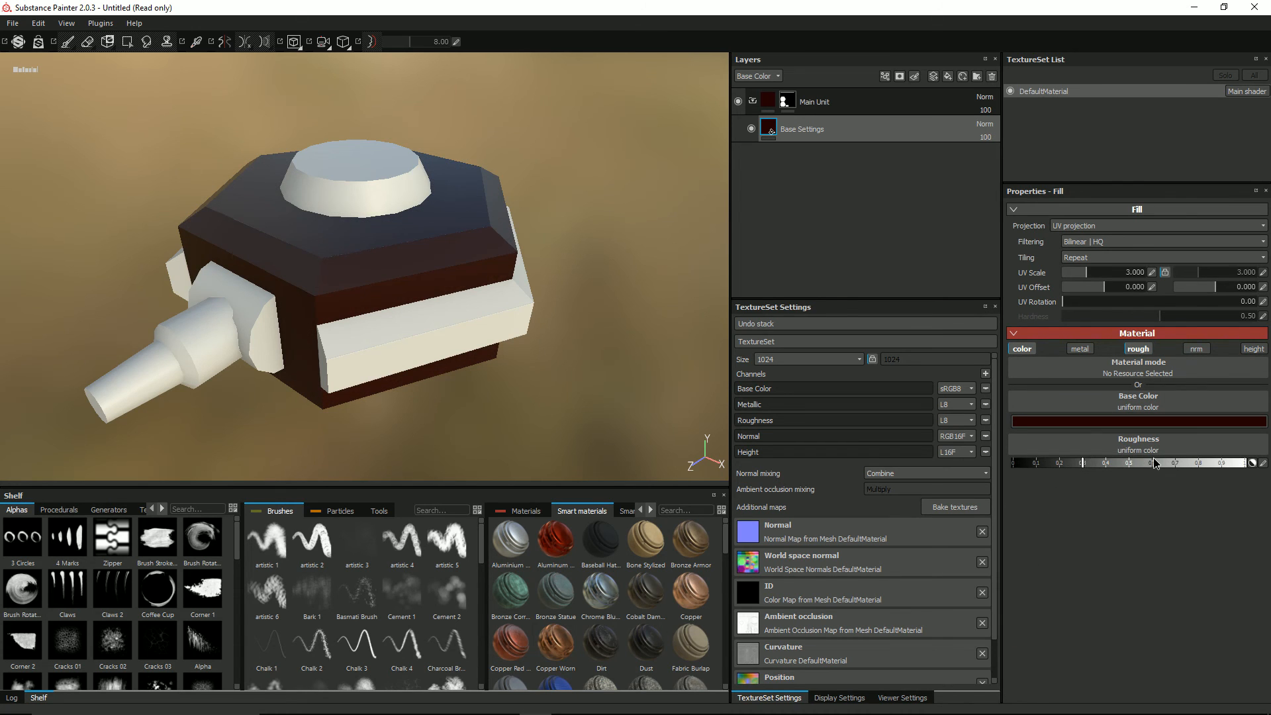
left_click_drag(1154, 463, 1191, 466)
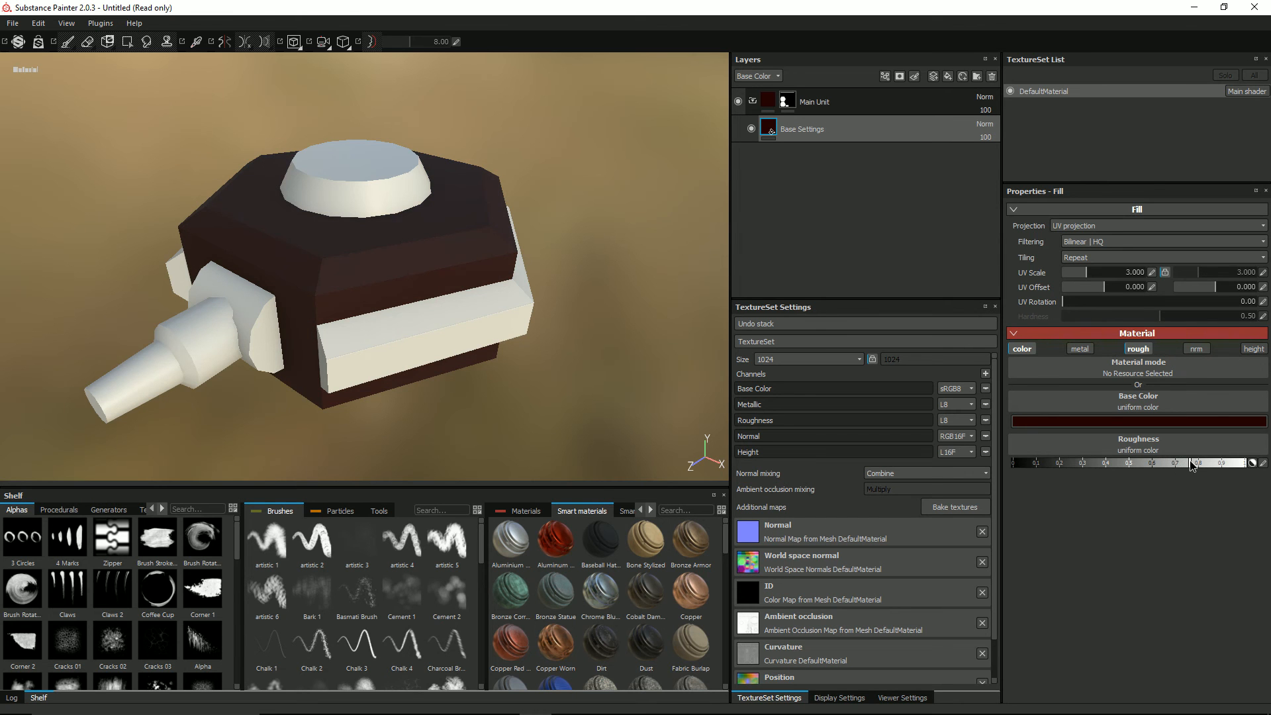
mouse_move(533, 272)
left_mouse_down("alt")
mouse_move(505, 256)
mouse_move(580, 258)
mouse_move(532, 265)
mouse_move(523, 280)
left_mouse_up("alt")
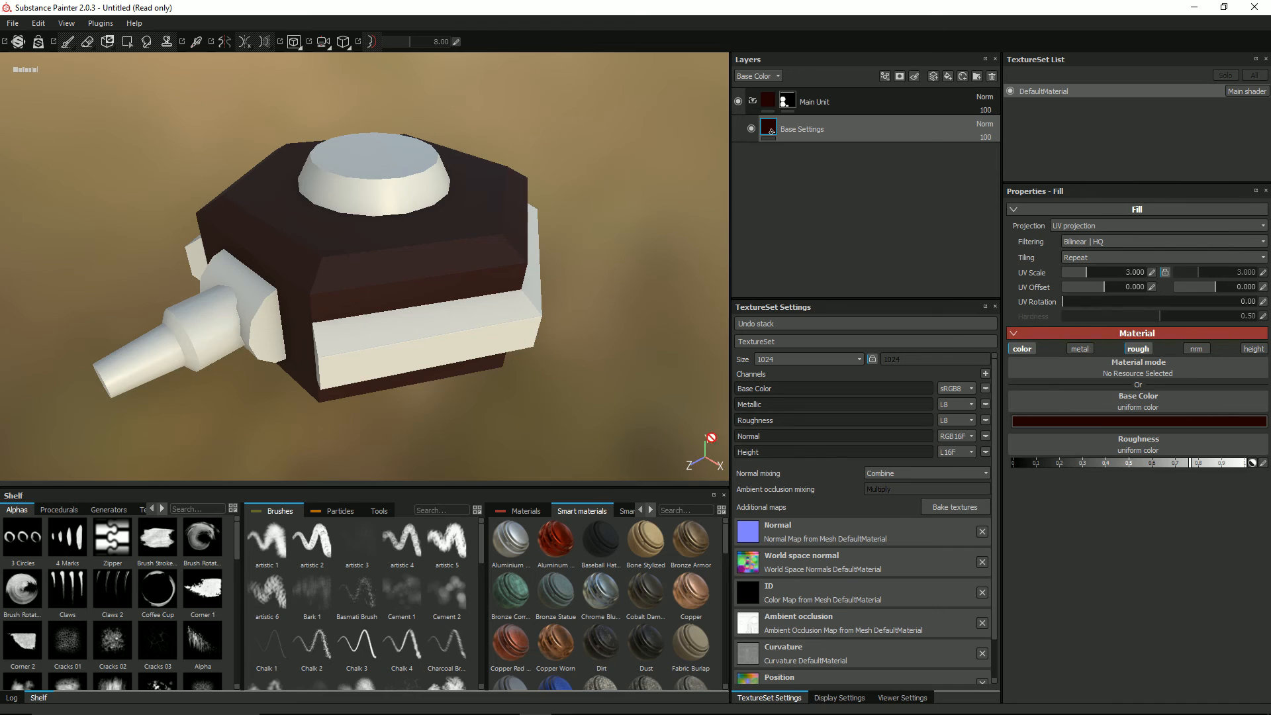
Step: Enable the height channel on the Base Settings layer and assign the BnW Spots 1 texture to it
left_click(1253, 349)
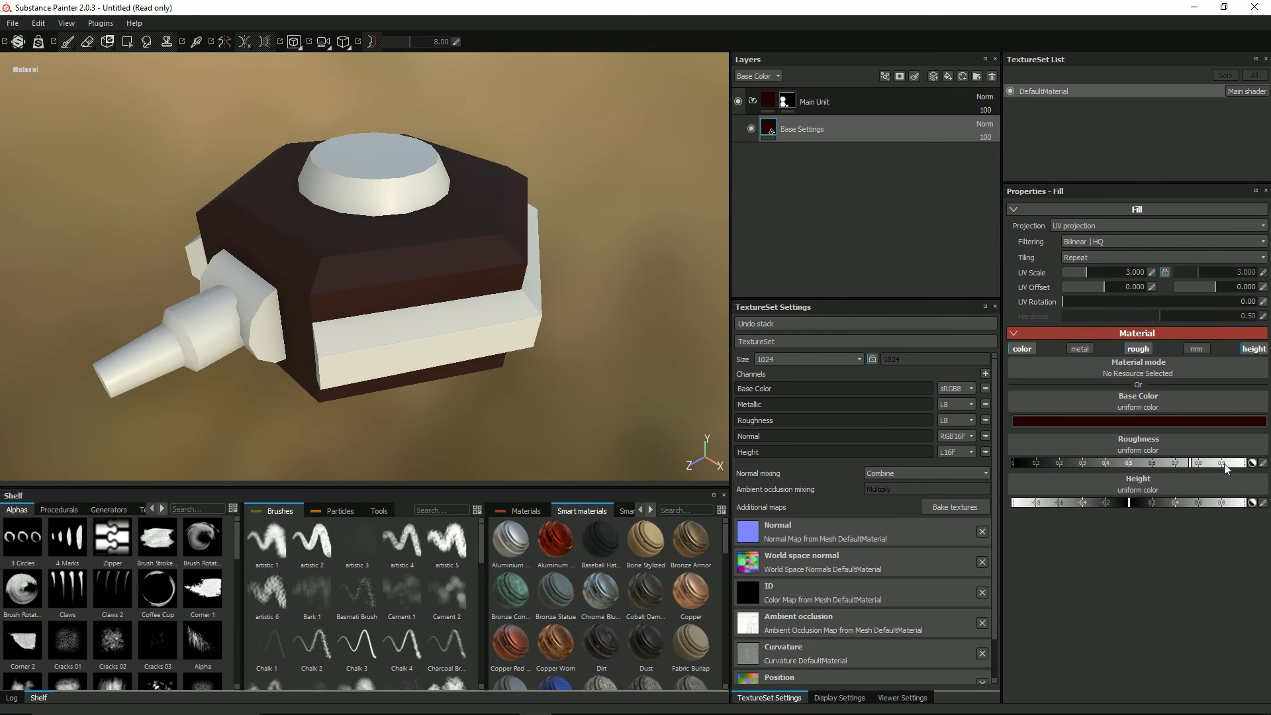
left_click(1158, 488)
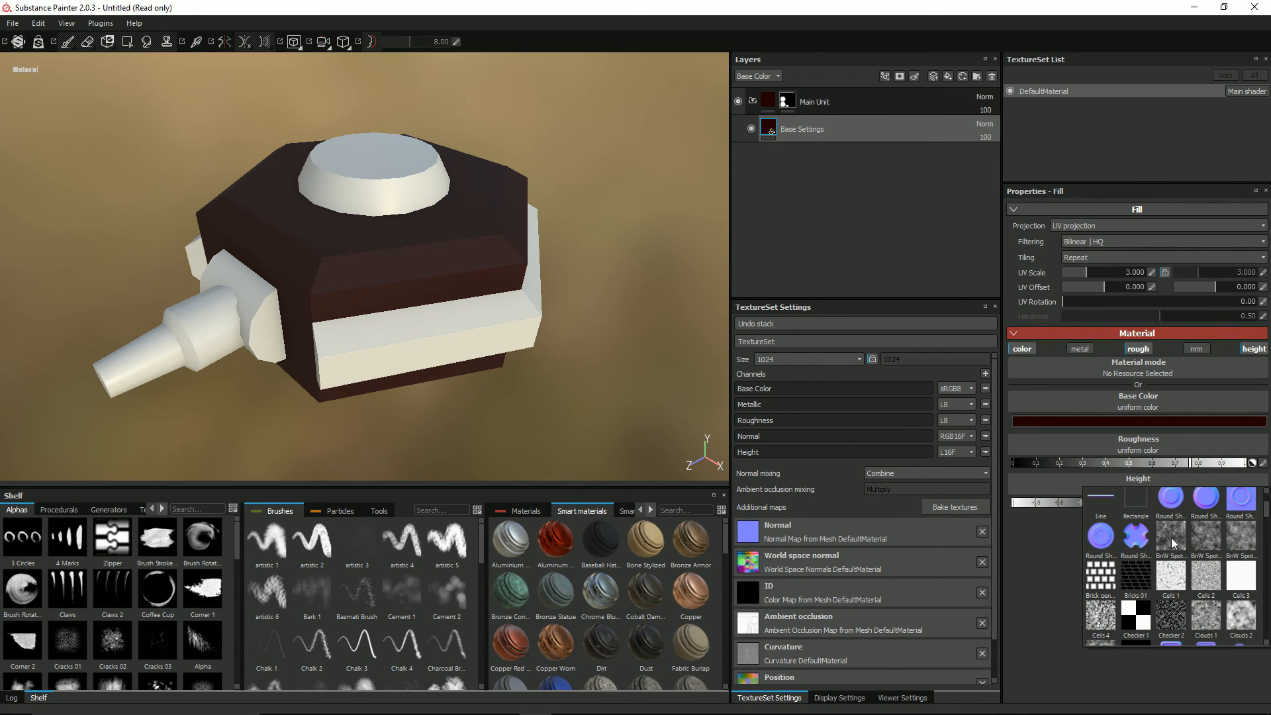
left_click(1172, 543)
left_click_drag(487, 355, 562, 295, "alt")
Step: Set the Base Settings layer's projection to Tri-planar projection
left_click(1079, 227)
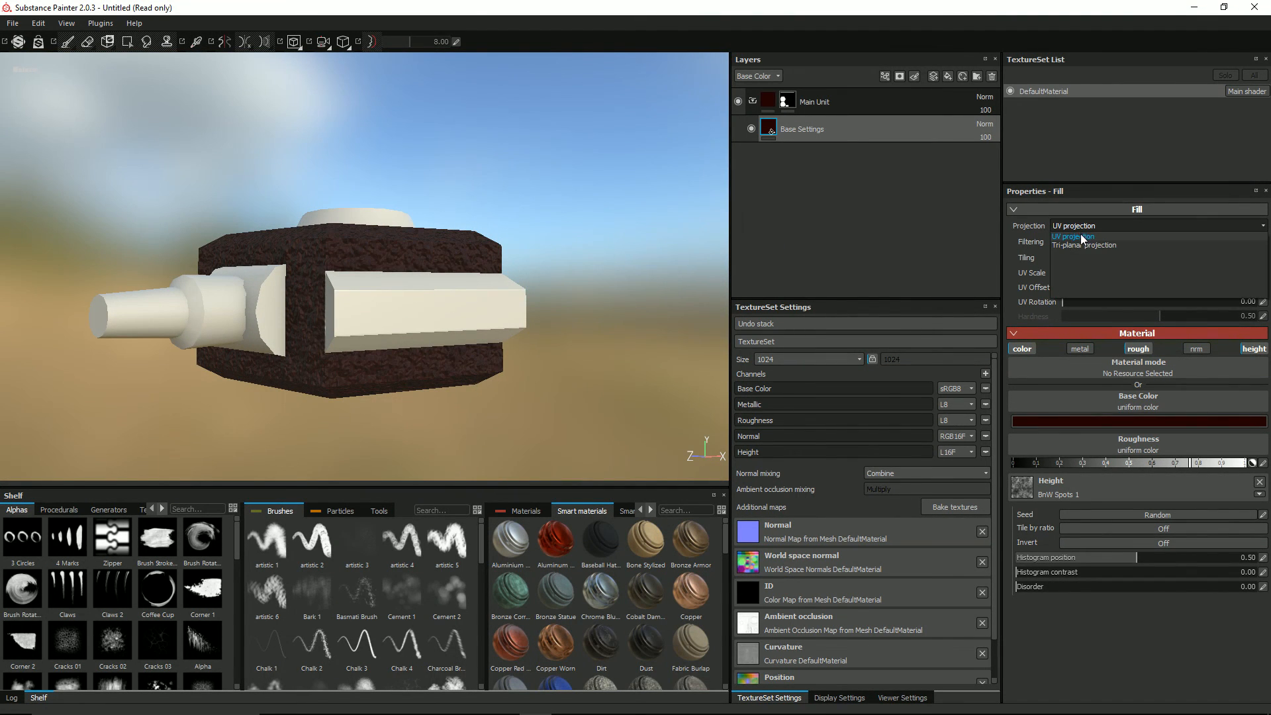
left_click(1084, 244)
left_click_drag(641, 250, 502, 369, "alt")
scroll(537, 306, "up", 5)
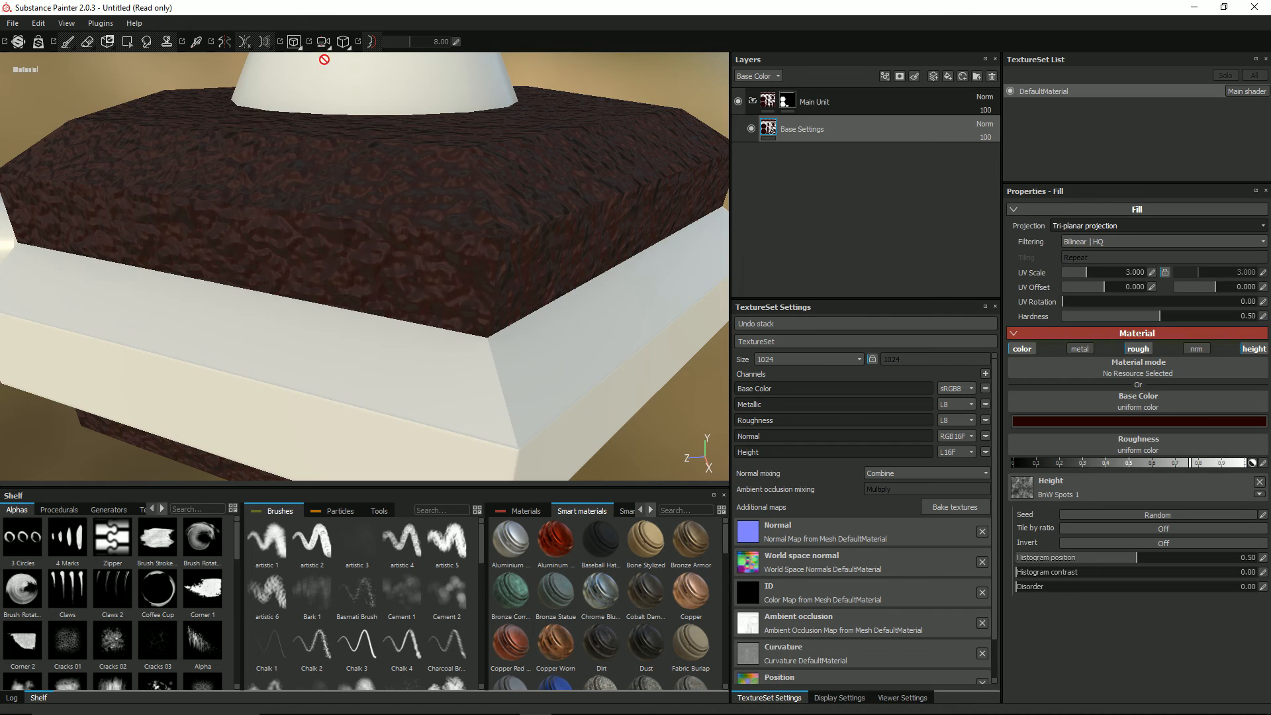
Step: Show the Height channel in the layer stack and lower the Base Settings layer's height opacity to 4
left_click(765, 77)
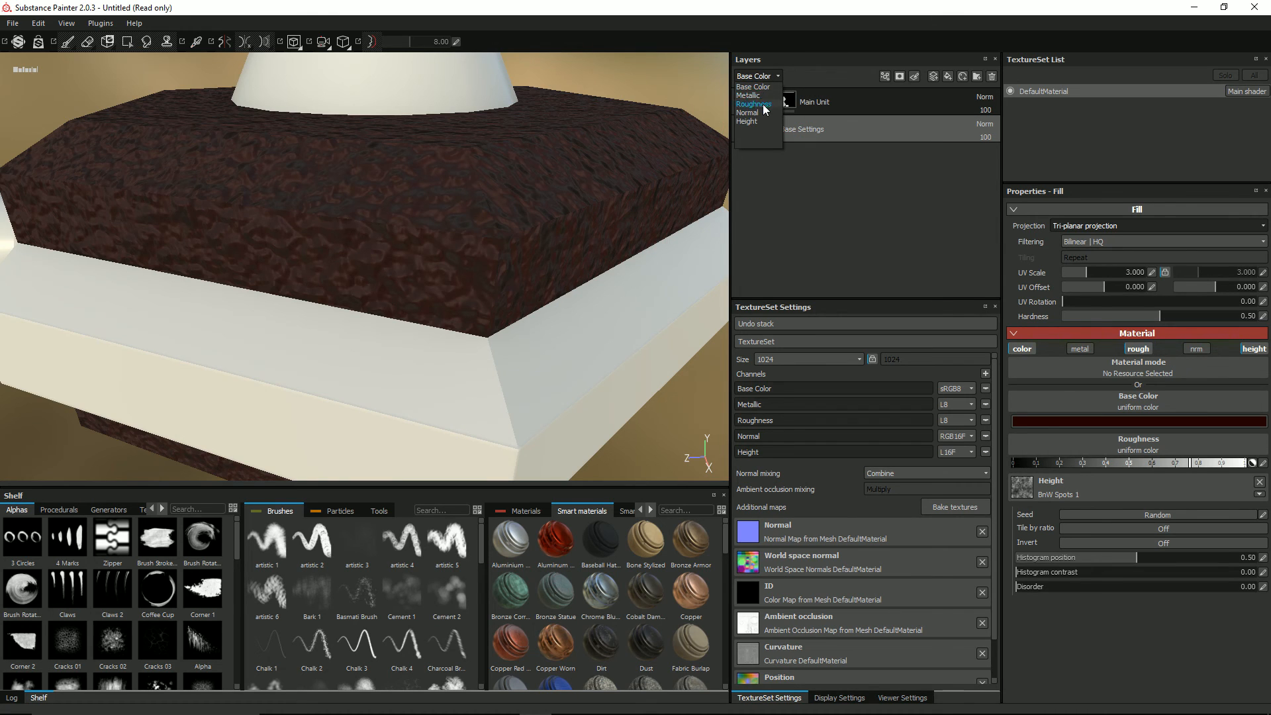
left_click(759, 121)
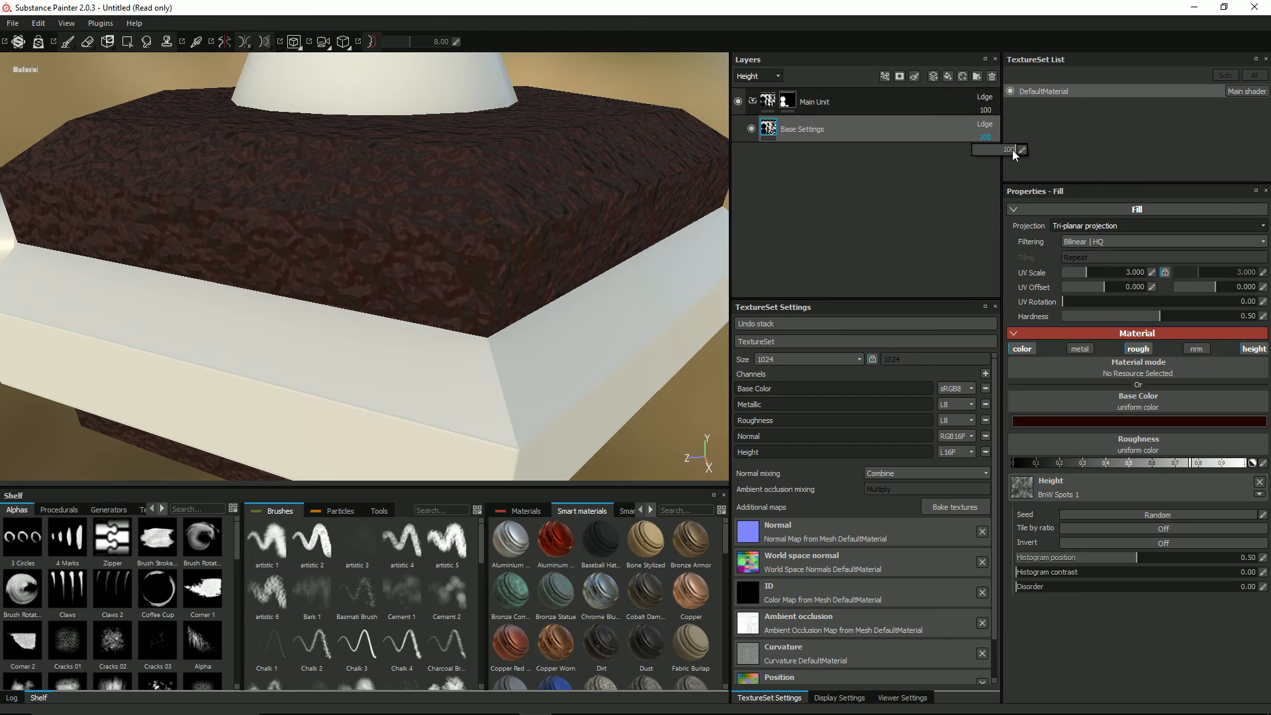
left_click_drag(1012, 155, 977, 154)
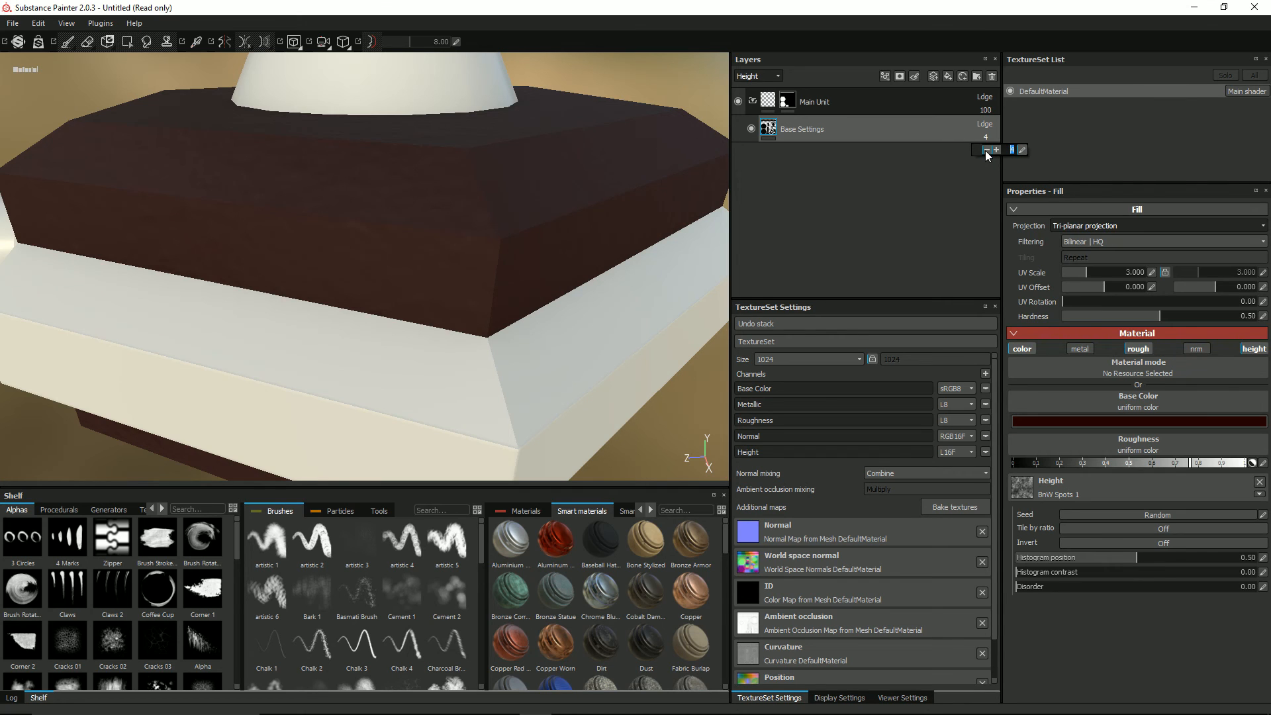
Step: Set the UV scale of the Base Settings layer to 8 and check the finer surface grain on the gun head
left_click_drag(1081, 272, 1133, 273)
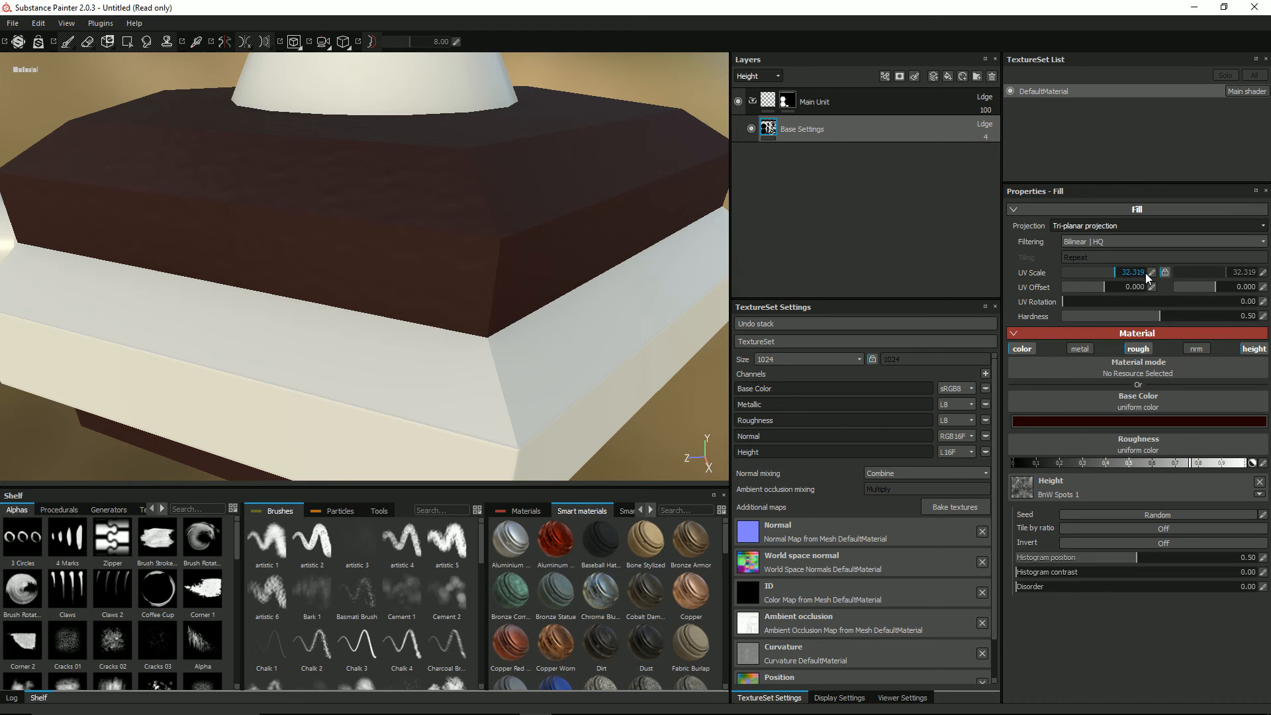
left_click(1151, 272)
type("8")
key("Return")
scroll(331, 242, "down", 3)
left_click_drag(334, 237, 321, 321, "alt")
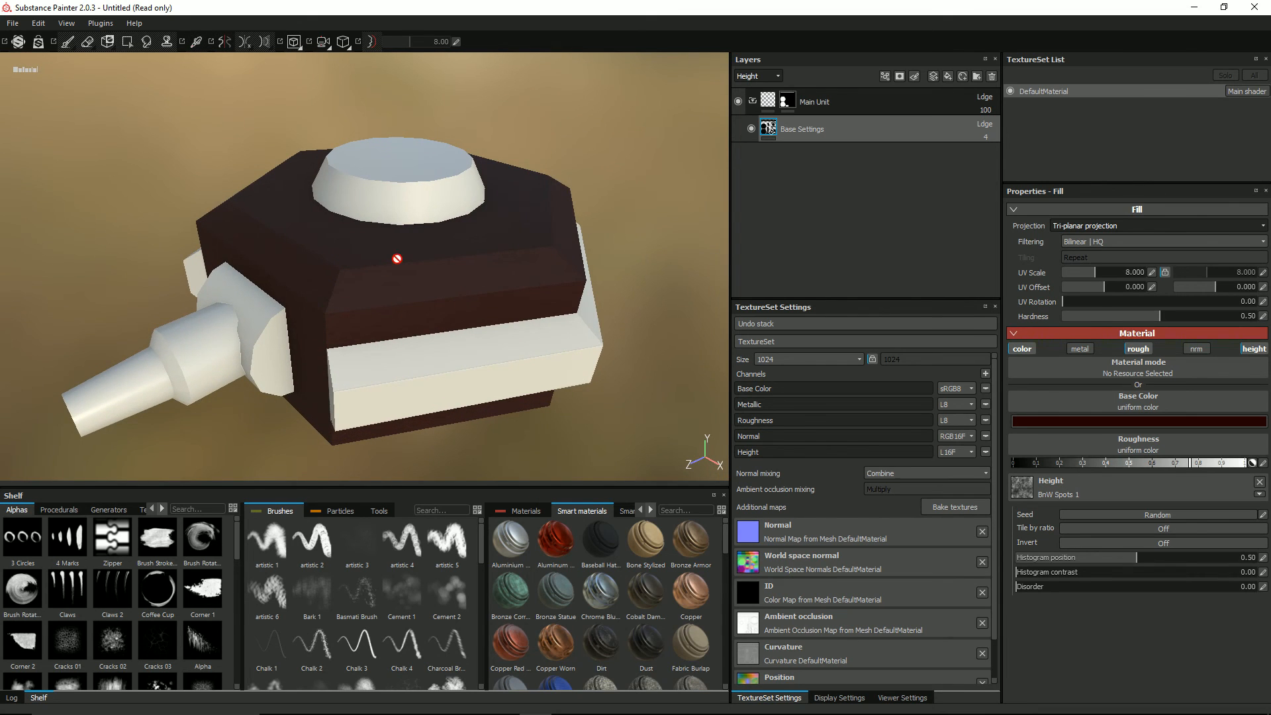
left_click_drag(397, 258, 515, 238, "alt")
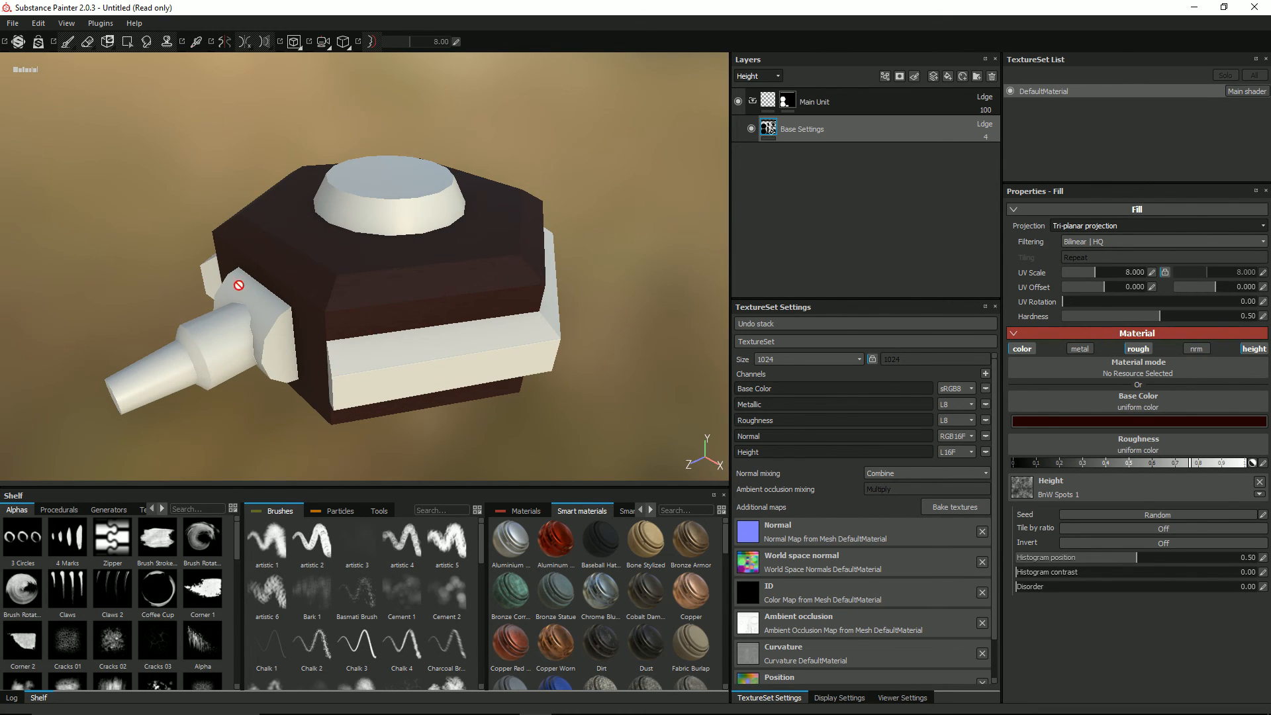
mouse_move(290, 290)
left_mouse_down("alt")
mouse_move(332, 275)
mouse_move(400, 292)
left_mouse_up("alt")
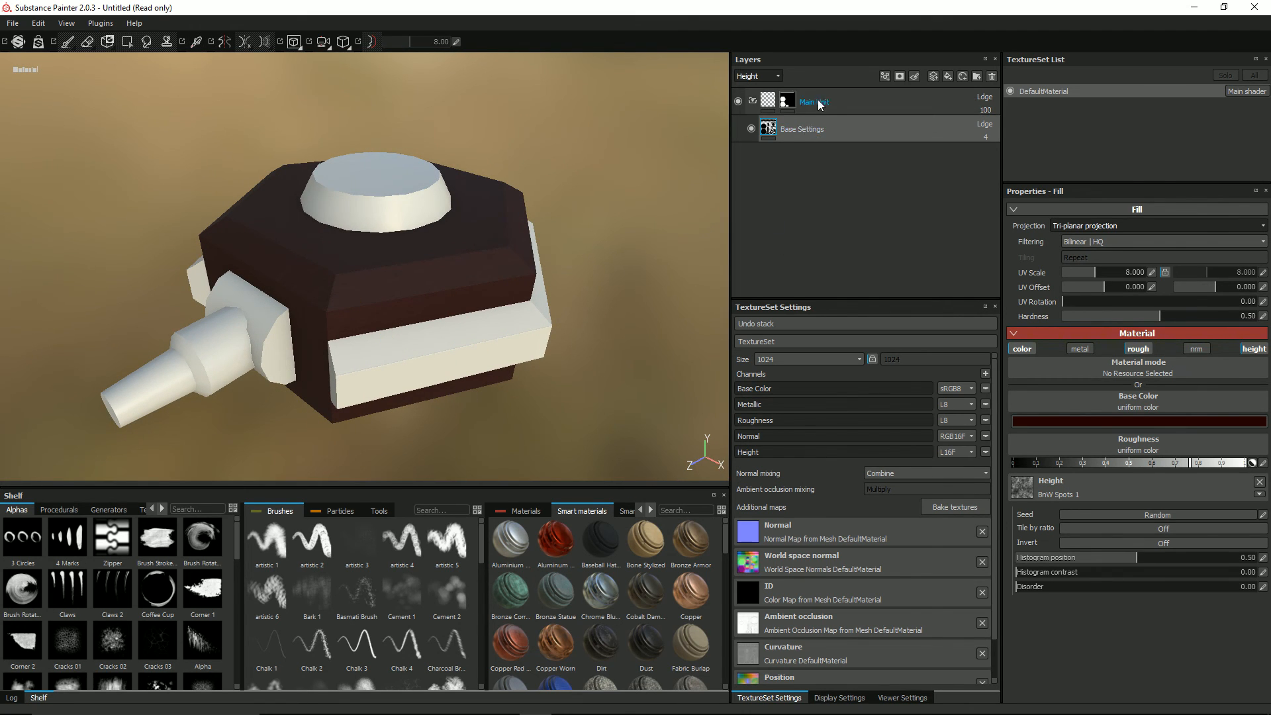
Step: Add a new fill layer above the Main Unit folder and apply the Rust Coarse material, found by searching the materials for rust
left_click(787, 101)
left_click(948, 77)
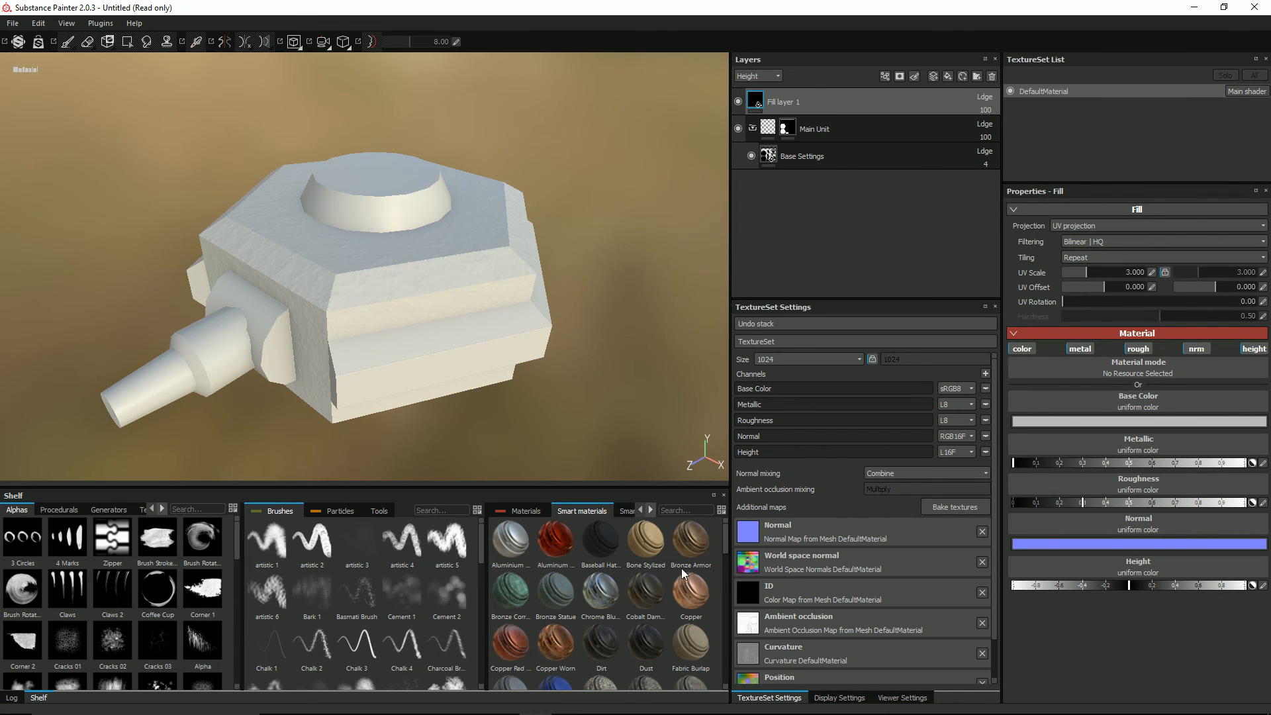
left_click(521, 511)
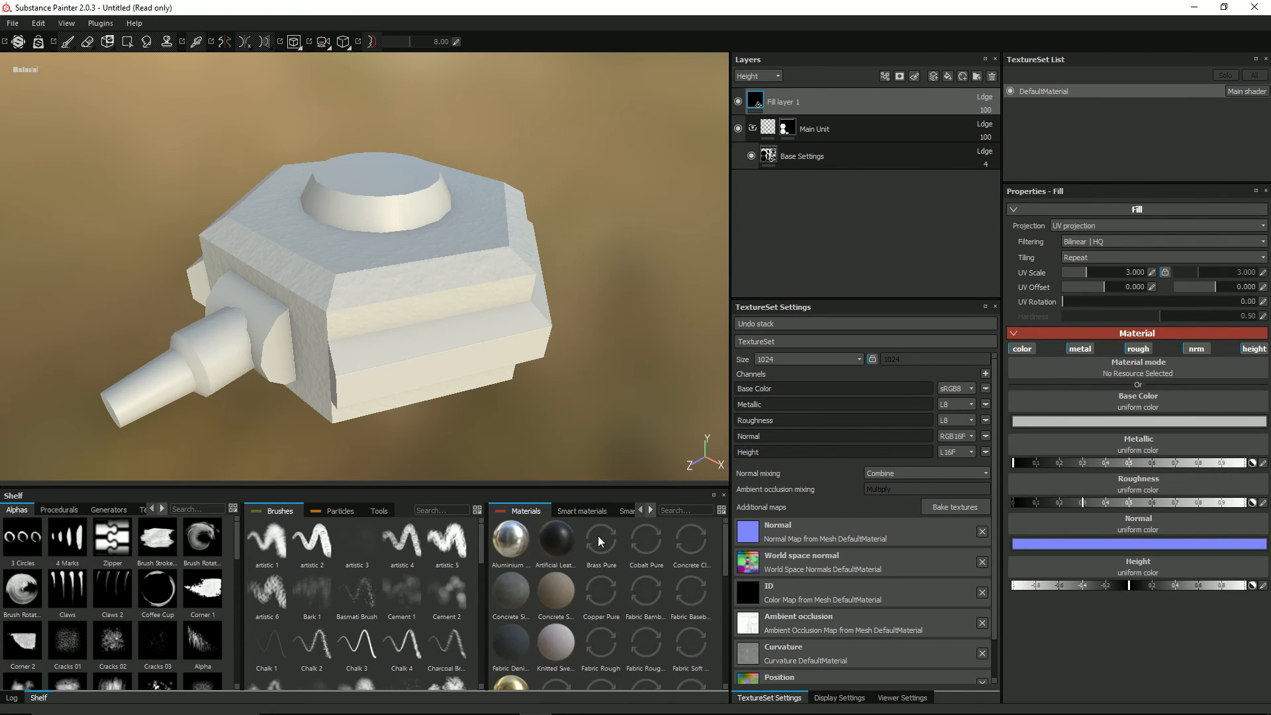
left_click(686, 510)
type("rust")
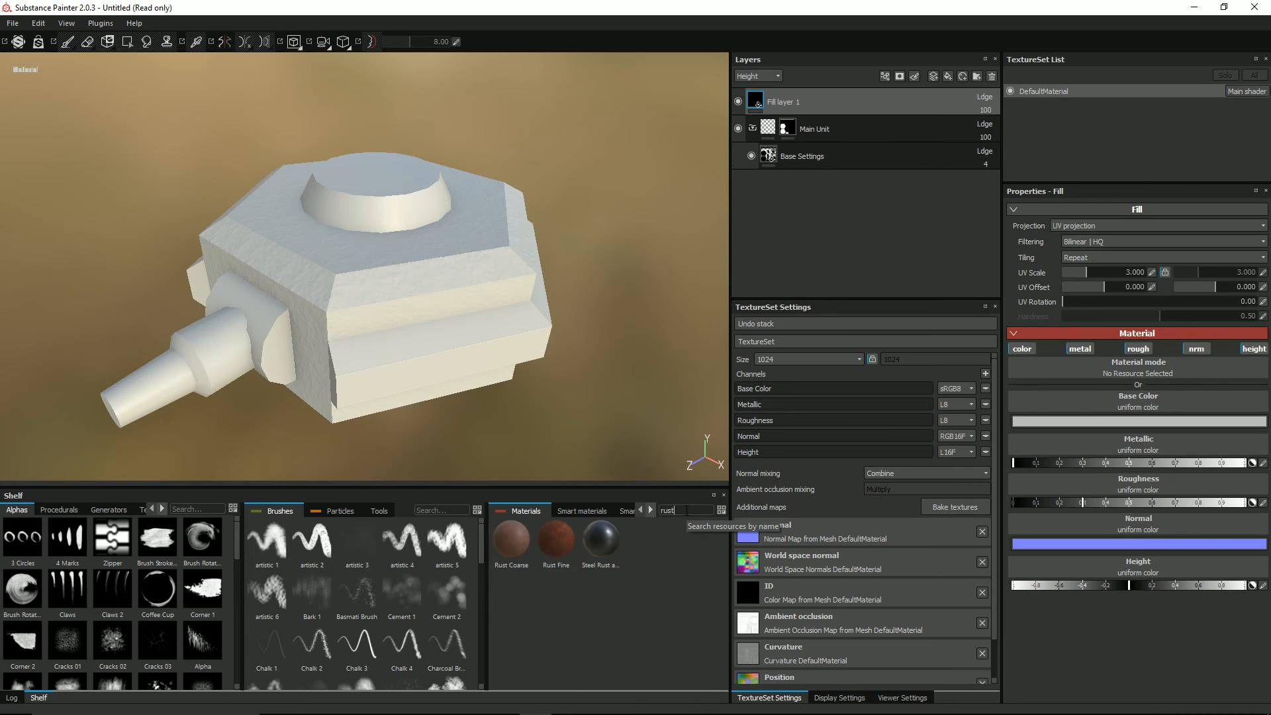
left_click(507, 550)
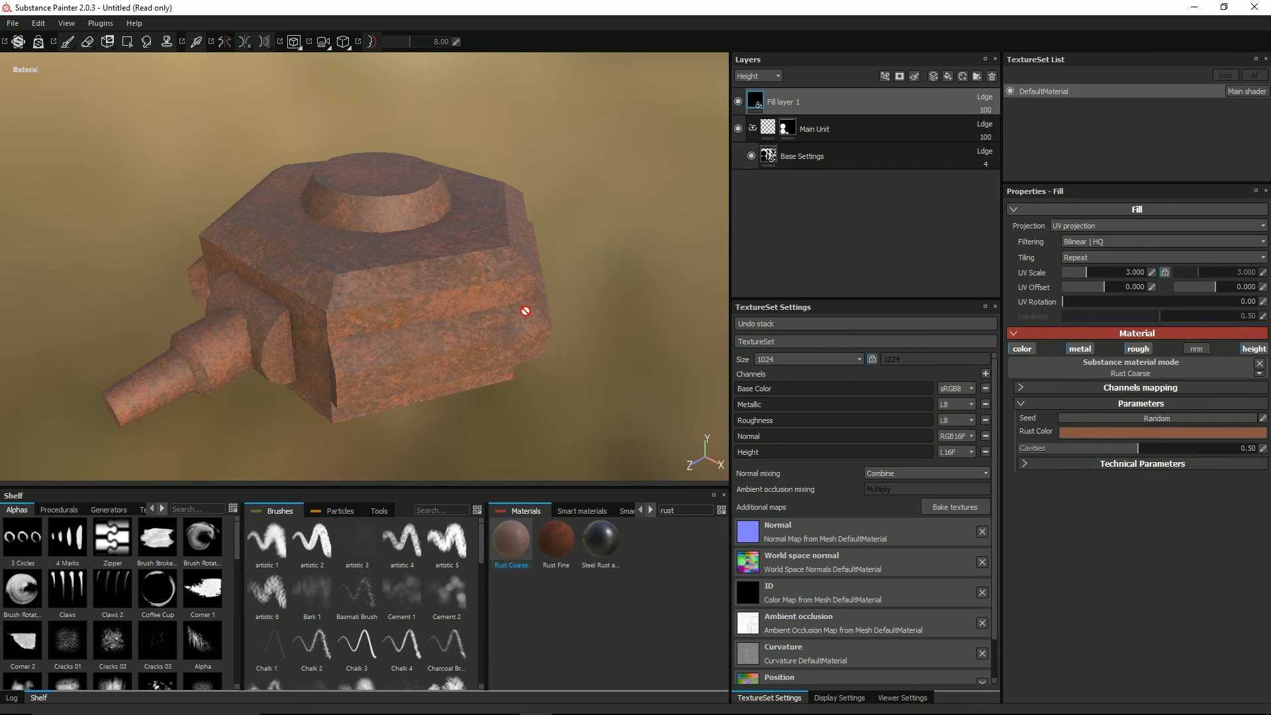
left_click_drag(524, 306, 476, 335, "alt")
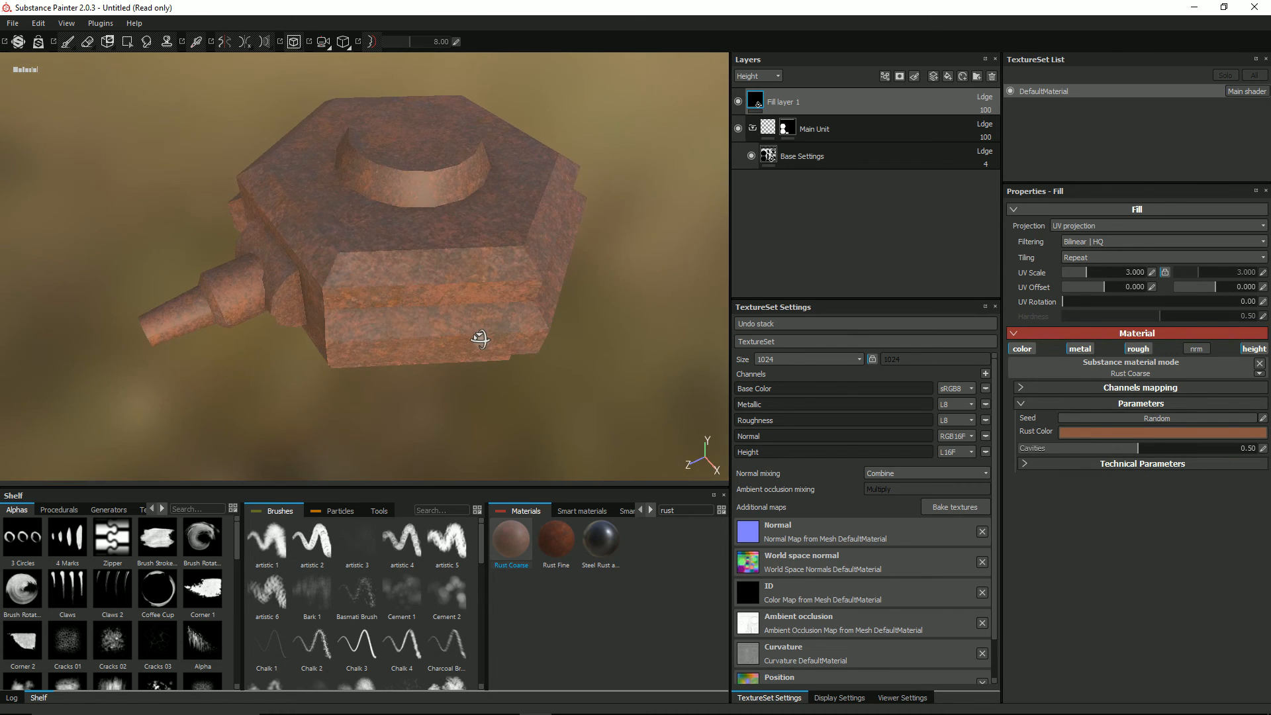
Step: Rename the new fill layer as Rust and move it into the Main Unit folder above Base Settings
double_click(793, 99)
type("Rust")
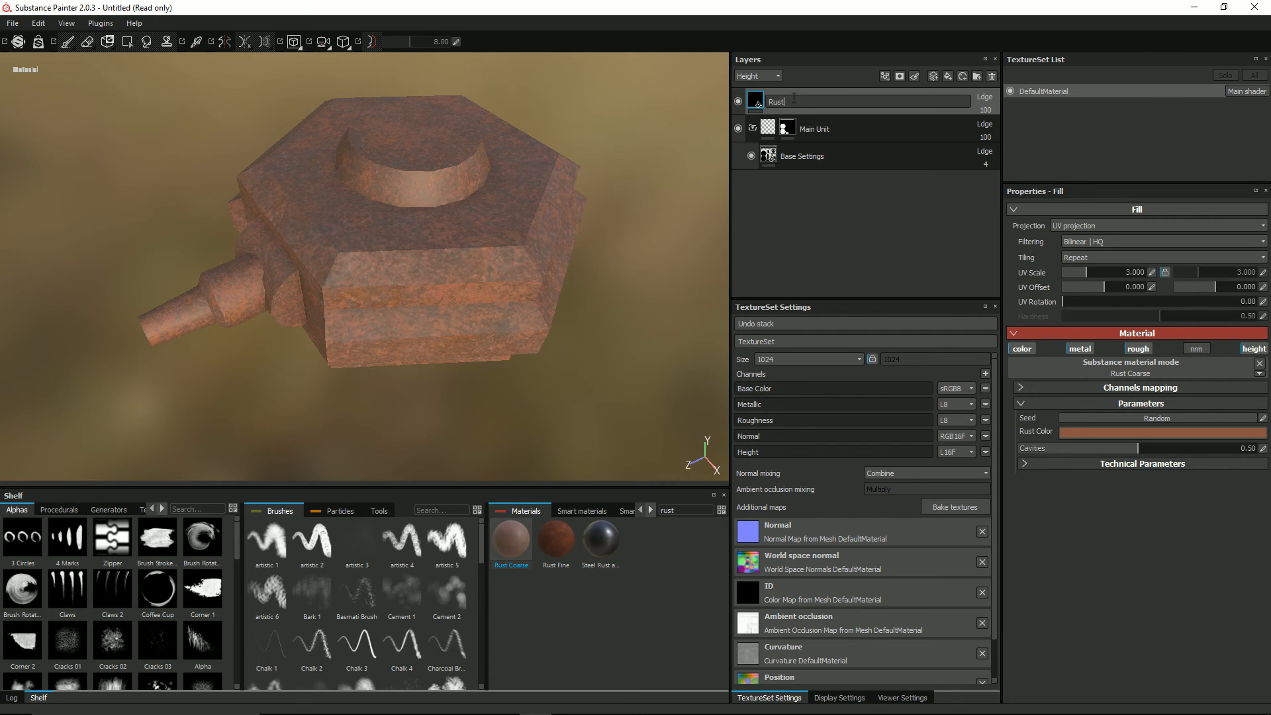
key("Return")
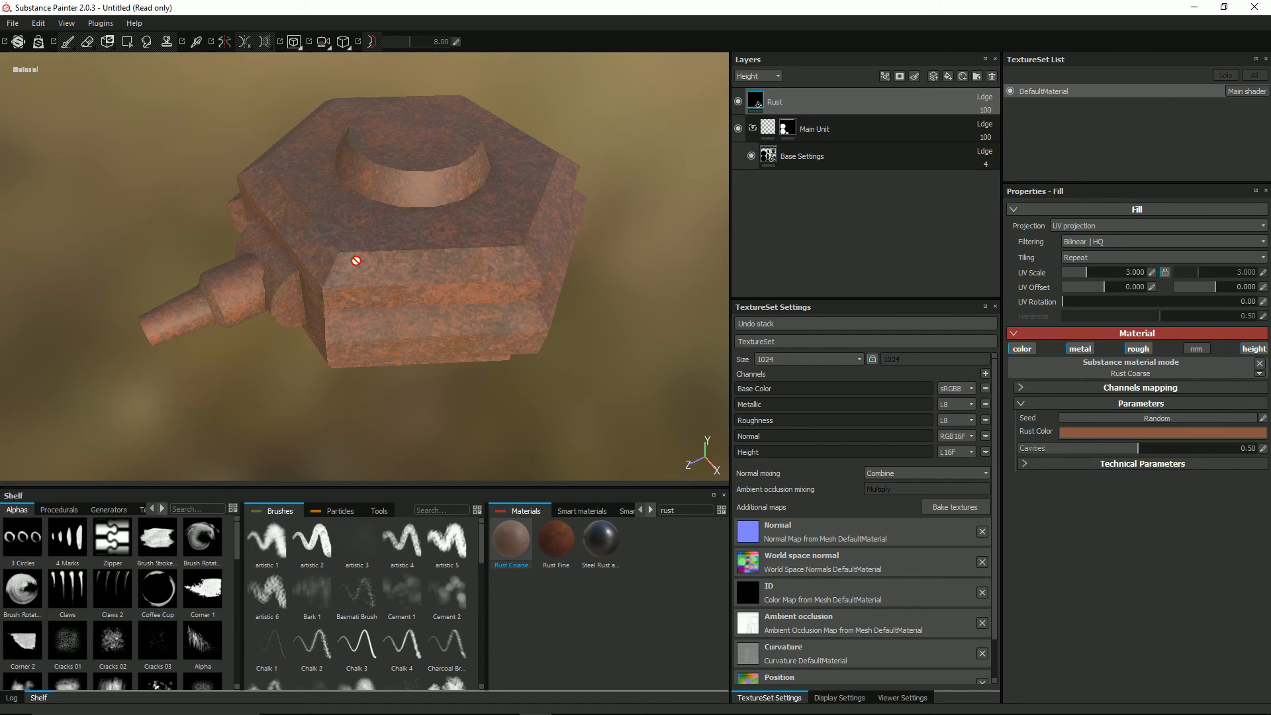
left_click_drag(304, 237, 368, 246, "alt")
left_click_drag(429, 305, 359, 300, "alt")
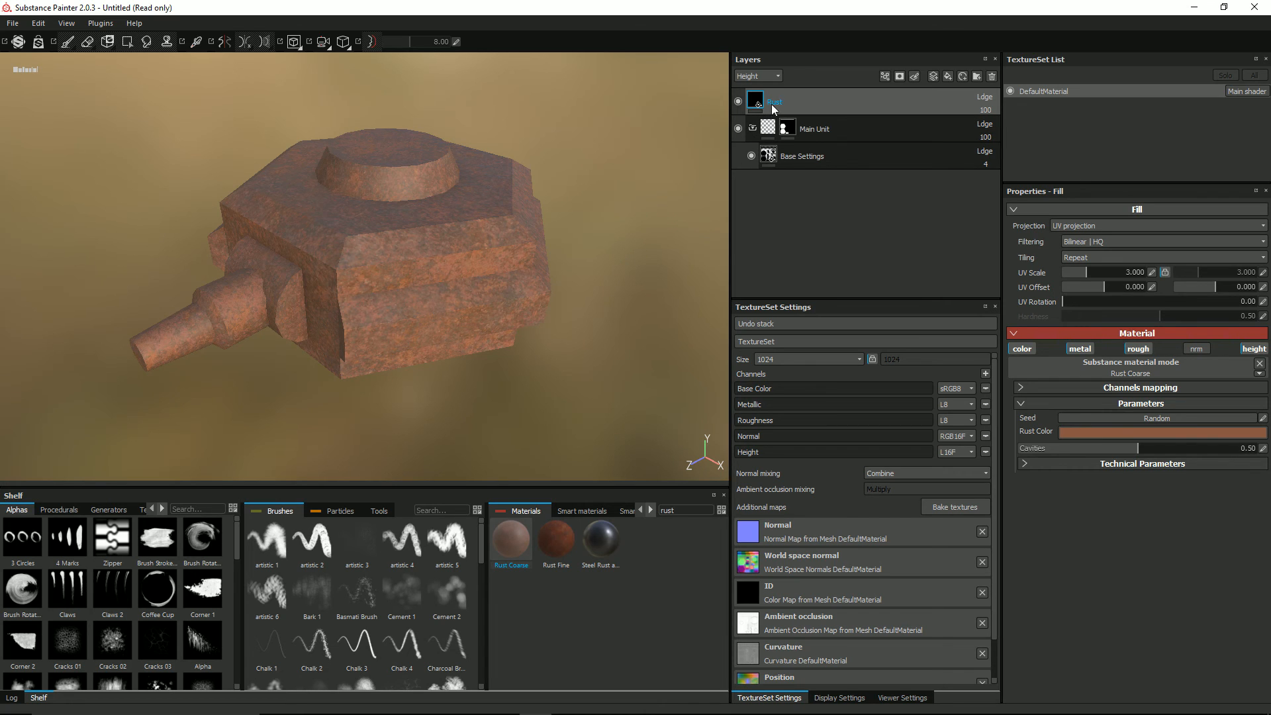
left_click_drag(779, 101, 787, 153)
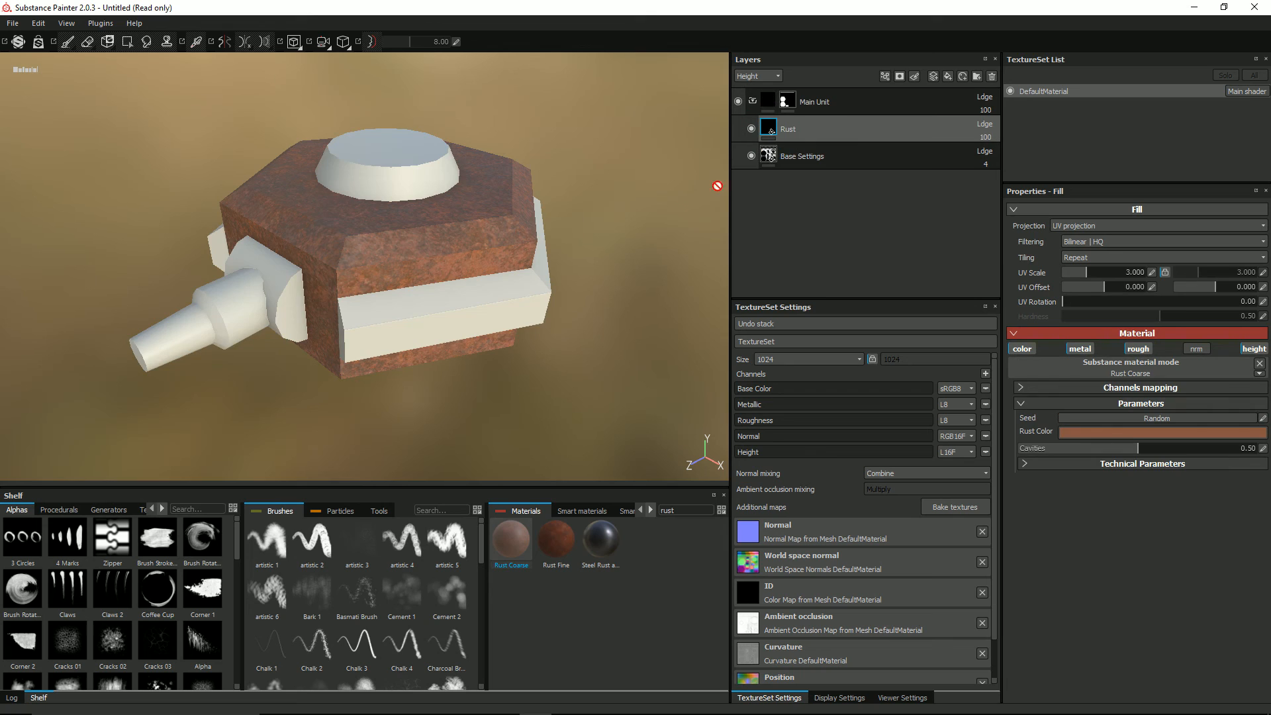
Step: Add a black mask to the Rust layer and add a generator to that mask
right_click(769, 124)
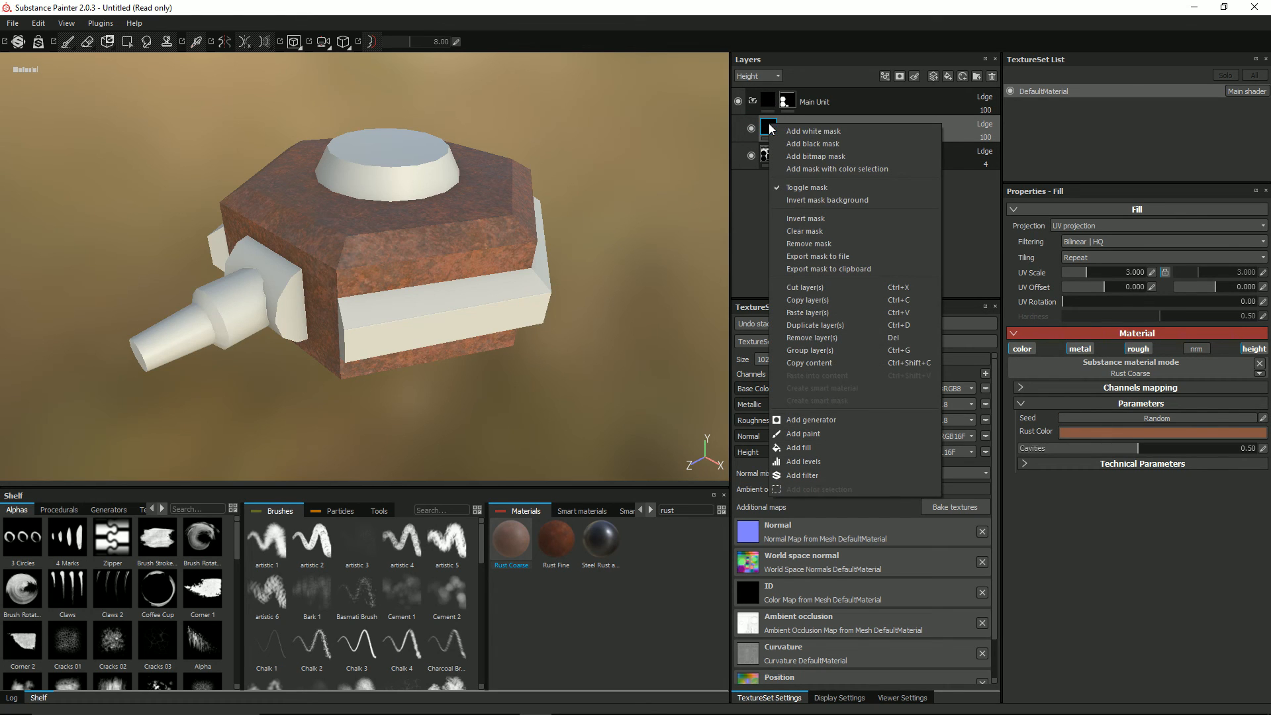
left_click(797, 140)
right_click(788, 130)
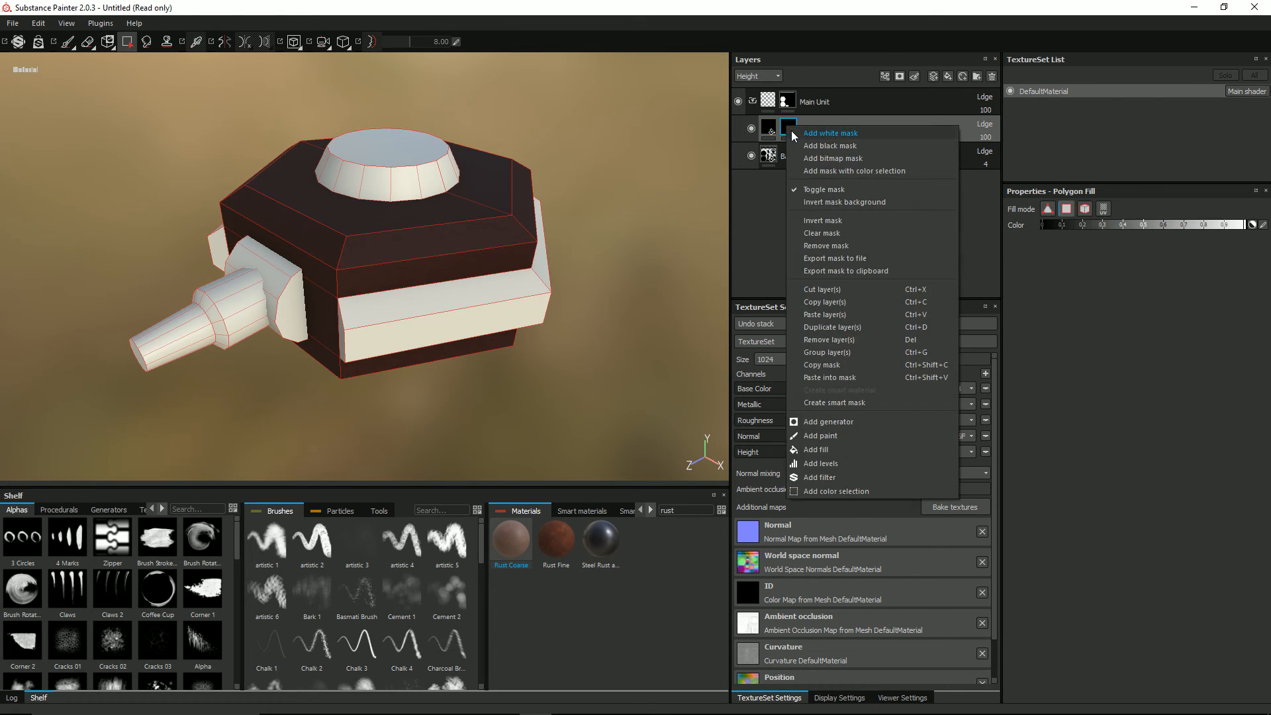
left_click(852, 421)
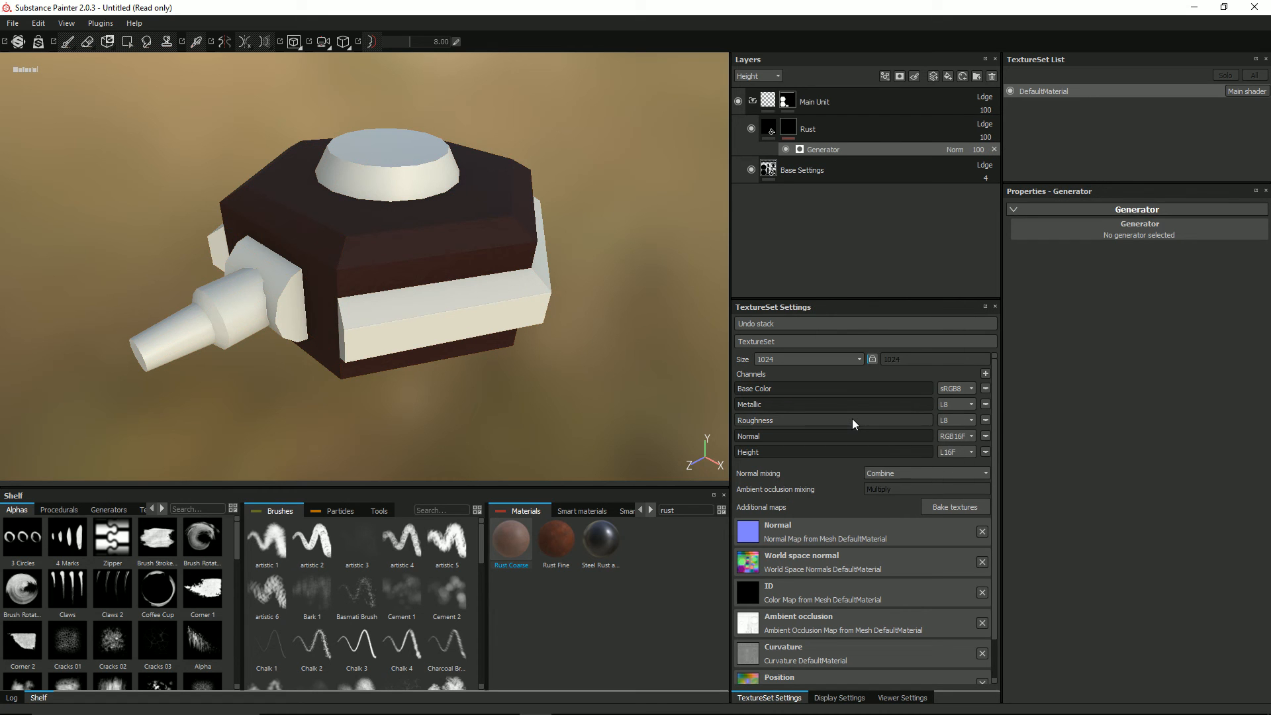
Step: Try the MG Dirt generator on the Rust mask, adjusting its dirt level and setting the grunge amount to 0.16
left_click(1135, 233)
left_click(1173, 240)
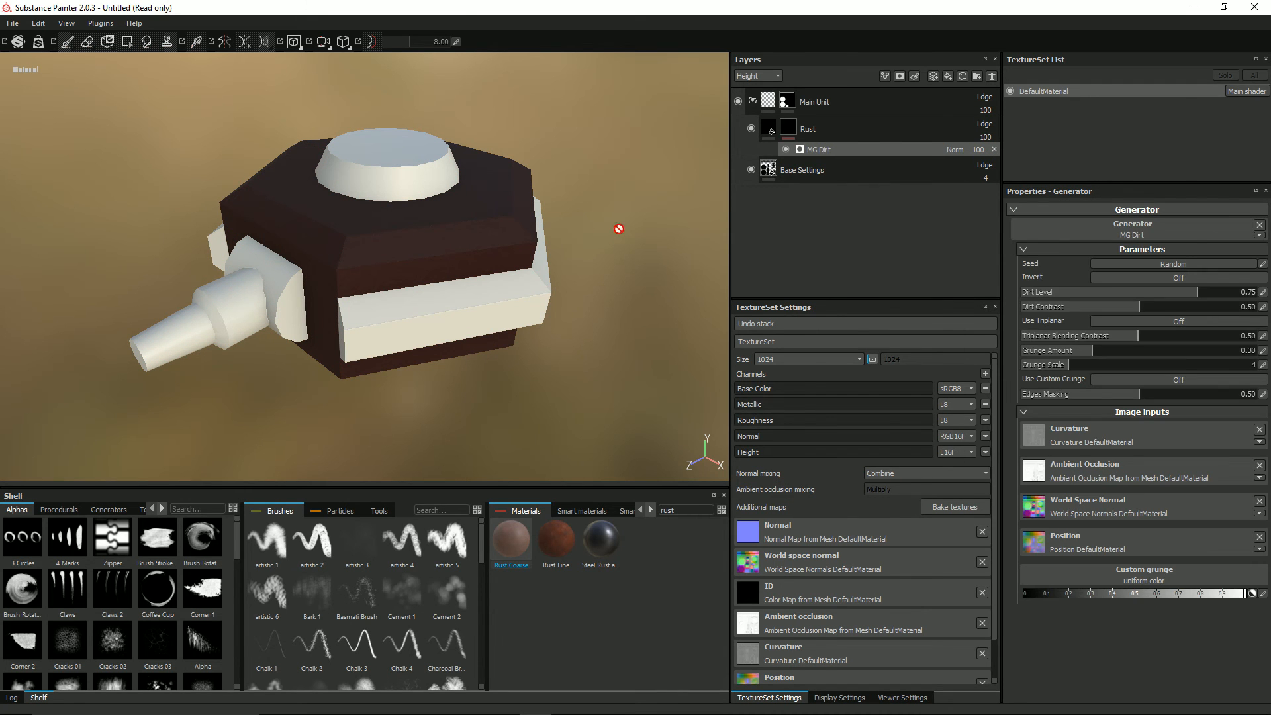
left_click_drag(454, 221, 468, 179, "alt")
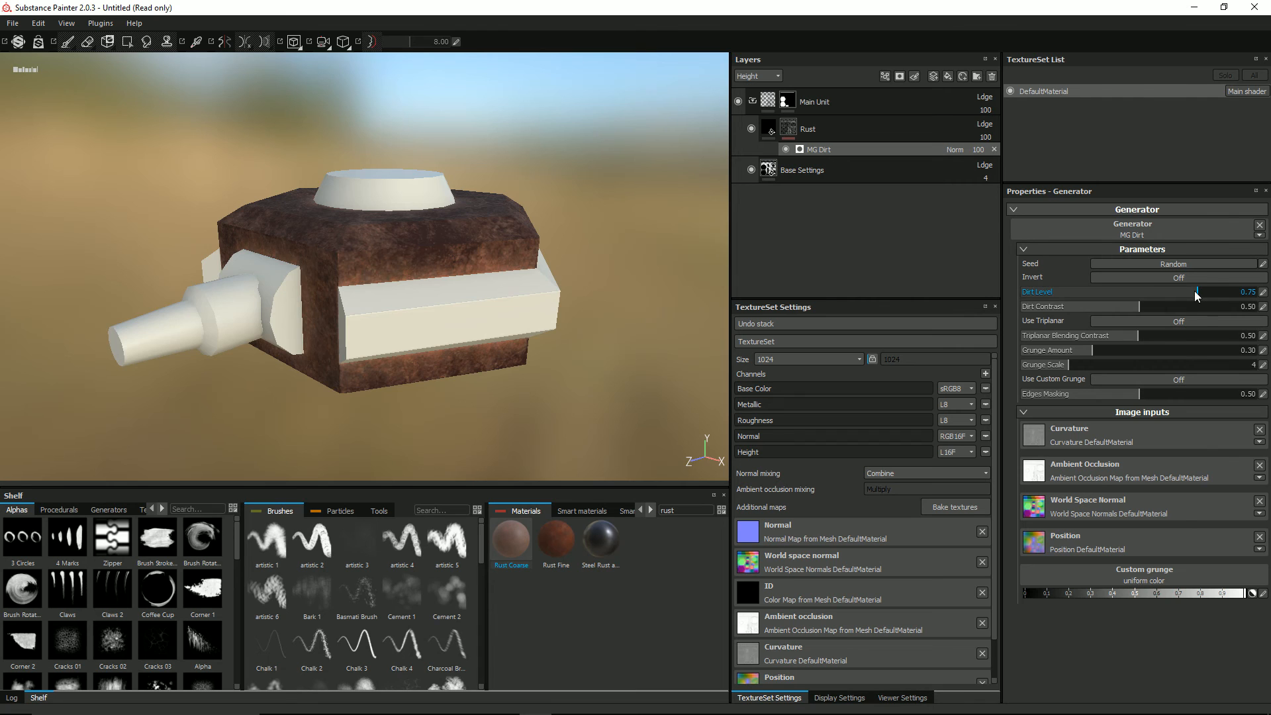
mouse_move(1184, 295)
left_mouse_down()
mouse_move(1171, 293)
mouse_move(1192, 291)
left_mouse_up()
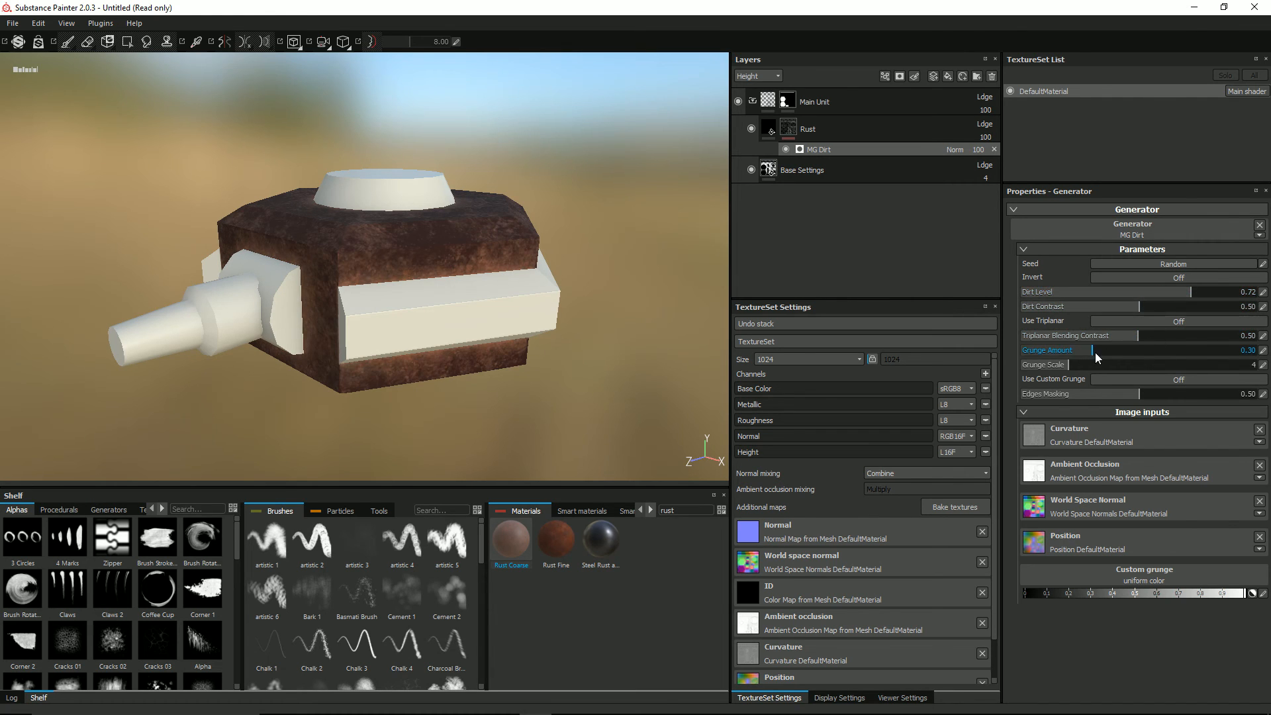
left_click_drag(1091, 351, 1061, 350)
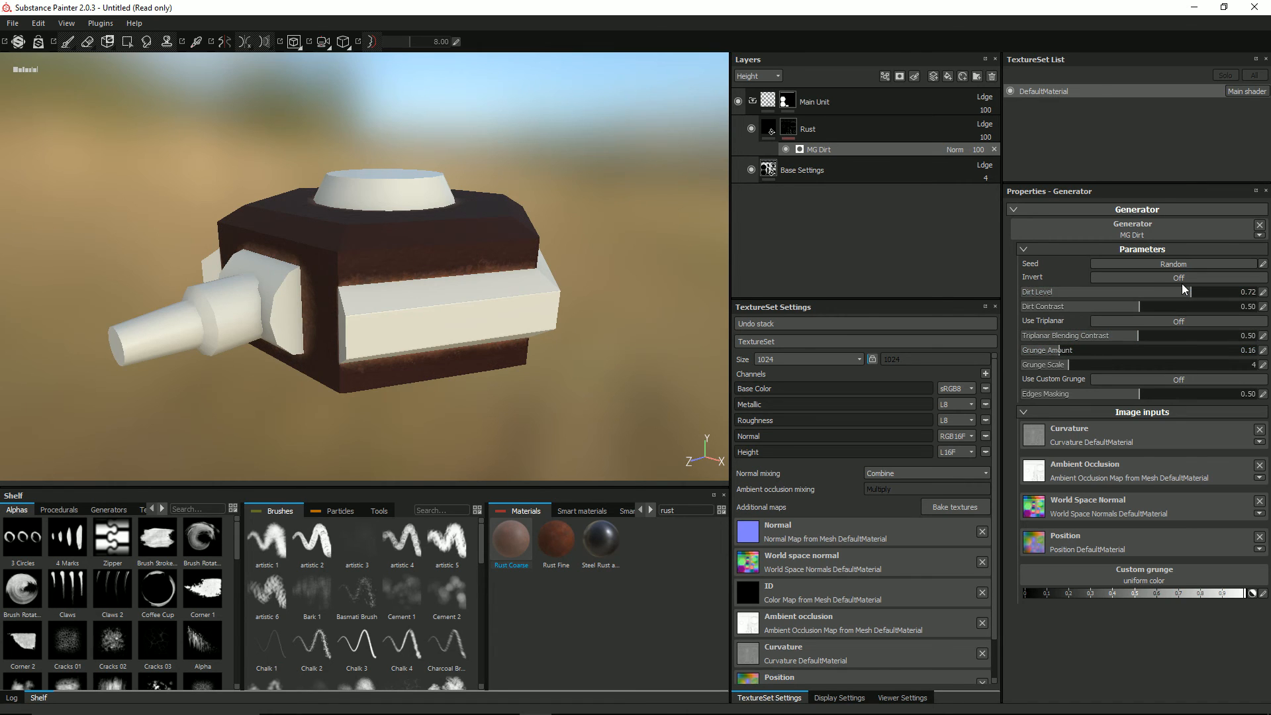
mouse_move(1201, 295)
left_mouse_down()
mouse_move(1224, 296)
mouse_move(1204, 296)
left_mouse_up()
left_click_drag(502, 199, 482, 227, "alt")
Step: Assign the MG Metal Edge Wear generator to the Rust mask and set its grunge amount to about 0.64
left_click(1165, 233)
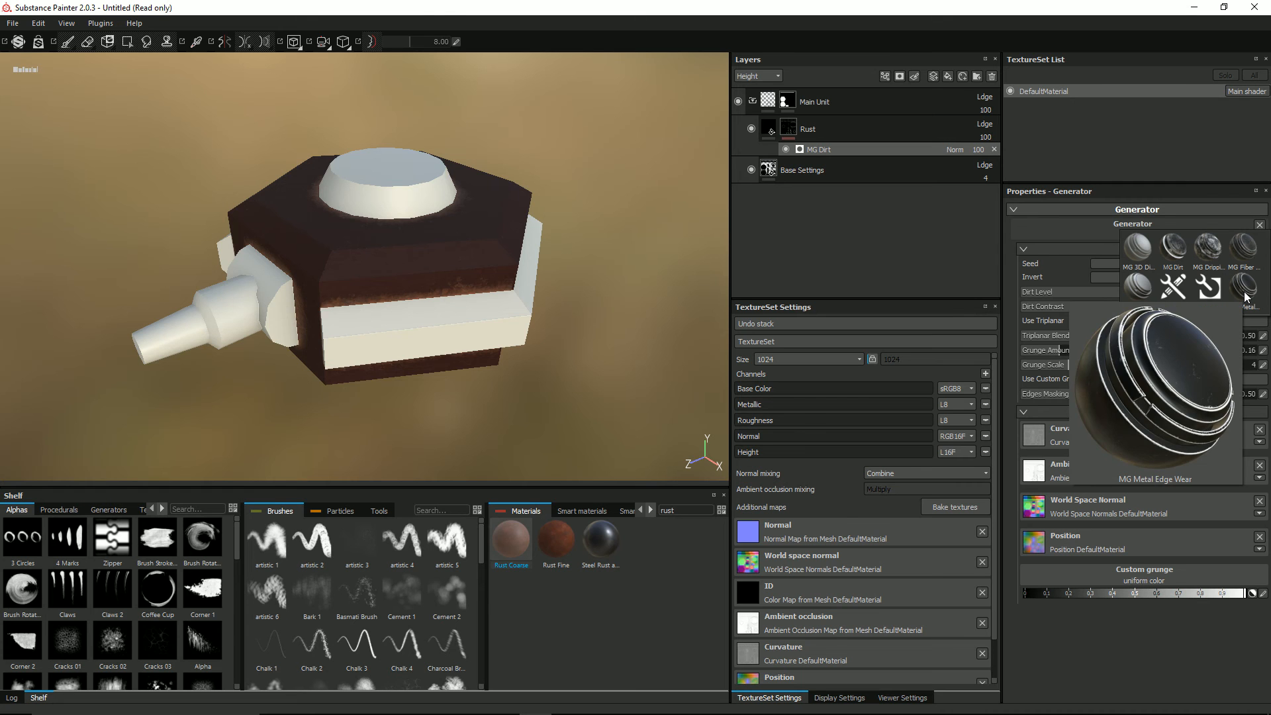
left_click(1245, 292)
left_click_drag(406, 263, 420, 235, "alt")
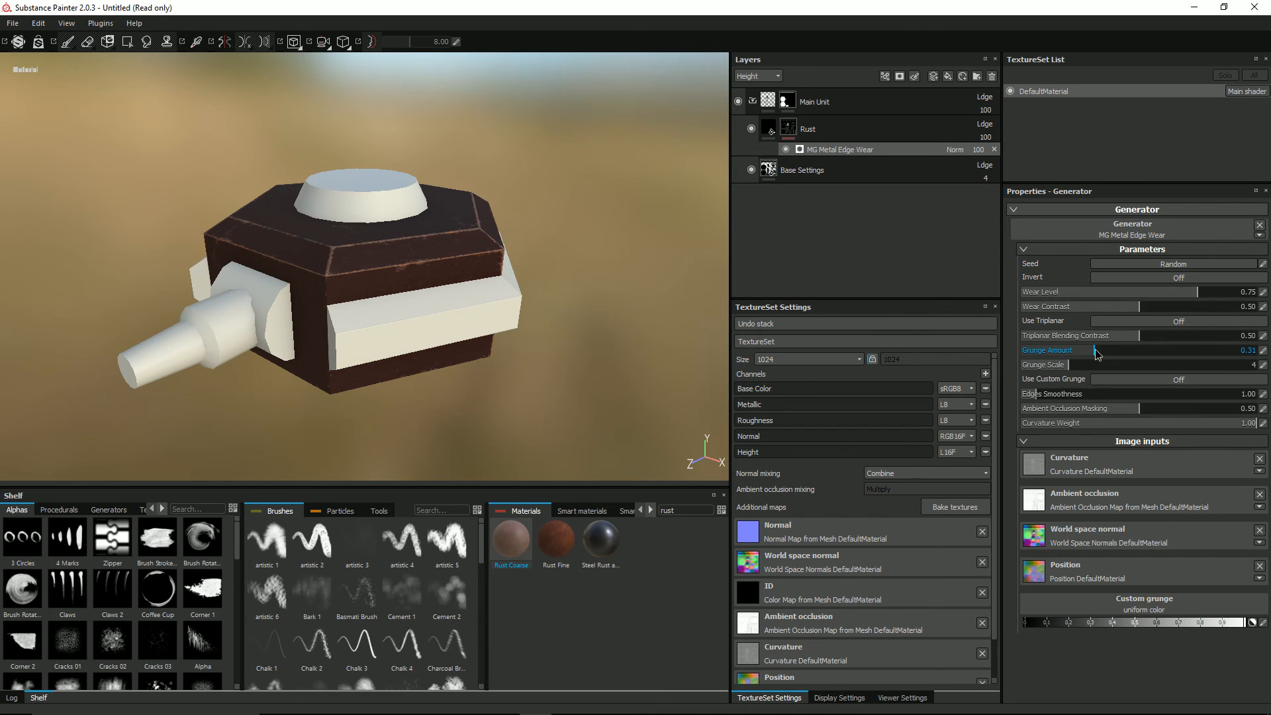
left_click_drag(1104, 354, 1144, 351)
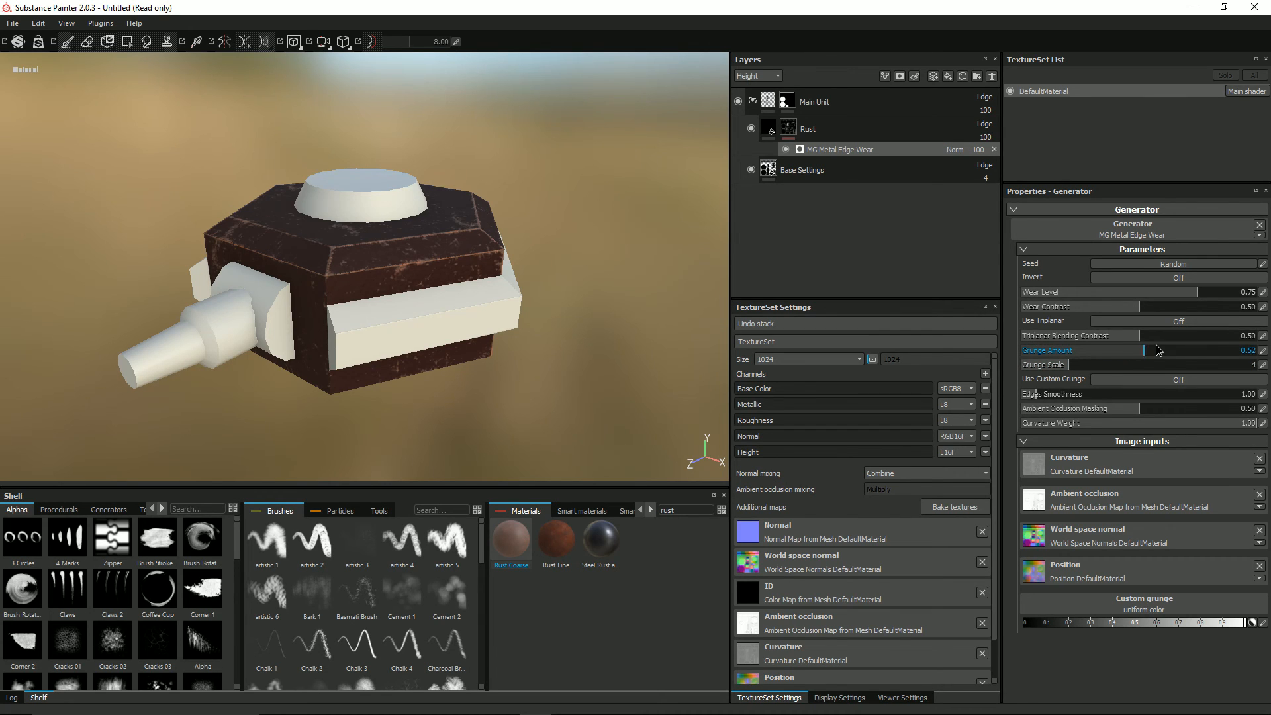
left_click_drag(642, 252, 582, 278, "alt")
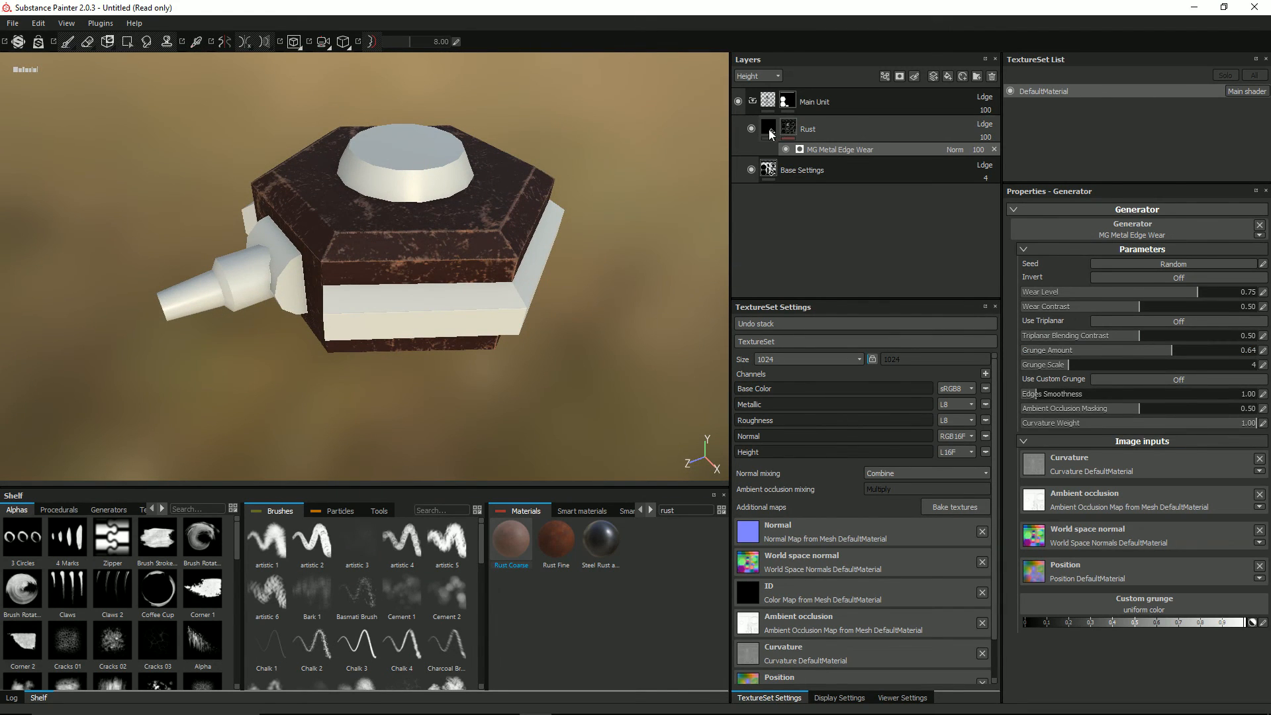
Step: Set the Rust layer's Base Color blending mode to Linear dodge (Add) and lower its opacity to about 27
left_click(769, 130)
left_click(758, 75)
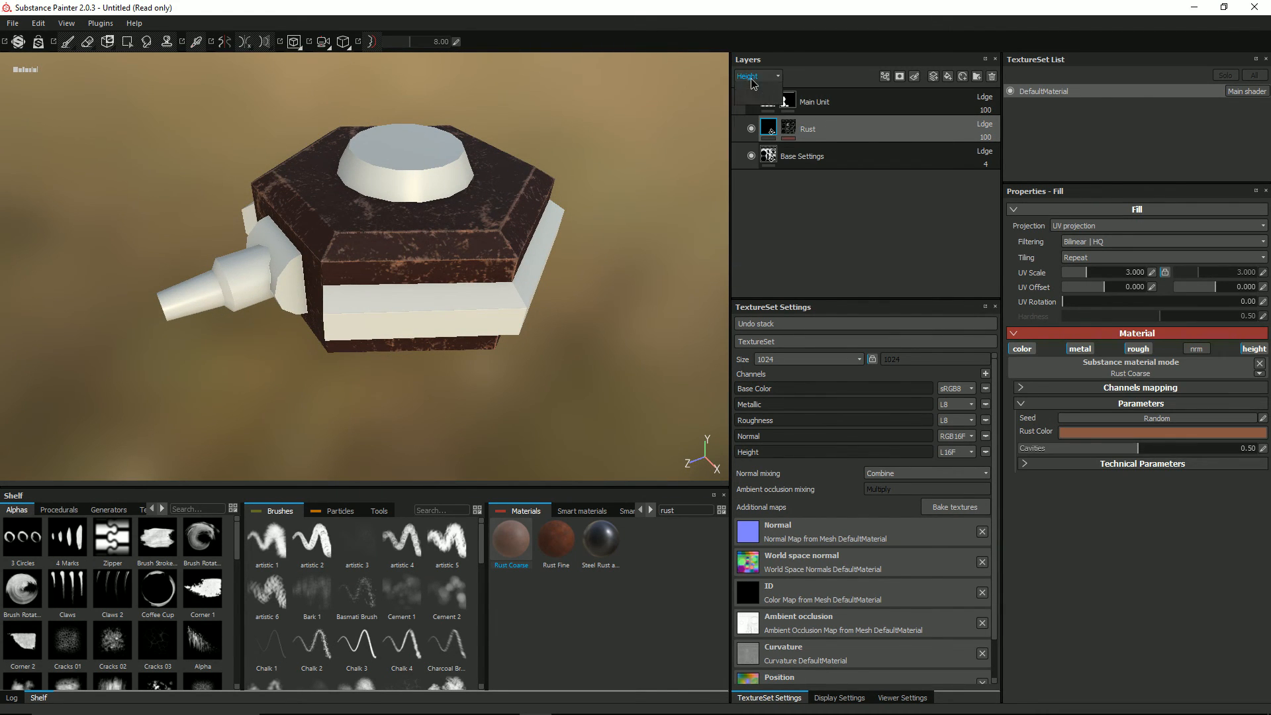
left_click(755, 87)
left_click(985, 125)
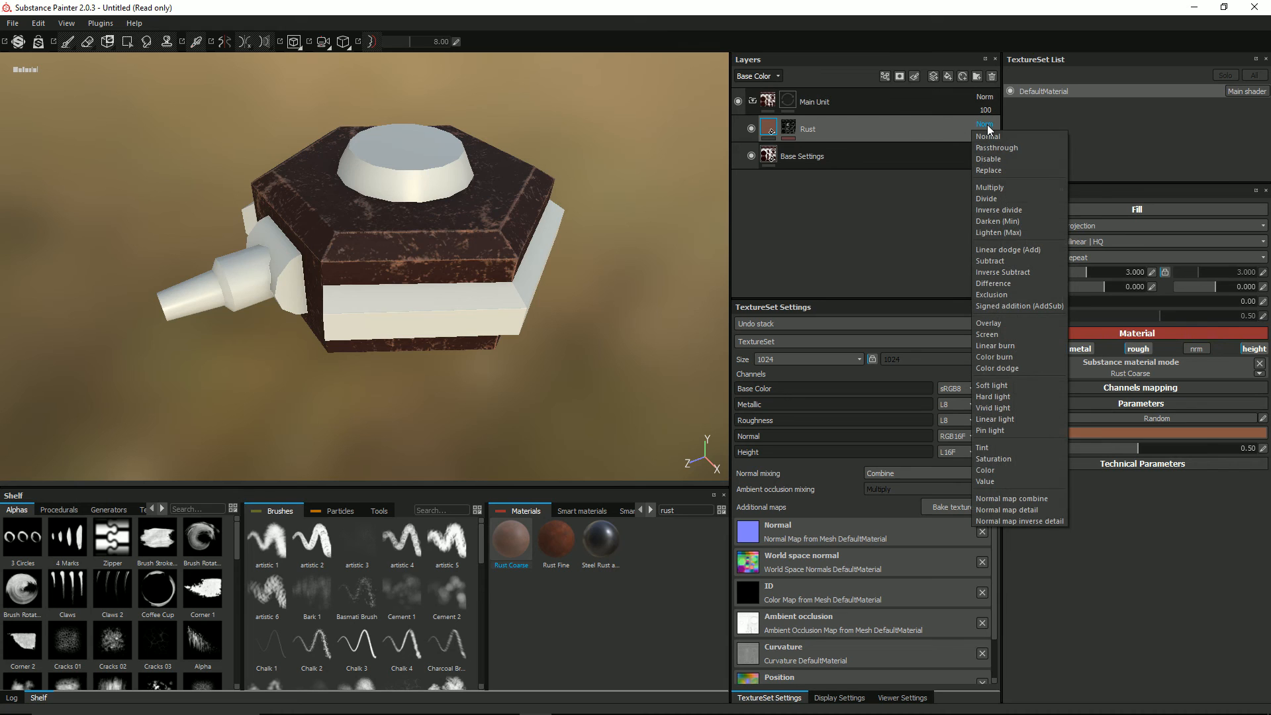
left_click(1030, 252)
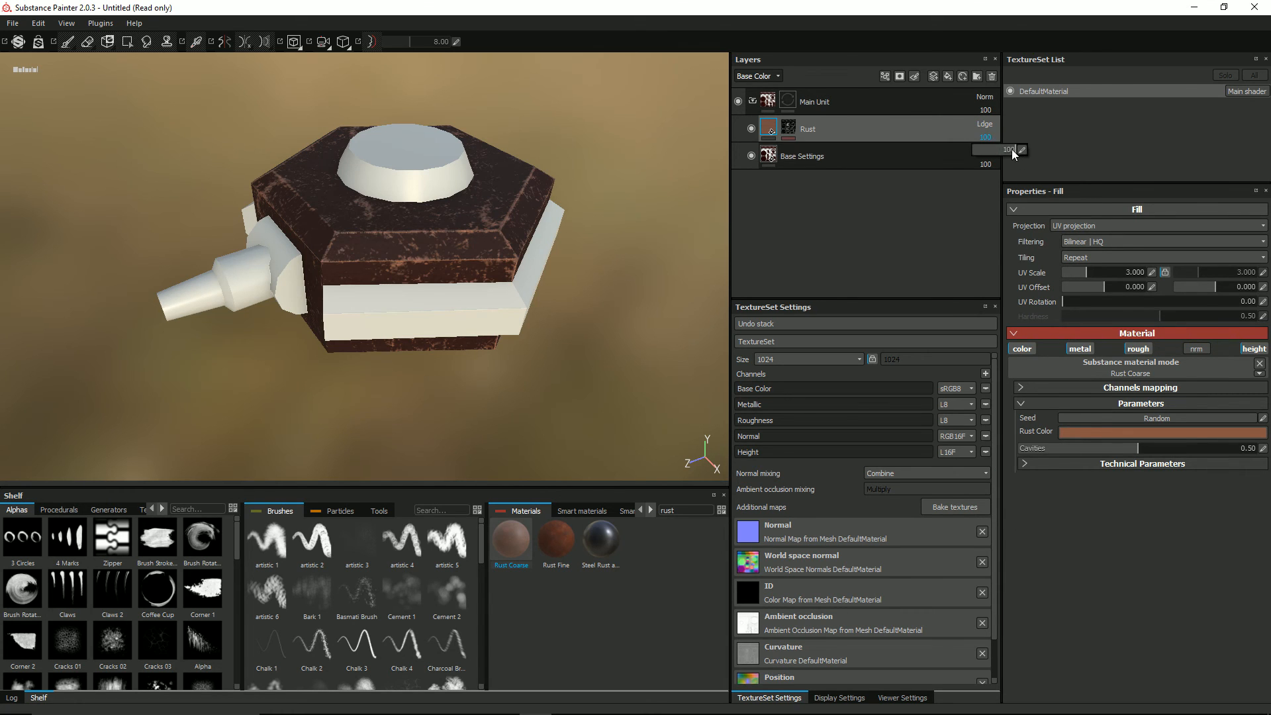
left_click_drag(1011, 149, 991, 154)
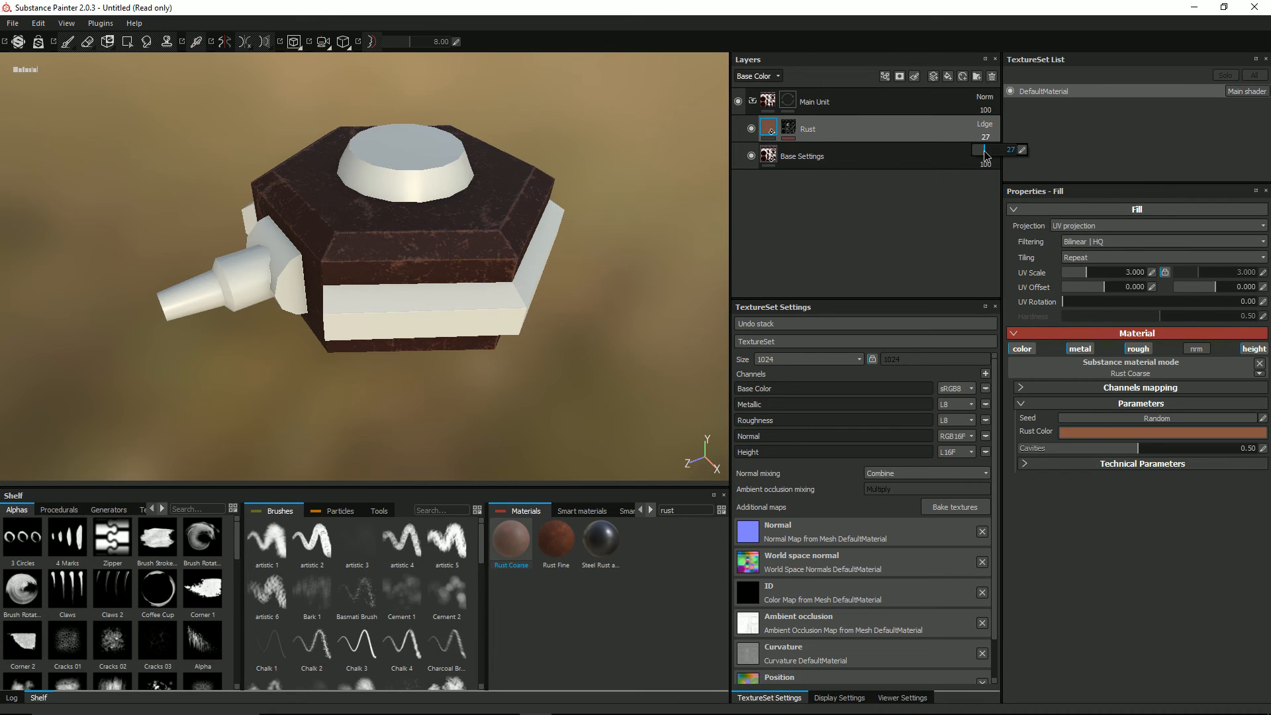
Step: Lower the Rust layer's opacity to 20 and try a Height Position of 0.4 in its technical parameters
left_click(755, 209)
left_click_drag(462, 245, 445, 268, "alt")
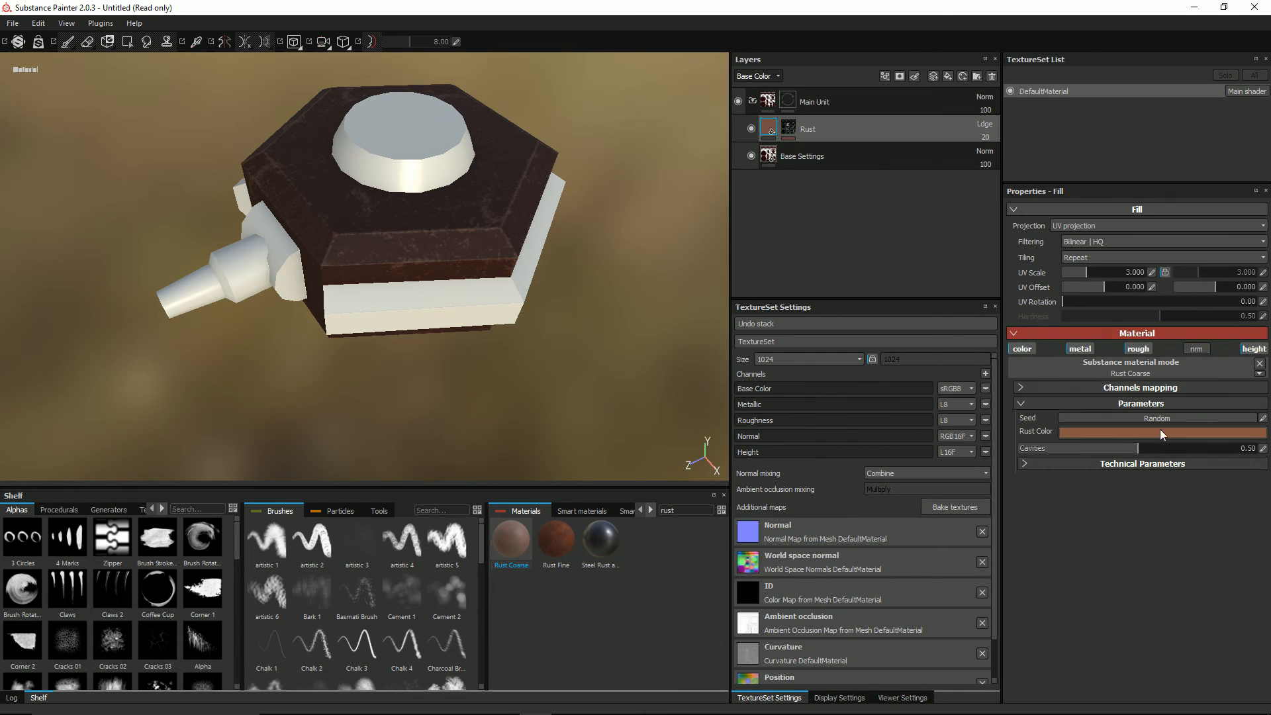
left_click(1023, 466)
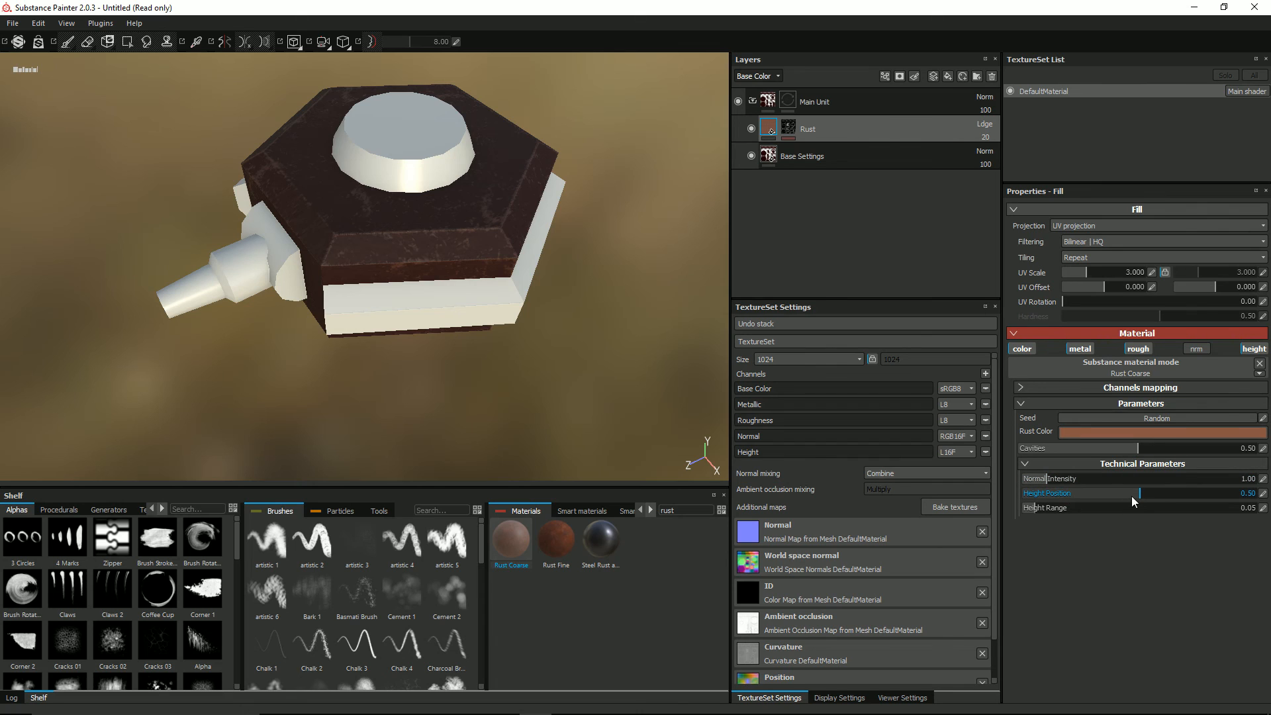
left_click(1263, 494)
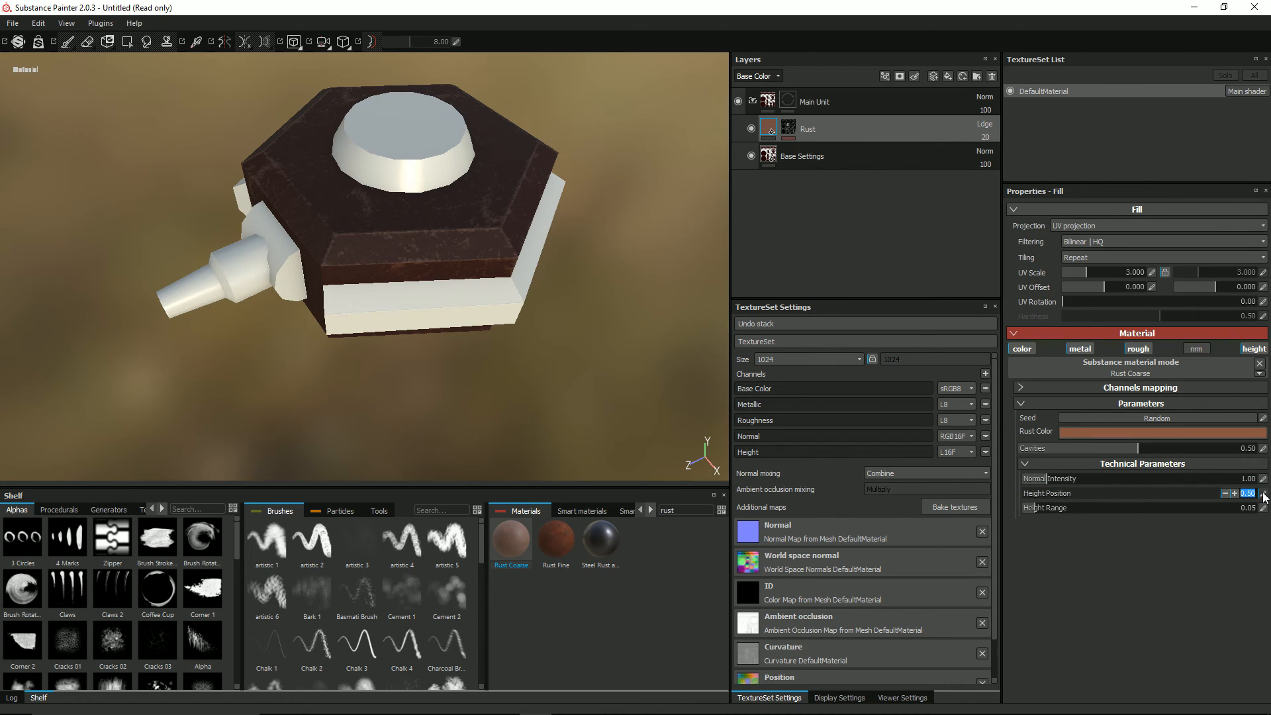
type("0.4")
key("Return")
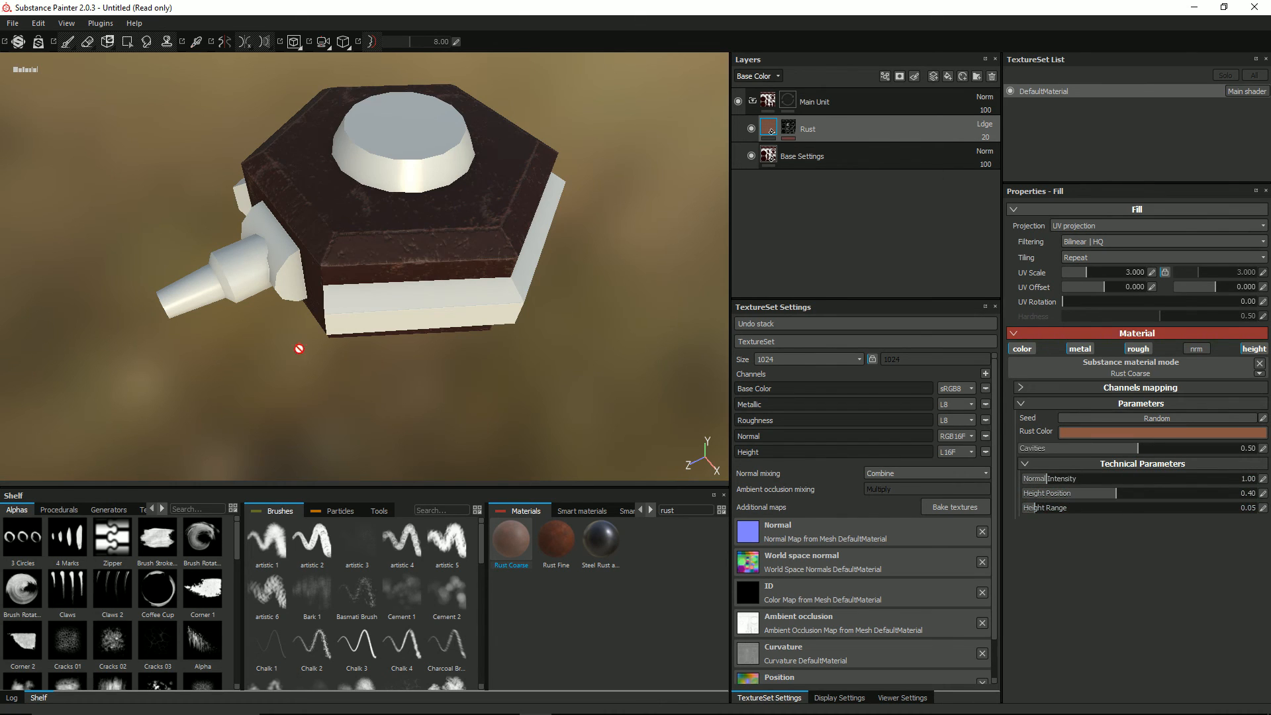
left_click_drag(418, 330, 440, 225, "alt")
scroll(456, 282, "up", 4)
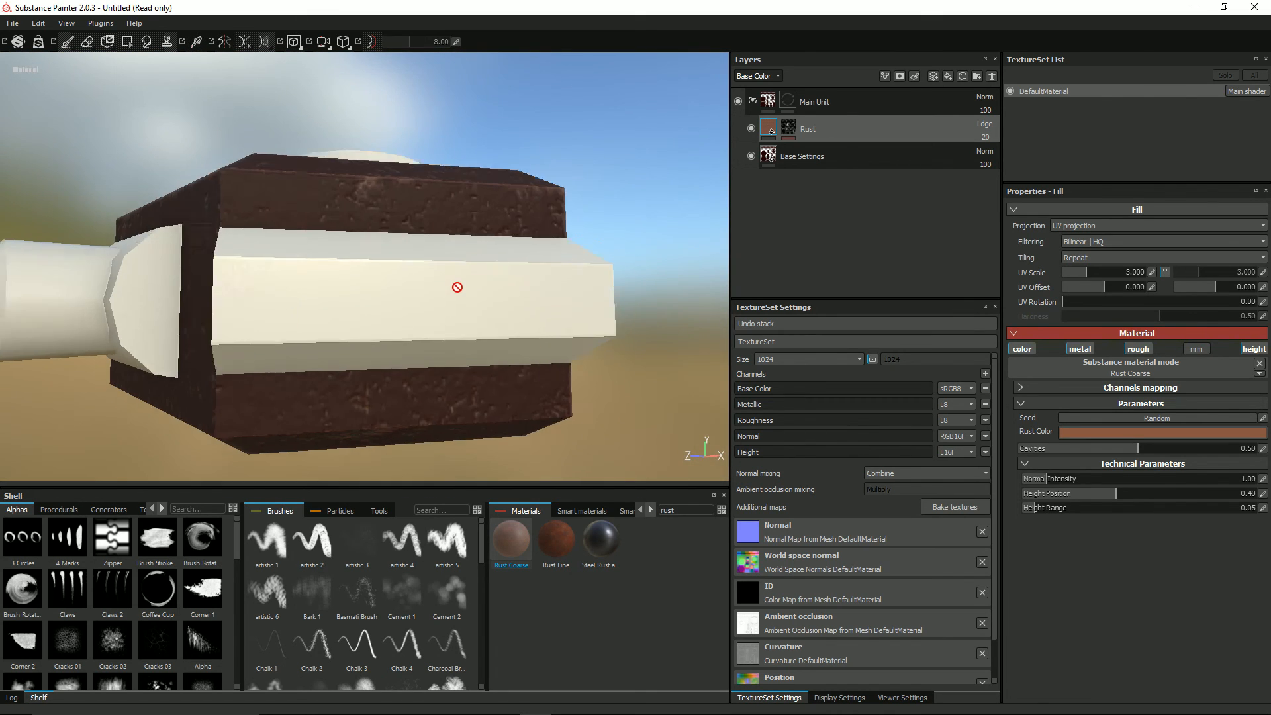
left_click_drag(457, 287, 420, 321, "alt")
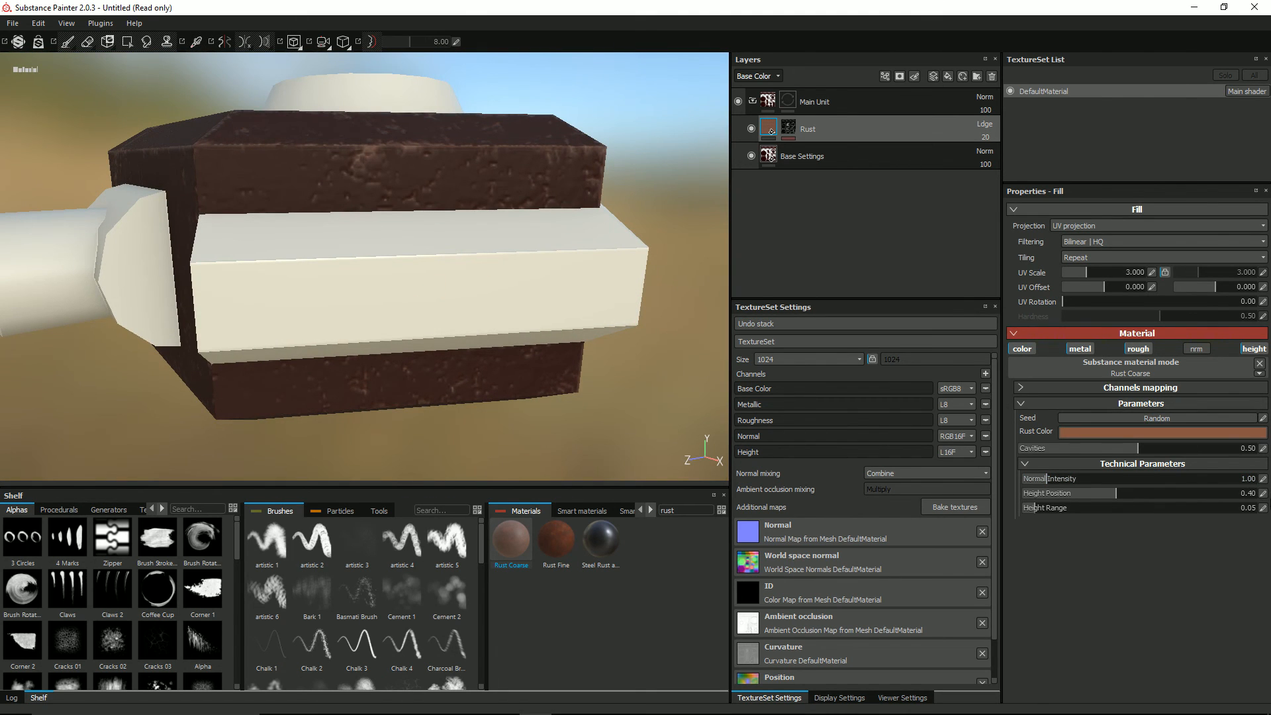
Step: Set the Height Position of the Rust layer's Rust Coarse material to 0.48
left_click(1263, 495)
type("0.48")
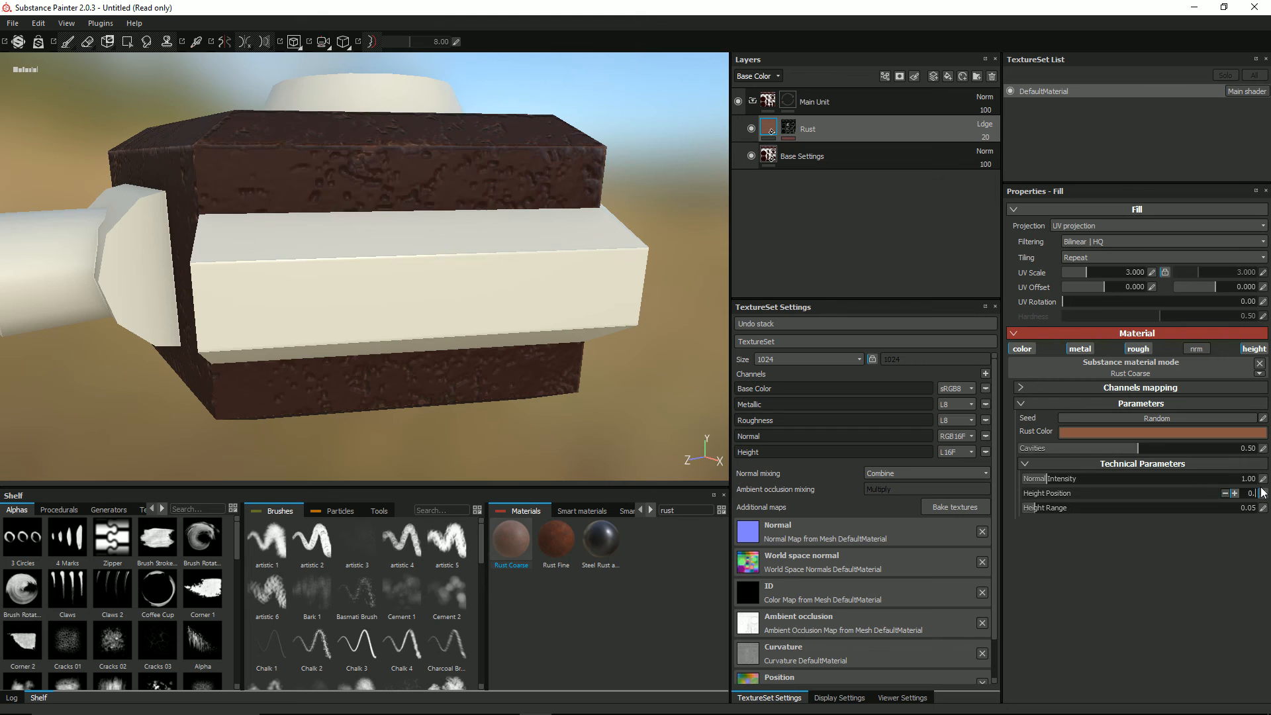
key("Return")
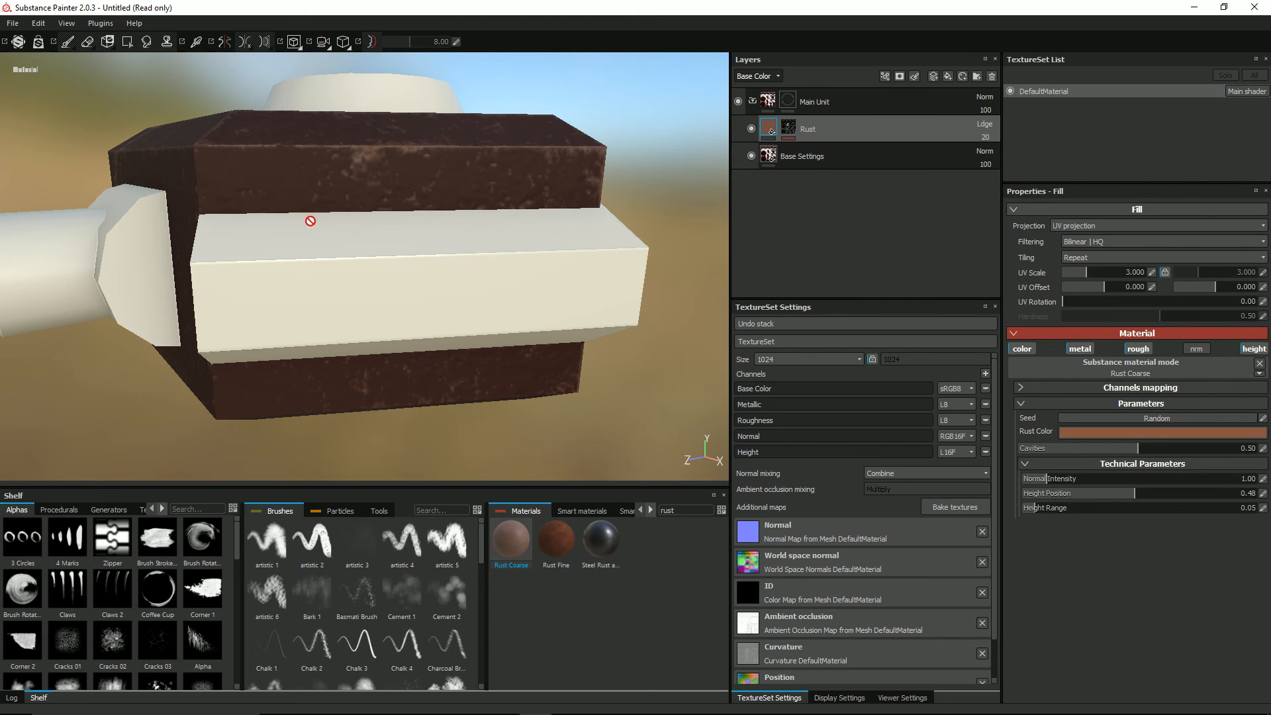
left_click_drag(309, 218, 369, 161, "alt")
Step: Raise the Rust layer's Base Color opacity to 34 and check the rust around the model
left_click(986, 139)
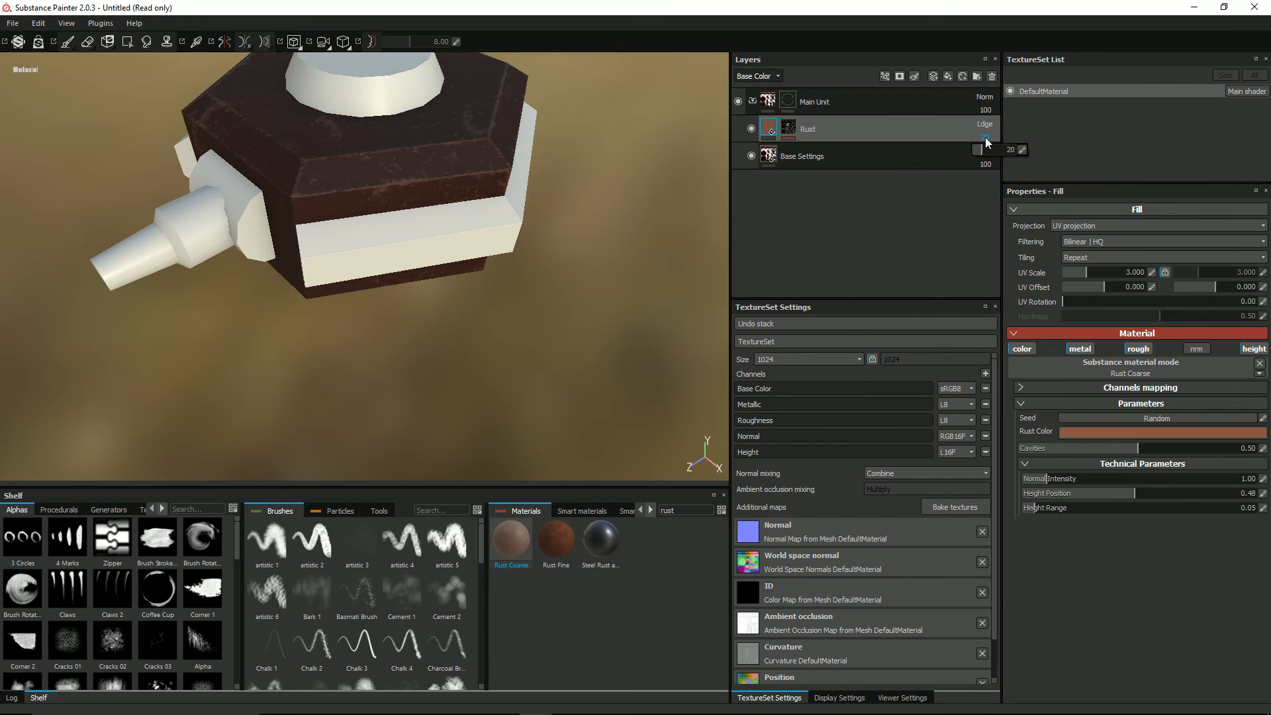
left_click_drag(982, 150, 984, 151)
left_click(768, 217)
left_click_drag(143, 237, 362, 194, "alt")
middle_click_drag(361, 194, 352, 229, "alt")
left_click_drag(304, 284, 260, 268, "alt")
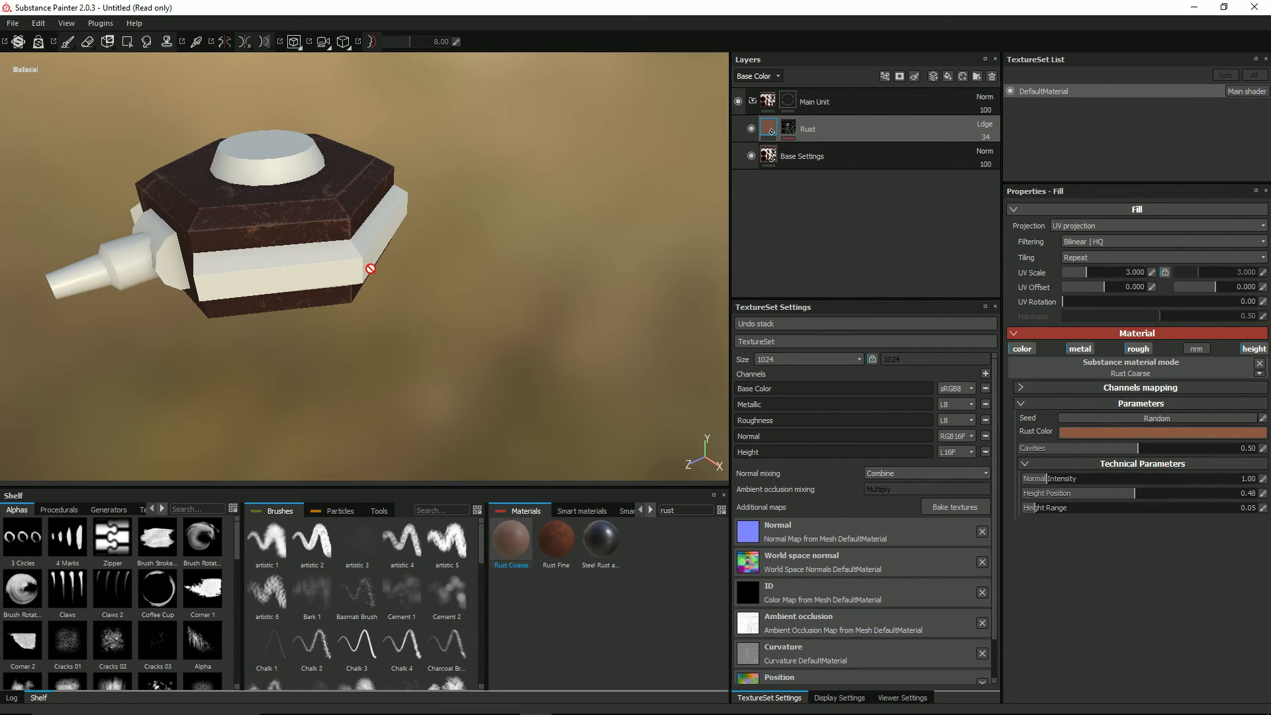
mouse_move(358, 222)
left_mouse_down("alt")
mouse_move(312, 225)
mouse_move(347, 224)
left_mouse_up("alt")
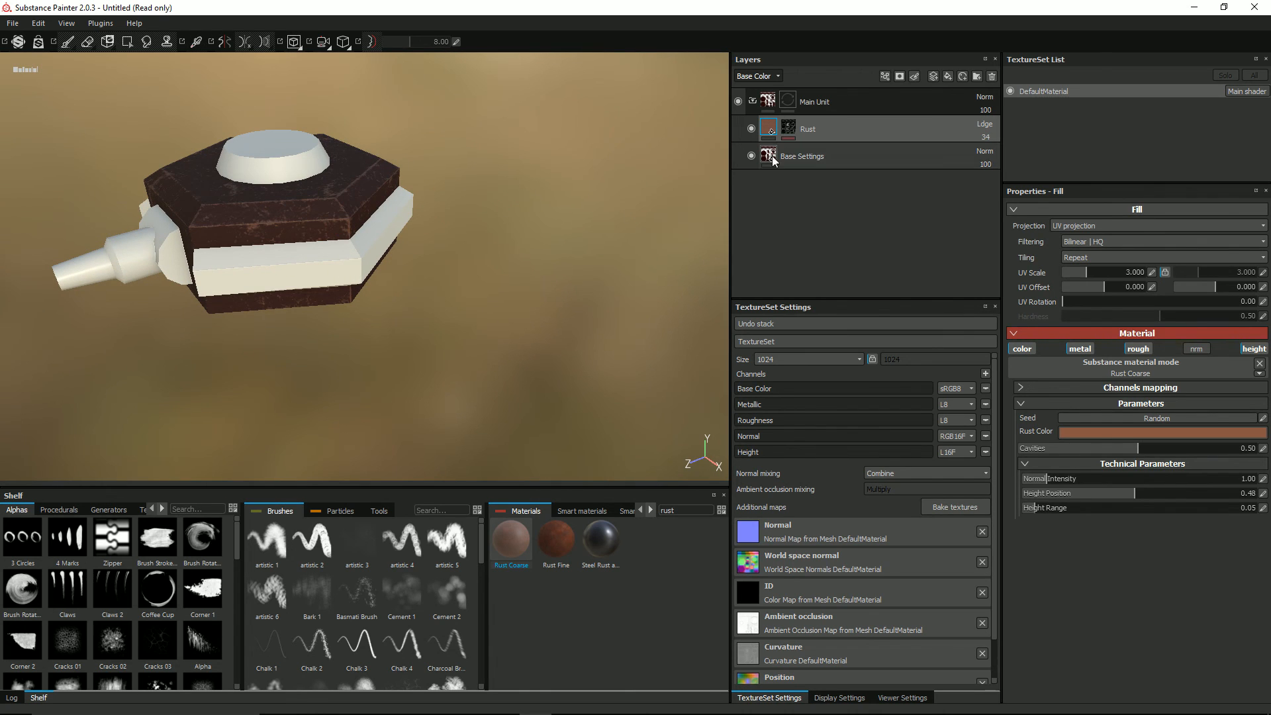
Step: Create a new folder above the Main Unit folder and name it Side Bar
left_click(820, 102)
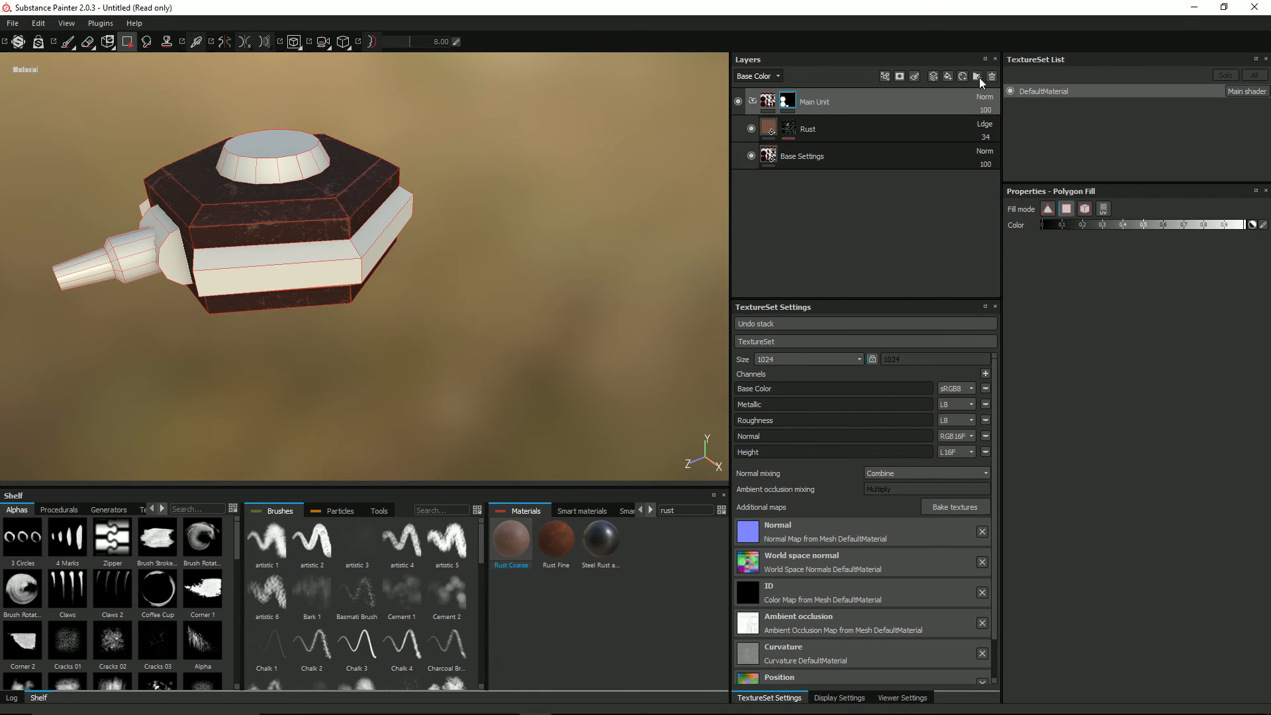
left_click(977, 77)
double_click(793, 101)
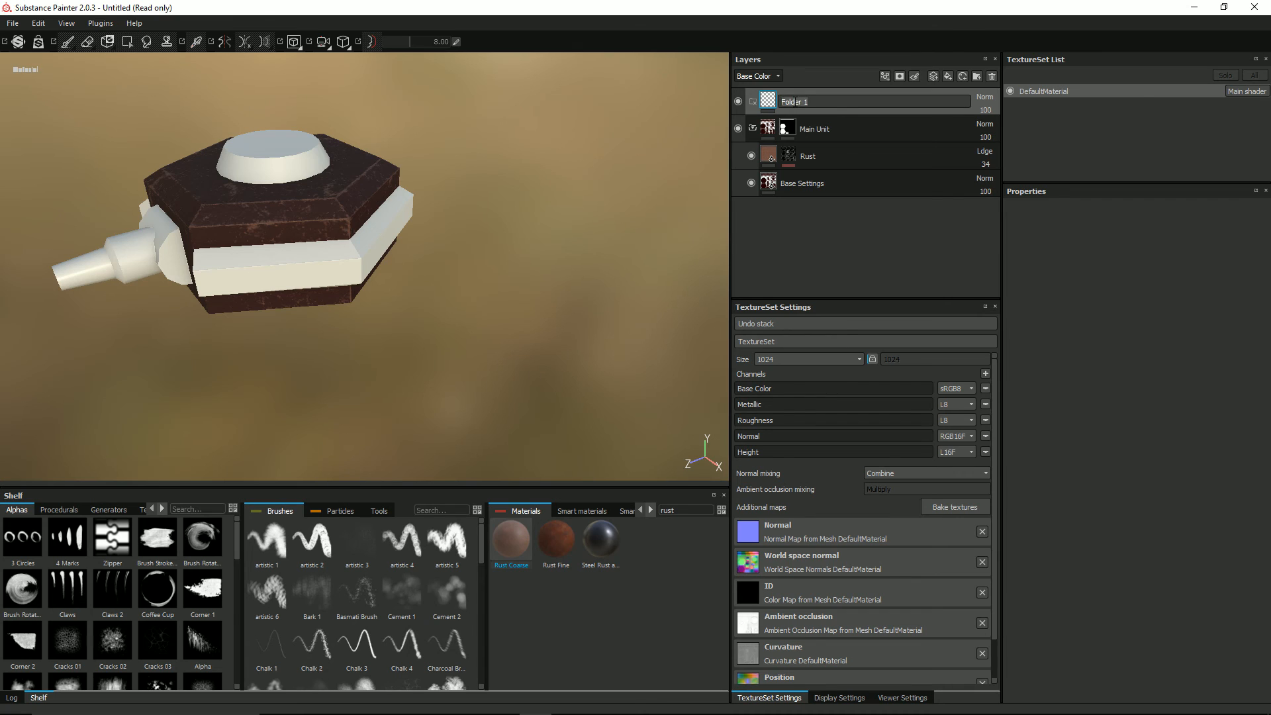
type("Side Bar")
key("Return")
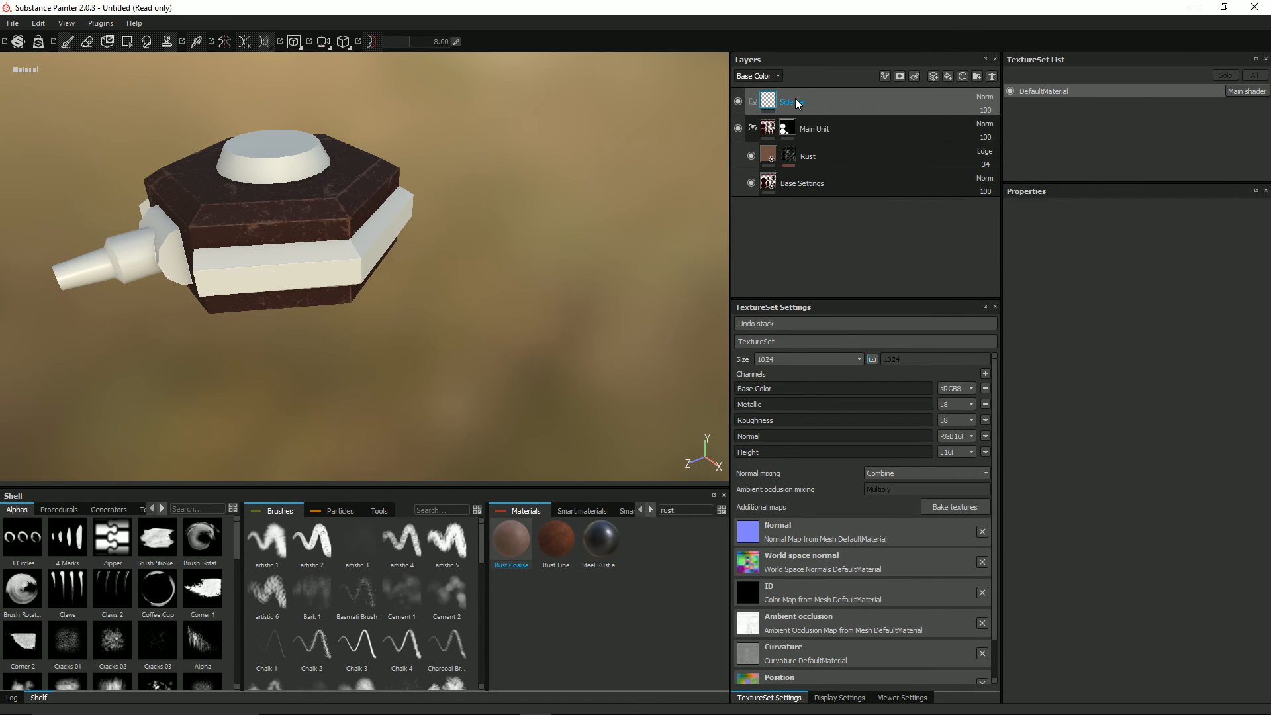
Step: Add a fill layer, move it into the Side Bar folder and rename it Base Settings
left_click(947, 76)
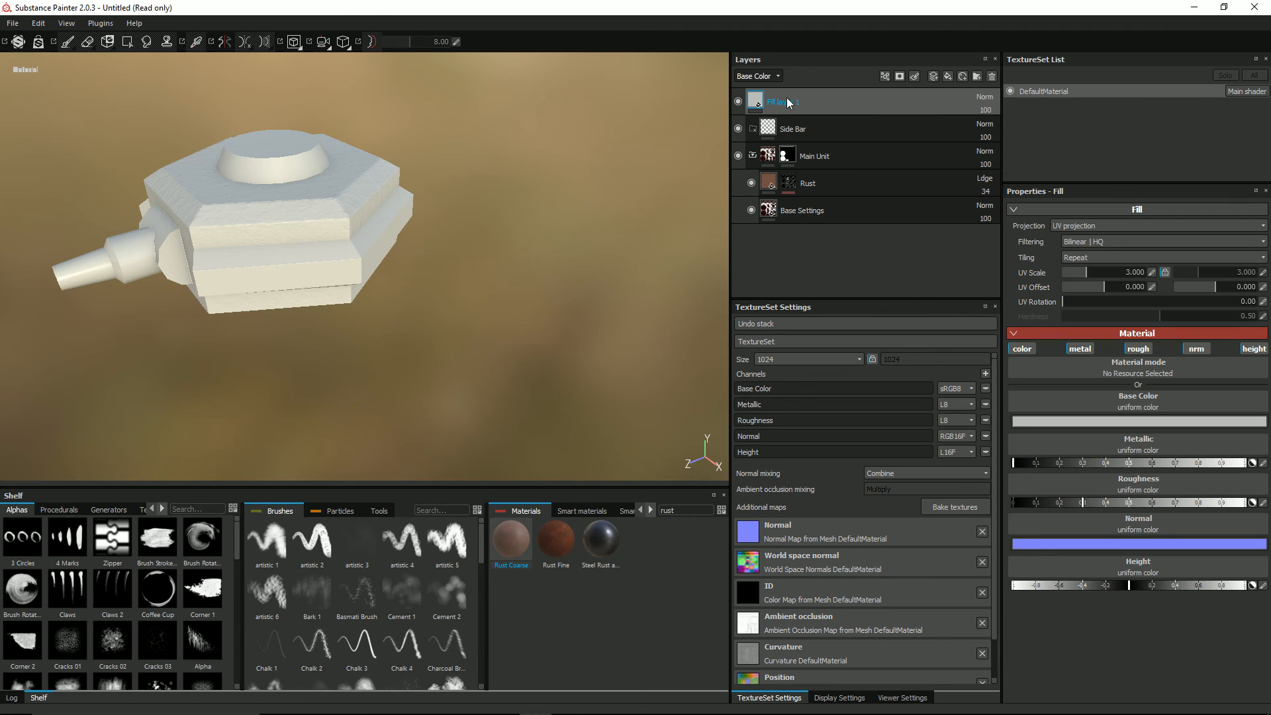
left_click_drag(799, 102, 802, 125)
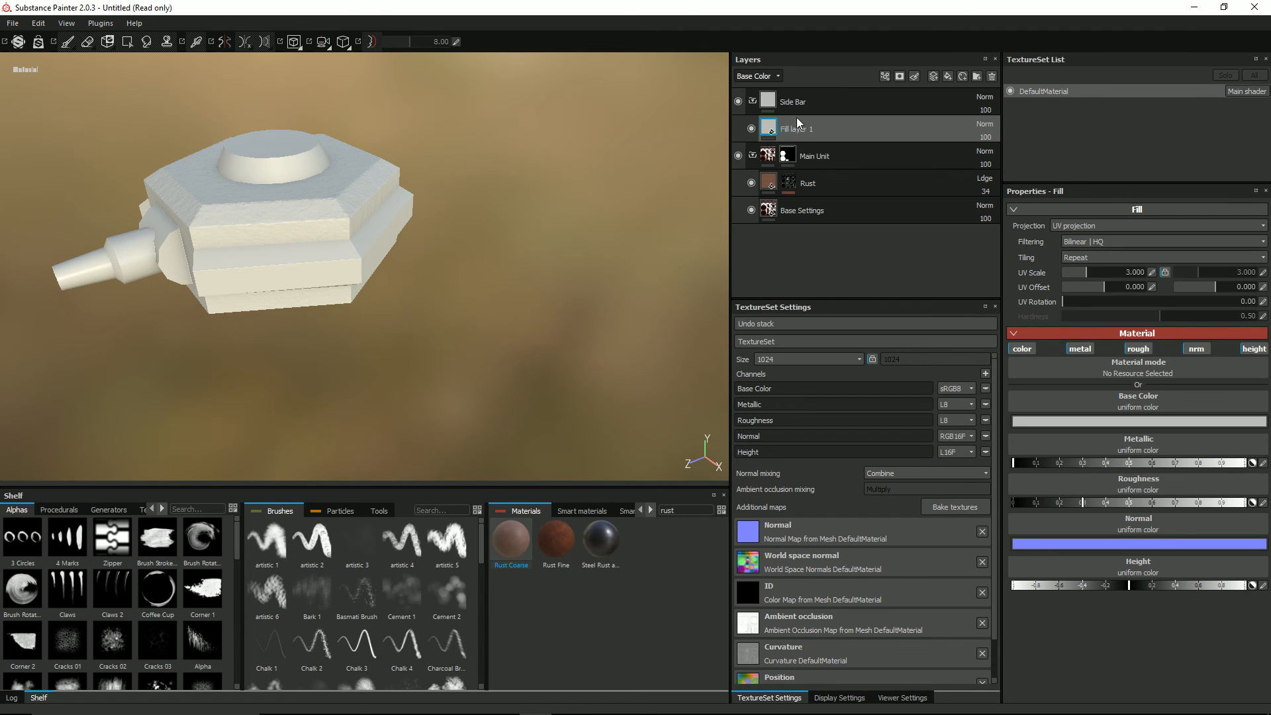
double_click(811, 127)
type("B")
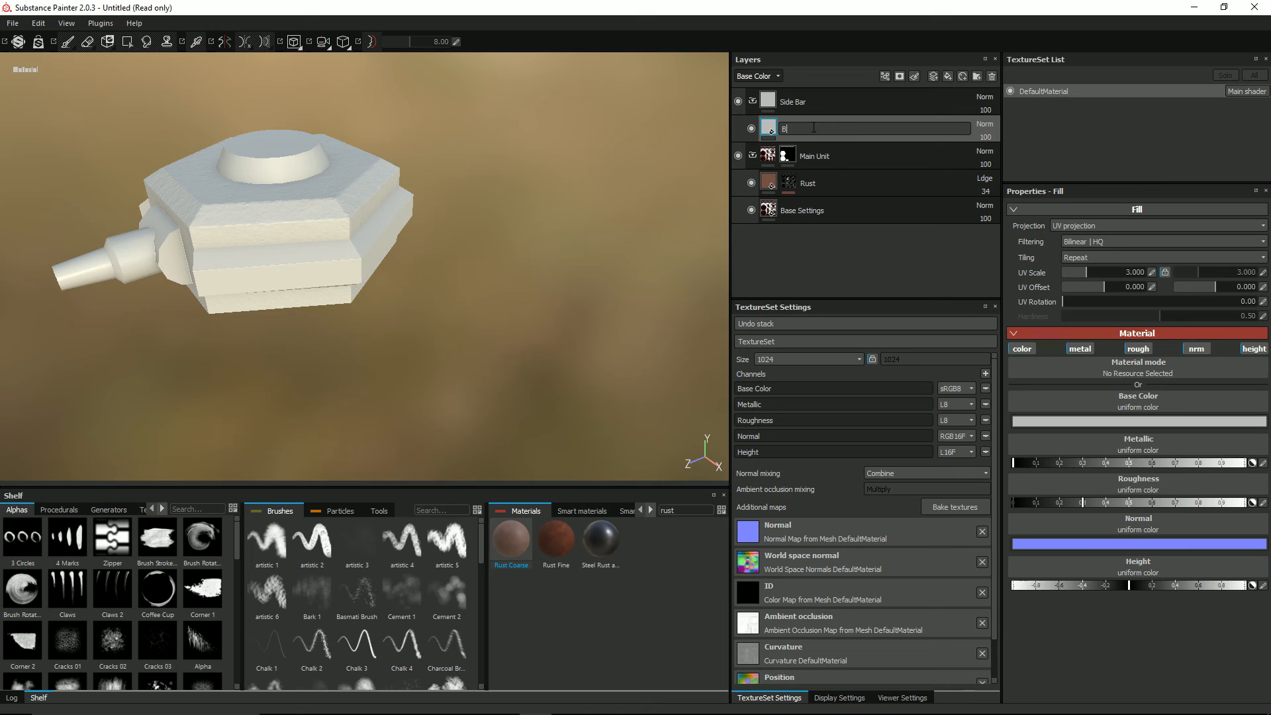
type("ase Settings")
key("Return")
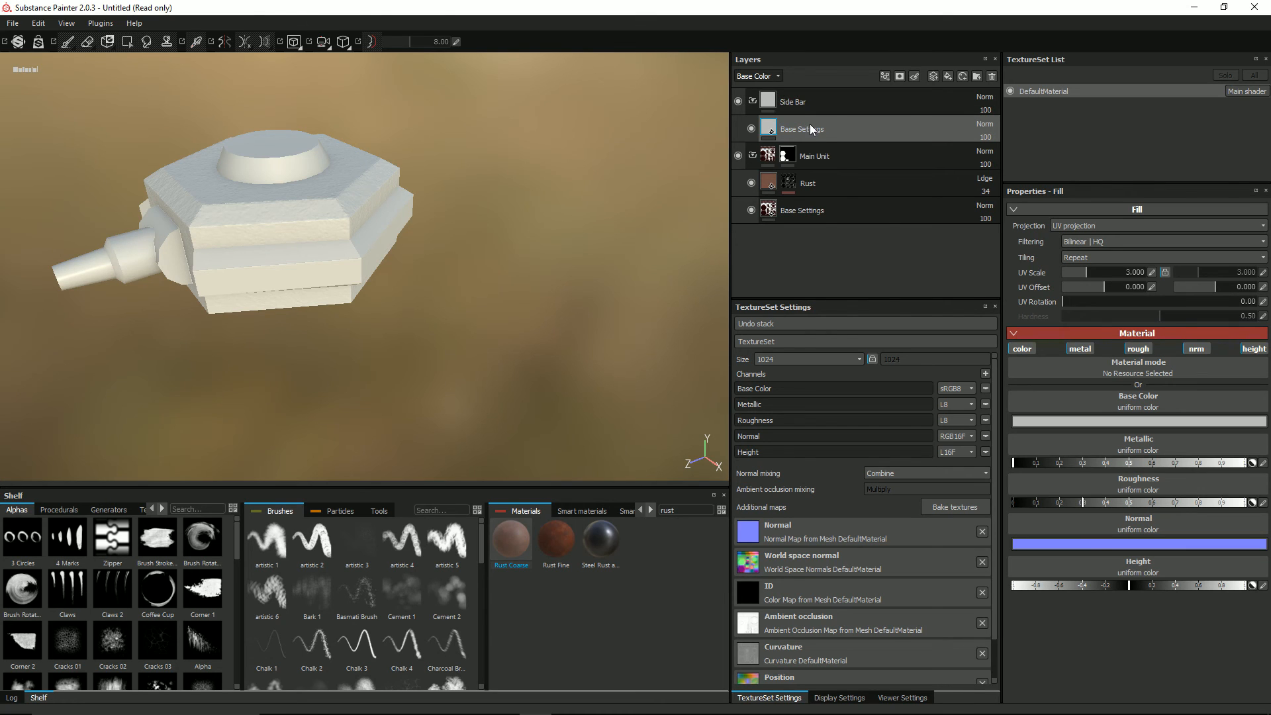
Step: Add a black mask to the Side Bar folder
left_click(771, 101)
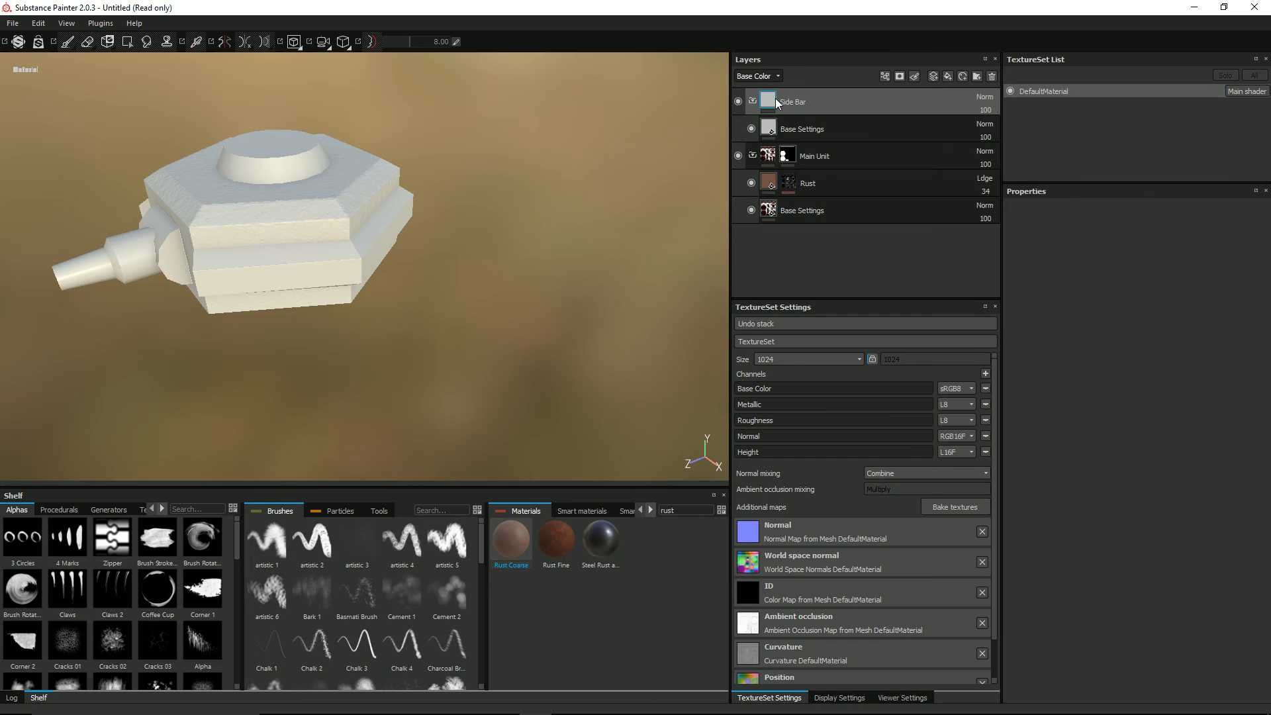
right_click(776, 100)
left_click(808, 119)
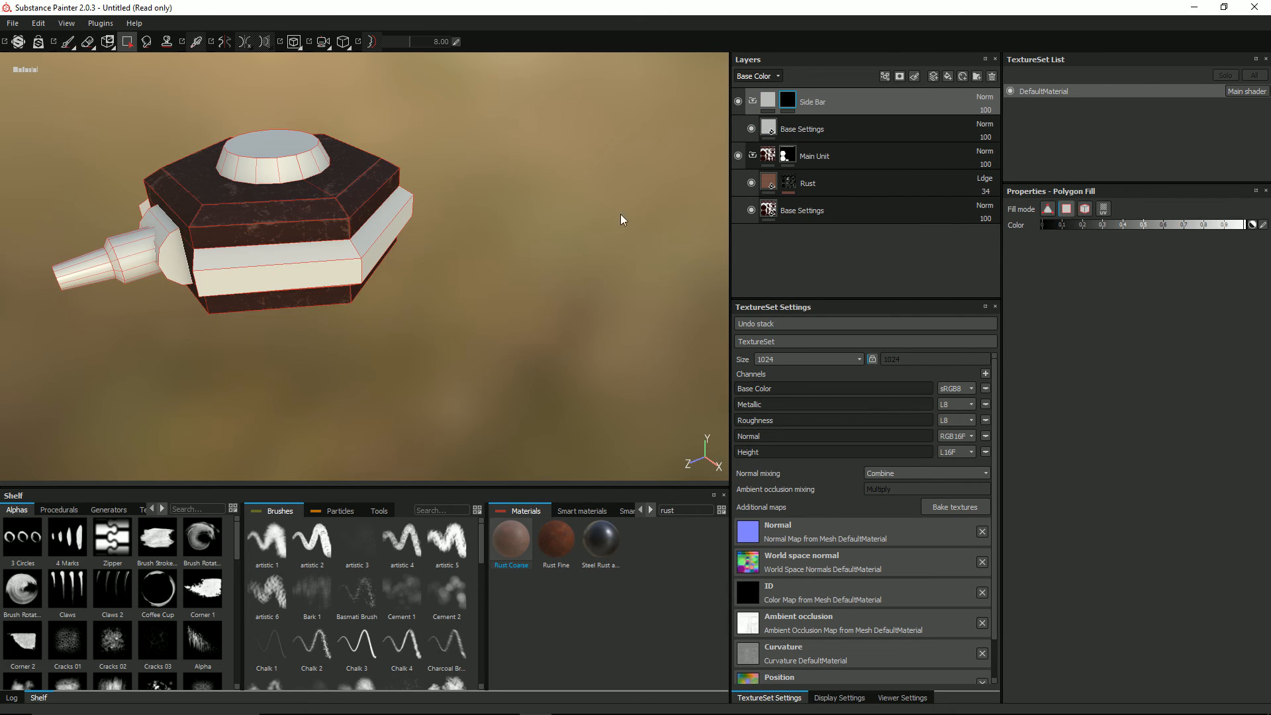
Step: Fill the side bars' UV islands into the Side Bar mask and assign Steel Rust and Wear to that folder's Base Settings layer
left_click(1103, 209)
left_click(768, 127)
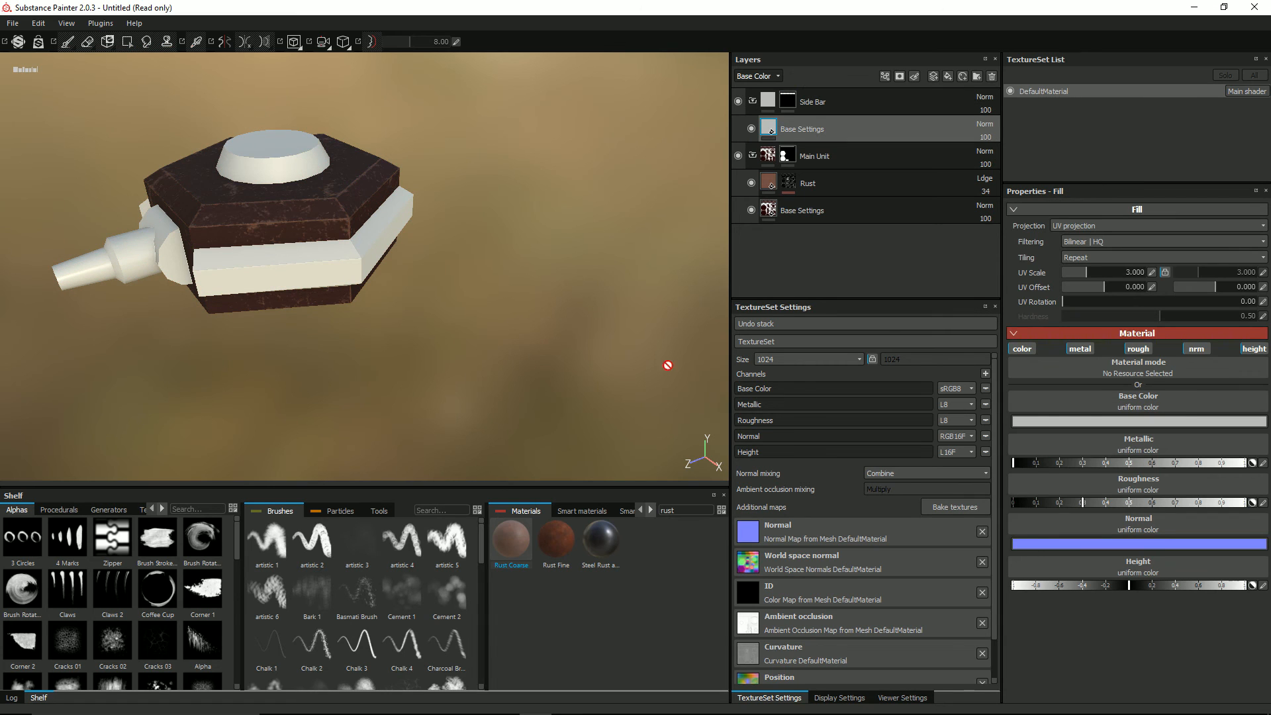
left_click(598, 540)
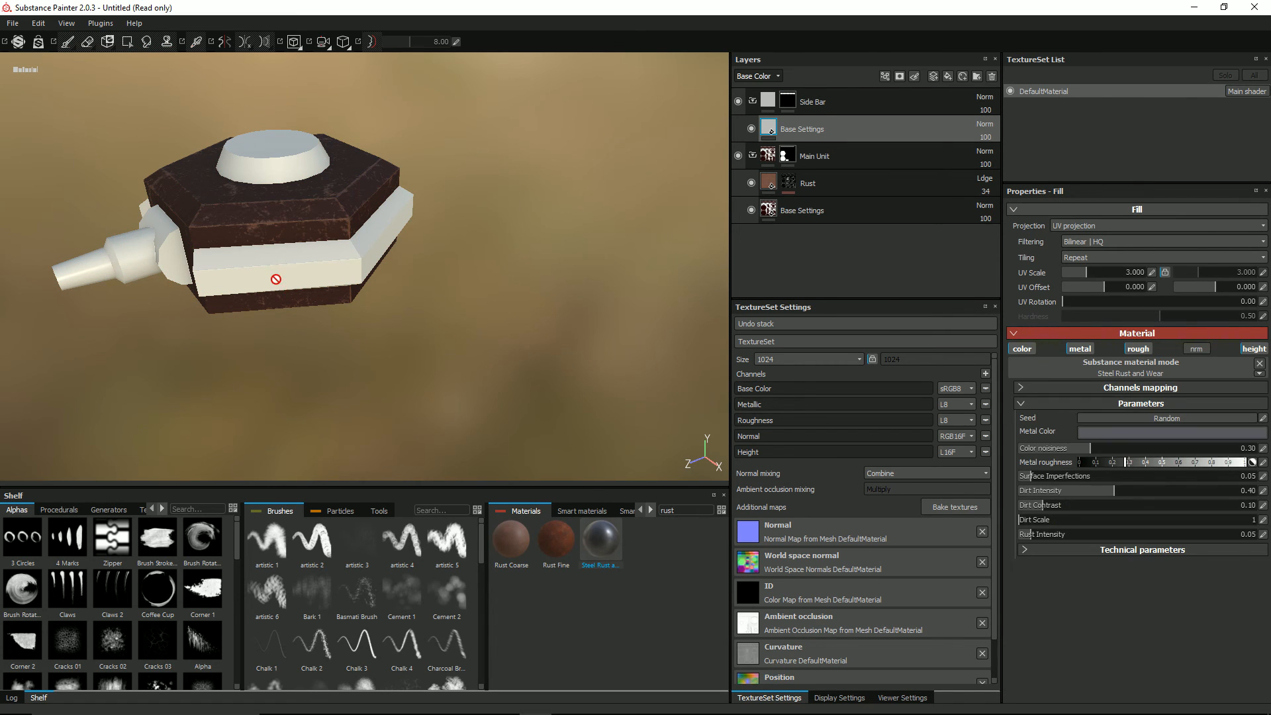
Step: Examine the side bars and their end faces from several angles around the model
mouse_move(206, 268)
left_mouse_down("alt")
mouse_move(470, 232)
mouse_move(153, 285)
mouse_move(195, 278)
left_mouse_up("alt")
left_click_drag(558, 299, 447, 260, "alt")
scroll(216, 247, "down", 4)
middle_click_drag(182, 263, 317, 245, "alt")
left_click_drag(318, 246, 161, 295, "alt")
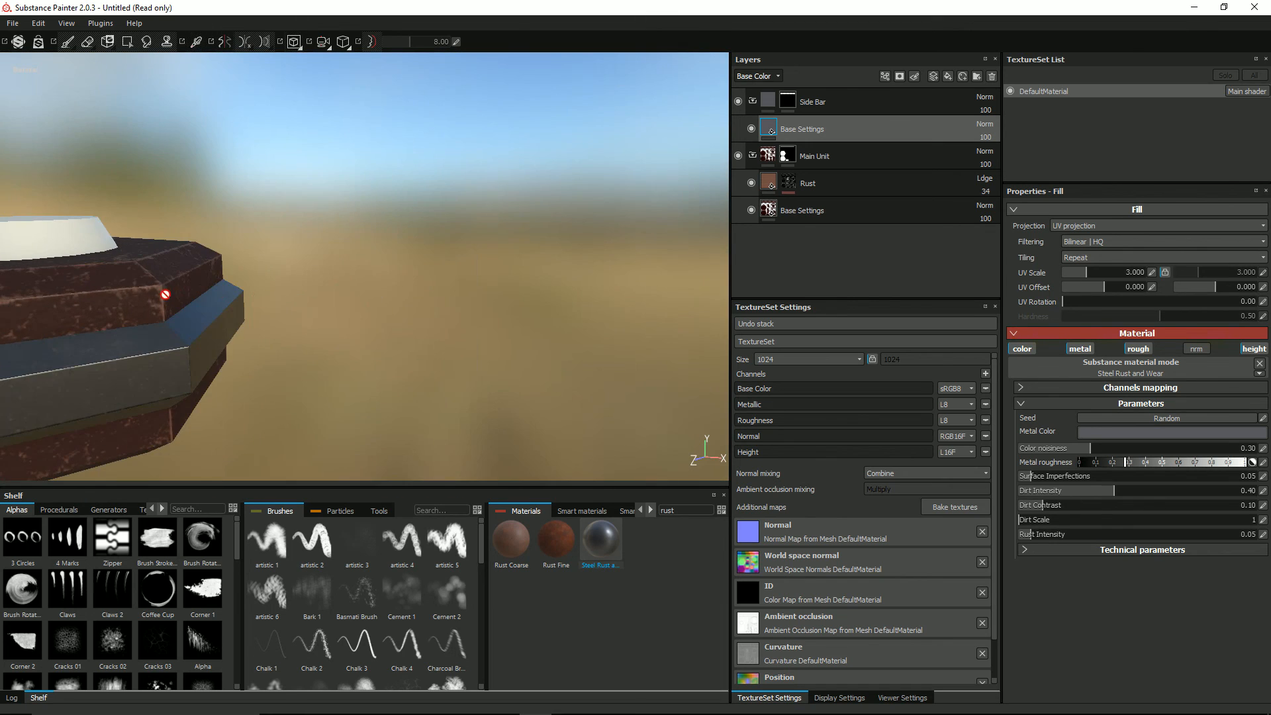
middle_click_drag(162, 295, 402, 274, "alt")
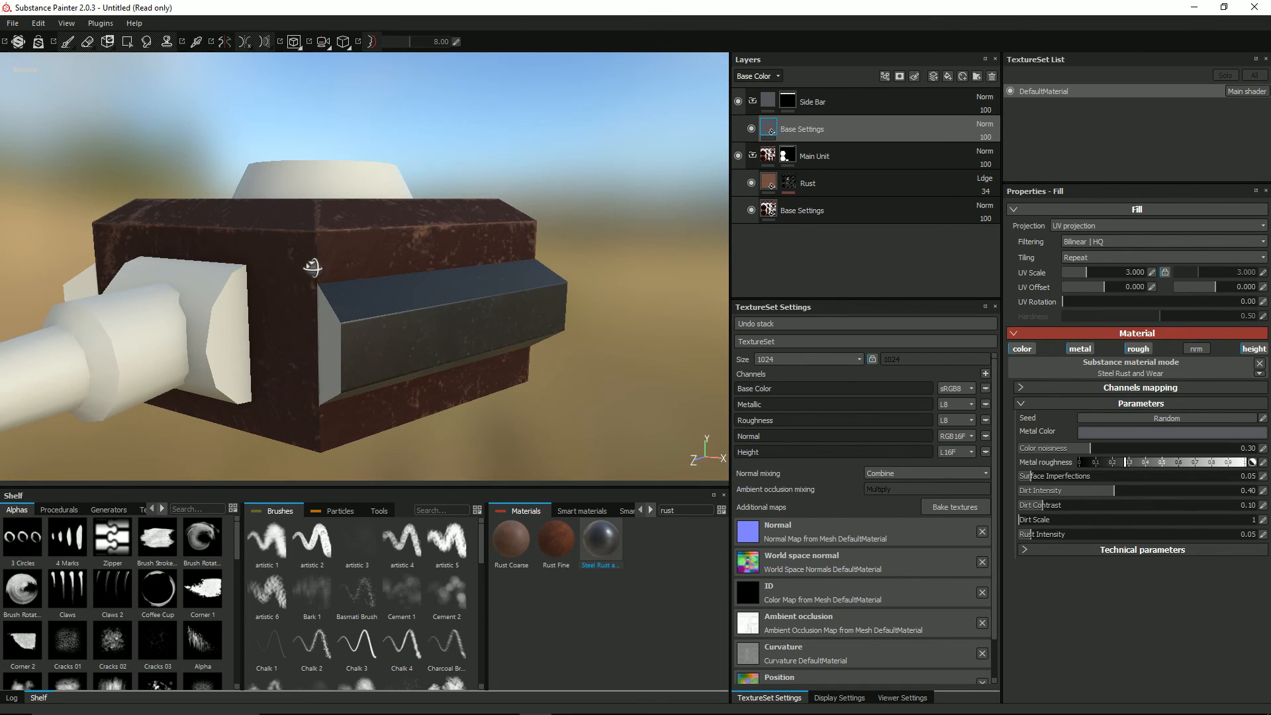
left_click_drag(312, 269, 314, 352, "alt")
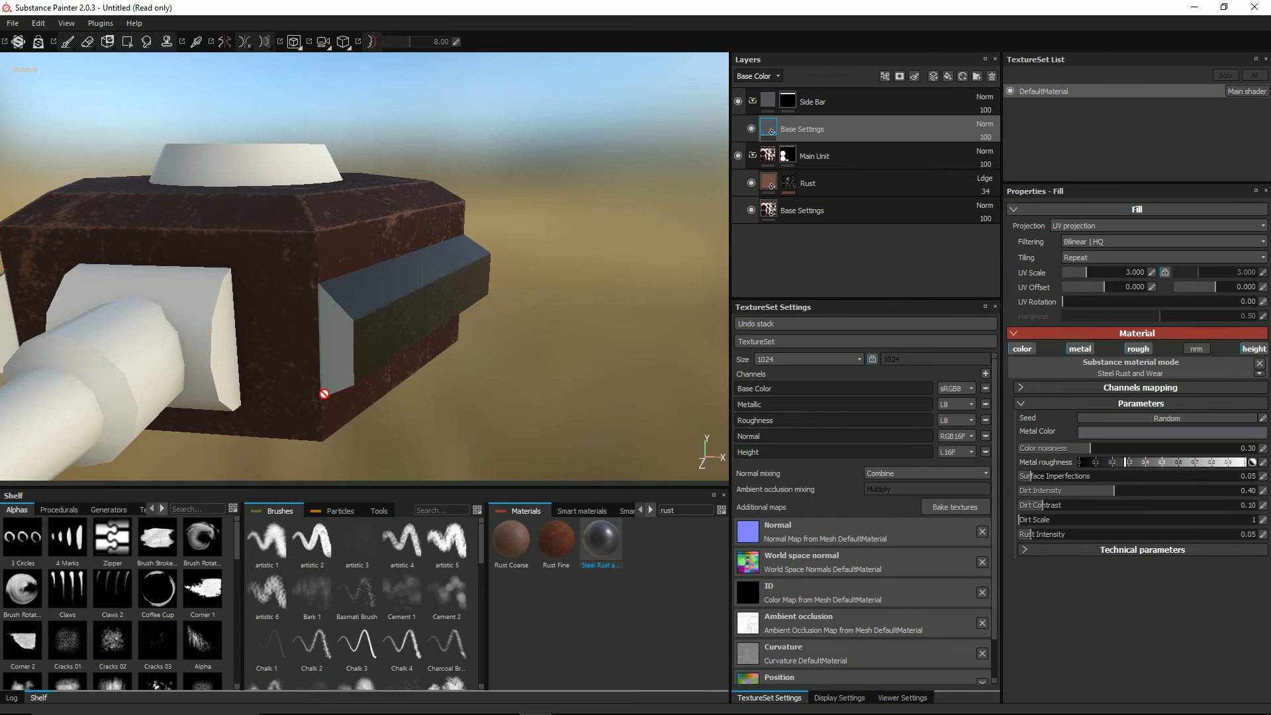
scroll(341, 325, "down", 3)
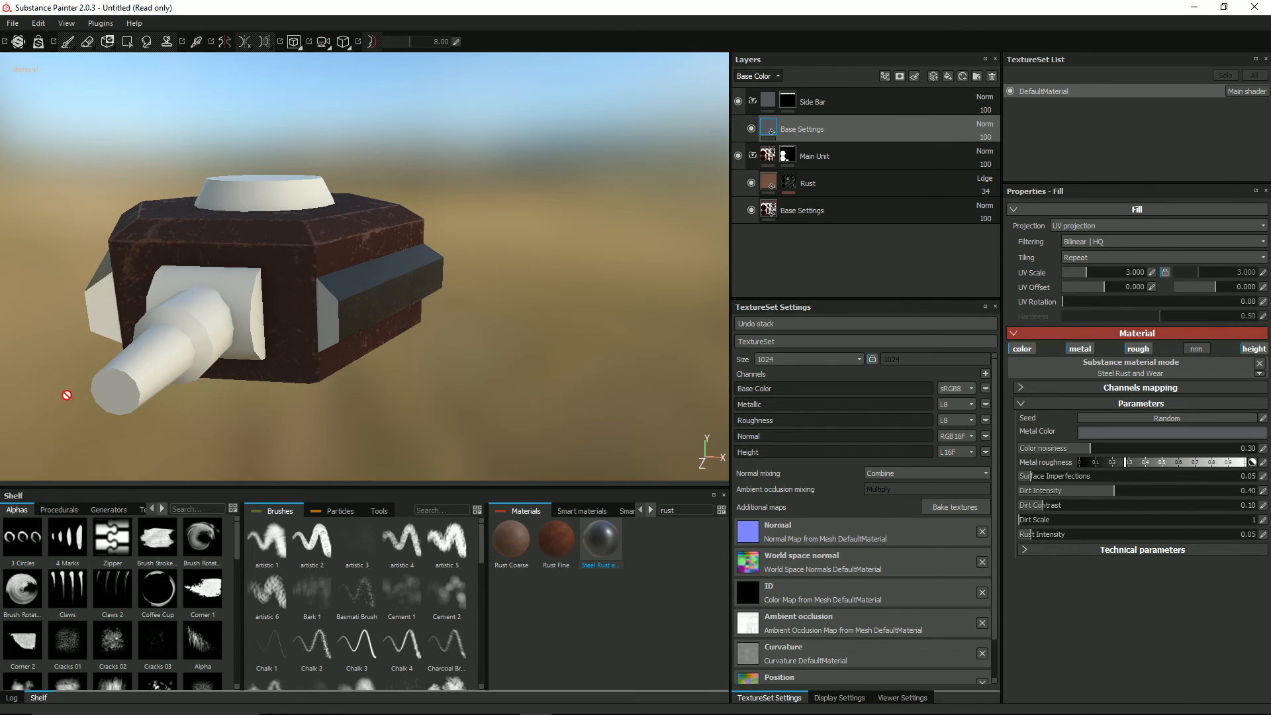
scroll(43, 340, "up", 2)
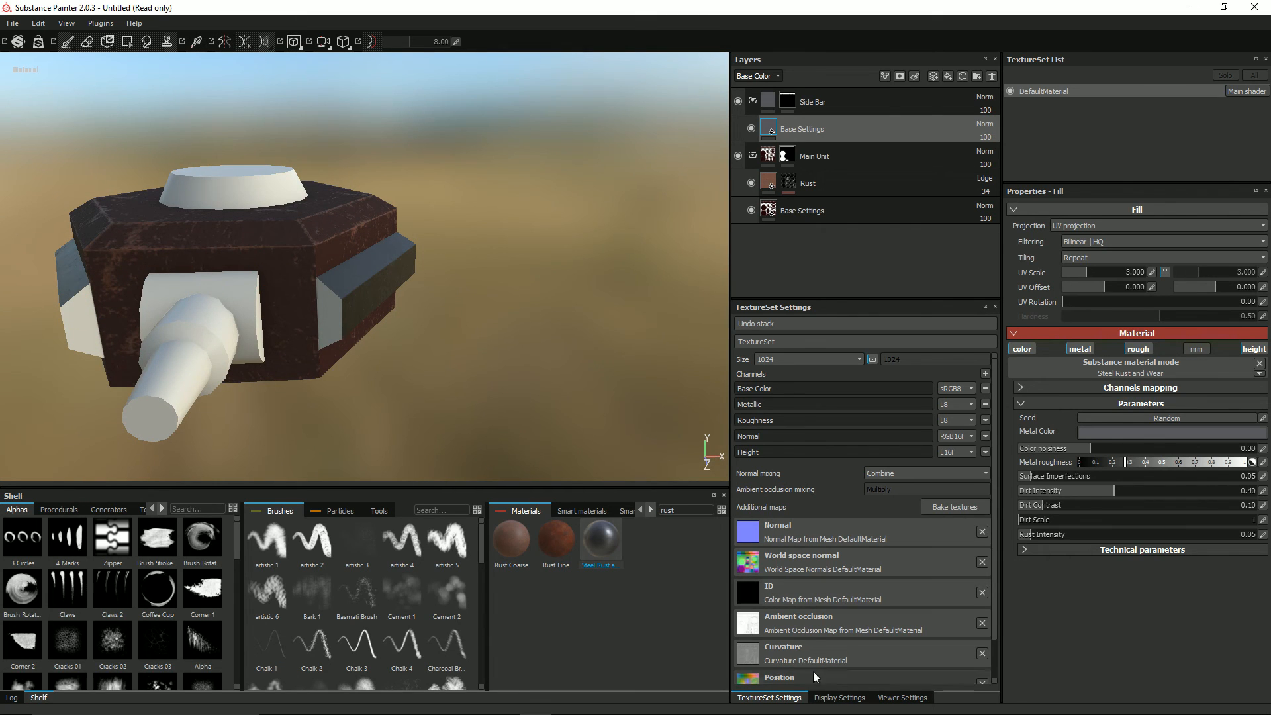
Step: Turn on the wireframe overlay in the viewer settings
left_click(839, 698)
left_click(902, 698)
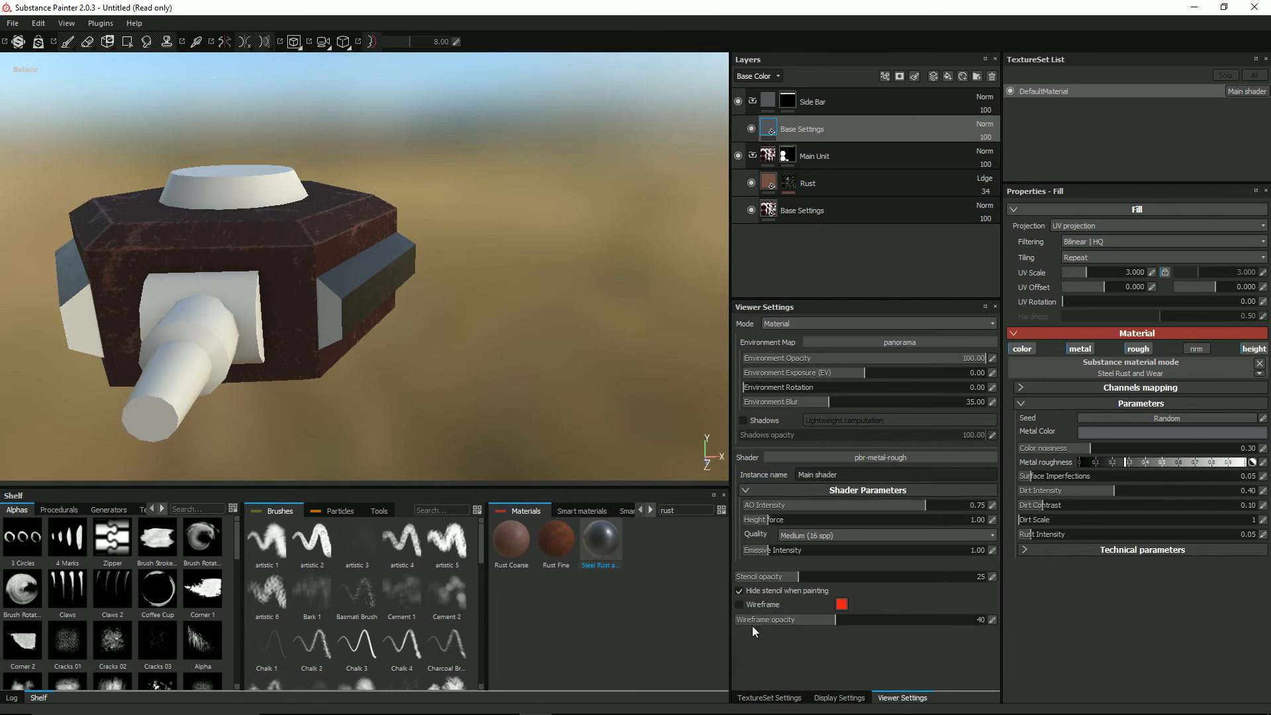
left_click(740, 605)
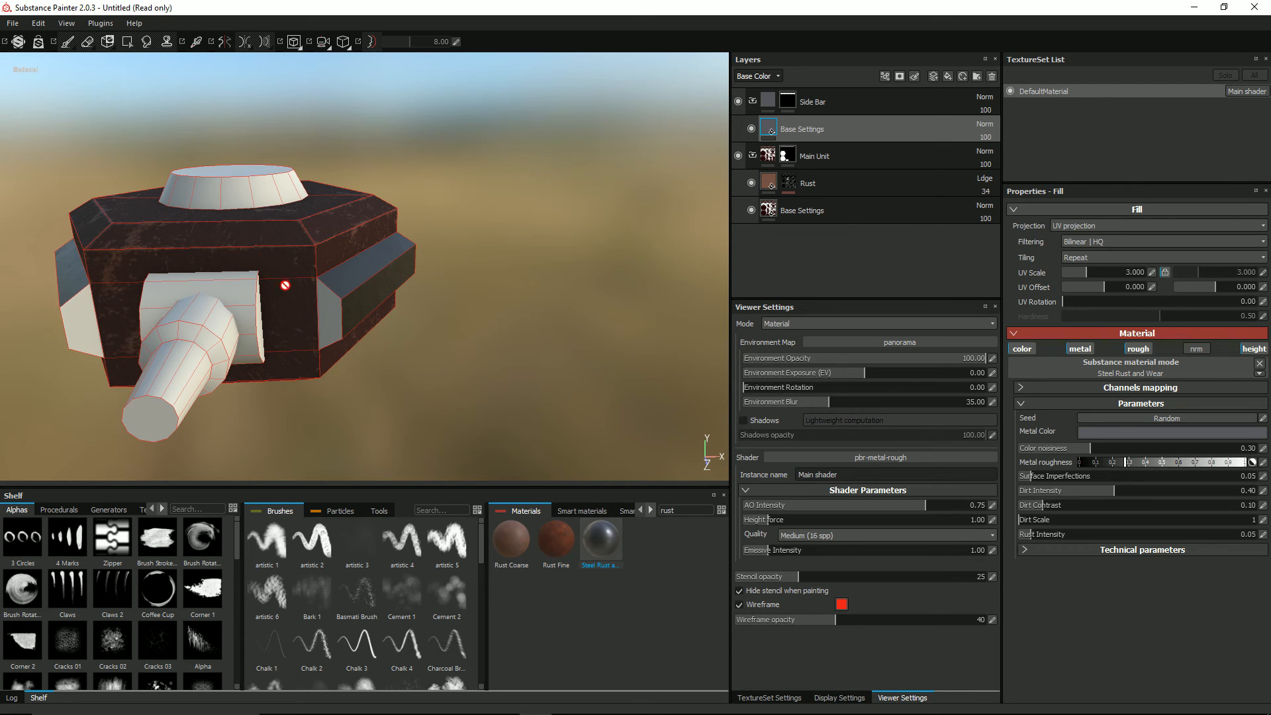
Step: Show the UV layout beside the model and fill the side bars' end faces into the Side Bar mask polygon by polygon
key("F1")
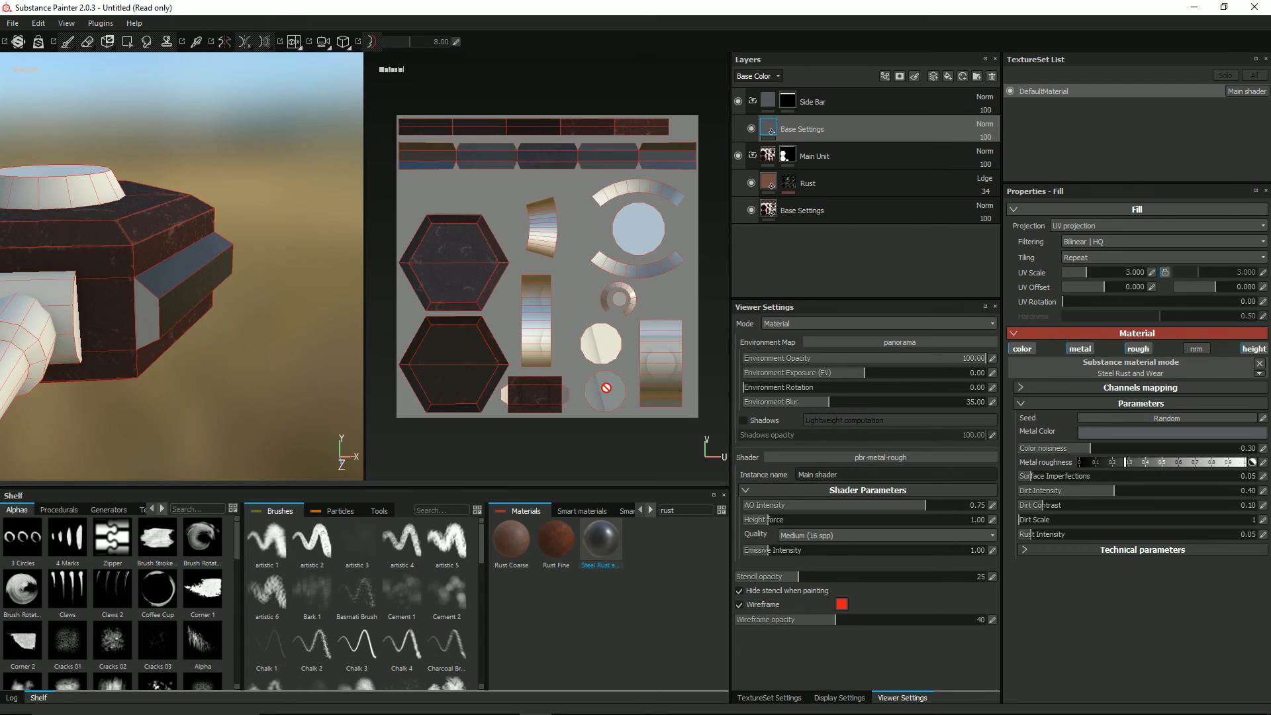
middle_click_drag(533, 404, 540, 44, "alt")
scroll(539, 241, "up", 5)
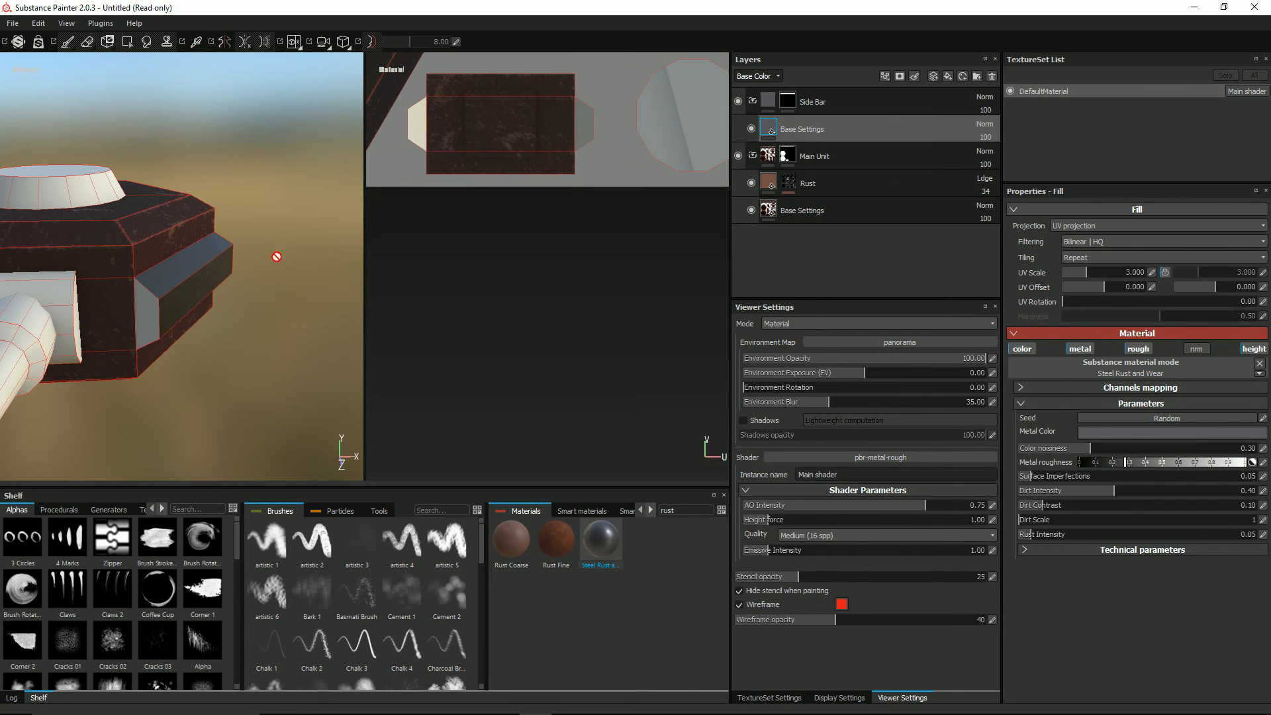
left_click_drag(276, 257, 141, 314, "alt")
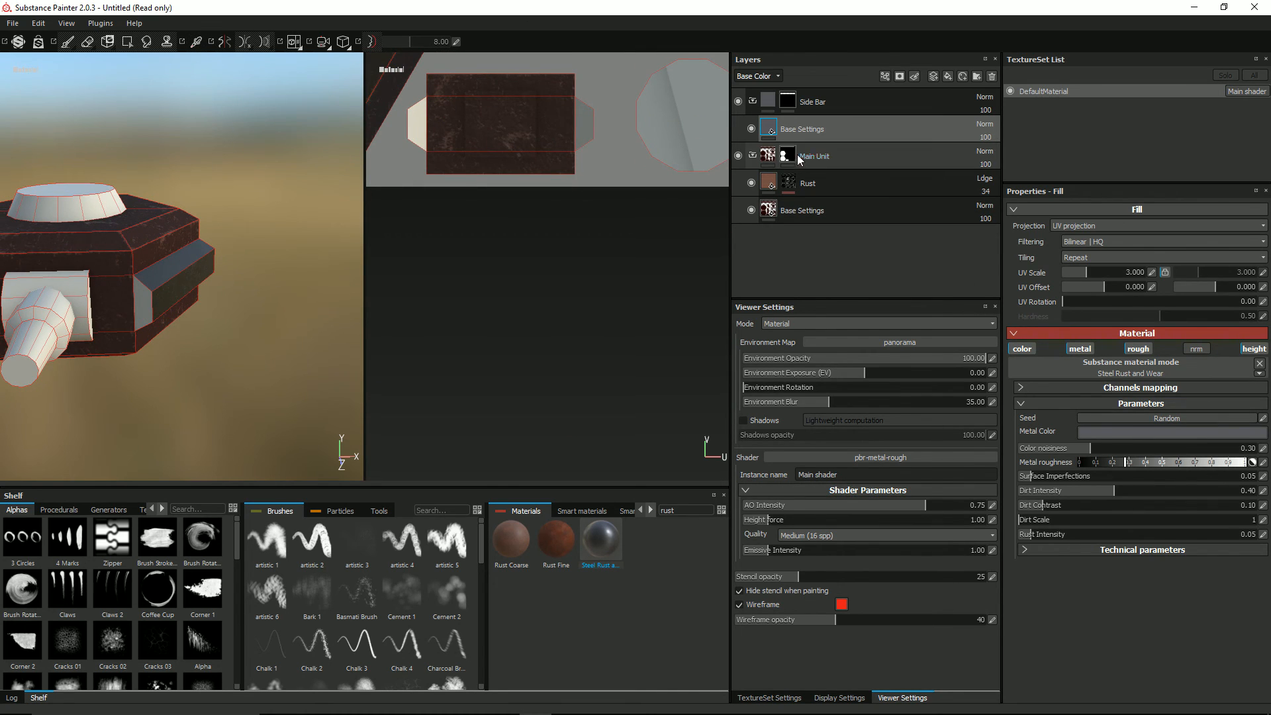
left_click(850, 115)
key("4")
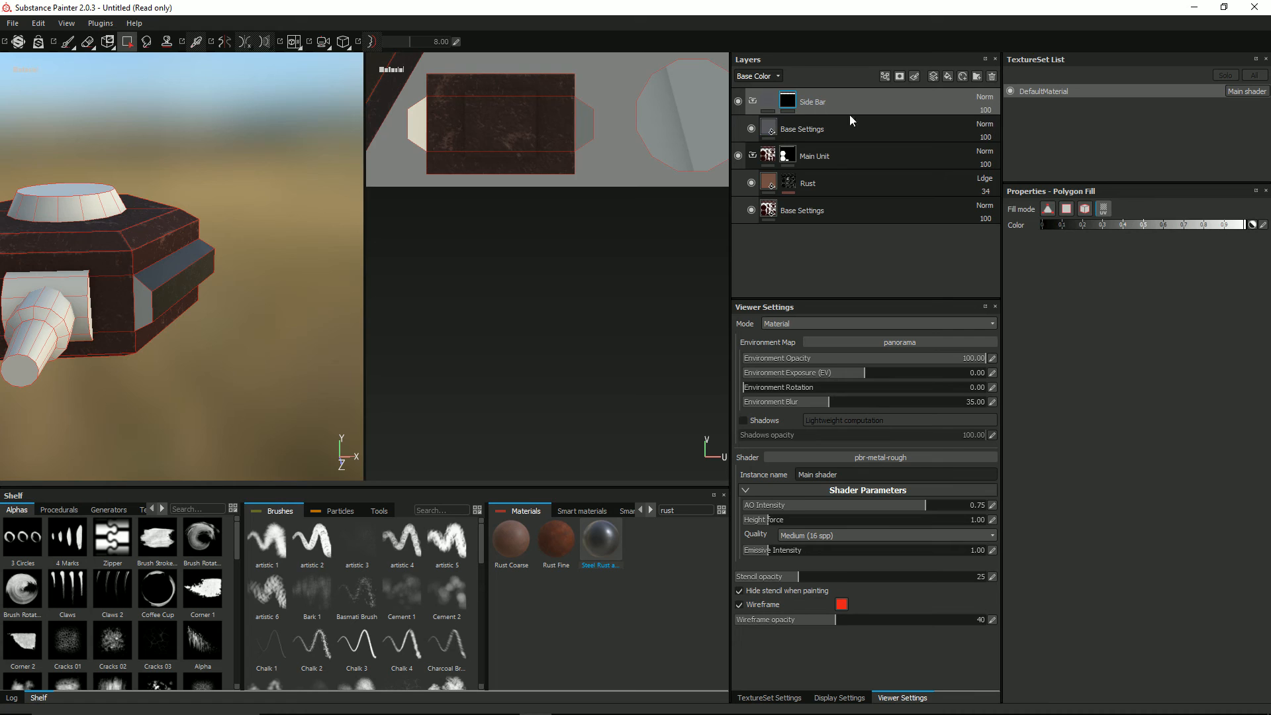
left_click(1066, 209)
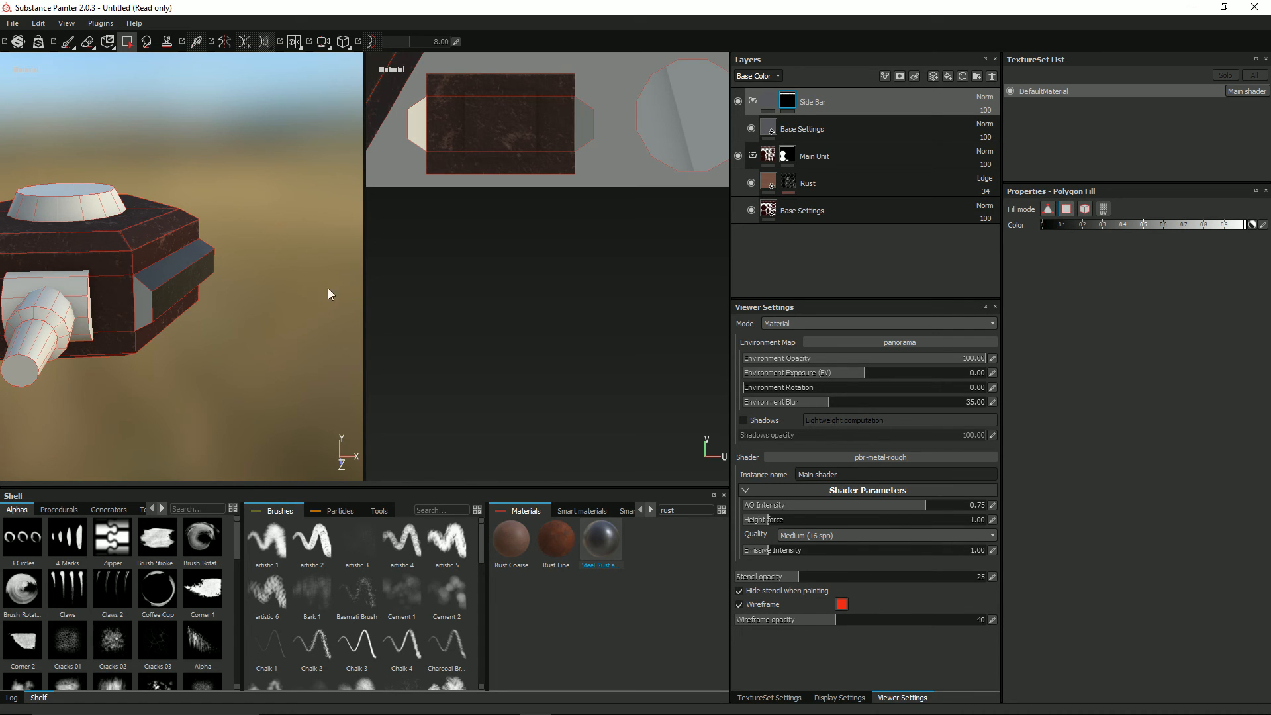
left_click(141, 304)
middle_click_drag(141, 304, 205, 292, "alt")
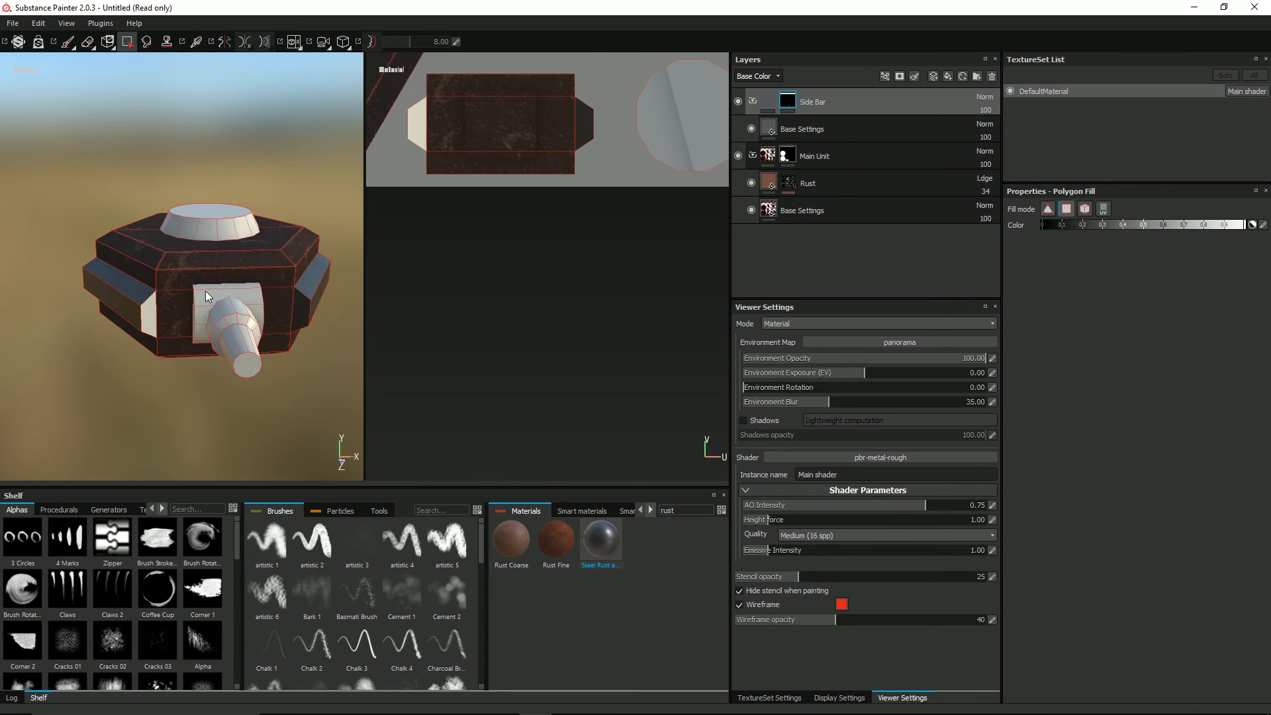
left_click(149, 311)
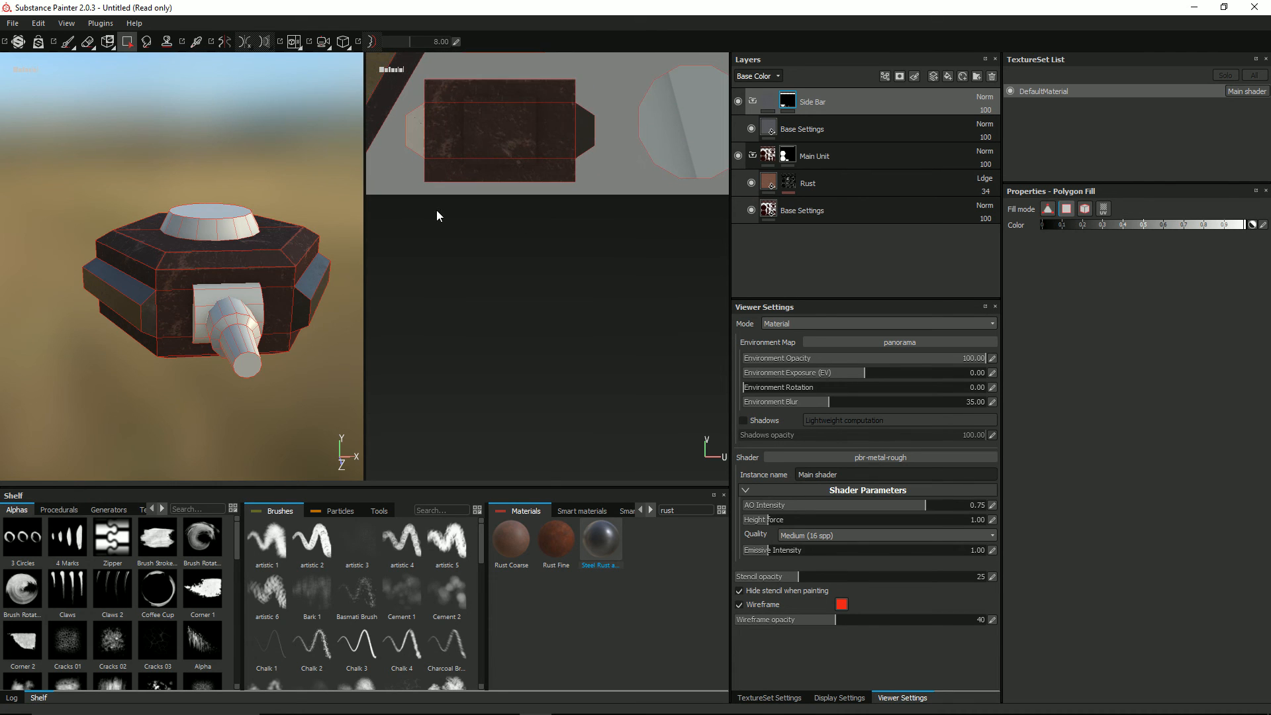
Step: Return to the 3D-only view and examine the steel side bars around the model
middle_click_drag(572, 198, 606, 395, "alt")
scroll(335, 282, "down", 2)
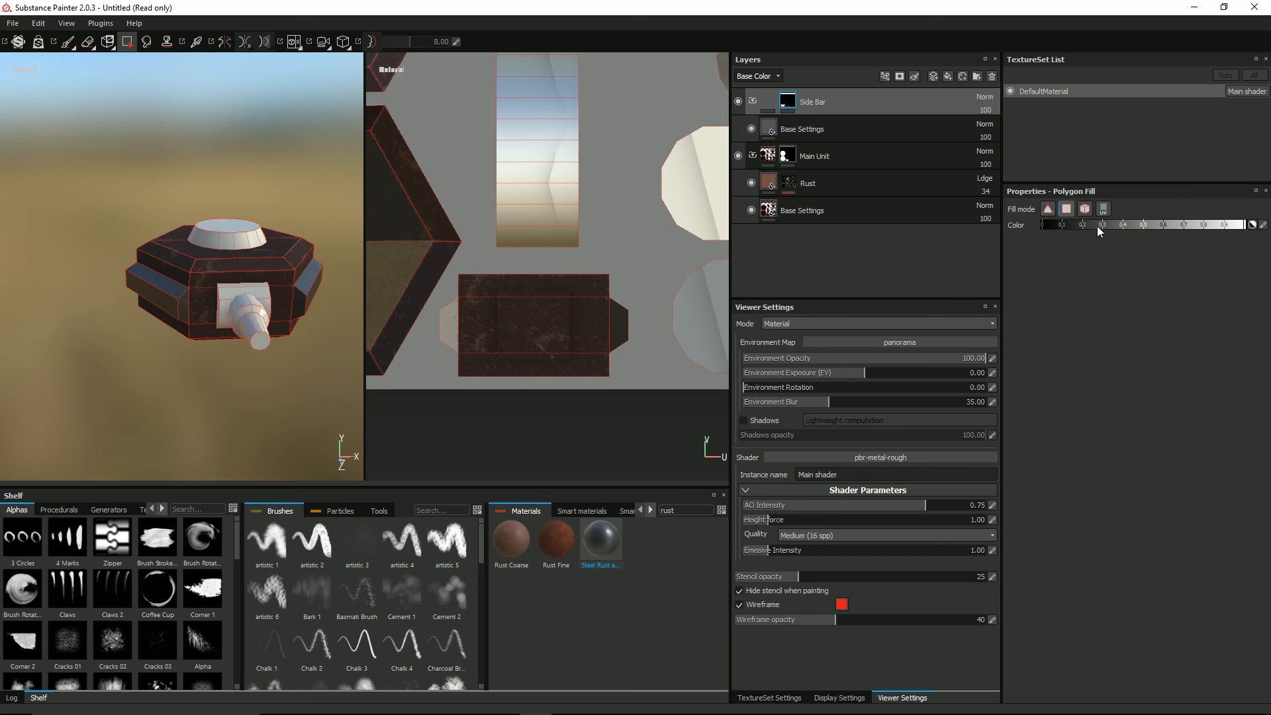
key("F2")
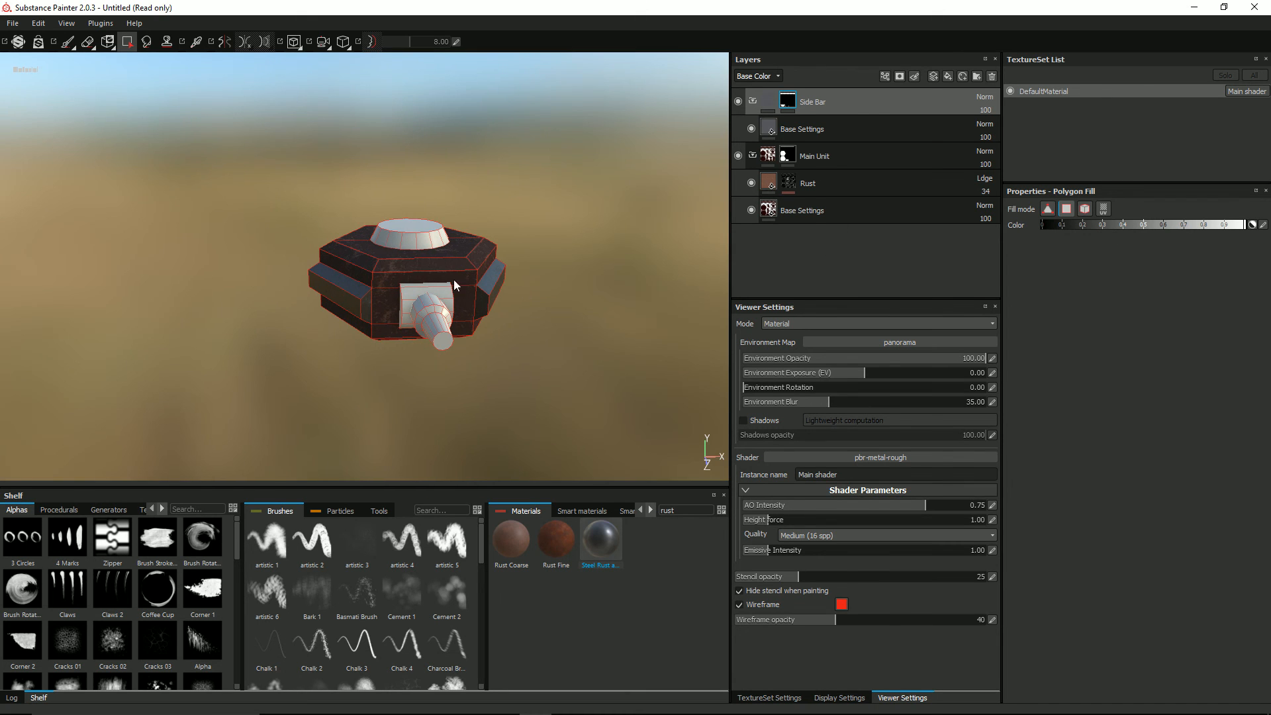
mouse_move(472, 274)
middle_mouse_down("alt")
mouse_move(447, 300)
mouse_move(461, 266)
middle_mouse_up("alt")
scroll(447, 300, "up", 4)
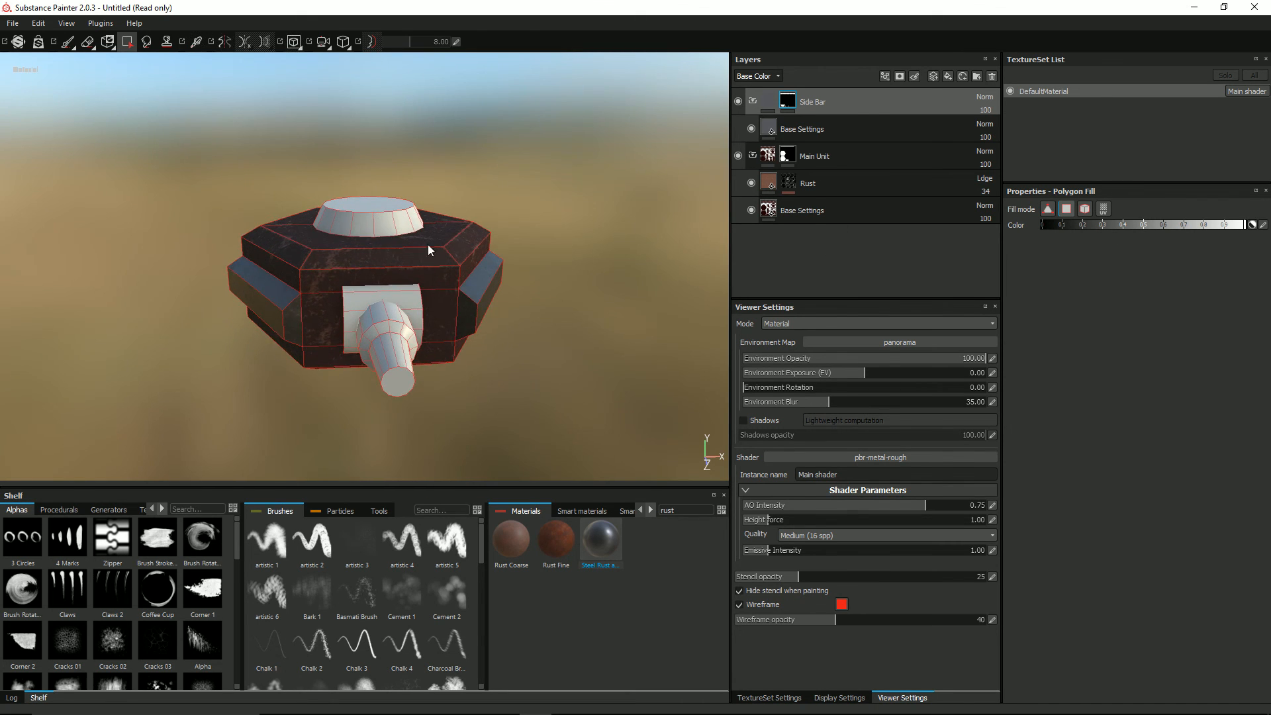
left_click_drag(427, 249, 495, 317, "alt")
scroll(497, 293, "up", 5)
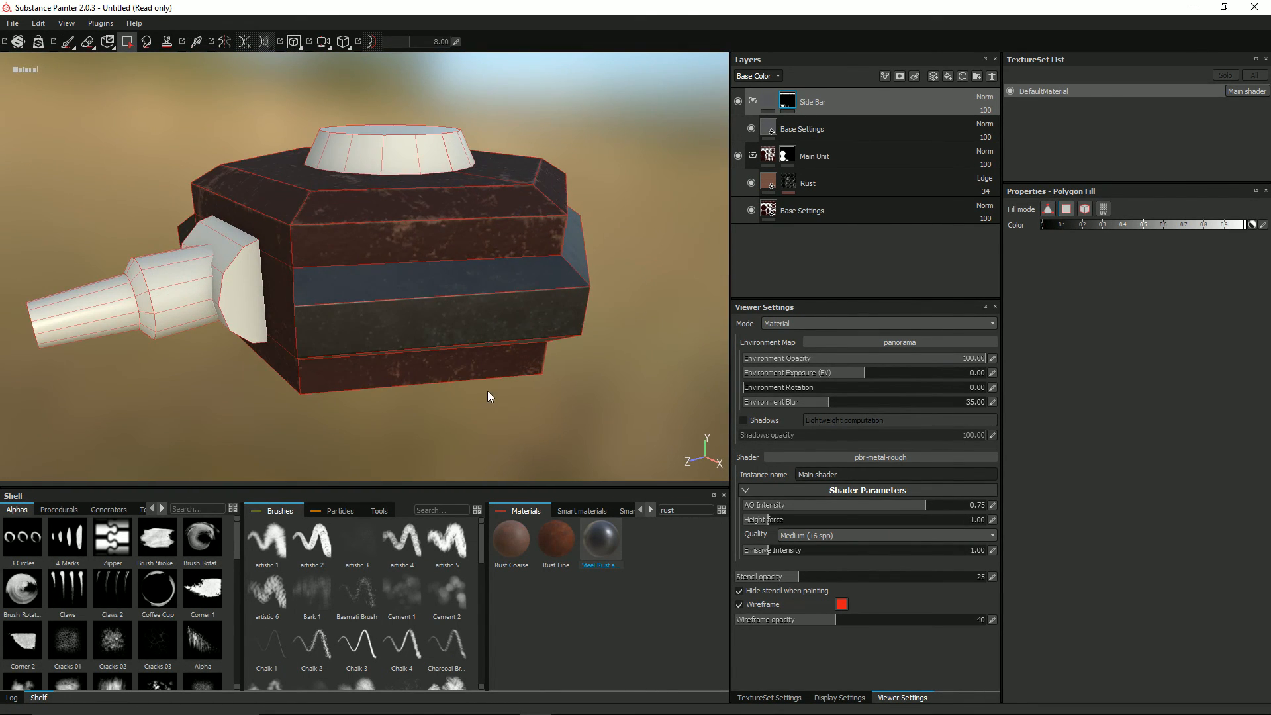
scroll(395, 278, "up", 3)
left_click_drag(389, 269, 458, 277, "alt")
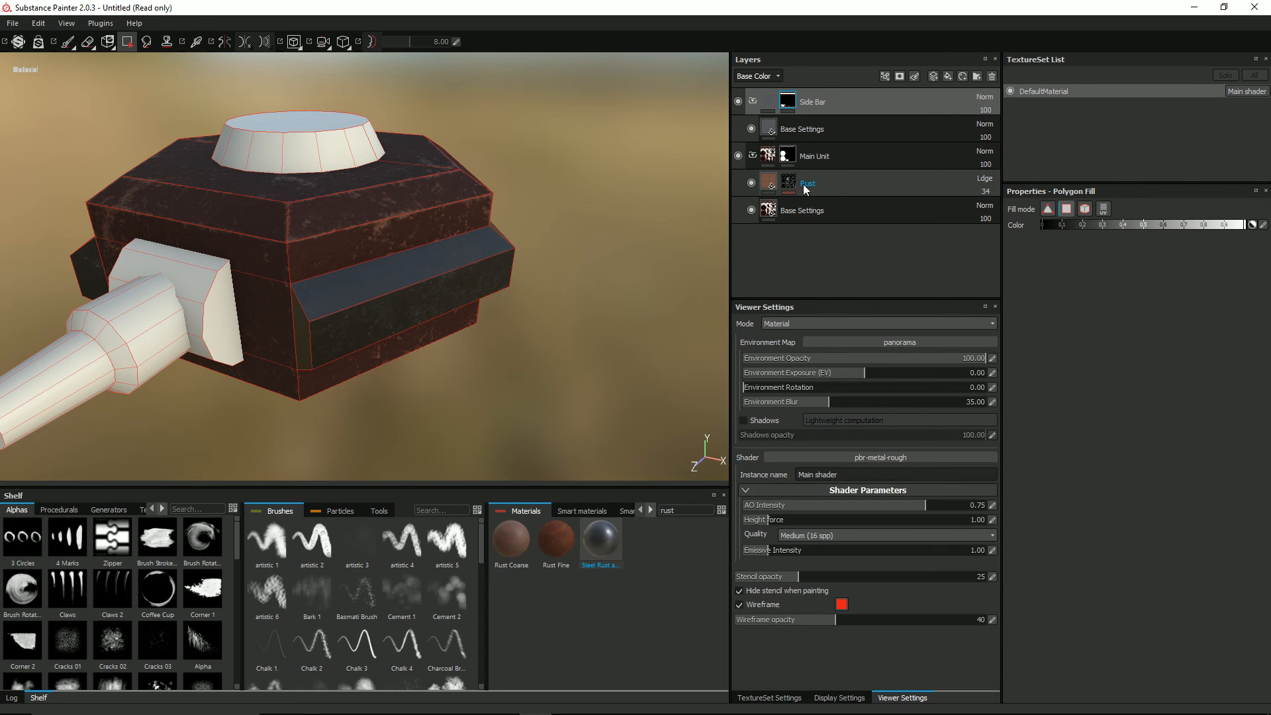
left_click_drag(462, 280, 417, 283, "alt")
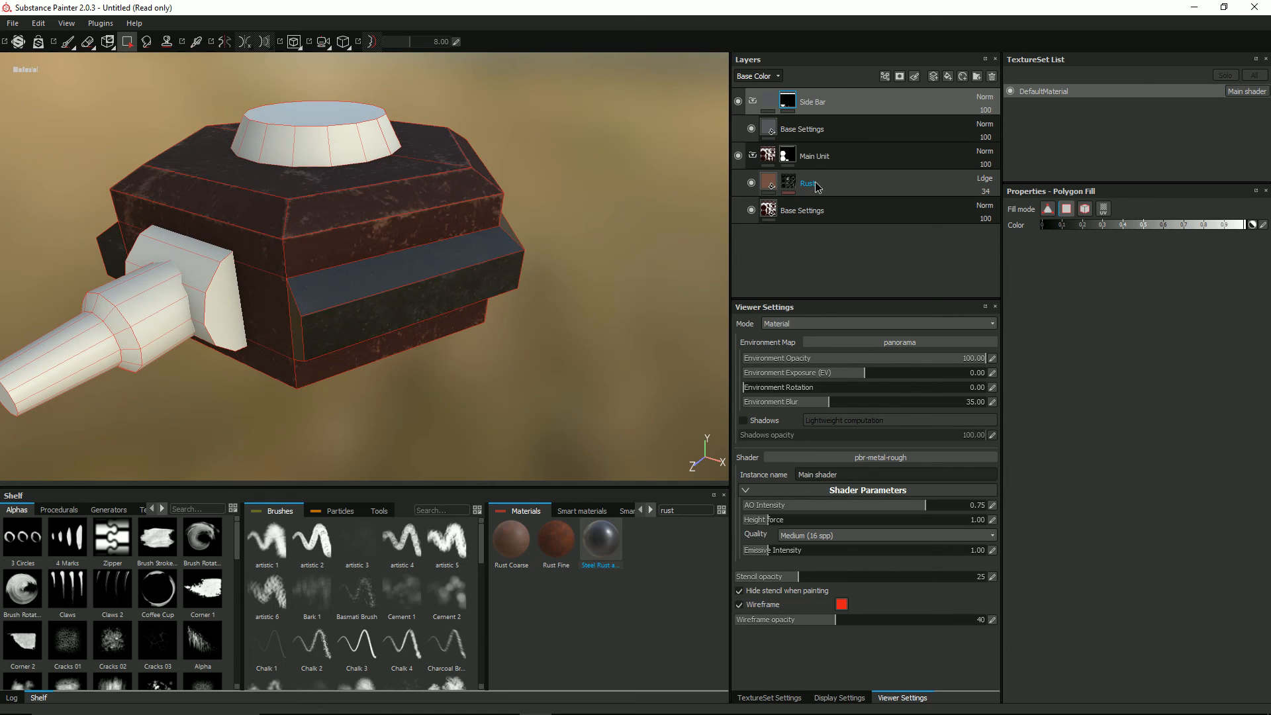
Step: Try moving the Rust layer out of the Main Unit folder to the top of the layer stack and inspect the side bars
left_click_drag(816, 185, 815, 95)
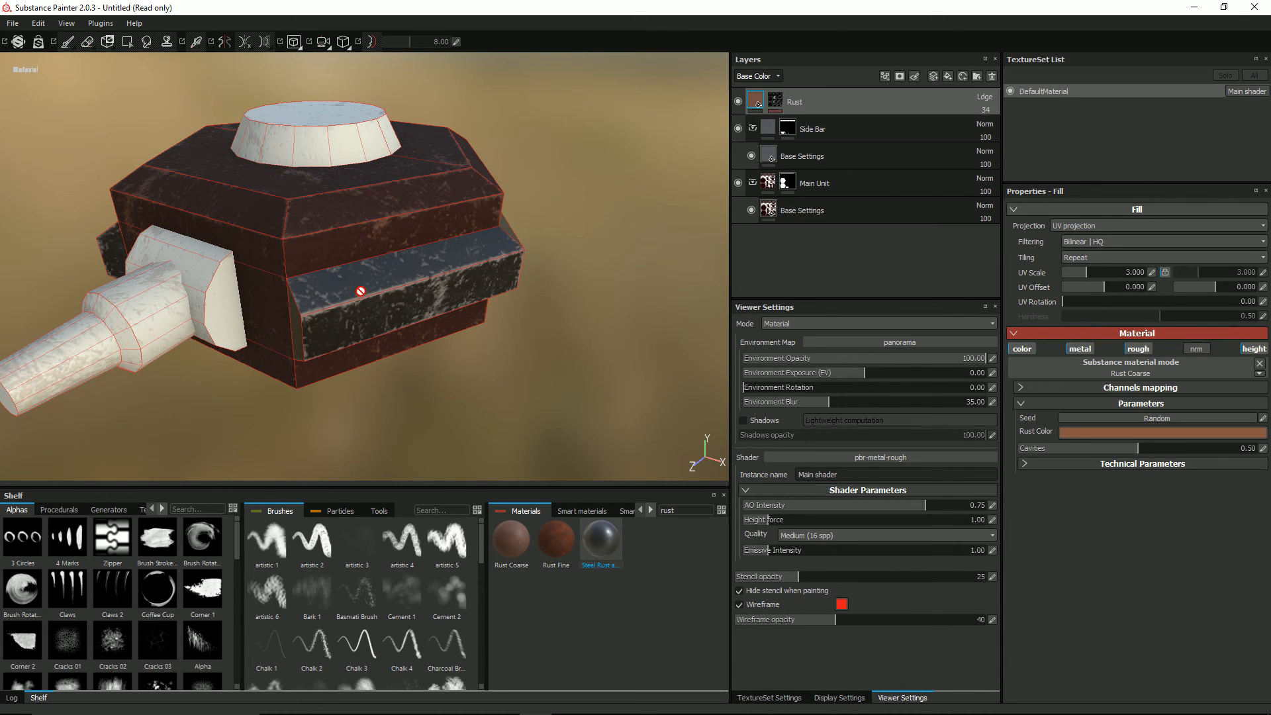
left_click_drag(253, 336, 193, 349, "alt")
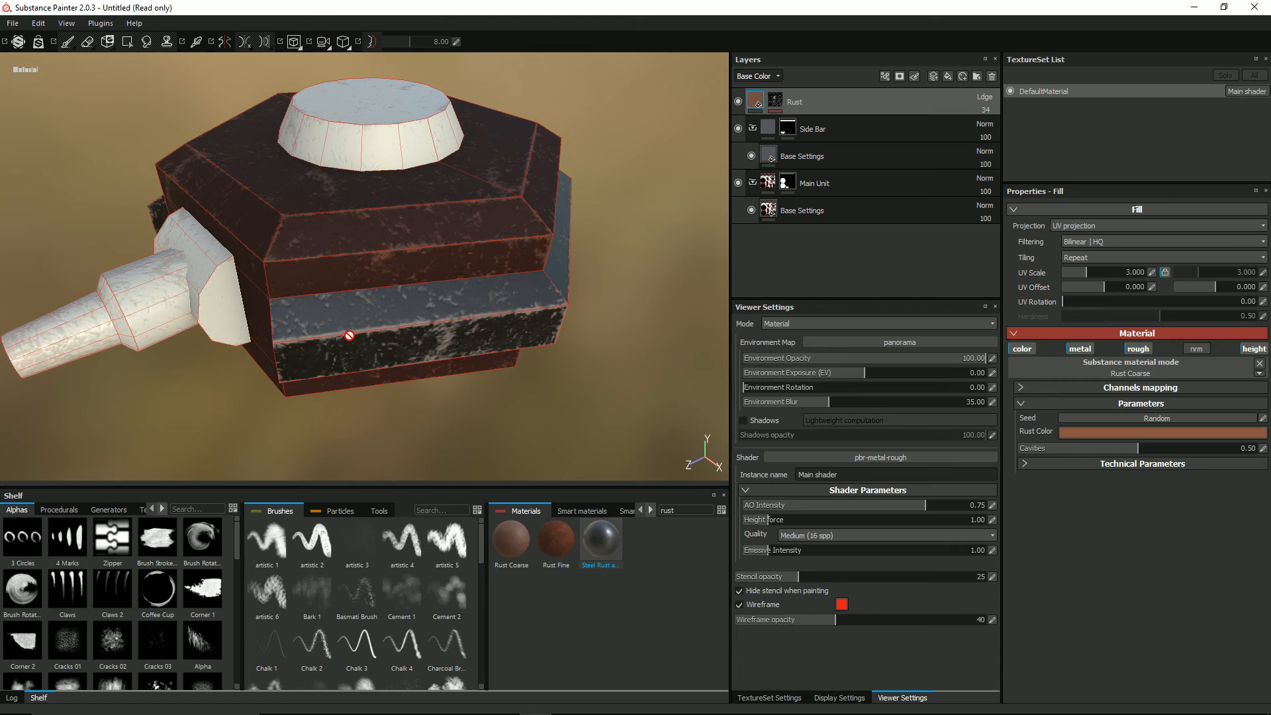
left_click_drag(356, 320, 400, 306, "alt")
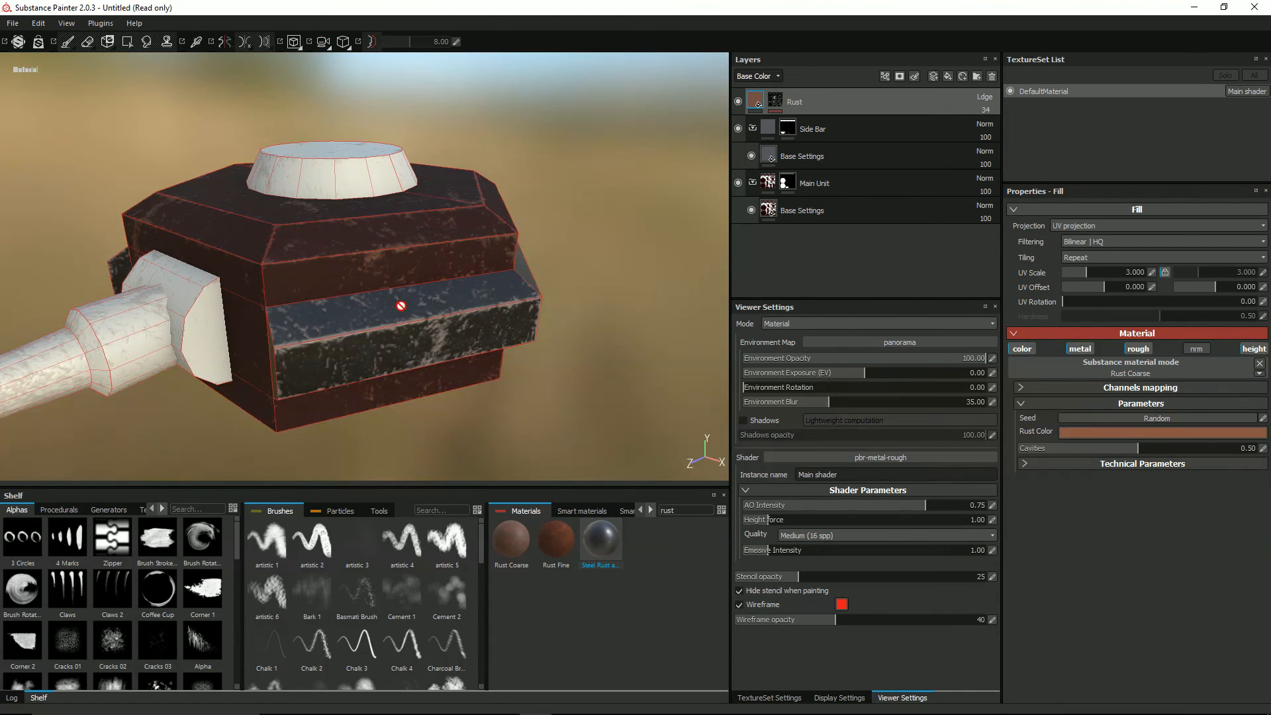
Step: Try a Grunge Amount of 0.40 in the Rust mask's MG Metal Edge Wear generator, and revert the Rust layer to the Main Unit folder
left_click(775, 104)
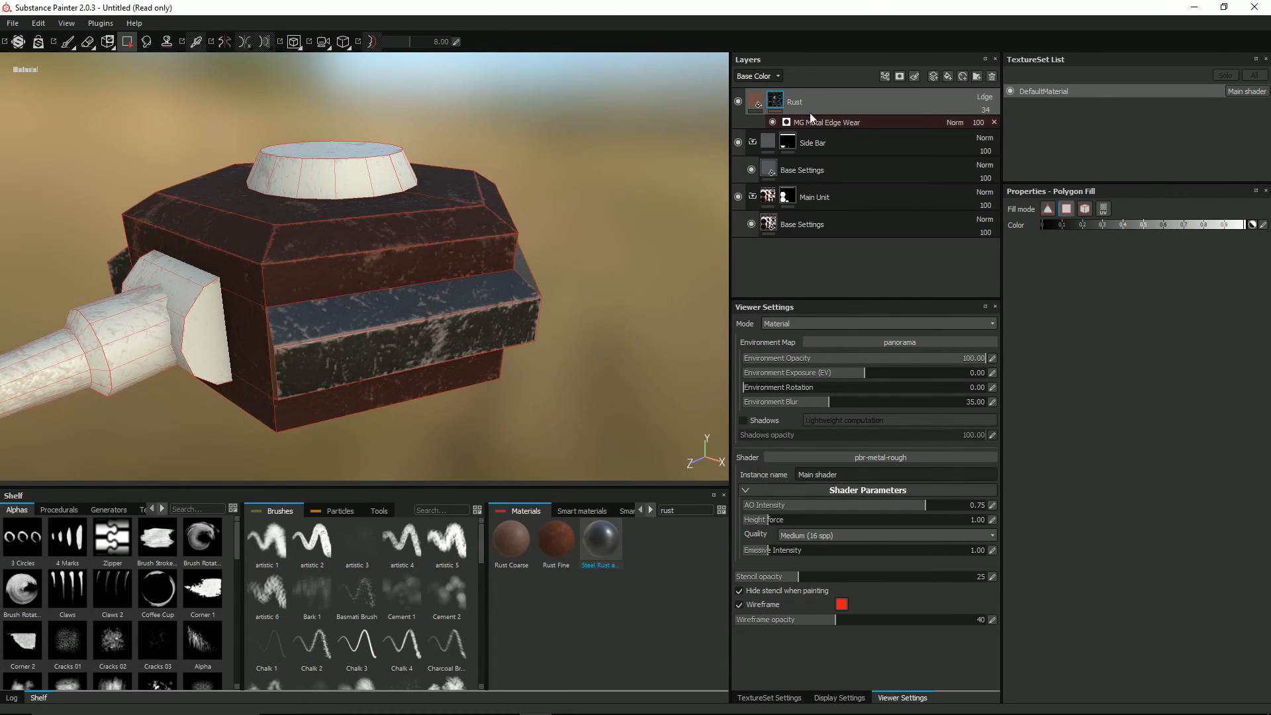
left_click(755, 103)
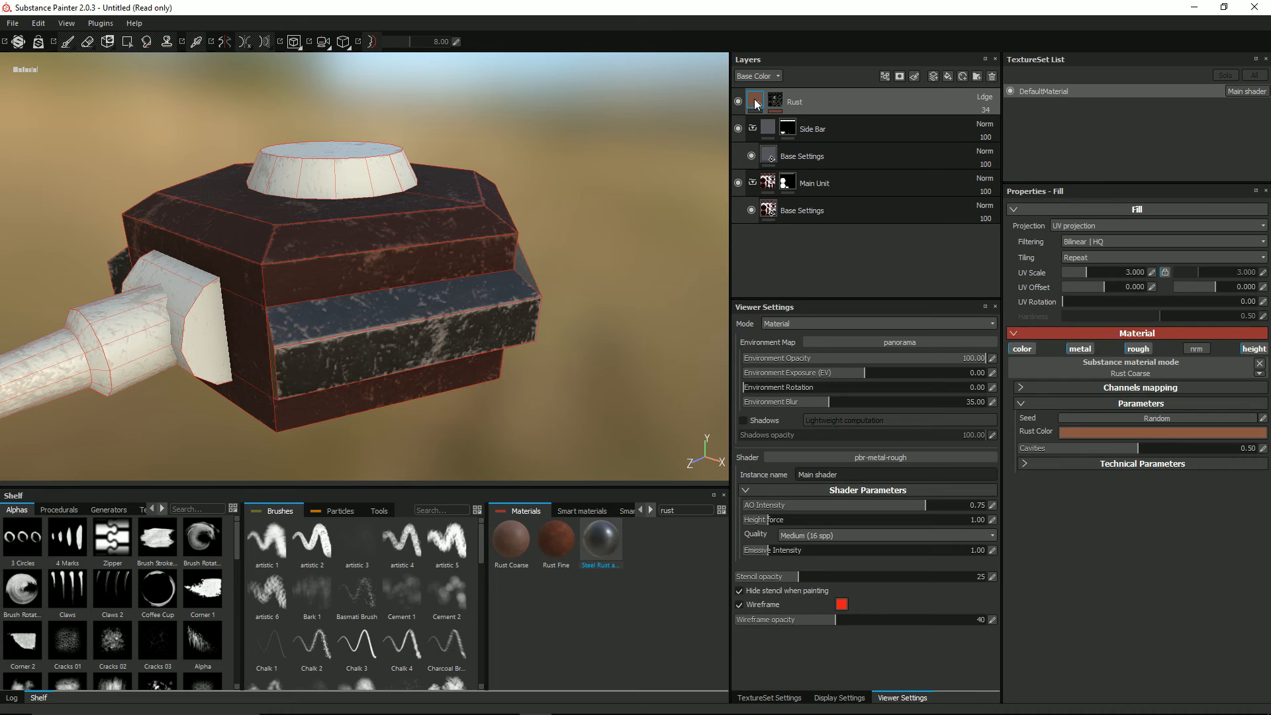
mouse_move(771, 102)
left_click(776, 96)
left_click(827, 125)
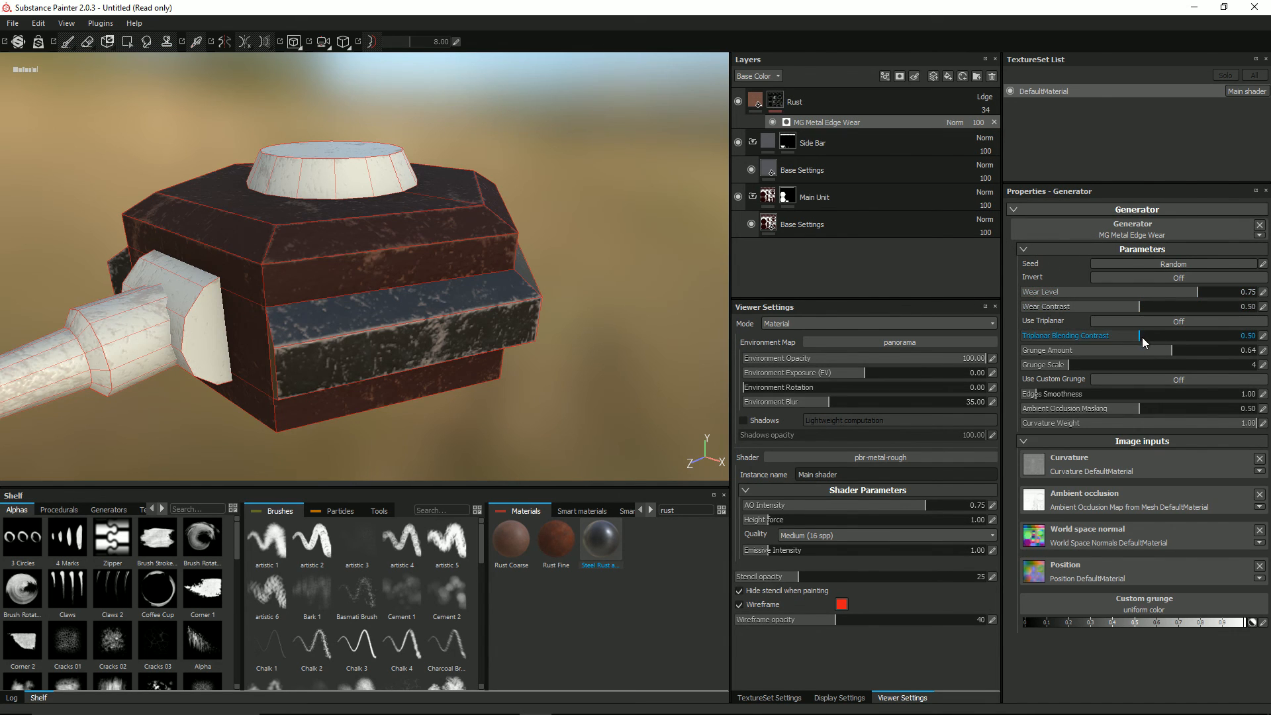
left_click_drag(1168, 354, 1118, 354)
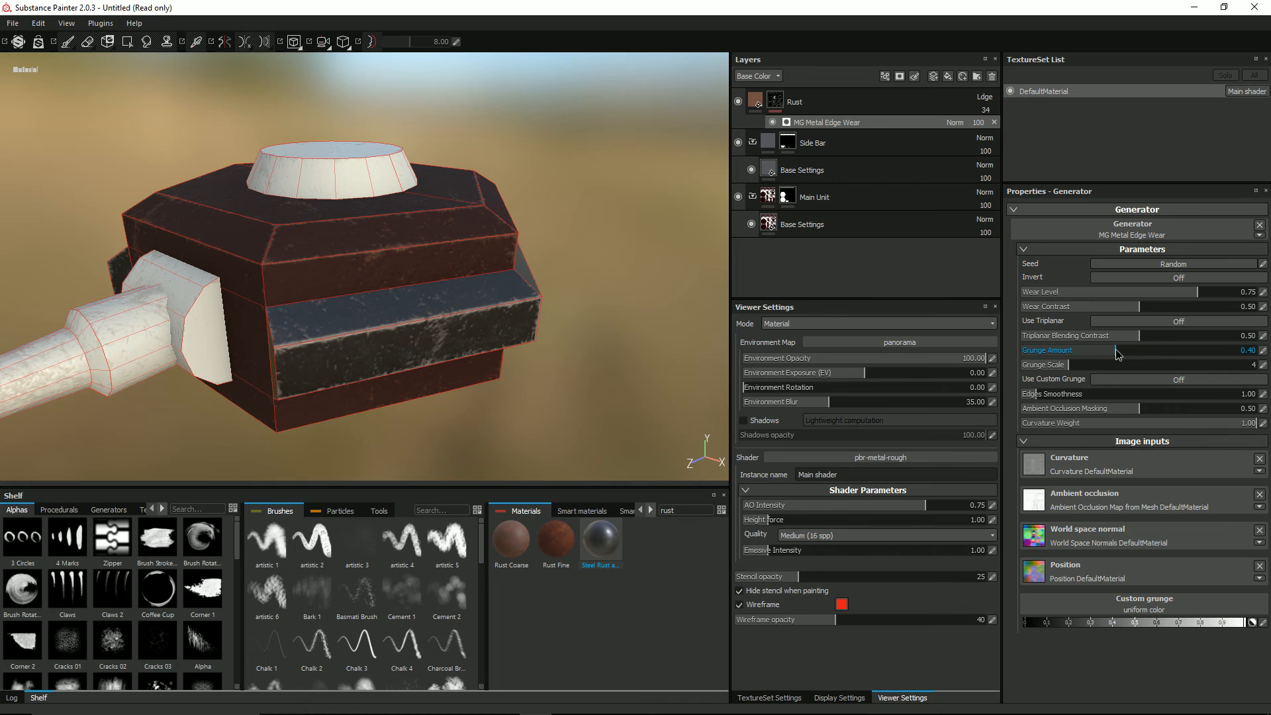
left_click(1195, 292)
mouse_move(1186, 294)
left_mouse_down()
mouse_move(1167, 300)
mouse_move(1227, 299)
mouse_move(1204, 300)
left_mouse_up()
left_click_drag(819, 198, 814, 197)
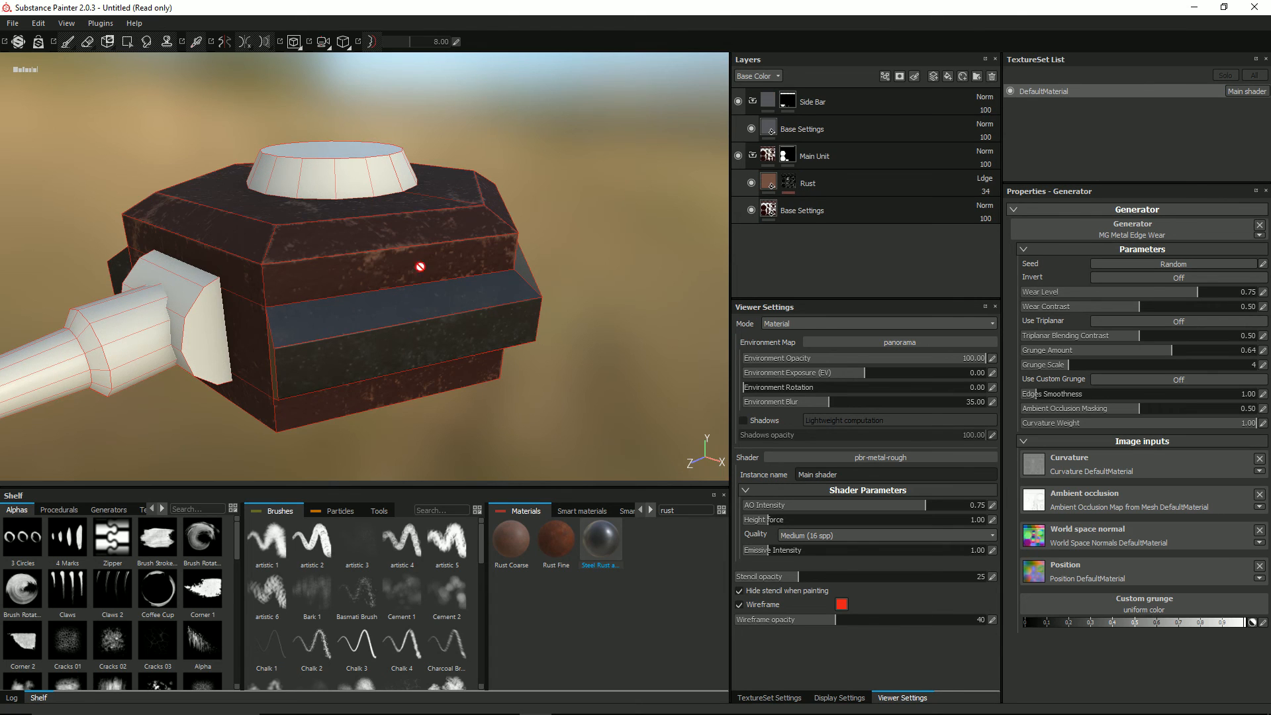
Step: Add a fill layer with a black mask above Base Settings in the Side Bar folder
left_click(828, 127)
left_click(948, 76)
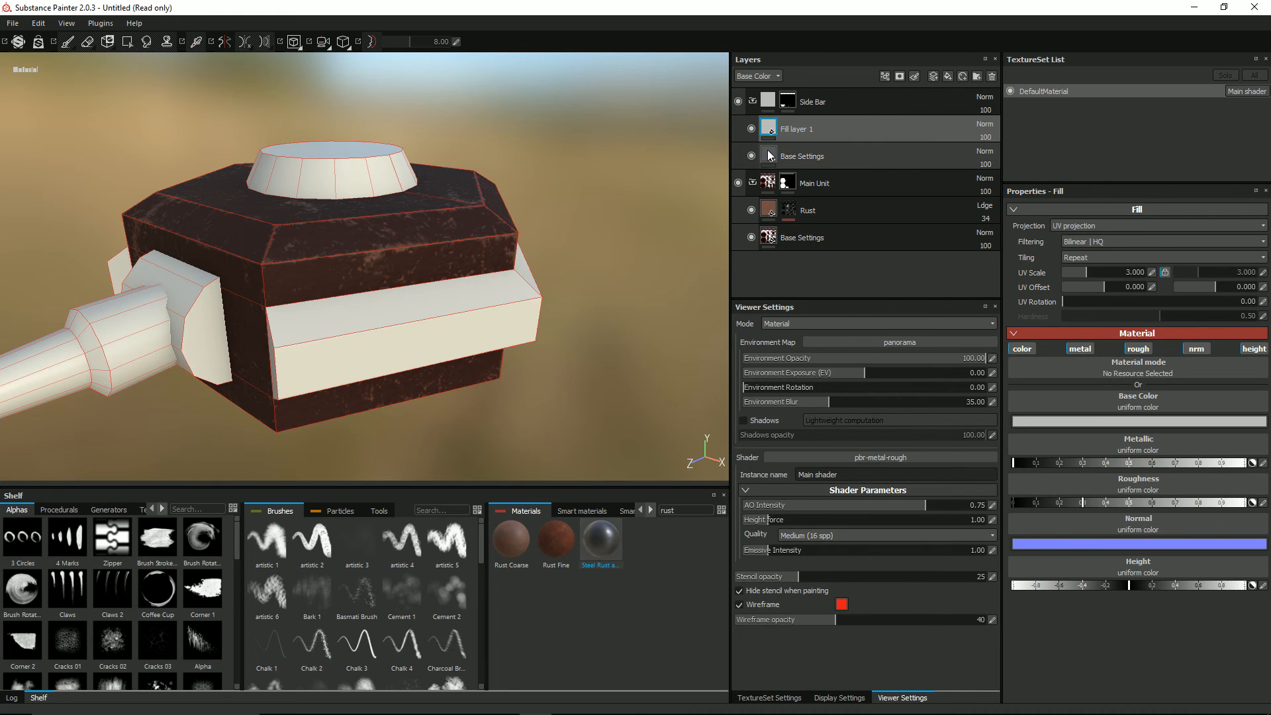
right_click(772, 126)
left_click(796, 144)
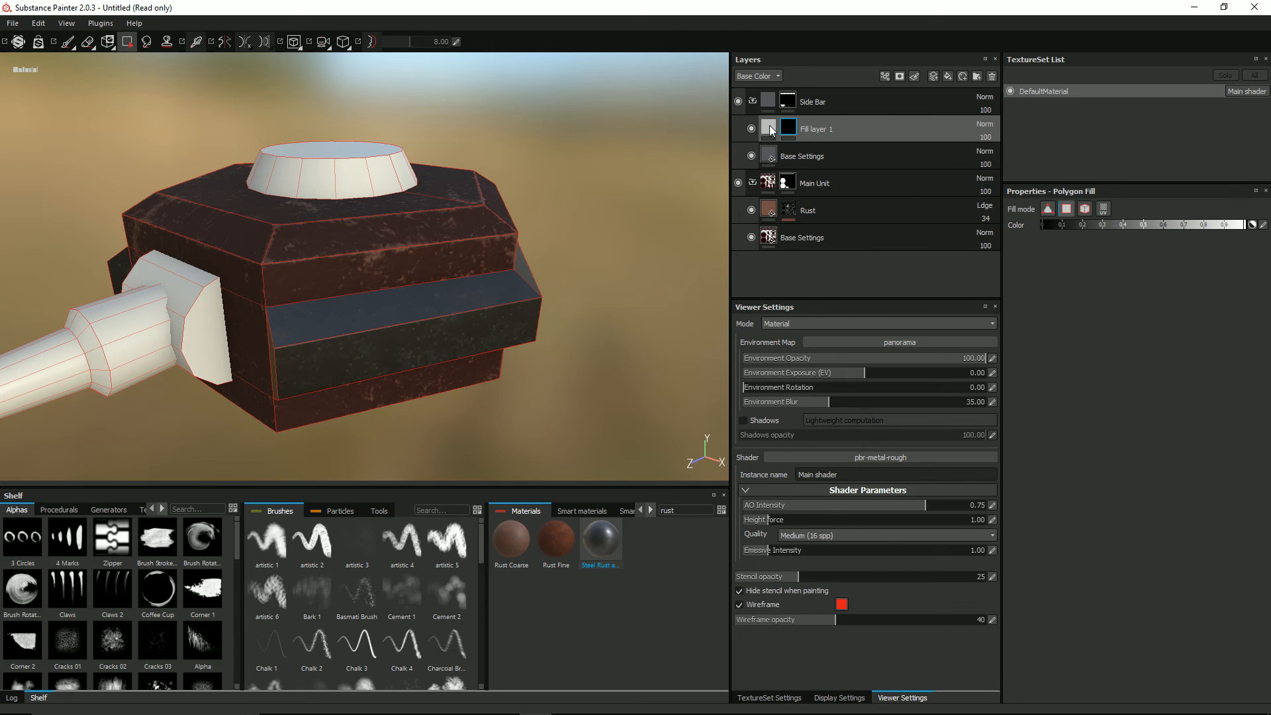
Step: Add an MG Dirt generator to the new fill layer's mask and check the dirt on the side bars
right_click(789, 133)
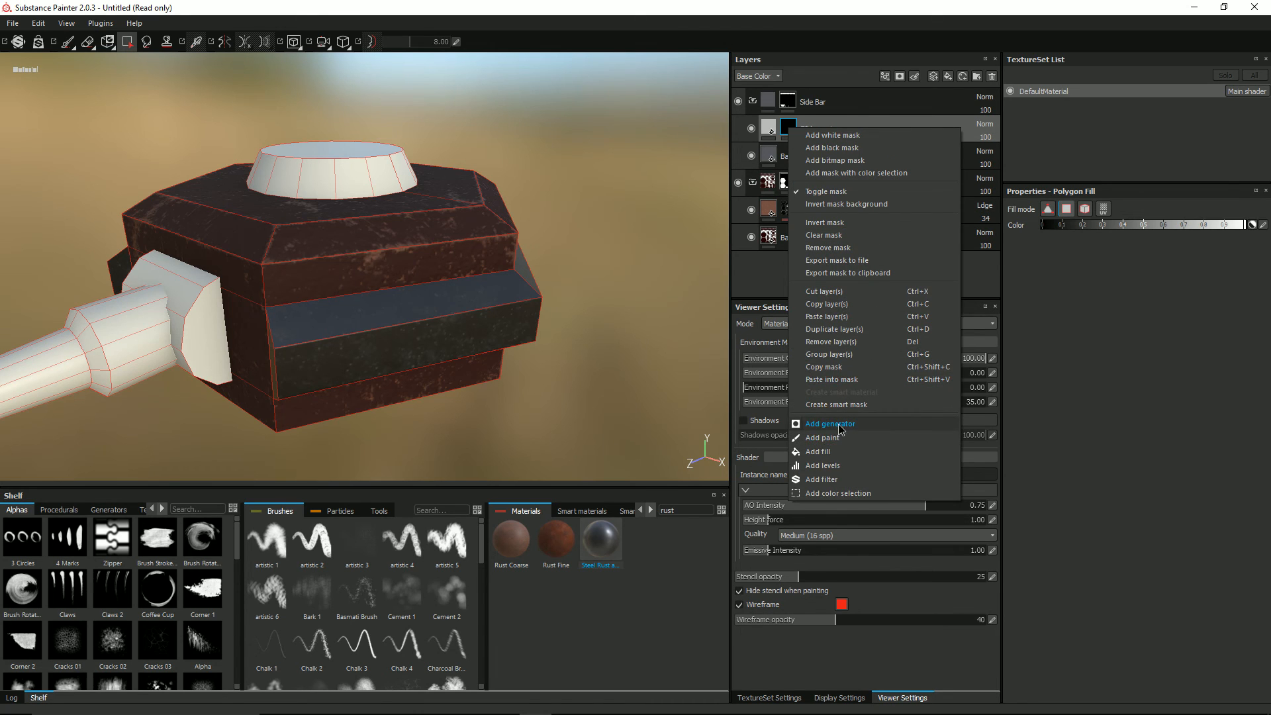
left_click(858, 418)
left_click(1099, 235)
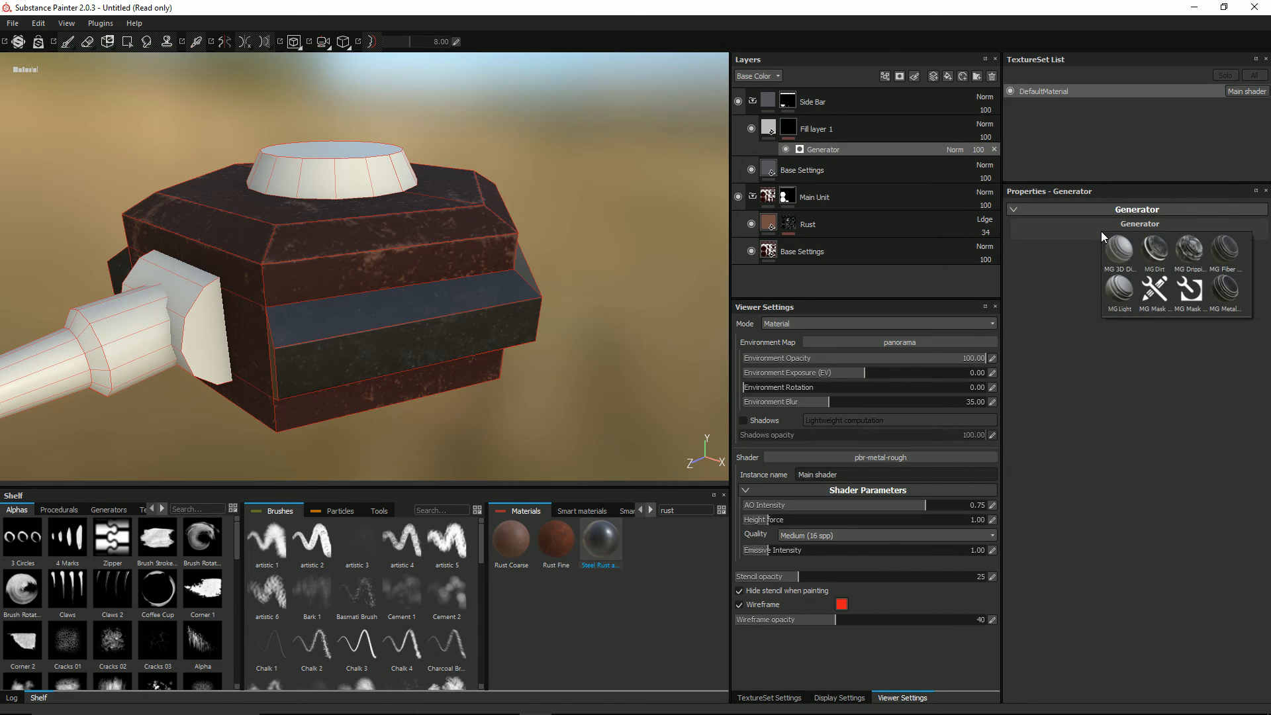
left_click(1154, 251)
left_click_drag(523, 305, 406, 278, "alt")
scroll(485, 315, "up", 2)
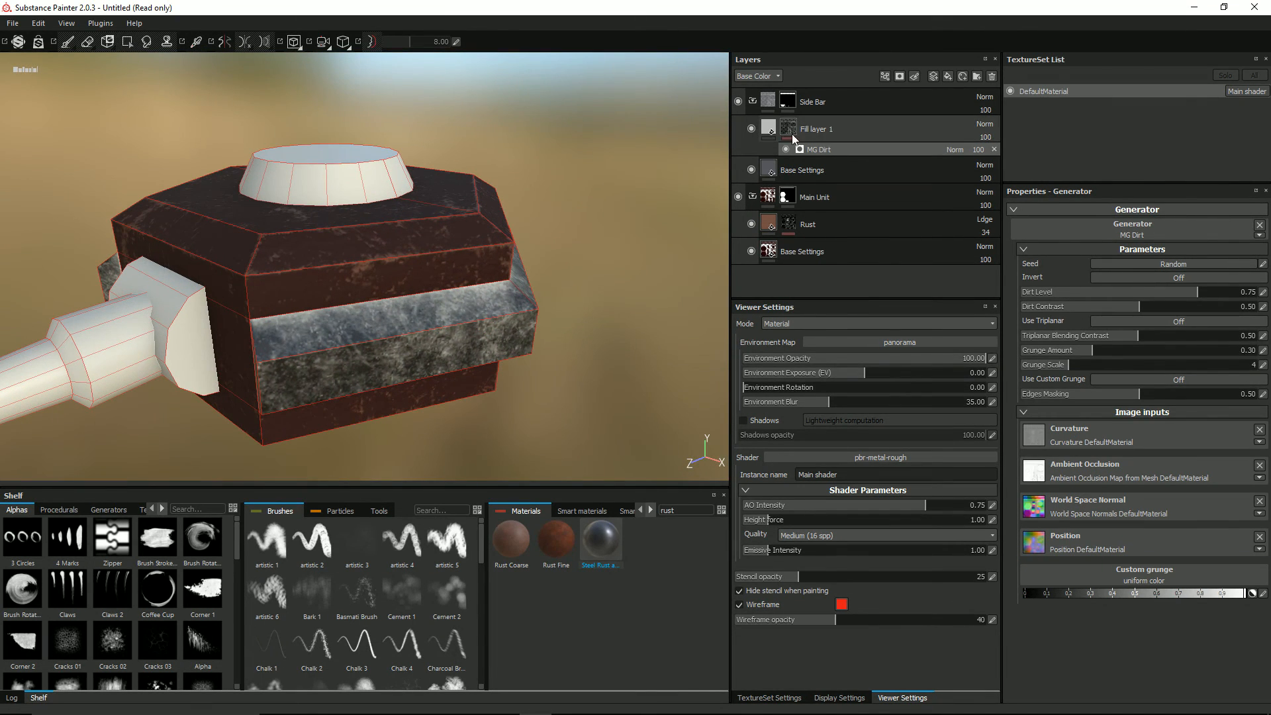
Step: Apply the Concrete Simple material to the dirt fill layer in the Side Bar folder and use Tri-planar projection
left_click(766, 128)
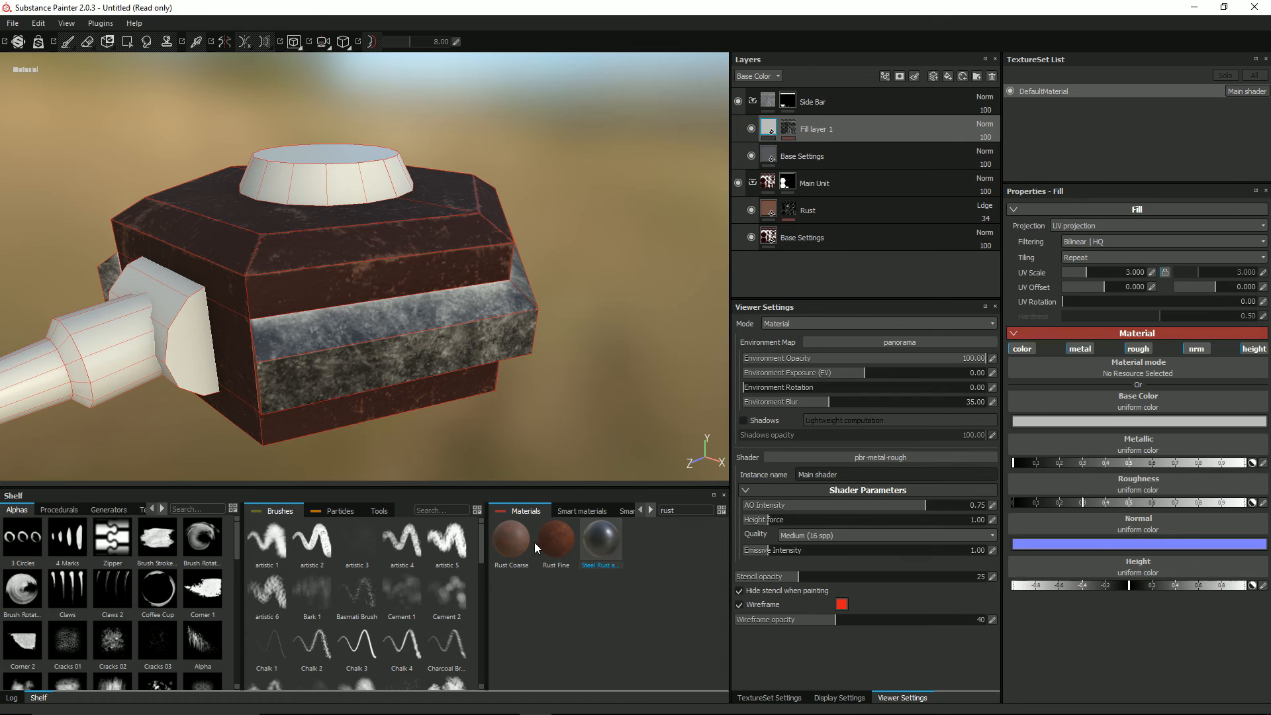
key("BackSpace")
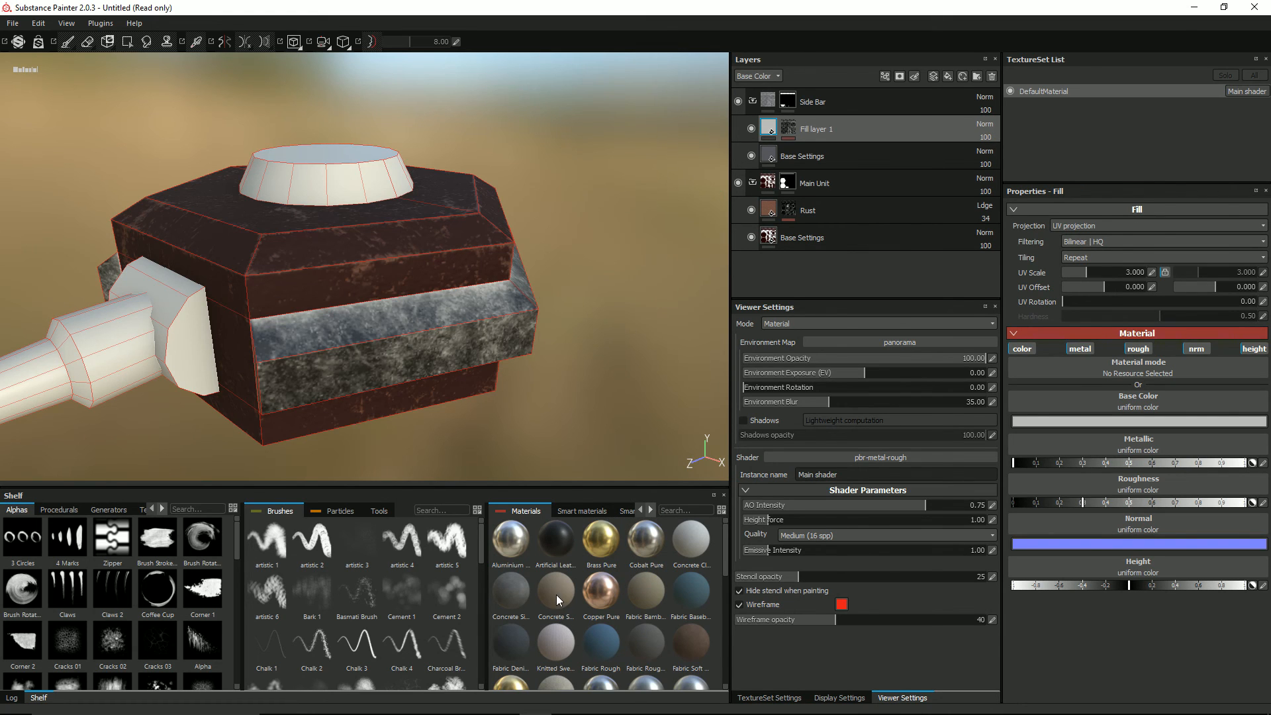
left_click(514, 594)
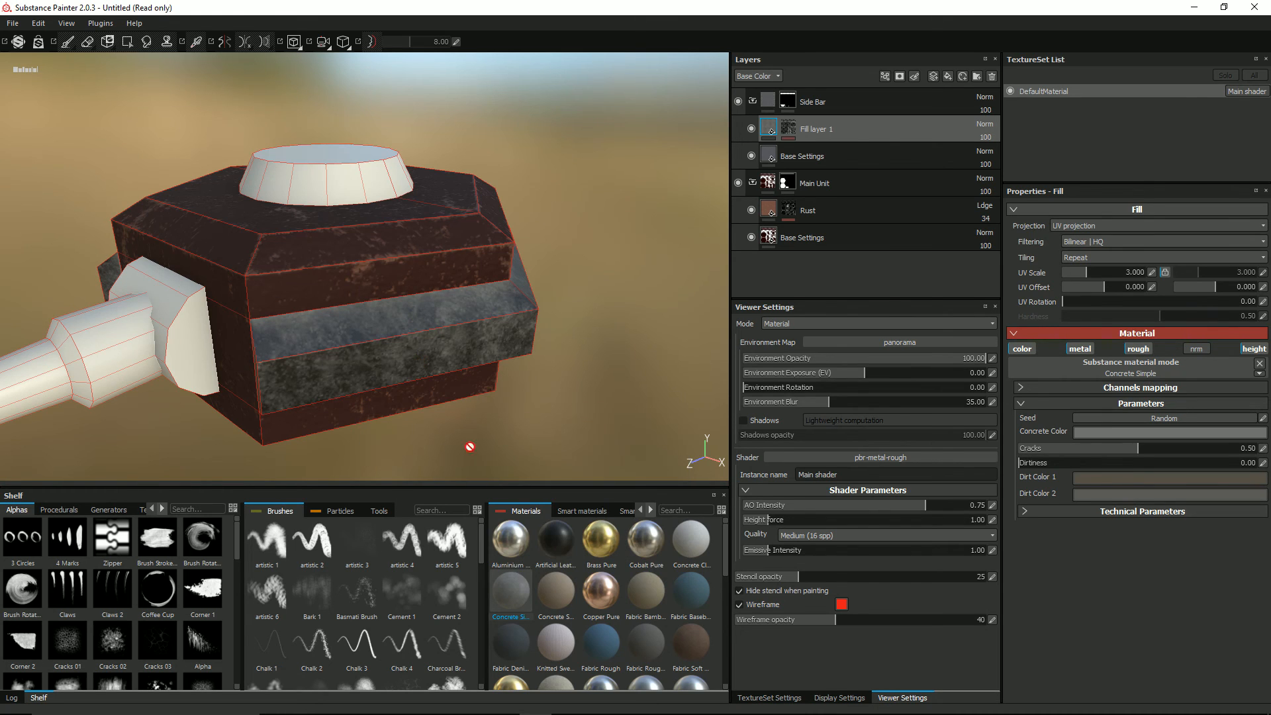
left_click(1075, 229)
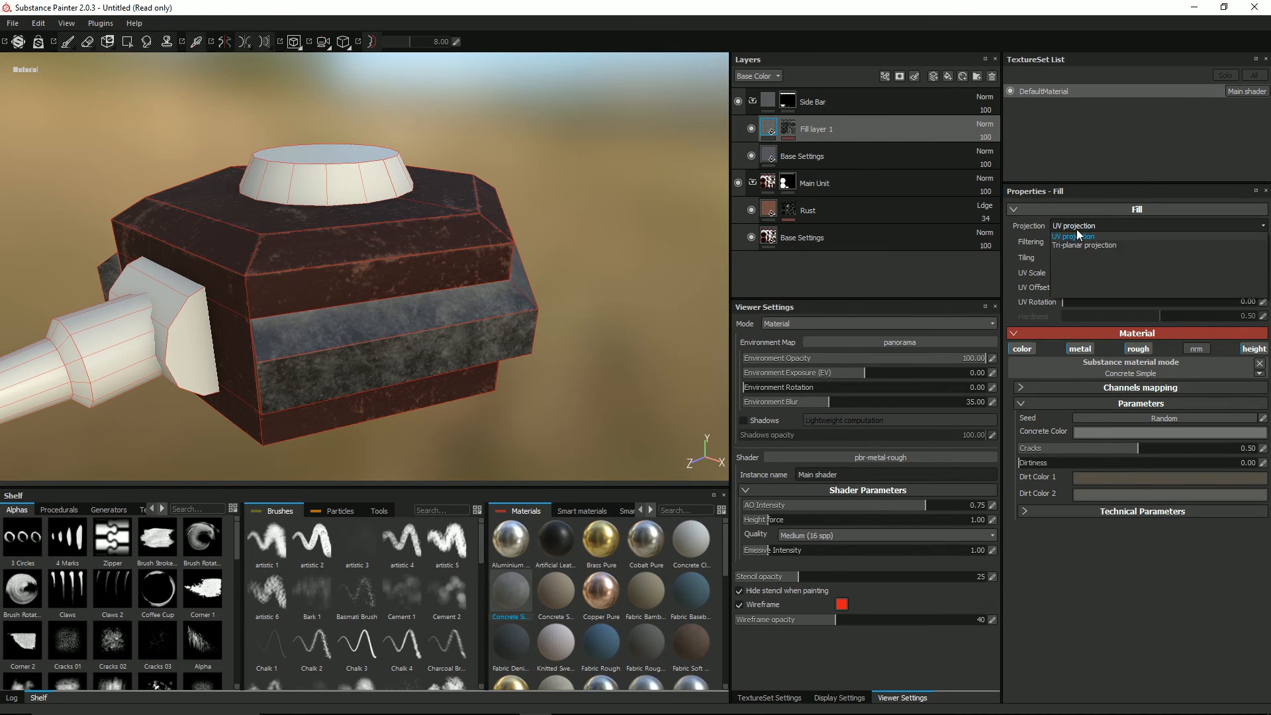
left_click(1078, 245)
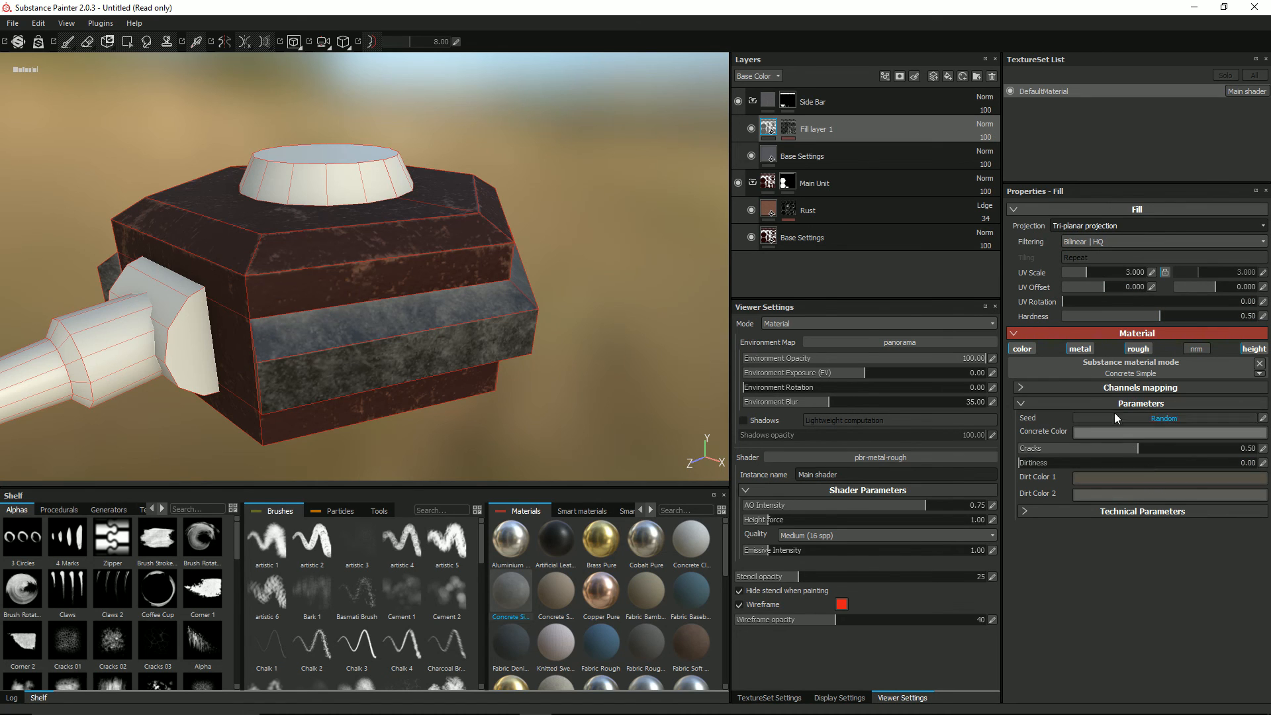
Step: Set the MG Dirt generator's Dirt Level to 0.60 and Grunge Amount to 0.35, and check the side bar
left_click(788, 129)
left_click(813, 151)
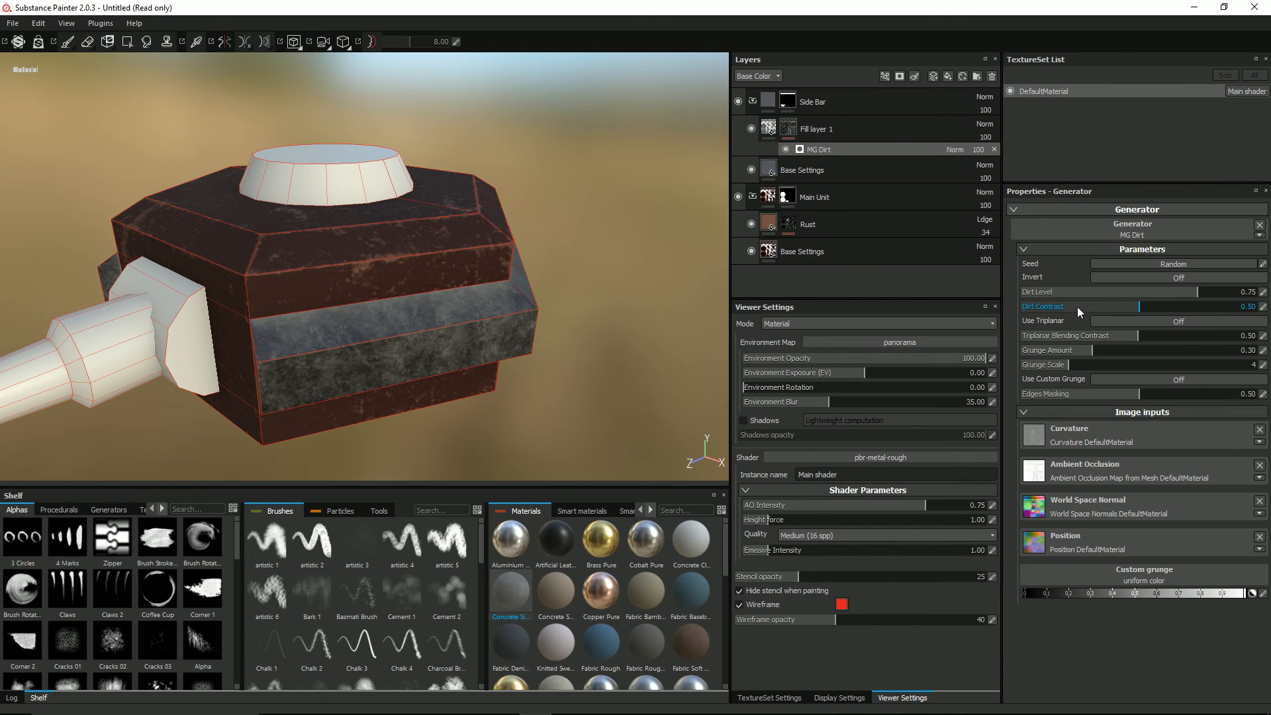
left_click_drag(1196, 292, 1173, 296)
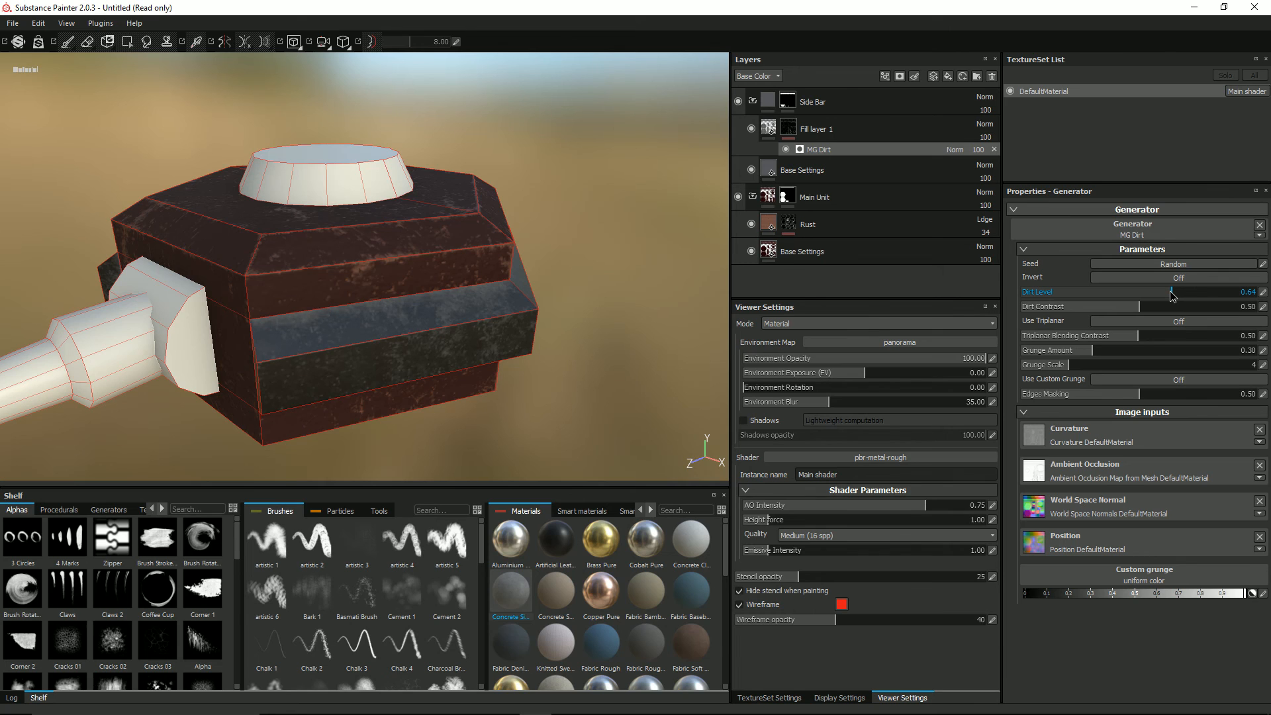
mouse_move(1097, 351)
left_mouse_down()
mouse_move(1119, 350)
mouse_move(1104, 350)
left_mouse_up()
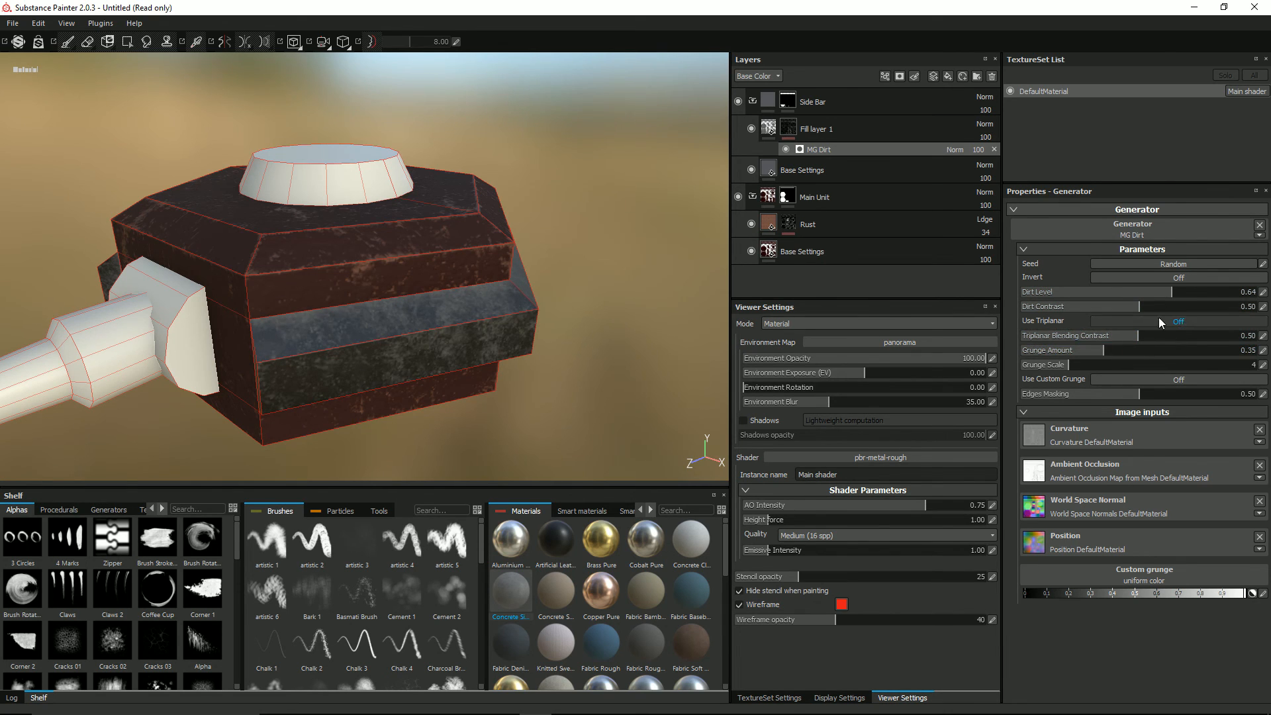
left_click_drag(1167, 291, 1160, 294)
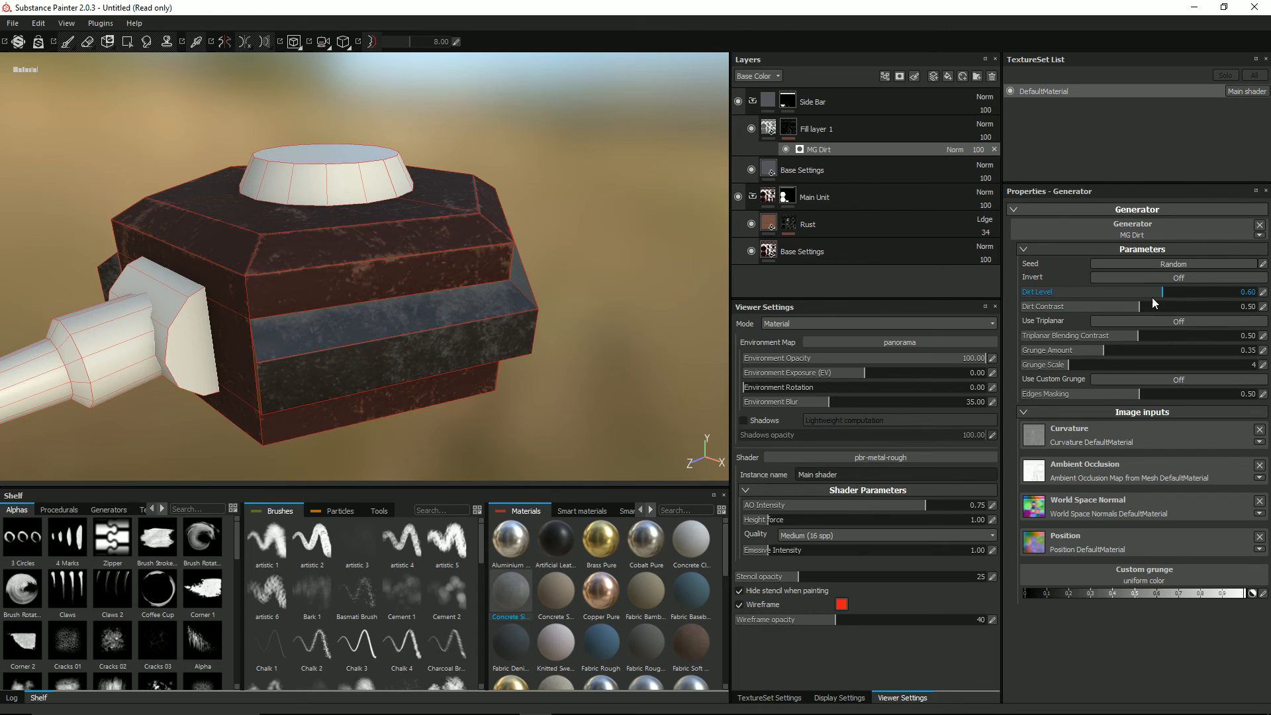
left_click_drag(521, 294, 643, 274, "alt")
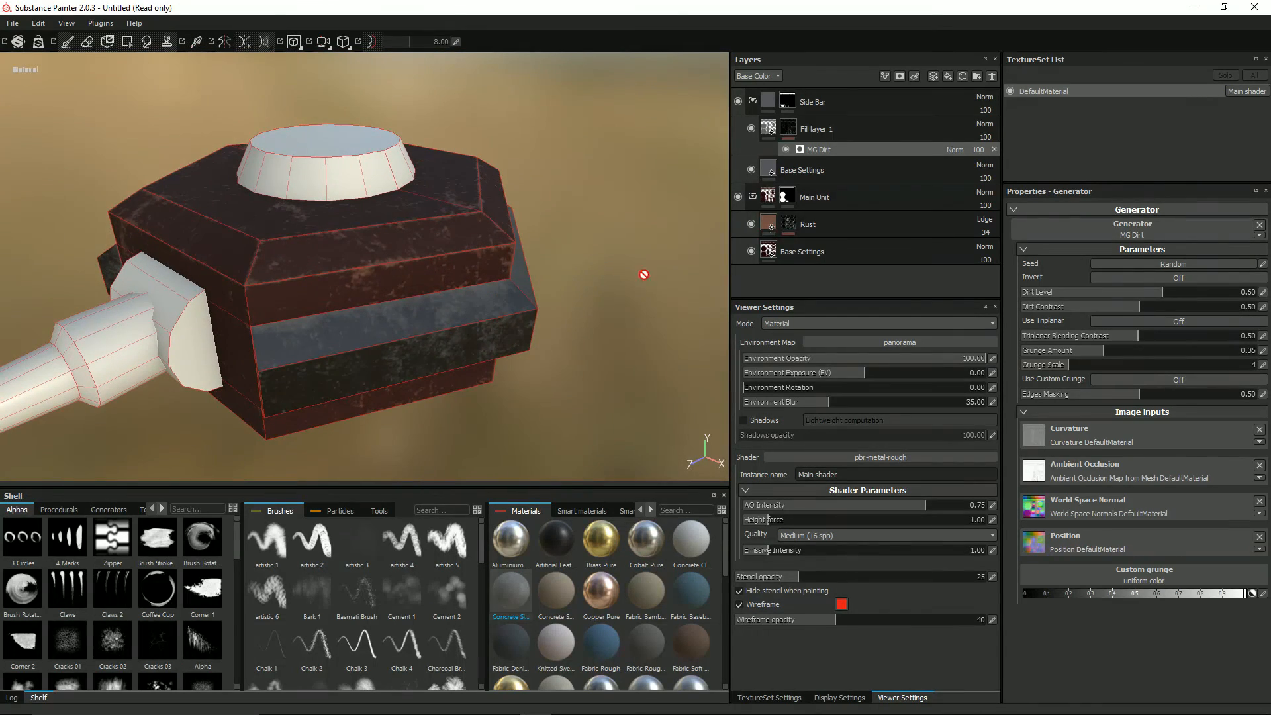
Step: Set the concrete material's Height Position to 0.48 in its technical parameters and check the relief on the side bar
left_click(768, 131)
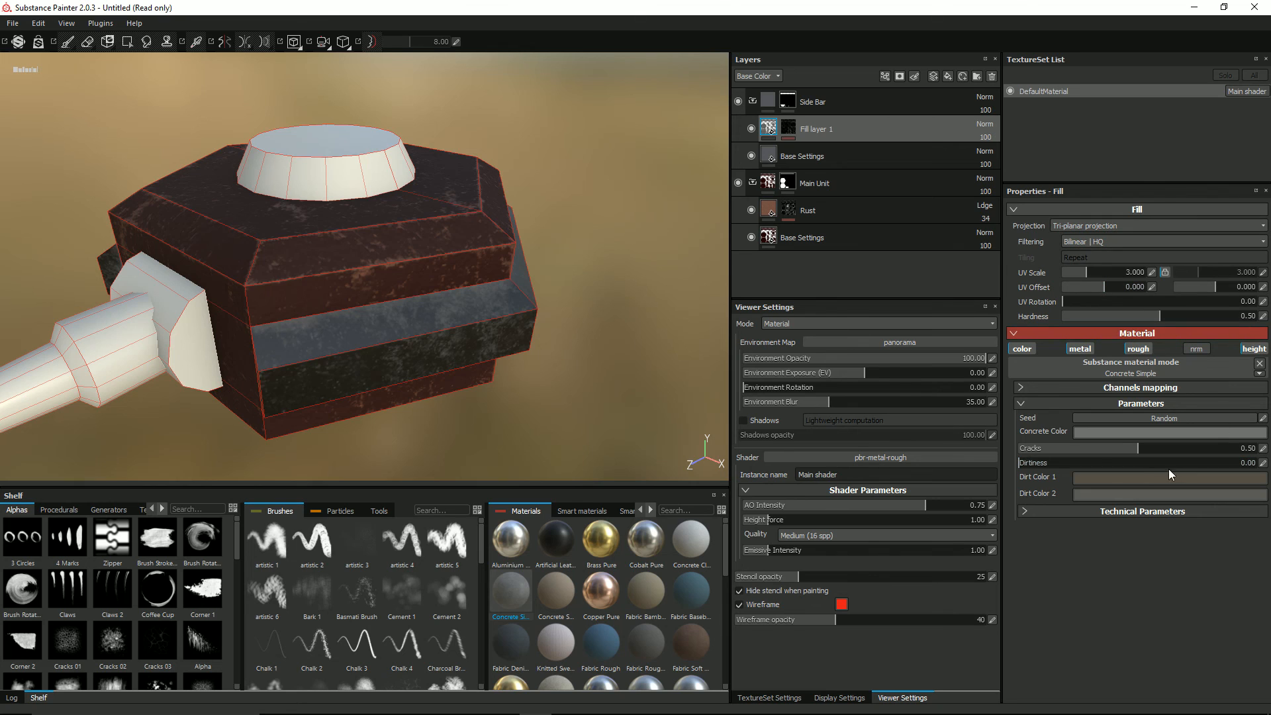
left_click(1023, 510)
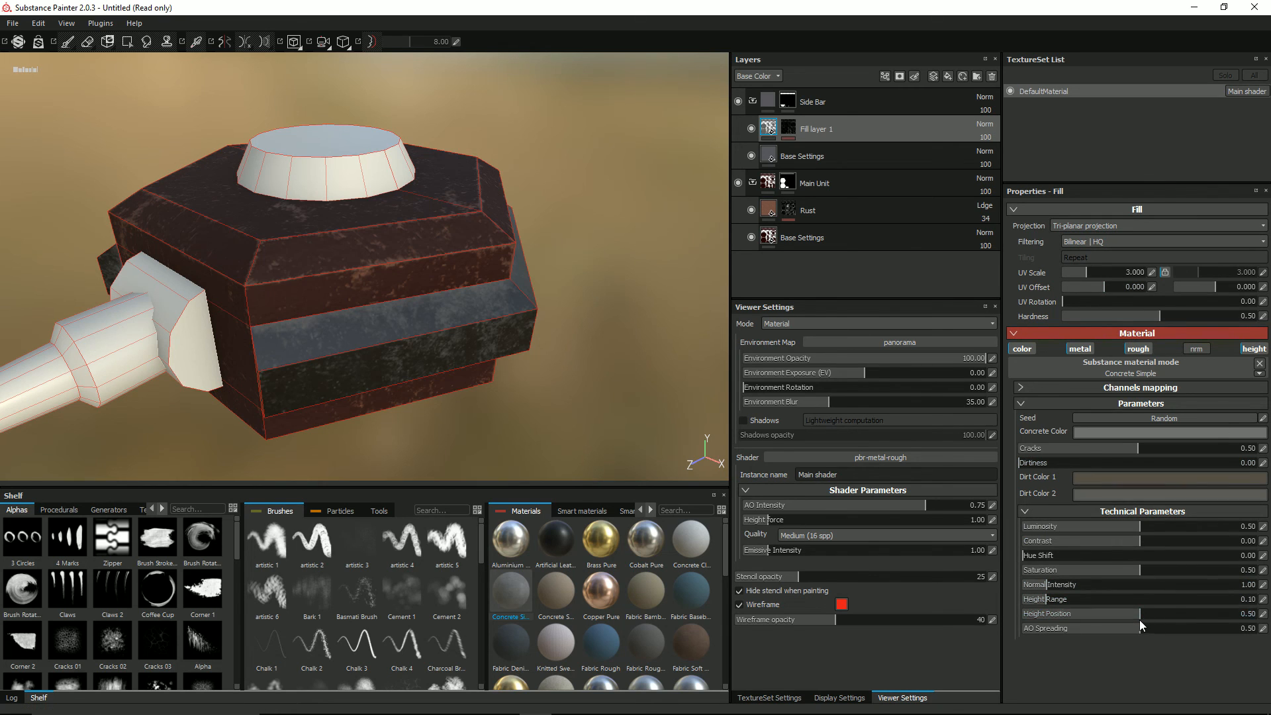
left_click(1261, 614)
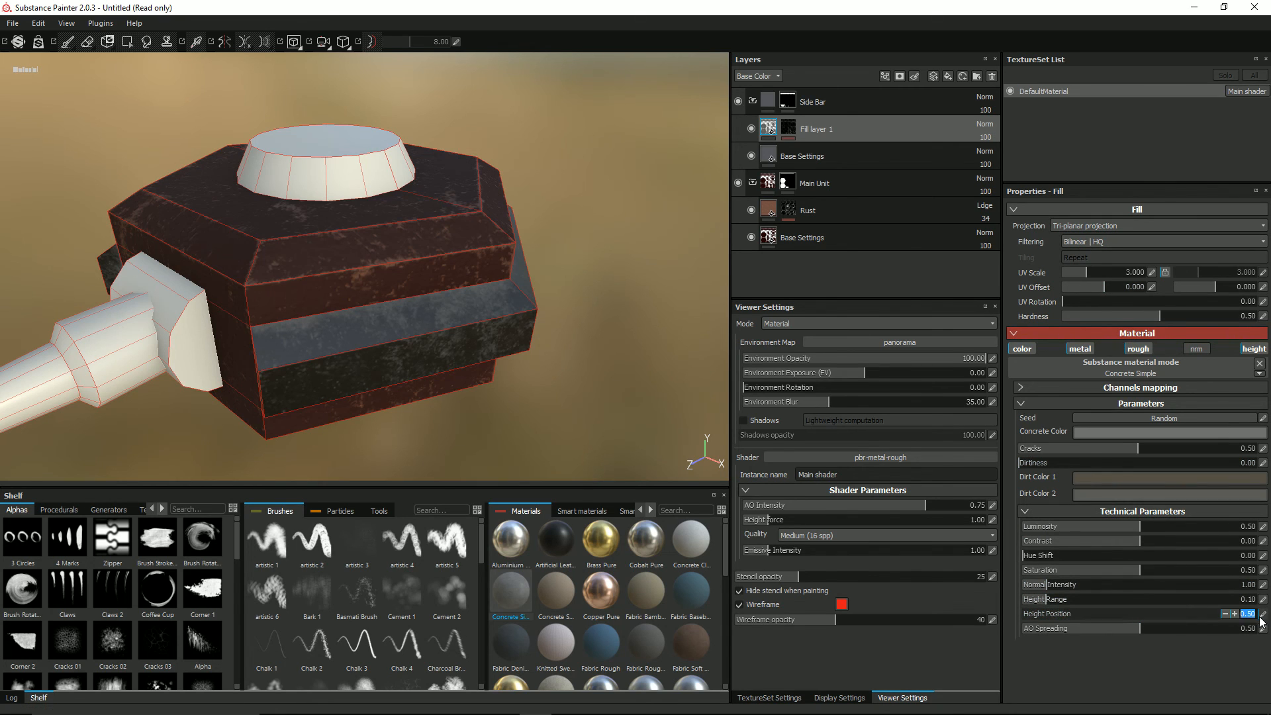
type("0.48")
key("Return")
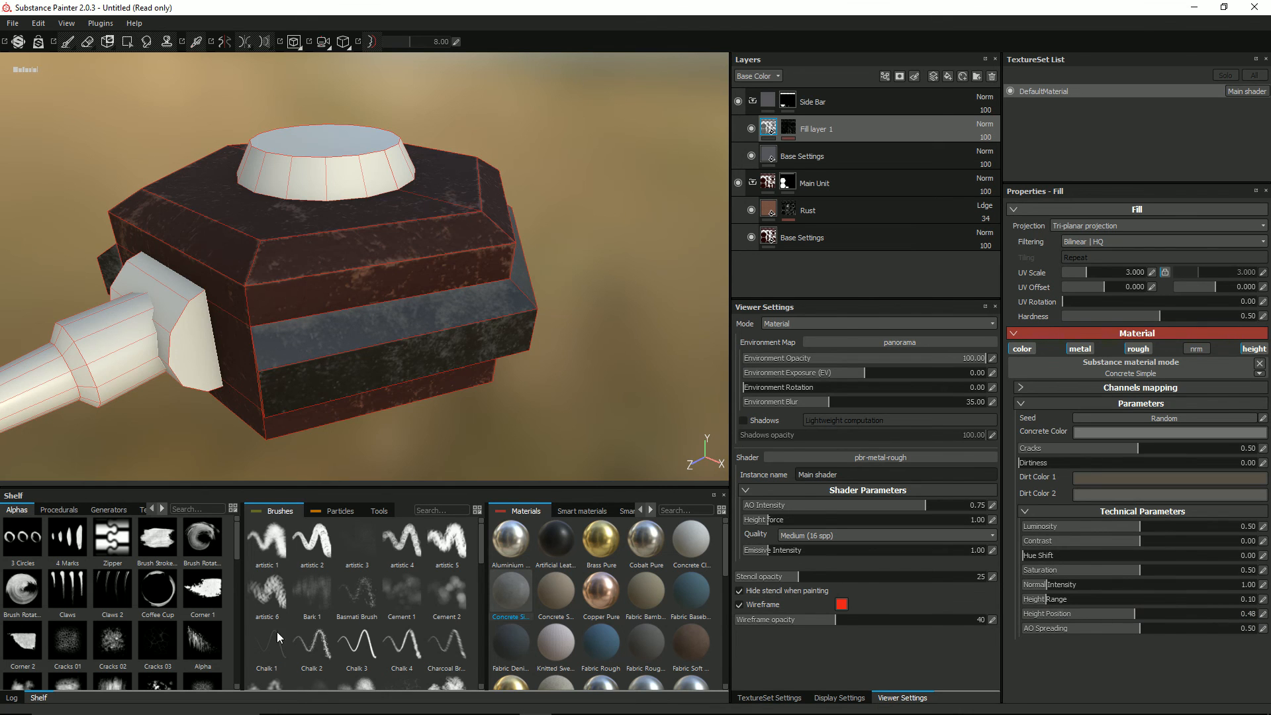
left_click_drag(426, 283, 698, 369, "alt")
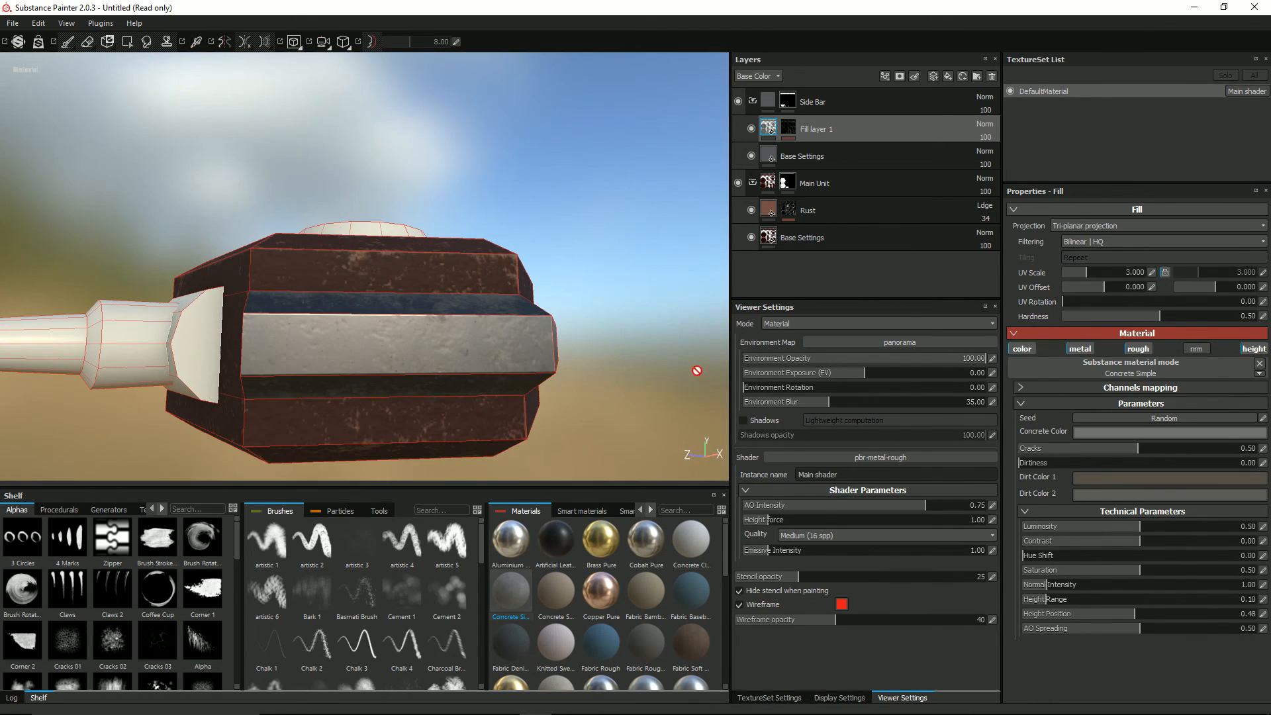
Step: Lower the concrete material's Height Position to 0.46 and inspect the side bar from several angles
left_click(1264, 615)
type("0.46")
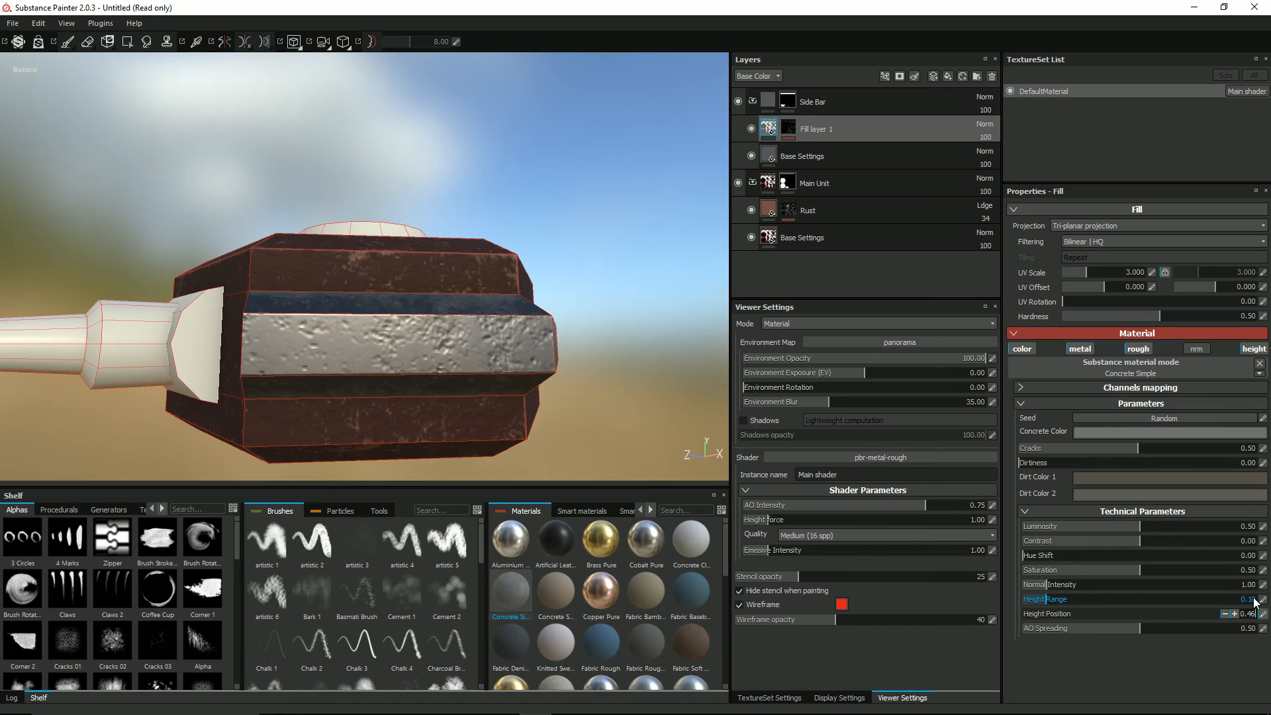
key("Return")
left_click_drag(400, 395, 977, 400, "alt")
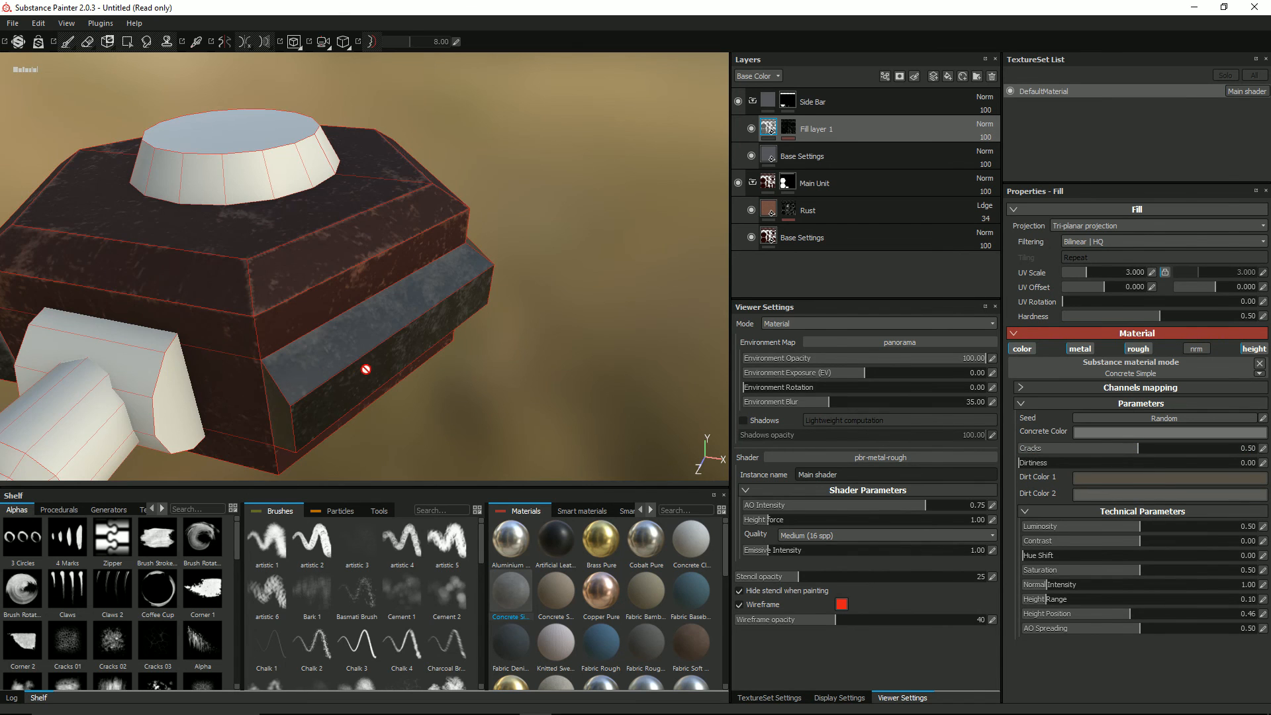
left_click_drag(366, 368, 497, 372, "alt")
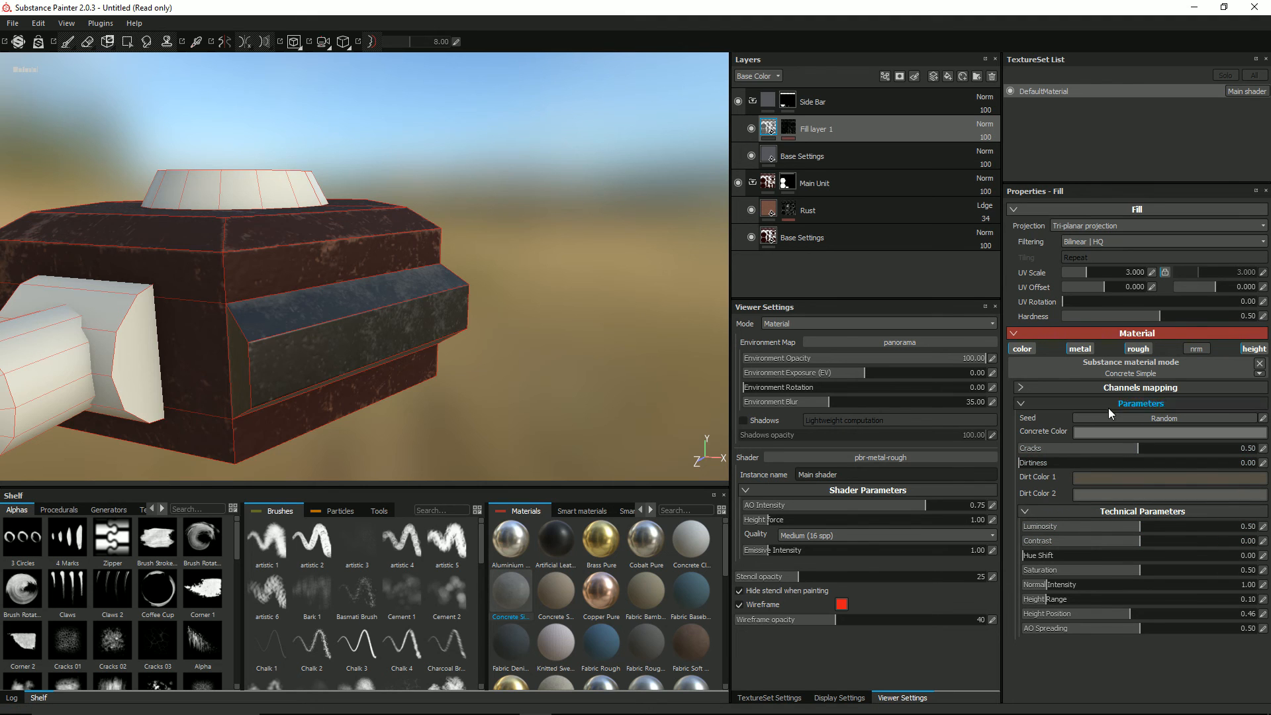
left_click_drag(618, 425, 502, 397, "alt")
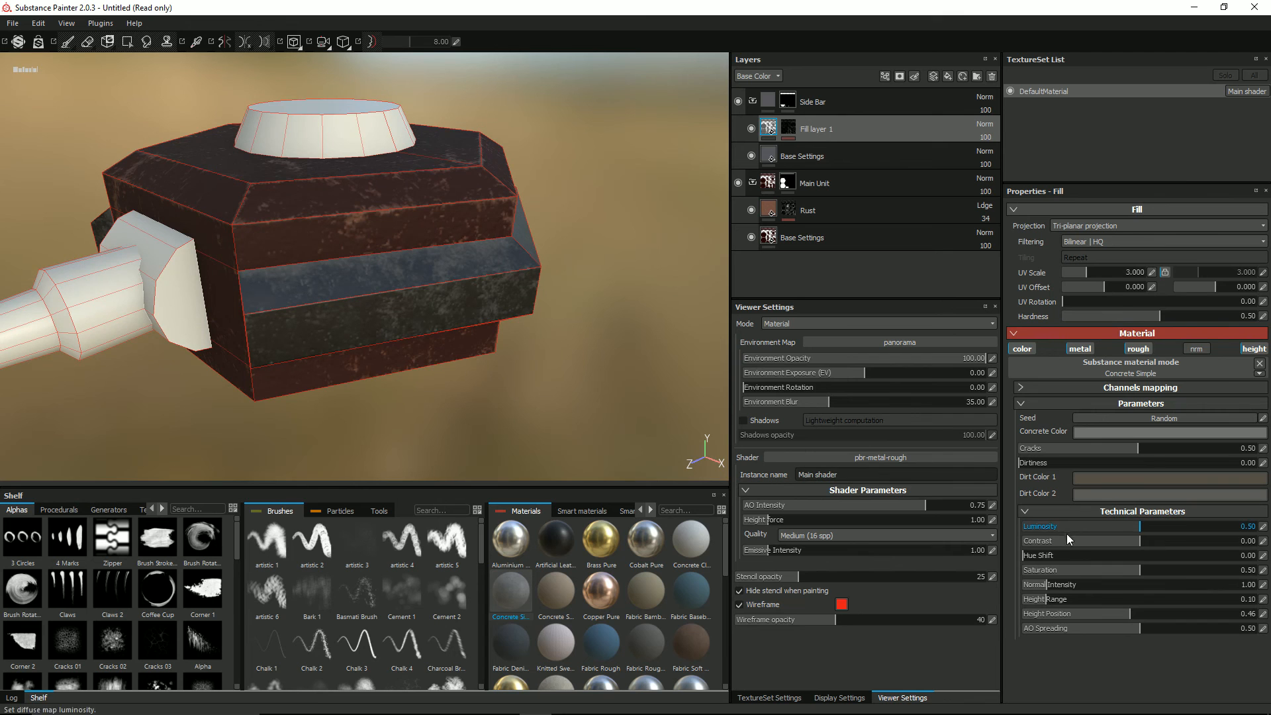
left_click_drag(630, 419, 618, 381, "alt")
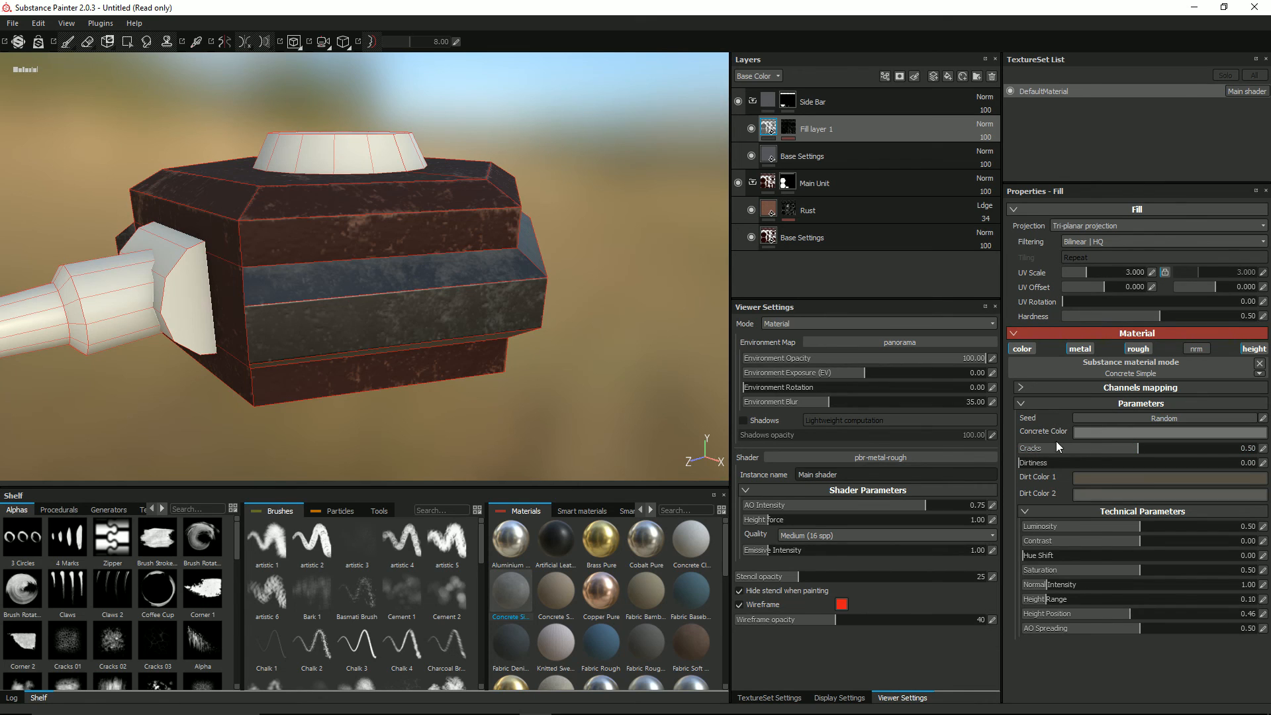
Step: Set the concrete material's Dirtiness to 0.26 and Height Range to 0.09, and inspect the side bar
left_click(1022, 387)
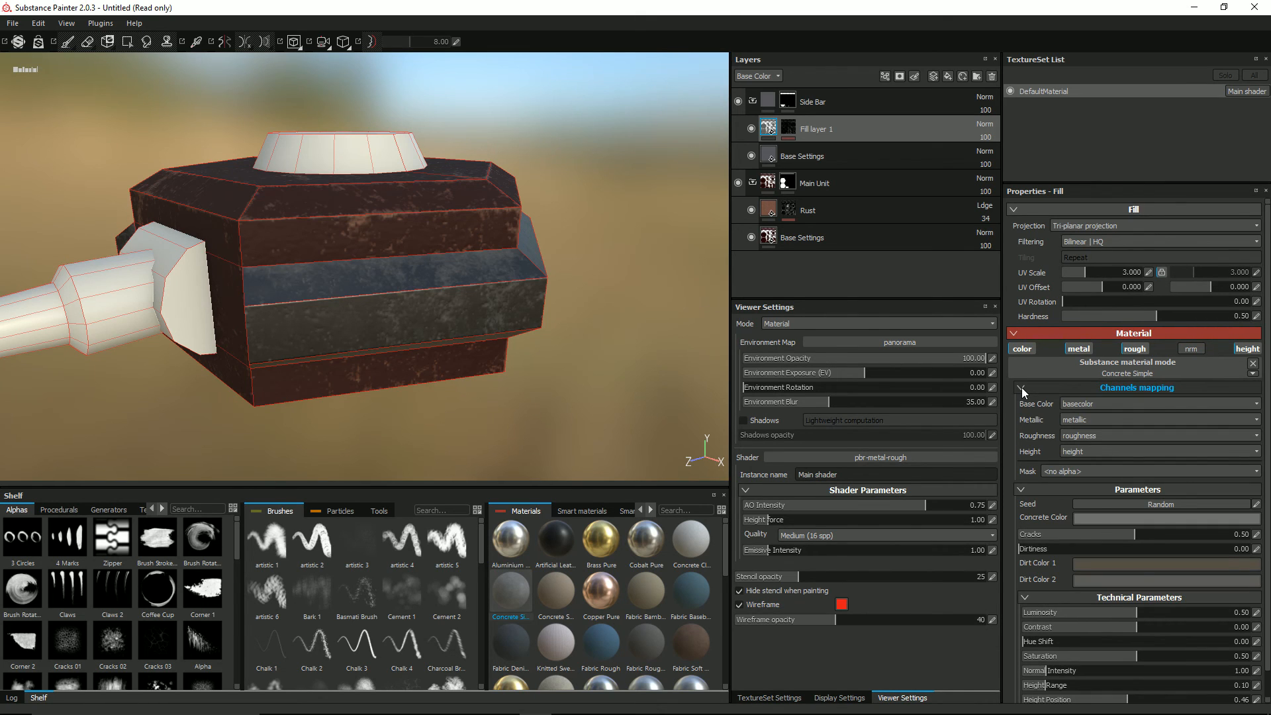
left_click(1022, 387)
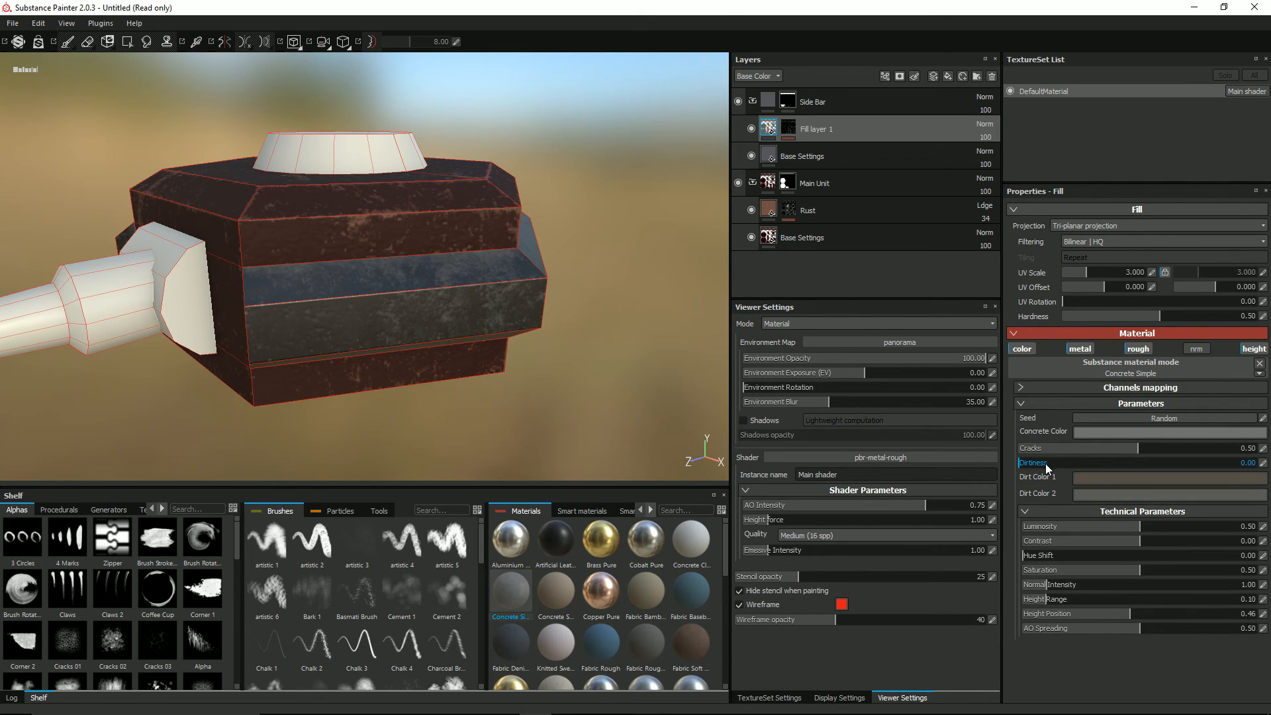
left_click_drag(1023, 464, 1080, 462)
left_click_drag(1045, 601, 1043, 599)
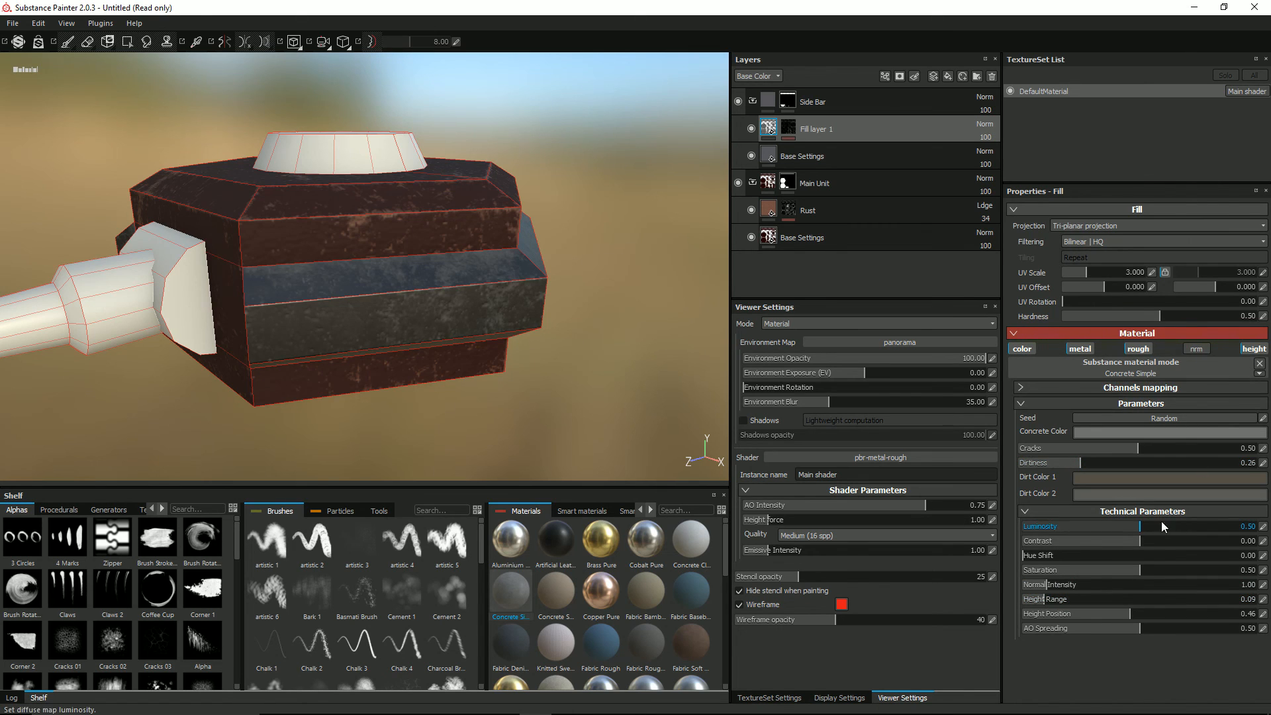
left_click(1138, 349)
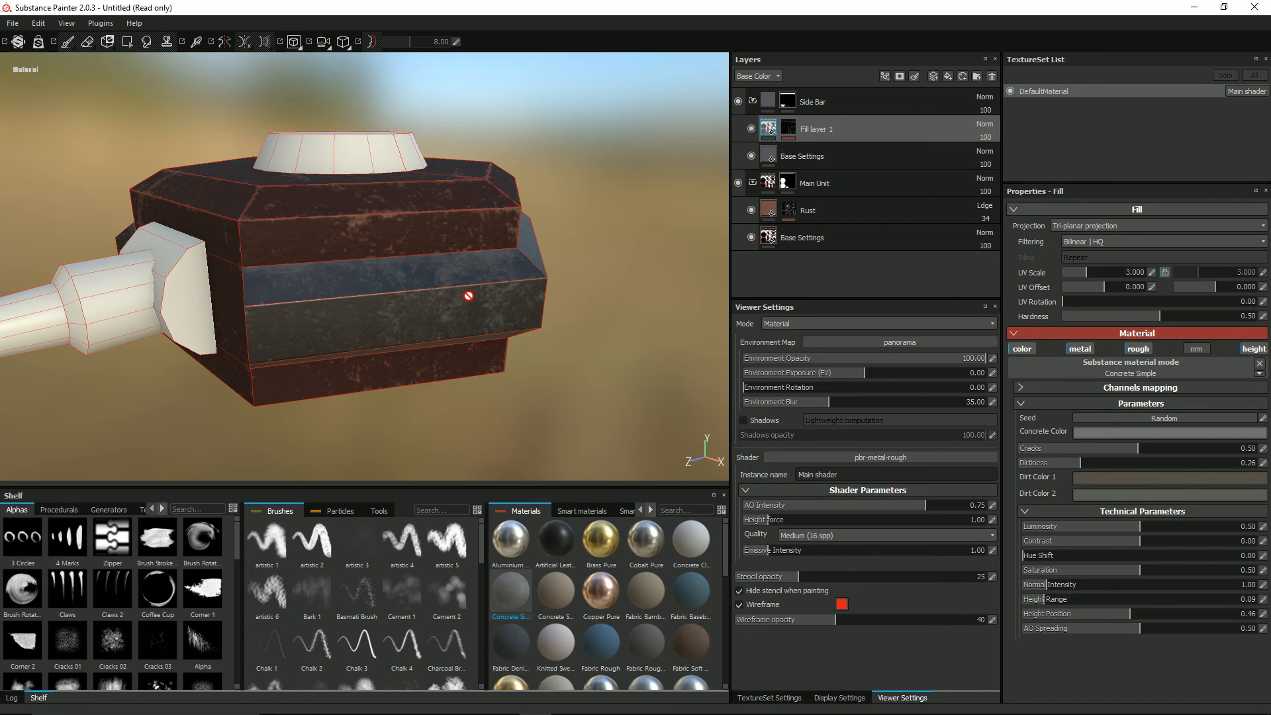
left_click_drag(457, 294, 527, 303, "alt")
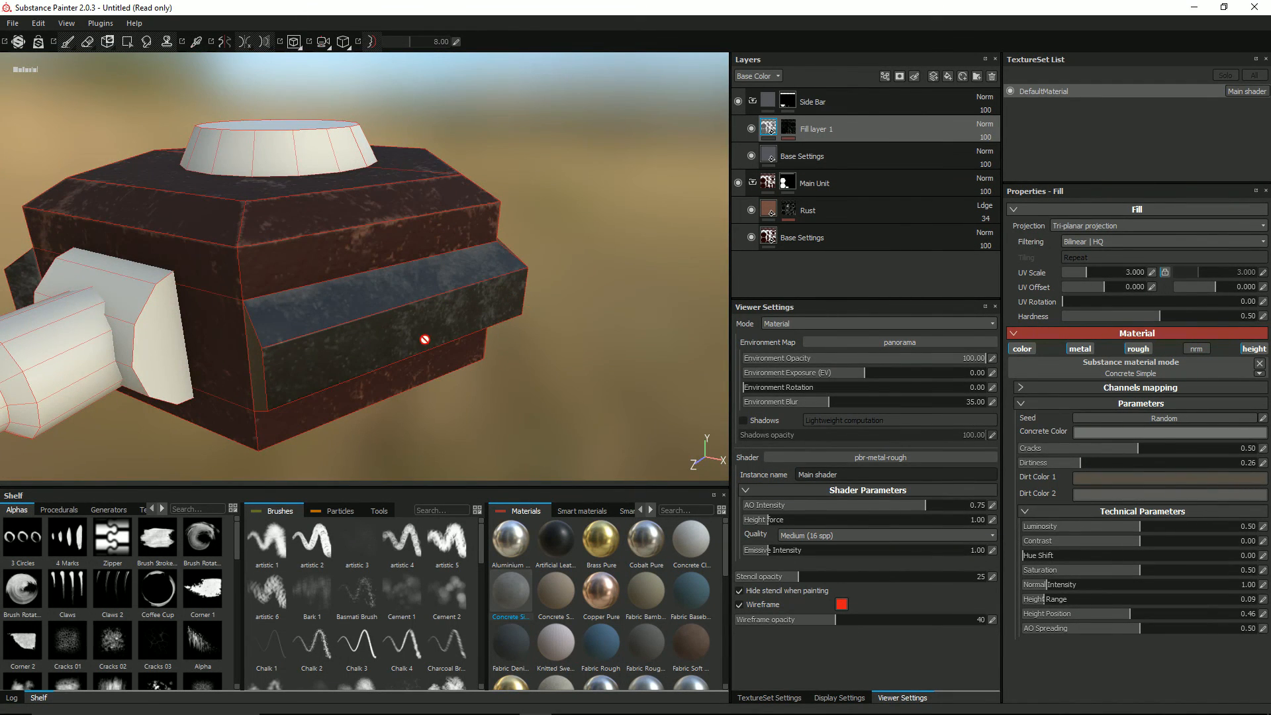
left_click_drag(425, 339, 411, 289, "alt")
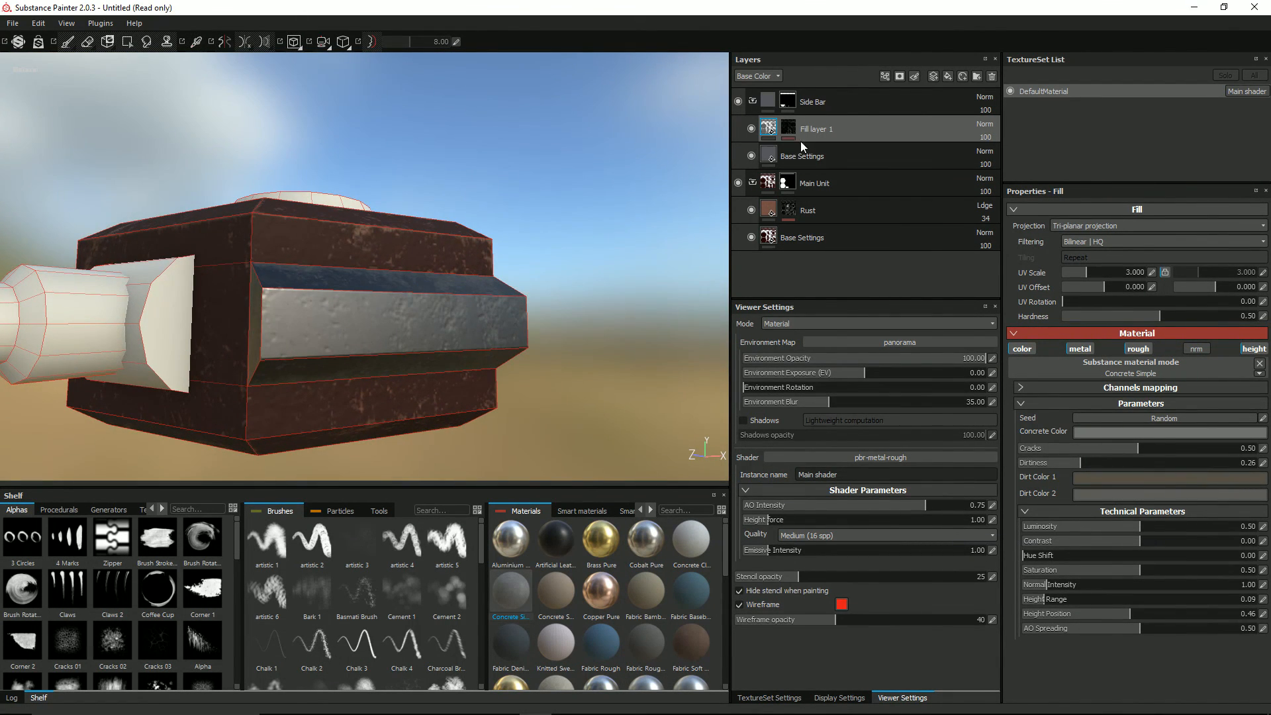
Step: Rename the concrete fill layer in the Side Bar folder as Dirt
double_click(812, 128)
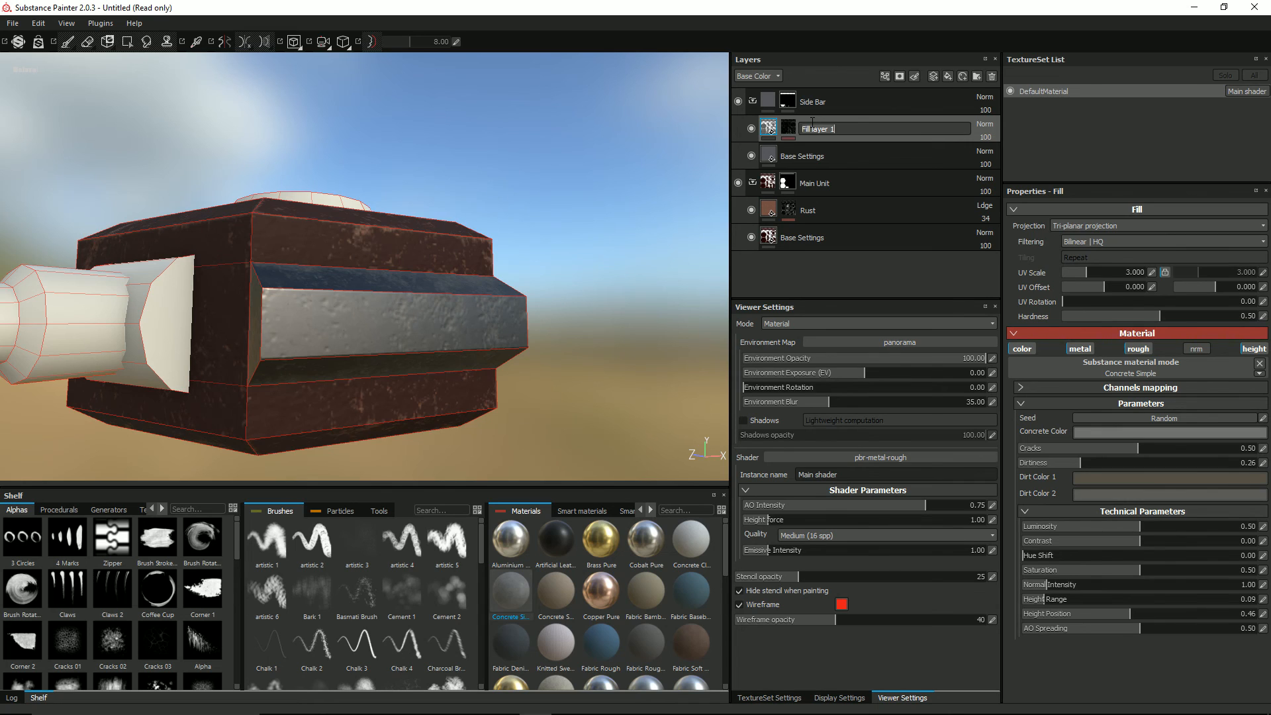
key("ctrl+a")
type("Dirt")
key("Return")
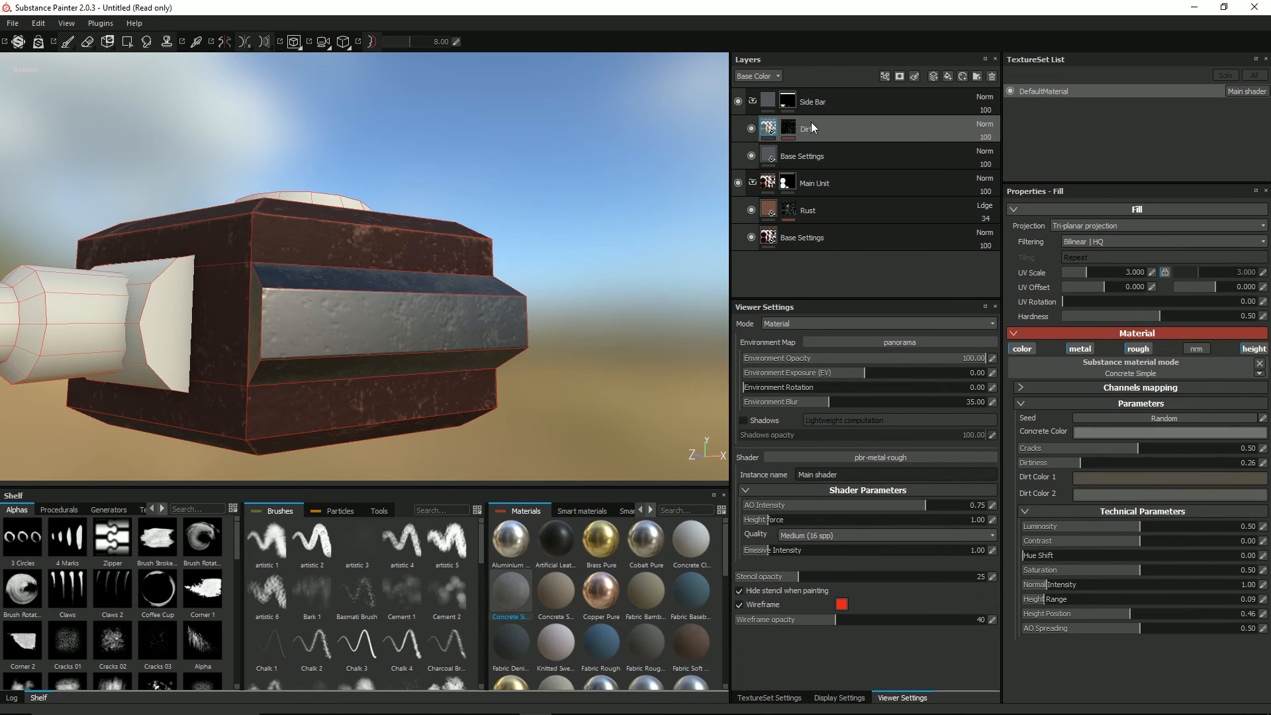
Step: Add a fill layer above Dirt in the Side Bar folder with only its roughness channel enabled
left_click(947, 77)
left_click(1021, 348)
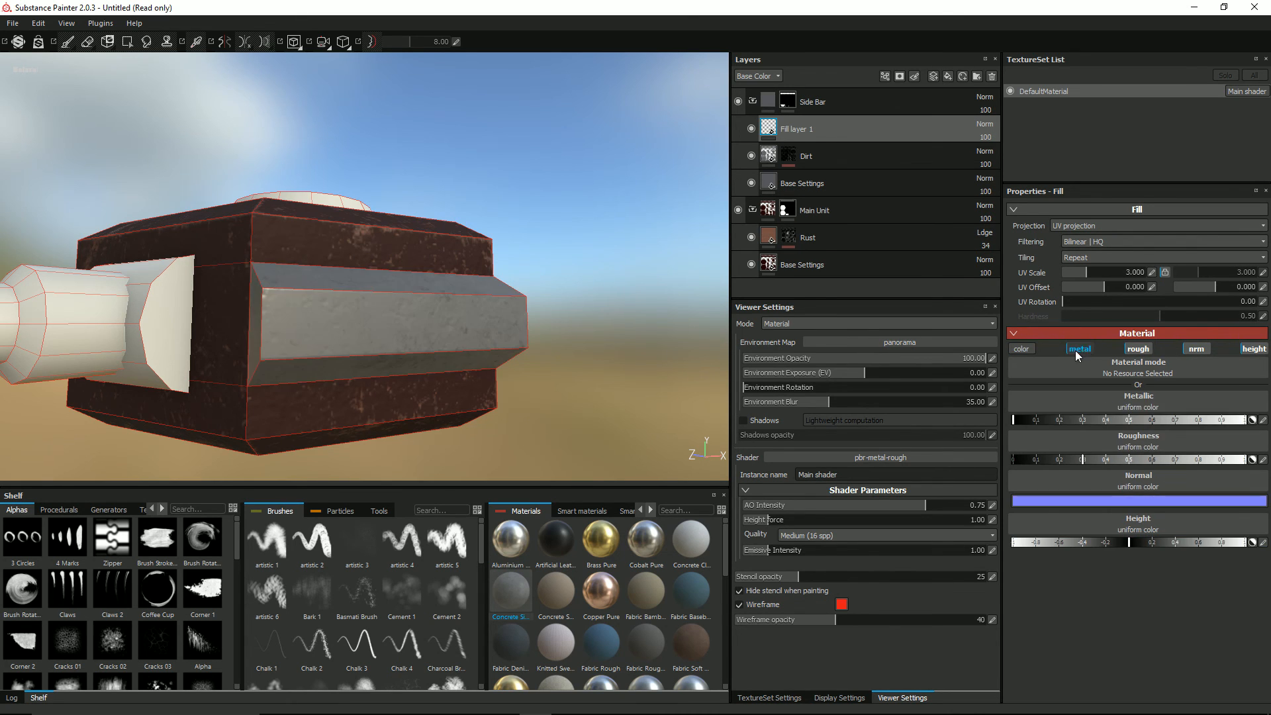
left_click(1080, 349)
left_click(1202, 352)
left_click(1253, 349)
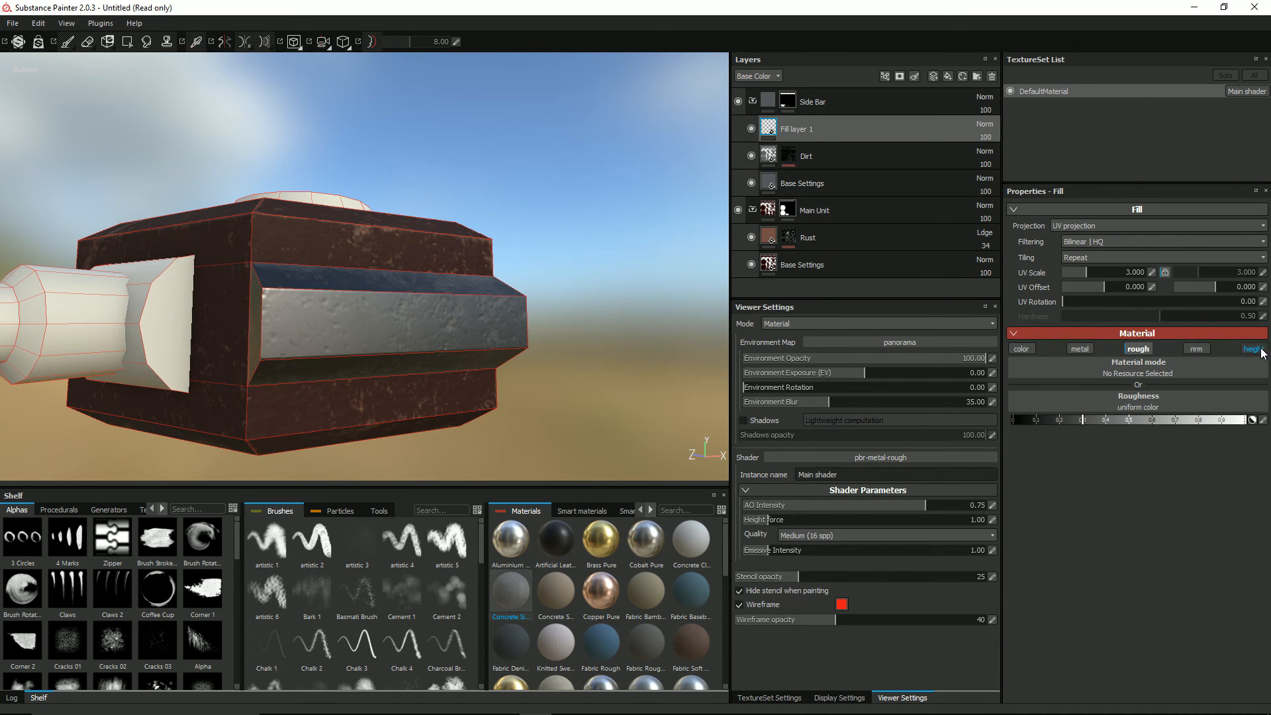
Step: Show the Roughness channel in the layer stack and set the new fill layer's roughness to about 0.8
left_click(755, 76)
left_click(756, 104)
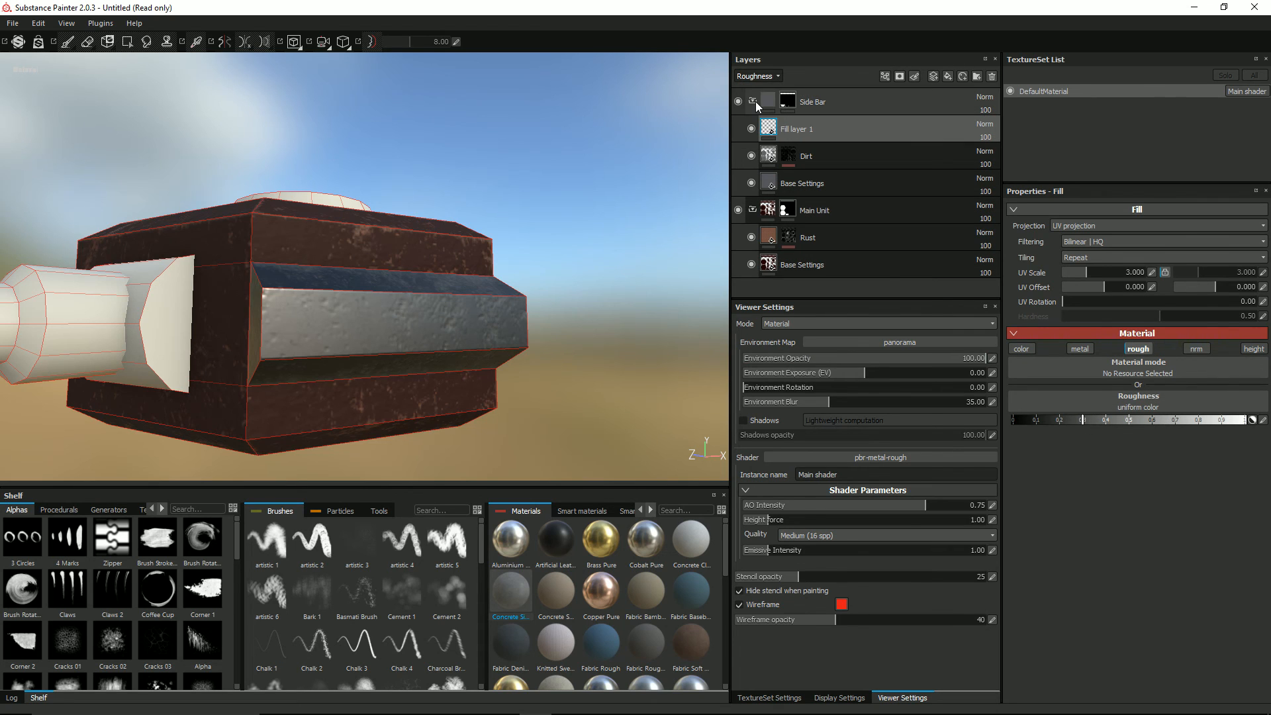
left_click_drag(1082, 420, 1200, 424)
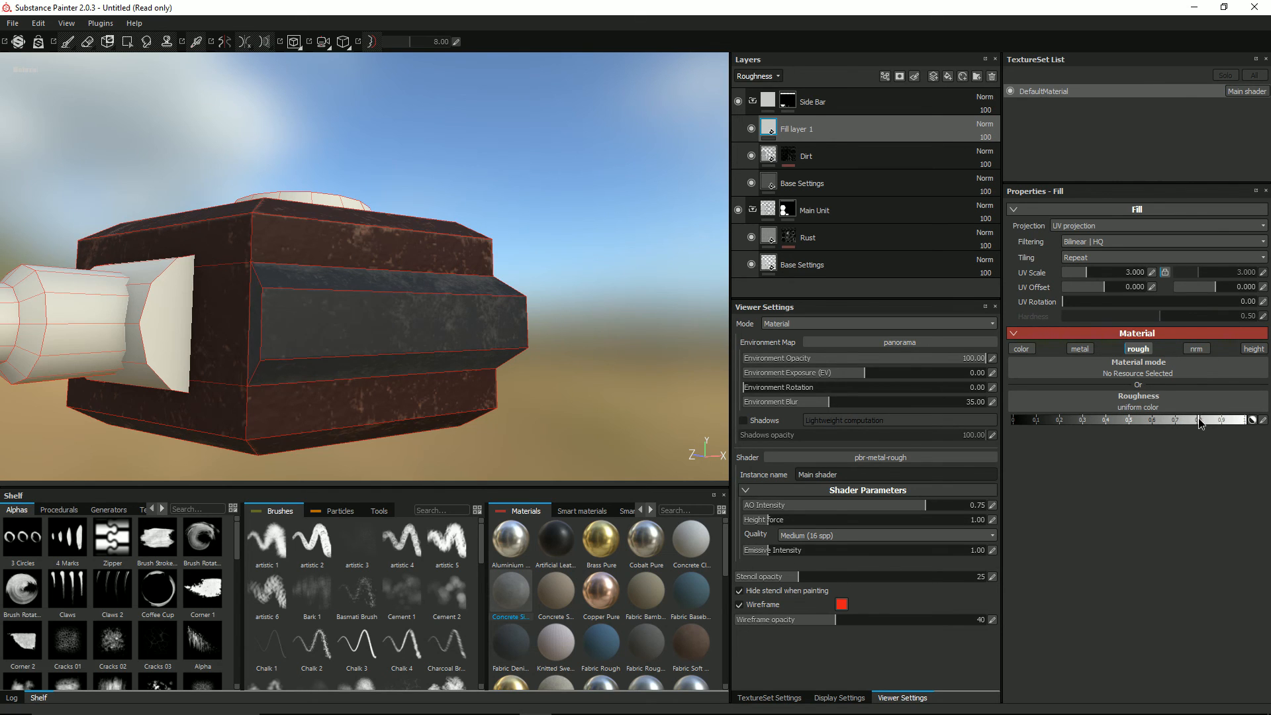
Step: Turn off the wireframe display and inspect the rougher side bars from several angles
left_click_drag(459, 308, 285, 278, "alt")
left_click(739, 605)
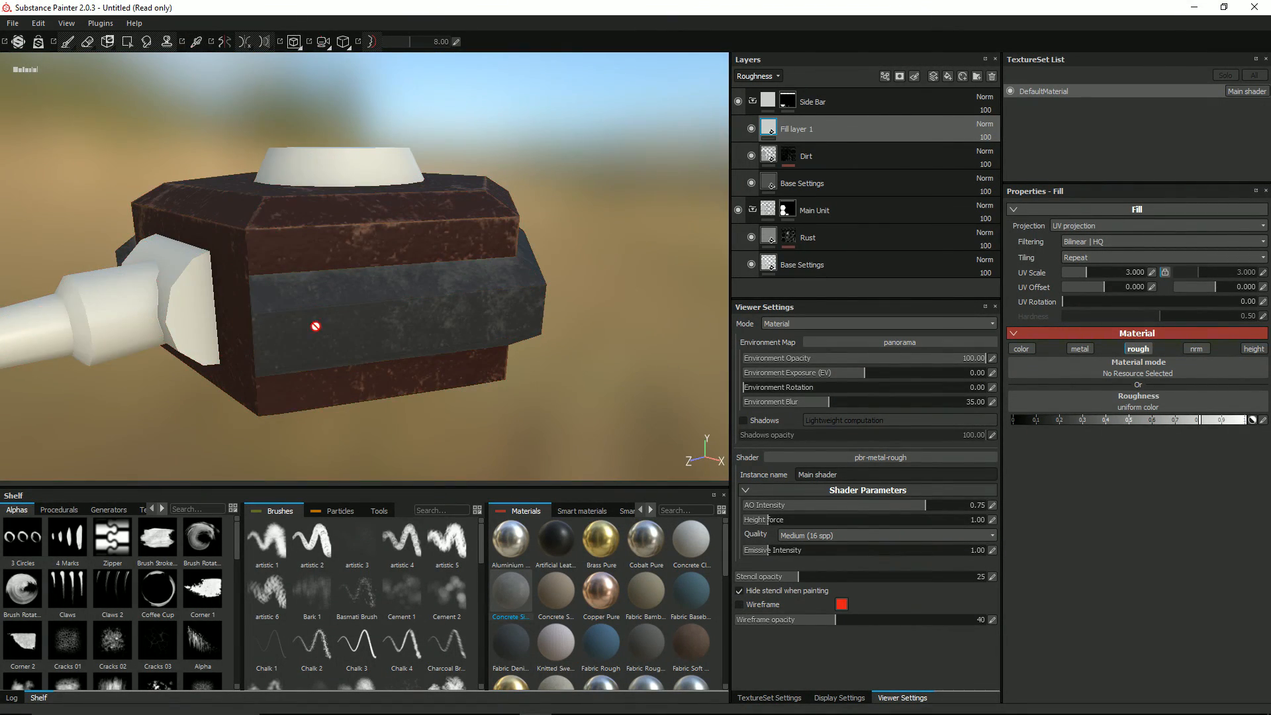
left_click_drag(315, 327, 282, 286, "alt")
left_click_drag(481, 264, 225, 335, "alt")
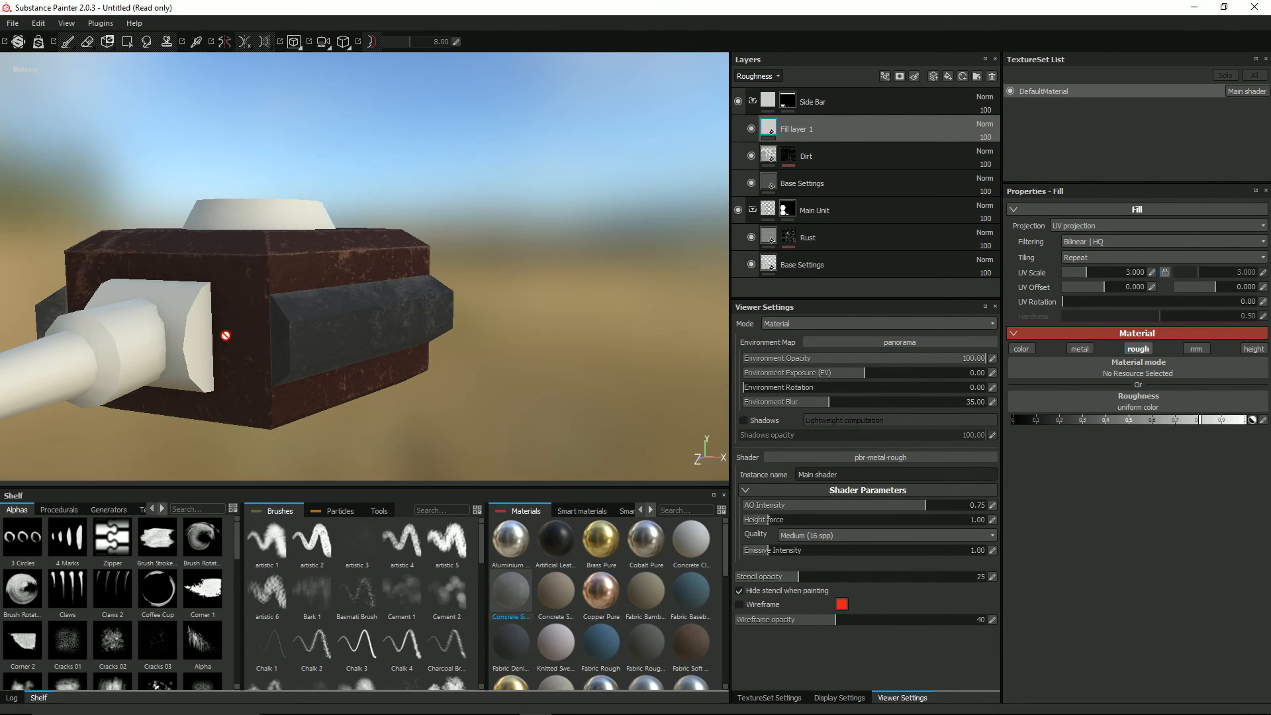
left_click_drag(413, 272, 322, 298, "alt")
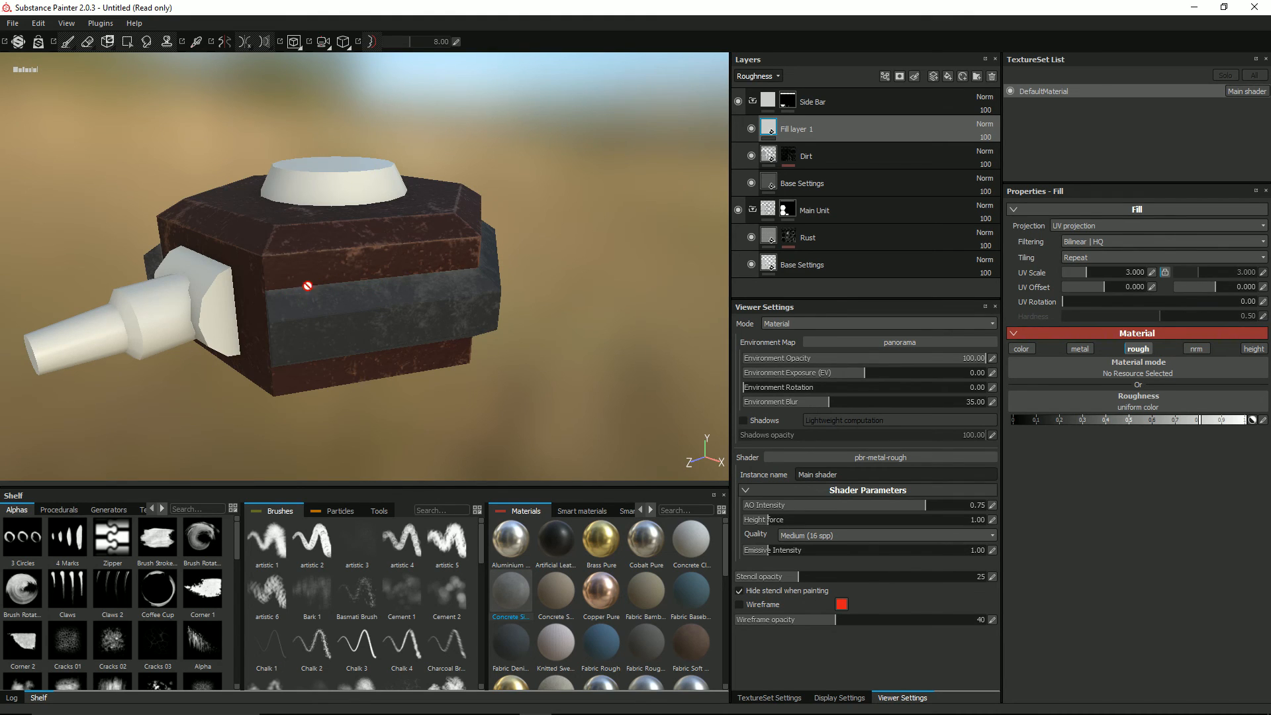
Step: Abandon renaming the roughness fill layer and remove both it and the Dirt layer from the Side Bar folder
double_click(796, 129)
type("r")
right_click(802, 132)
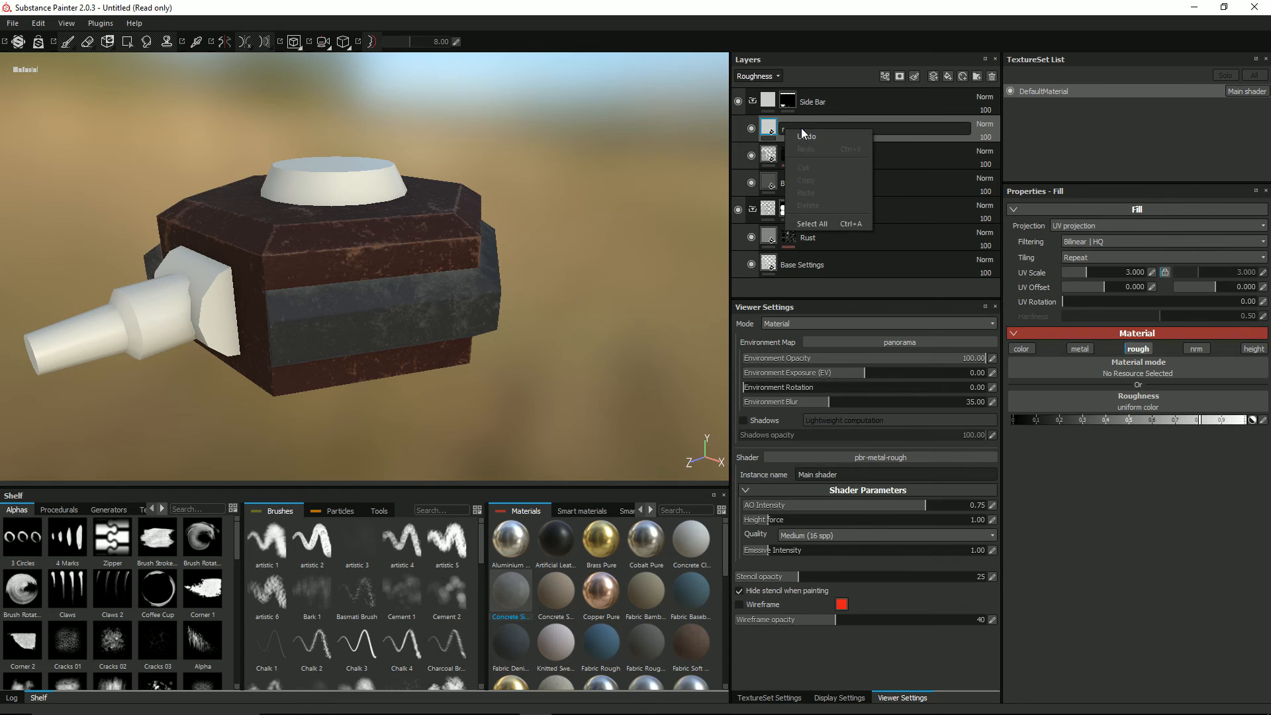
left_click(806, 136)
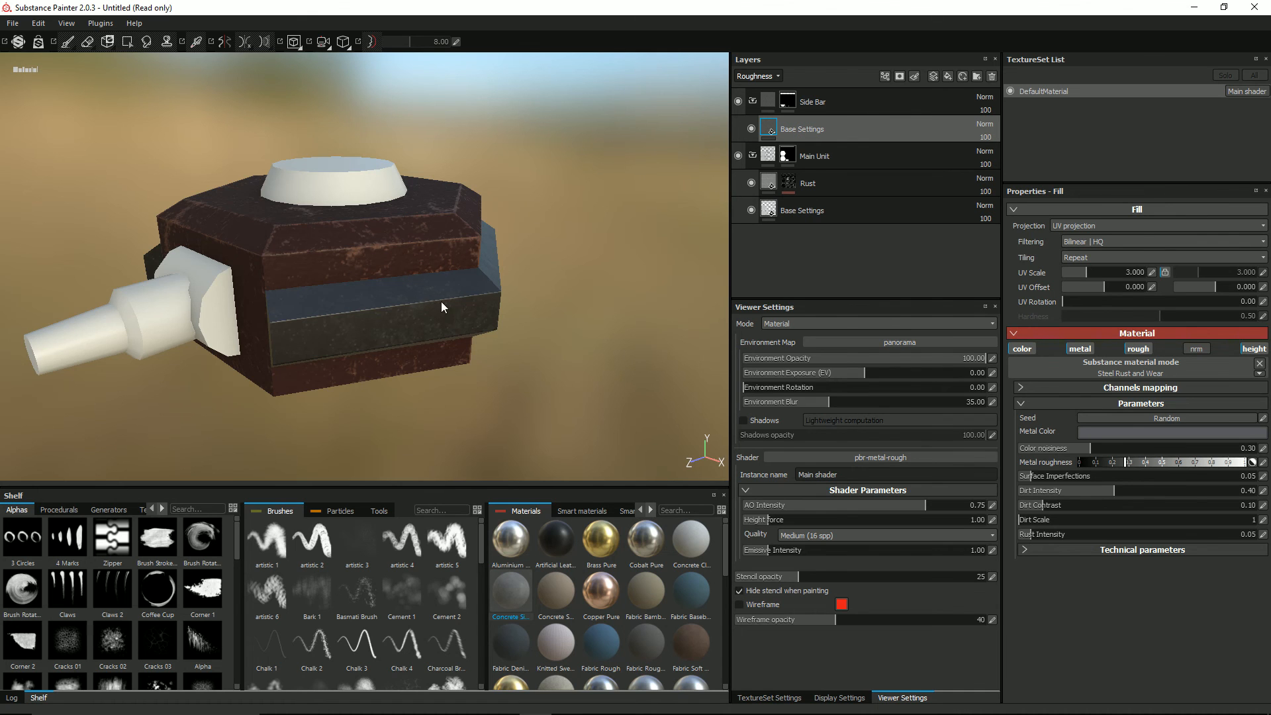
mouse_move(441, 301)
left_mouse_down("alt")
mouse_move(445, 256)
mouse_move(471, 281)
mouse_move(464, 293)
left_mouse_up("alt")
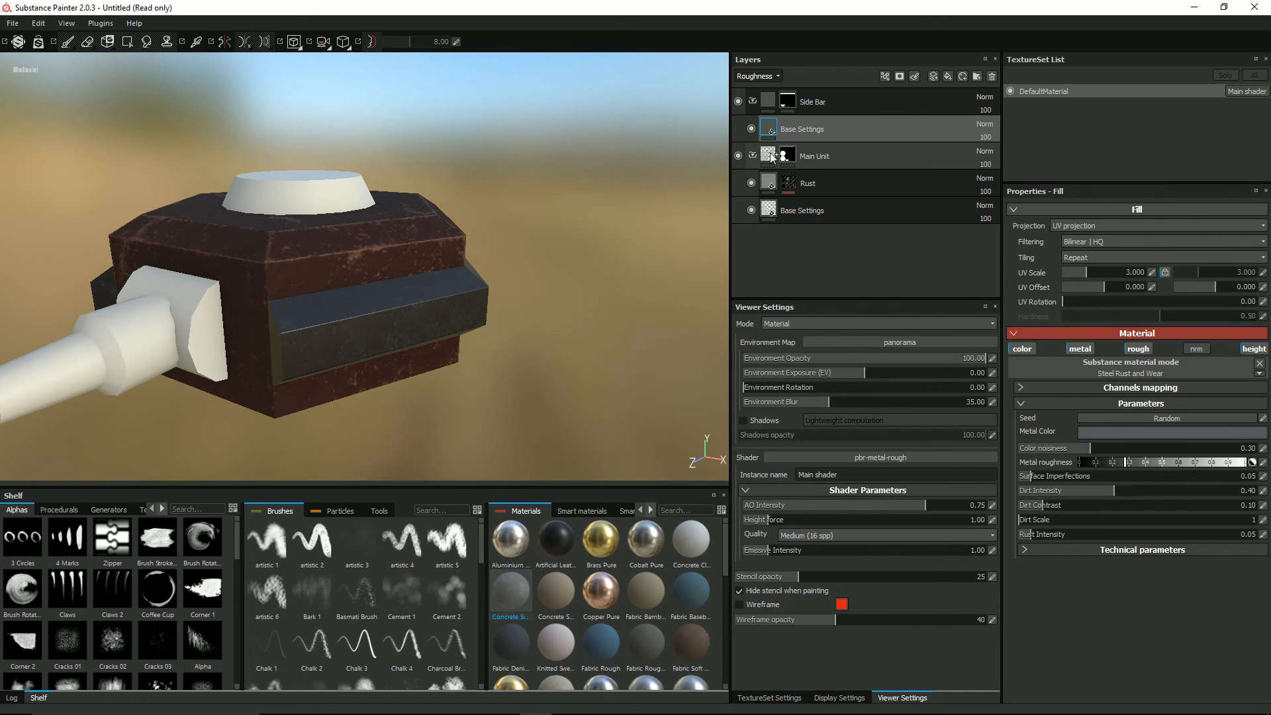
key("ctrl")
key("ctrl")
key("ctrl")
key("ctrl")
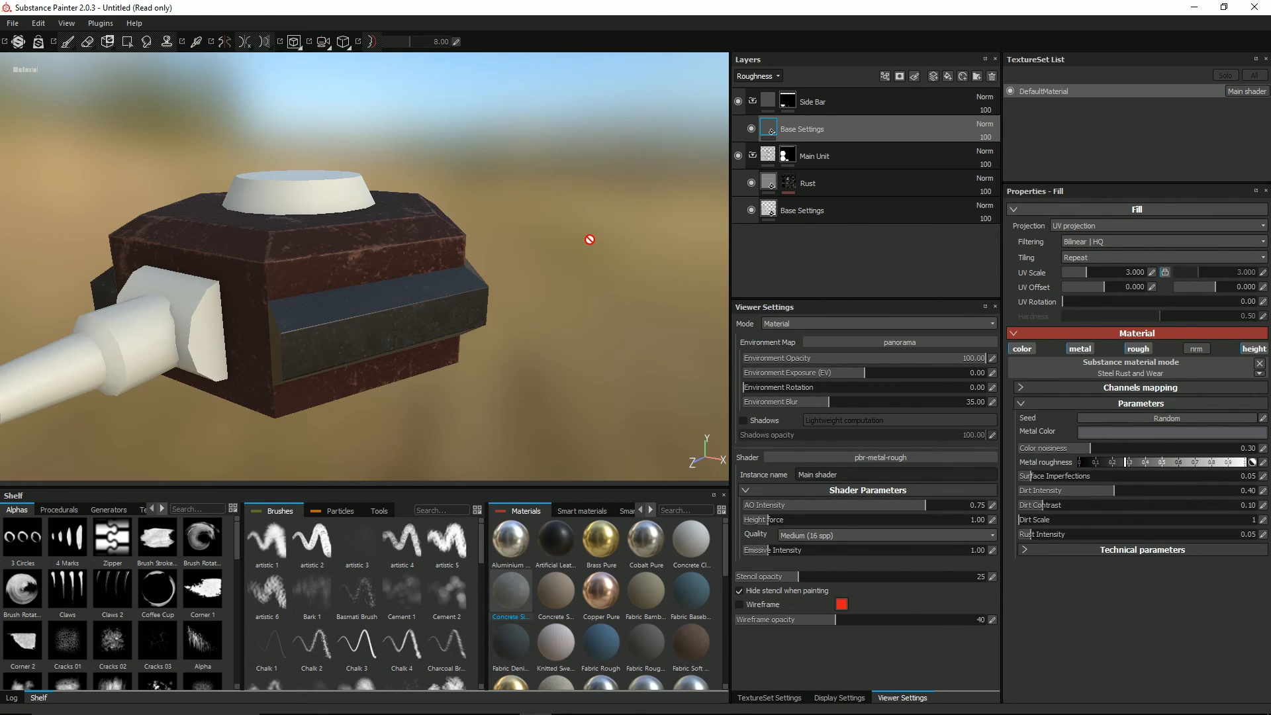
key("ctrl")
Step: Add a fill layer above Base Settings in the Side Bar folder with only its roughness channel enabled
right_click(800, 126)
left_click(776, 133)
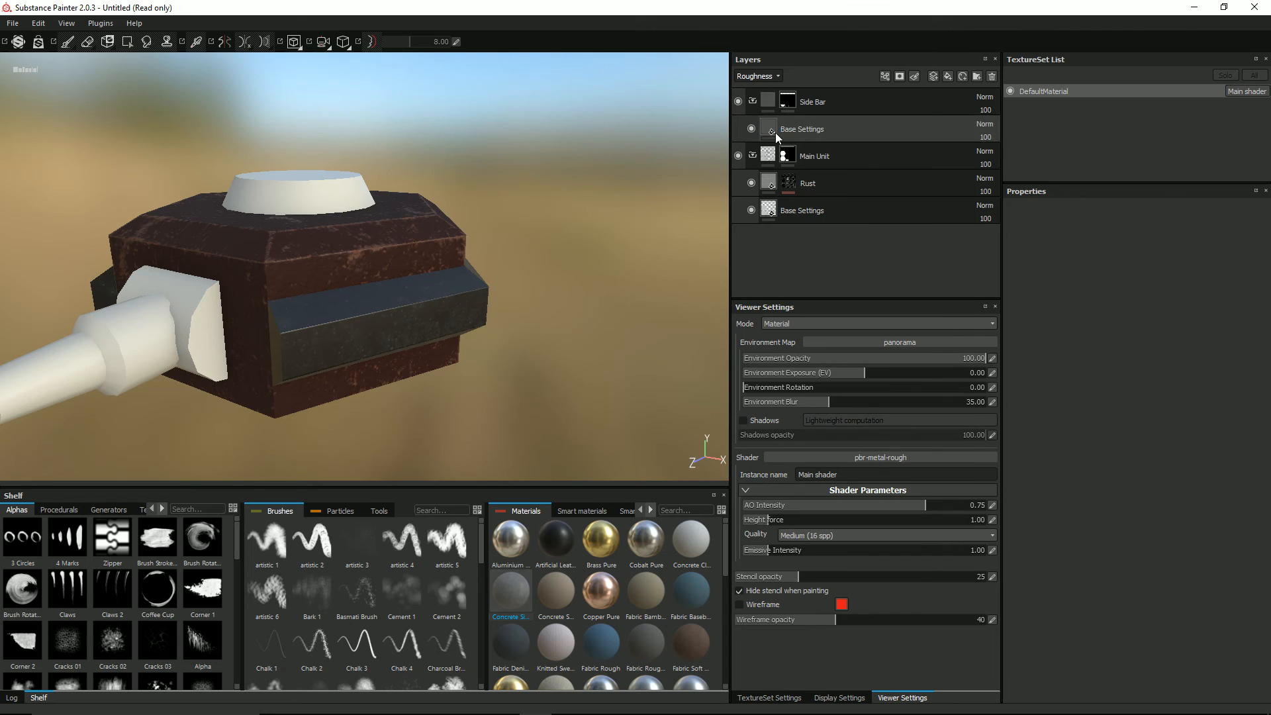
left_click(777, 133)
left_click(948, 77)
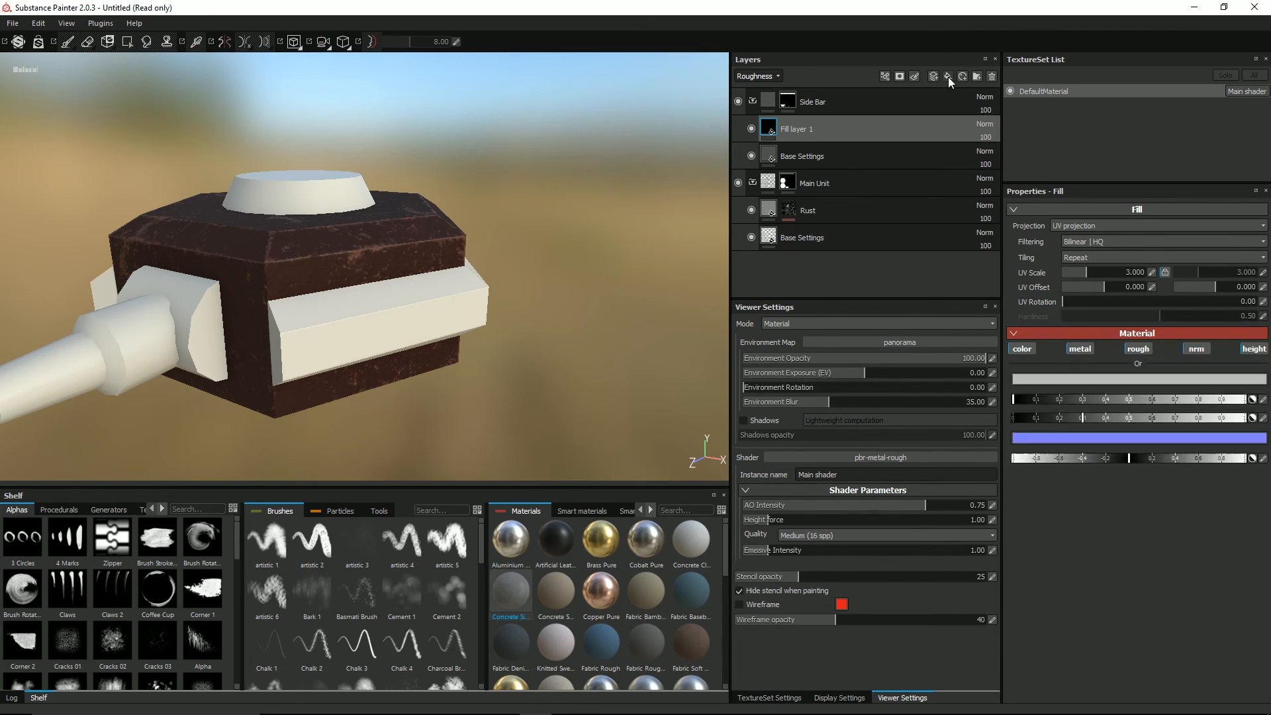
left_click(1022, 349)
left_click(1080, 349)
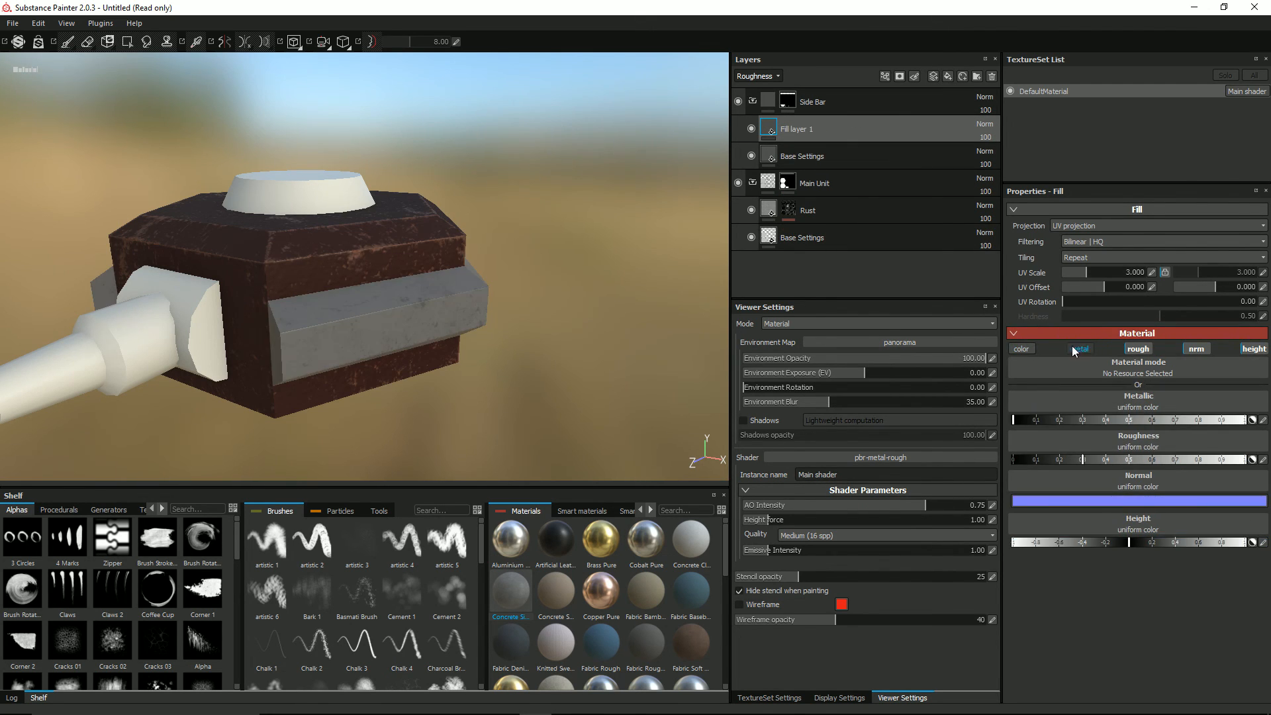
left_click(1196, 348)
left_click(1253, 349)
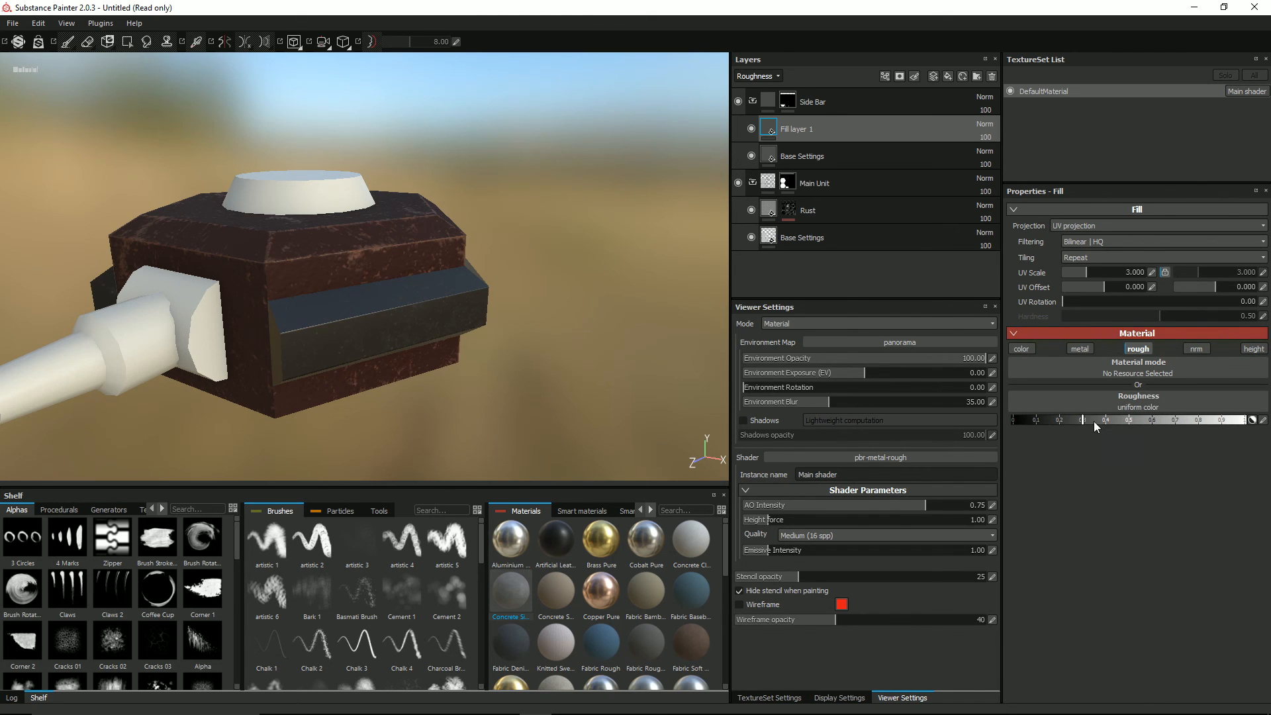
Step: Set the new fill layer's roughness to about 0.8 and enable its height channel with the BnW Spots 1 texture
left_click(1188, 421)
left_click_drag(1190, 421, 1195, 420)
left_click(1253, 349)
left_click(1172, 436)
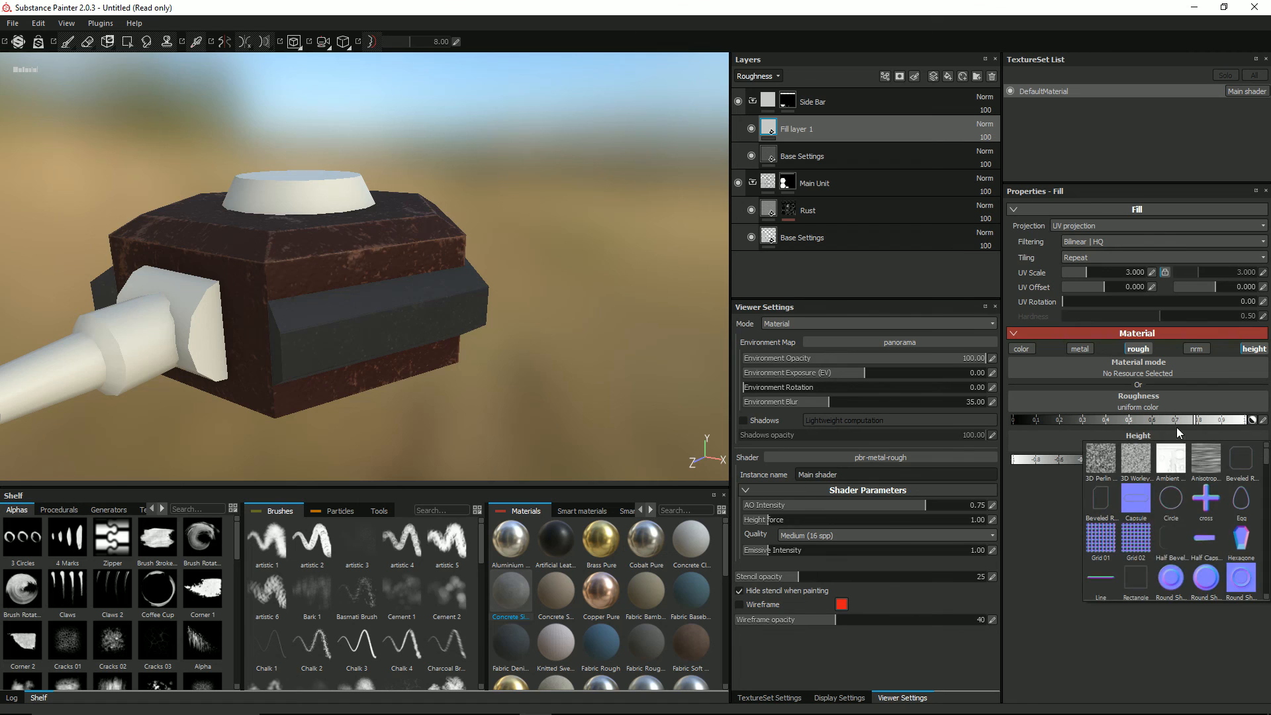
scroll(1185, 477, "down", 3)
left_click(1163, 494)
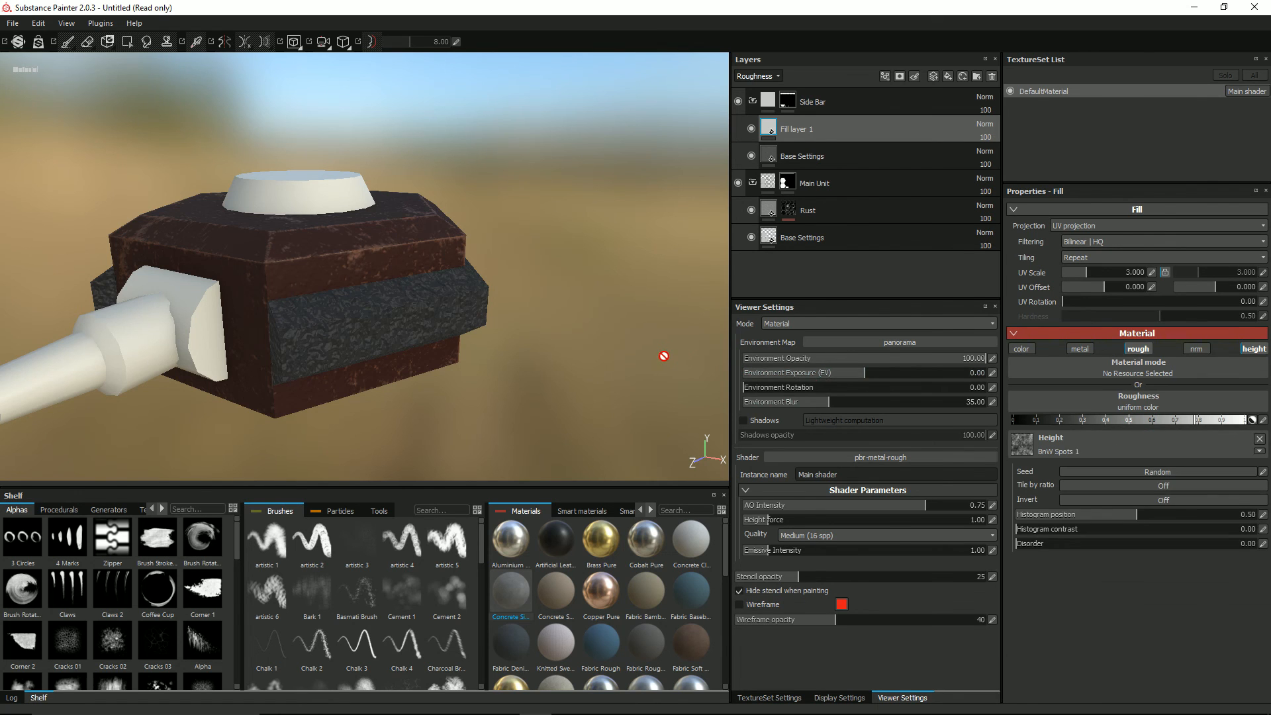
Step: Set the fill layer's UV scale to 16 to shrink the height texture on the side bars
left_click(1154, 275)
type("8")
key("Return")
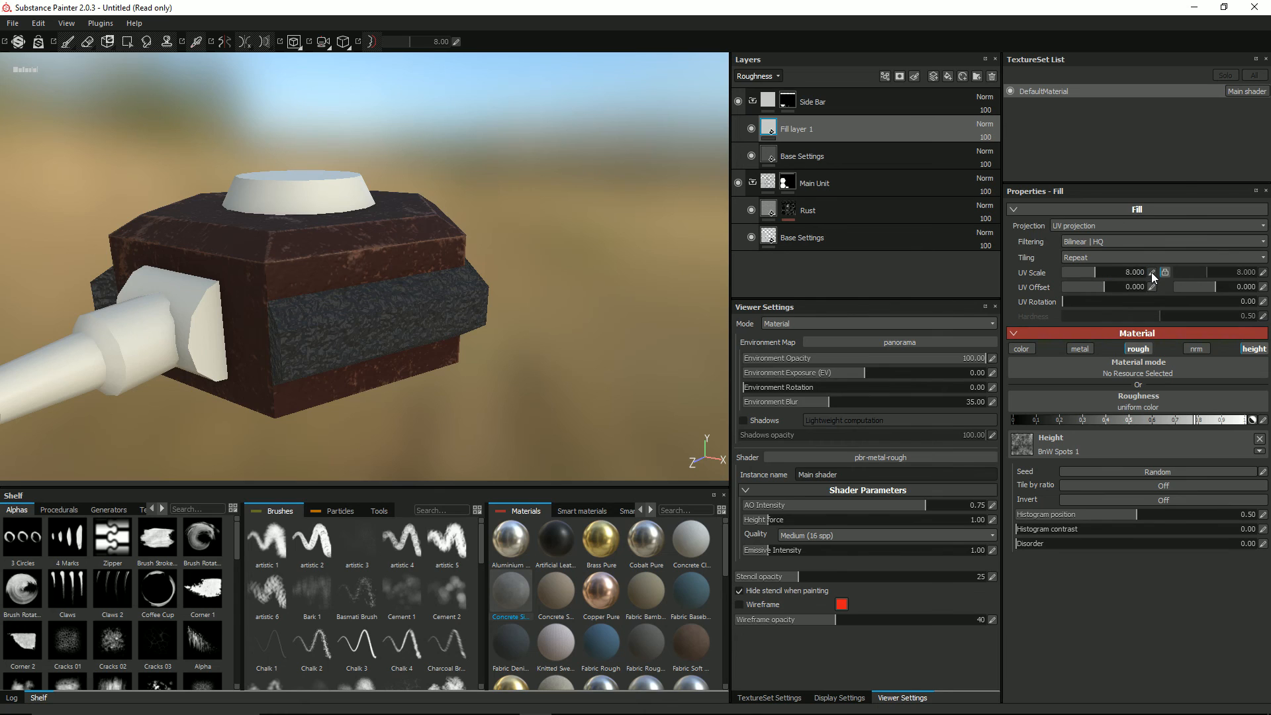
left_click(1151, 272)
type("16")
key("Return")
Step: Rename the fill layer as Roughness and Height
double_click(792, 126)
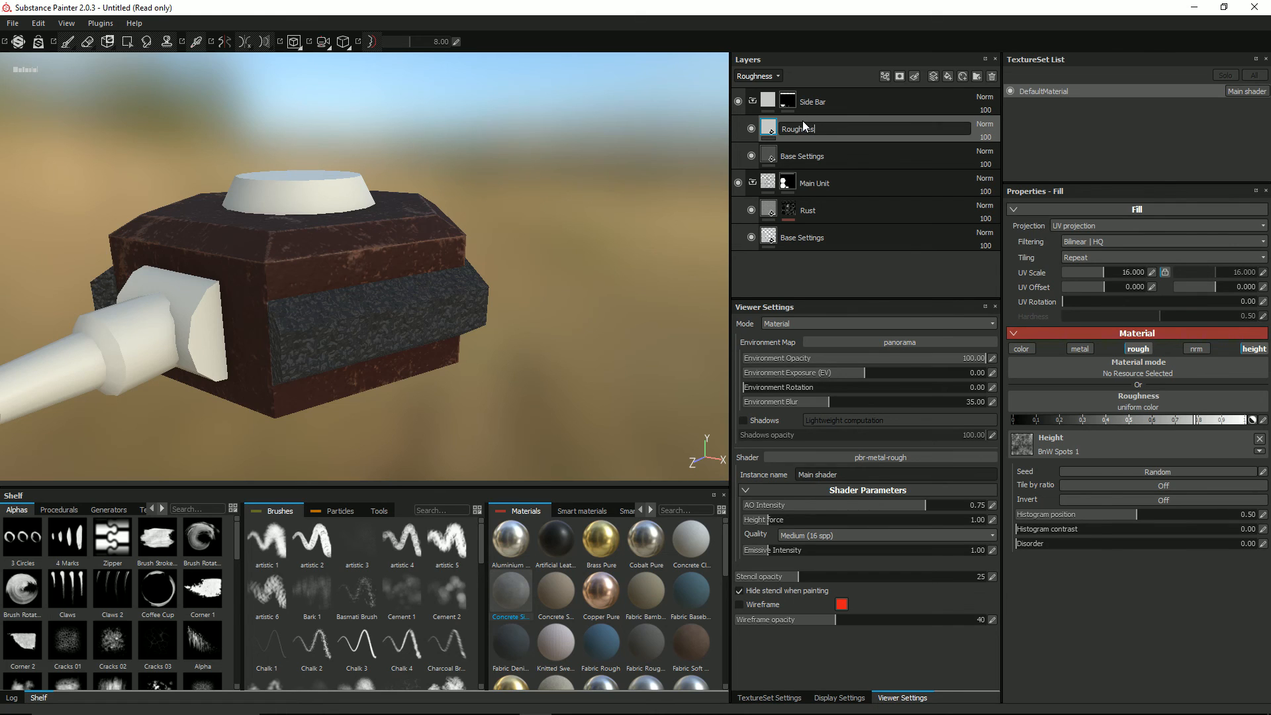
type("Roughness and Height")
key("Return")
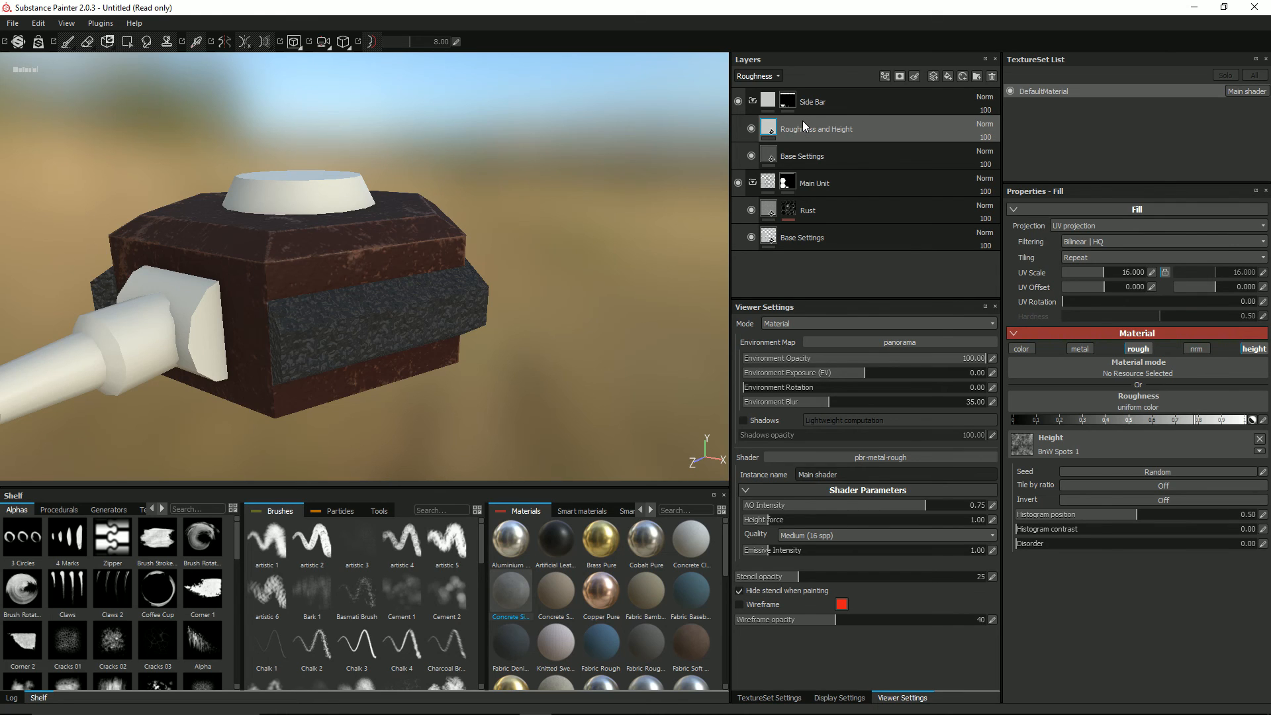
Step: Show the Height channel in the layer stack and lower the Roughness and Height layer's opacity to 5
left_click(773, 78)
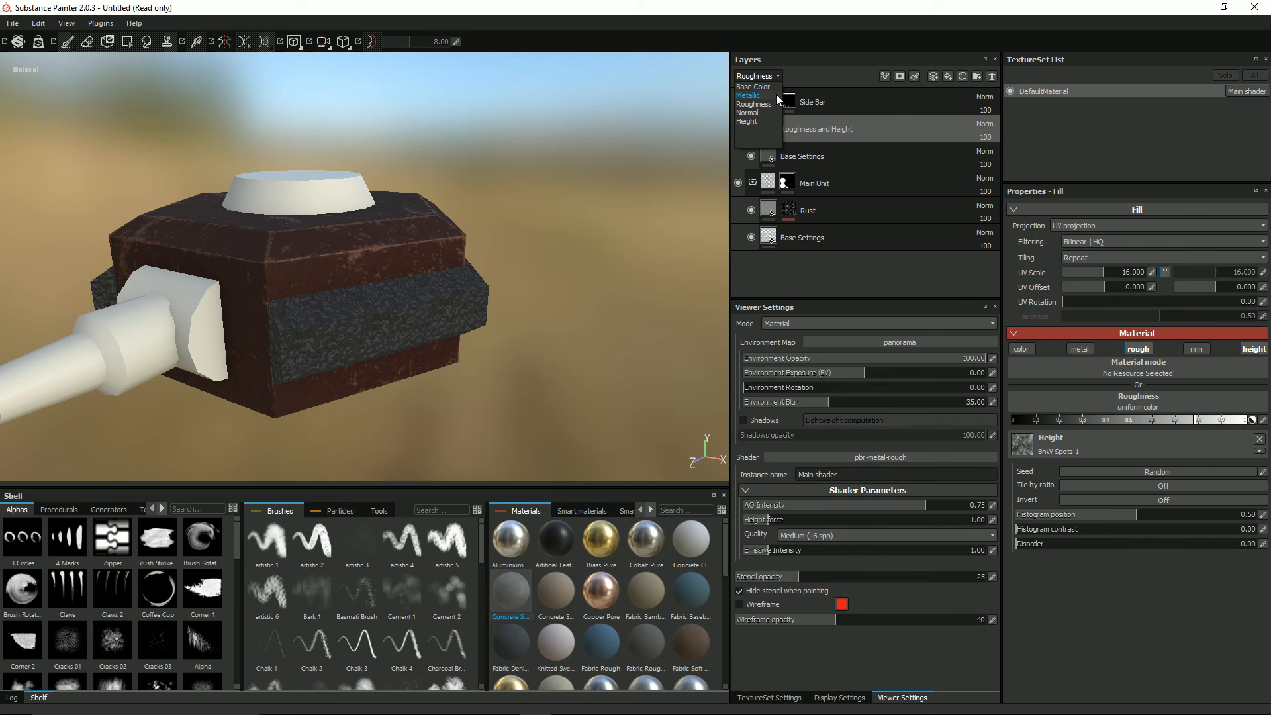
left_click(747, 122)
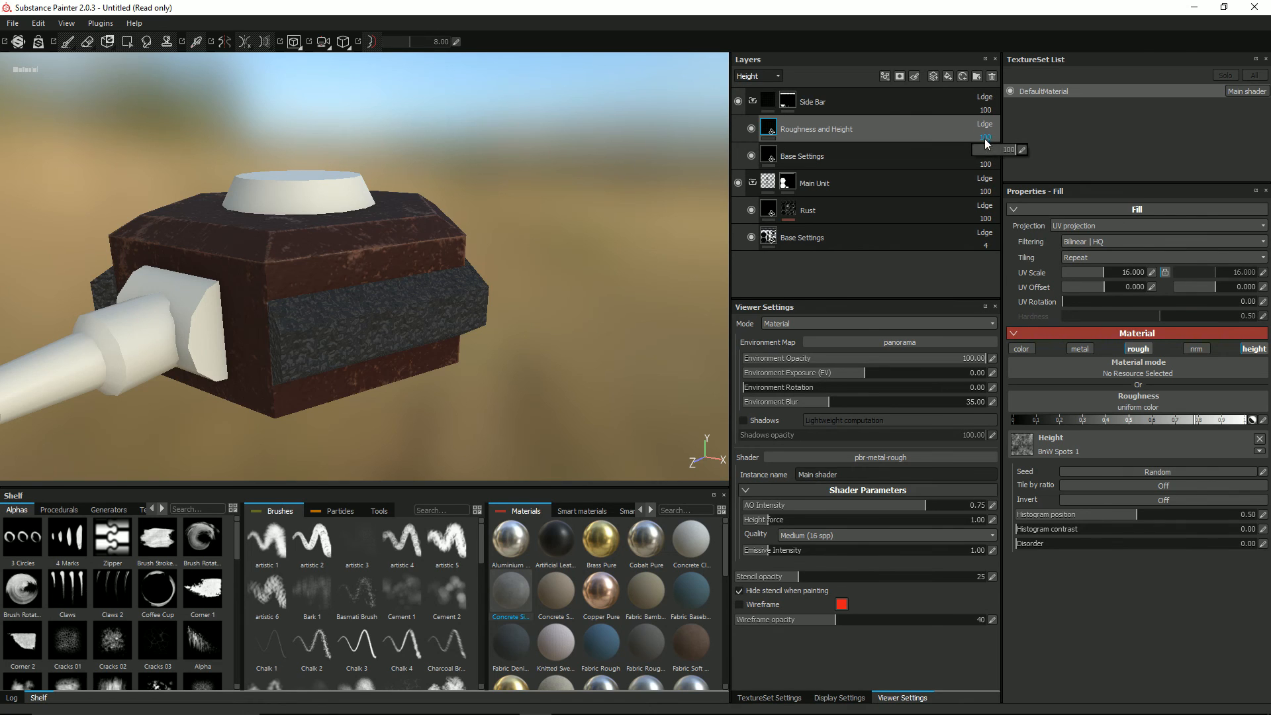
left_click_drag(1015, 154, 972, 155)
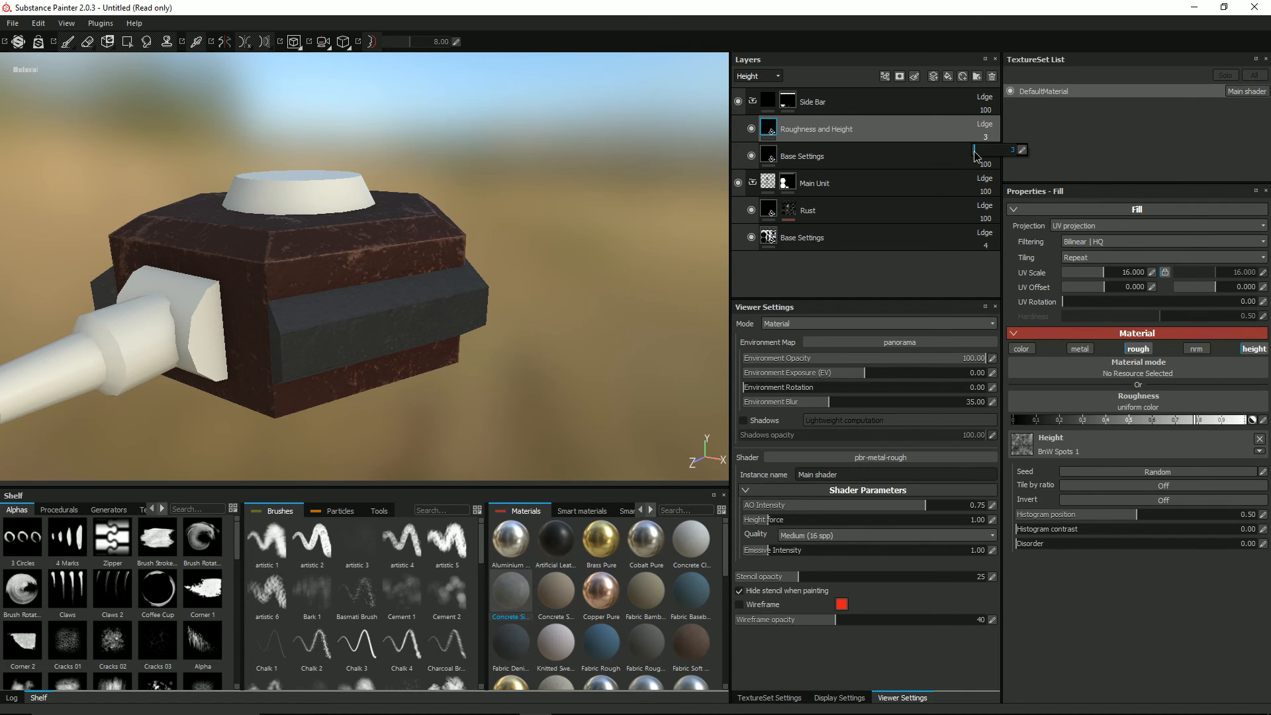
left_click_drag(450, 285, 346, 329, "alt")
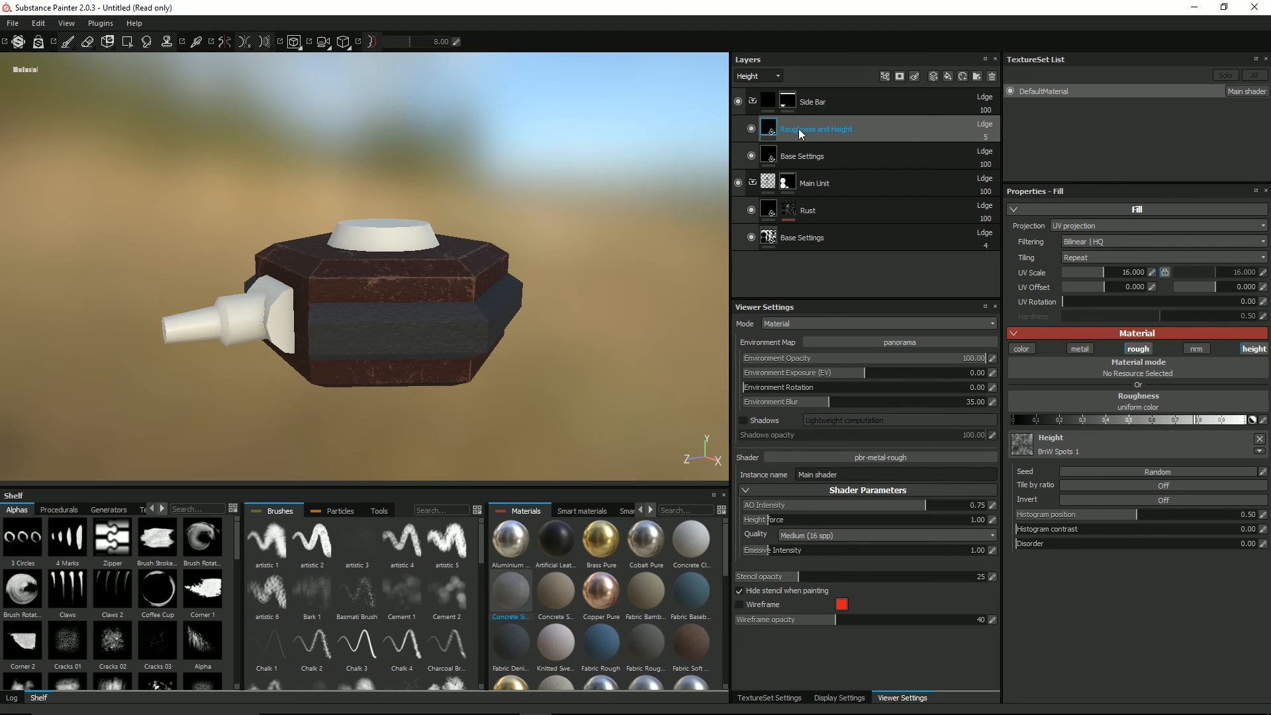
Step: Add a fill layer above Roughness and Height in the Side Bar folder and name it Dirt
left_click(950, 75)
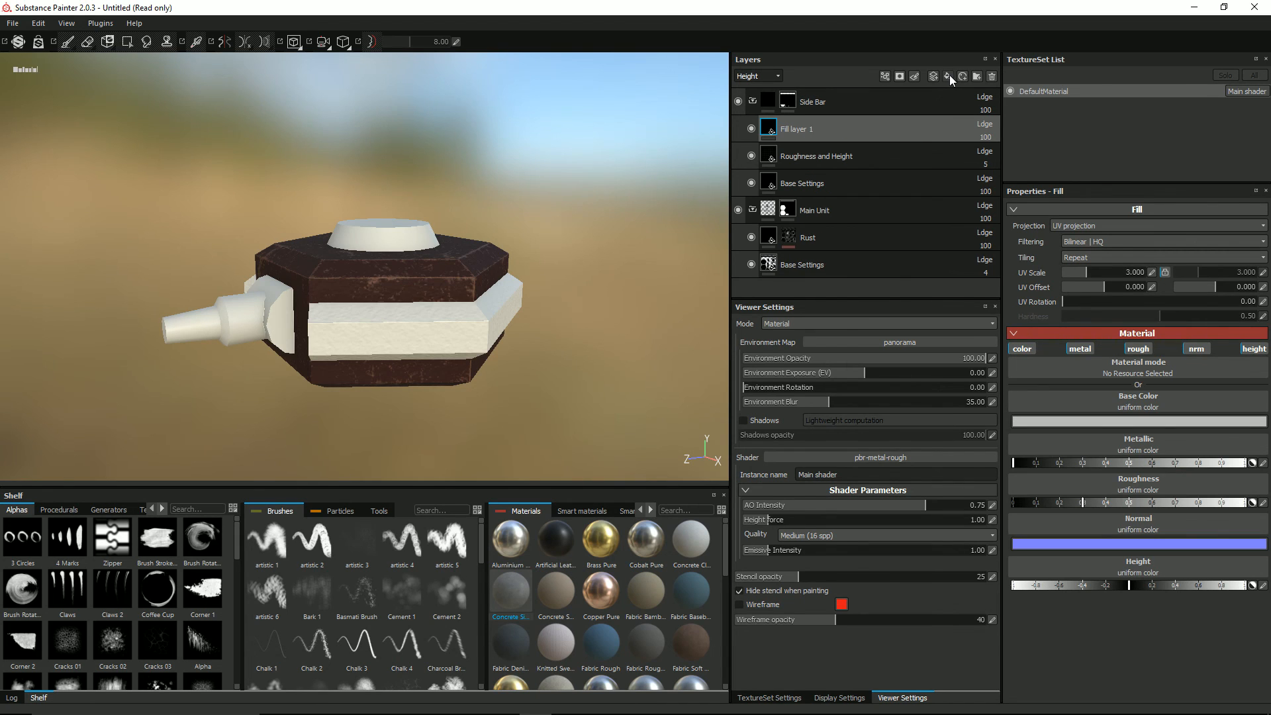
double_click(793, 127)
type("Dir")
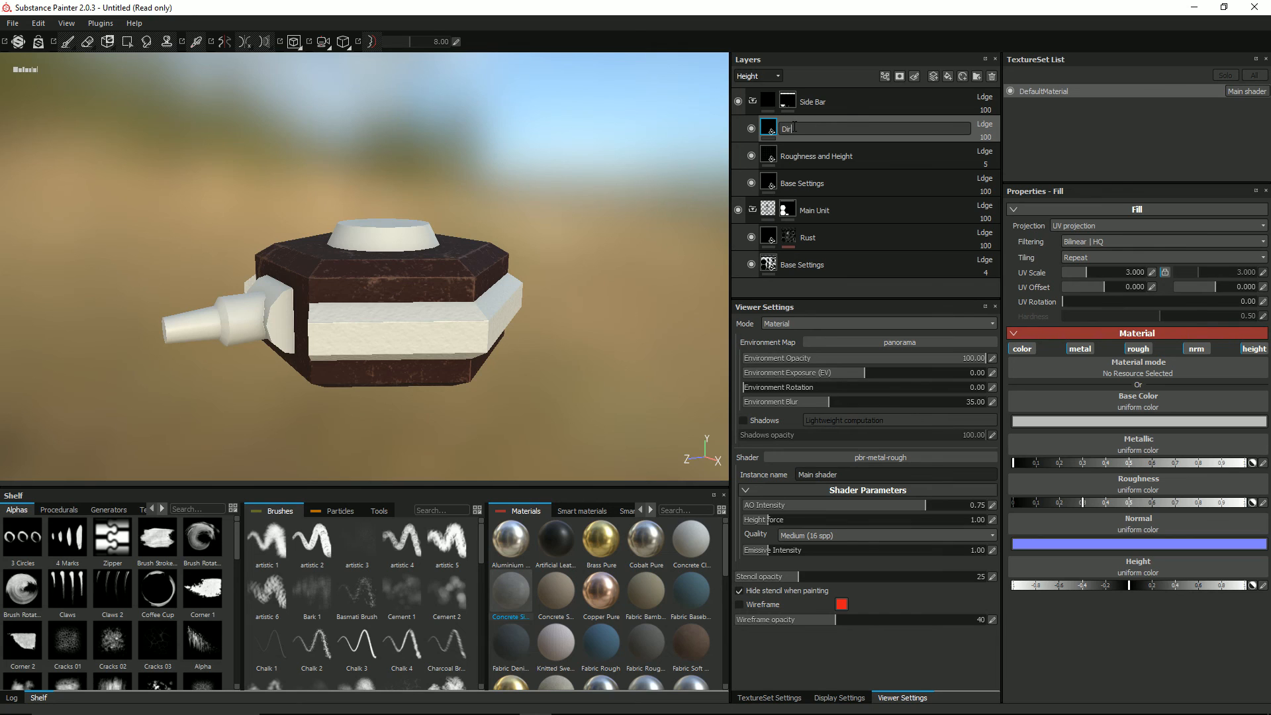
type("t")
key("Return")
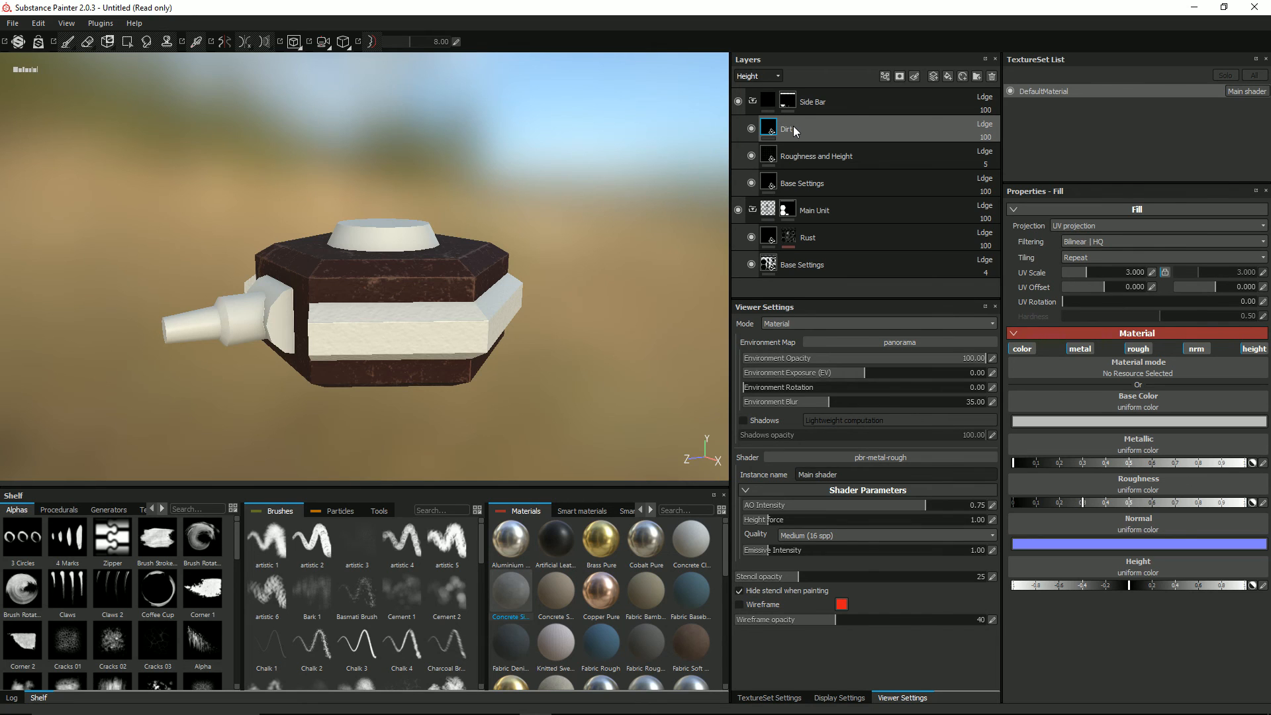
Step: Give the Dirt layer a black mask and fill it with the Concrete Simple material
left_click(1083, 351)
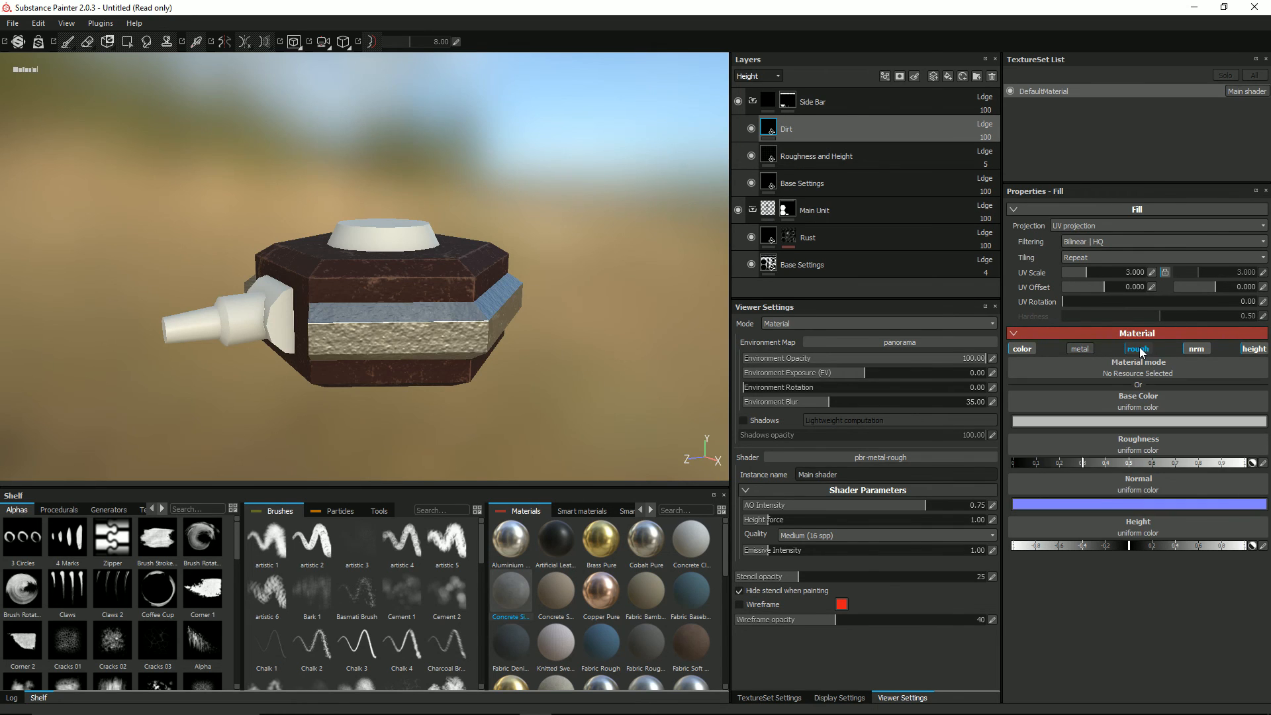
right_click(768, 130)
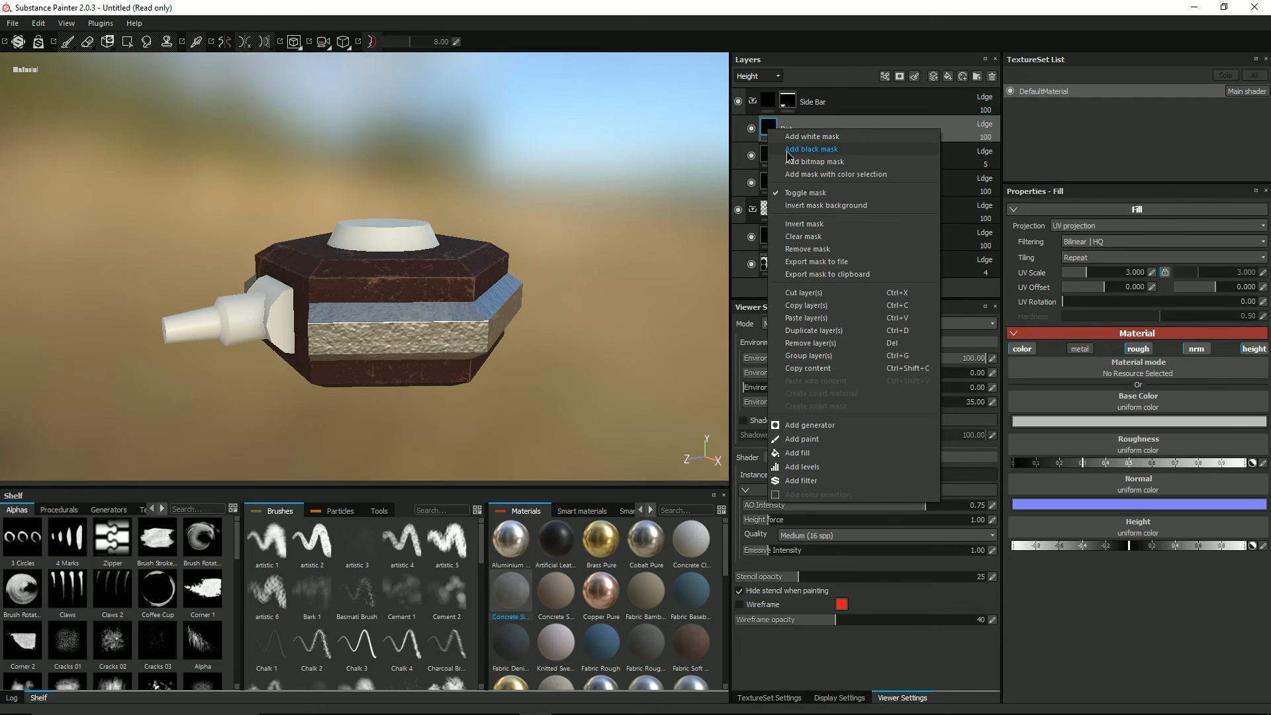
left_click(788, 150)
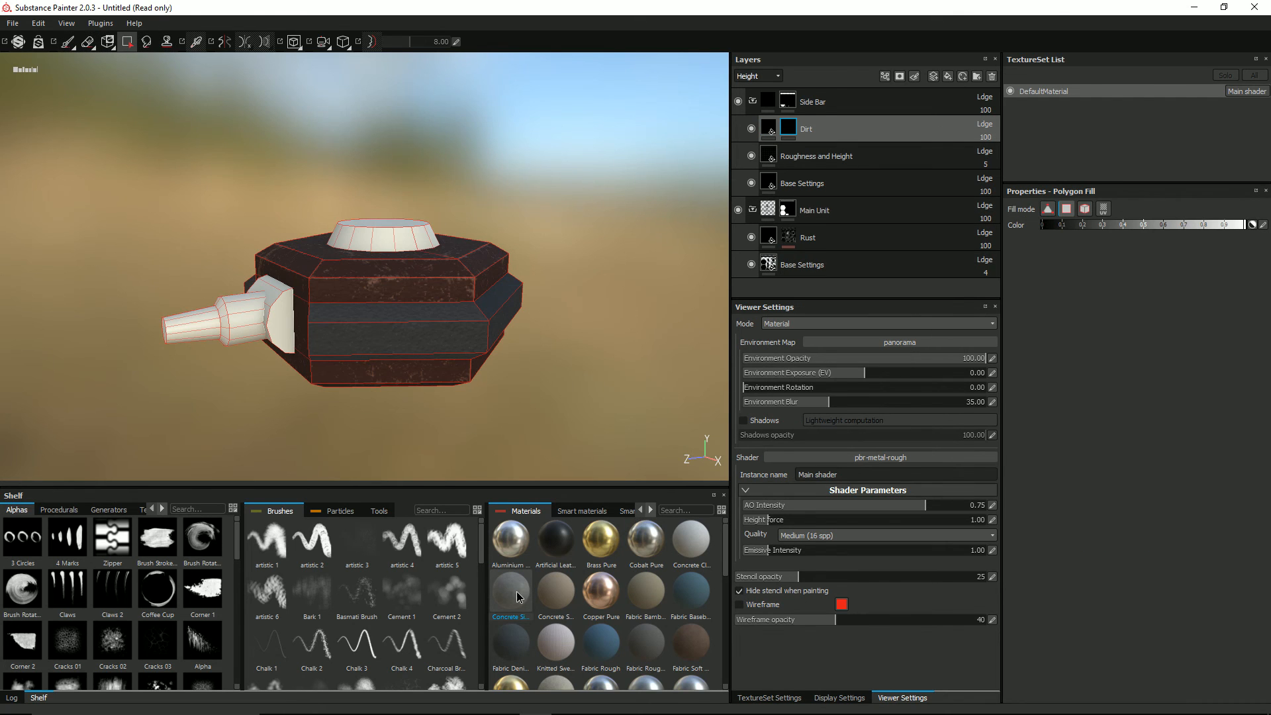
left_click(770, 130)
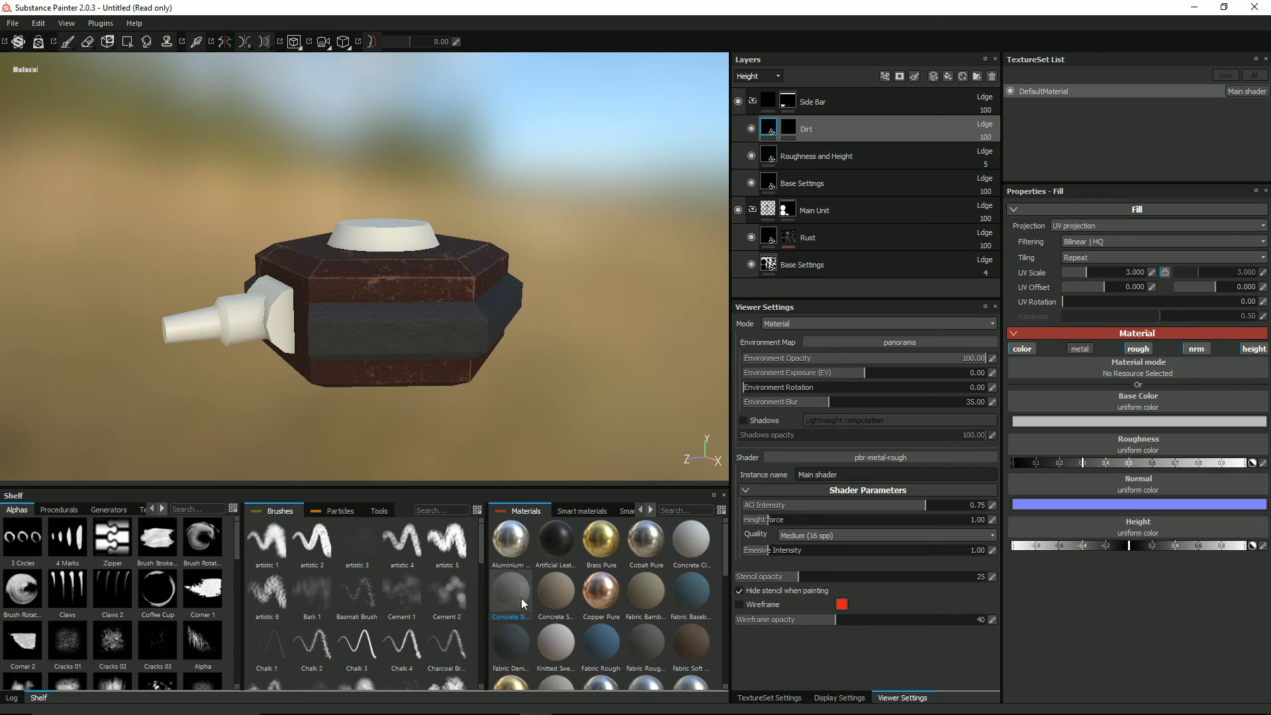
left_click(504, 594)
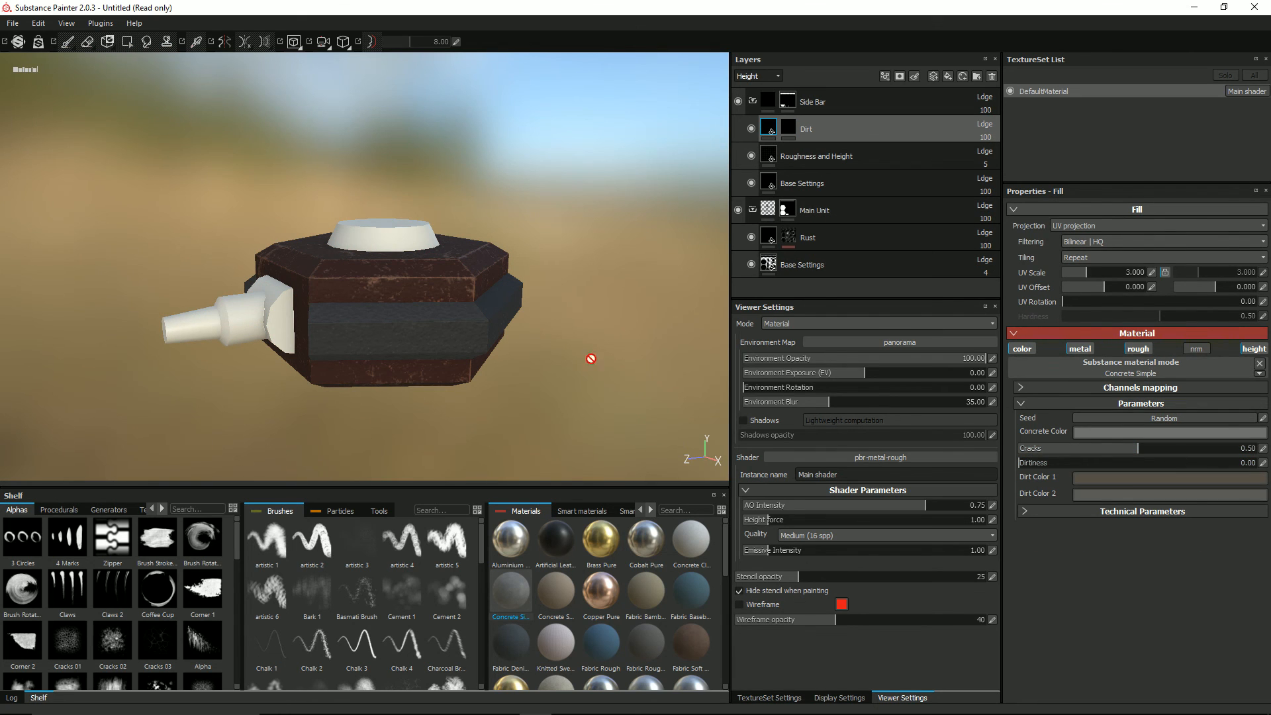
left_click_drag(591, 358, 707, 214, "alt")
Step: Add a generator to the Dirt layer's mask and set it to MG Dirt
left_click(788, 135)
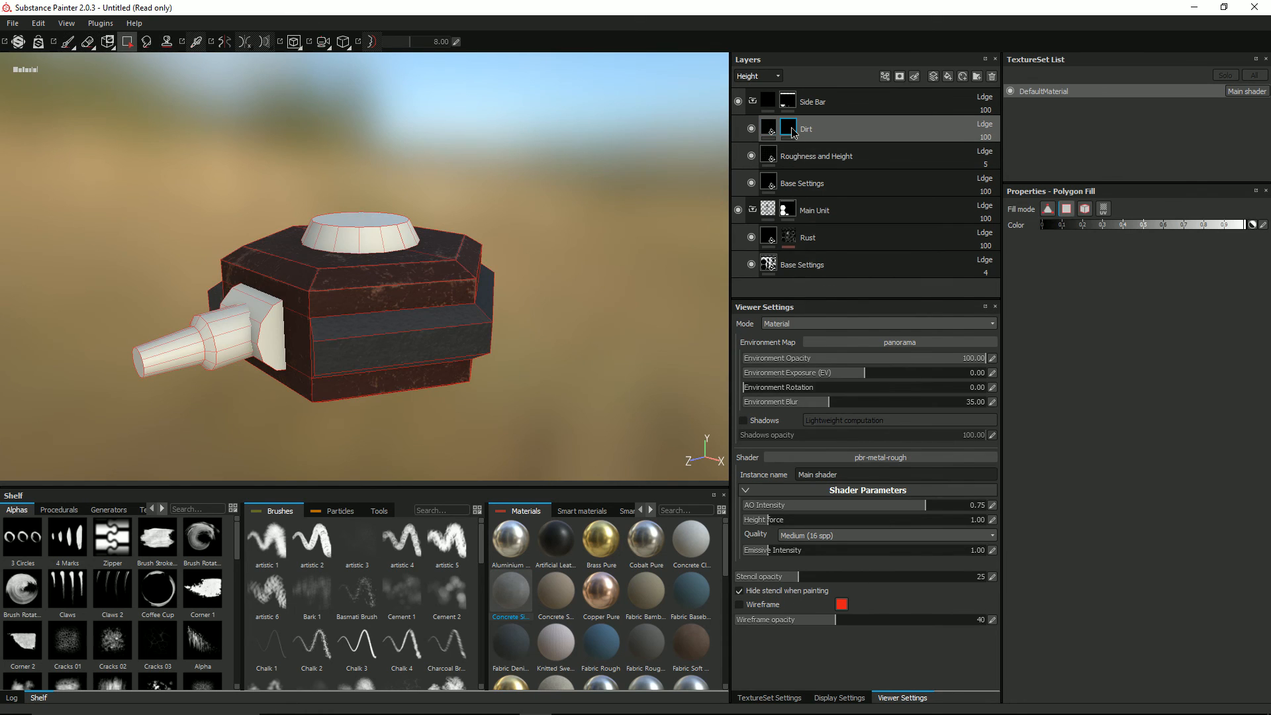
right_click(790, 130)
left_click(850, 424)
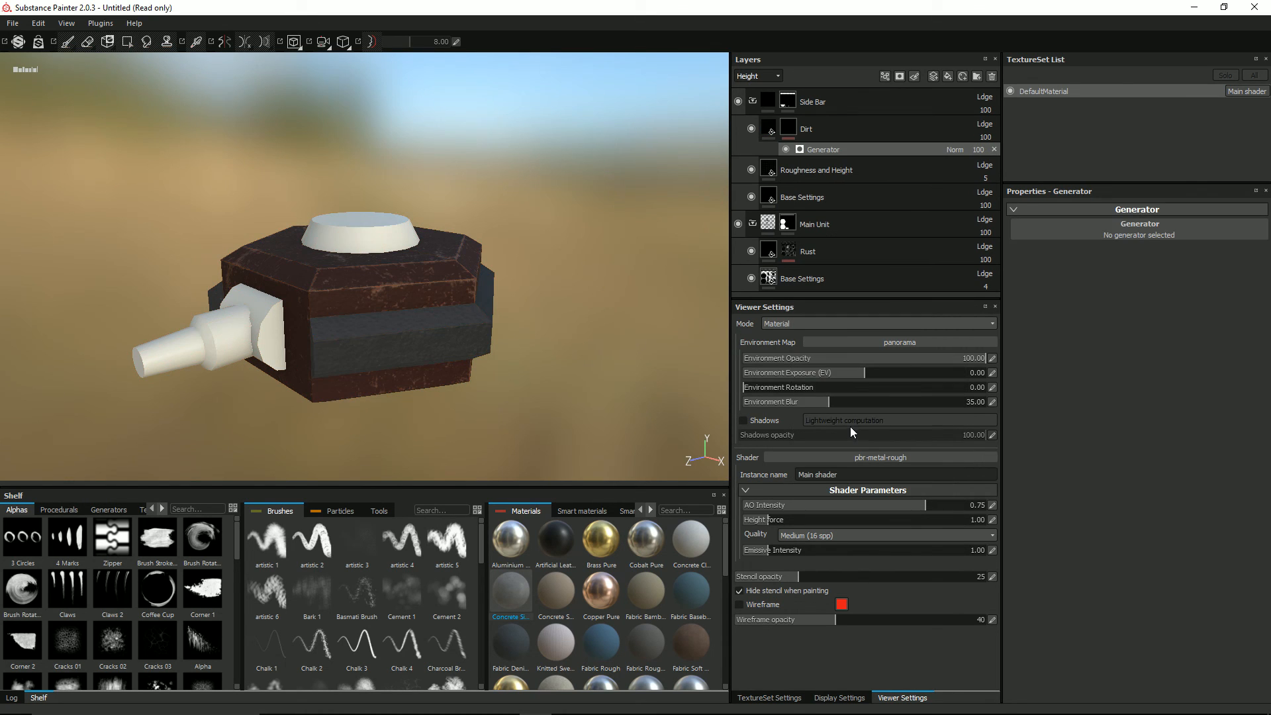
left_click(1153, 226)
left_click(1175, 250)
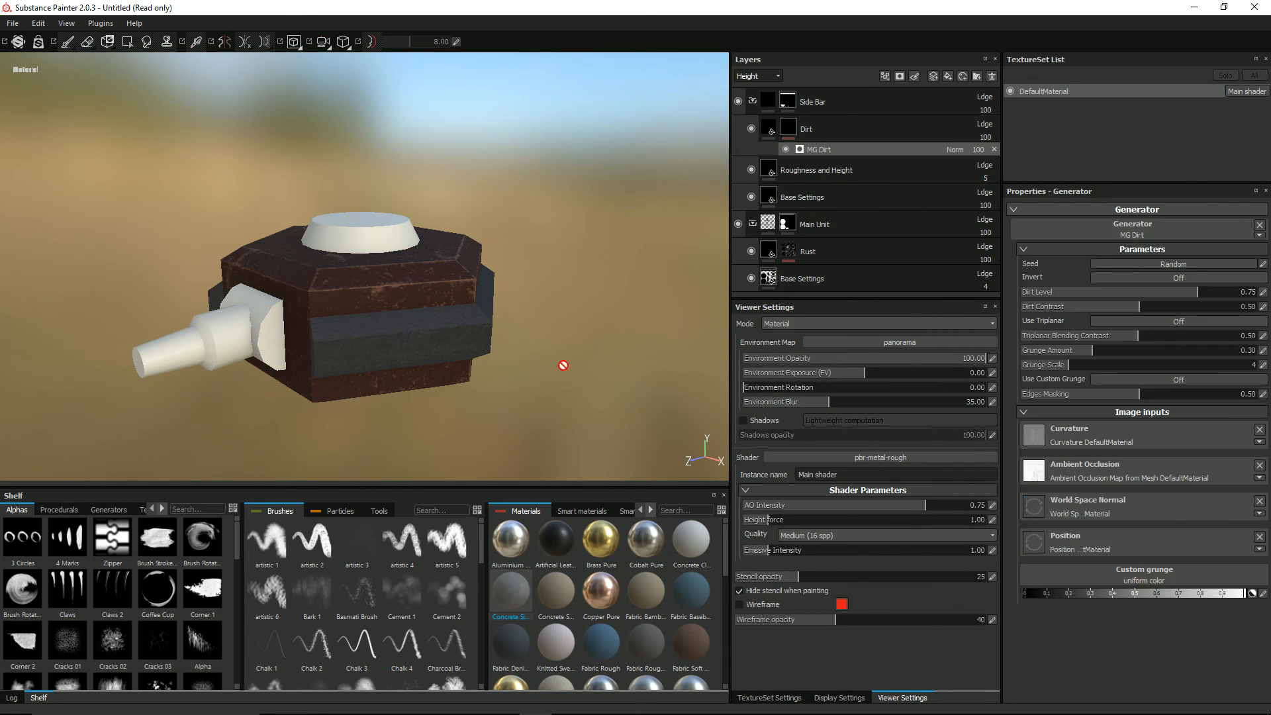
left_click_drag(406, 335, 494, 314, "alt")
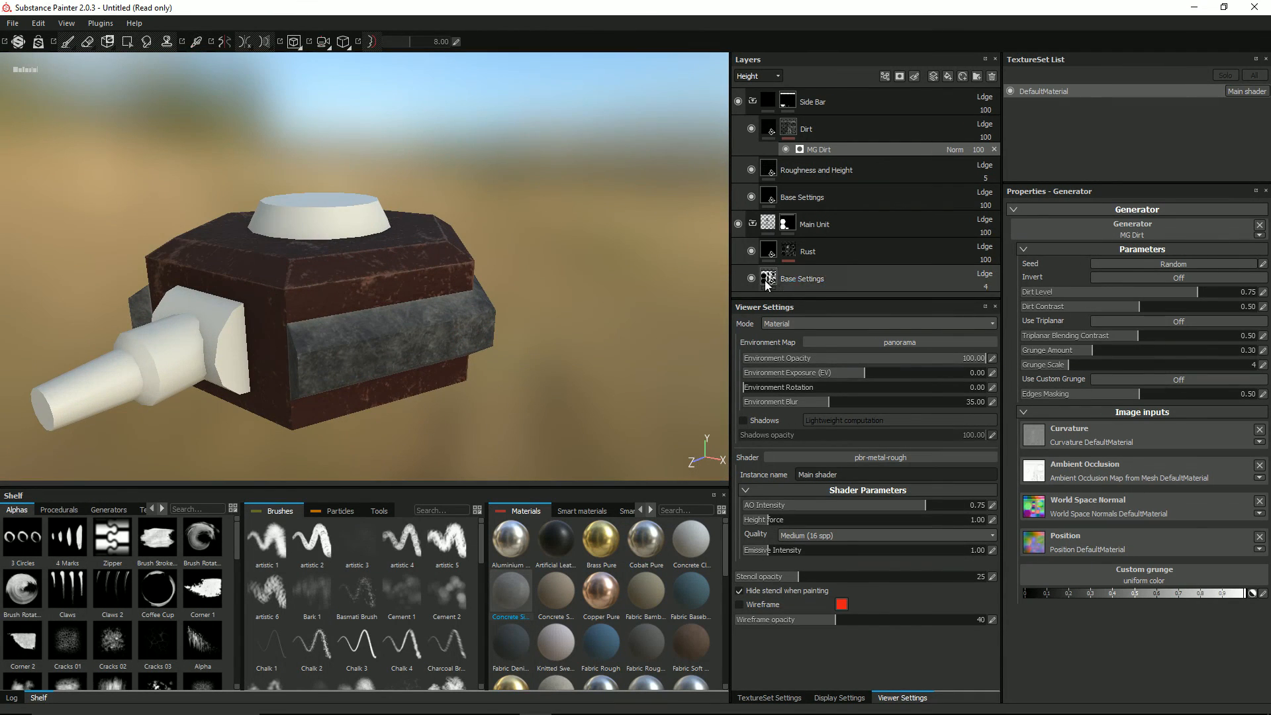
Step: Replace the Dirt mask's generator with MG Metal Edge Wear and inspect the side bars from several angles
left_click(1090, 225)
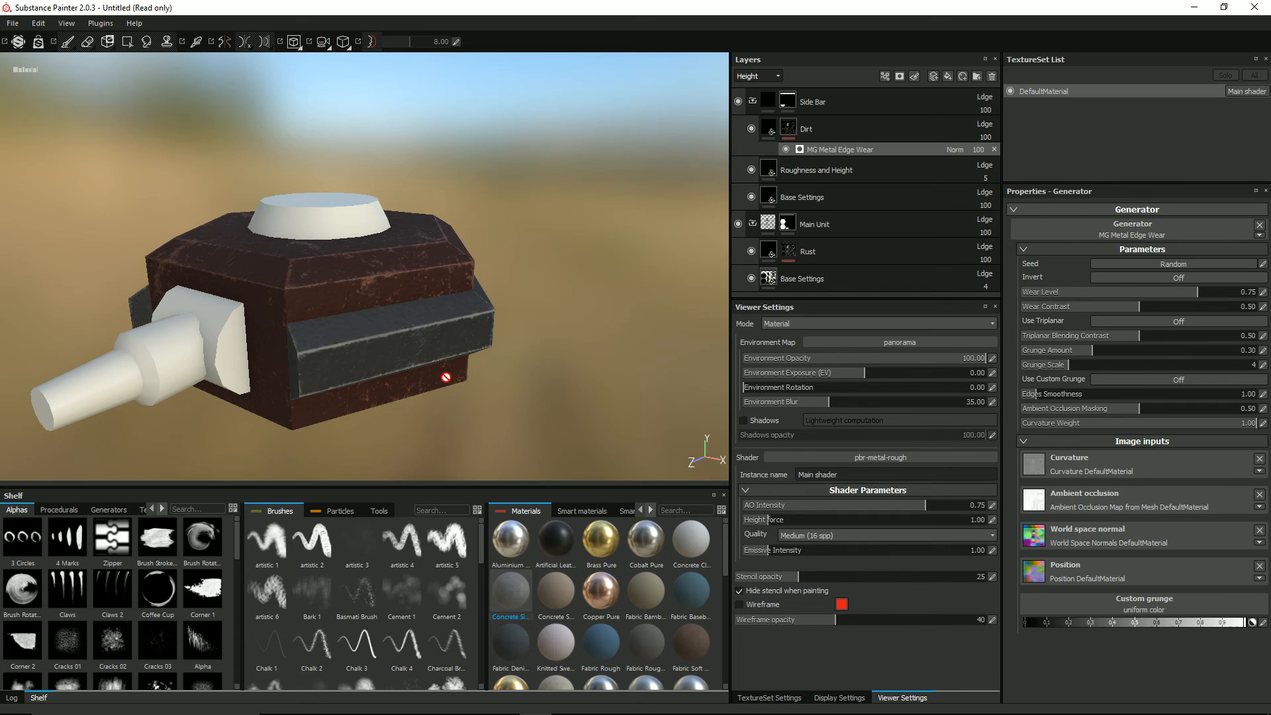
left_click_drag(445, 371, 369, 337, "alt")
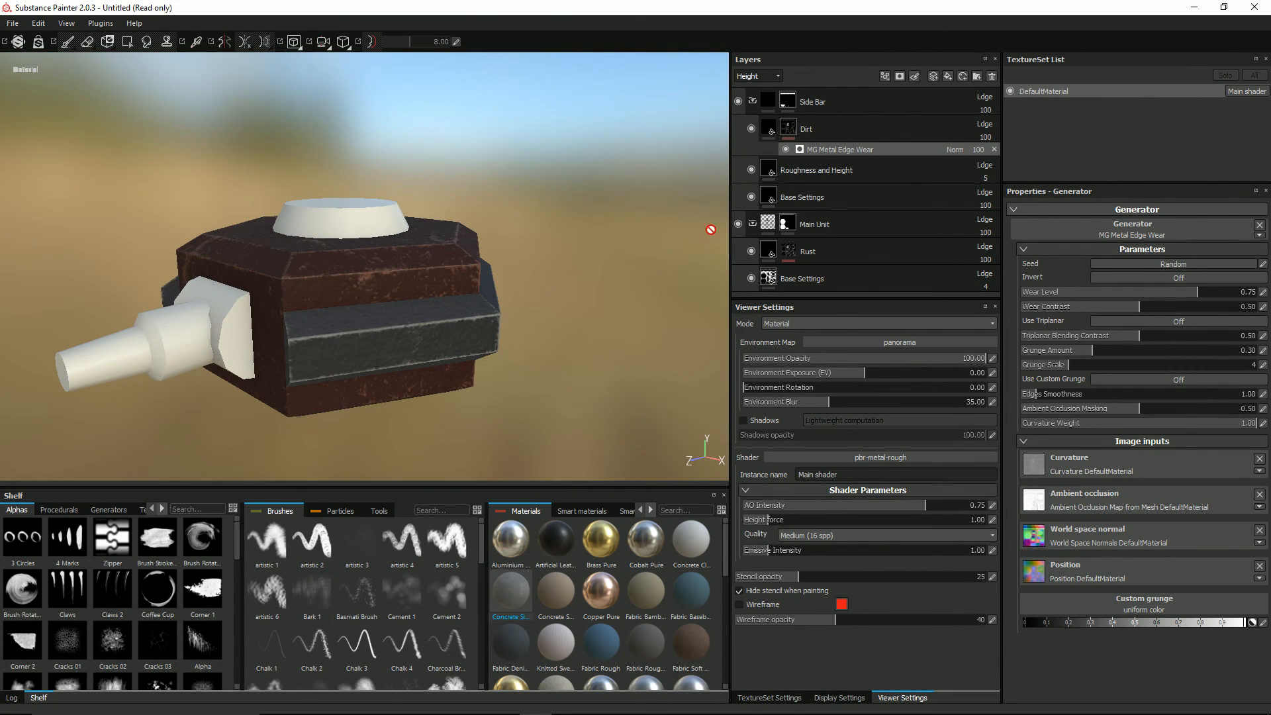
mouse_move(317, 366)
left_mouse_down("alt")
mouse_move(241, 398)
mouse_move(166, 384)
mouse_move(302, 368)
mouse_move(355, 377)
mouse_move(335, 389)
mouse_move(346, 369)
mouse_move(306, 327)
mouse_move(272, 238)
mouse_move(370, 311)
mouse_move(426, 331)
mouse_move(331, 387)
mouse_move(414, 292)
mouse_move(362, 233)
left_mouse_up("alt")
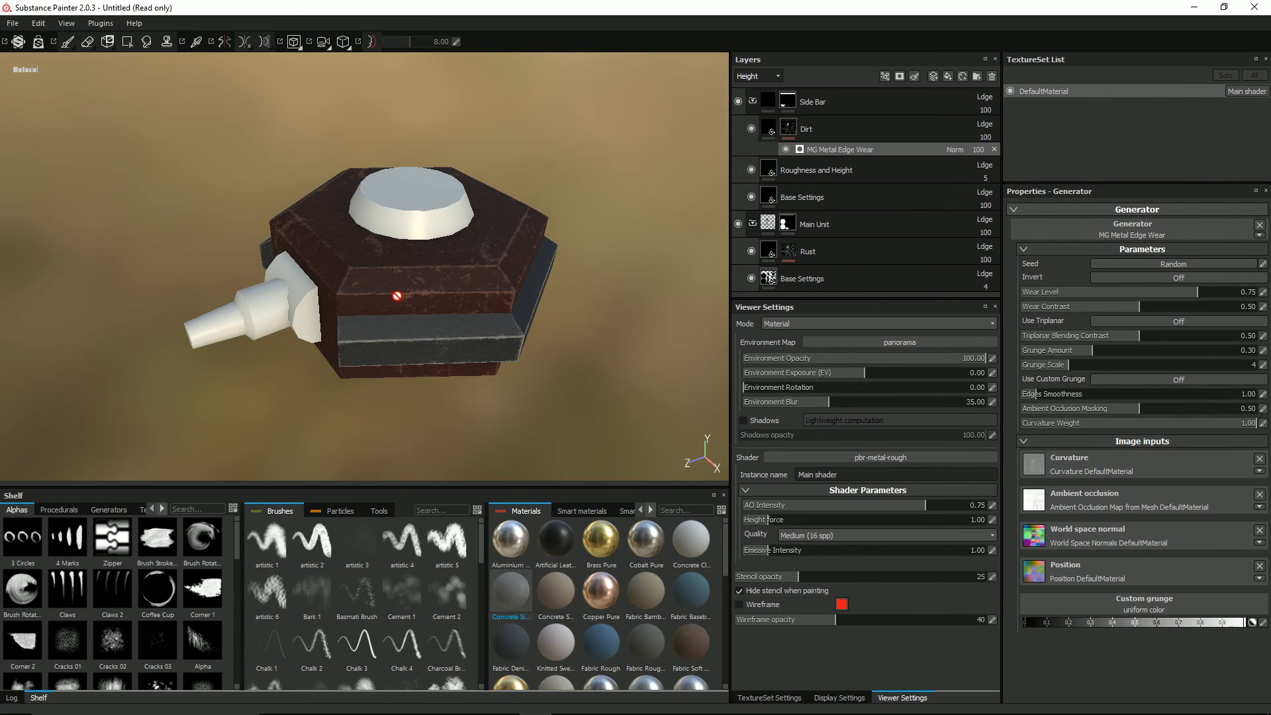
left_click_drag(316, 267, 320, 281, "alt")
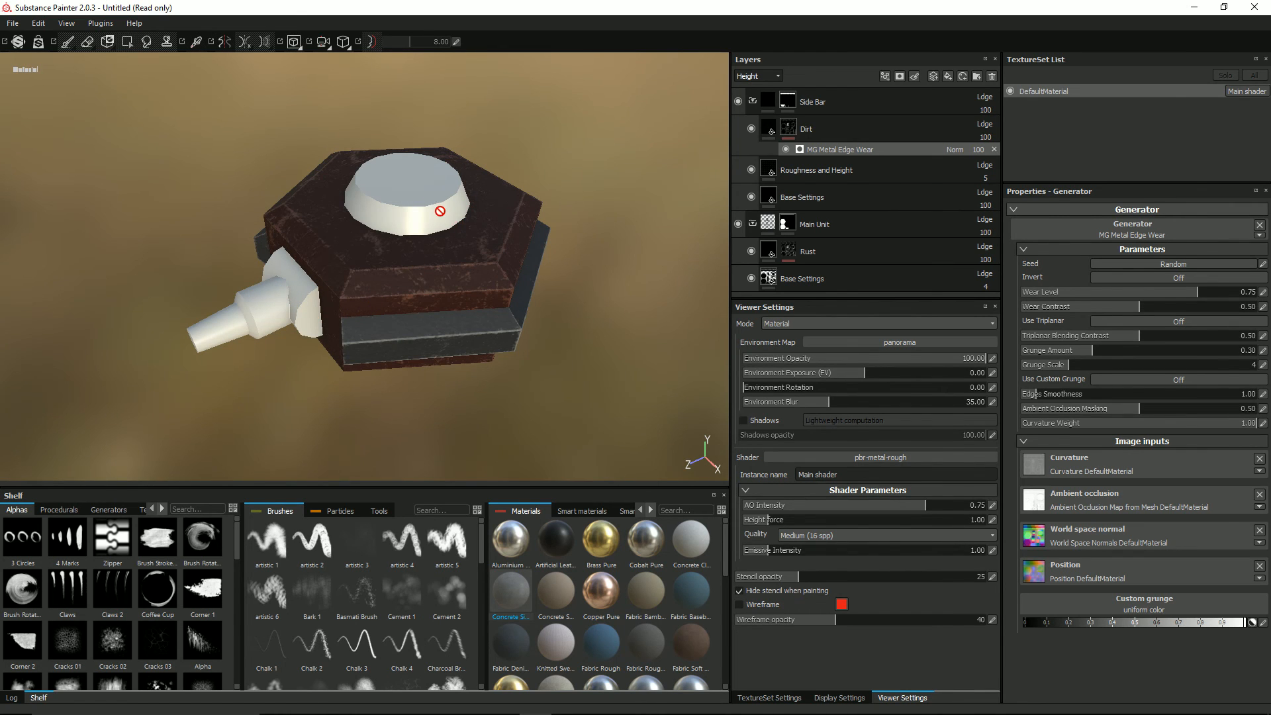
left_click_drag(501, 301, 514, 274, "alt")
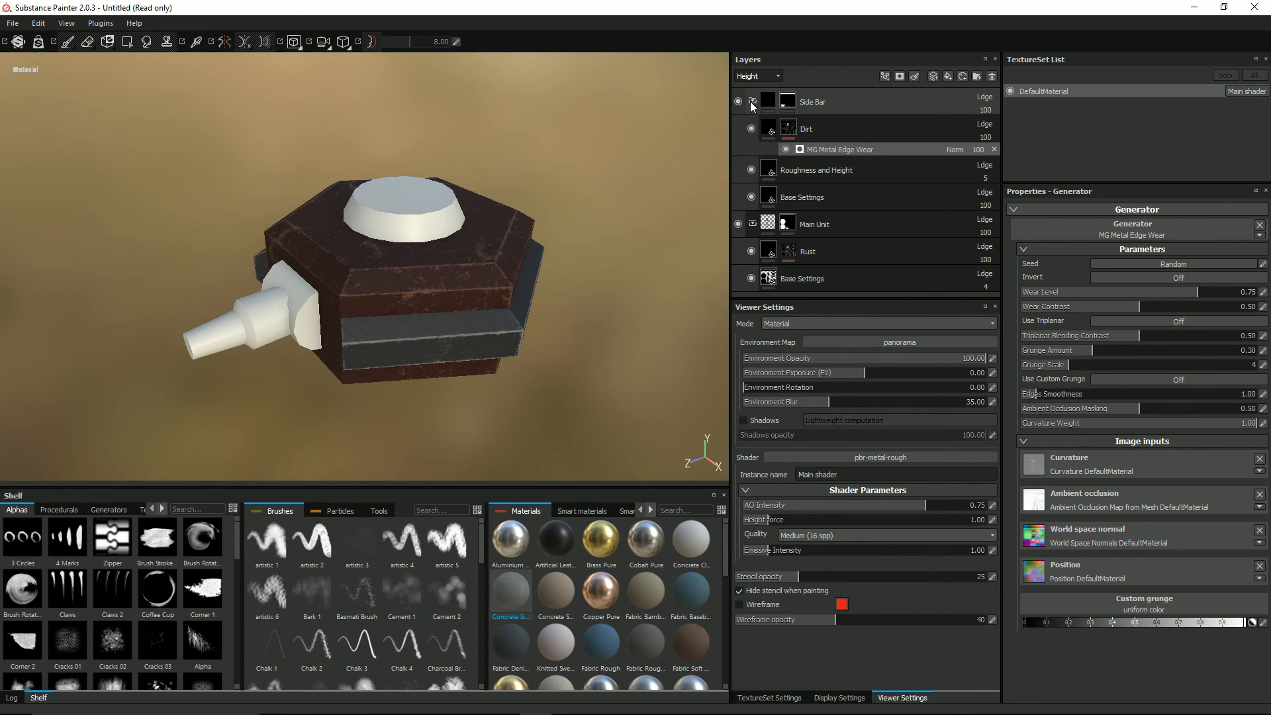
Step: Collapse the Side Bar and Main Unit folders in the layer stack
left_click(752, 101)
left_click(752, 128)
left_click_drag(492, 233, 492, 252, "alt")
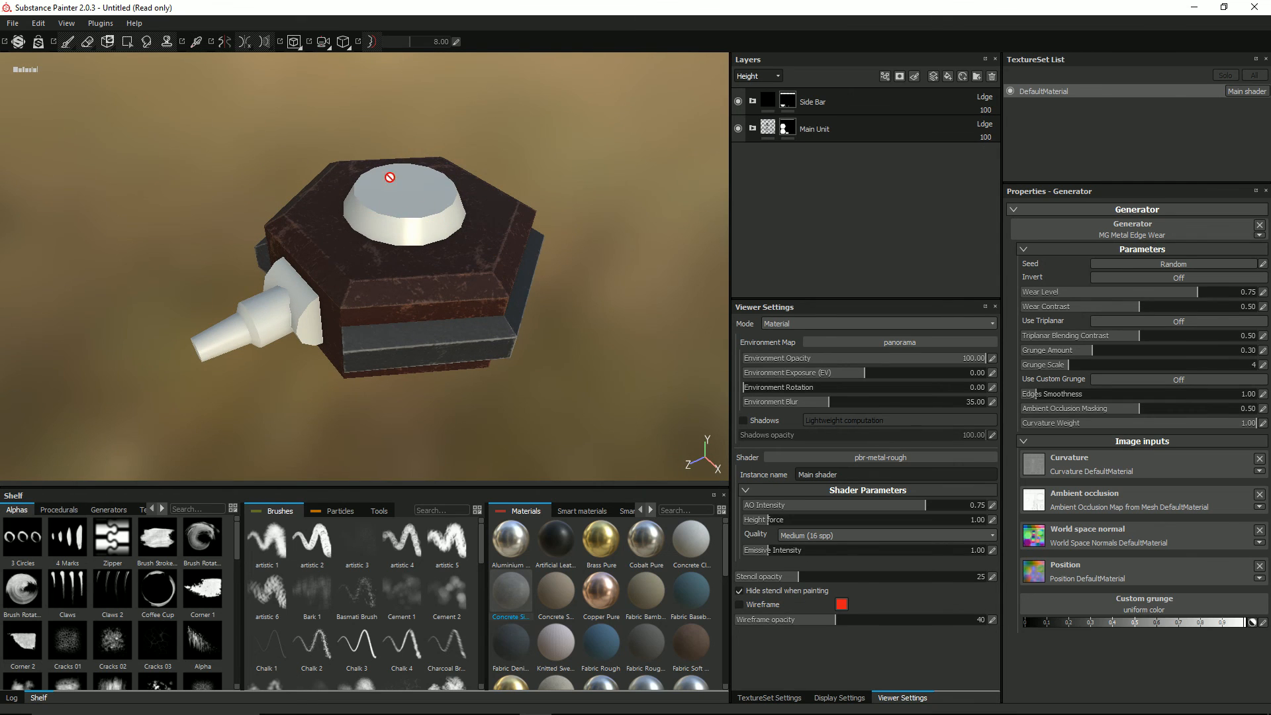
Step: Add a fill layer above the Side Bar folder and name it Top Cone
left_click(875, 106)
left_click(947, 77)
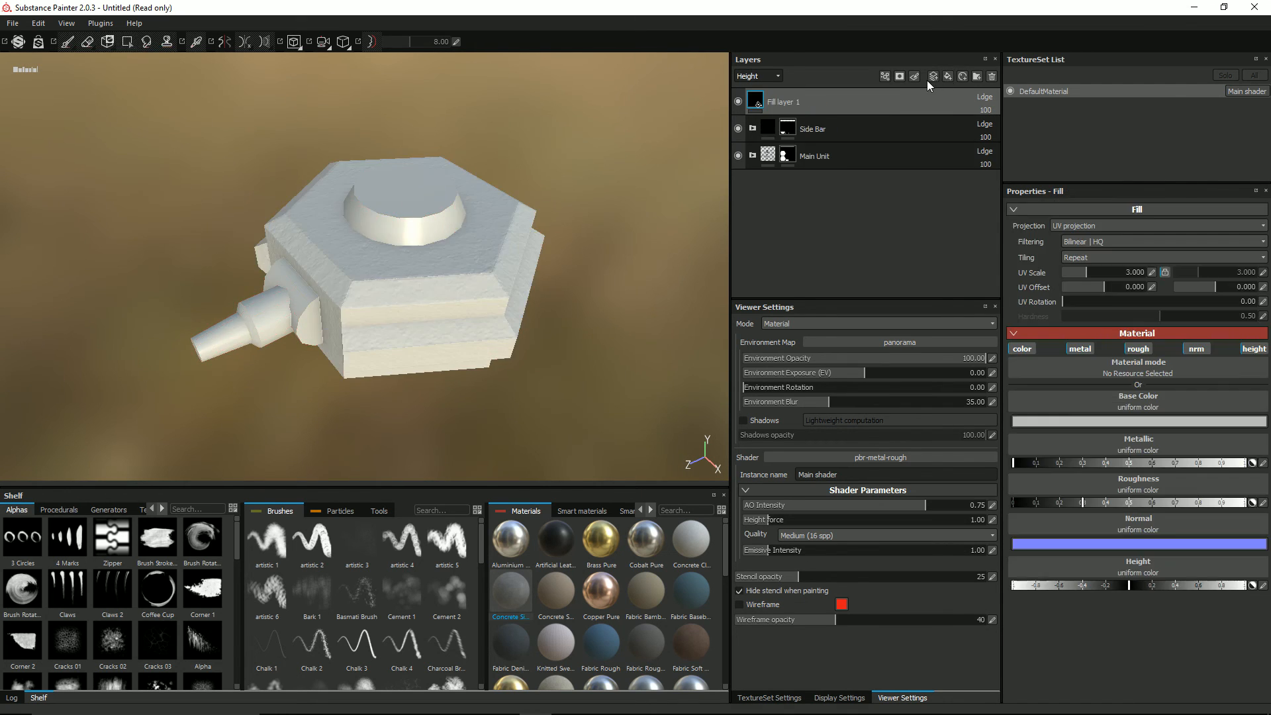
double_click(793, 101)
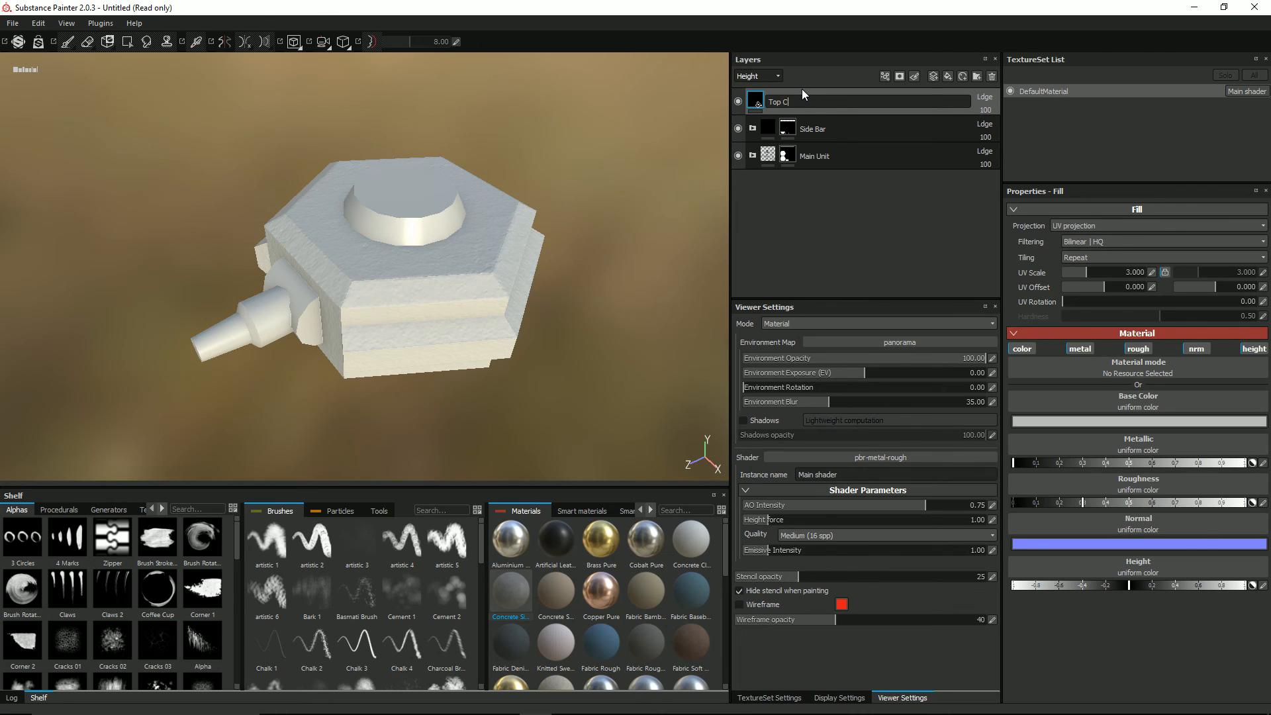
type("Top C")
key("BackSpace")
type("Cone")
key("Return")
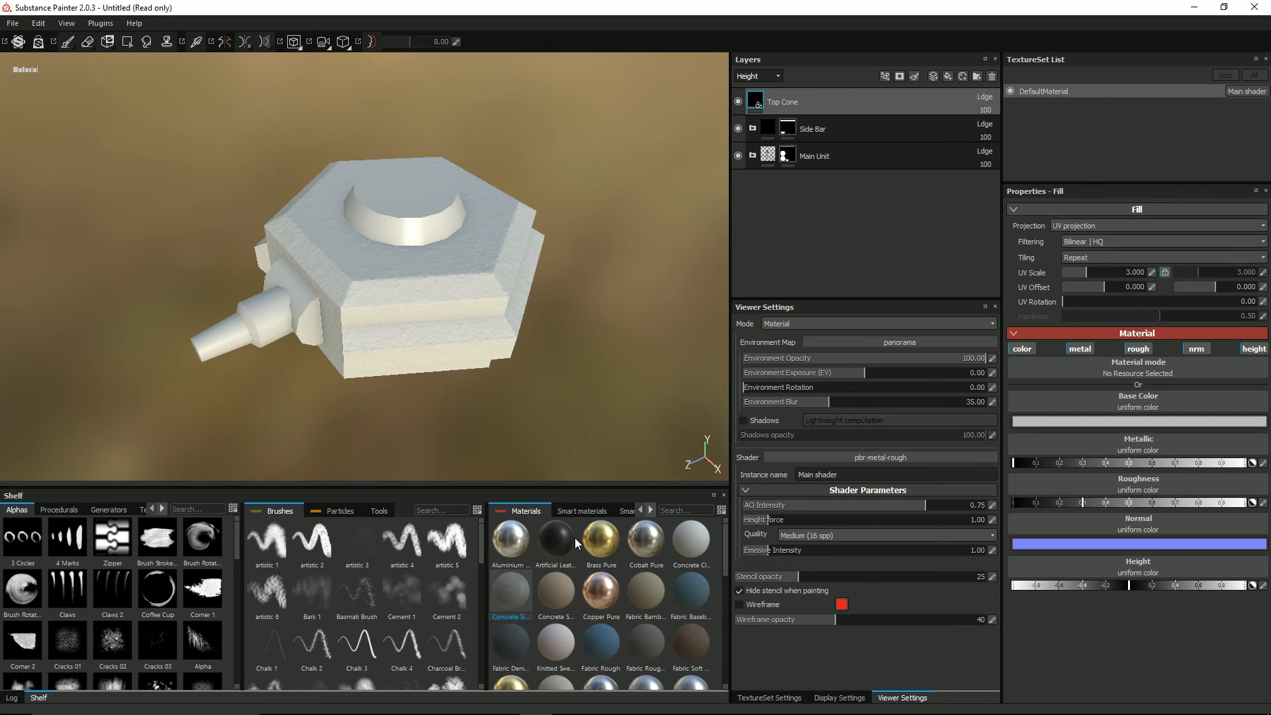
Step: Find the Leather bag material in the shelf and apply it to the Top Cone fill layer
type("leather")
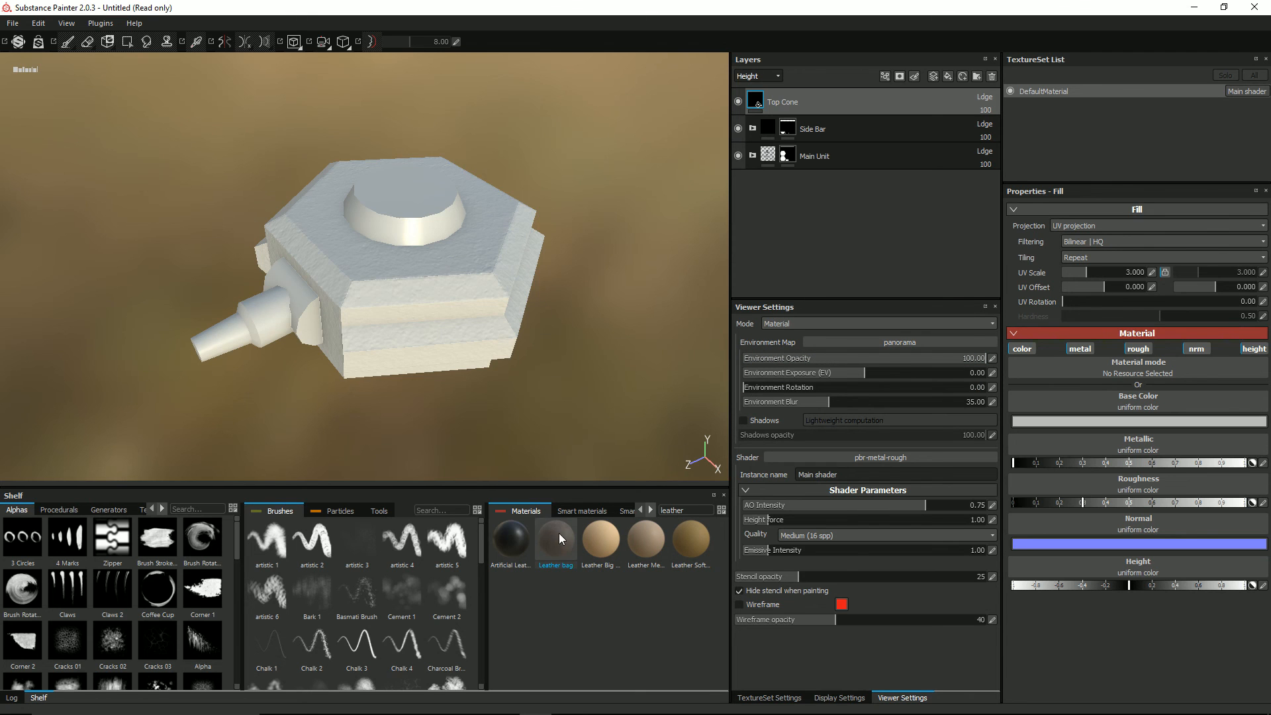
left_click_drag(559, 534, 410, 228)
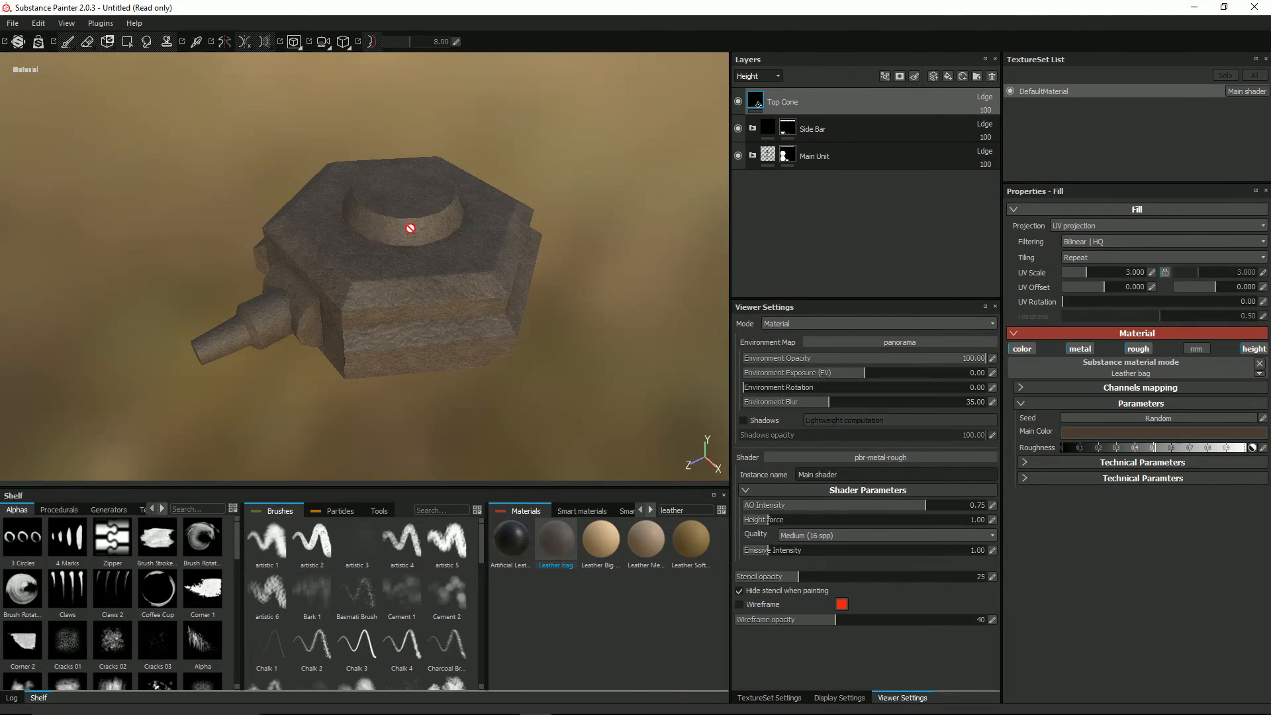
Step: Add a black mask to the Top Cone layer and fill in the cone's top and sloped sides by UV chunk
left_click(948, 76)
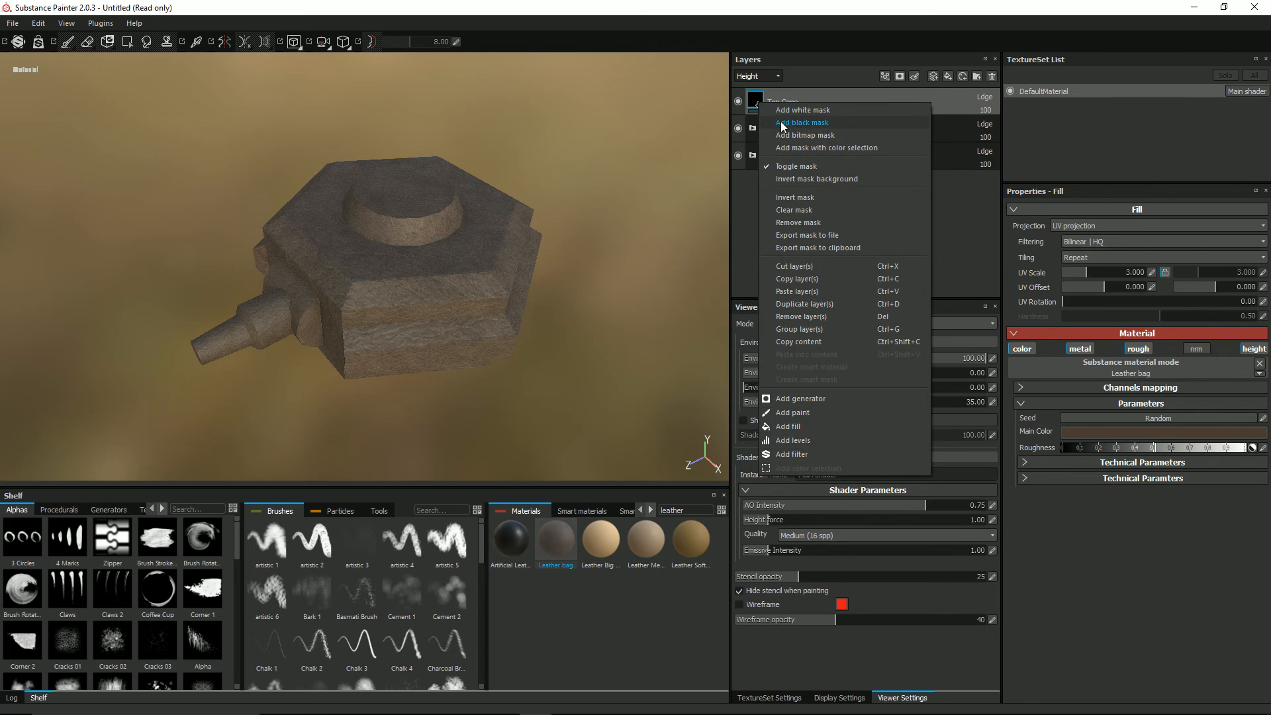
left_click(784, 124)
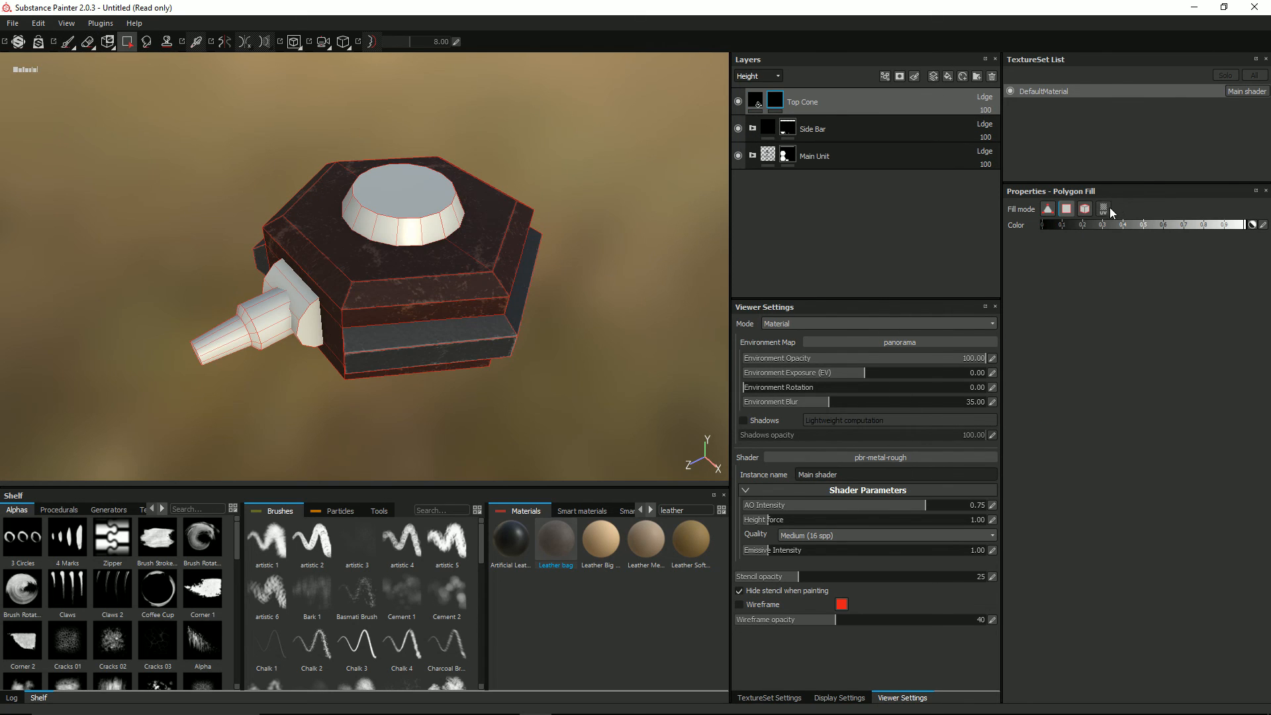
left_click(406, 214)
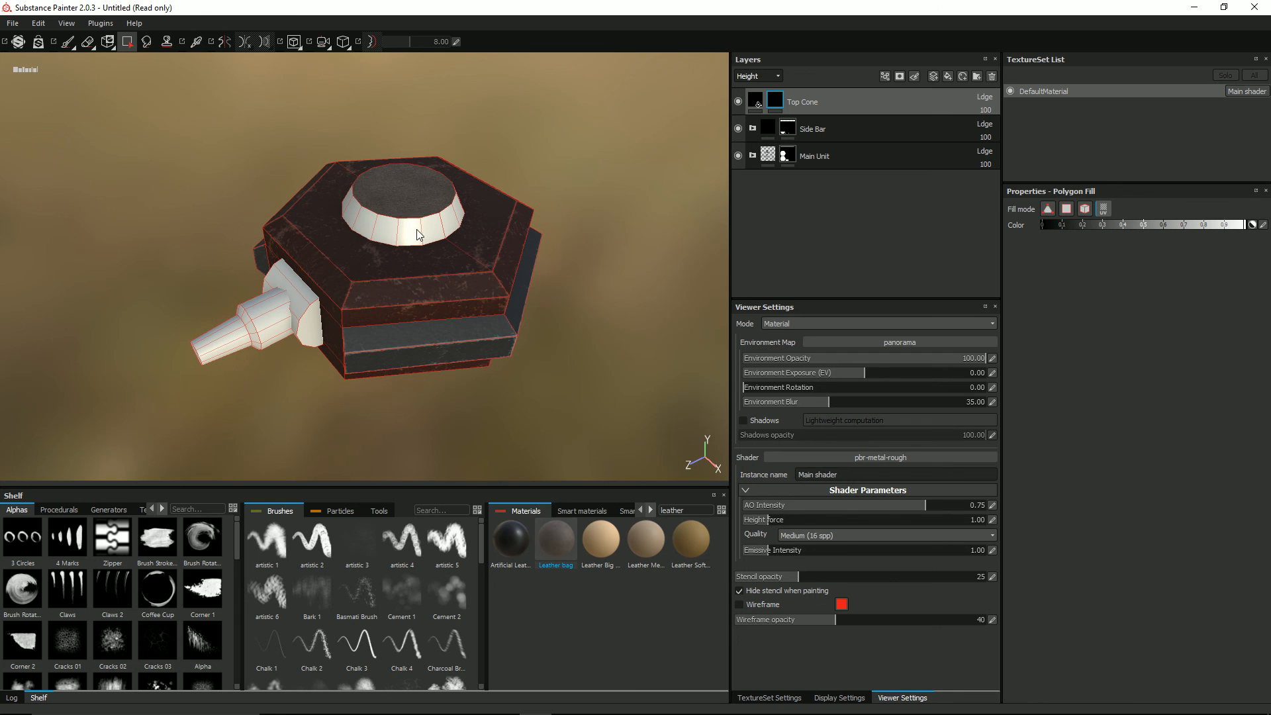
left_click(418, 233)
left_click_drag(488, 230, 475, 198, "alt")
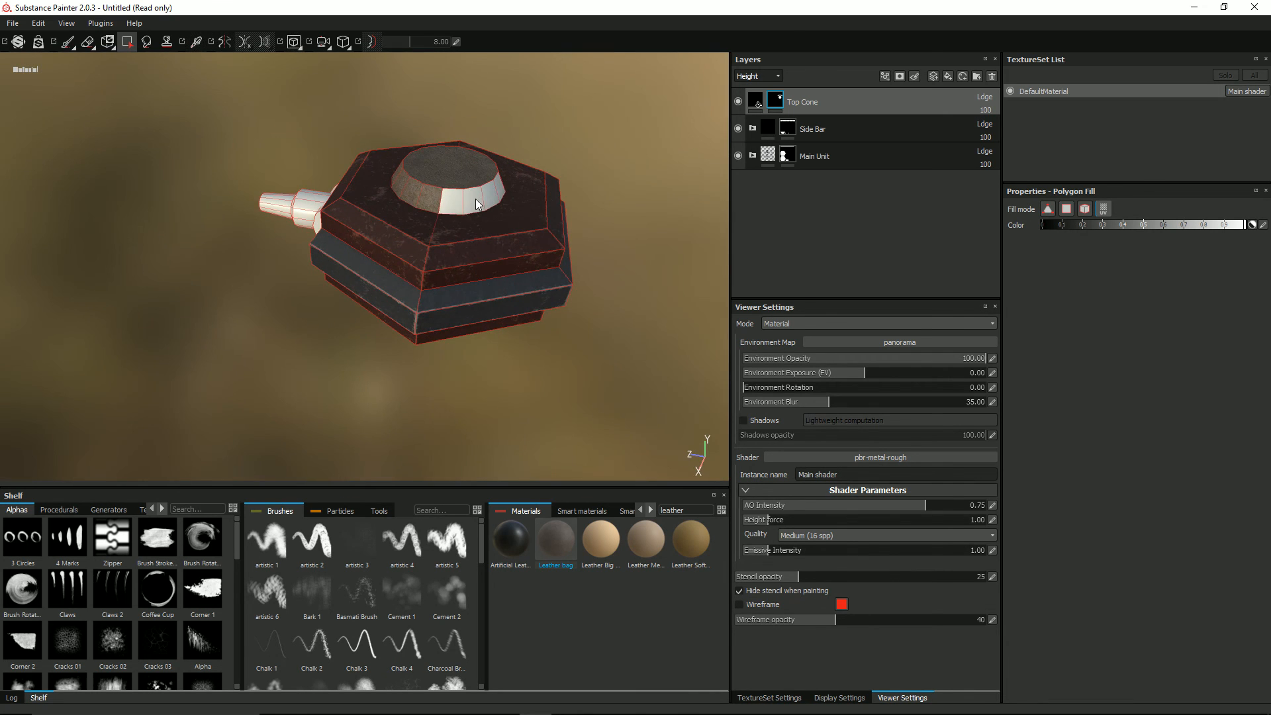
left_click_drag(565, 192, 635, 218, "alt")
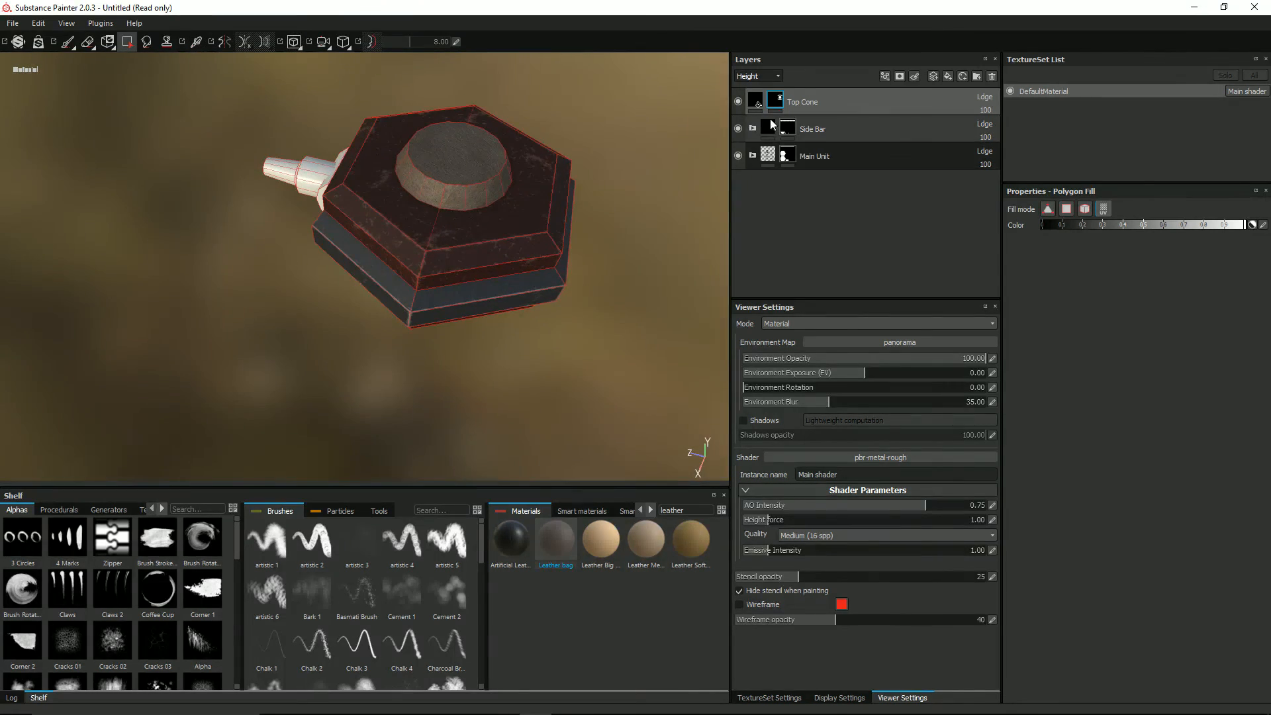
Step: Switch the Top Cone layer's fill to tri-planar projection and check the cone up close
left_click(755, 101)
left_click(1059, 226)
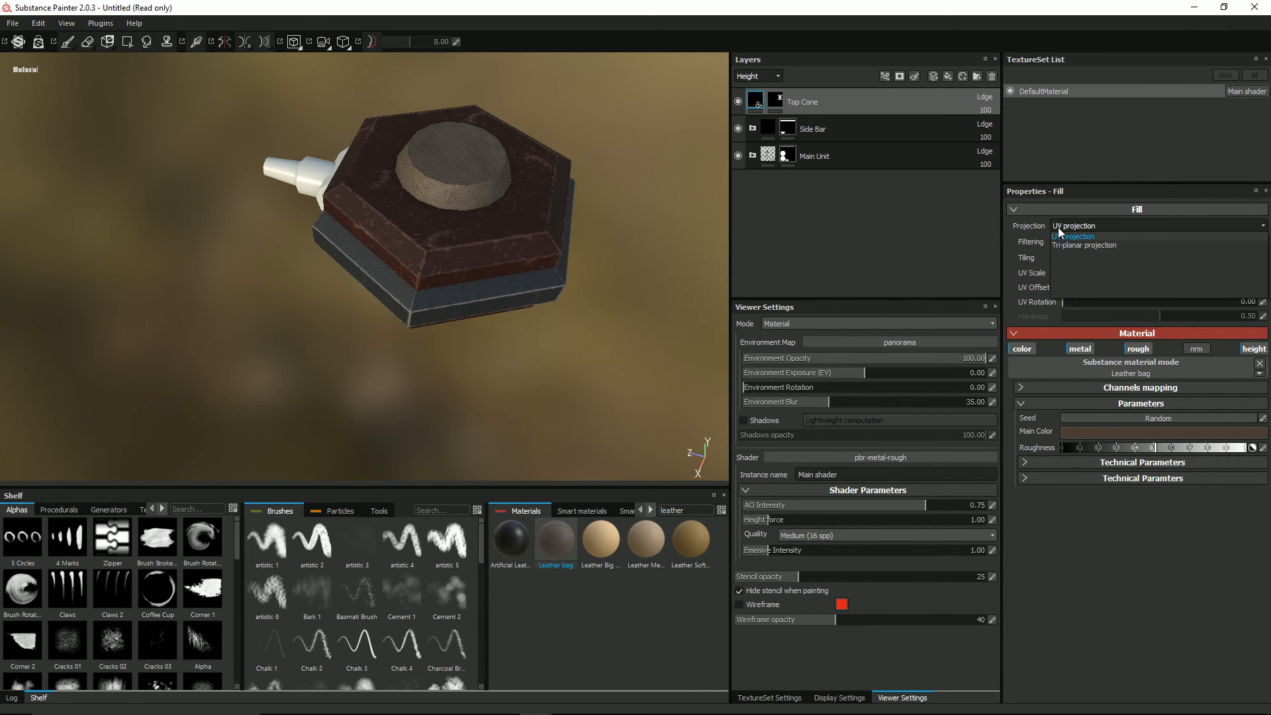
left_click(1069, 244)
left_click_drag(490, 210, 590, 205, "alt")
scroll(503, 224, "up", 5)
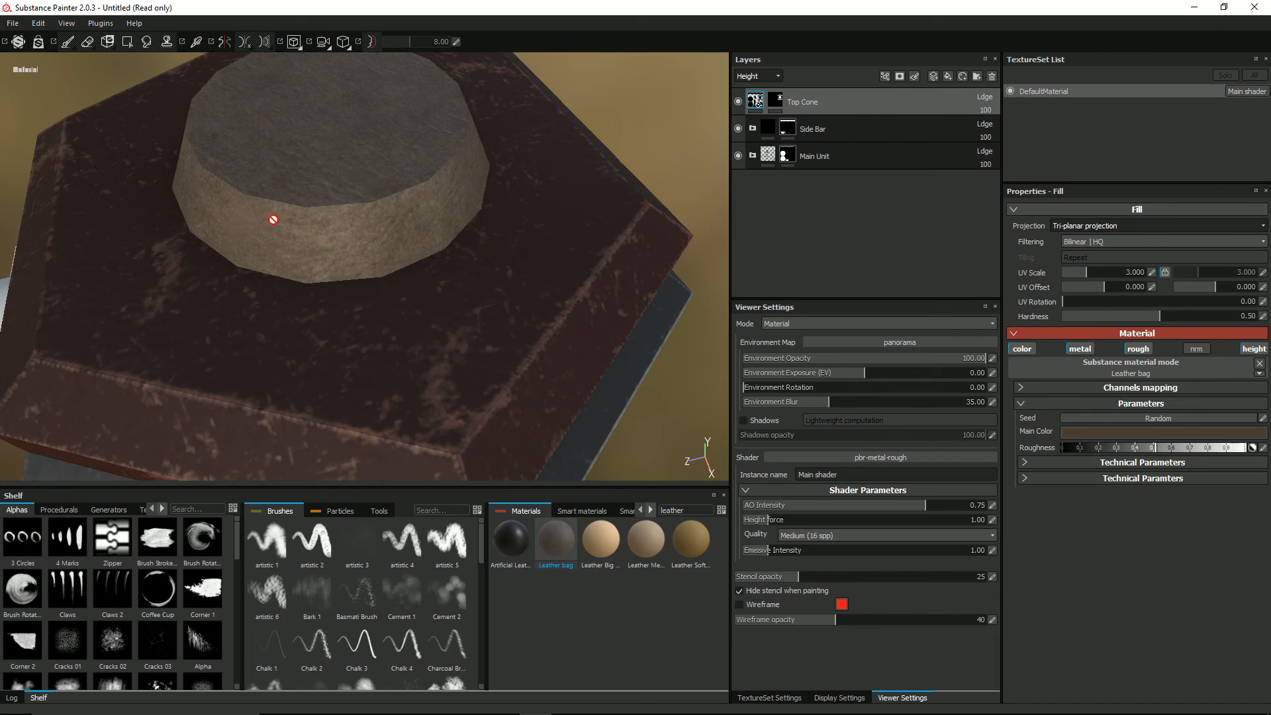
right_click_drag(273, 219, 512, 246, "alt")
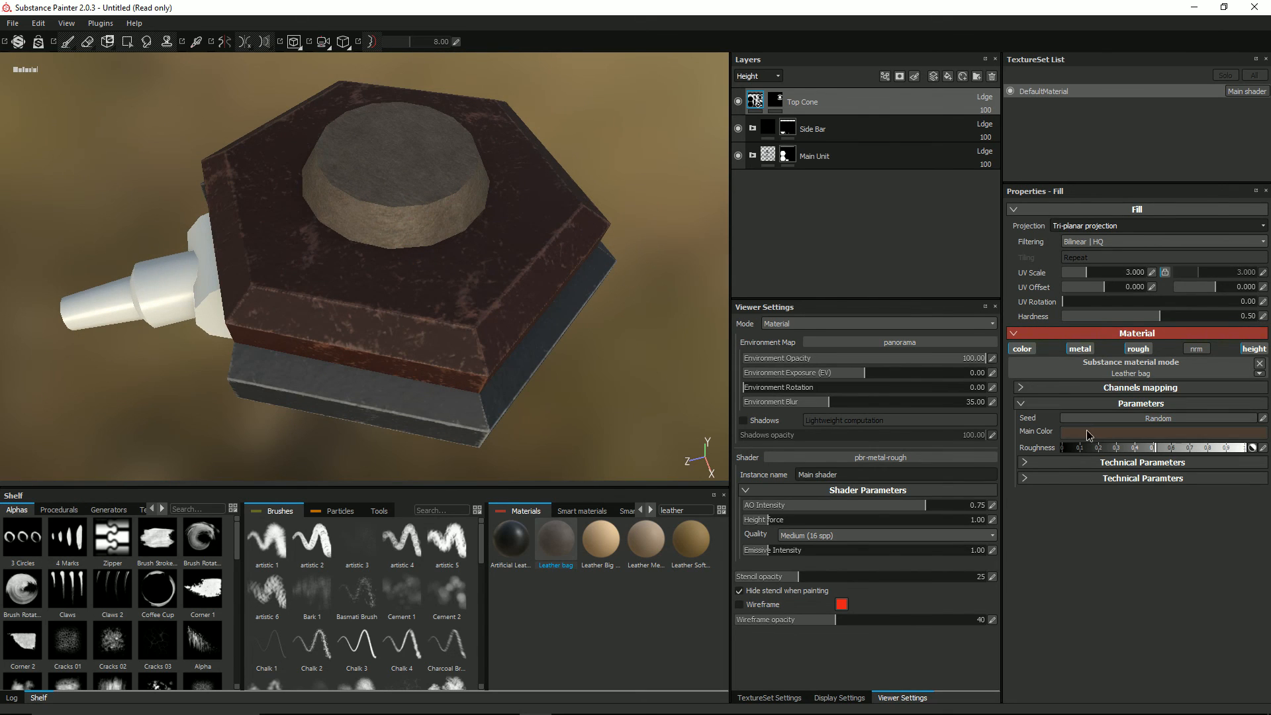
Step: Darken the Leather bag's main color to near black, RGB 0.014, 0.011, 0.010
left_click(1086, 430)
left_click_drag(1150, 450, 1152, 476)
left_click_drag(423, 277, 506, 265, "alt")
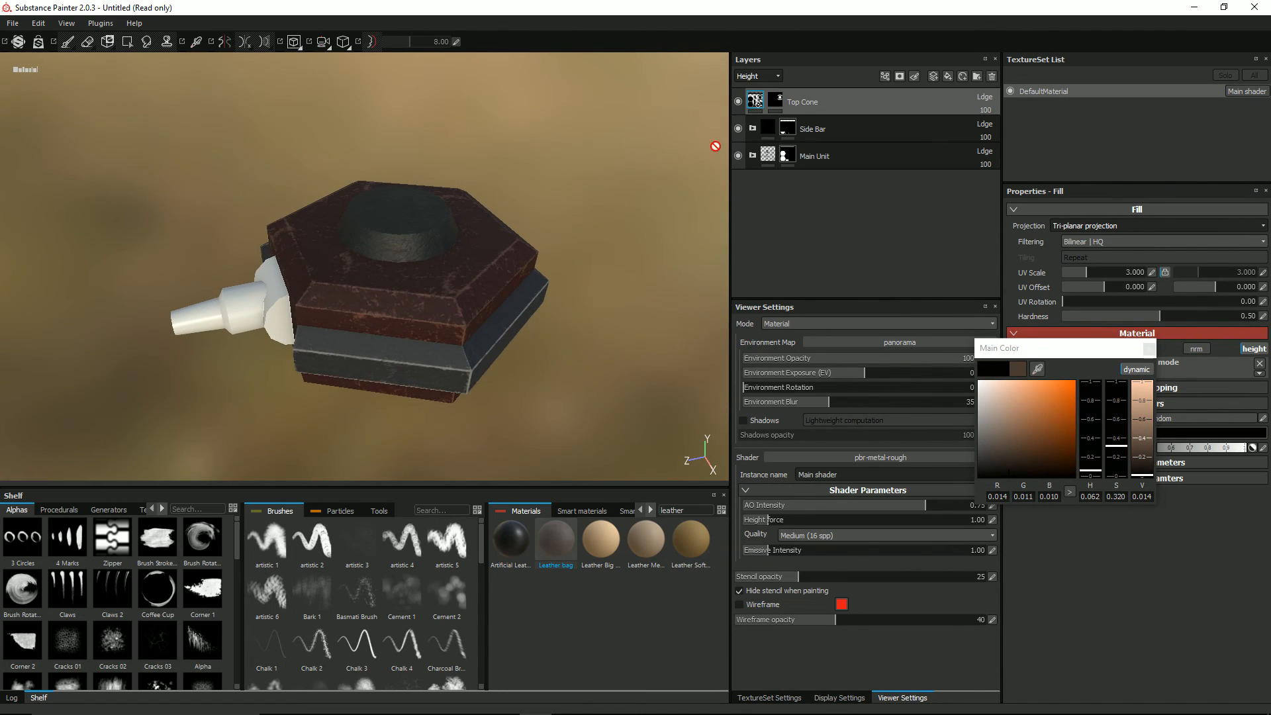
Step: Add a folder above the Top Cone layer and name it Top Cone
left_click(977, 76)
double_click(803, 102)
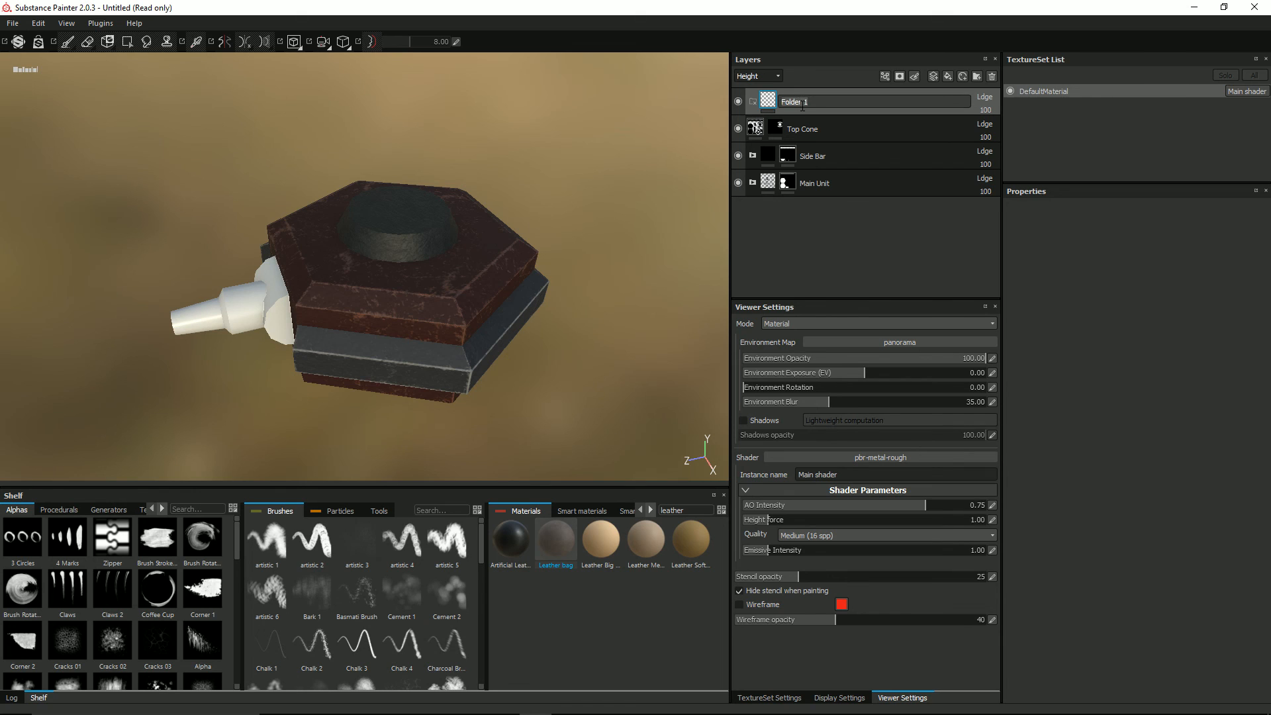
type("Top Cone")
key("Return")
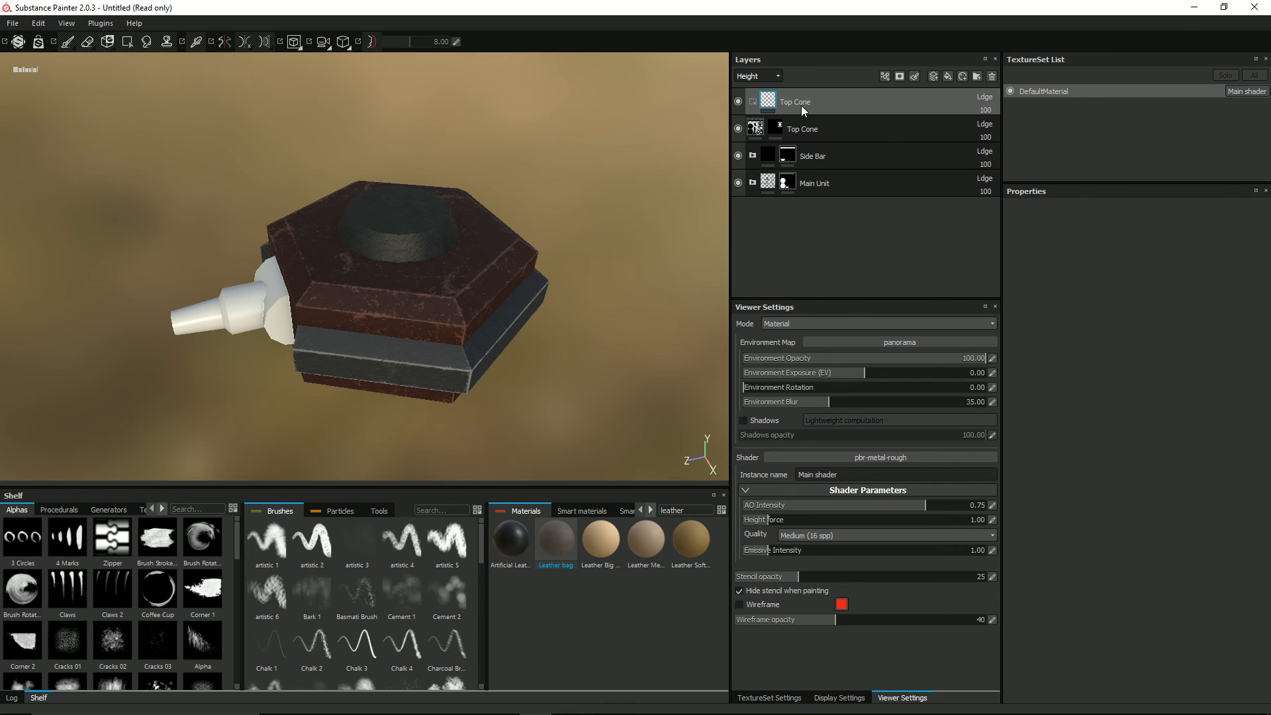
Step: Give the Top Cone folder a black mask and copy the Top Cone fill layer's mask into it
right_click(768, 102)
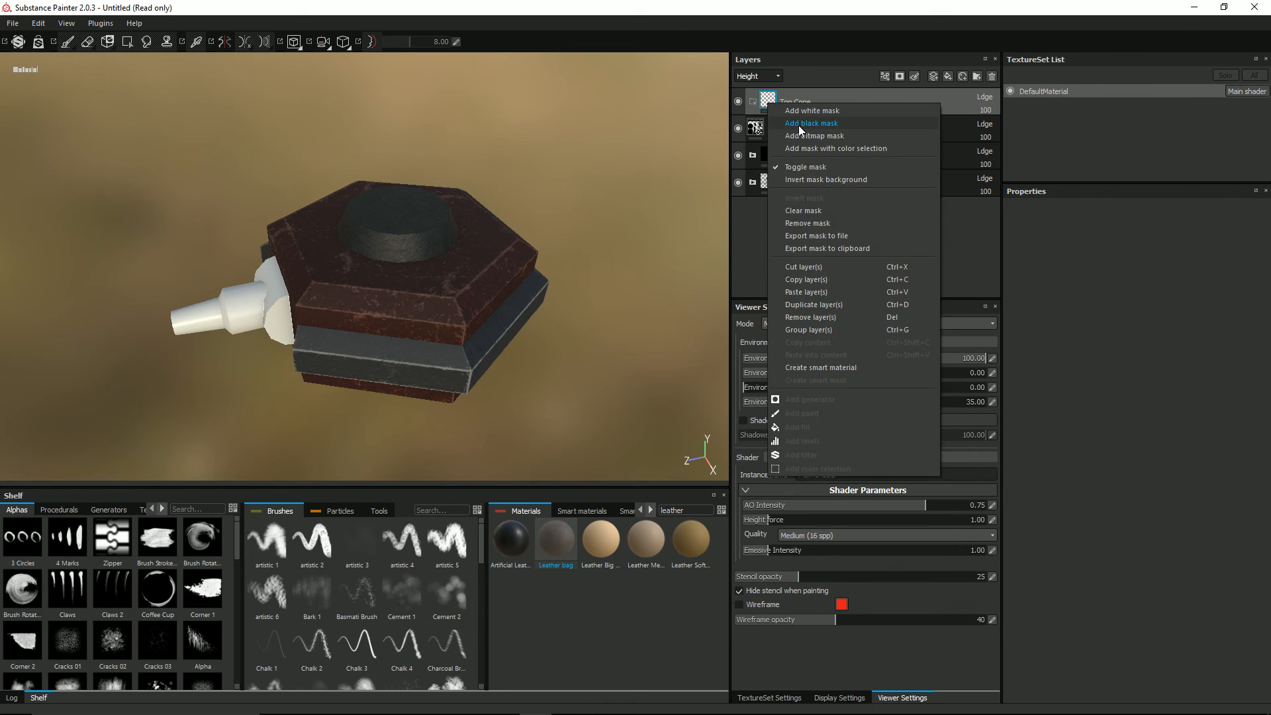
left_click(798, 125)
right_click(775, 126)
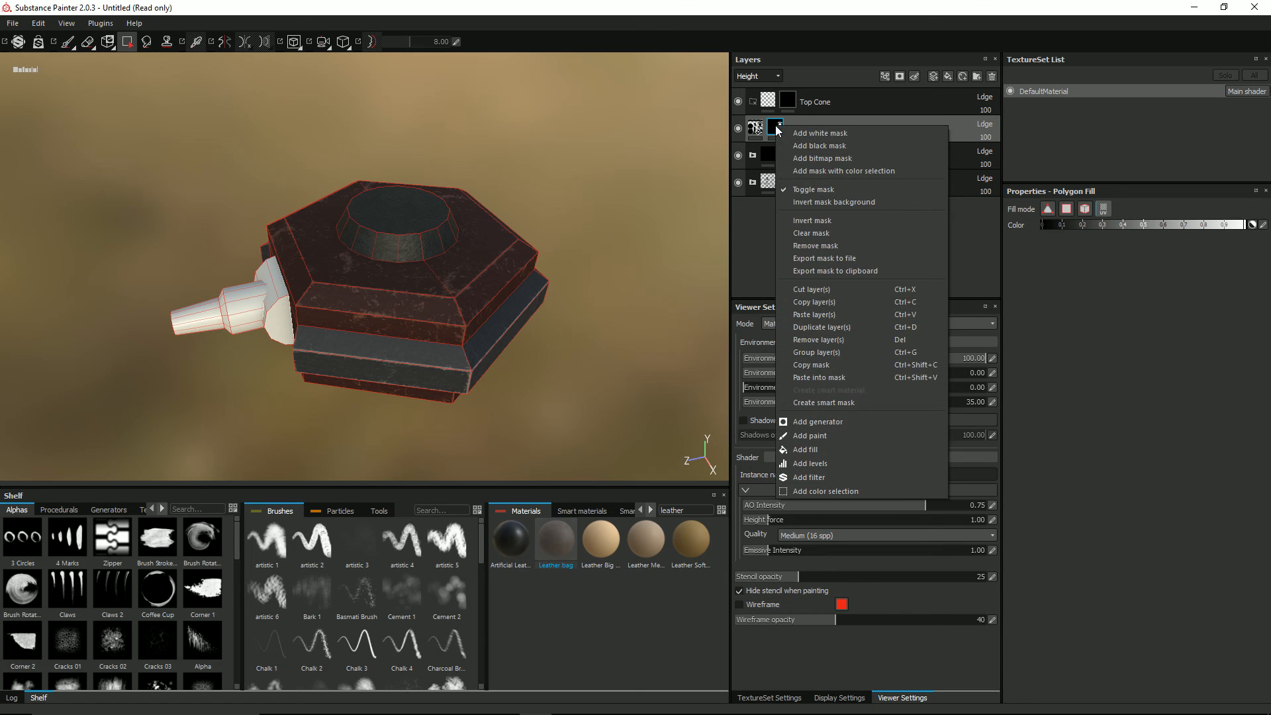
left_click(843, 366)
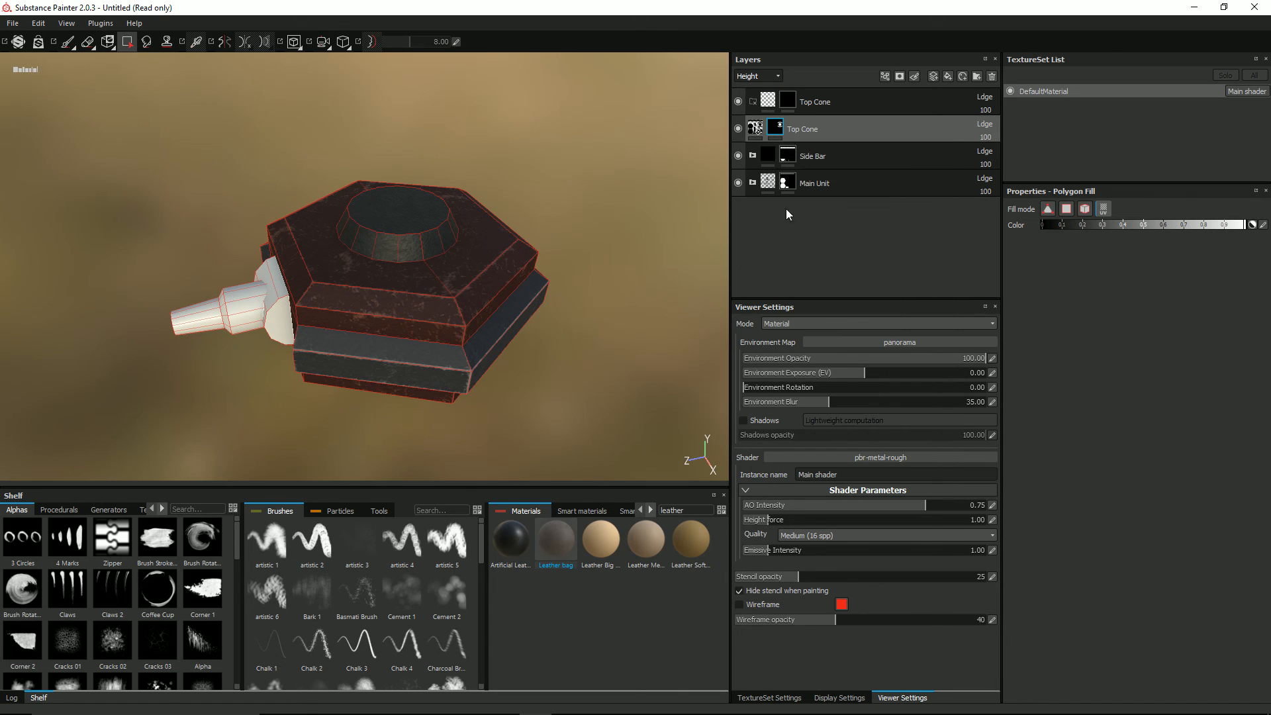
right_click(787, 100)
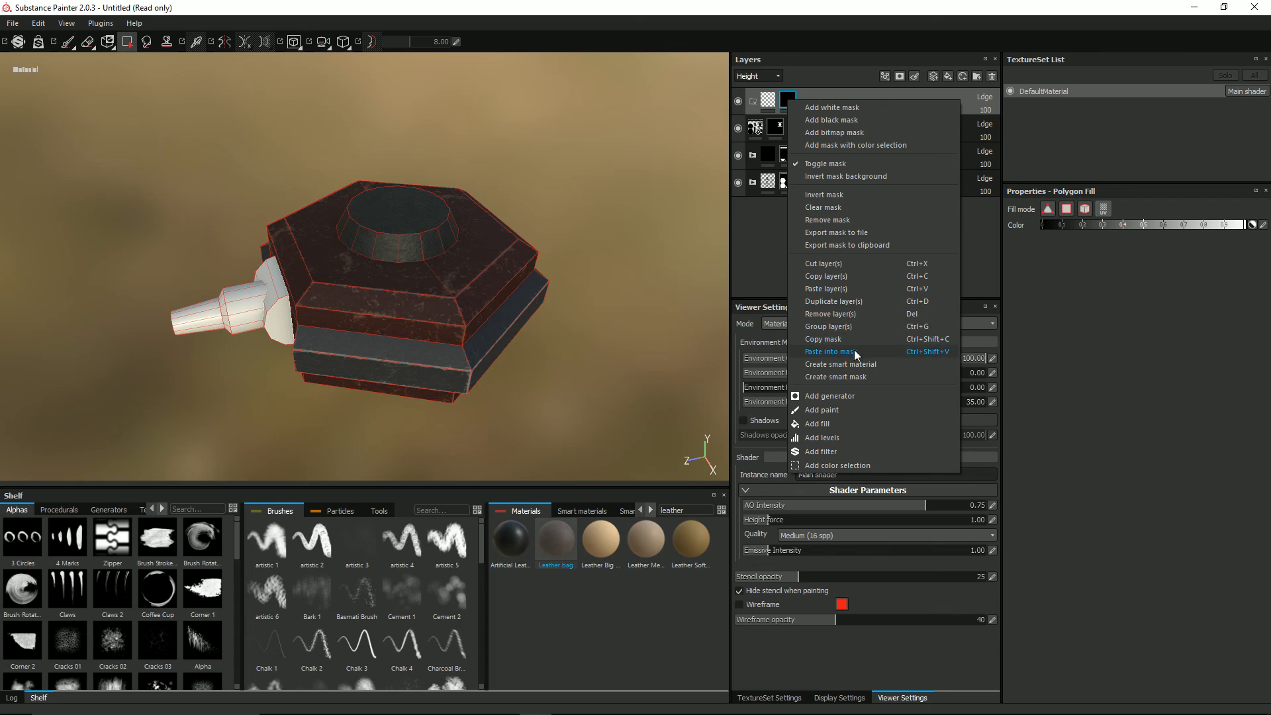
left_click(858, 352)
Step: Remove the mask from the Top Cone fill layer and move the layer into the Top Cone folder
right_click(775, 129)
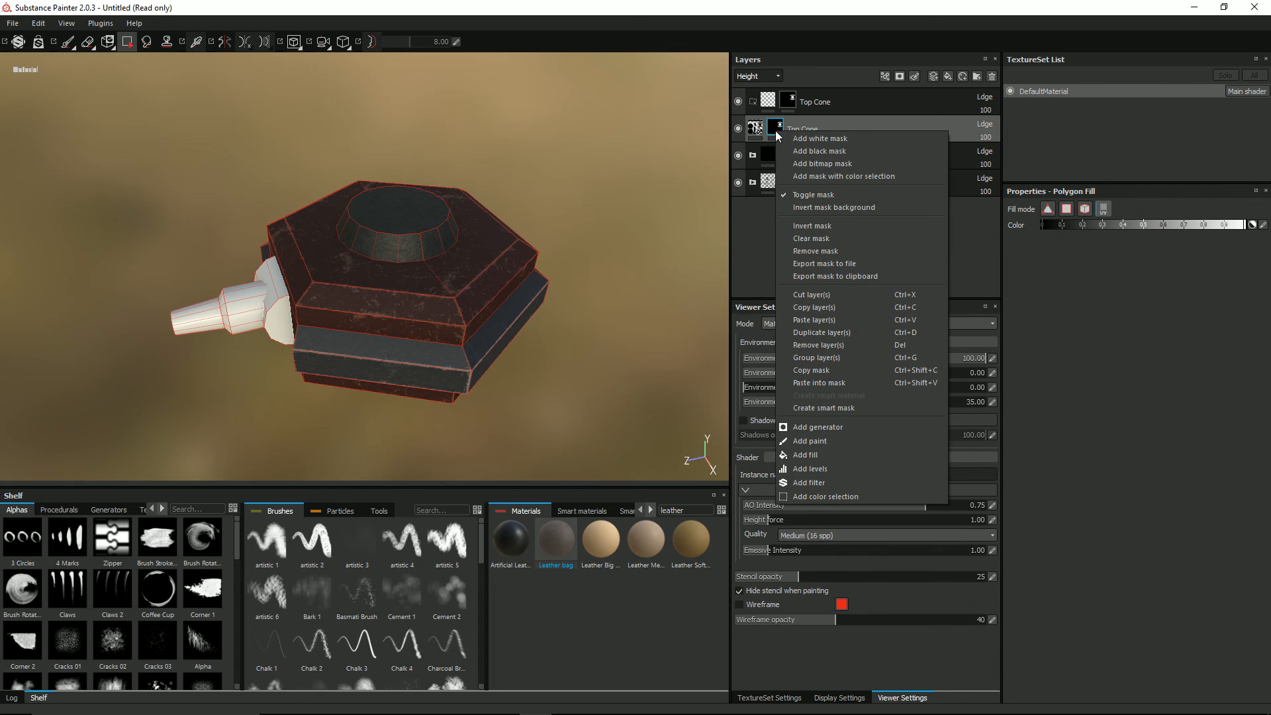
left_click(818, 251)
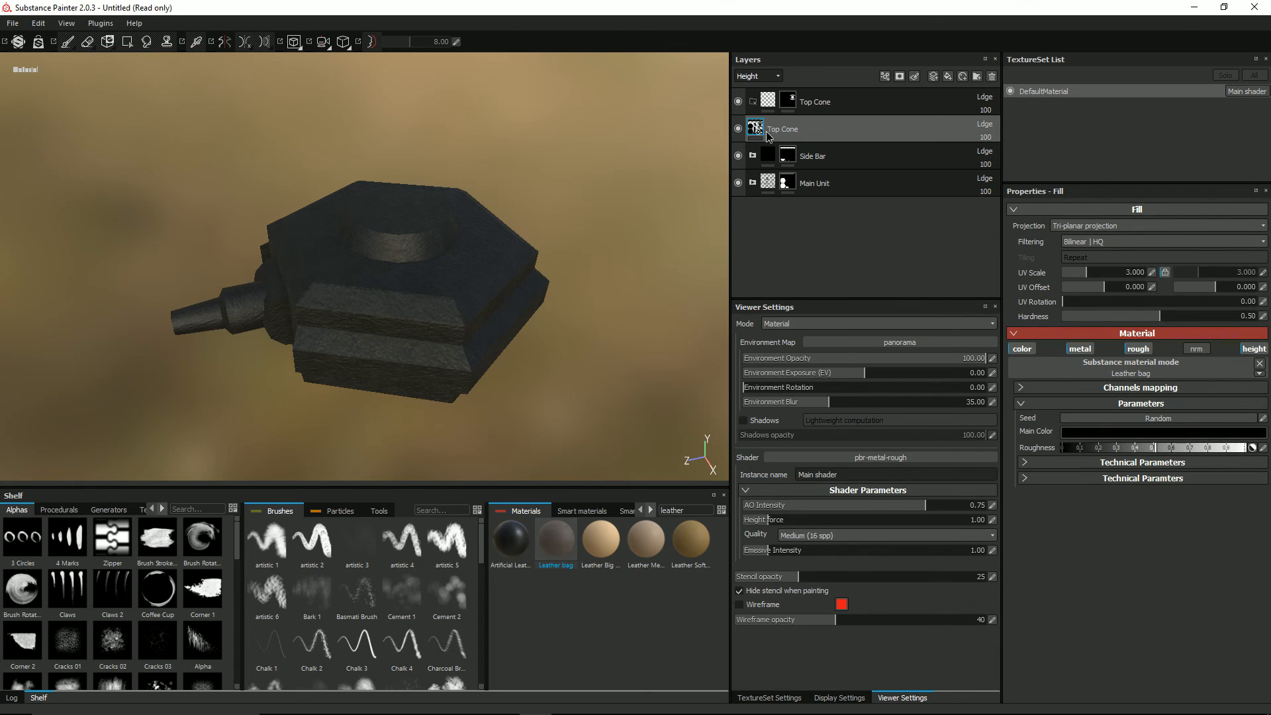
left_click_drag(761, 134, 819, 106)
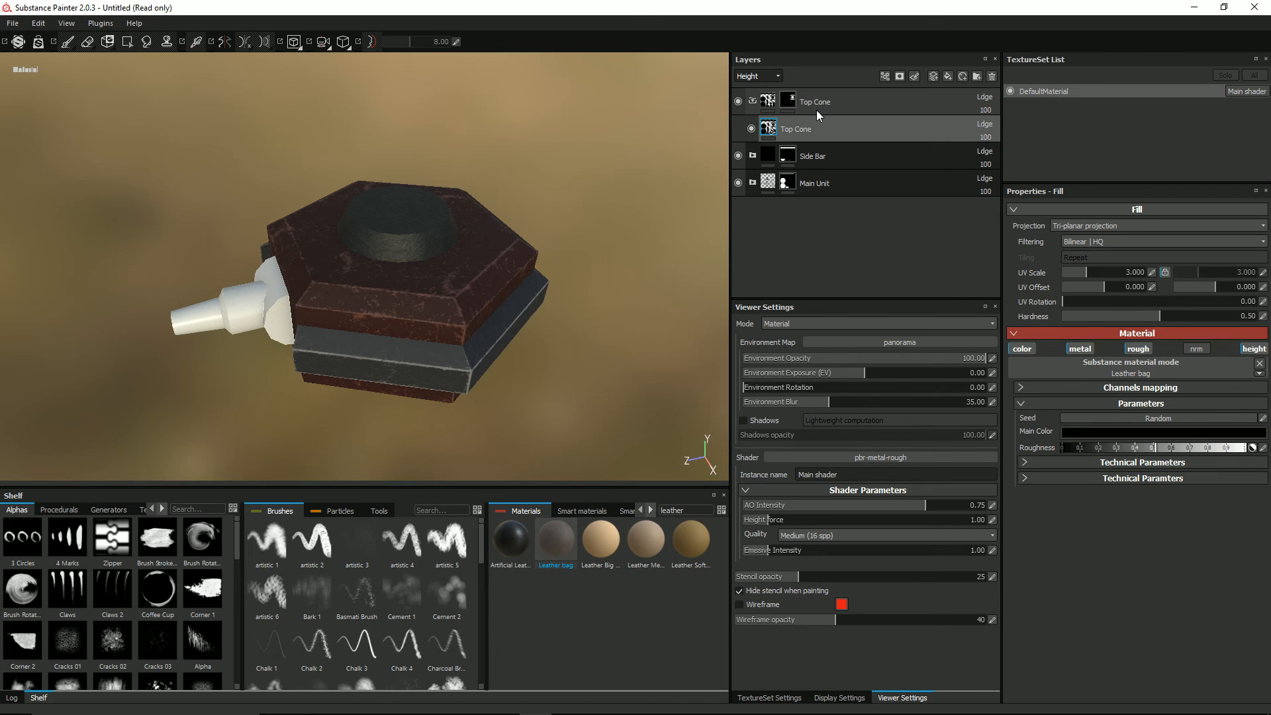
mouse_move(413, 262)
left_mouse_down("alt")
mouse_move(419, 273)
mouse_move(424, 256)
left_mouse_up("alt")
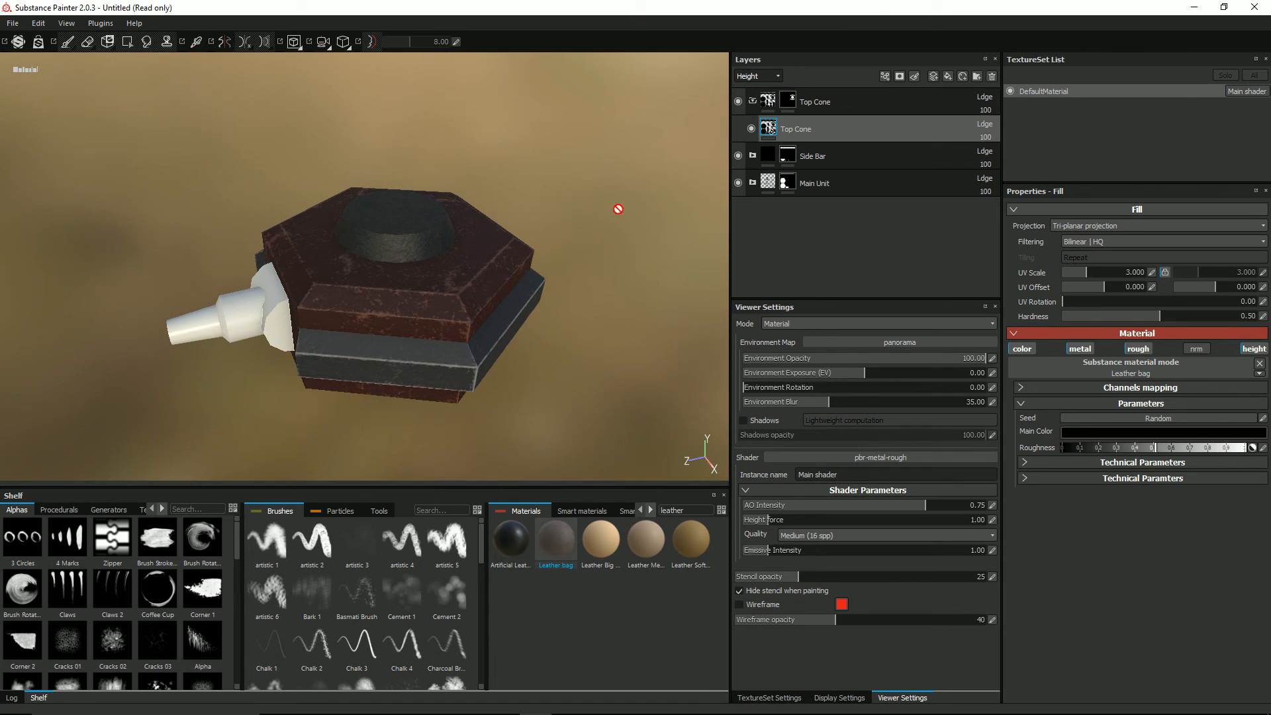
Step: Rename the fill layer inside the Top Cone folder to Base Settings
double_click(797, 131)
type("Base Settings")
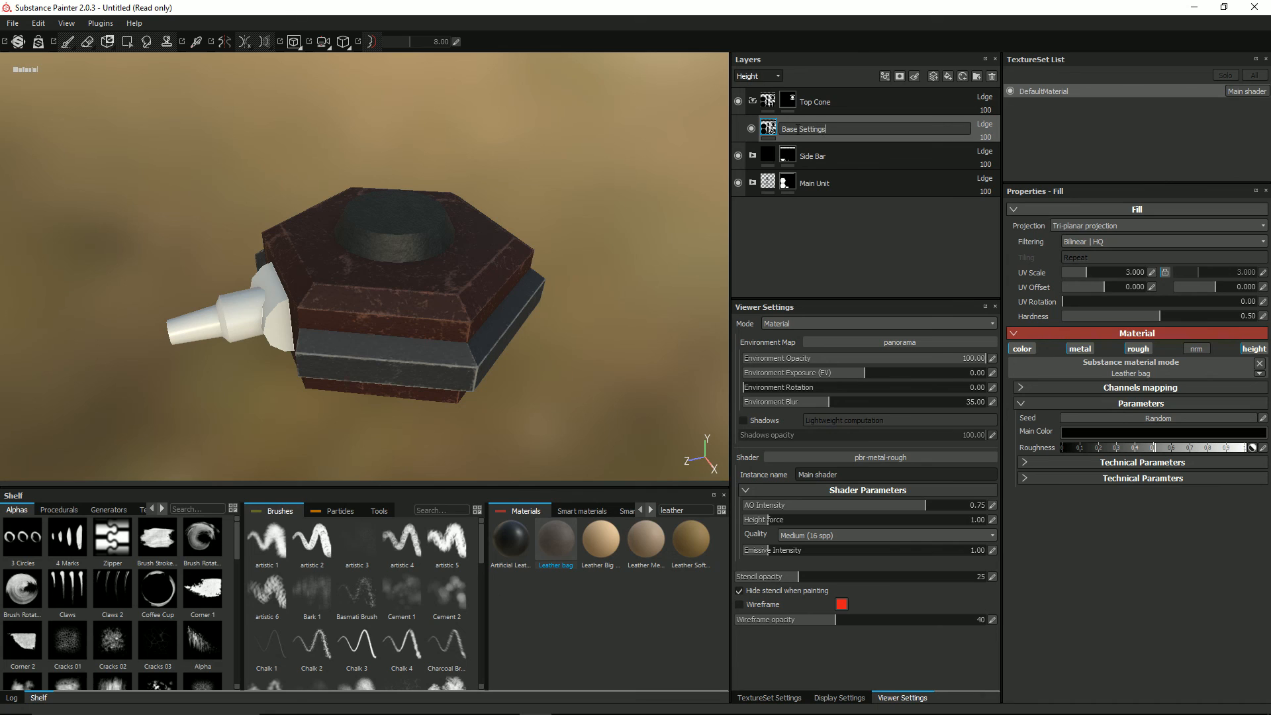
key("Return")
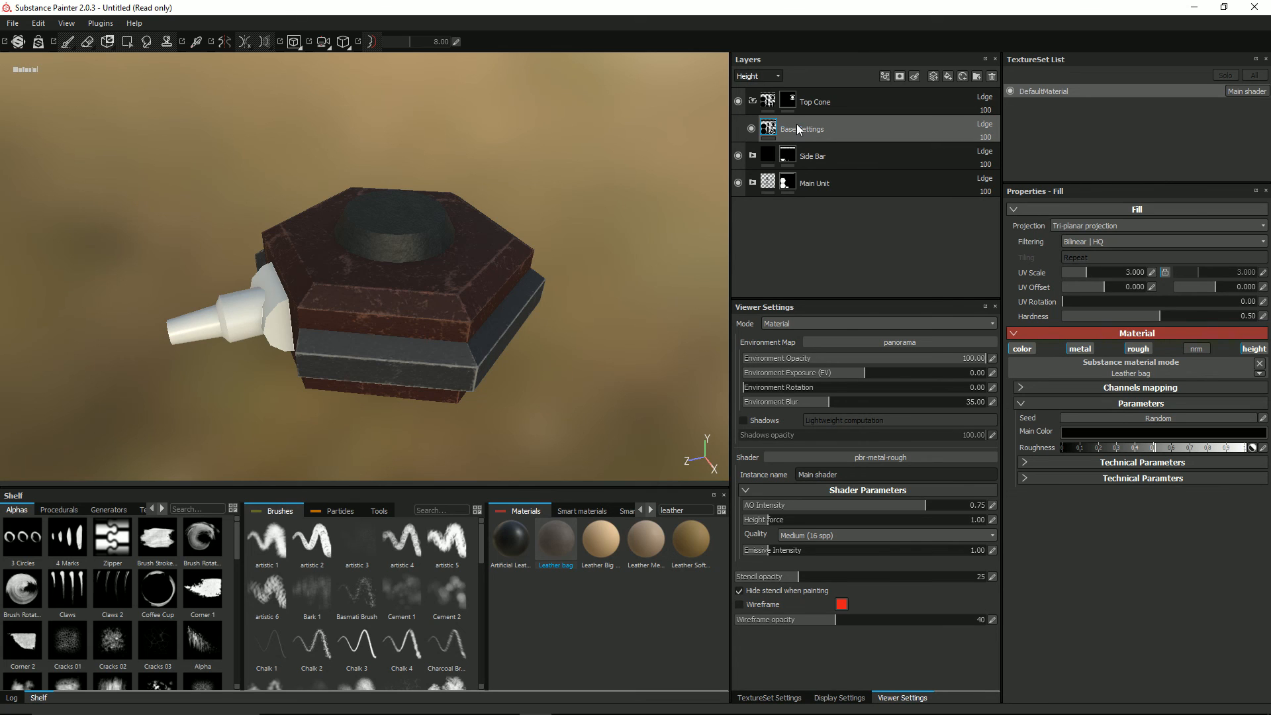
Step: Add a fill layer above Base Settings and apply the Leather Medium Grain material to it
left_click(948, 75)
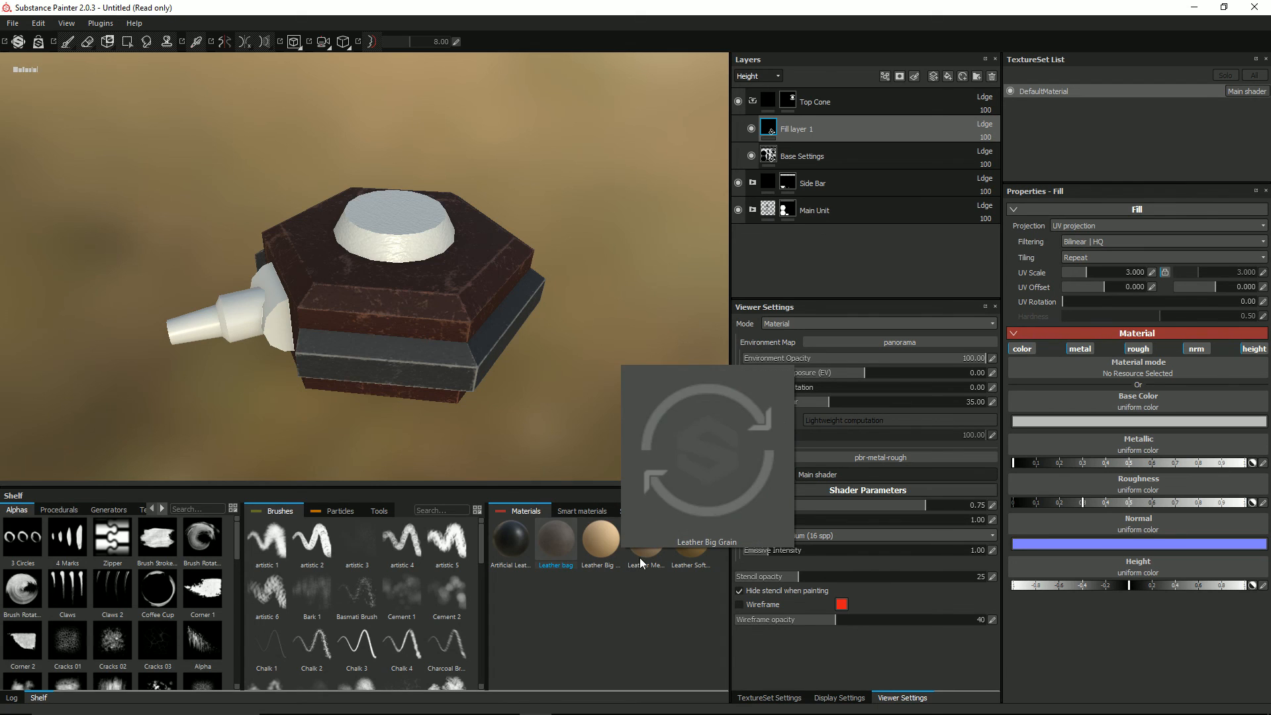
left_click(645, 538)
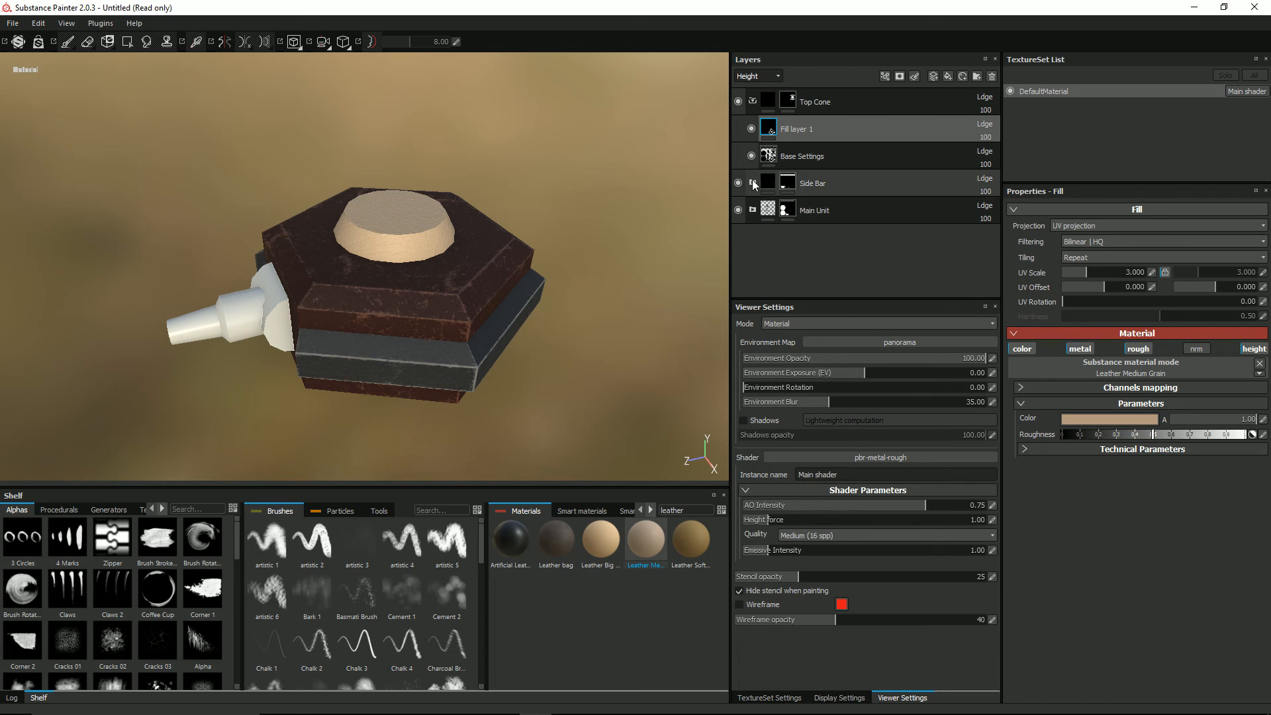
Step: Add a black mask with an MG Metal Edge Wear generator to the new fill layer in the Top Cone folder
right_click(772, 128)
left_click(790, 145)
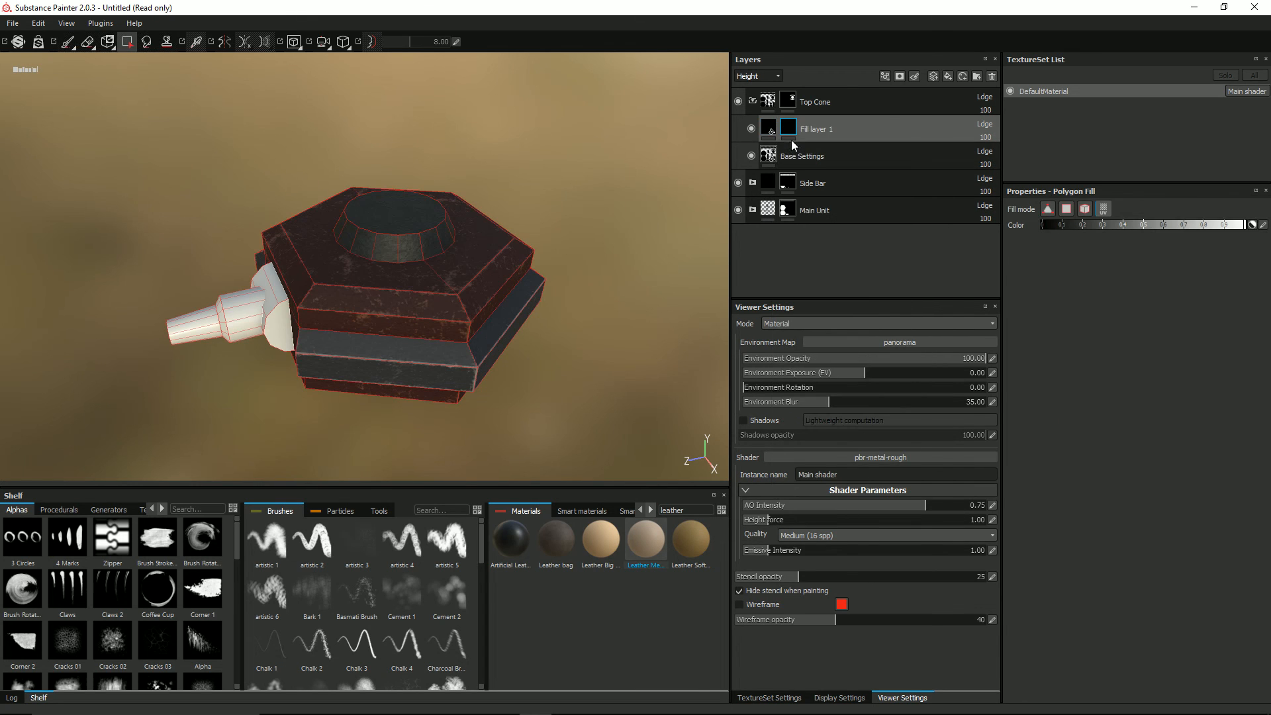
right_click(789, 129)
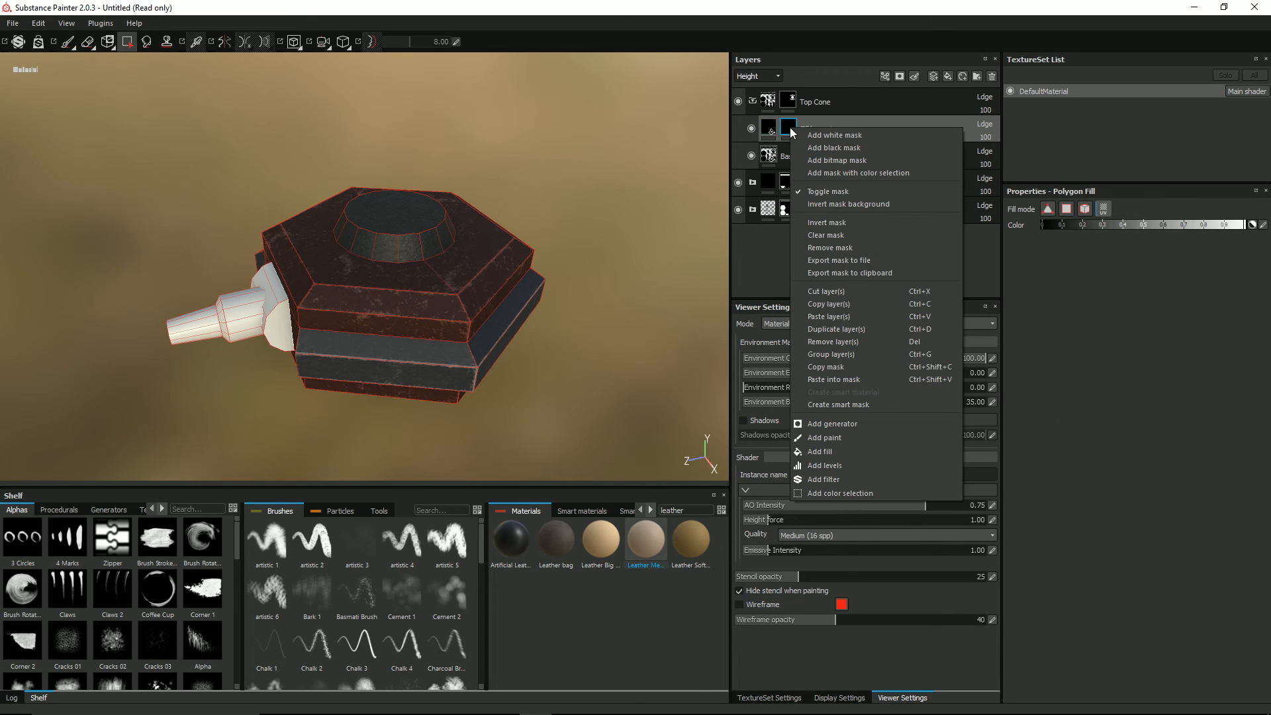
left_click(822, 427)
left_click(1129, 230)
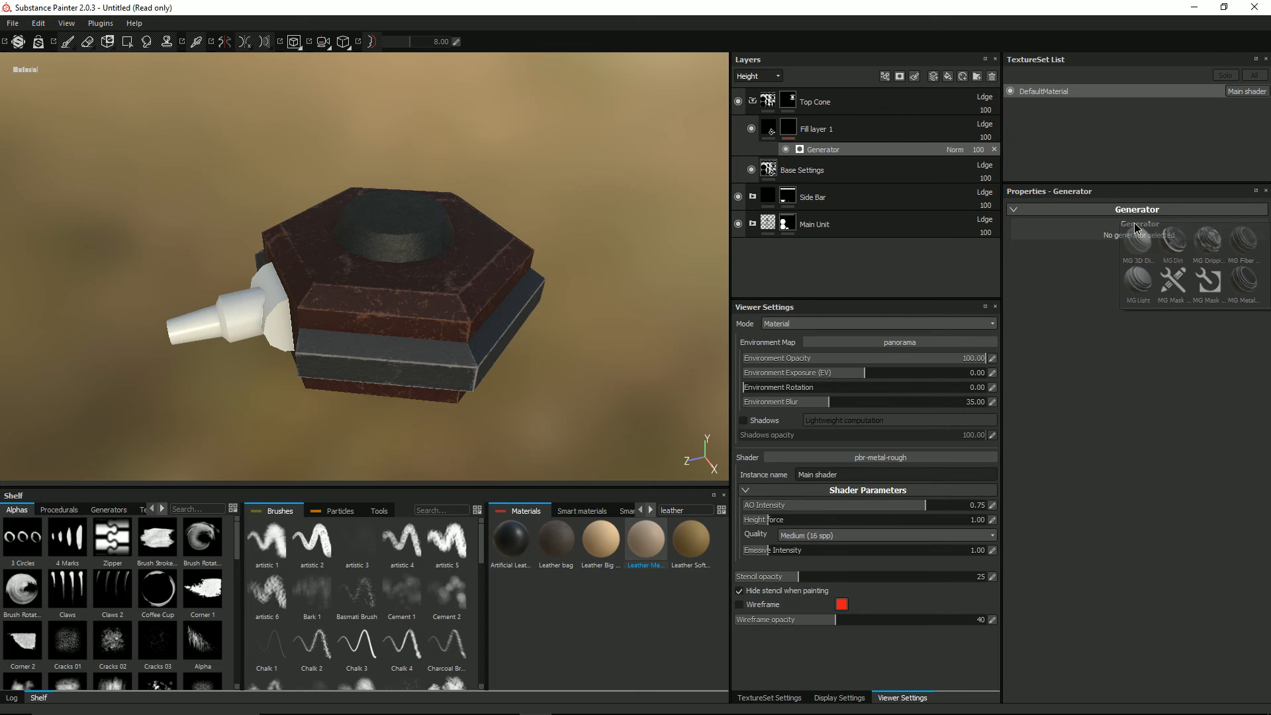
left_click(1248, 283)
left_click_drag(483, 218, 430, 206, "alt")
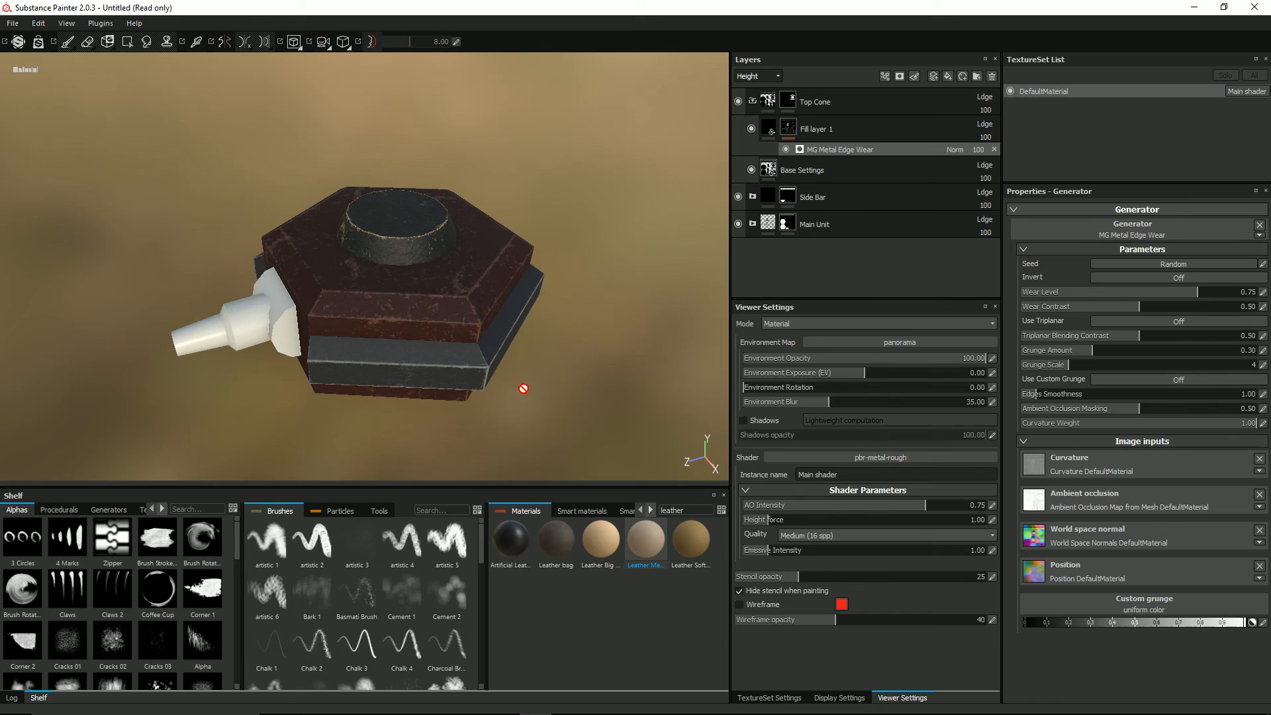
Step: Try Artificial Leather on the edge-wear fill layer, replace it with Concrete Clean, and inspect the cone's edges
left_click(768, 139)
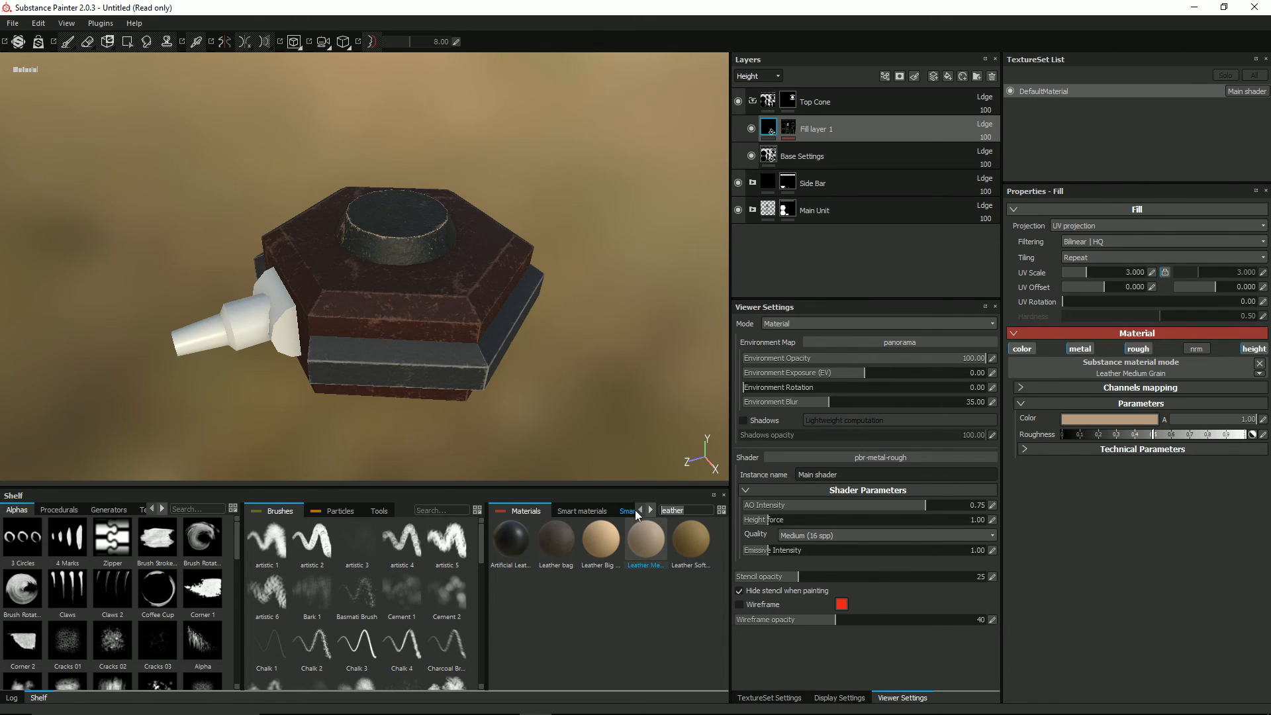
key("BackSpace")
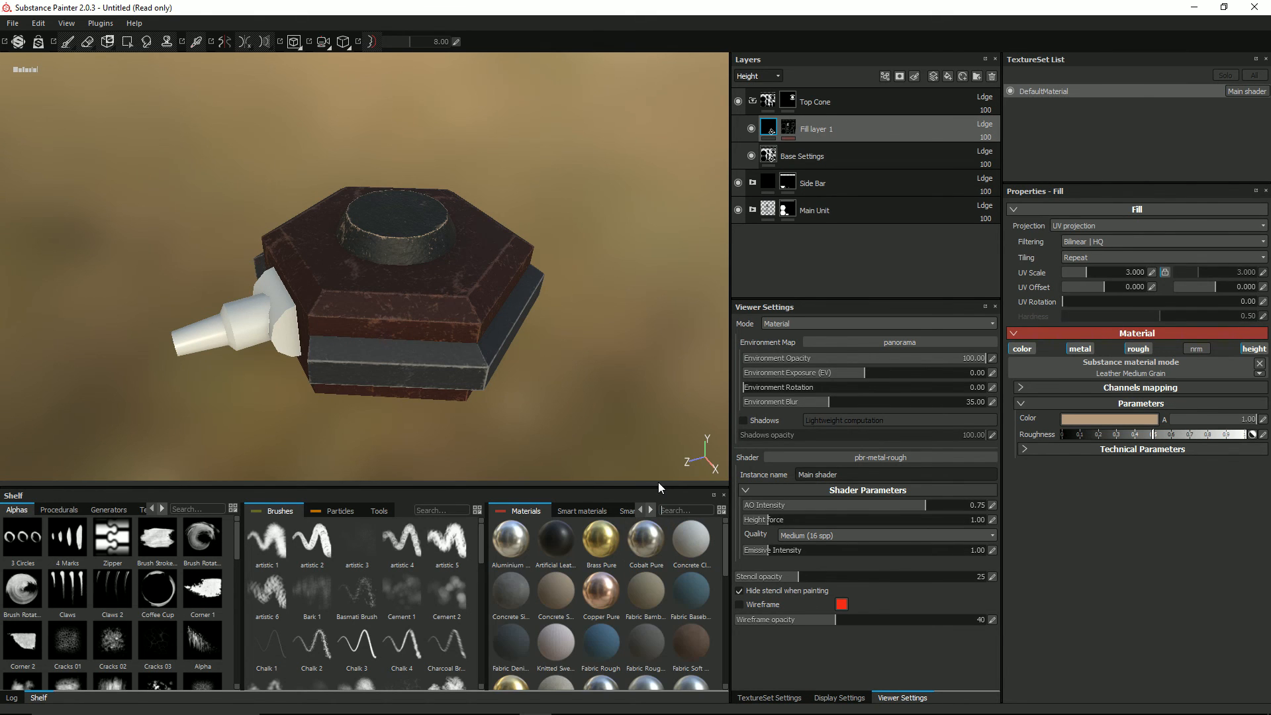
left_click(550, 543)
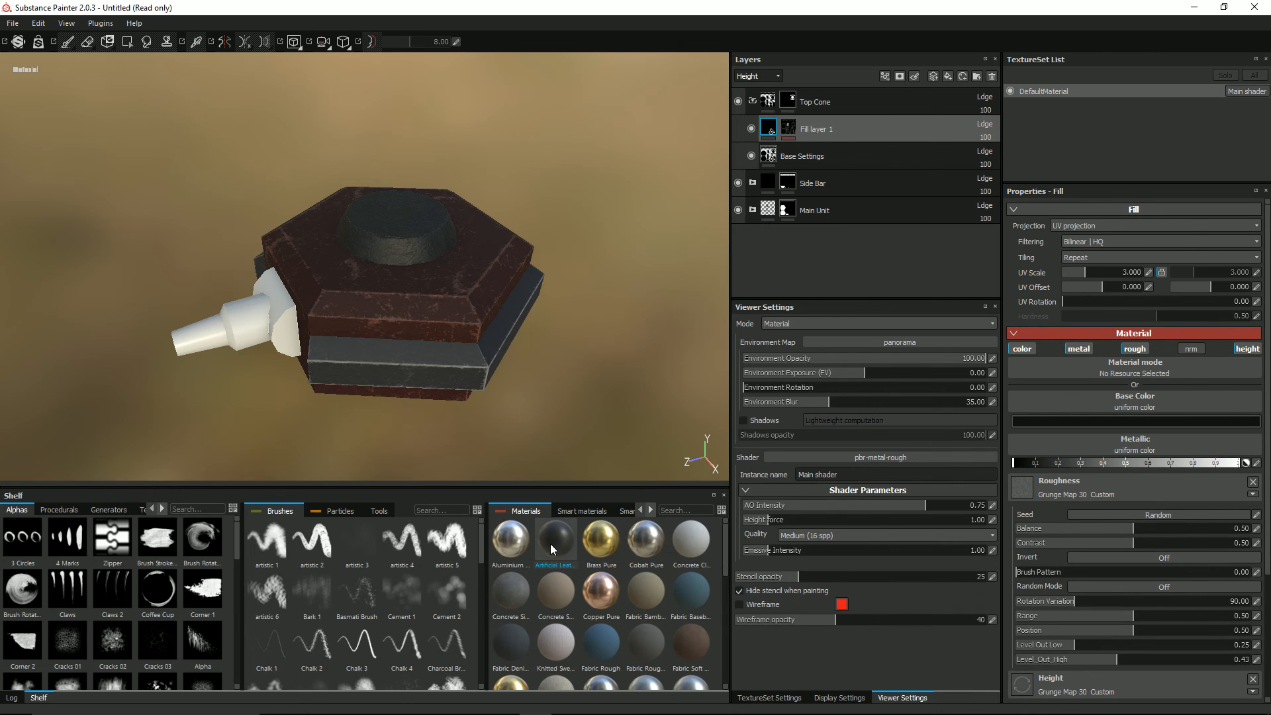
left_click(678, 545)
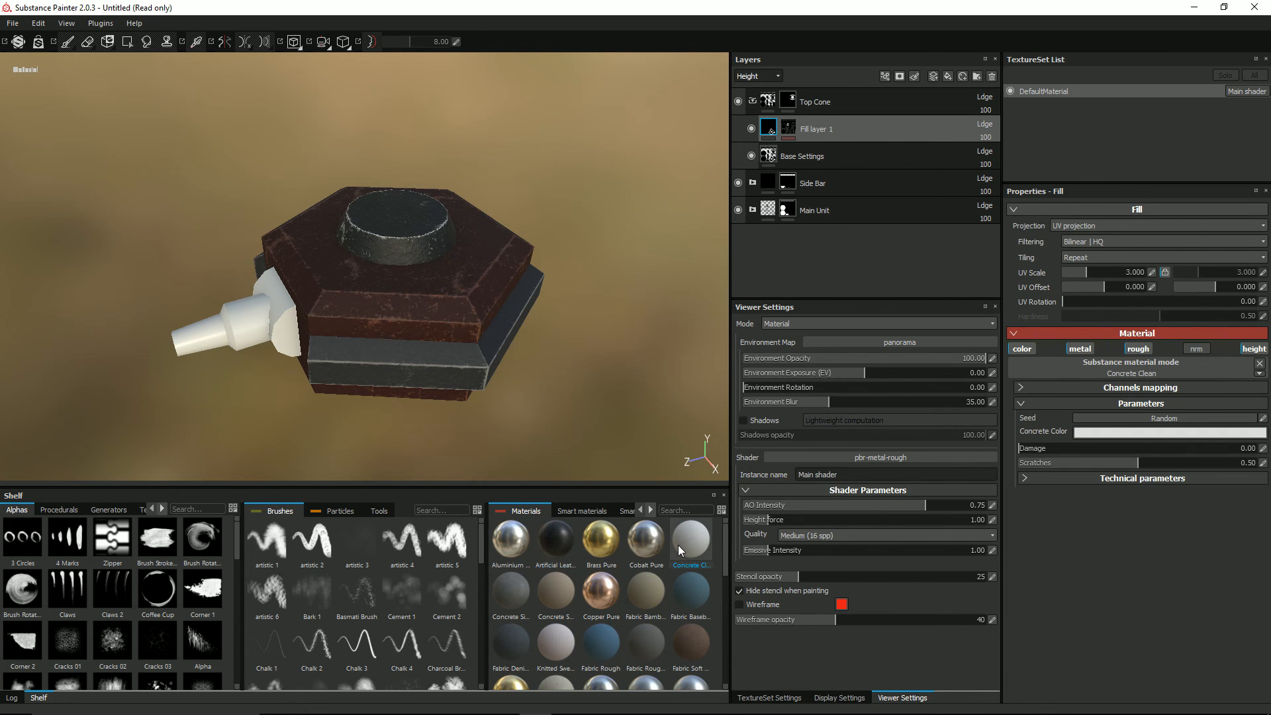
mouse_move(328, 260)
left_mouse_down("alt")
mouse_move(421, 329)
mouse_move(391, 284)
mouse_move(505, 239)
mouse_move(505, 281)
mouse_move(305, 271)
mouse_move(319, 272)
left_mouse_up("alt")
scroll(428, 309, "up", 3)
middle_click_drag(462, 308, 420, 336, "alt")
Step: Rename the edge-wear fill layer to Edging
double_click(819, 129)
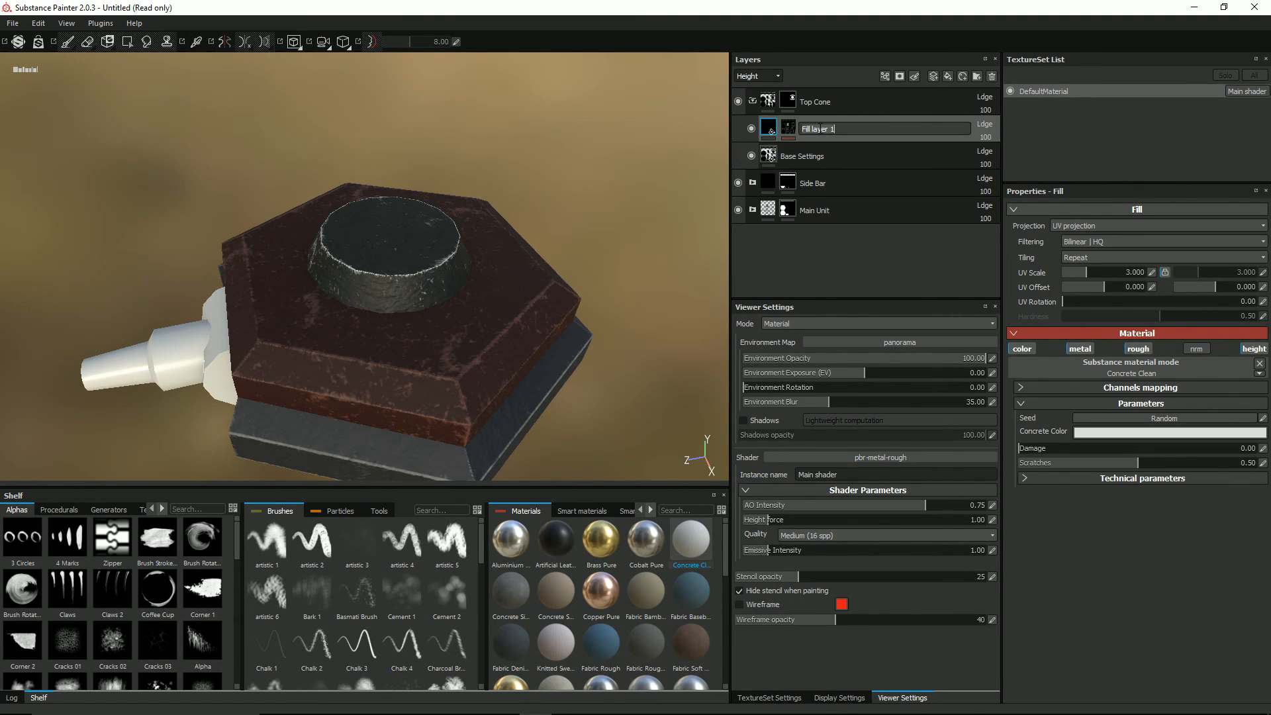
type("Edging")
key("Return")
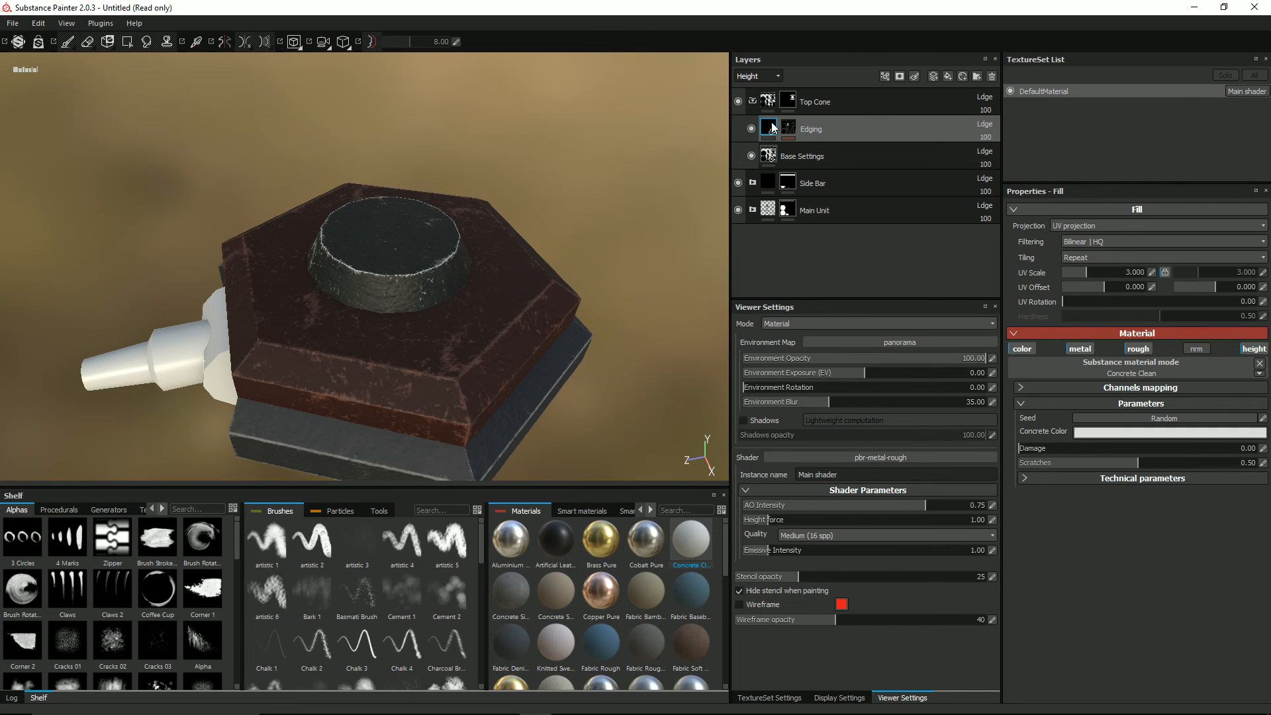
Step: Switch the layer stack's channel to Base Color and lower the Edging layer's opacity to 27
left_click(756, 77)
left_click(755, 87)
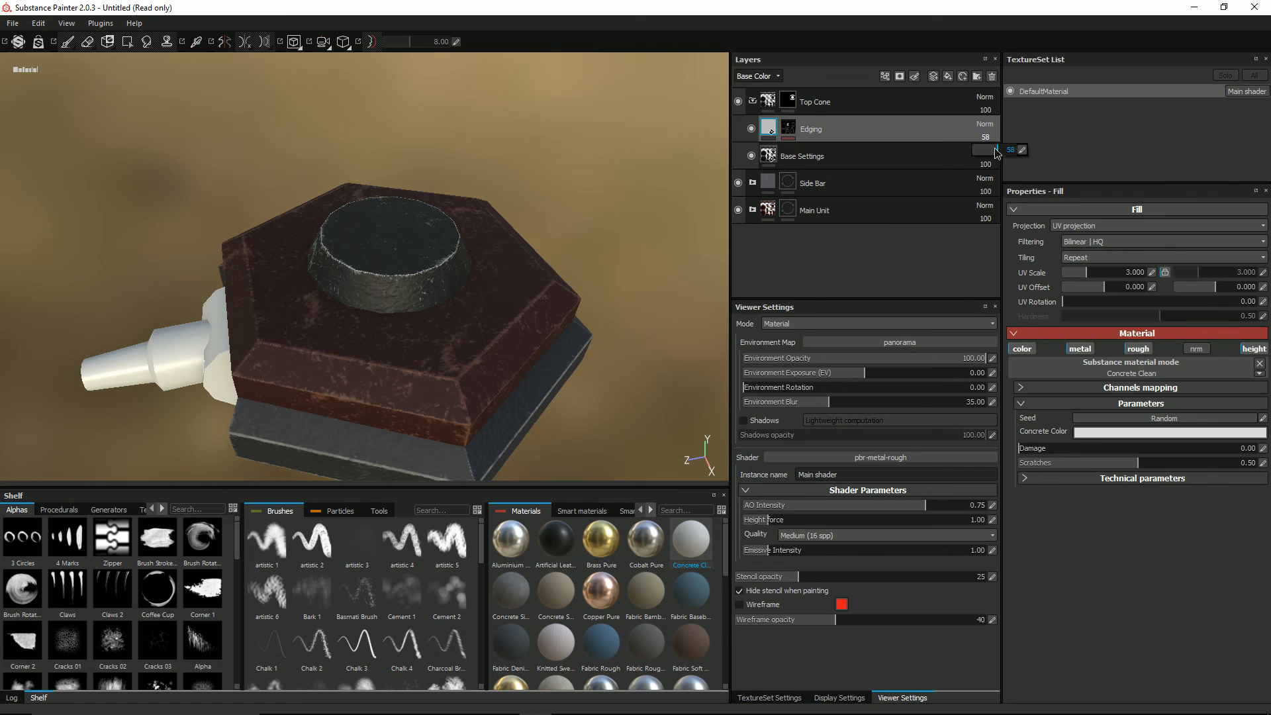
left_click_drag(996, 152, 985, 151)
Step: Set the Grunge Amount of the Edging mask's MG Metal Edge Wear generator to 0.36 and inspect the model
left_click(791, 126)
left_click(801, 153)
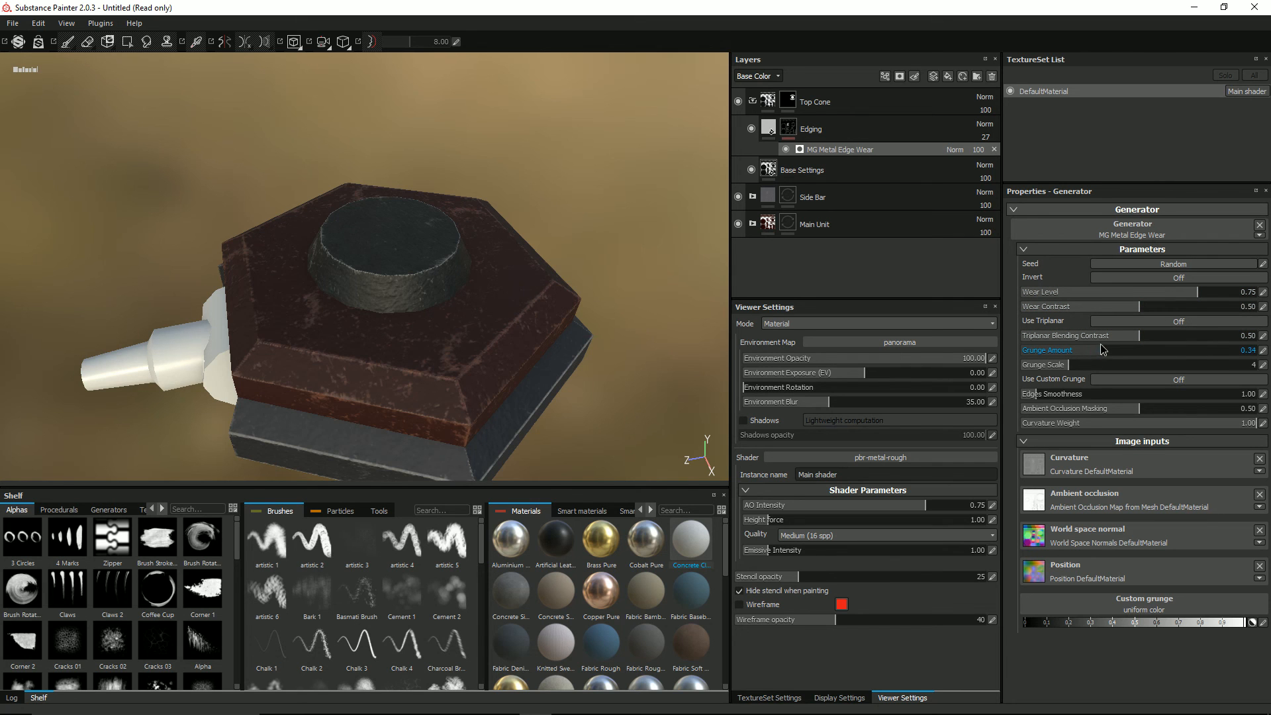
left_click_drag(1121, 340, 1104, 340)
left_click_drag(405, 264, 361, 293, "alt")
scroll(361, 293, "up", 2)
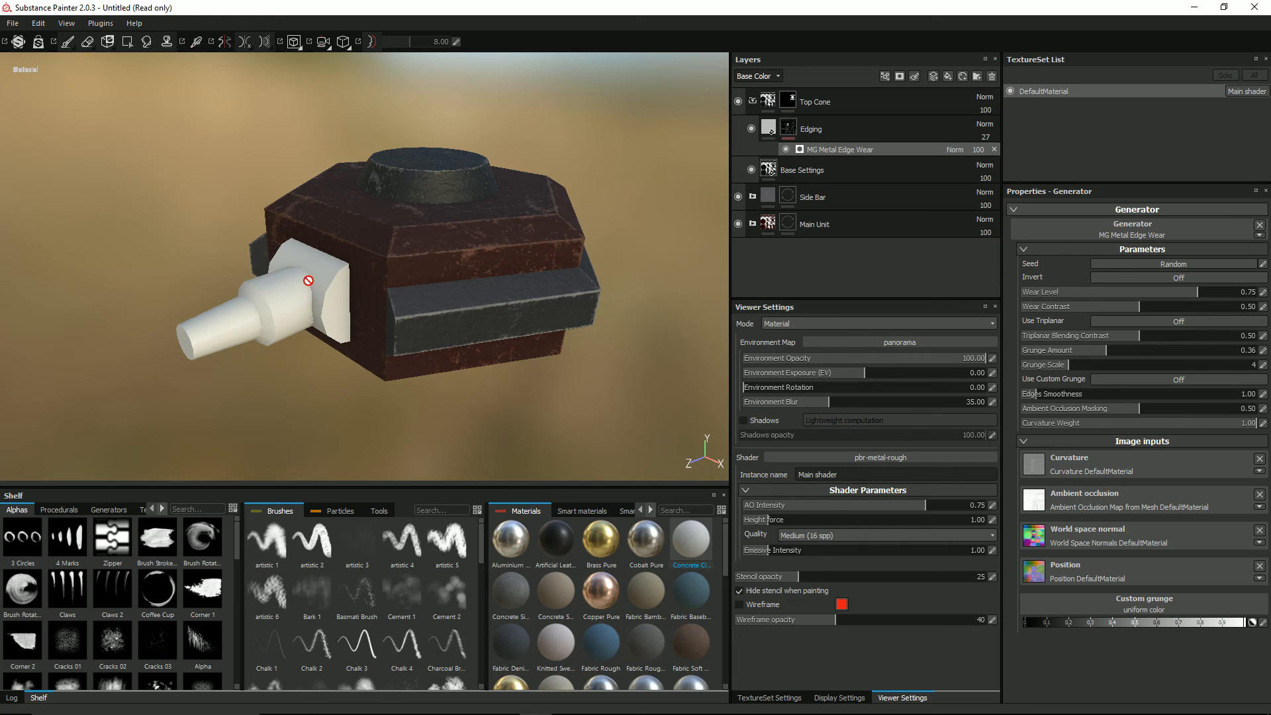
left_click_drag(310, 300, 321, 299, "alt")
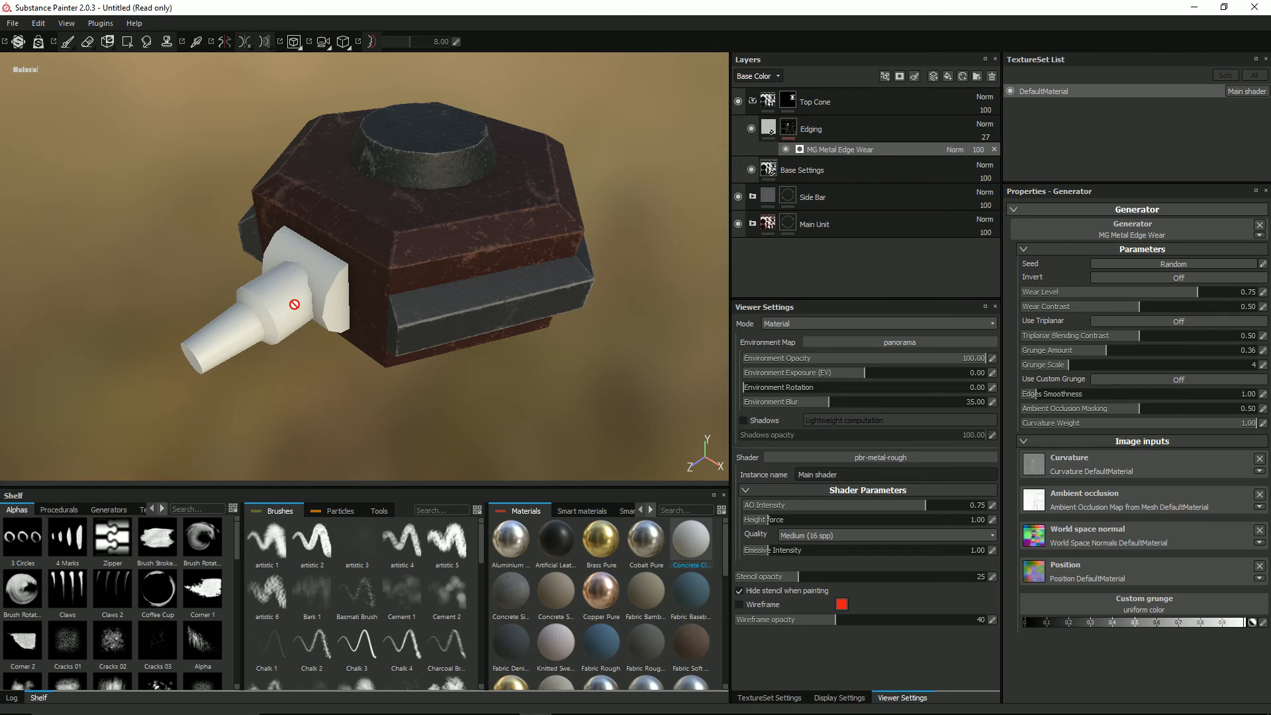
left_click_drag(314, 286, 306, 291, "alt")
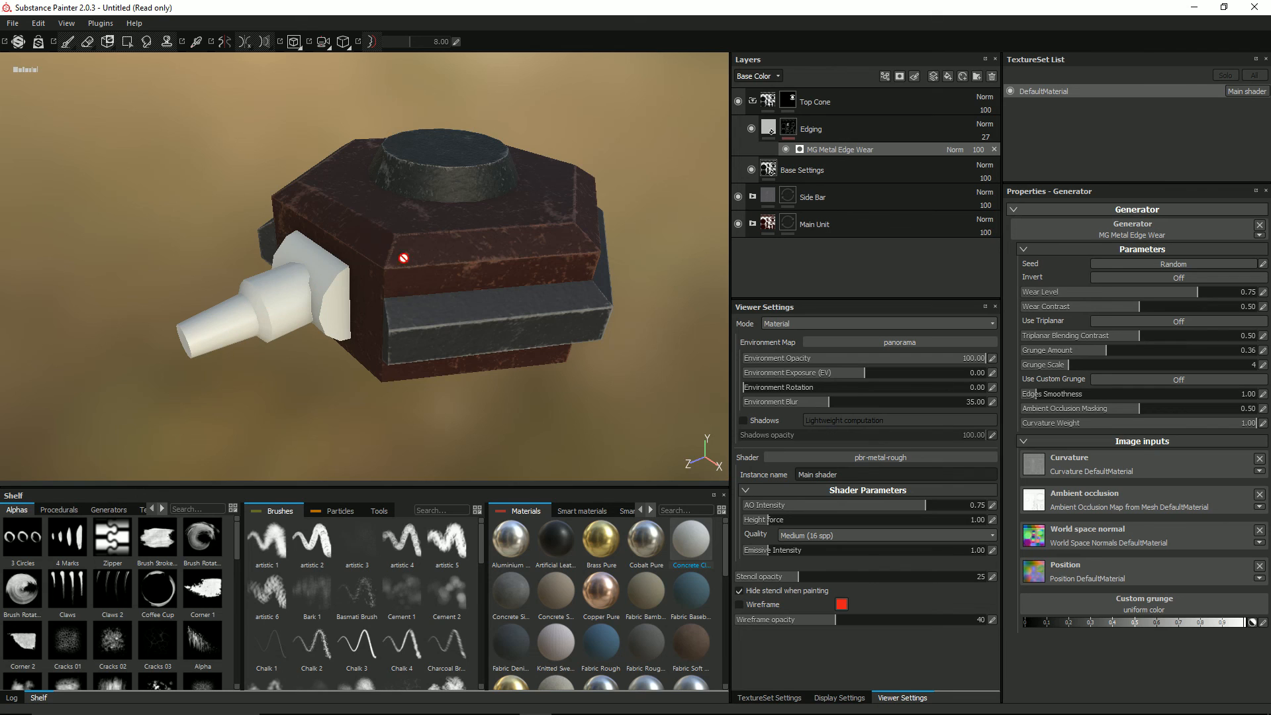
Step: Add a new folder above Top Cone and name it Gun
left_click(809, 102)
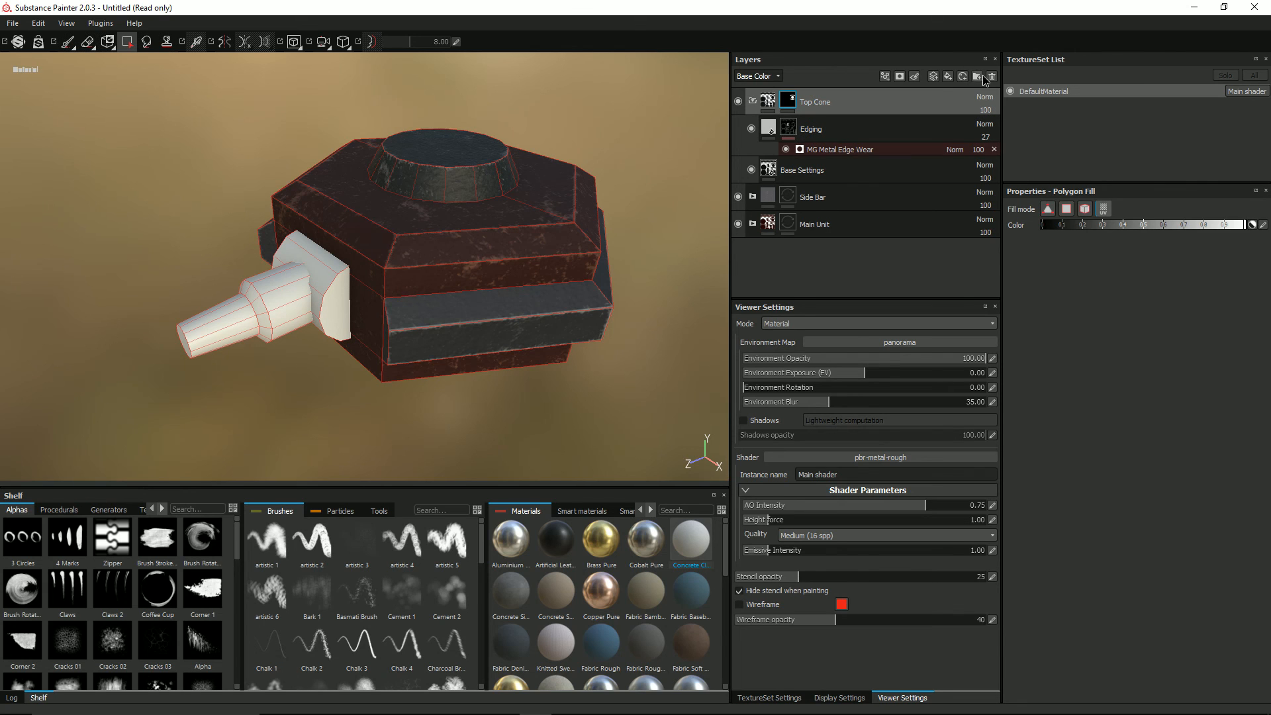
left_click(976, 77)
double_click(794, 103)
type("G")
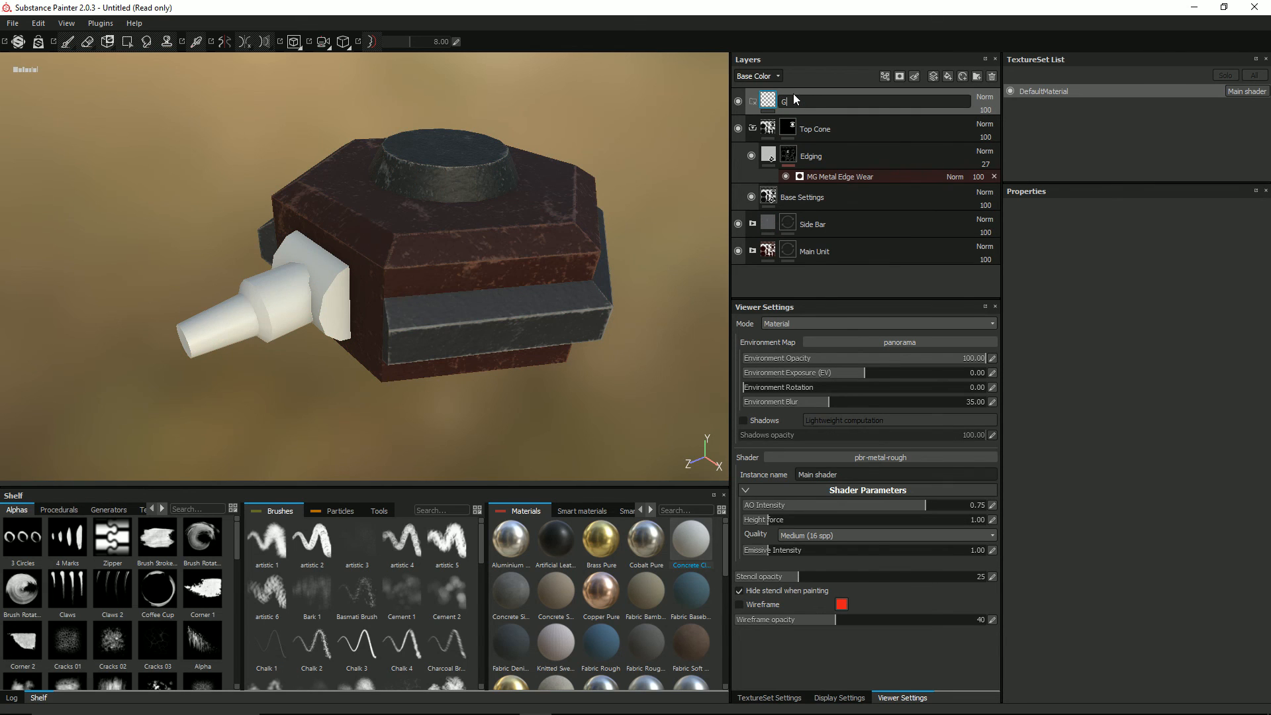
type("un")
key("Return")
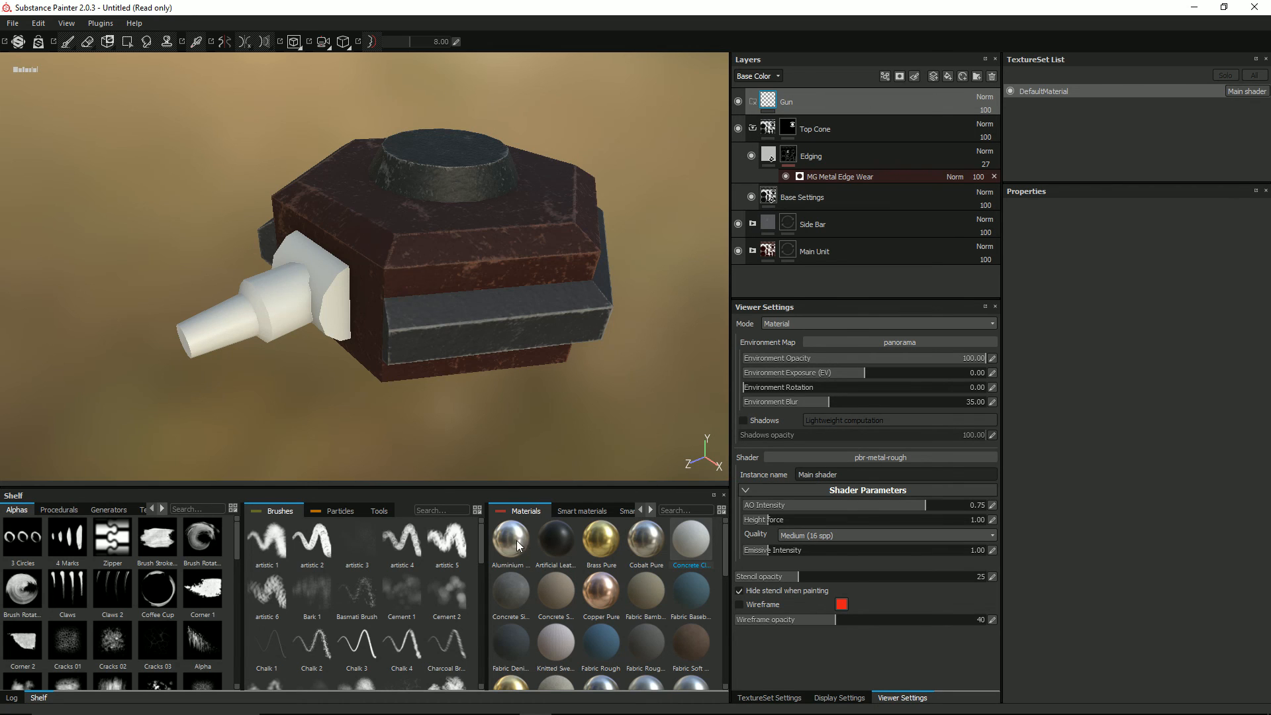
Step: Add the Aluminium Pure material as a layer inside the Gun folder and rename that layer Base Settings
left_click_drag(518, 539, 826, 109)
left_click(826, 135)
double_click(818, 132)
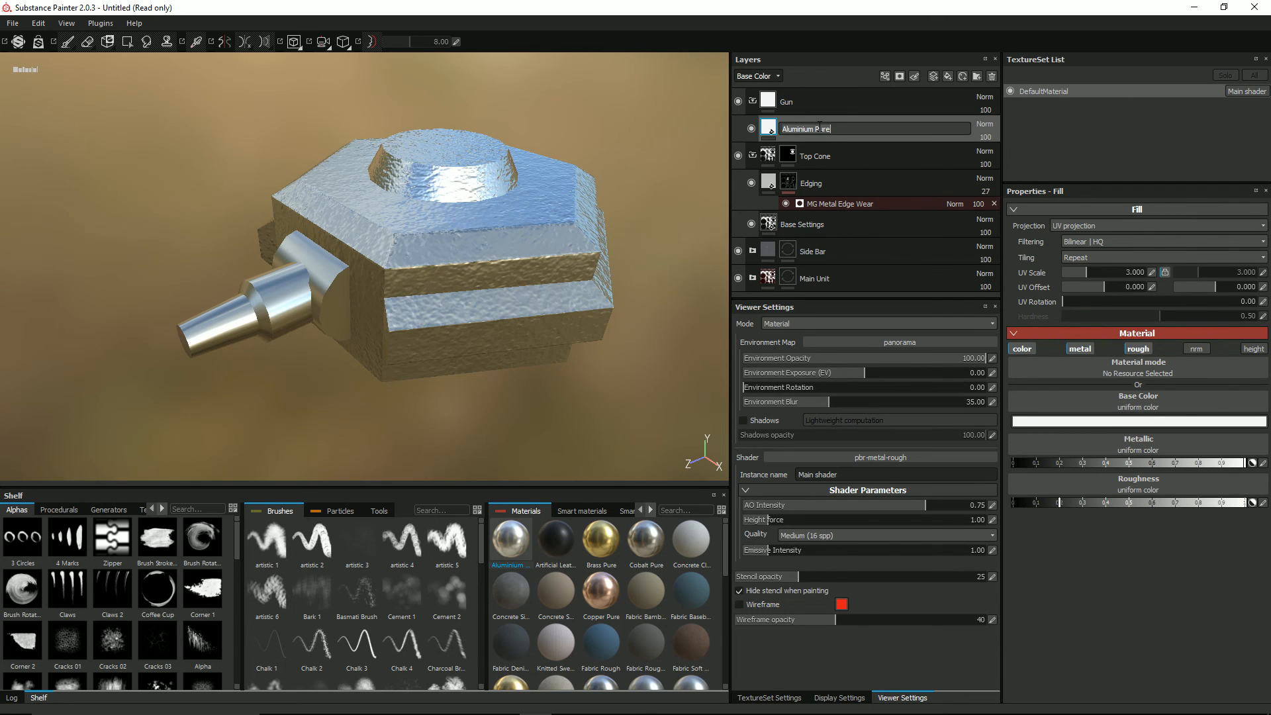
type("Base Settings")
key("Return")
Step: Add a black mask to the Gun folder and reveal the gun's mount, barrel sections and tip using UV-based polygon fill
right_click(765, 98)
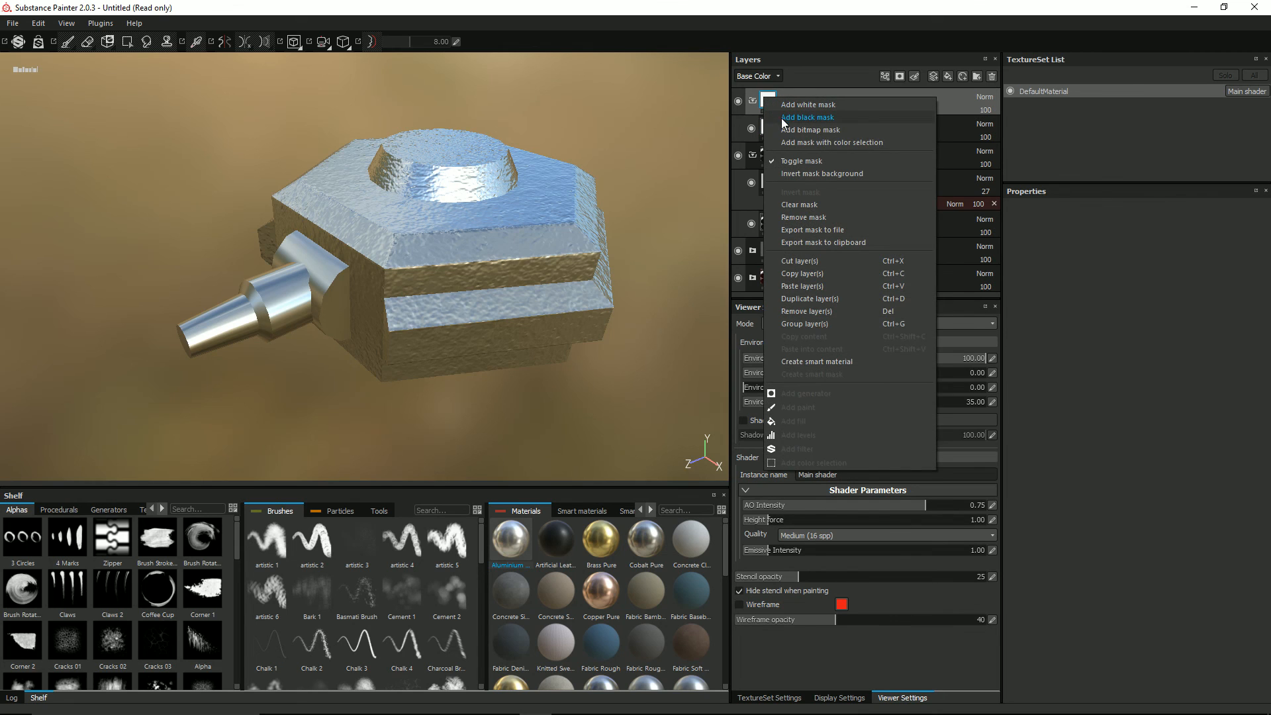
left_click(781, 118)
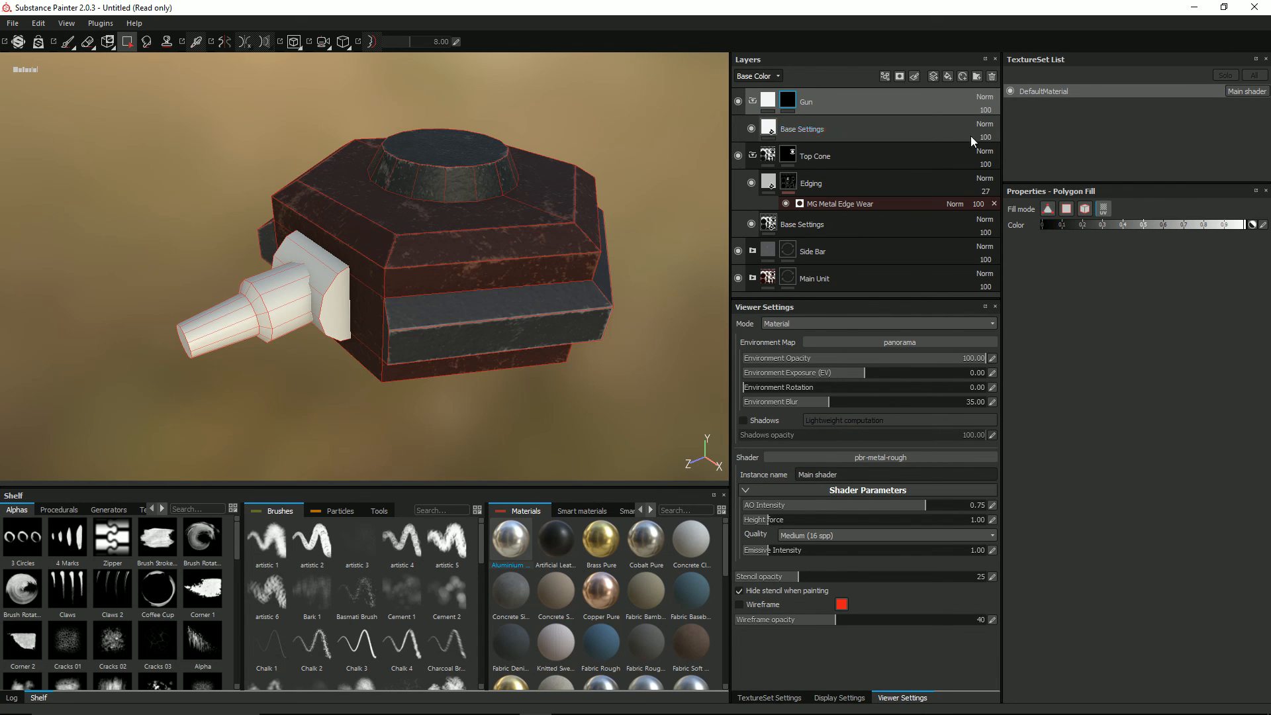
left_click(1103, 209)
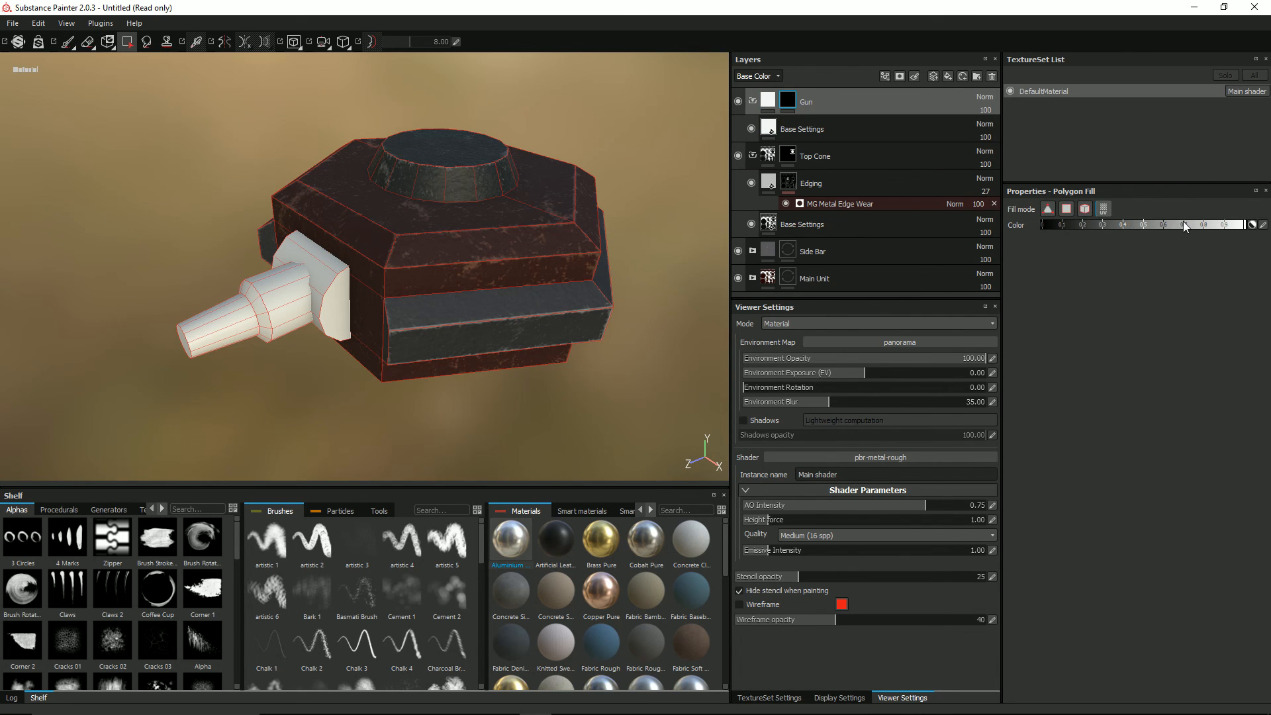
left_click(334, 296)
left_click(324, 277)
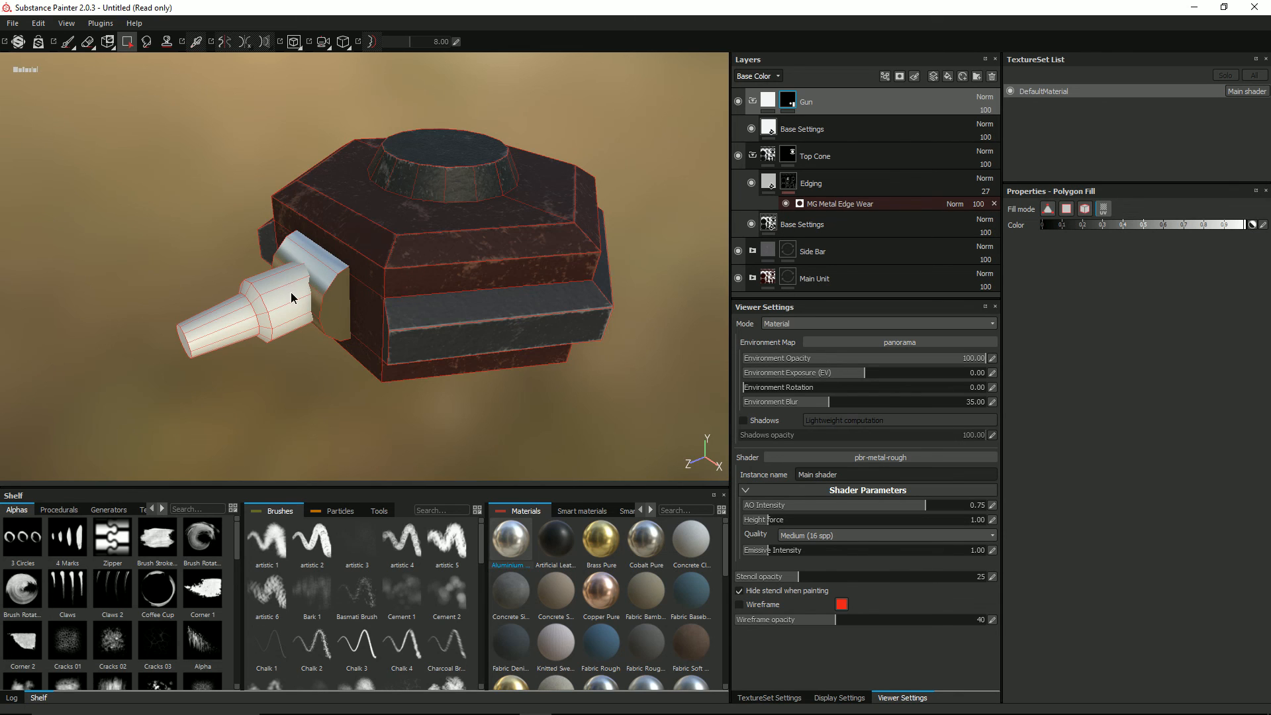
left_click(264, 317)
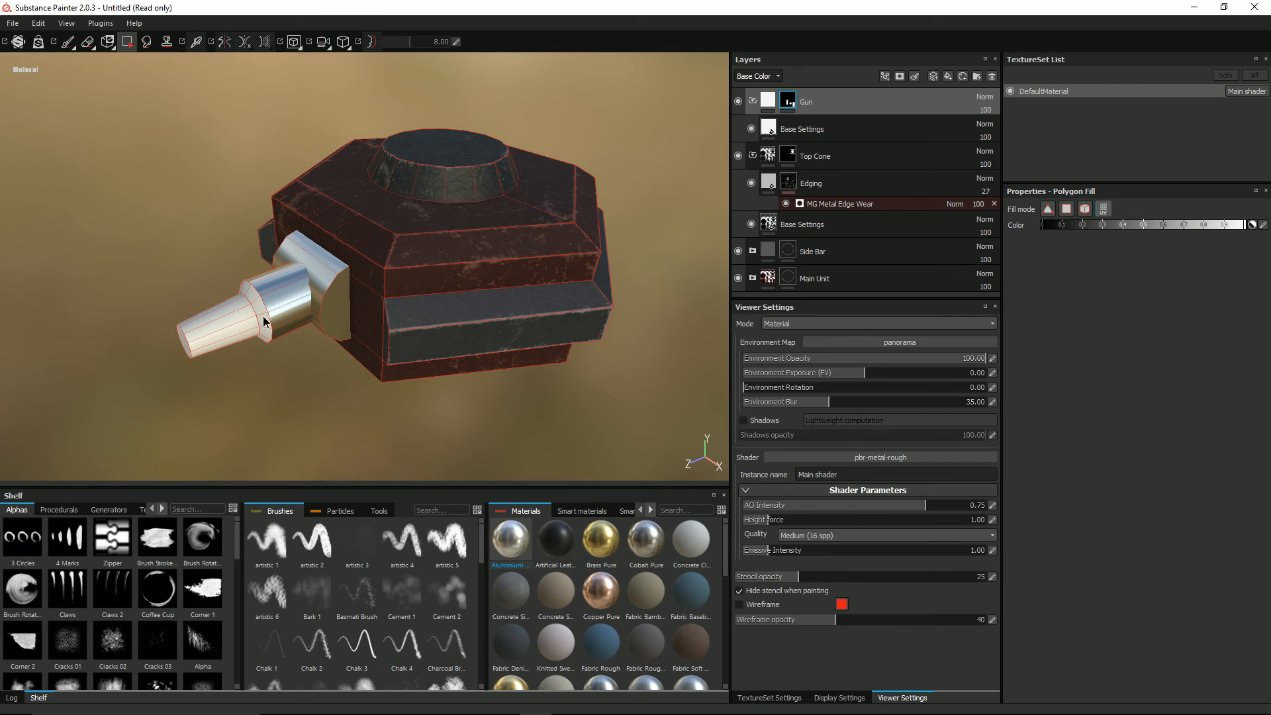
left_click(186, 336)
left_click(183, 347)
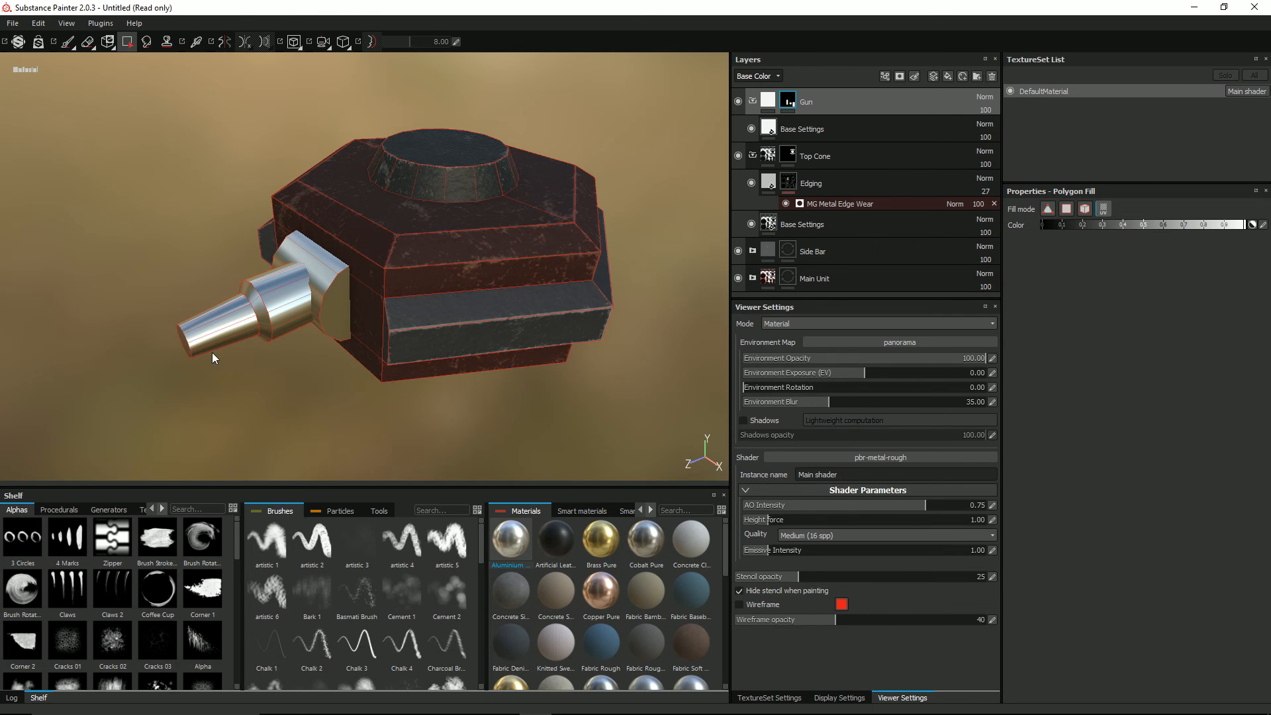
left_click_drag(212, 354, 433, 383, "alt")
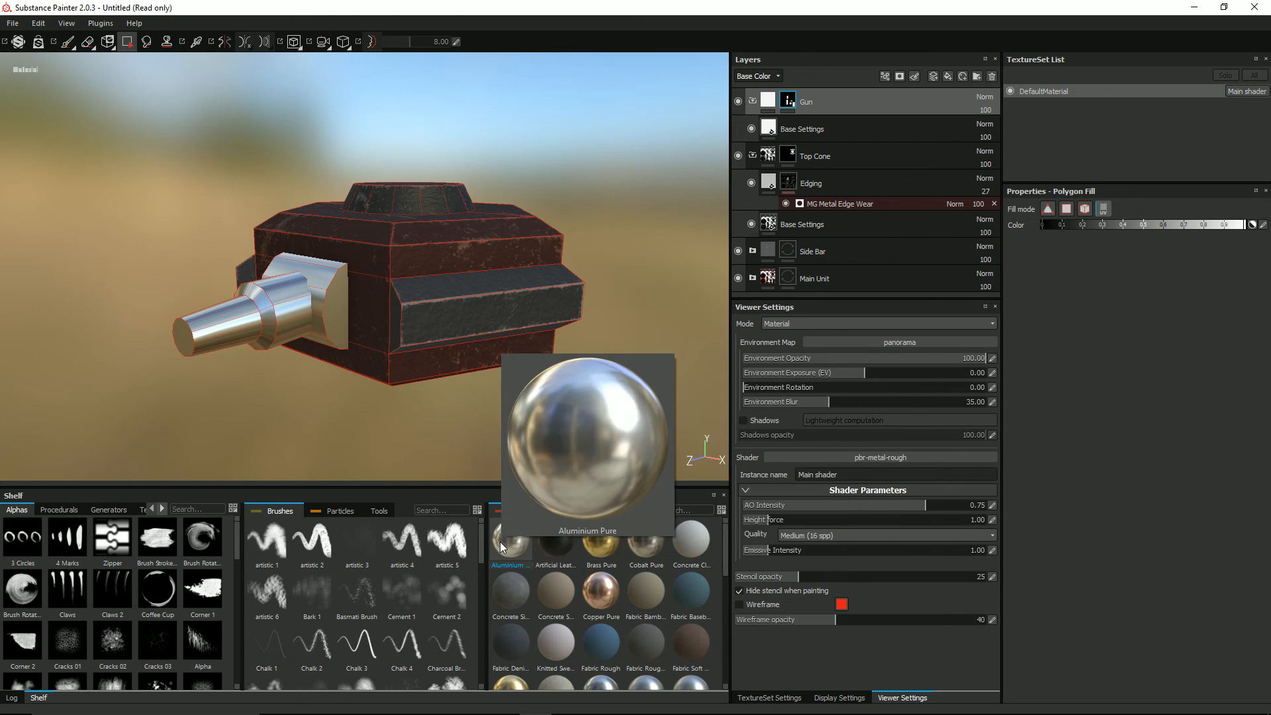
Step: Replace the material of the Gun folder's Base Settings layer with Iron Grinded and inspect the gun
left_click_drag(723, 551, 728, 602)
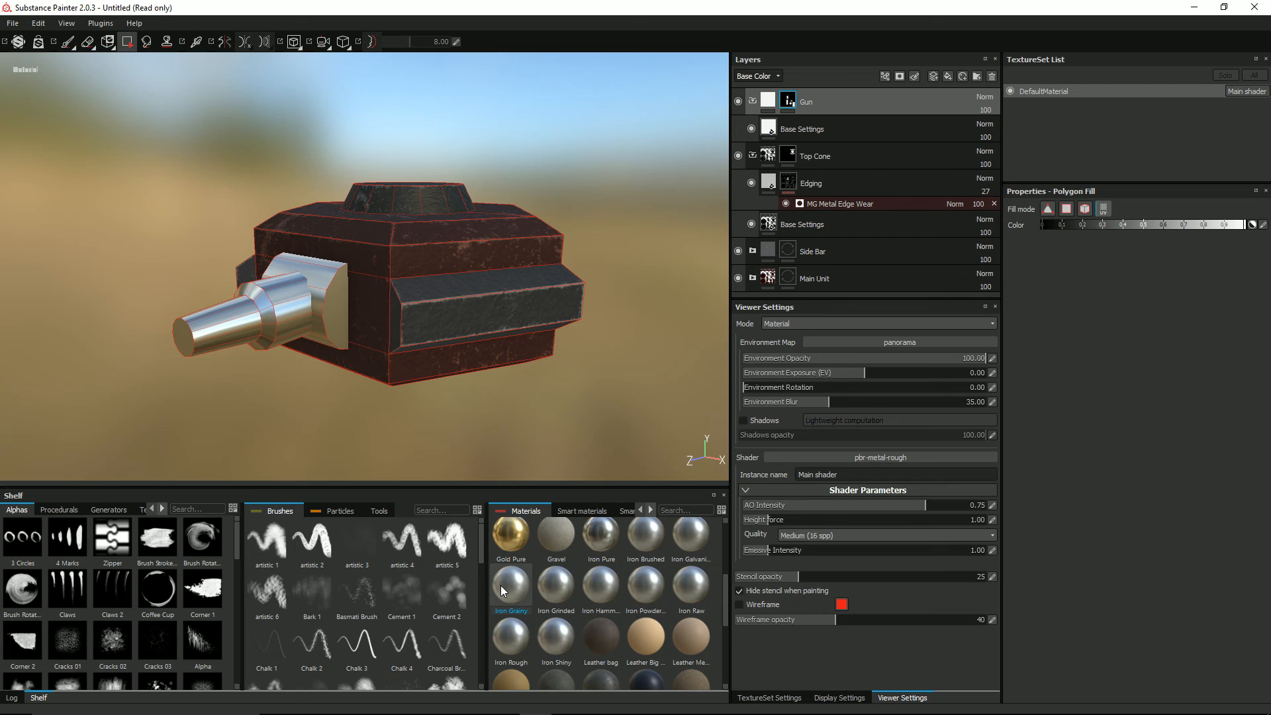
mouse_move(519, 591)
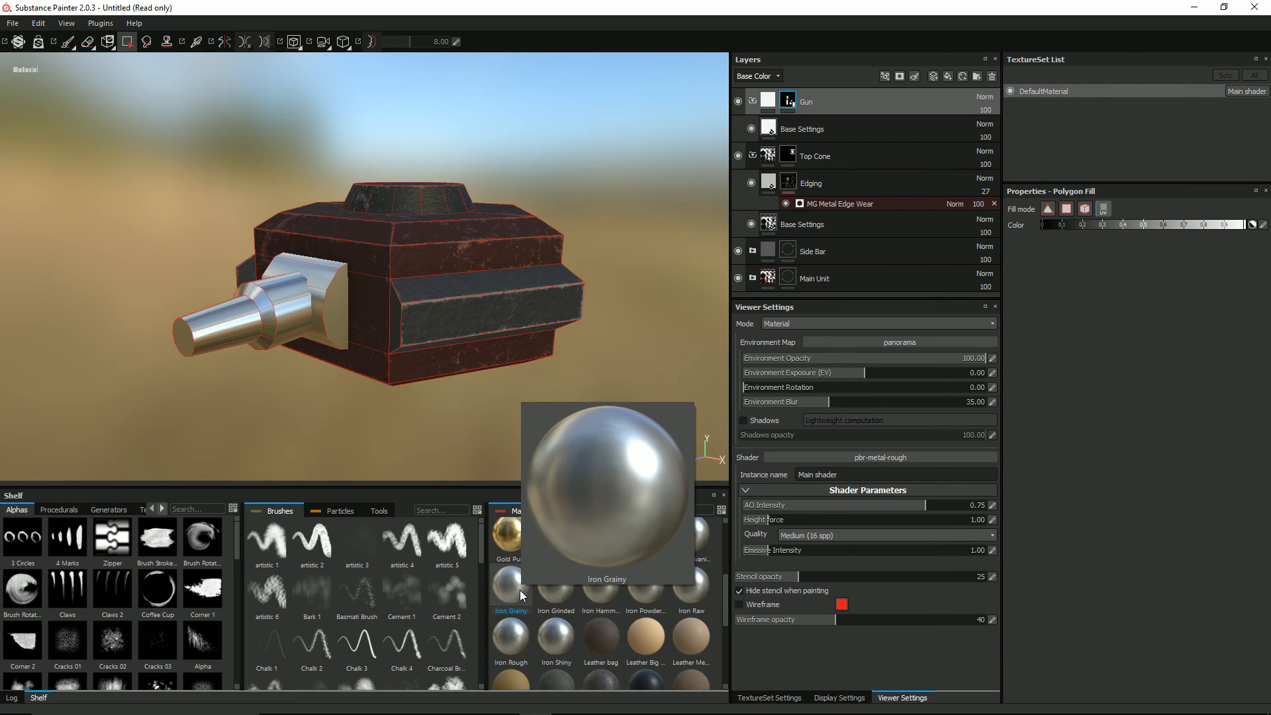
left_click(770, 129)
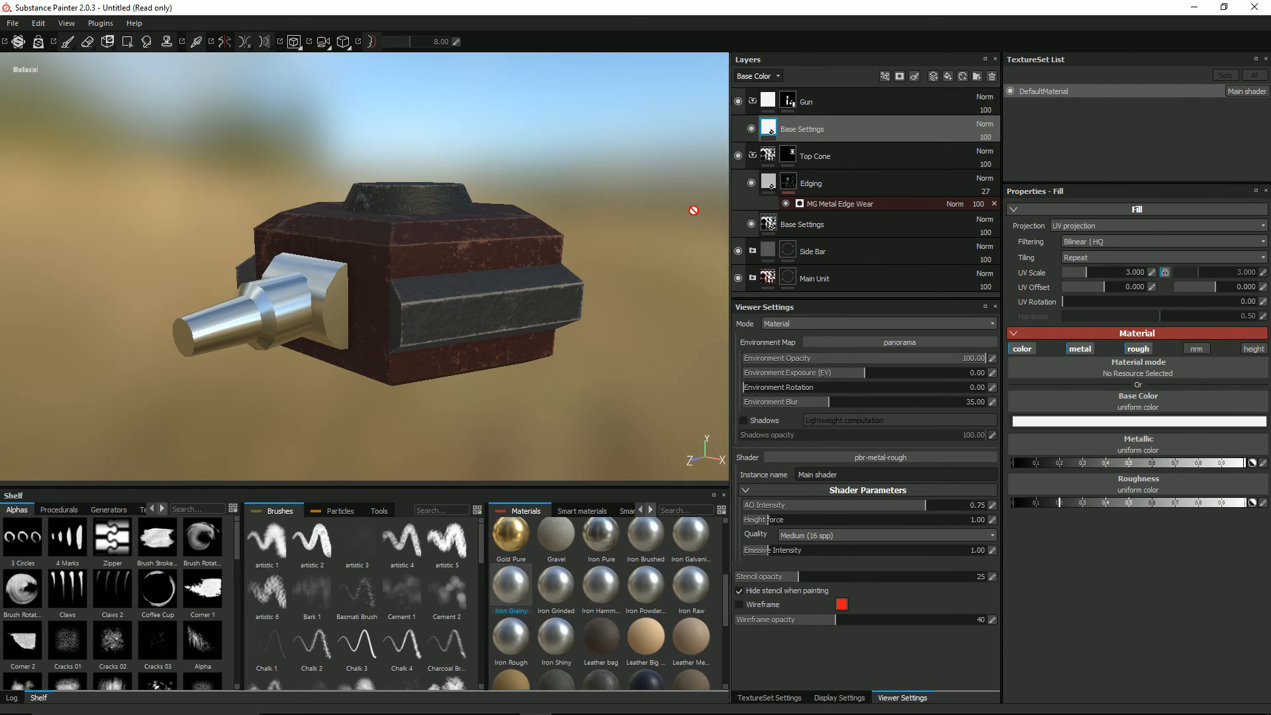
left_click(522, 585)
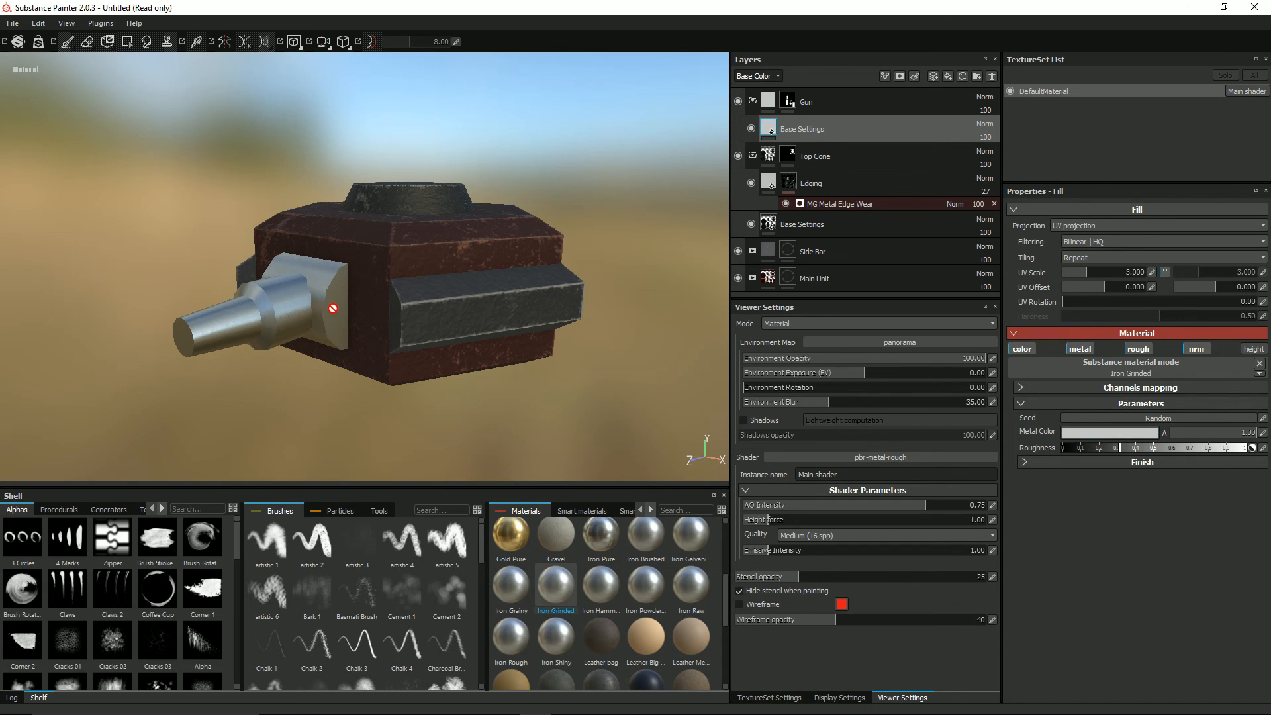
left_click_drag(314, 304, 324, 345, "alt")
scroll(325, 331, "up", 5)
mouse_move(236, 327)
left_mouse_down("alt")
mouse_move(187, 293)
mouse_move(168, 238)
mouse_move(251, 315)
left_mouse_up("alt")
scroll(258, 296, "down", 5)
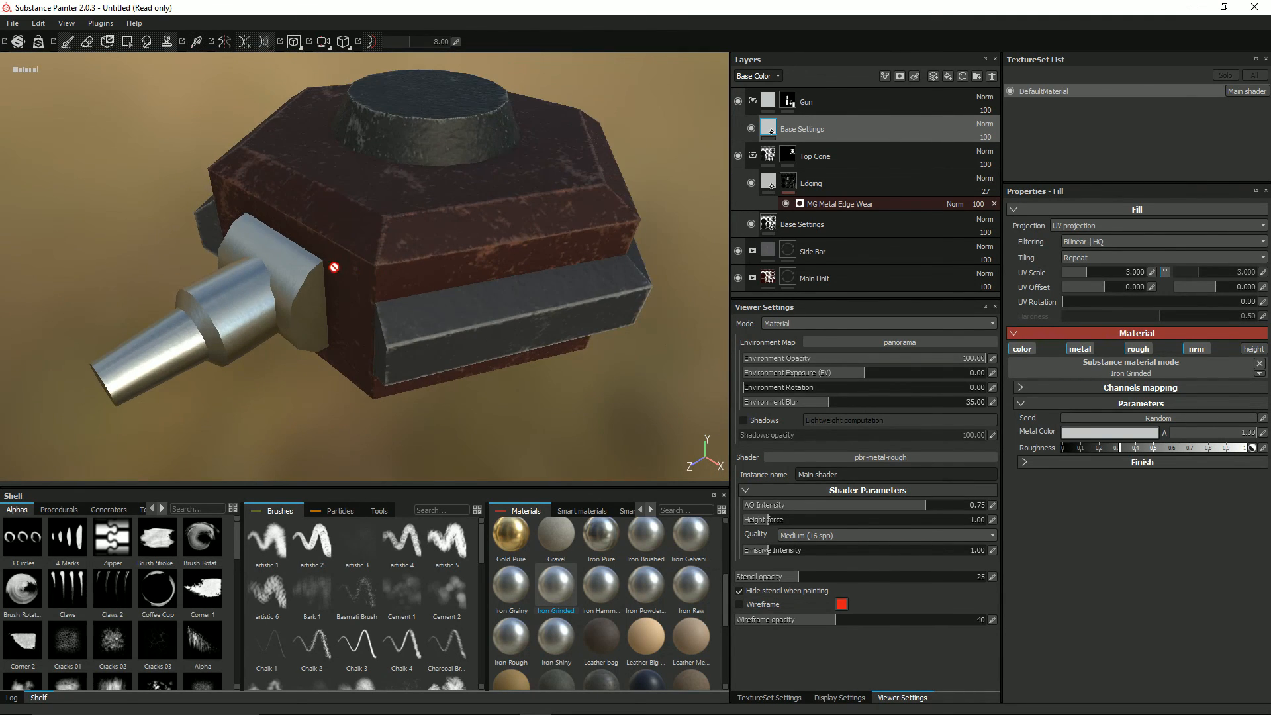
left_click_drag(332, 267, 339, 241, "alt")
Step: Add a fill layer named Dirt above Base Settings in the Gun folder and apply the Painted steel material to it
right_click(797, 128)
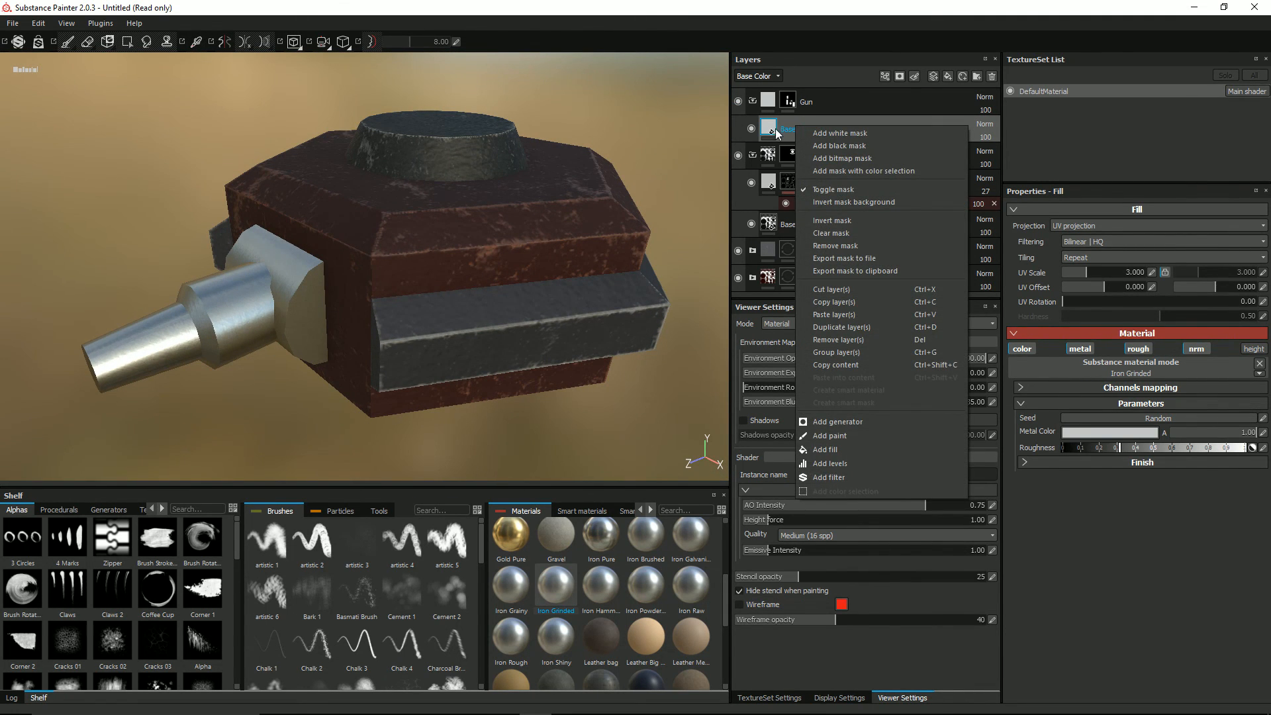
left_click(945, 53)
left_click(948, 75)
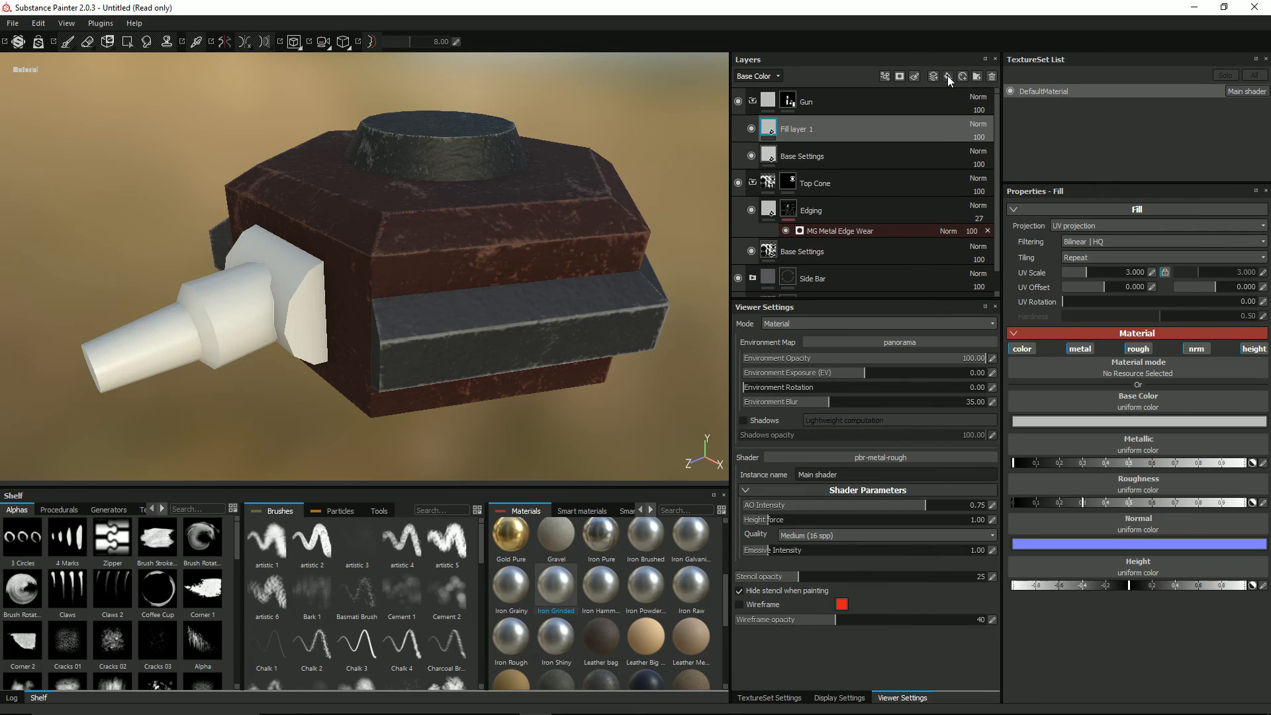
double_click(805, 130)
type("Dirt")
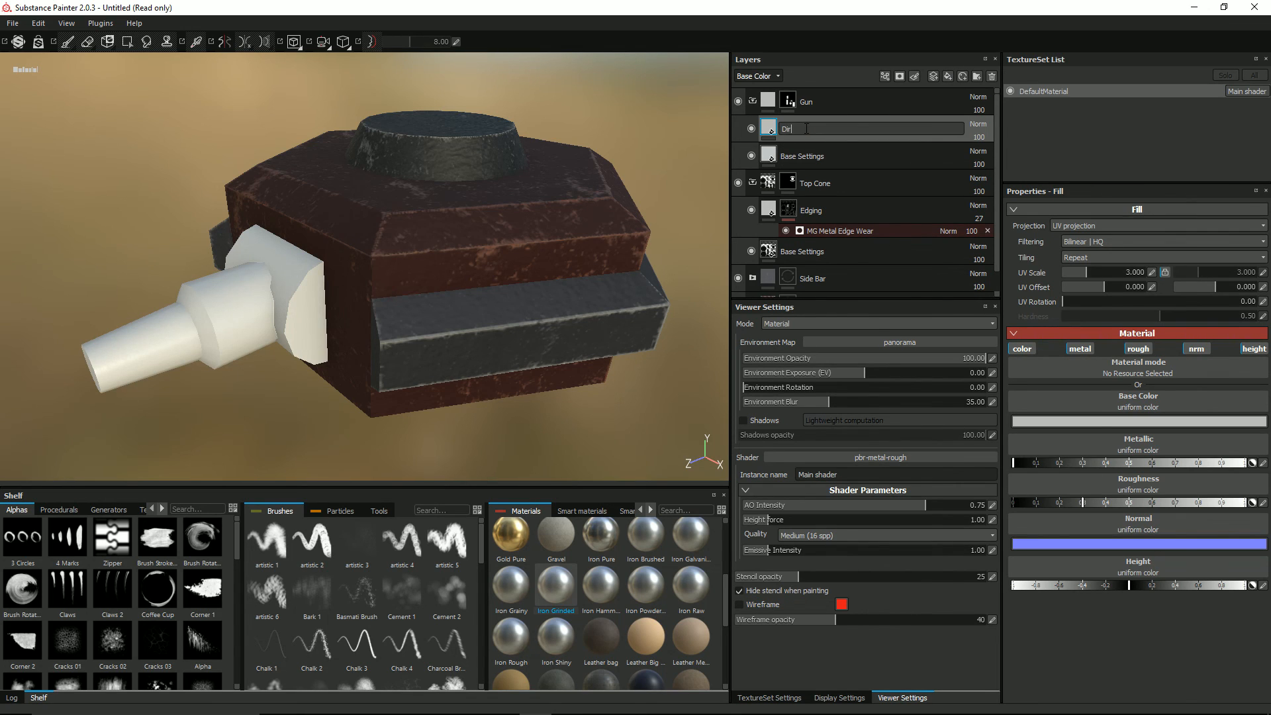
key("Return")
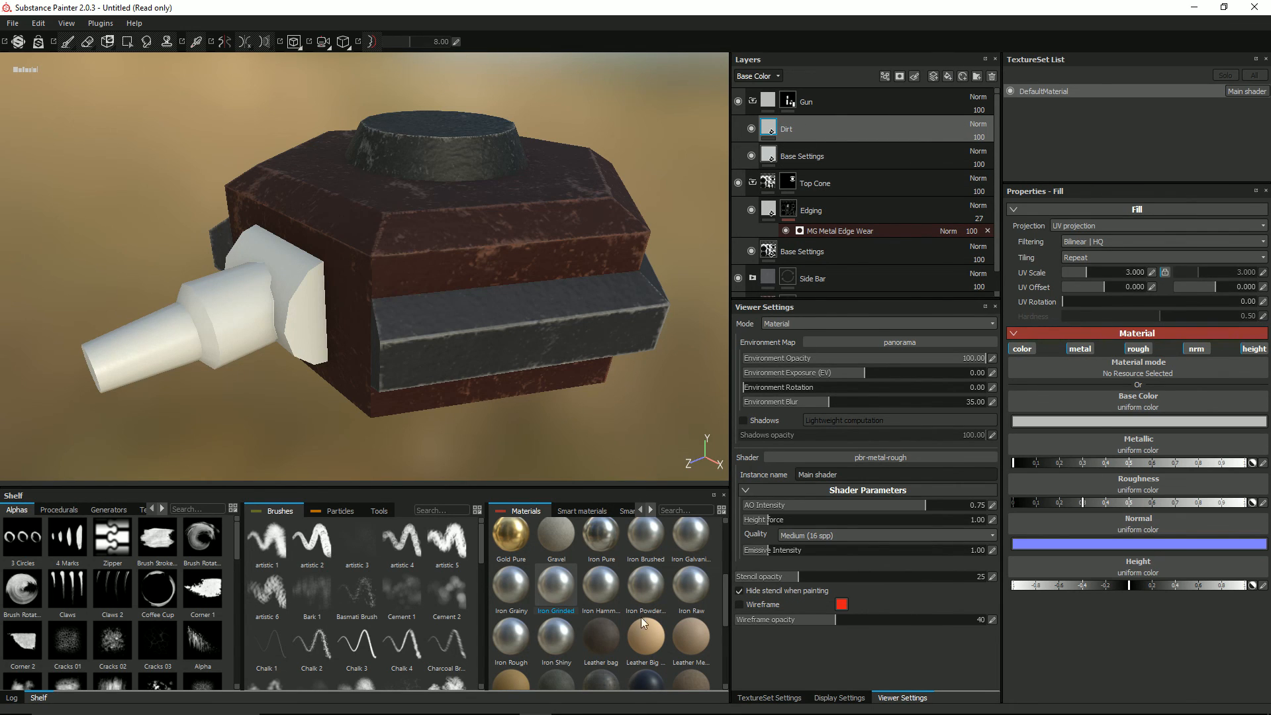
left_click(646, 679)
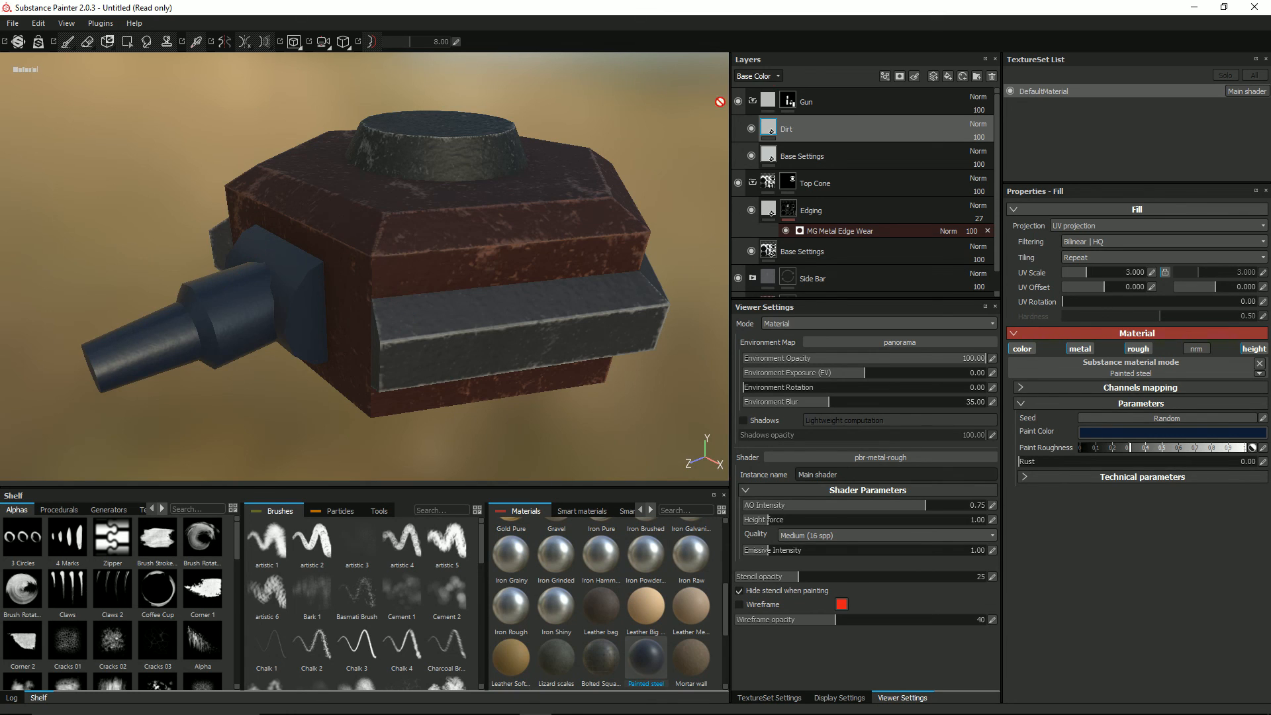
Step: Add a black mask with an MG Dirt generator to the Dirt layer
right_click(770, 124)
left_click(797, 142)
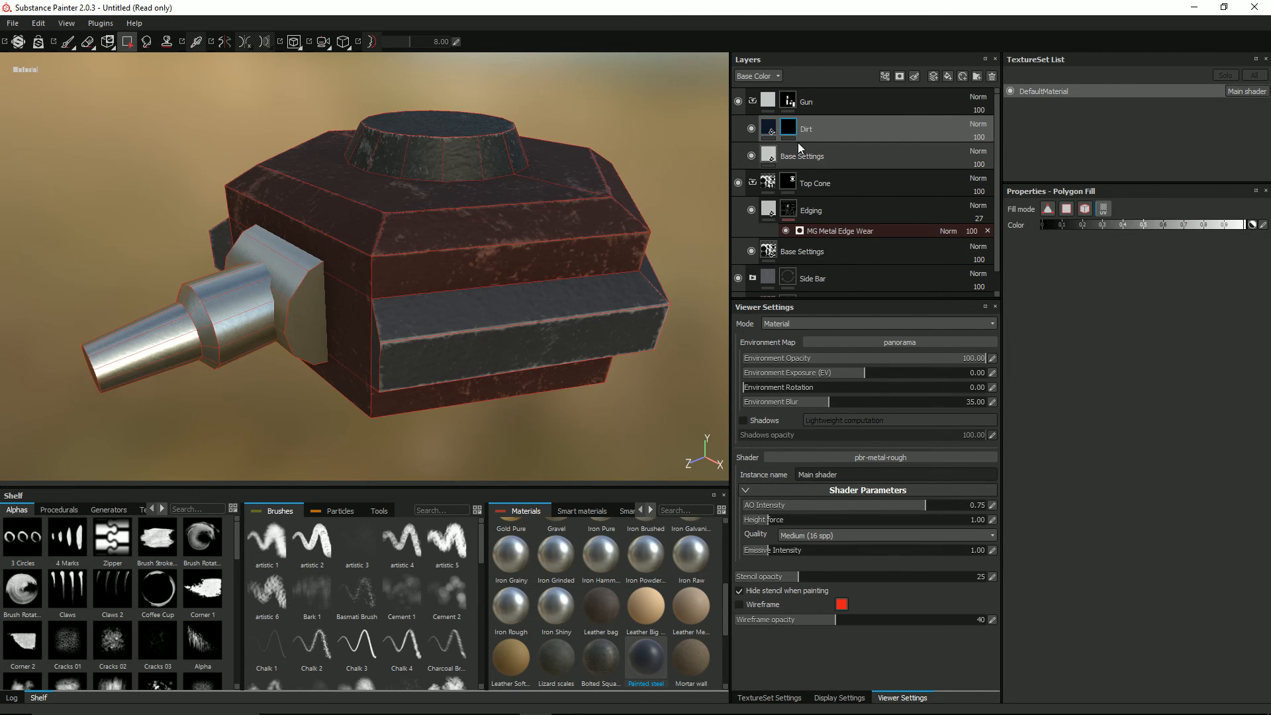
right_click(788, 126)
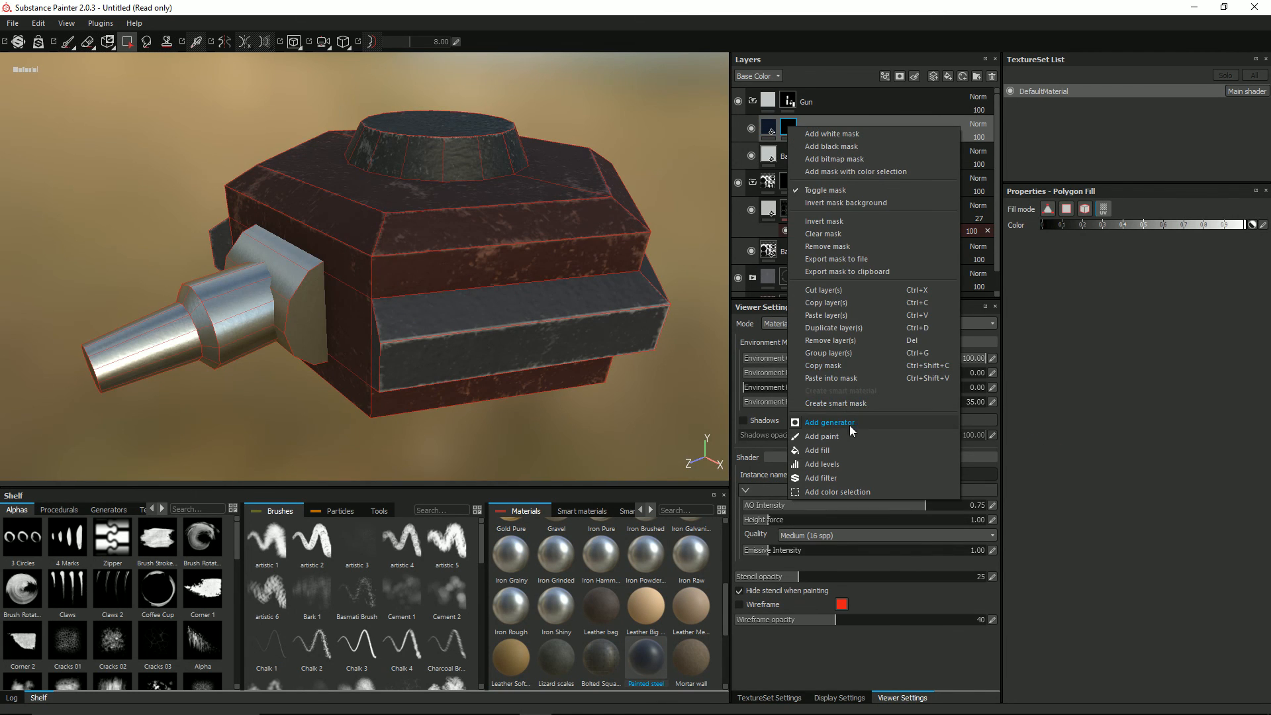
left_click(830, 423)
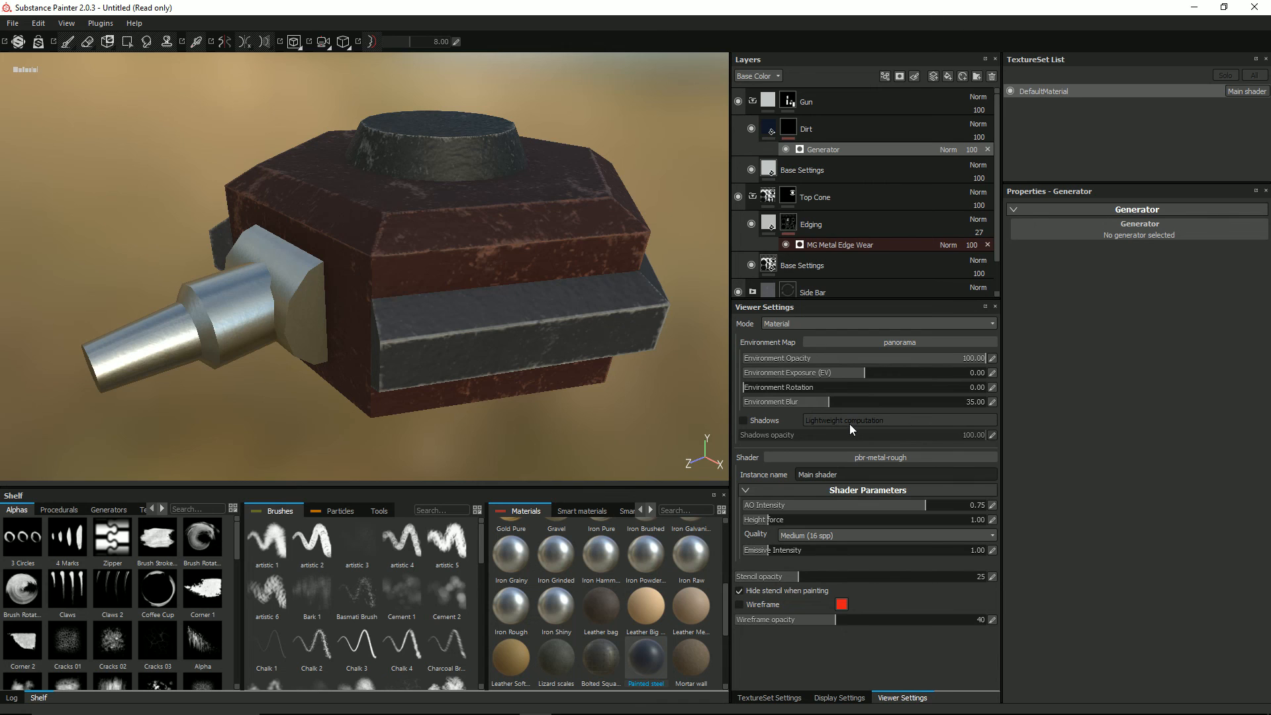
left_click(1100, 245)
left_click(1150, 245)
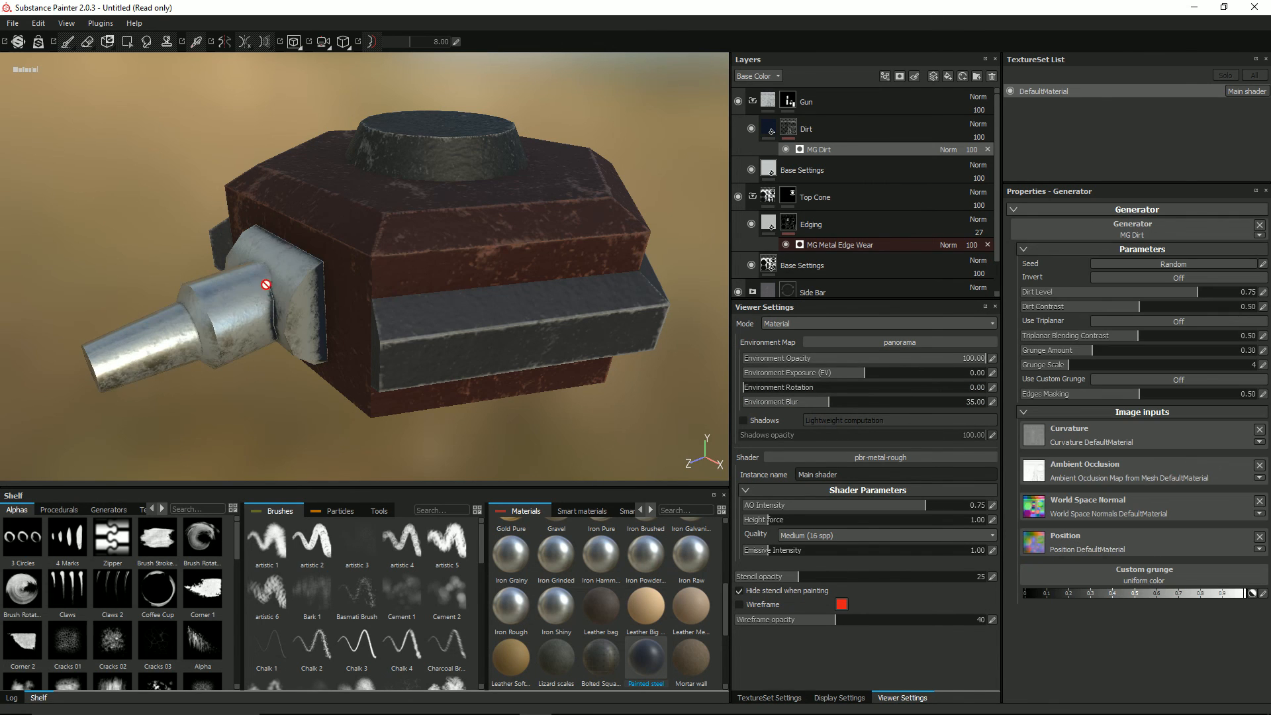
Step: Inspect the dirt on the gun and set the MG Dirt generator's Grunge Amount to 0.45
mouse_move(263, 269)
left_mouse_down("alt")
mouse_move(268, 222)
mouse_move(275, 250)
mouse_move(255, 286)
mouse_move(260, 244)
mouse_move(262, 273)
left_mouse_up("alt")
scroll(298, 304, "up", 3)
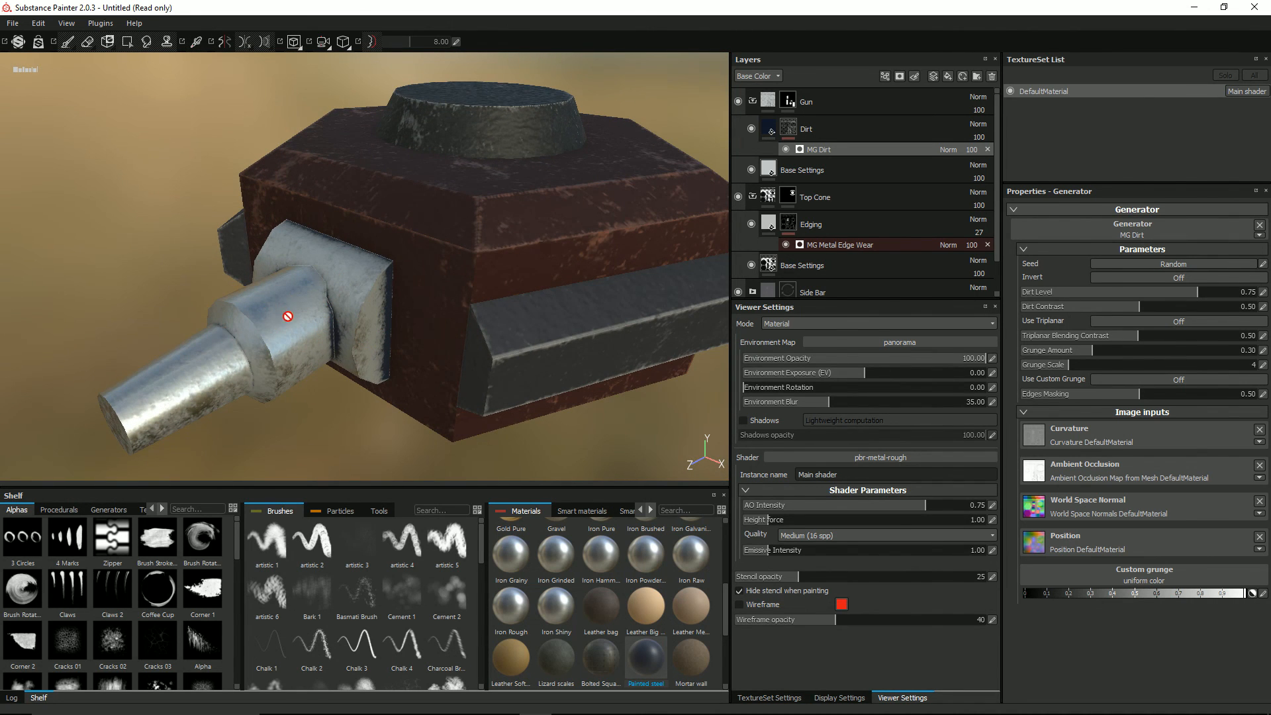
scroll(297, 317, "down", 3)
left_click_drag(326, 317, 540, 271, "alt")
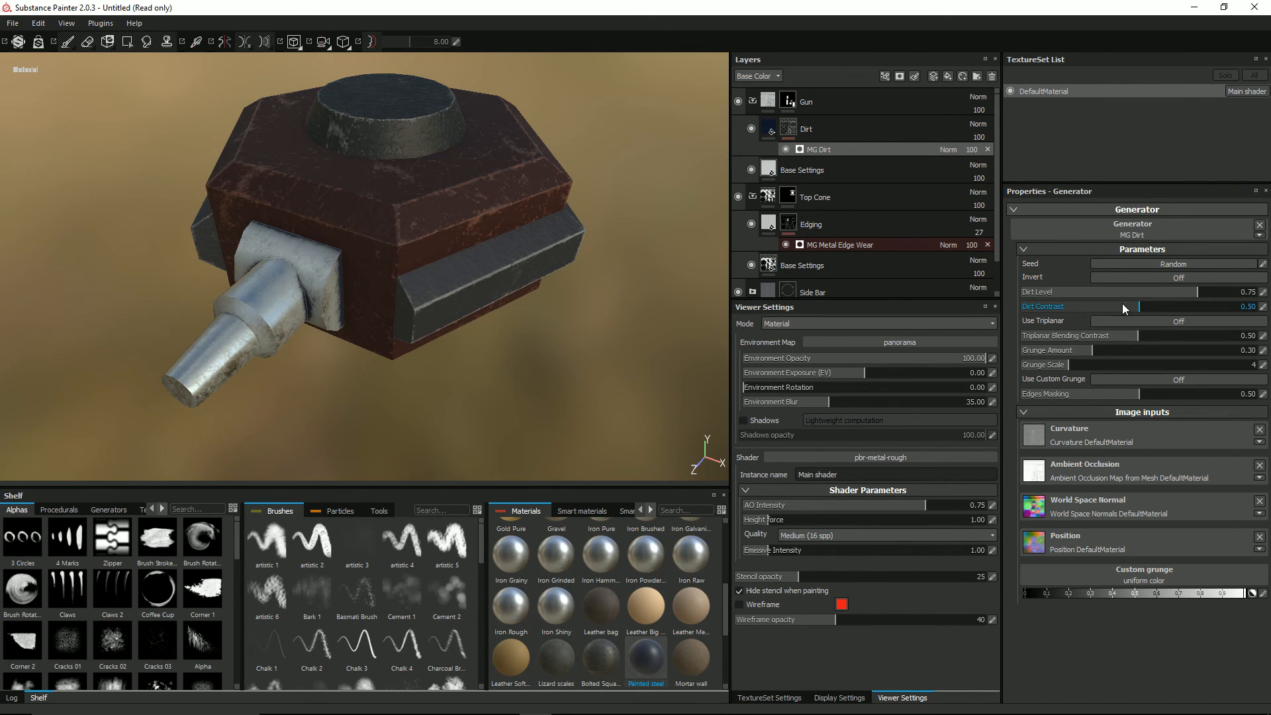
left_click_drag(1094, 349, 1127, 349)
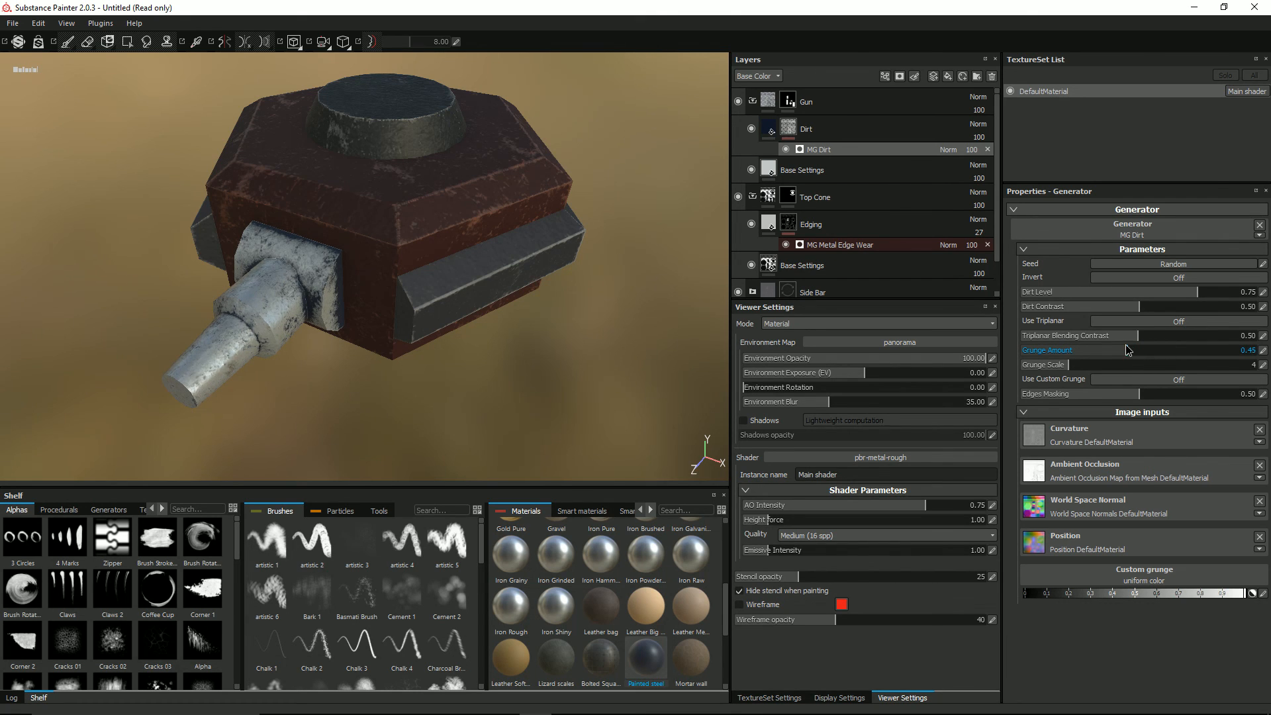
Step: Restore the default panel layout, enlarge the Shelf, and widen the layer and settings panels
left_click(769, 130)
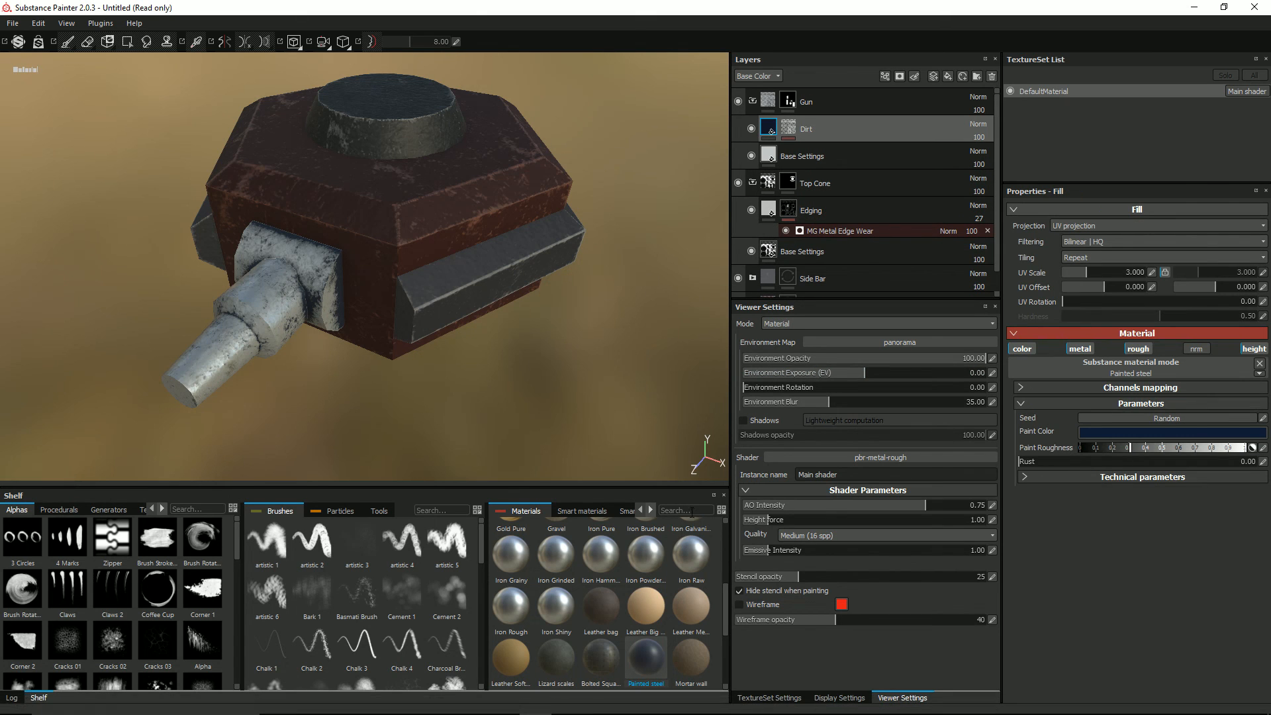
mouse_move(685, 496)
left_mouse_down()
mouse_move(676, 513)
mouse_move(69, 523)
mouse_move(94, 522)
left_mouse_up()
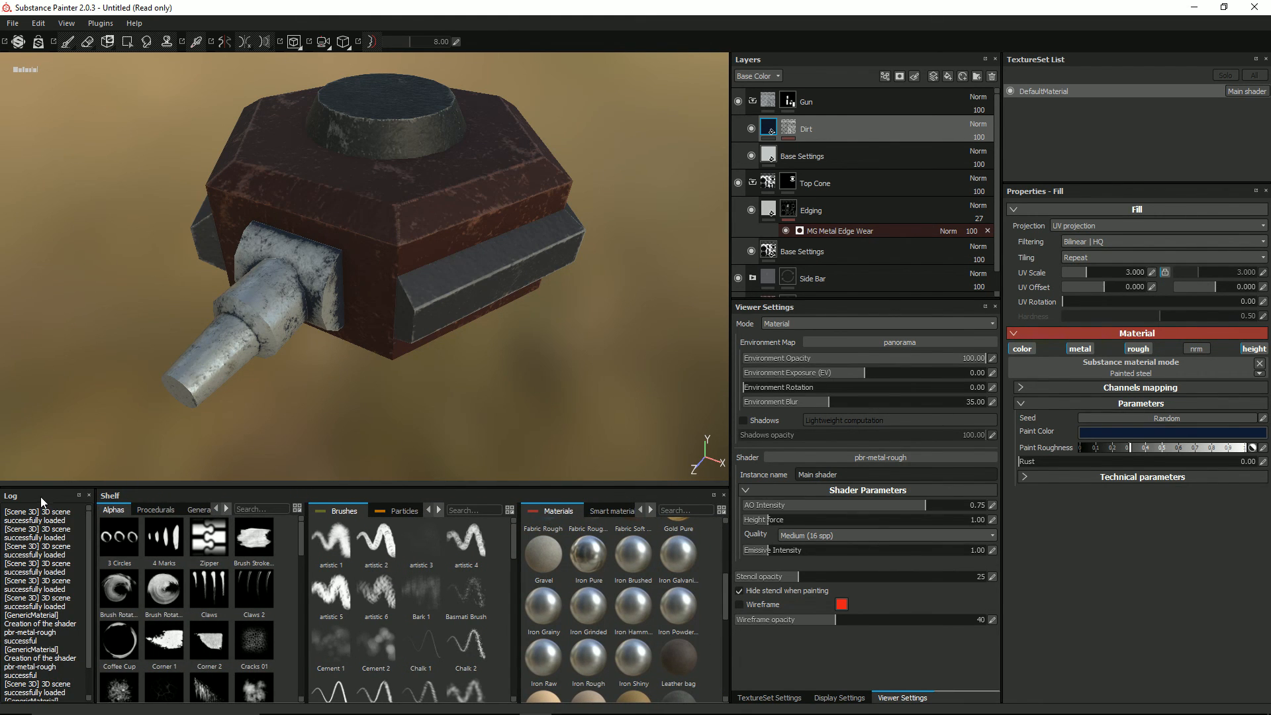
left_click(66, 25)
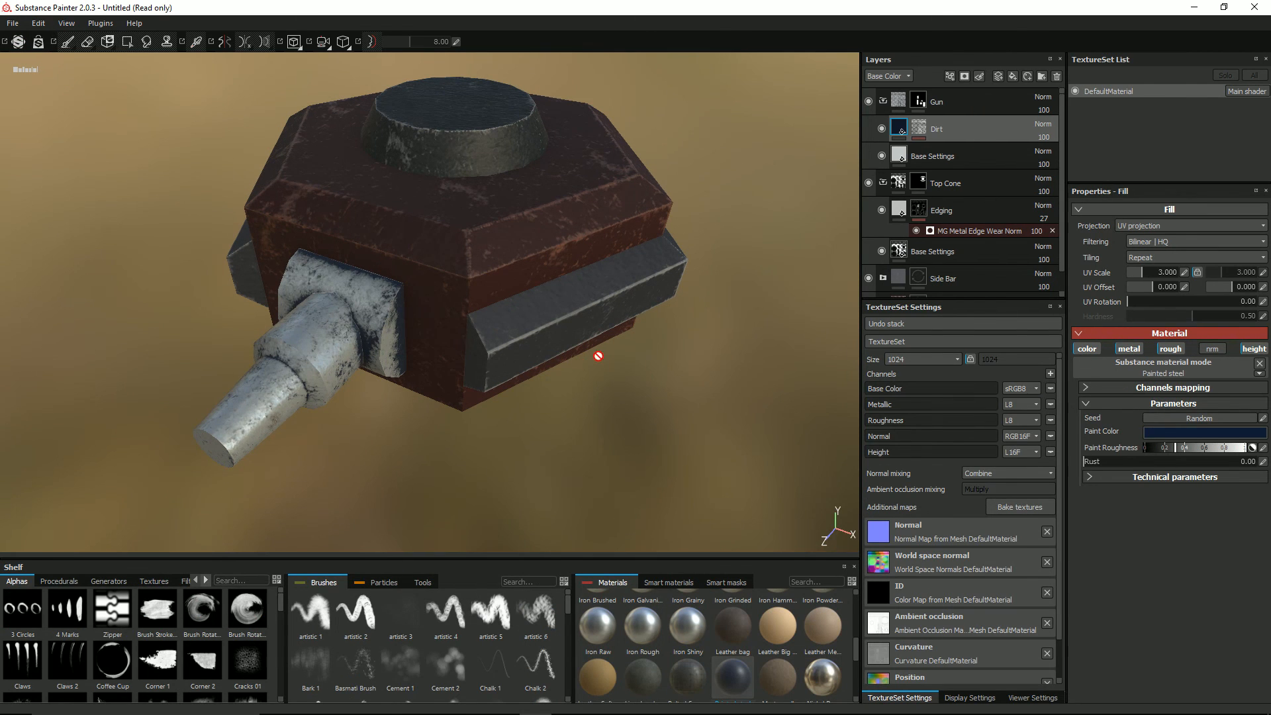
left_click_drag(488, 558, 503, 450)
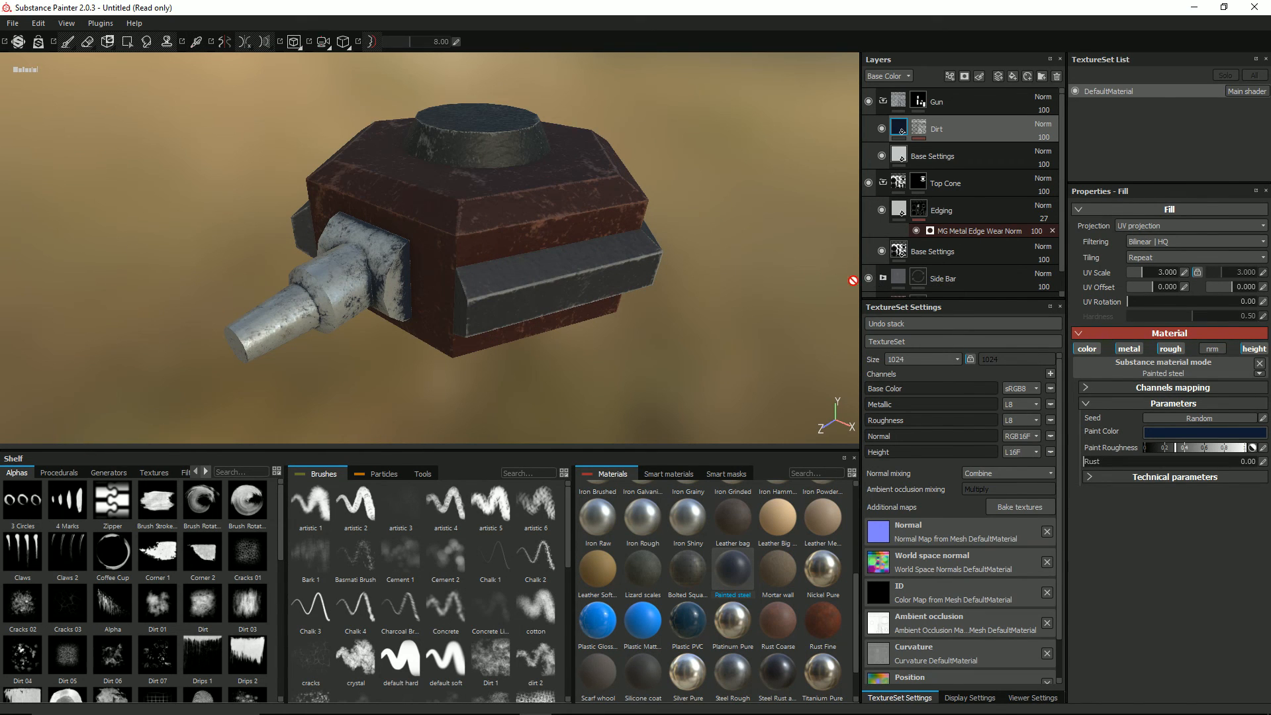
left_click_drag(862, 281, 787, 283)
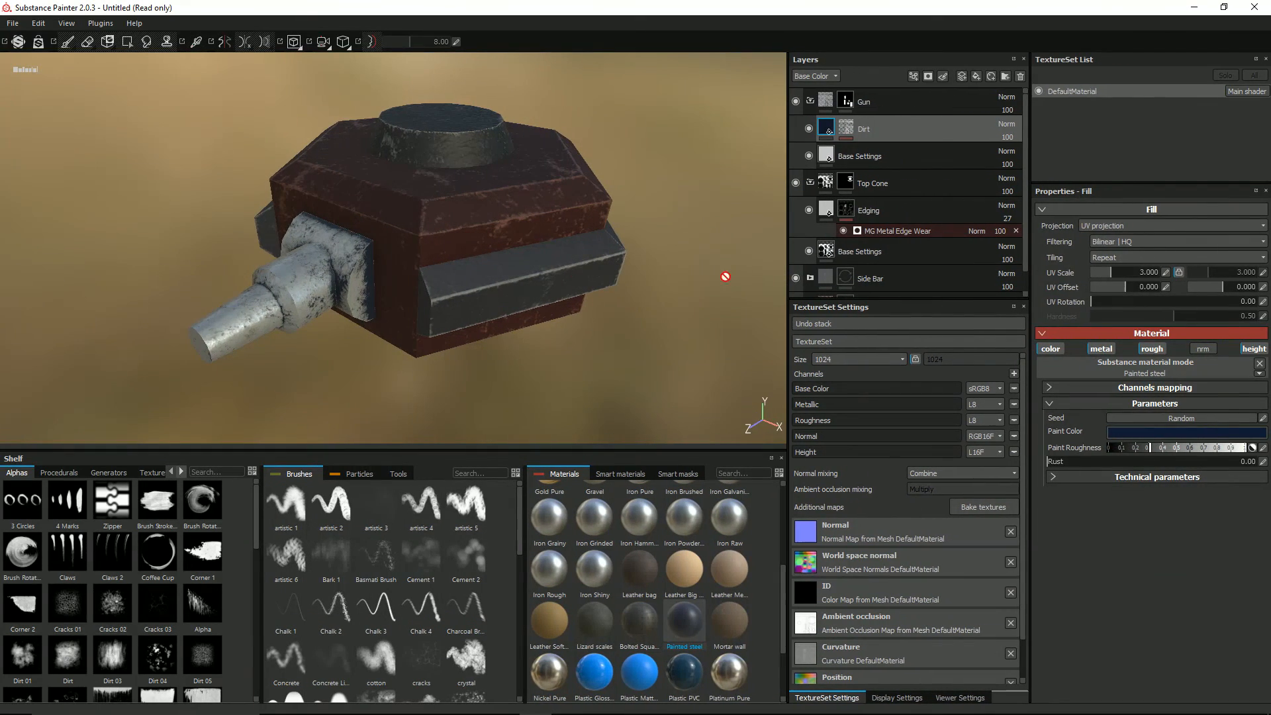
Step: Search the materials for gold and apply Gold Pure to the Gun folder's Dirt layer
left_click_drag(591, 269, 584, 293, "alt")
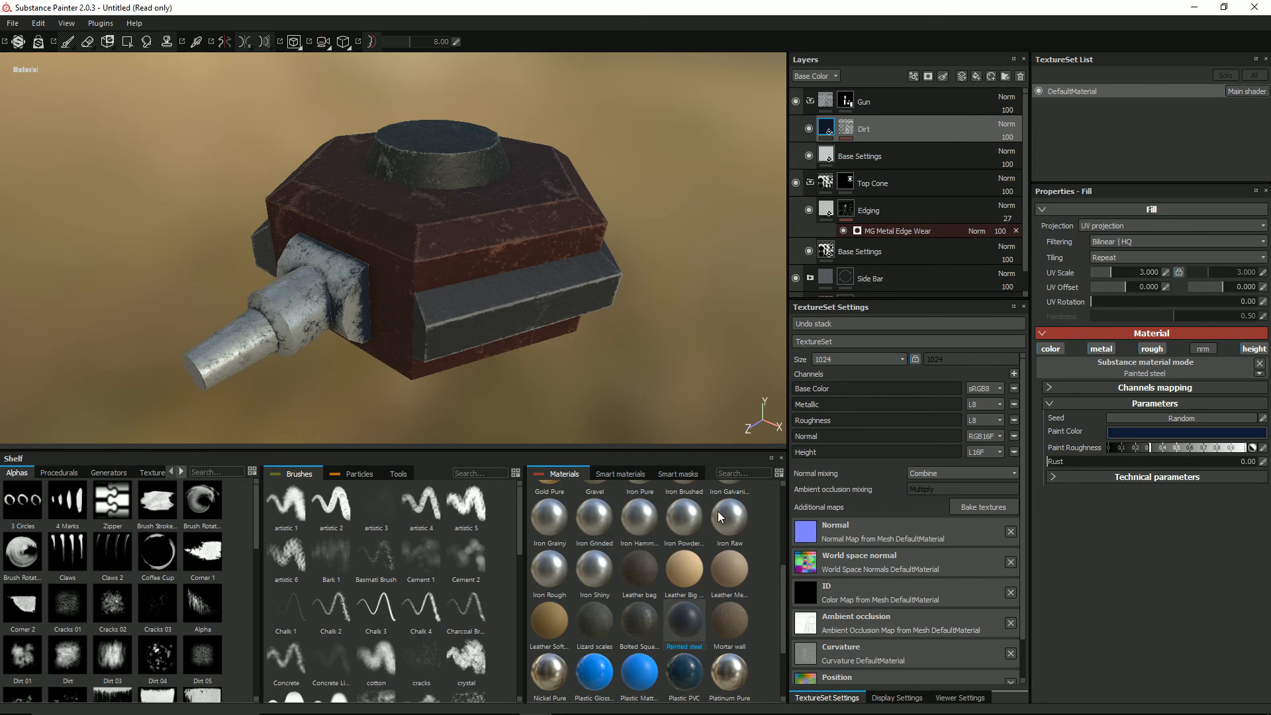
left_click(736, 467)
type("gold")
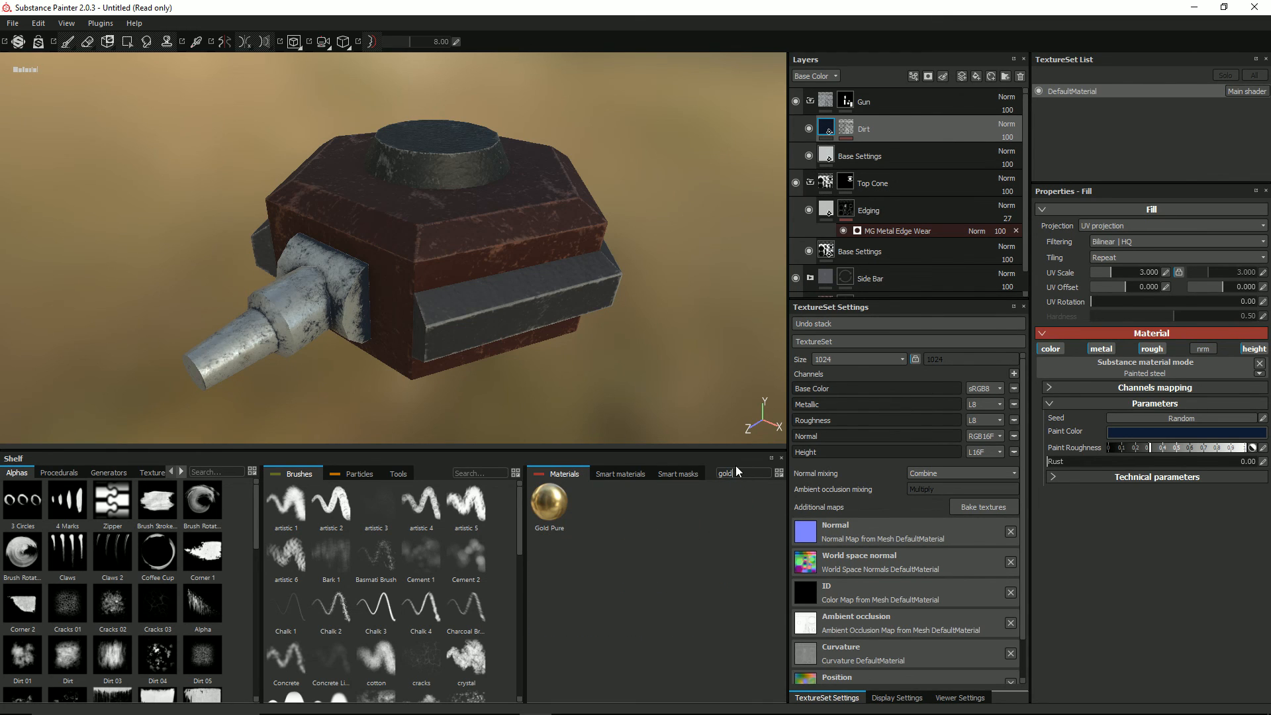
left_click(549, 498)
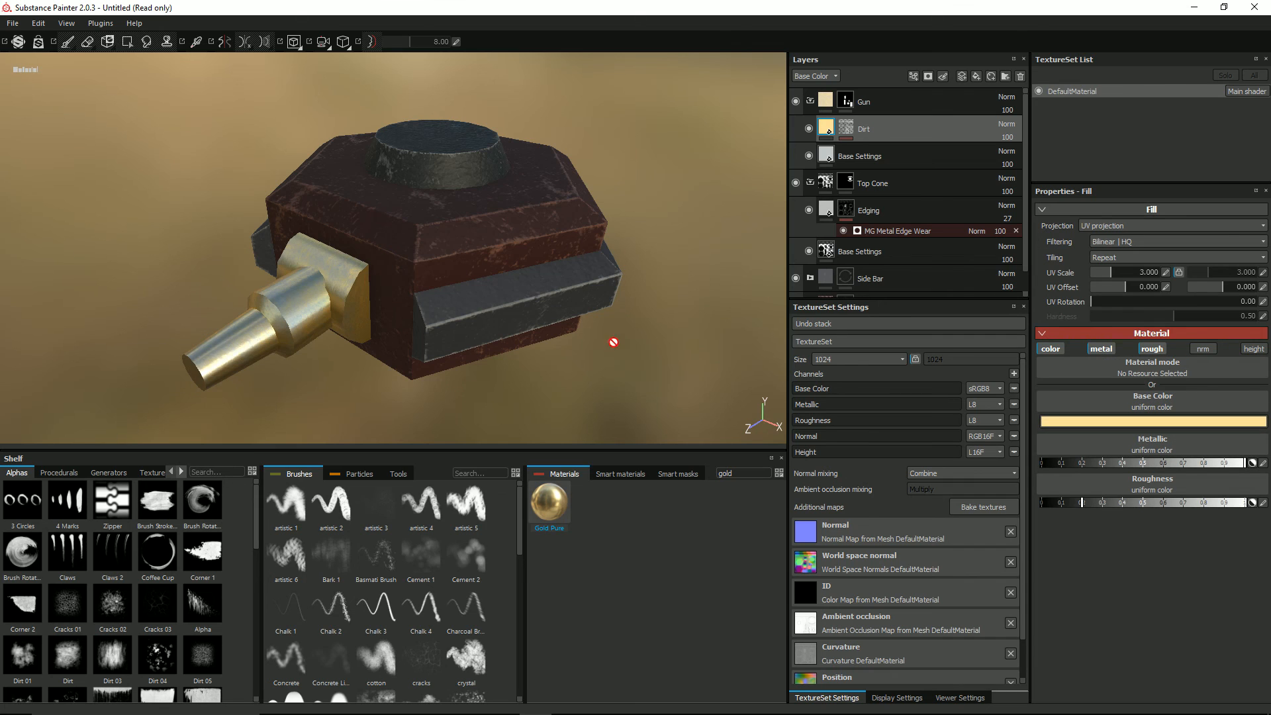
Step: Set the MG Dirt generator's Dirt Level to 0.33 and raise its Grunge Amount nearly to the maximum
left_click(845, 129)
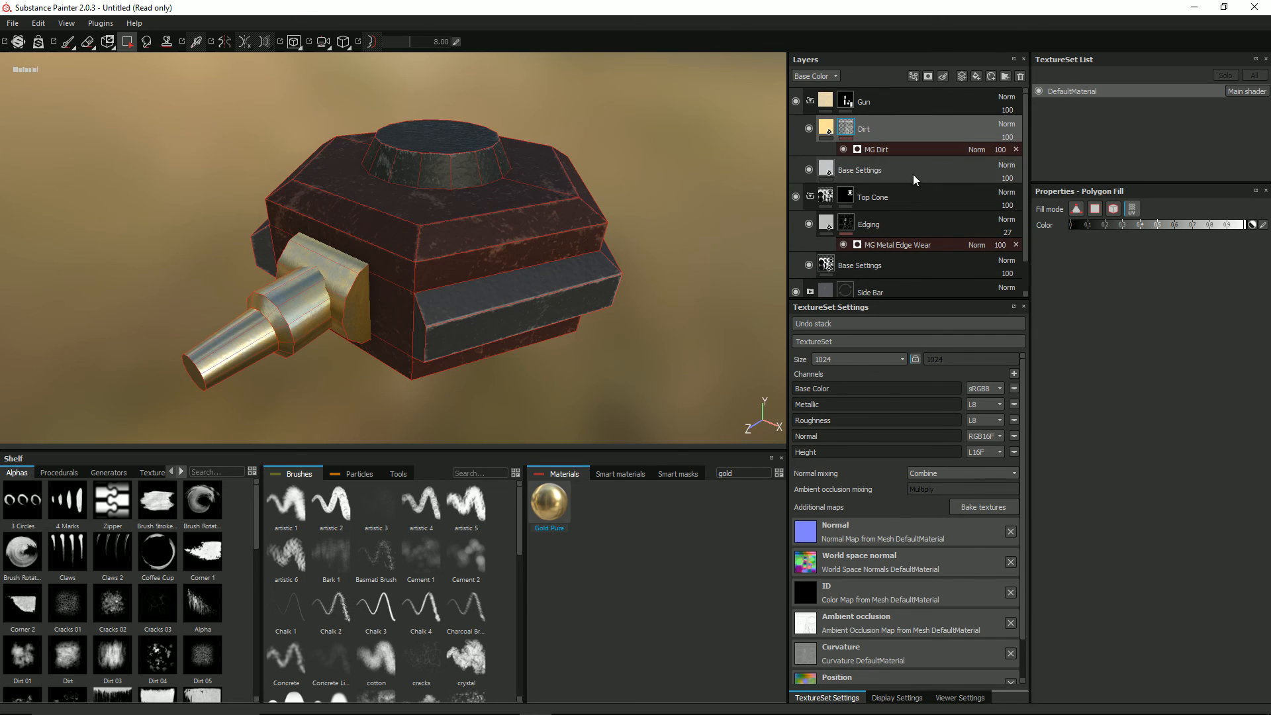
left_click(940, 150)
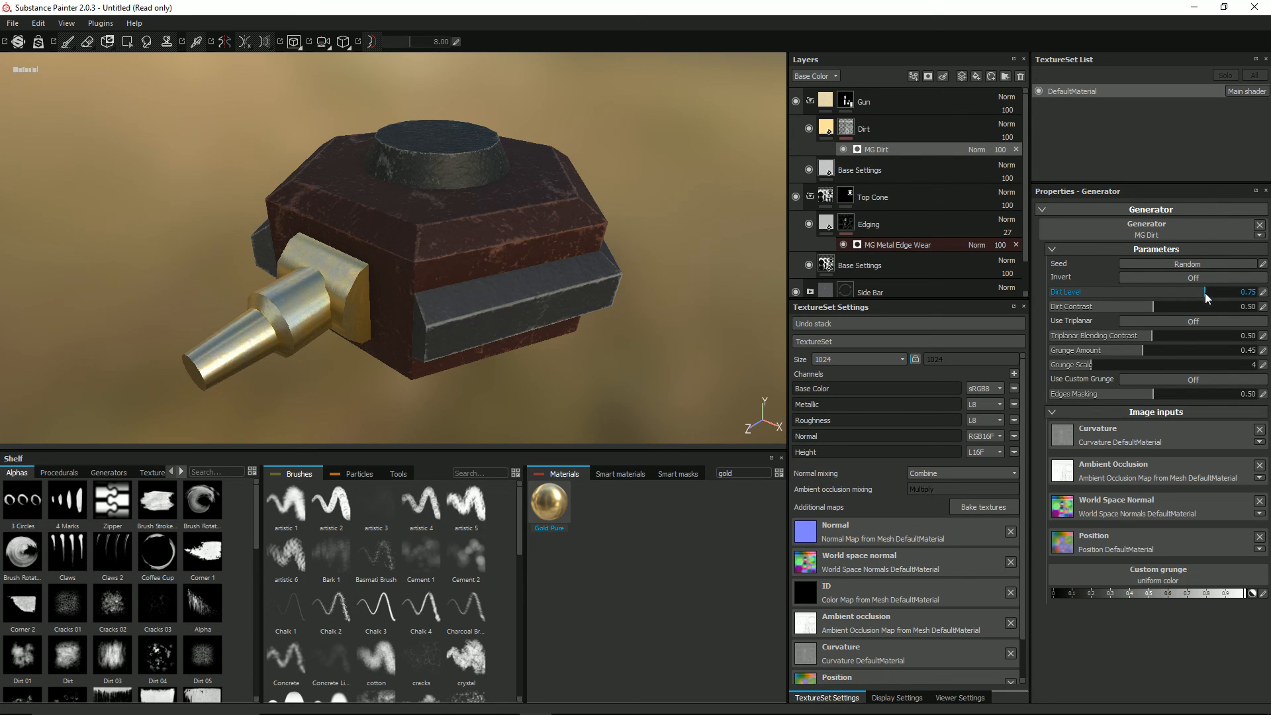
left_click_drag(1205, 292, 1118, 303)
left_click_drag(1141, 350, 1256, 345)
left_click_drag(415, 320, 355, 318, "alt")
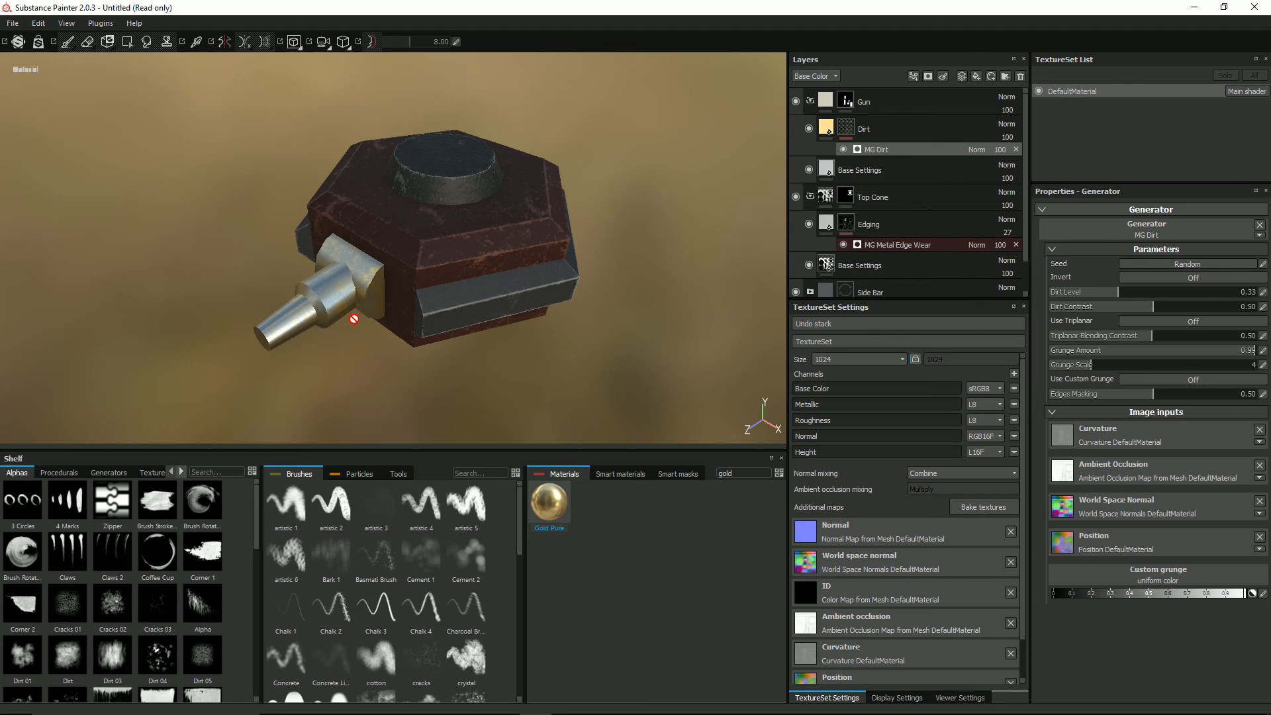
Step: Rename the gold-coloured Dirt layer as Gold and add a new fill layer named Dirt above it
double_click(864, 129)
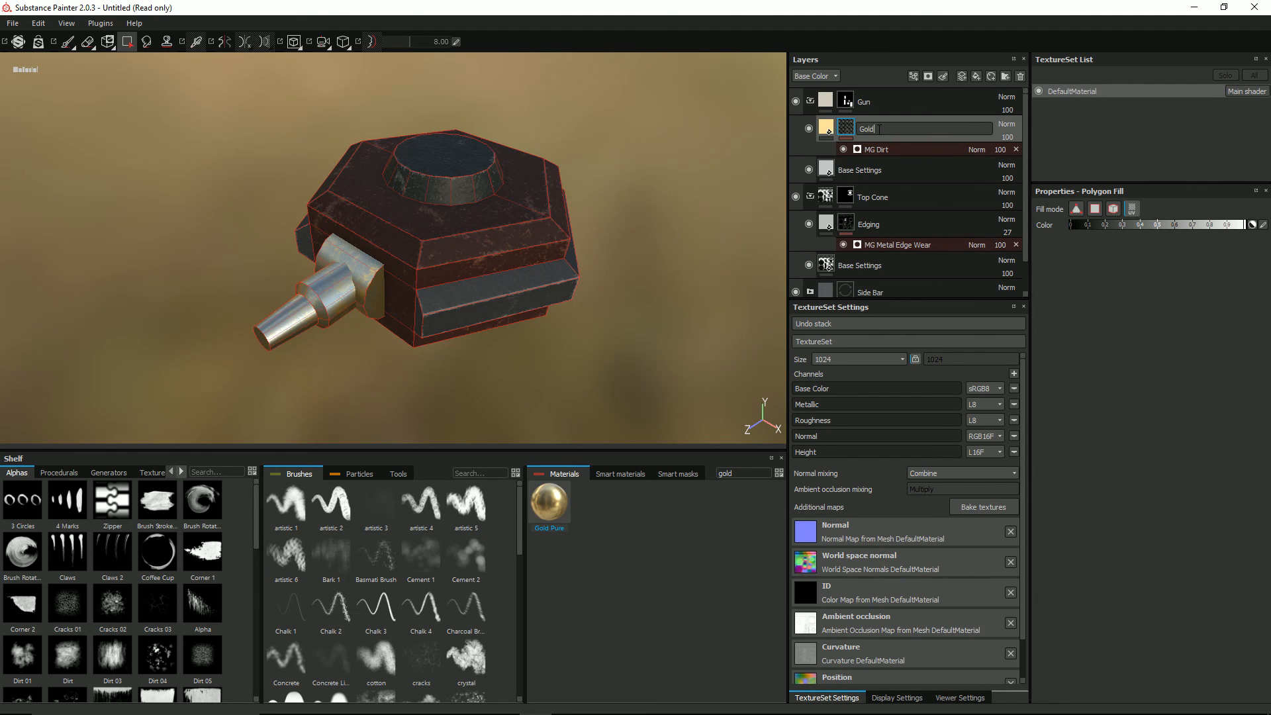
key("Return")
left_click(976, 76)
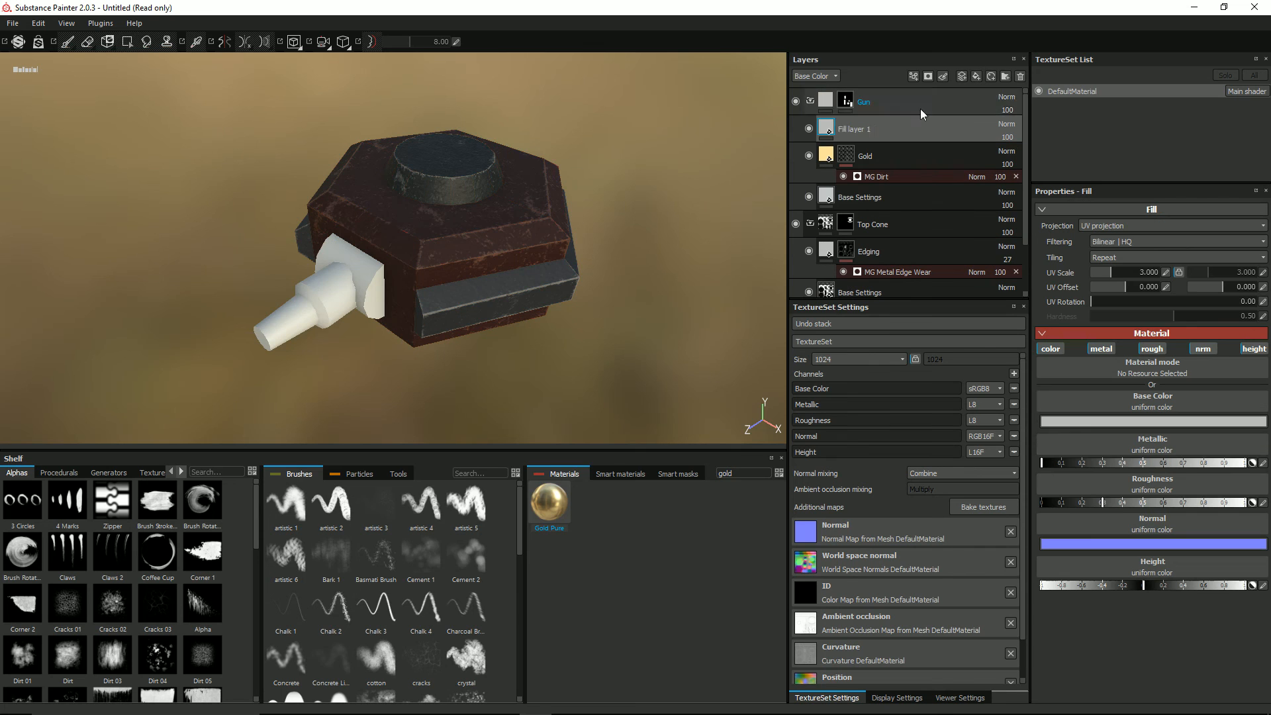
double_click(866, 129)
type("Dirt")
key("Return")
Step: Set the new Dirt layer's blend mode to Linear dodge (Add) and give the layer a black mask
left_click(1014, 124)
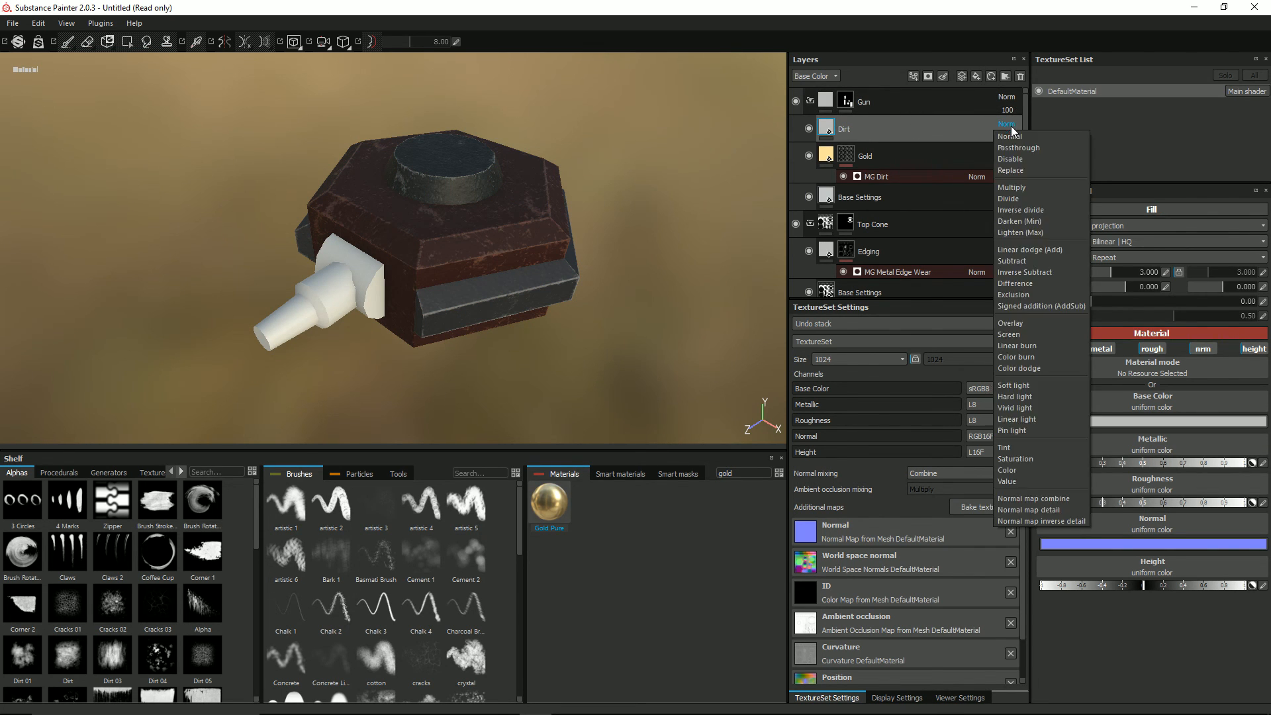
left_click(1049, 249)
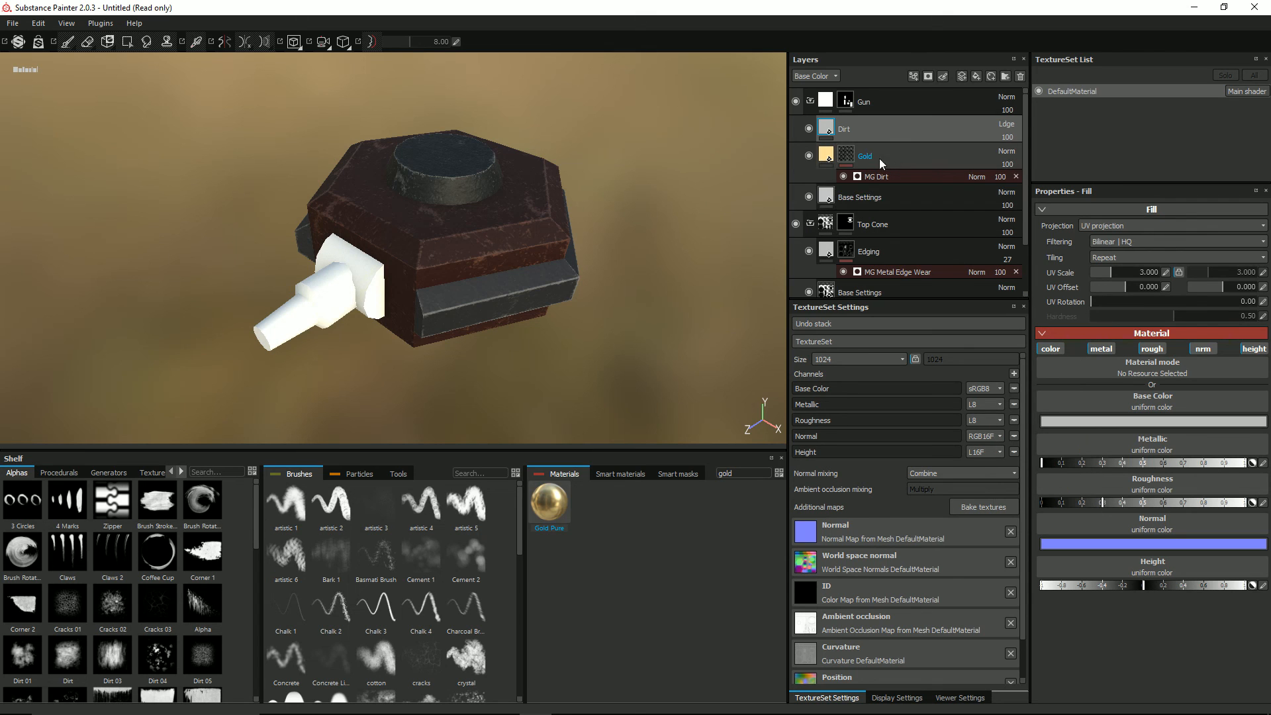
right_click(829, 129)
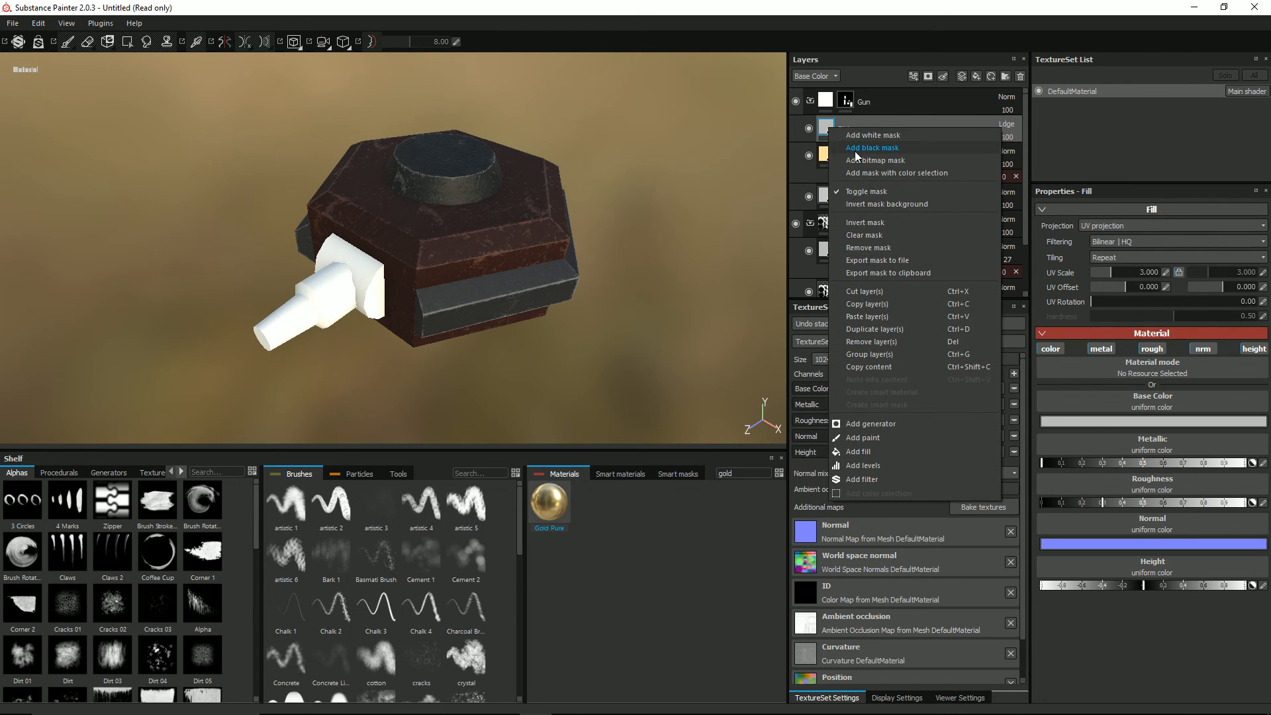
left_click(855, 149)
Step: Clear the material search and apply Painted steel to the Gun folder's new Dirt fill layer
left_click(829, 129)
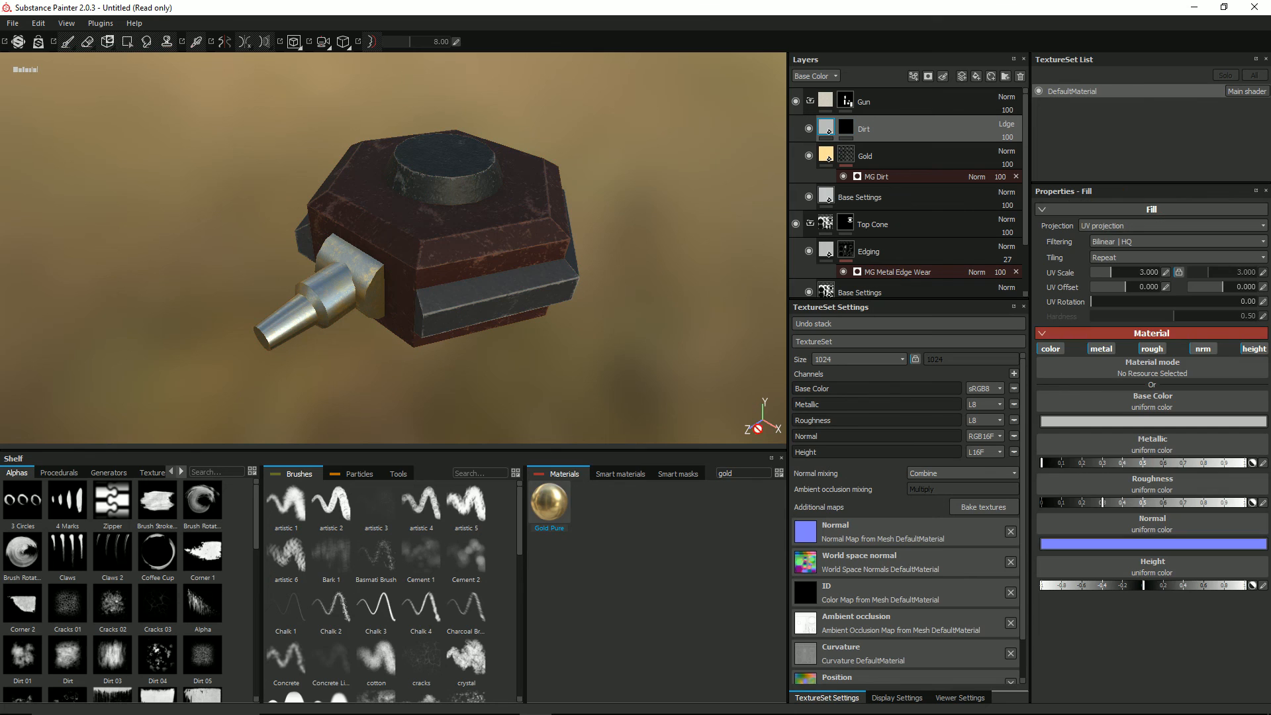
key("BackSpace")
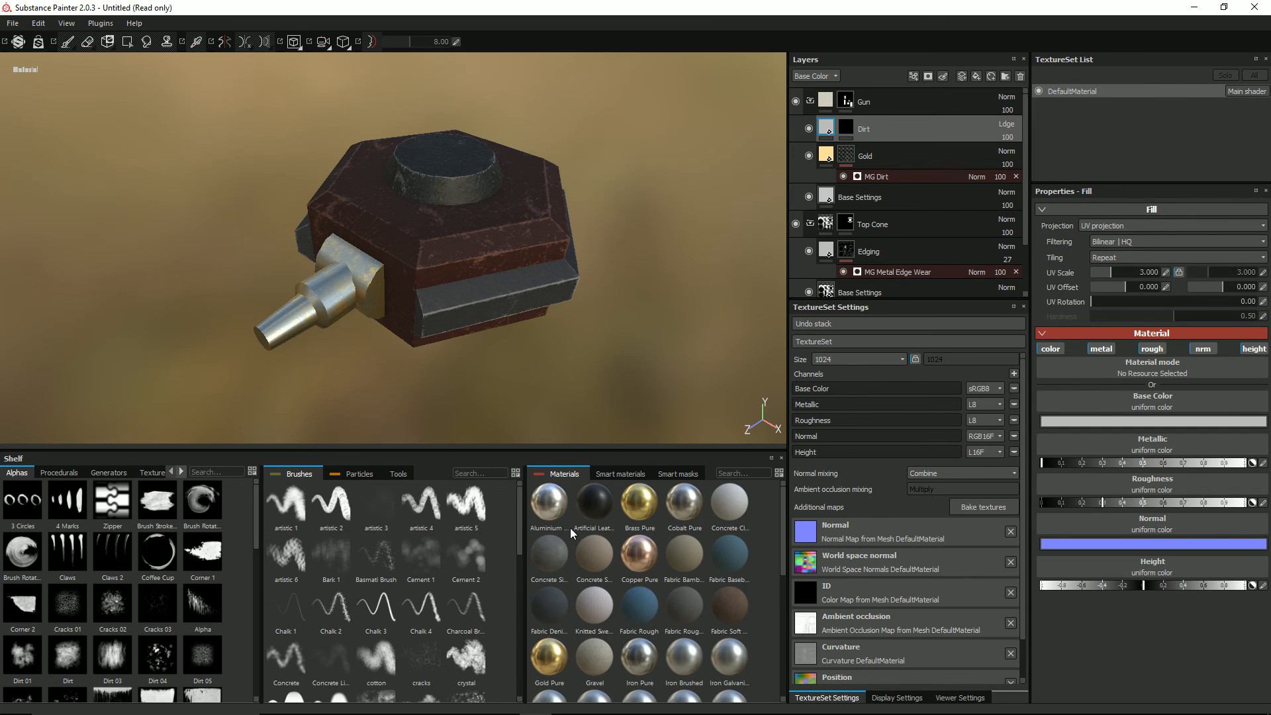
scroll(712, 535, "down", 3)
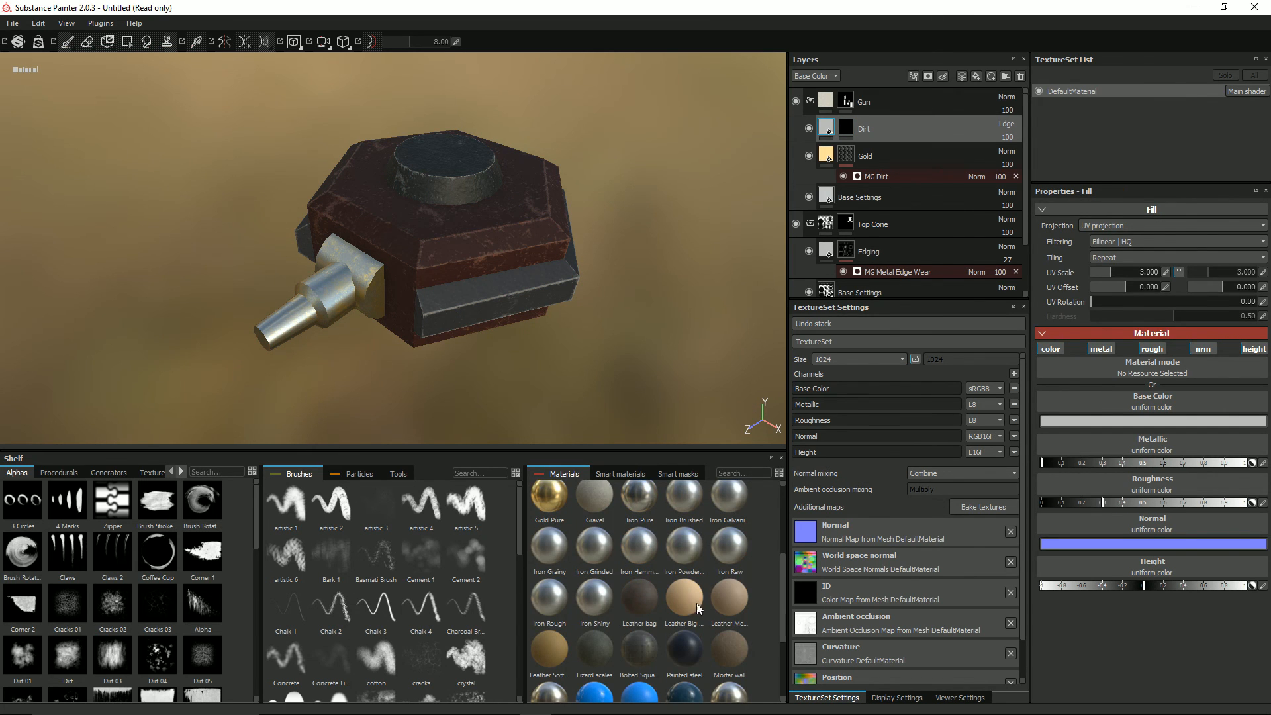
left_click(685, 653)
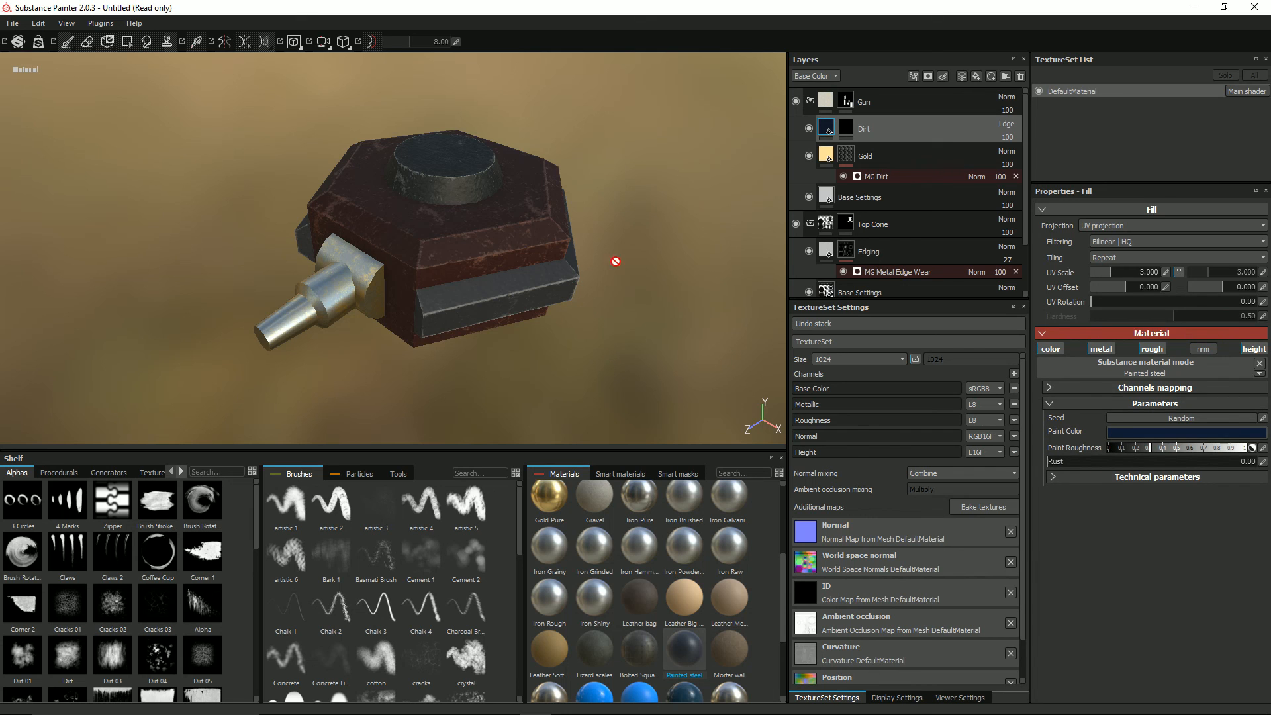
Step: Add an MG Dirt generator to the black mask of the new Dirt layer
right_click(830, 126)
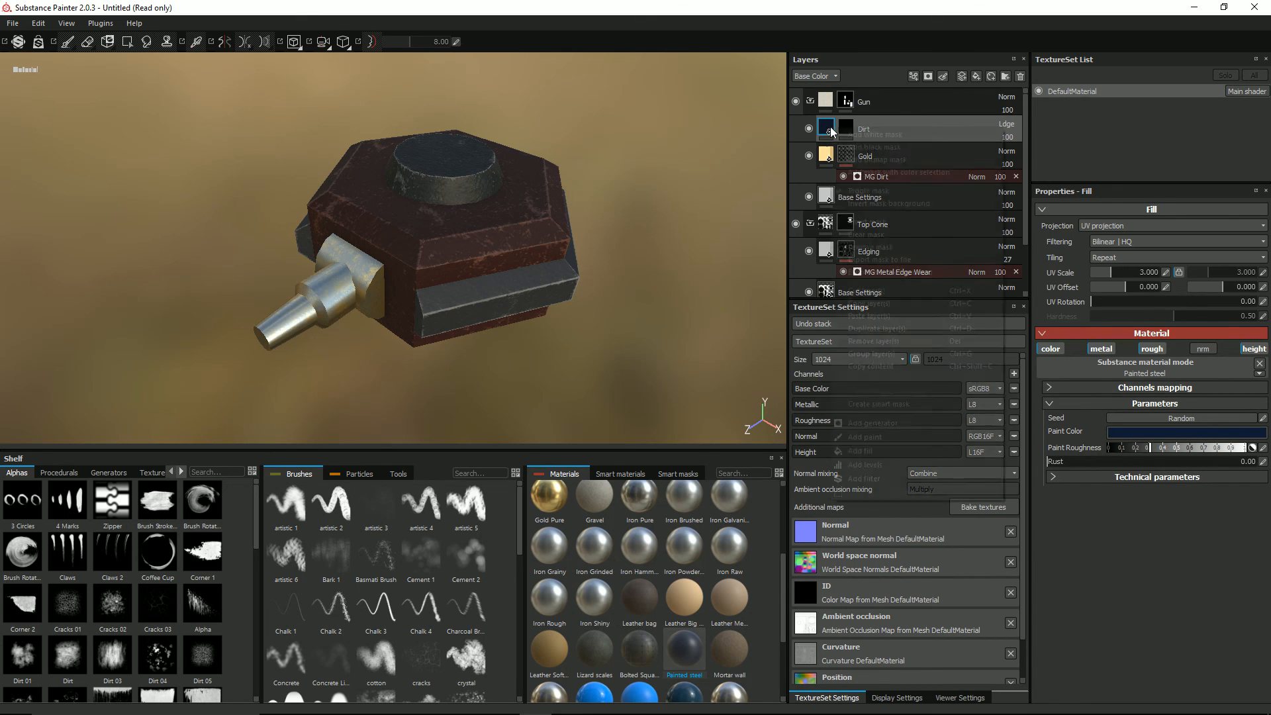
left_click(846, 122)
right_click(850, 130)
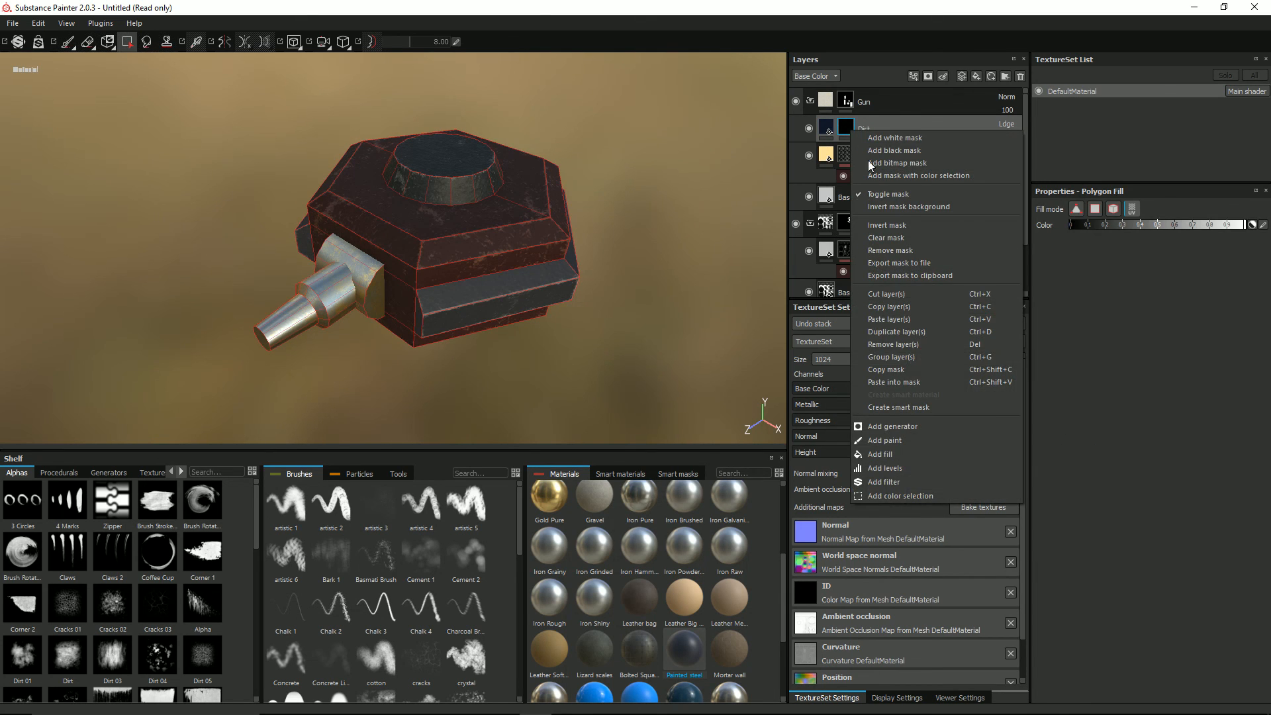
left_click(913, 427)
left_click(1097, 232)
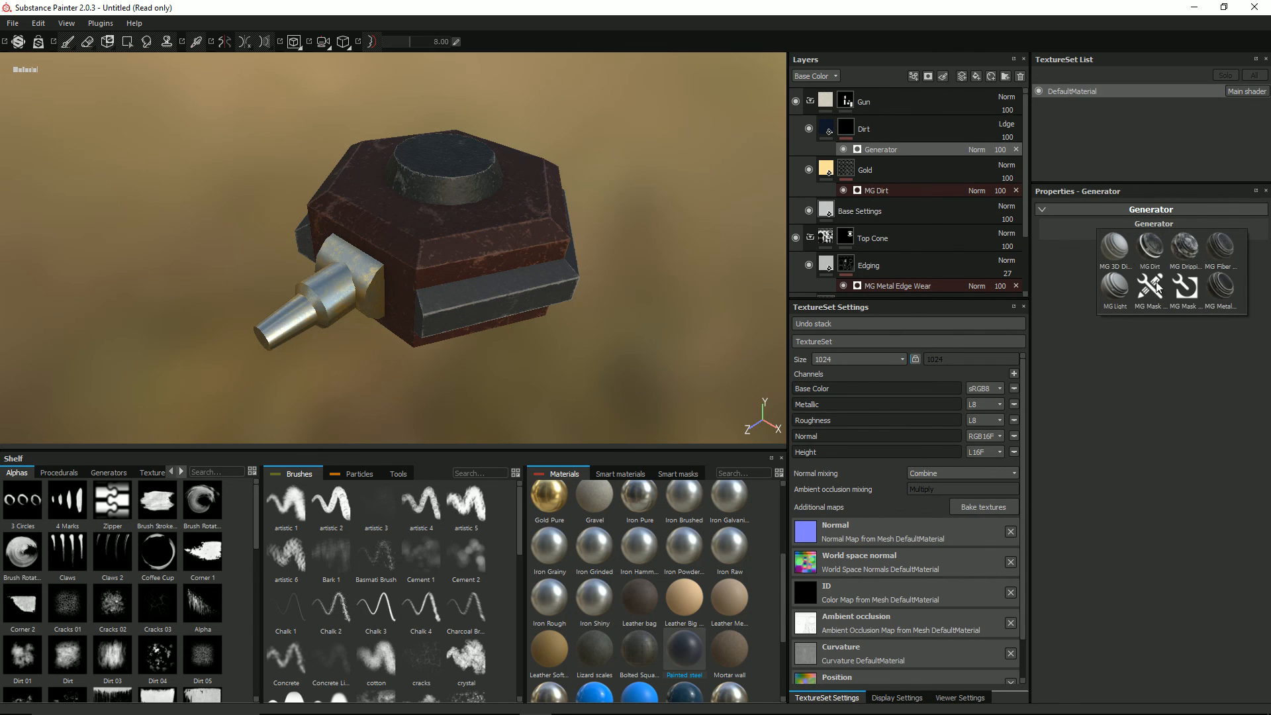
left_click(1148, 248)
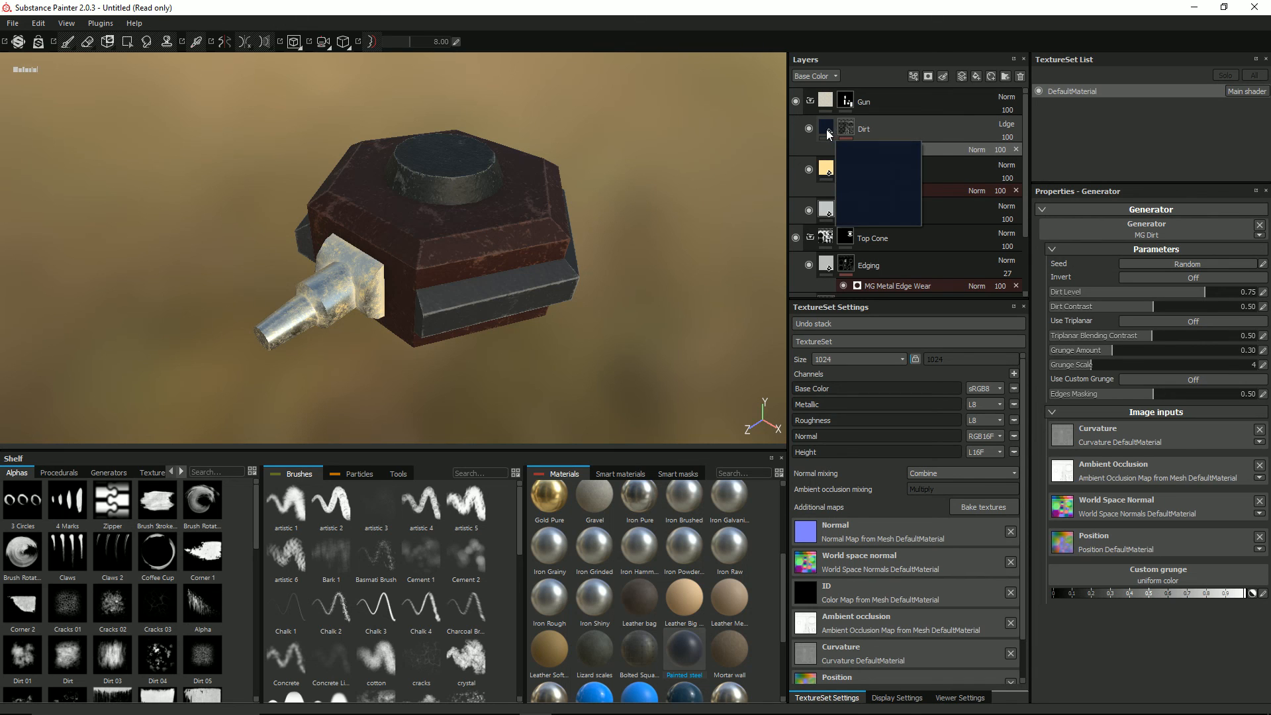
Step: Hide the Gold layer and switch the Dirt layer off and on to compare their effect on the gun
scroll(398, 305, "up", 3)
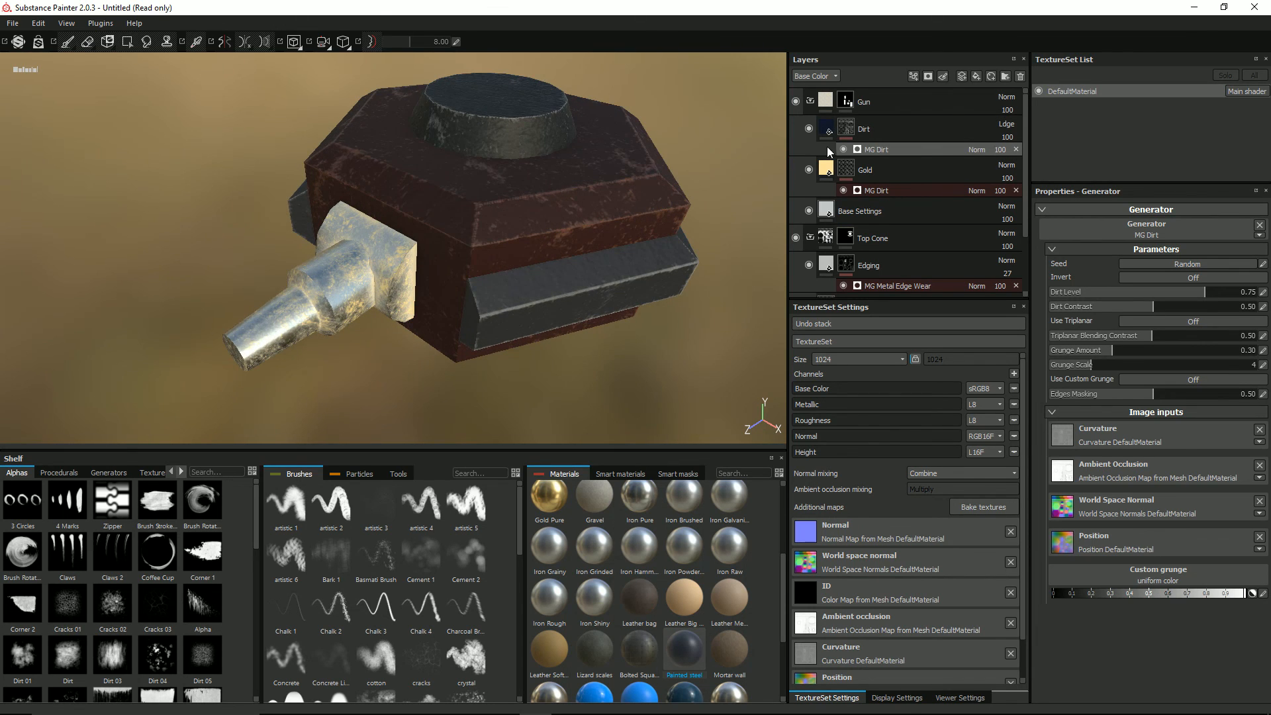
left_click(808, 129)
left_click(808, 129)
left_click(808, 130)
left_click(809, 170)
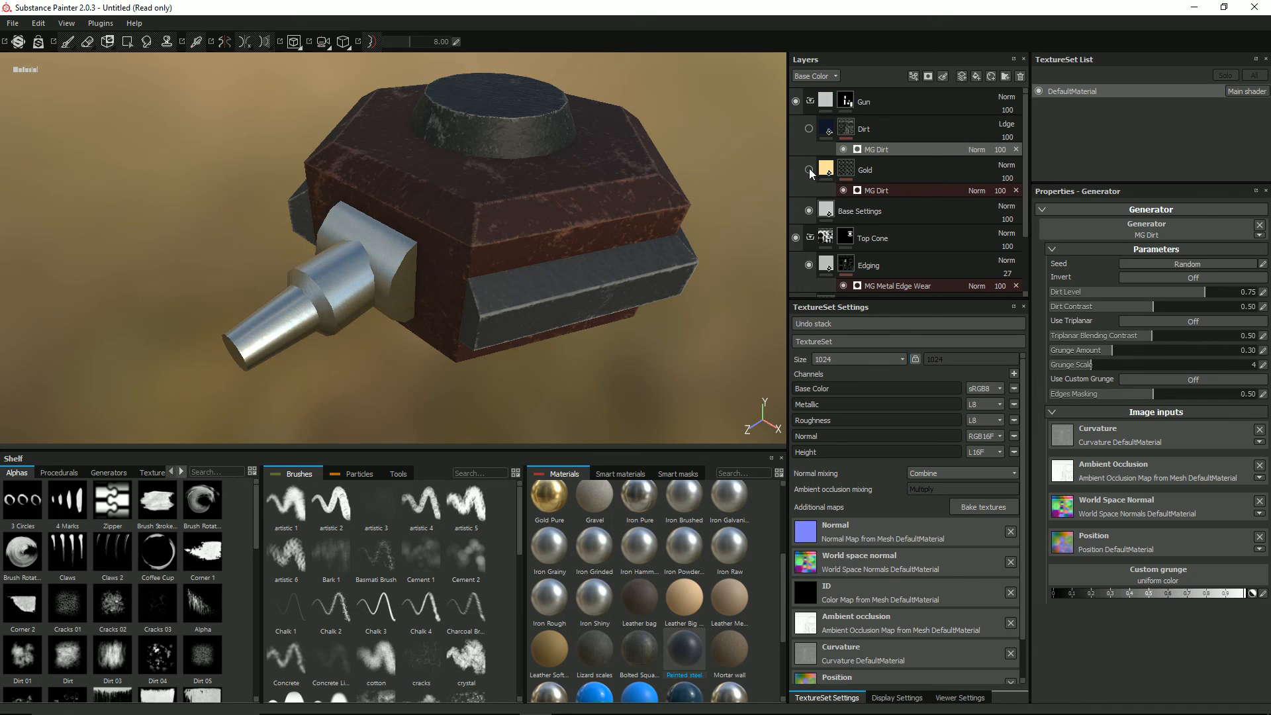
left_click(808, 129)
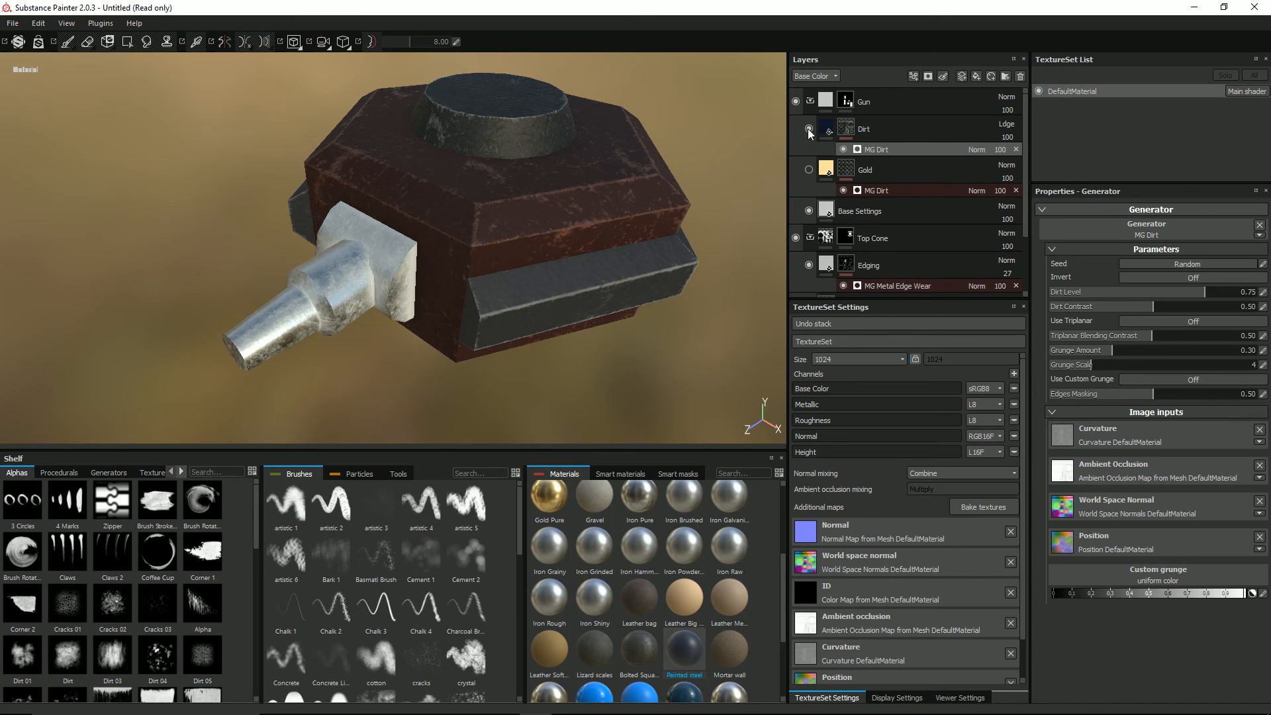
left_click(808, 129)
left_click(826, 131)
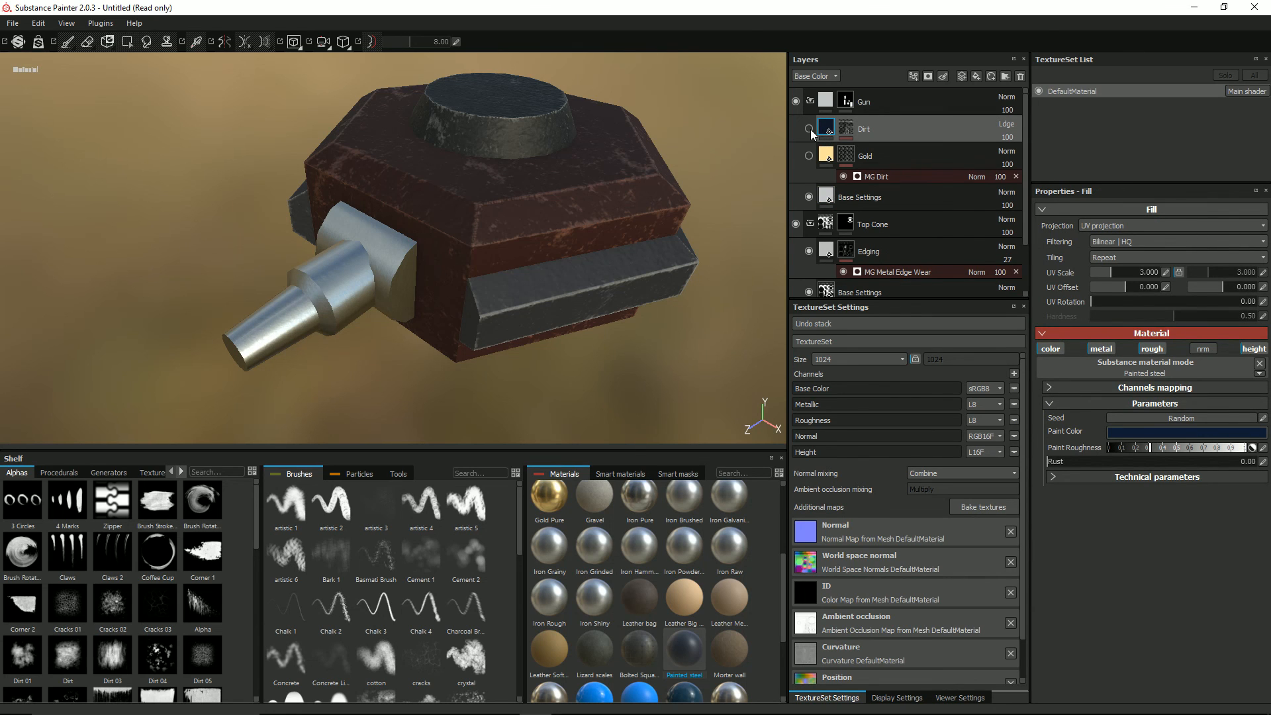
left_click(809, 129)
left_click(809, 129)
Step: Change the Dirt layer's blend mode to Multiply, show the layer, and inspect the gun
left_click(1006, 125)
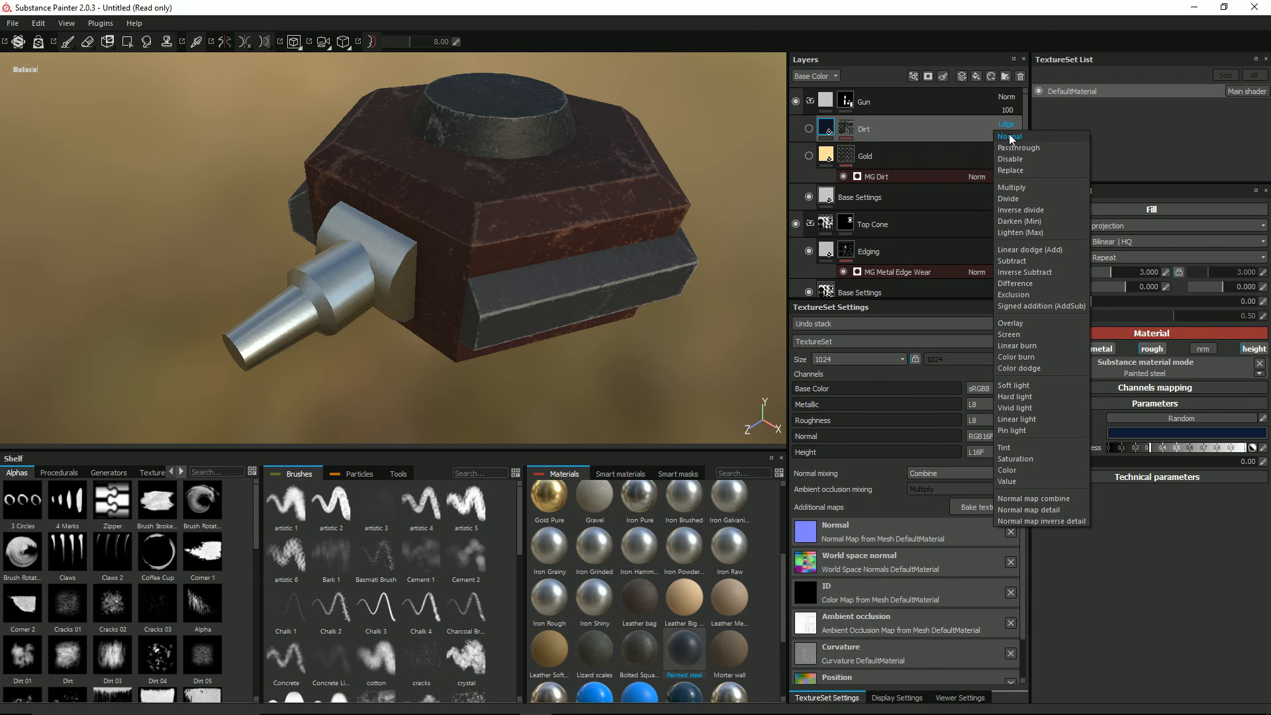
left_click(1013, 187)
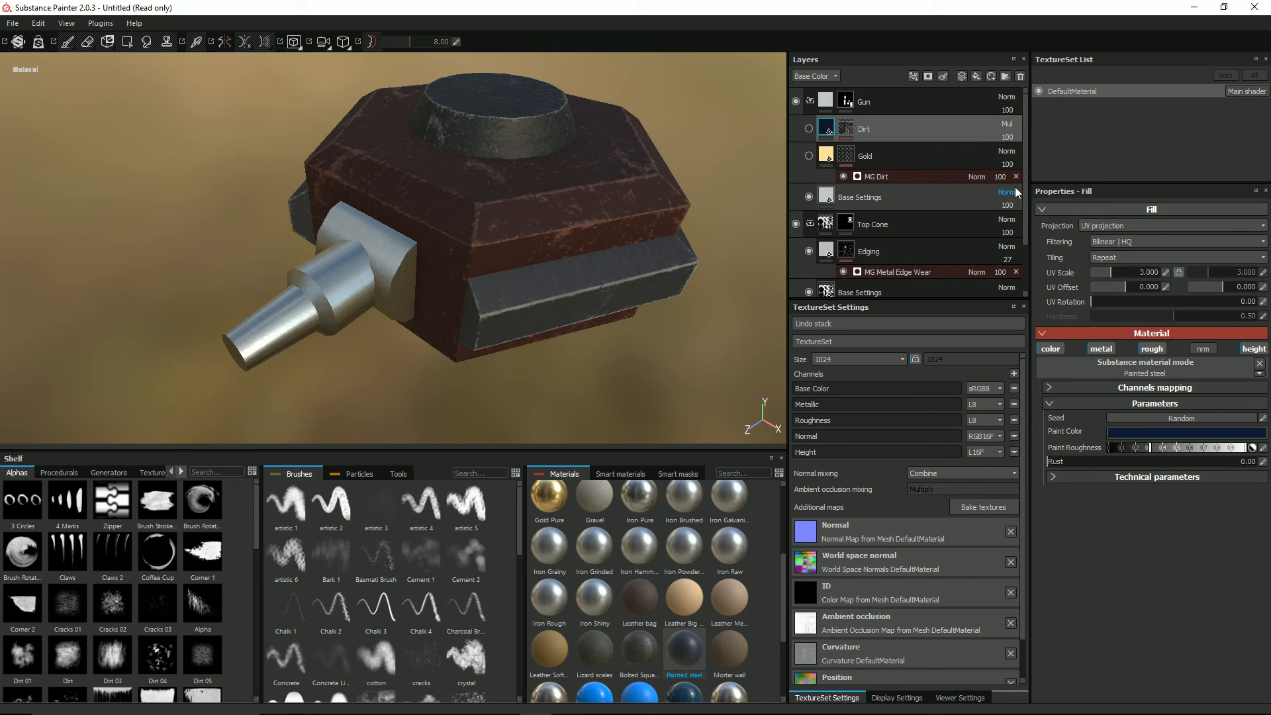
left_click(809, 129)
left_click_drag(332, 275, 387, 248, "alt")
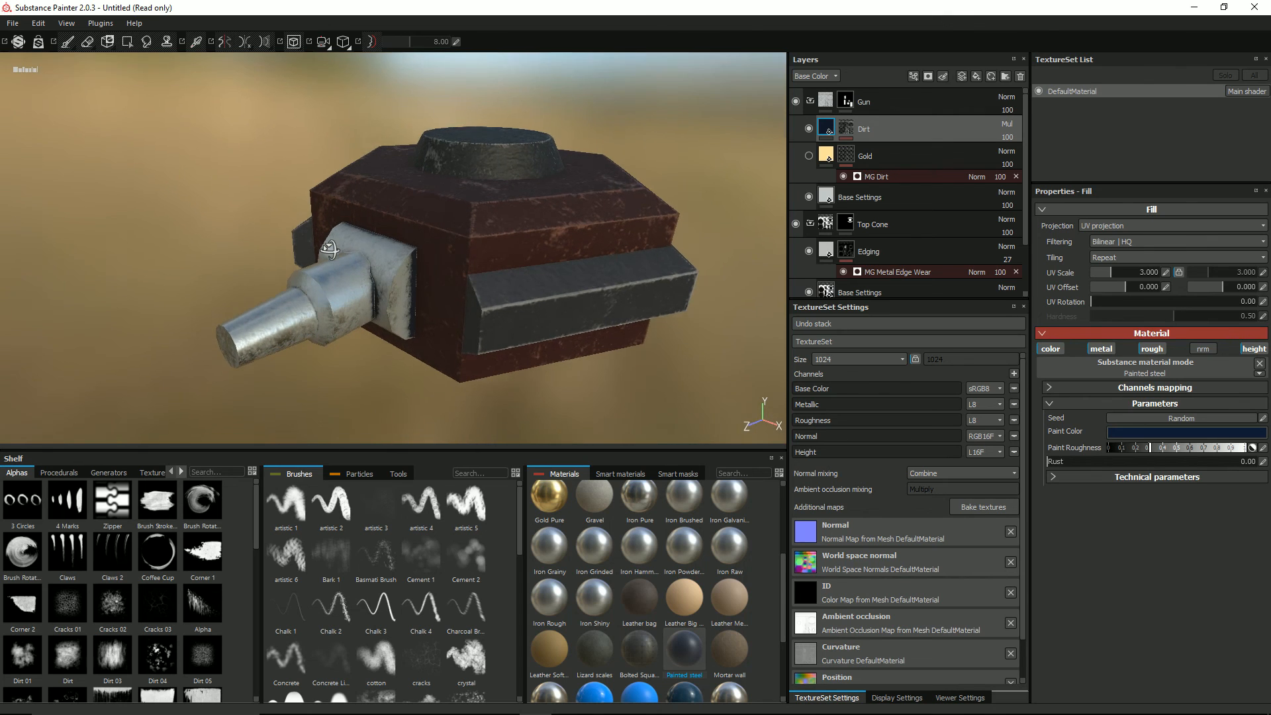
Step: Set the Grunge Amount of the Dirt layer's MG Dirt generator to 0.46 and reselect the layer's fill
left_click(842, 135)
left_click(875, 150)
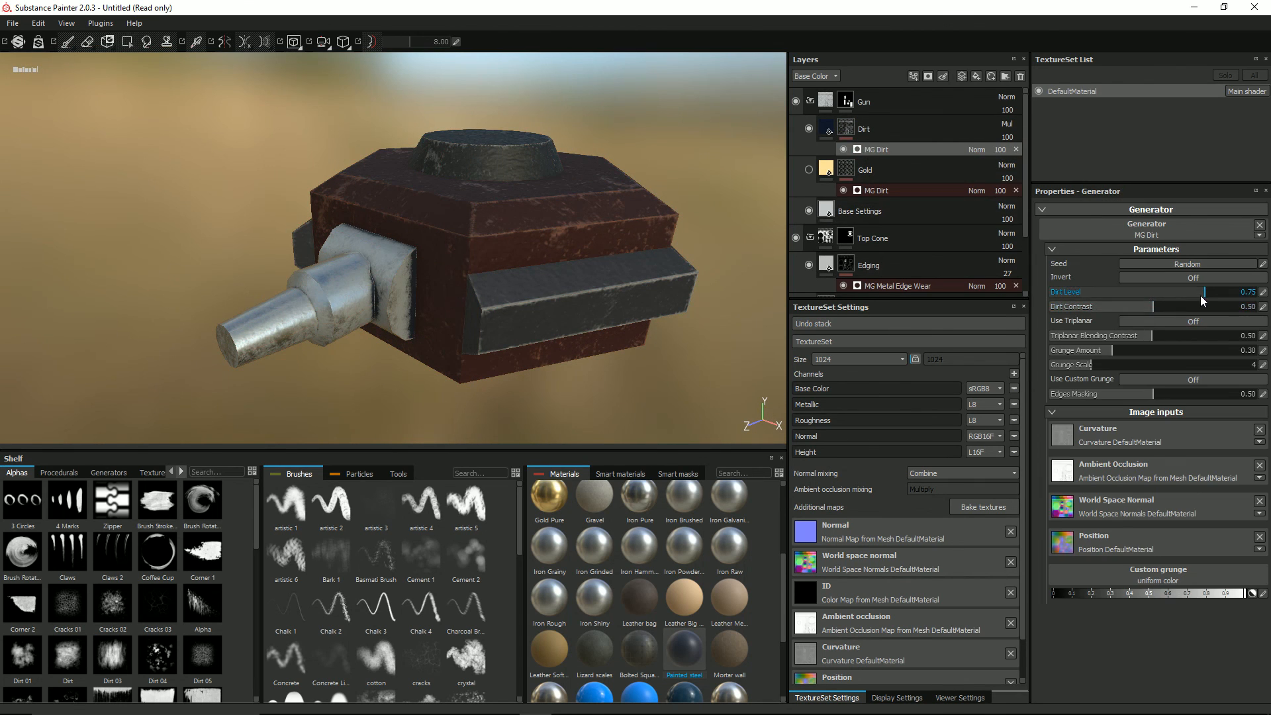
mouse_move(1209, 291)
left_mouse_down()
mouse_move(1226, 290)
mouse_move(1206, 294)
left_mouse_up()
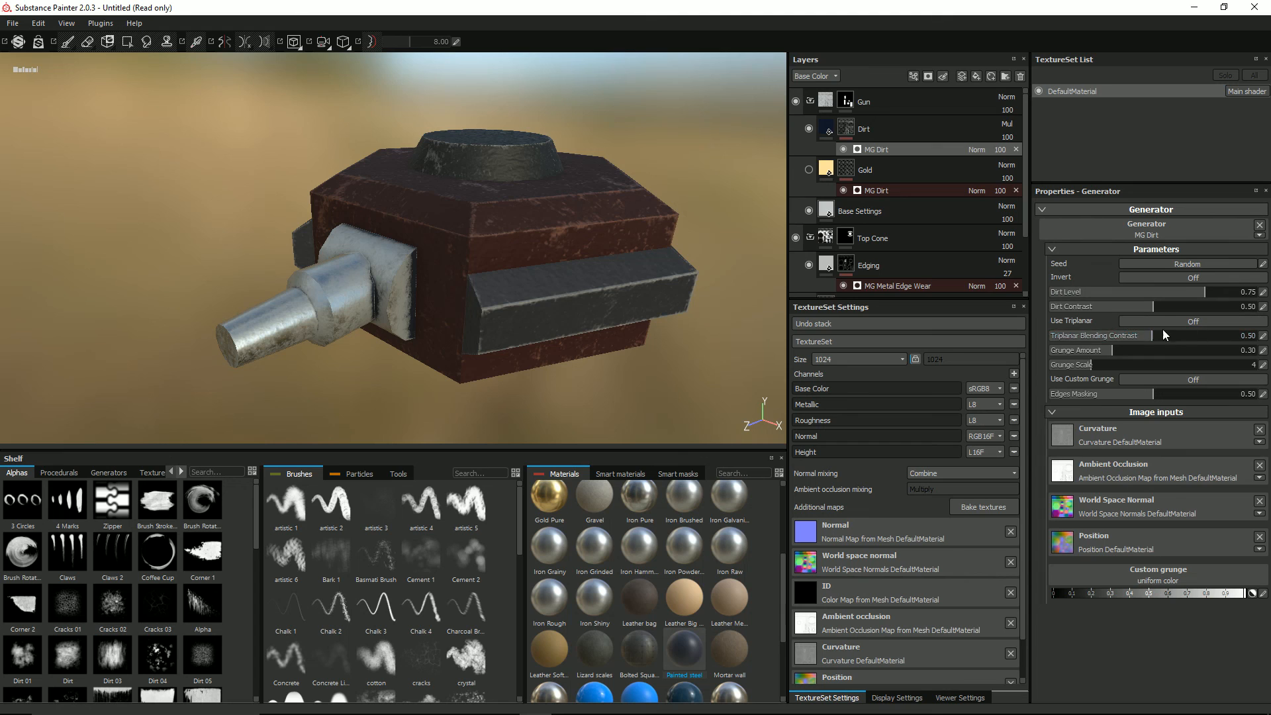
left_click_drag(1119, 348, 1145, 336)
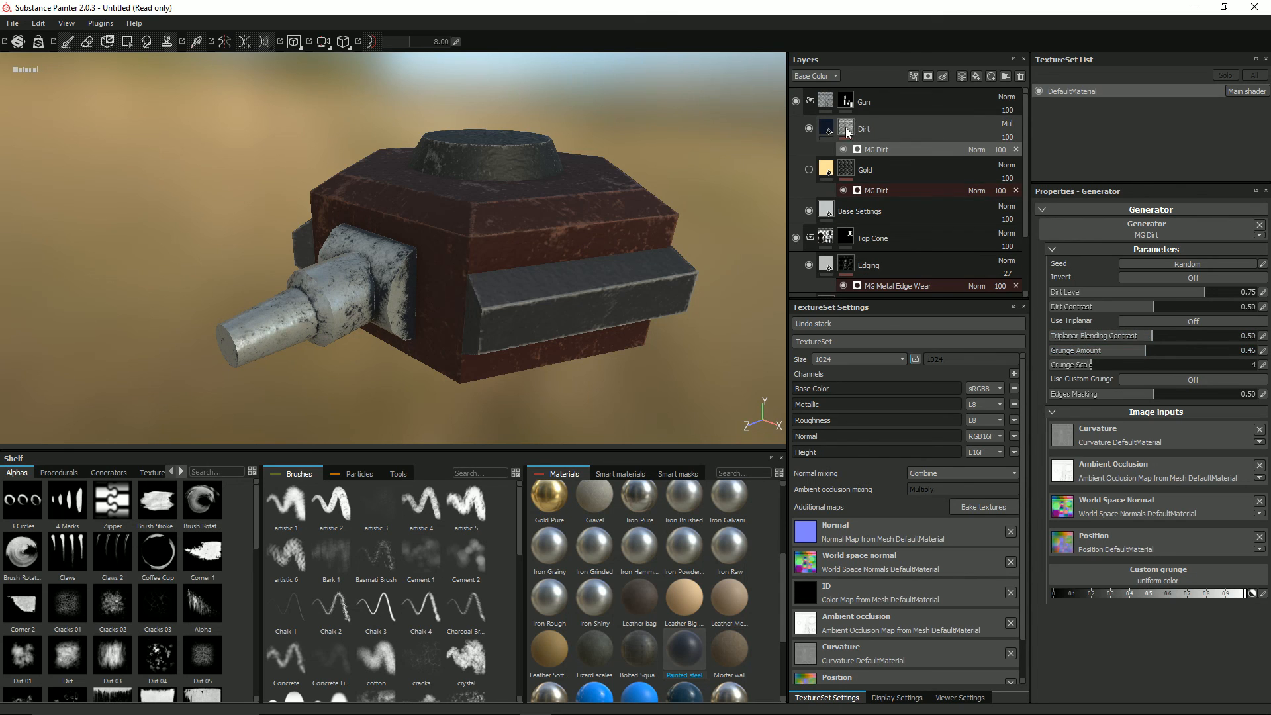
left_click(825, 132)
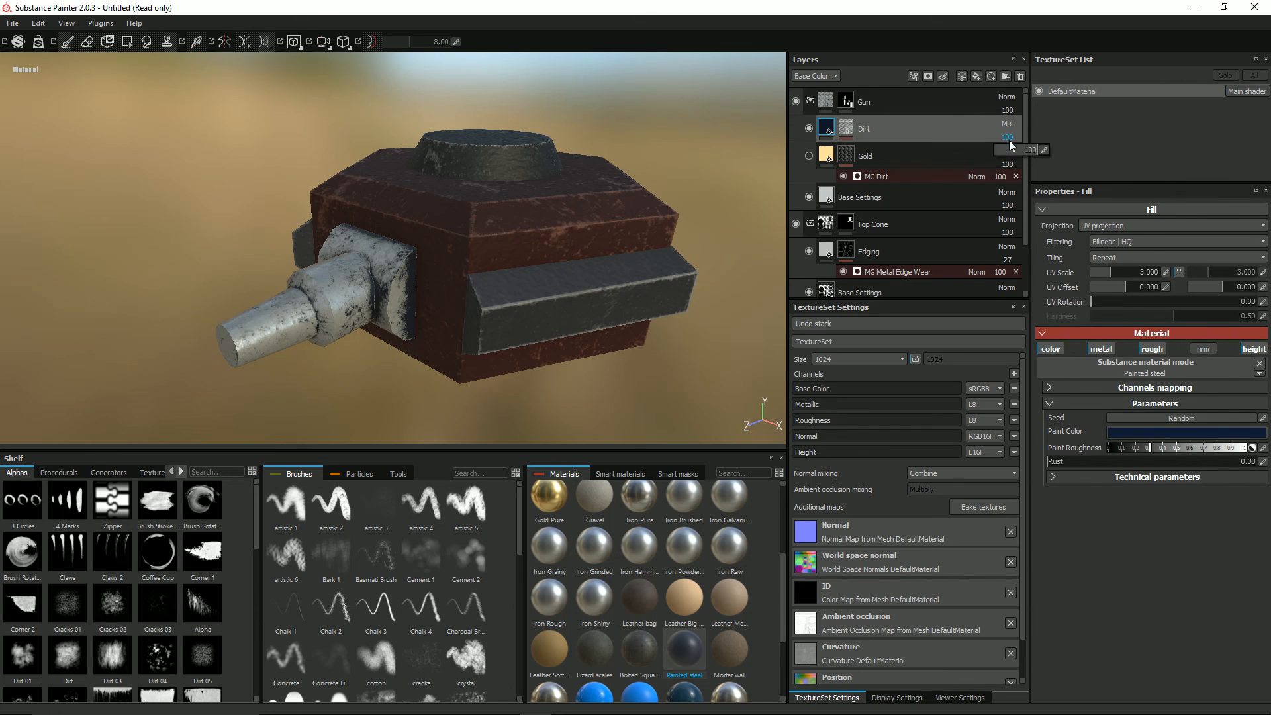
Step: Lower the Dirt layer's opacity to 75 and show the Gold layer again
left_click_drag(1036, 152, 1029, 157)
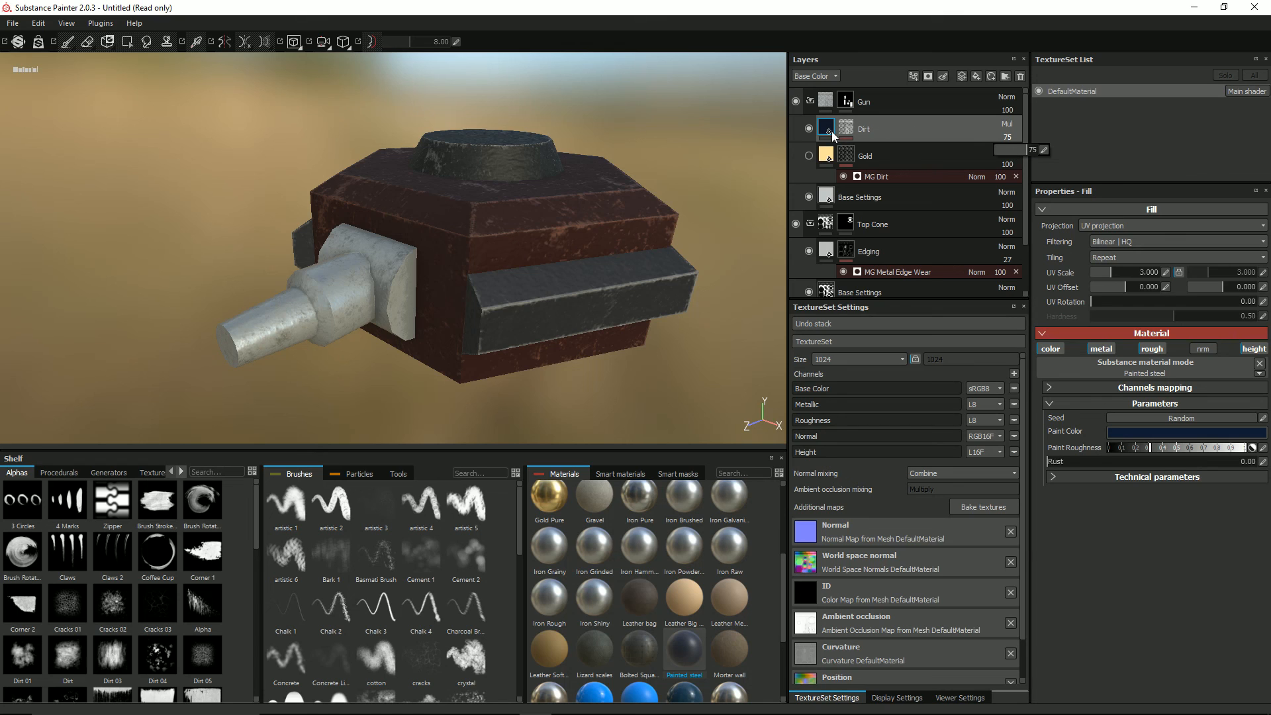
left_click(810, 154)
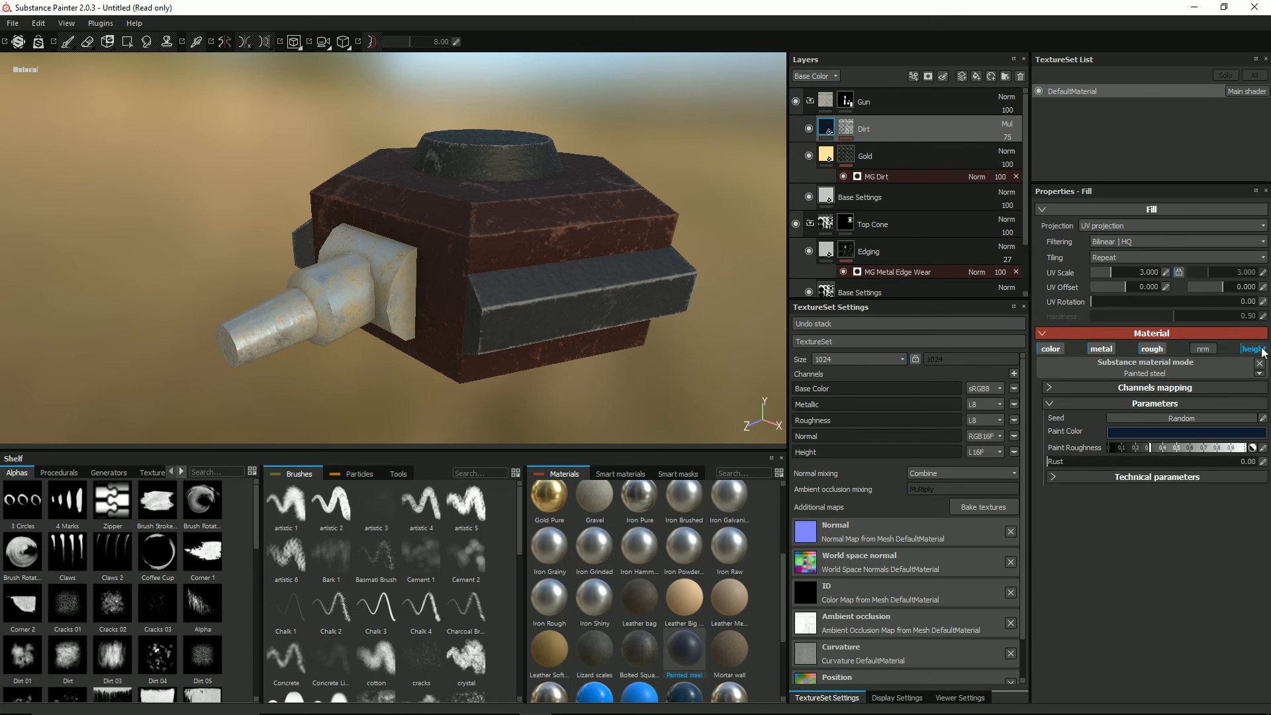
Step: Set the Height Position of the Dirt layer's Painted steel material to 0.52 in its technical parameters
left_click(1055, 477)
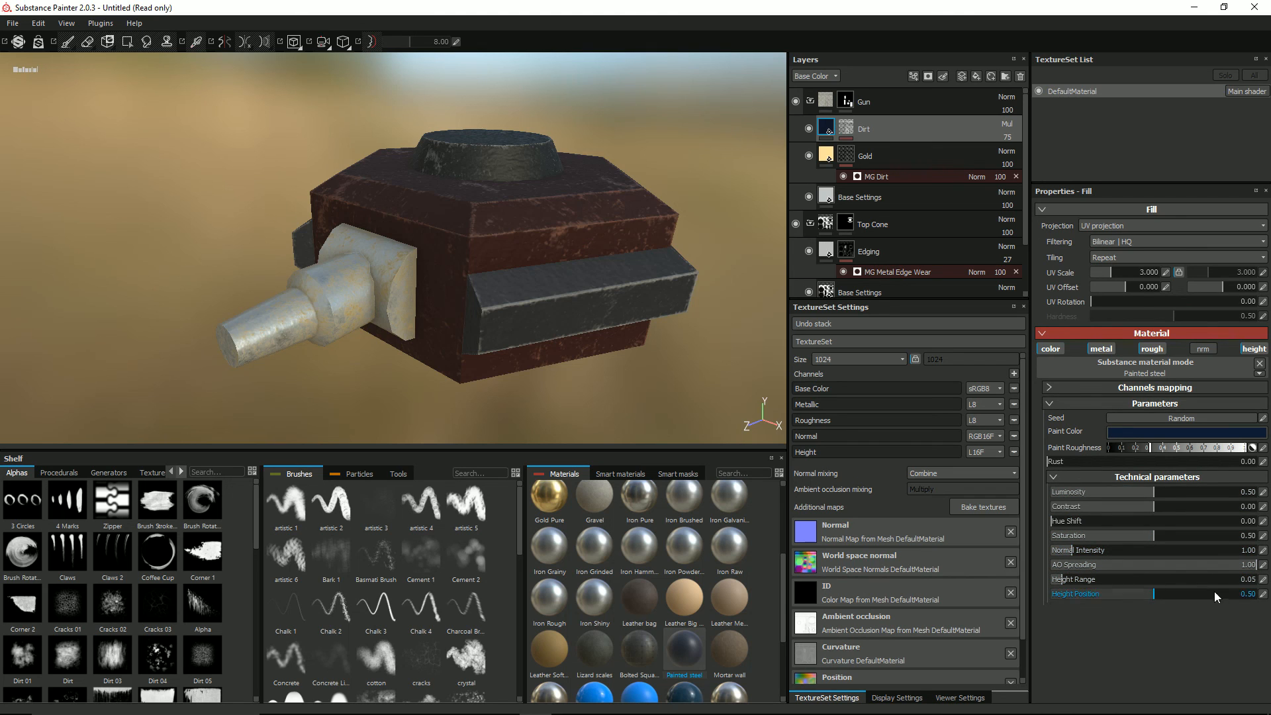
left_click(1264, 594)
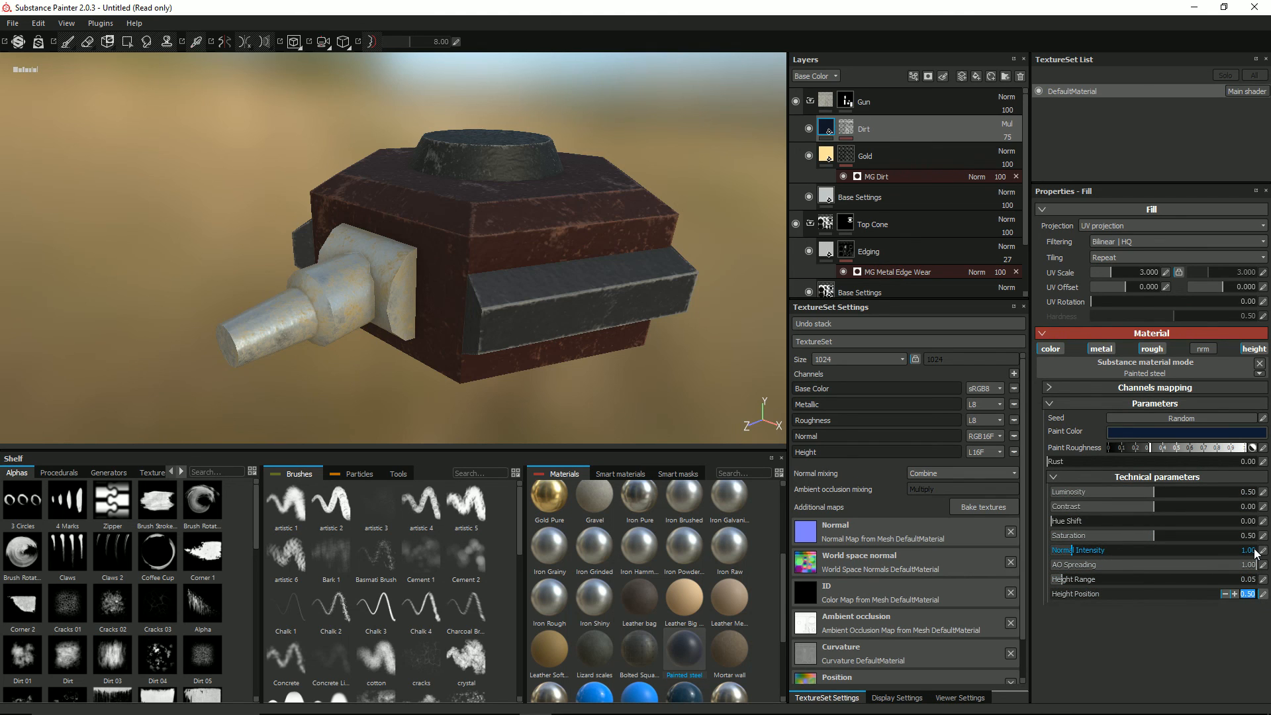
type("0.52")
key("Return")
Step: Save the project as hex_laser_gun in the Laser Gun folder
left_click_drag(488, 283, 376, 282, "alt")
key("ctrl+s")
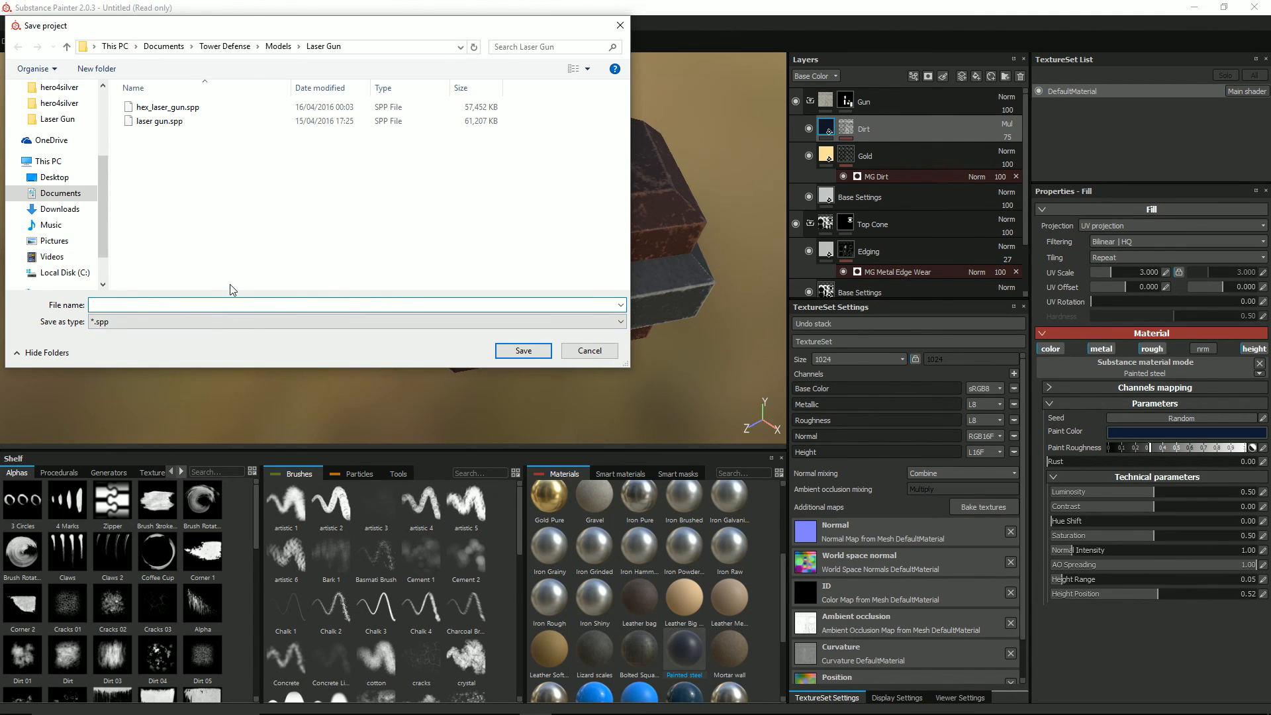
type("he")
key("Down")
key("BackSpace")
key("BackSpace")
key("BackSpace")
key("BackSpace")
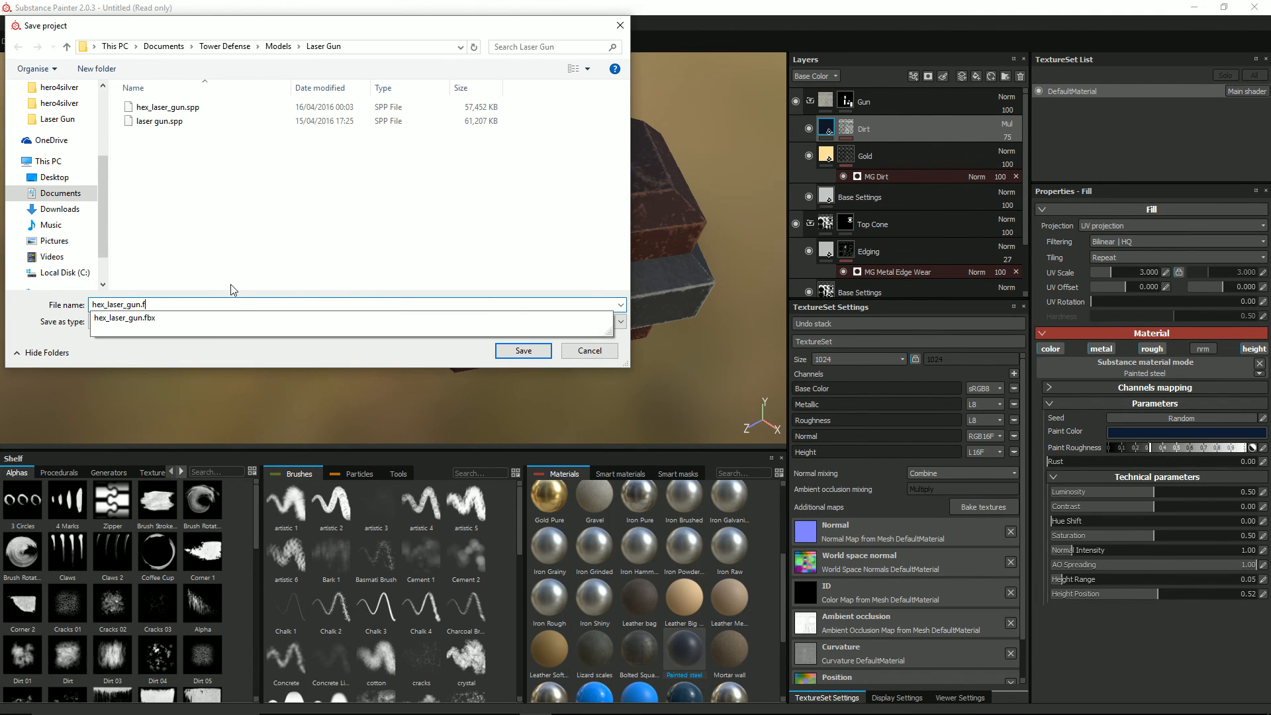
key("Return")
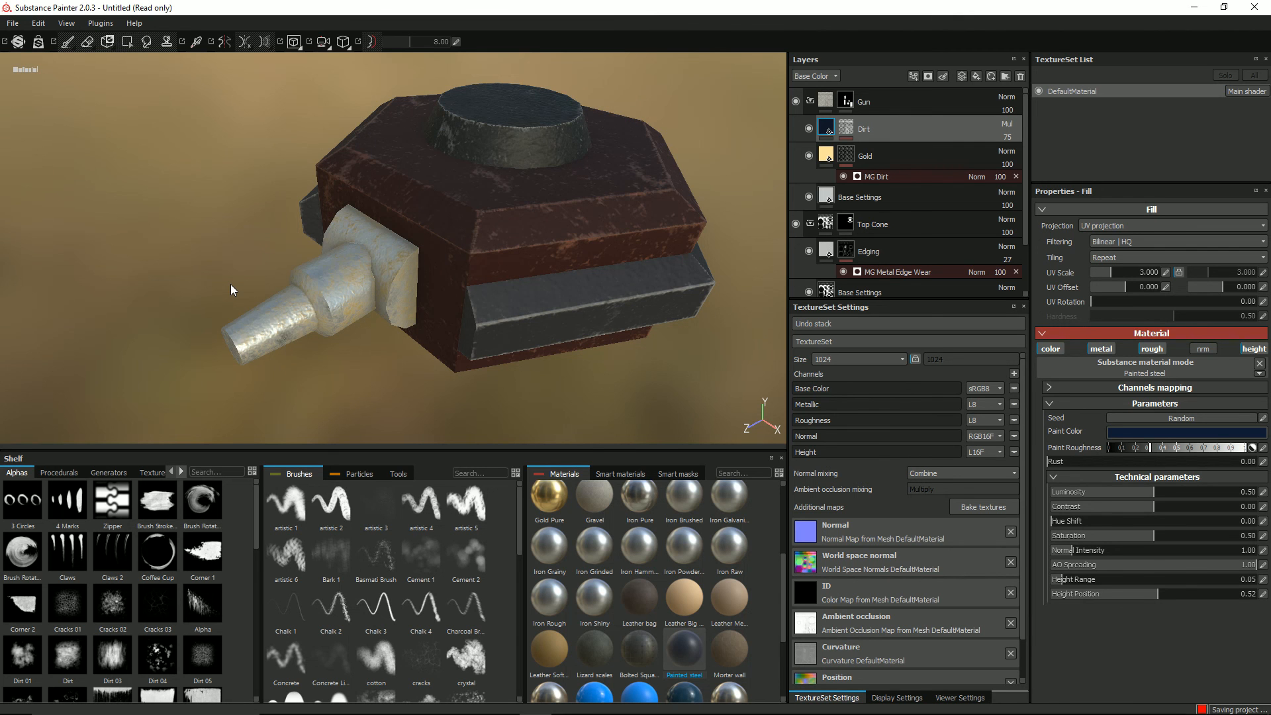
Step: Inspect the textured gun head, its barrel and its top cone from several angles
middle_click_drag(580, 222, 547, 244, "alt")
mouse_move(436, 244)
left_mouse_down("alt")
mouse_move(428, 213)
mouse_move(414, 233)
mouse_move(483, 212)
mouse_move(426, 244)
left_mouse_up("alt")
right_click_drag(425, 244, 461, 239, "alt")
key("alt+Tab")
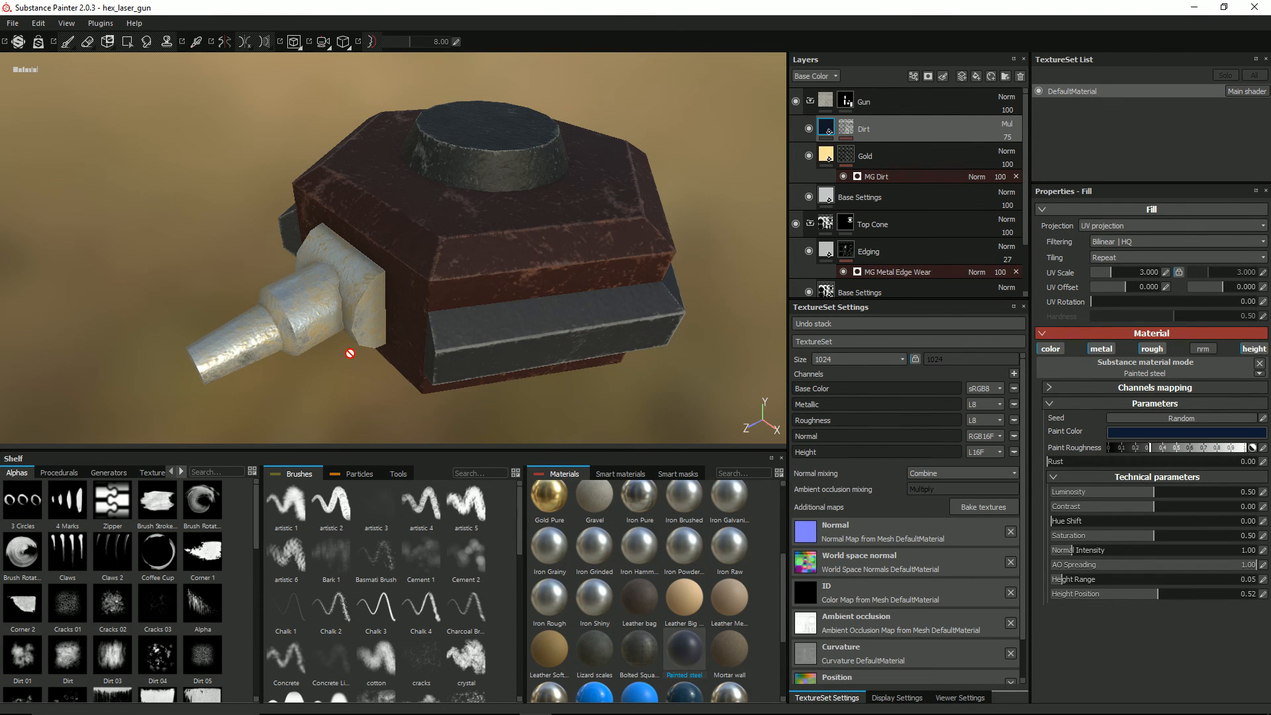
mouse_move(364, 415)
left_mouse_down("alt")
mouse_move(348, 302)
mouse_move(322, 322)
mouse_move(311, 312)
left_mouse_up("alt")
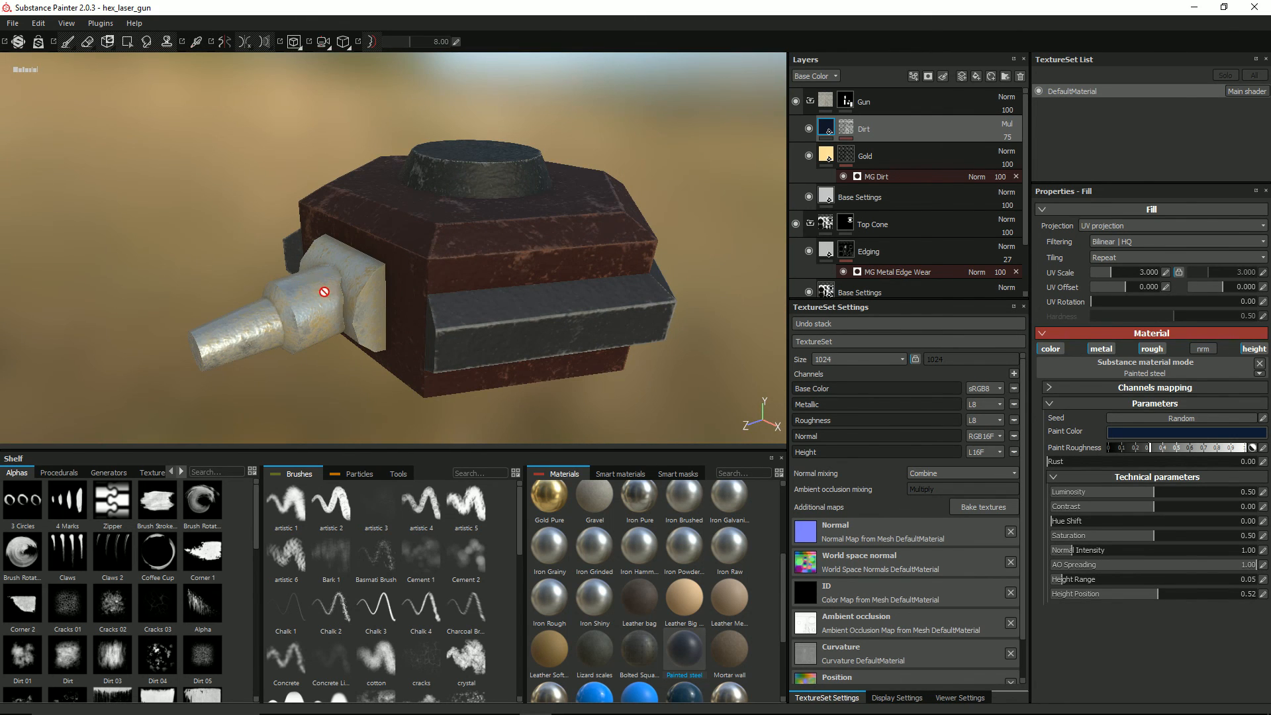
Step: Show the 2D UV view beside the 3D view and add a paint layer named Indents above the Dirt layer
key("F1")
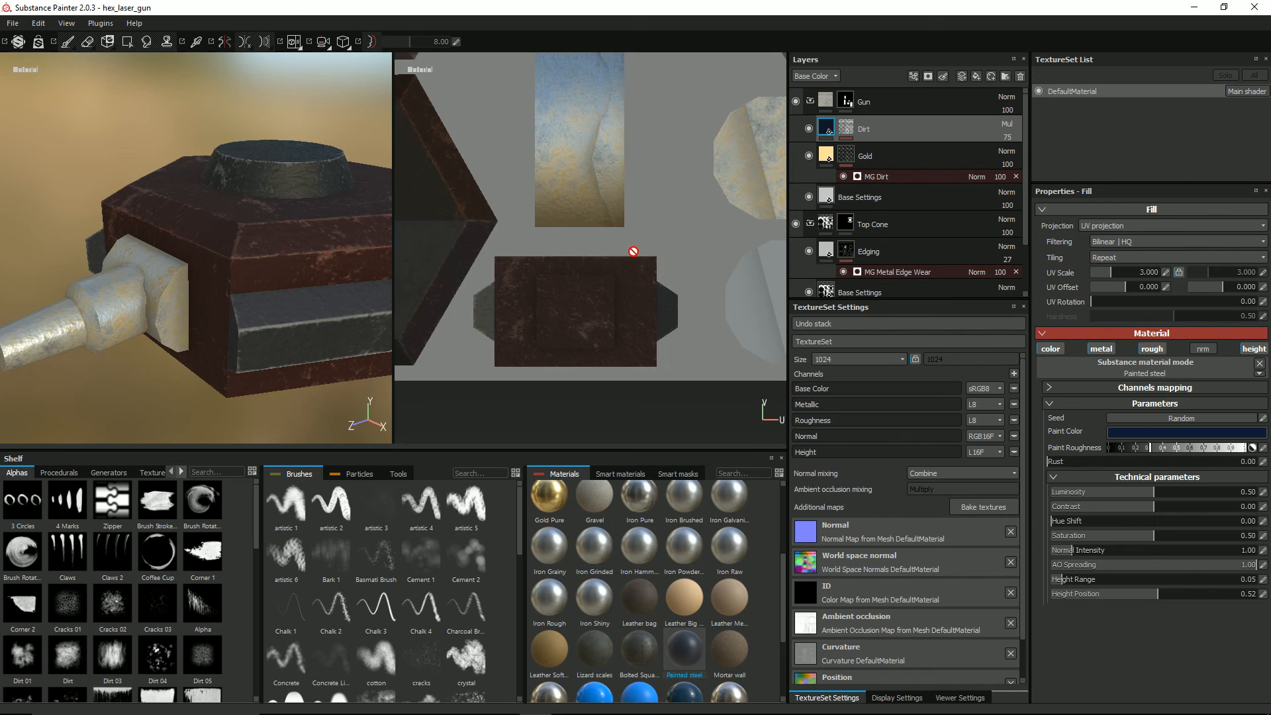
scroll(635, 249, "up", 3)
scroll(664, 145, "up", 1)
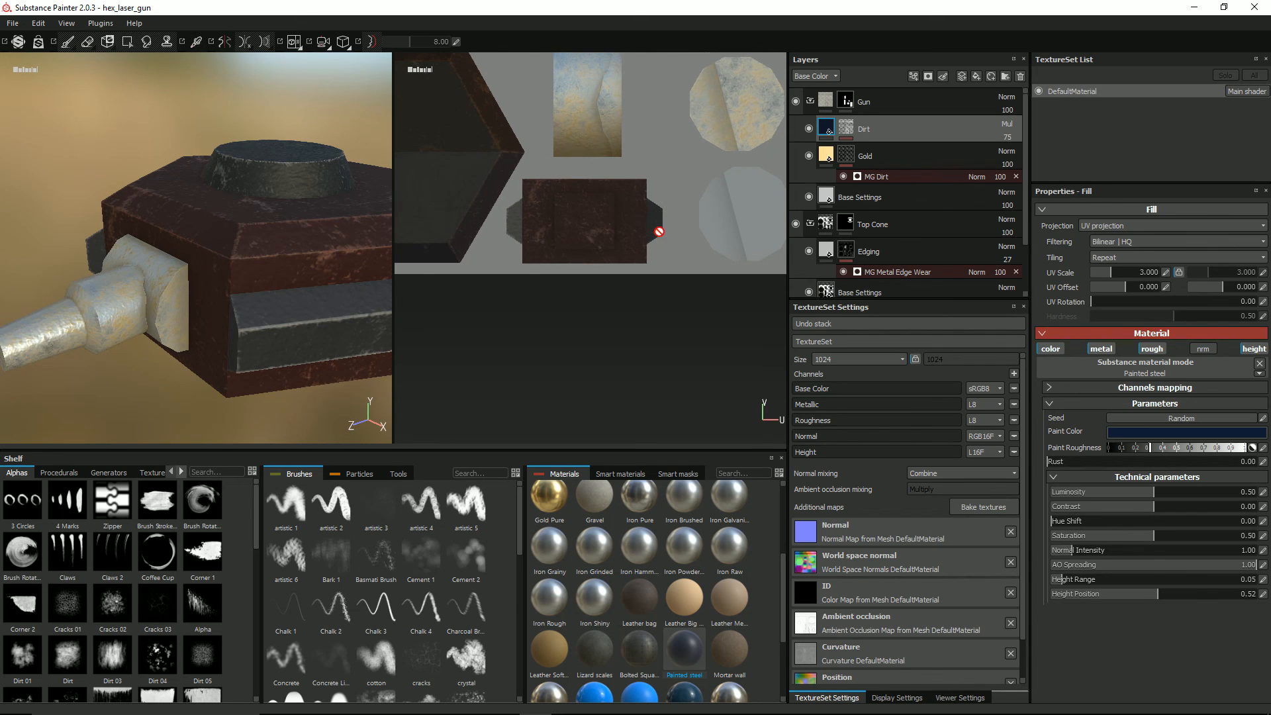
scroll(655, 232, "down", 1)
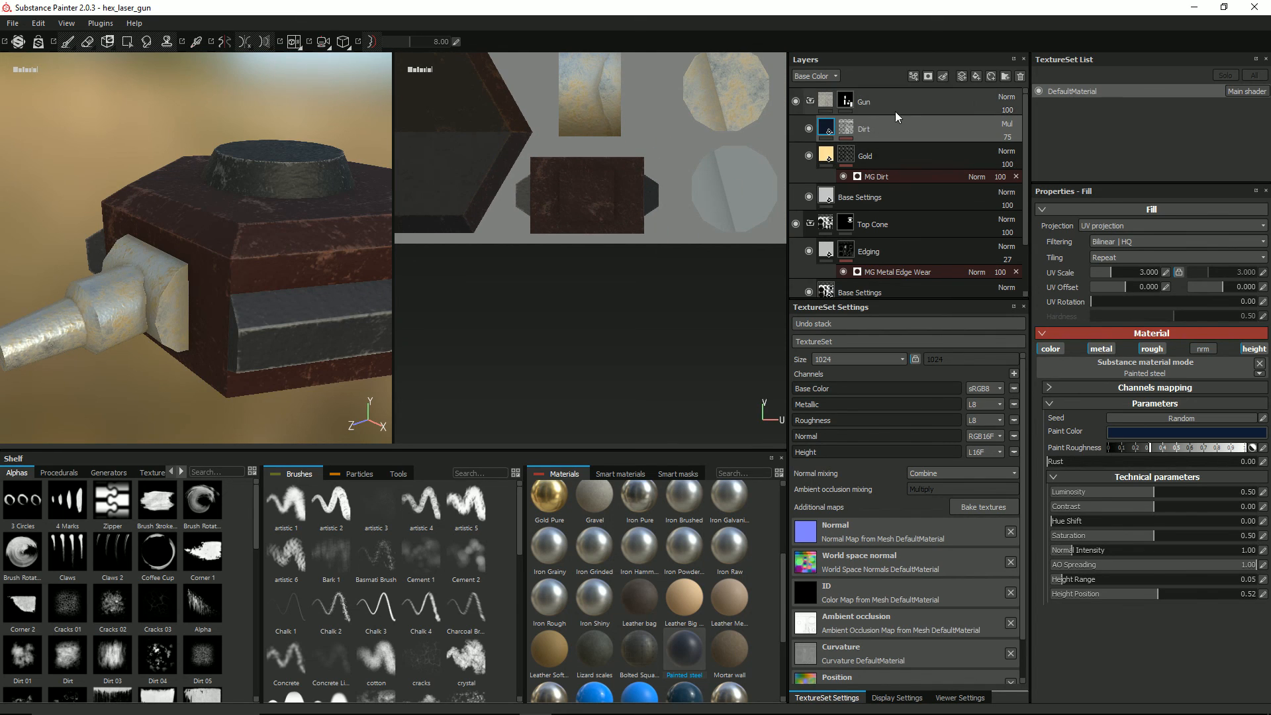
left_click(962, 77)
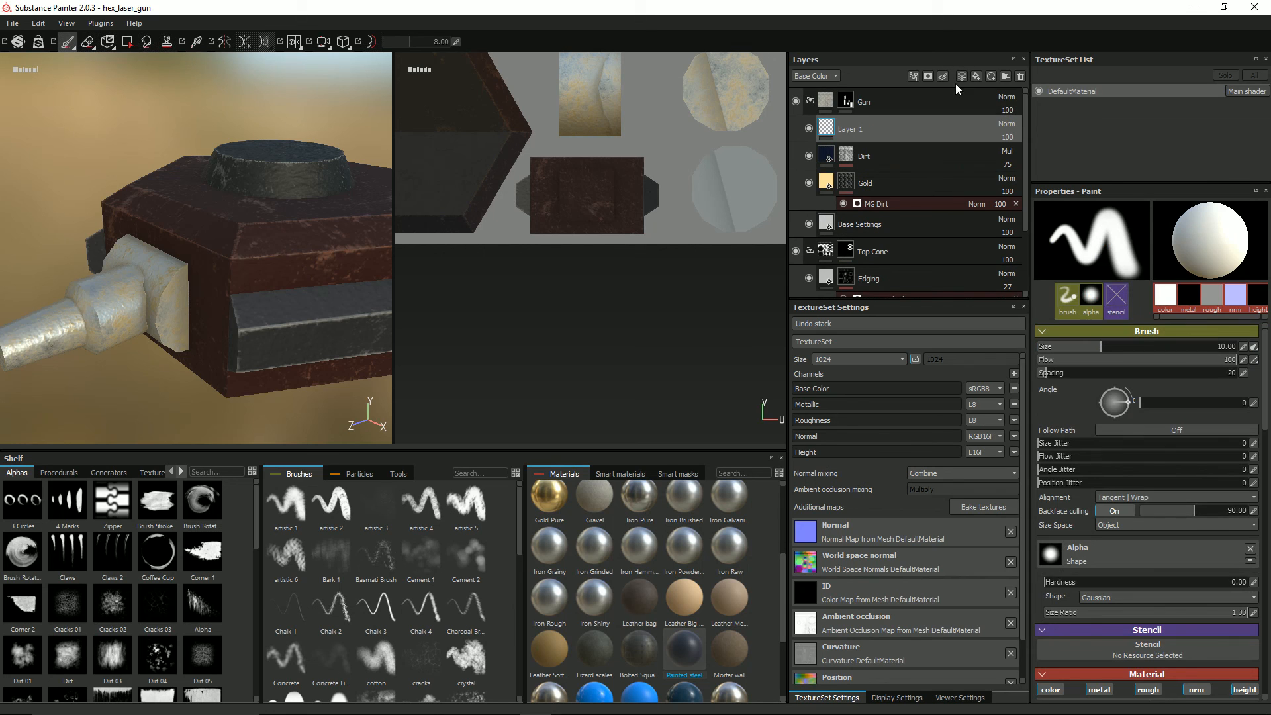
double_click(847, 130)
mouse_move(852, 110)
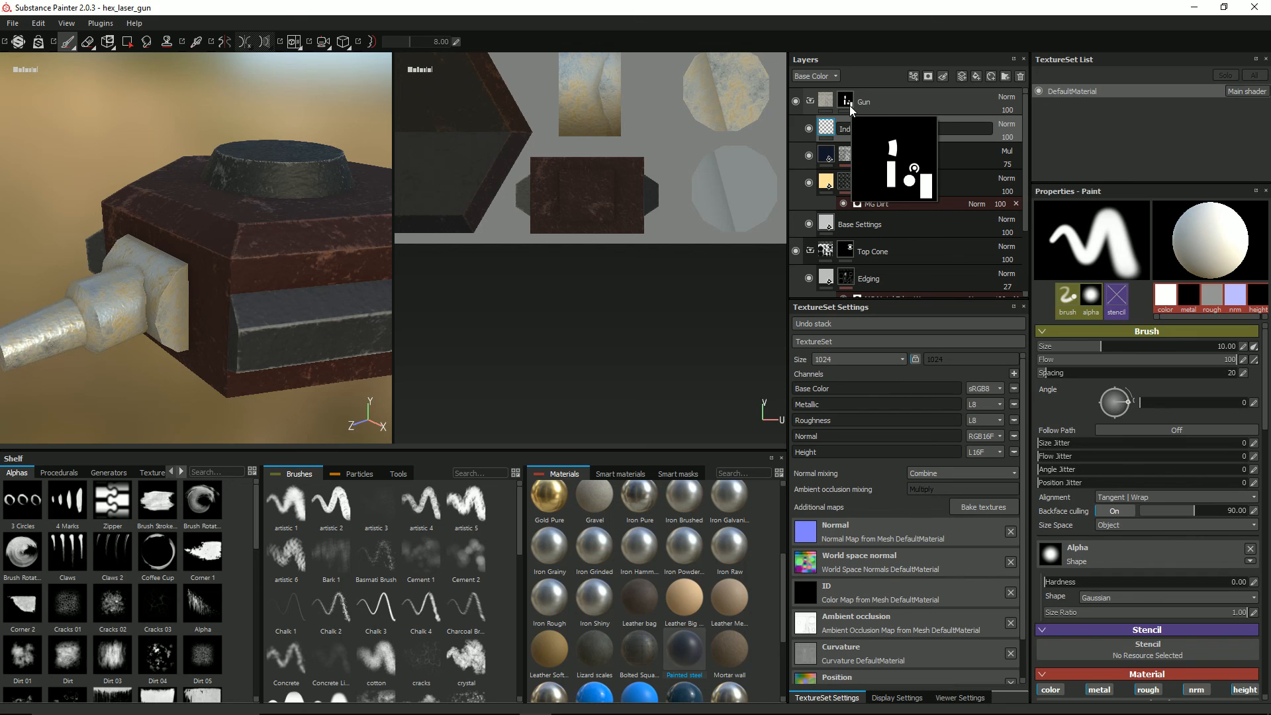
key("Return")
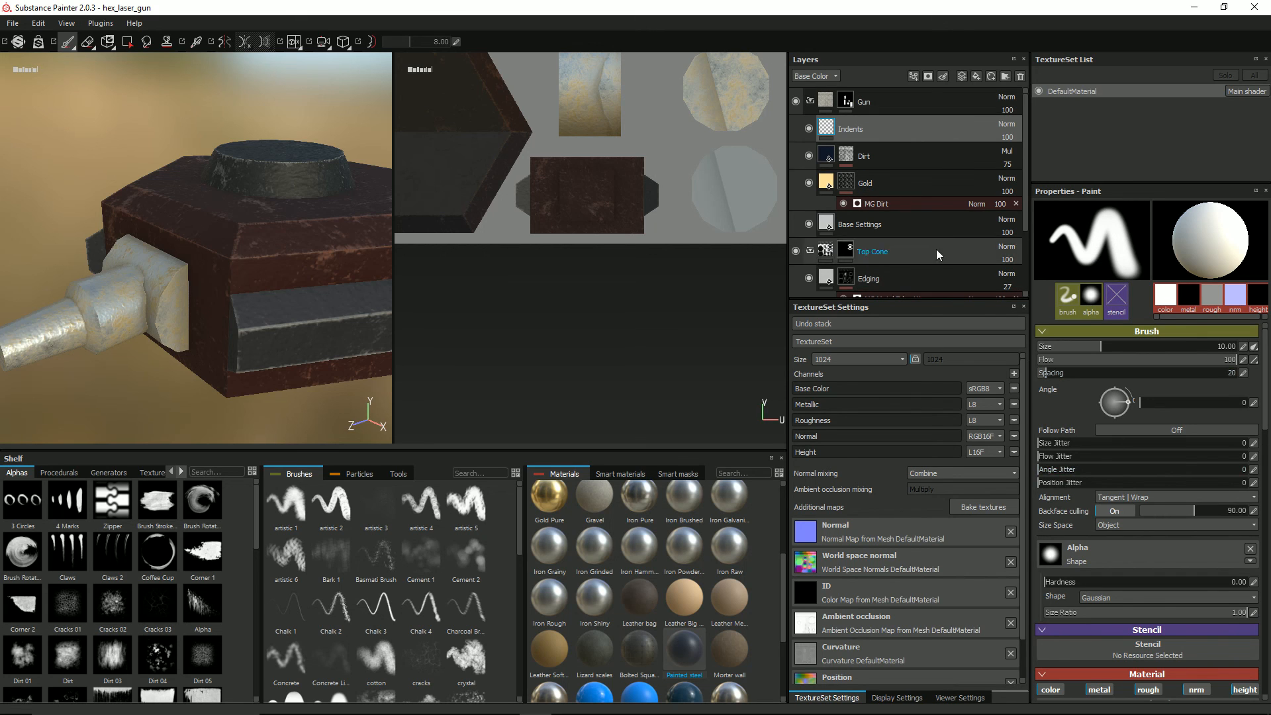
Step: Restrict the Indents layer's paint material to the height channel only and lower its height value
scroll(1129, 503, "down", 3)
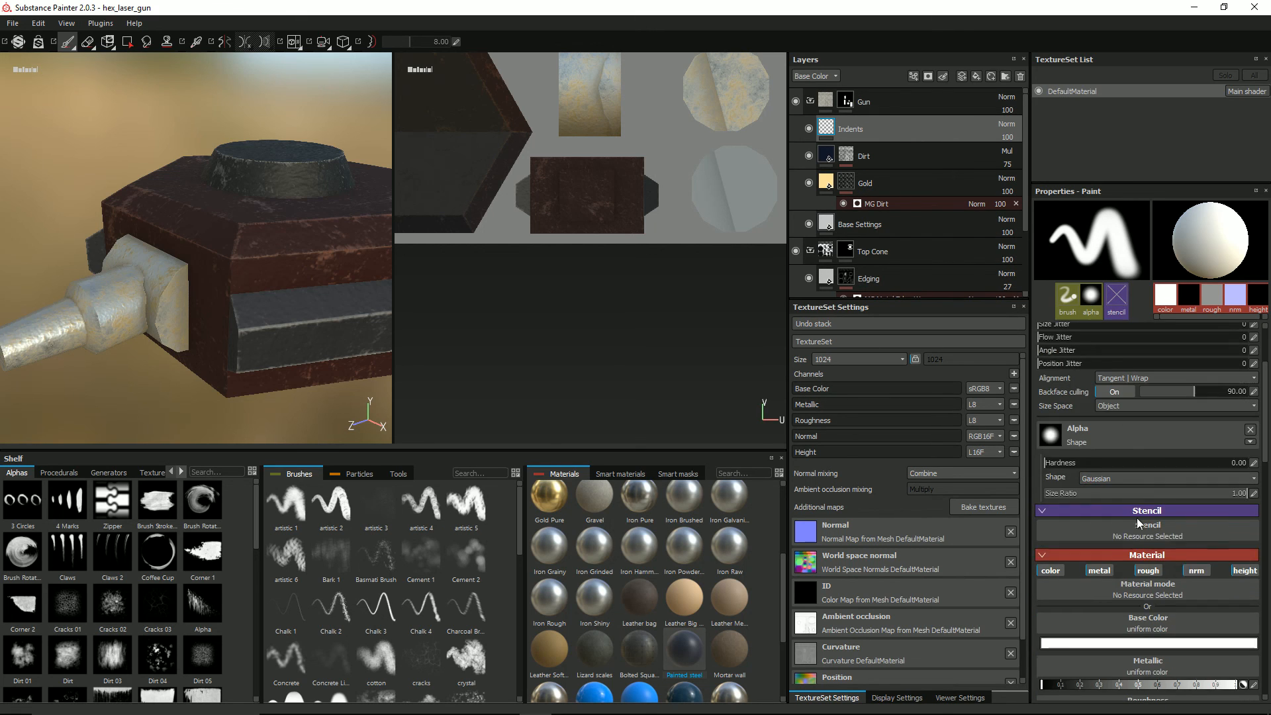
left_click(1198, 570)
left_click(1147, 571)
left_click(1051, 570)
left_click(1099, 571)
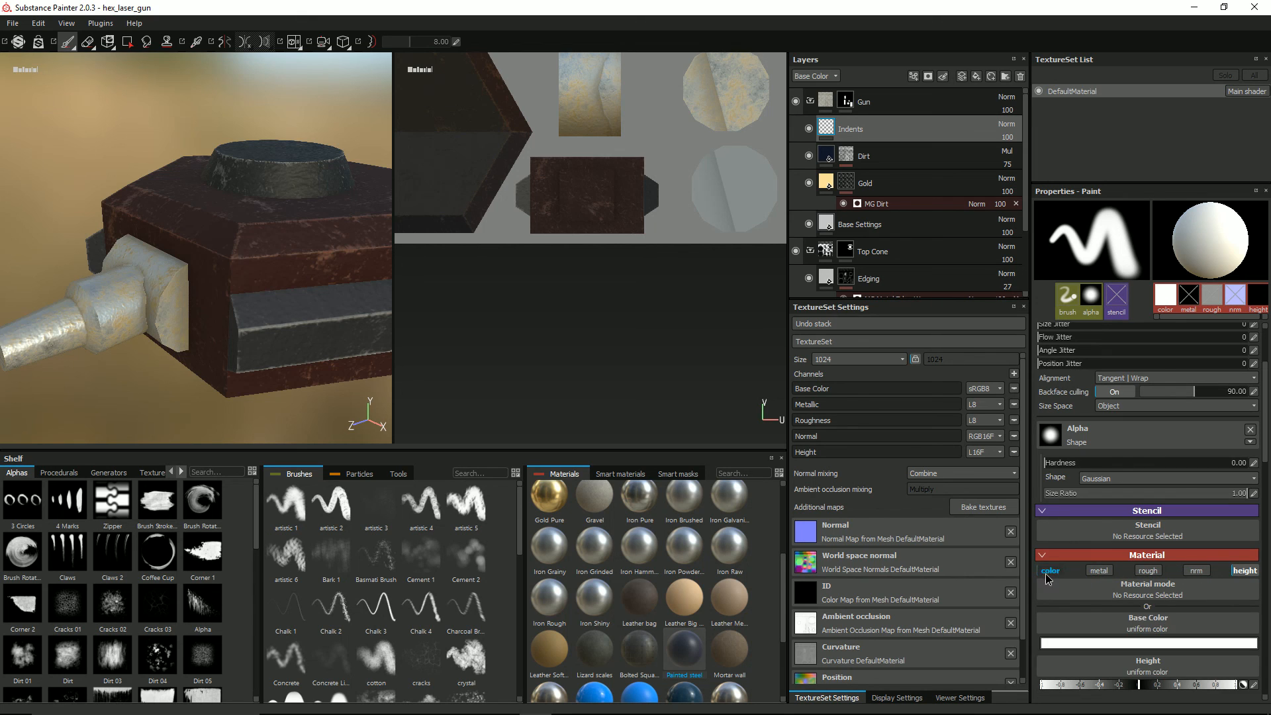
left_click_drag(1138, 639, 1021, 641)
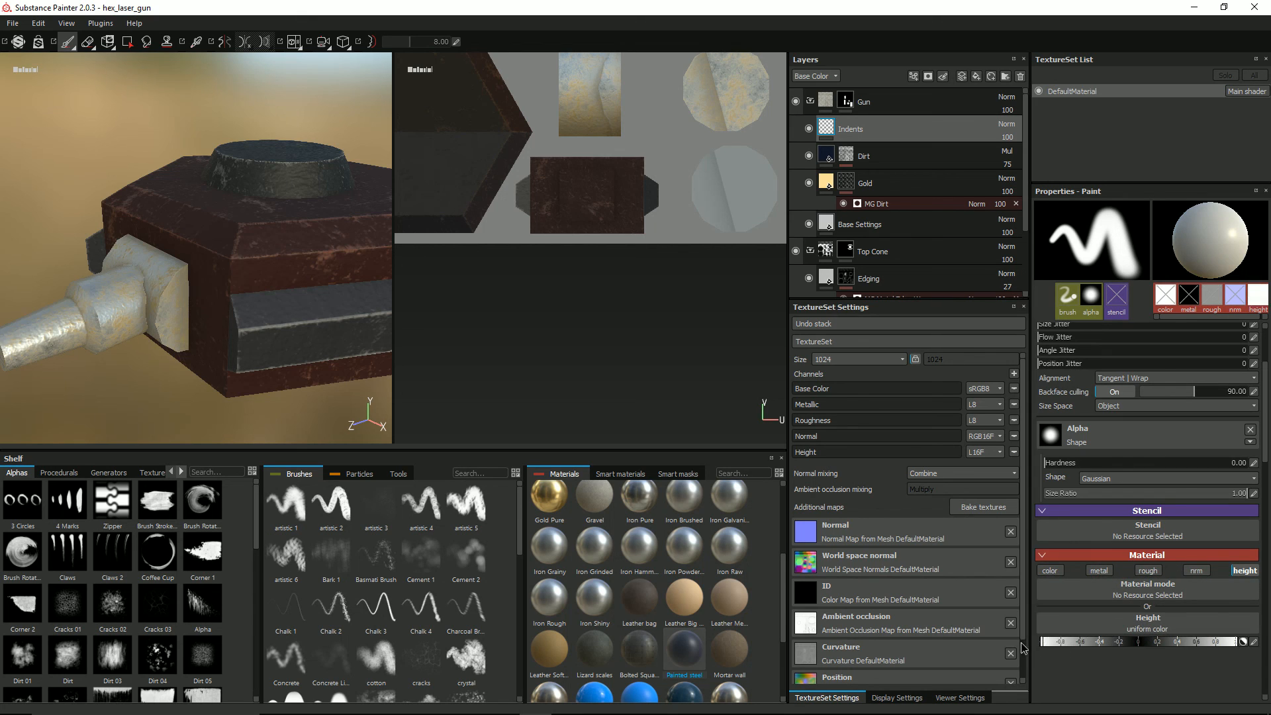
Step: Choose the line alpha for the brush used on the Indents layer
left_click(1079, 440)
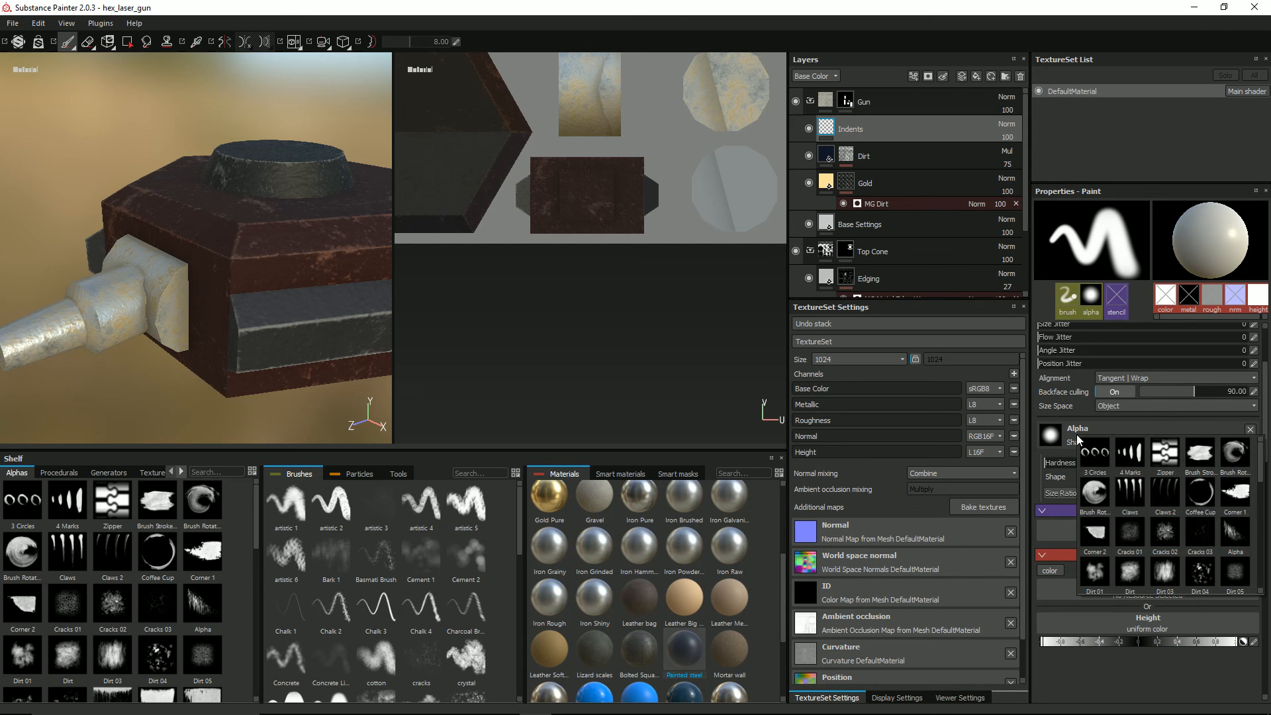
scroll(1143, 523, "down", 3)
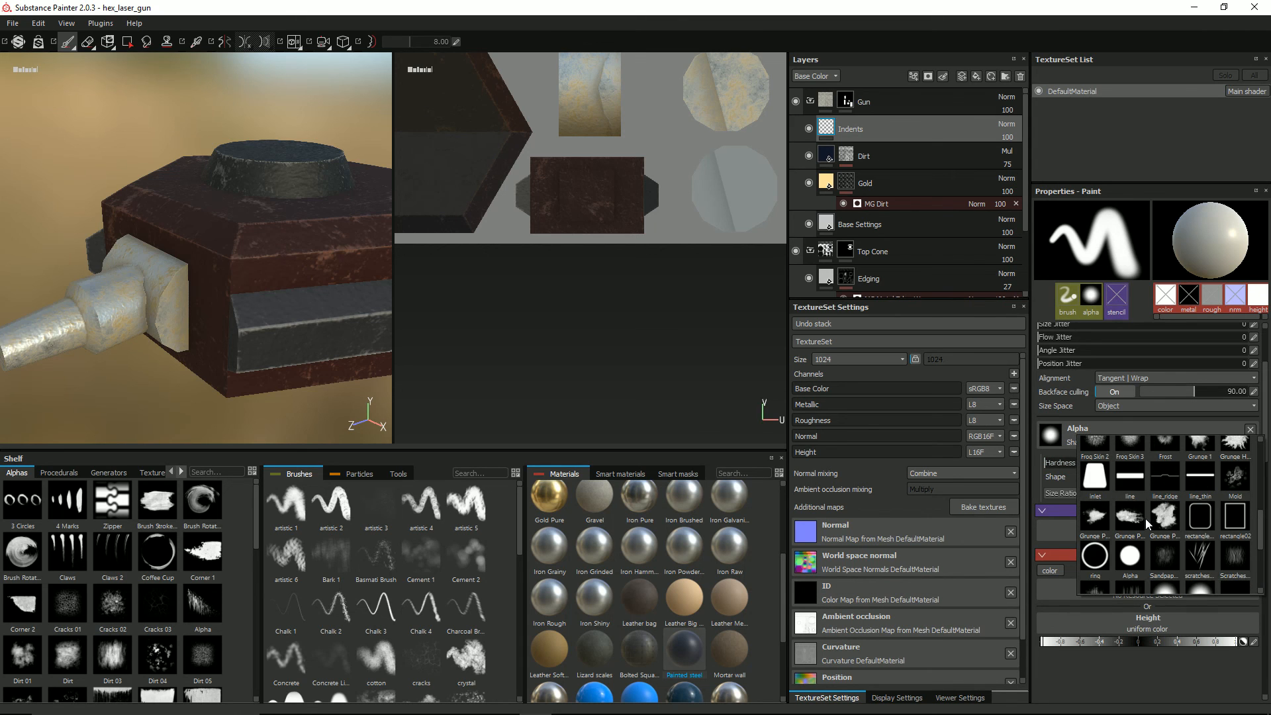
left_click(1130, 482)
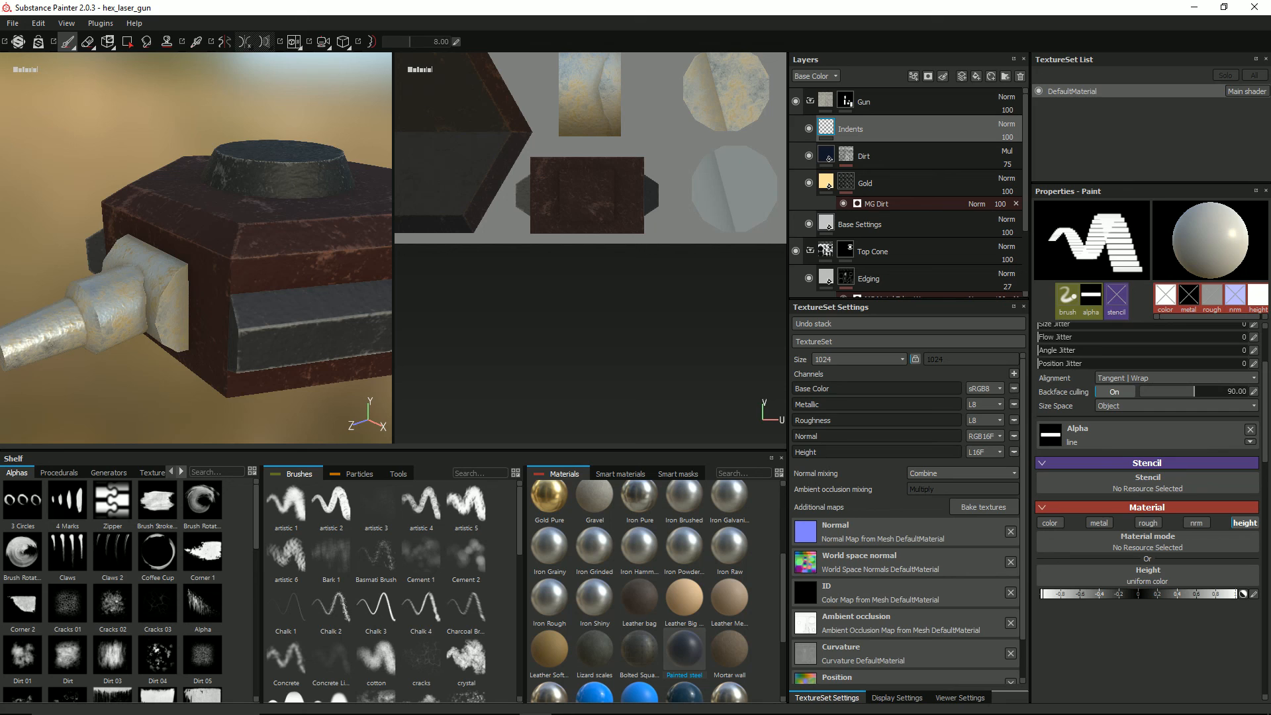
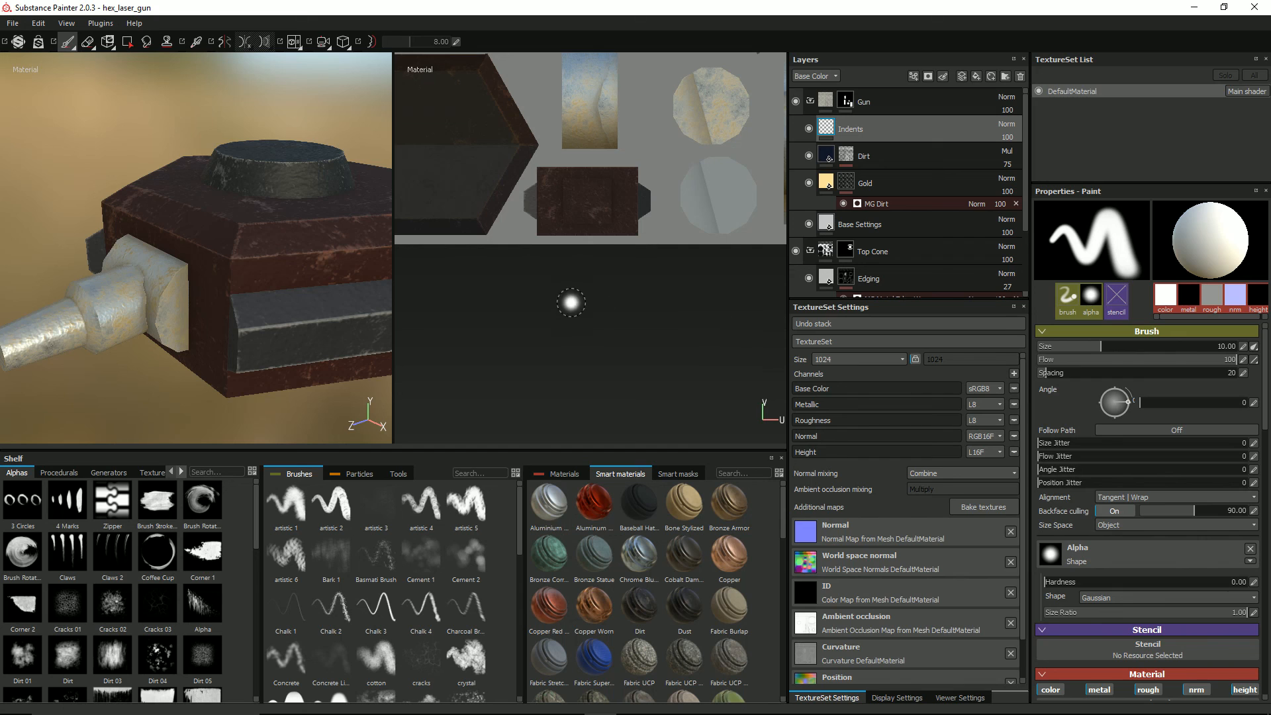
Step: Show the viewer settings and set the paint brush's alpha to line
scroll(523, 265, "down", 1)
mouse_move(537, 245)
middle_mouse_down()
mouse_move(559, 281)
mouse_move(550, 411)
middle_mouse_up()
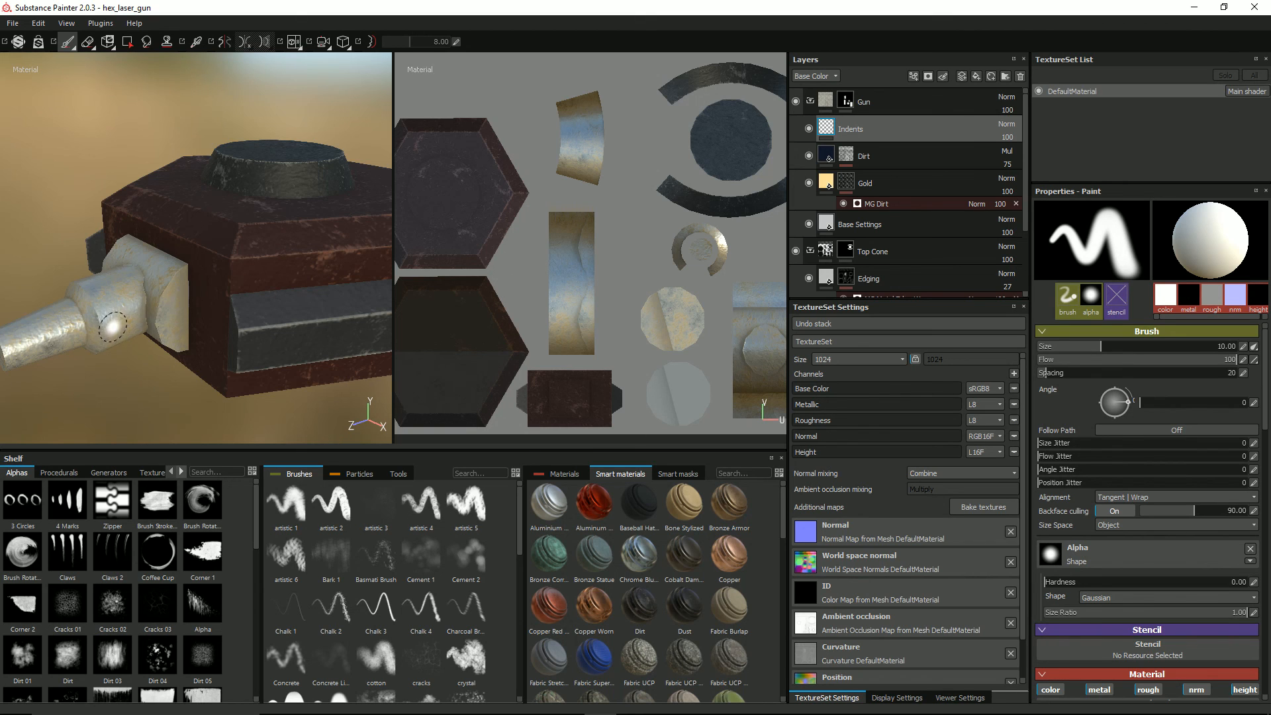
left_click_drag(151, 295, 245, 282, "alt")
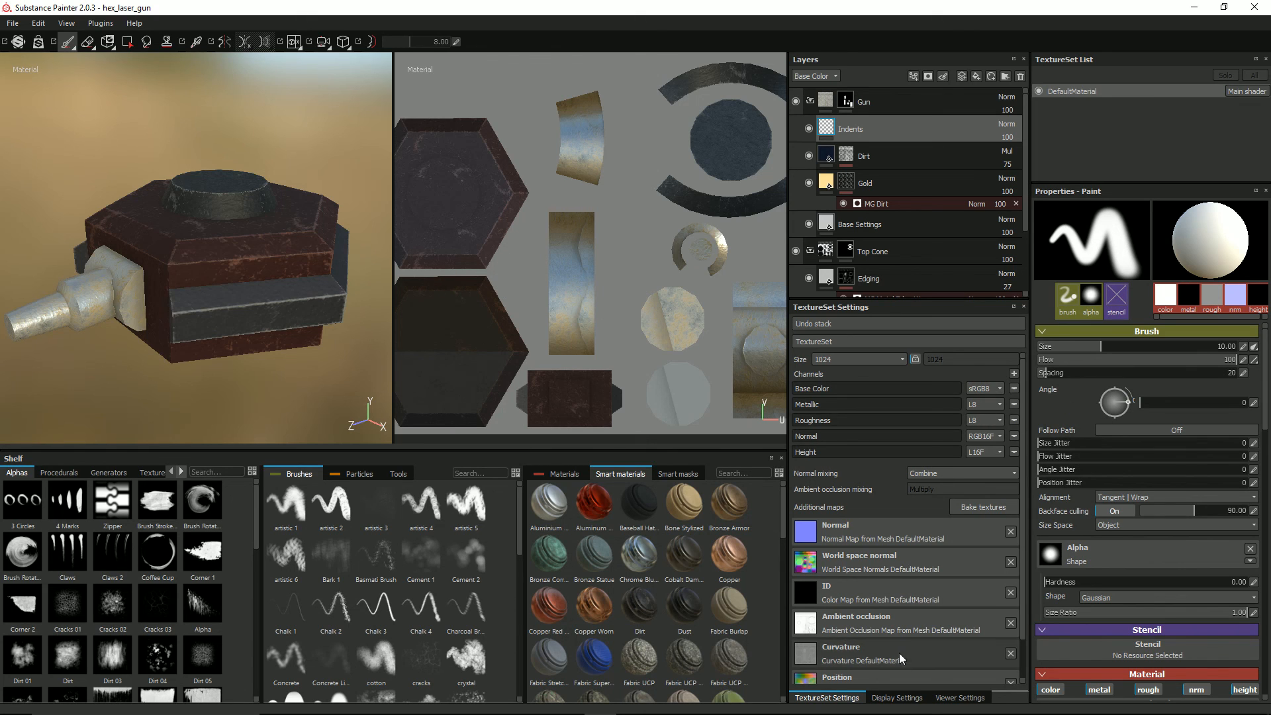
left_click(963, 698)
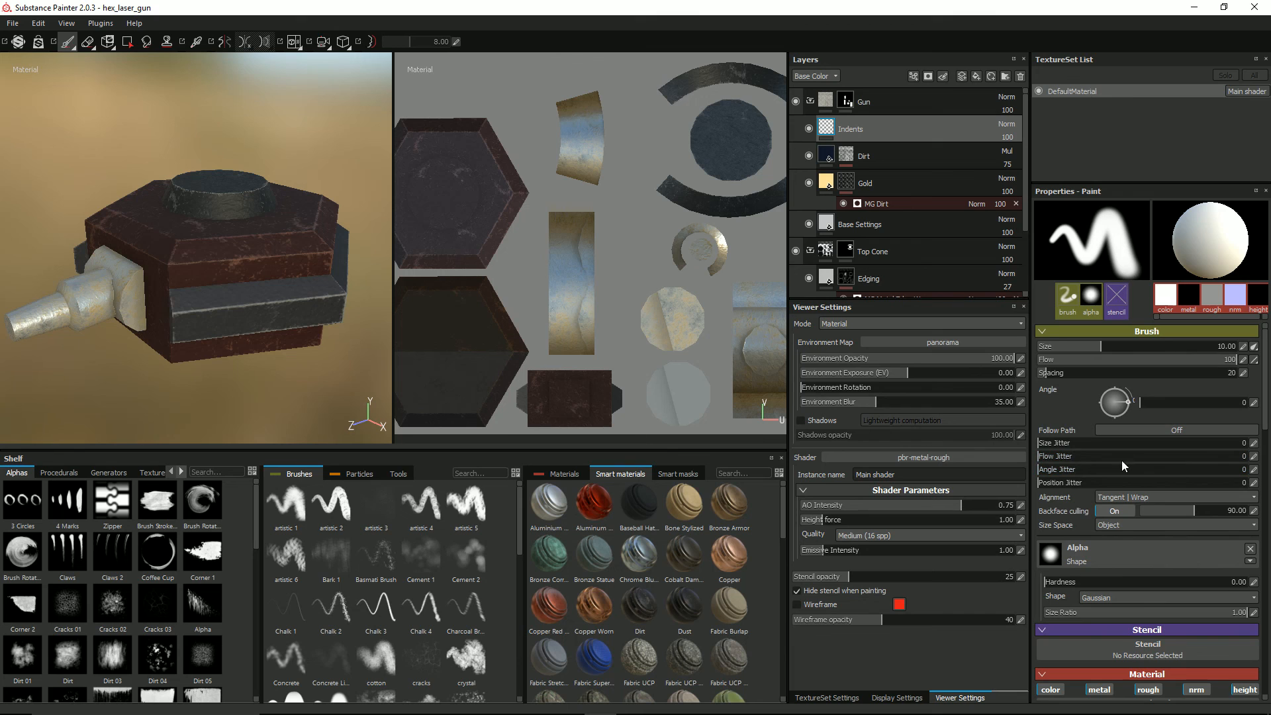
left_click(1098, 550)
scroll(1151, 586, "down", 3)
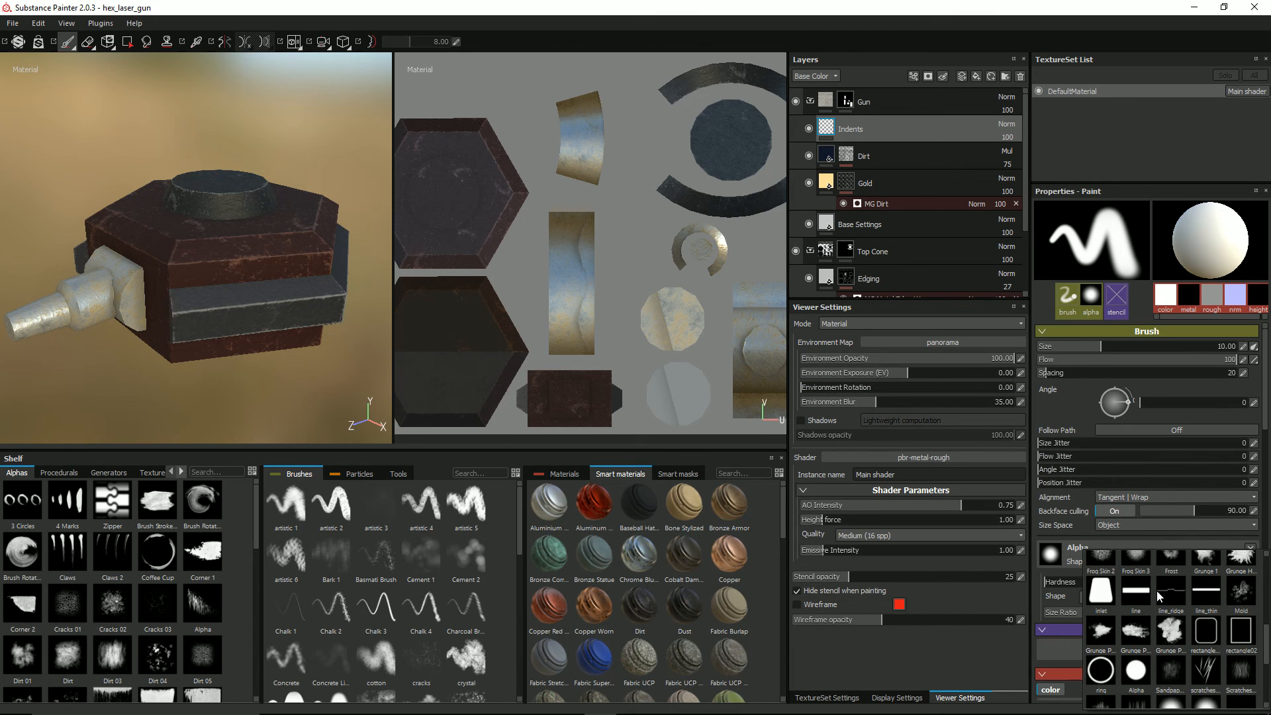
left_click(1129, 585)
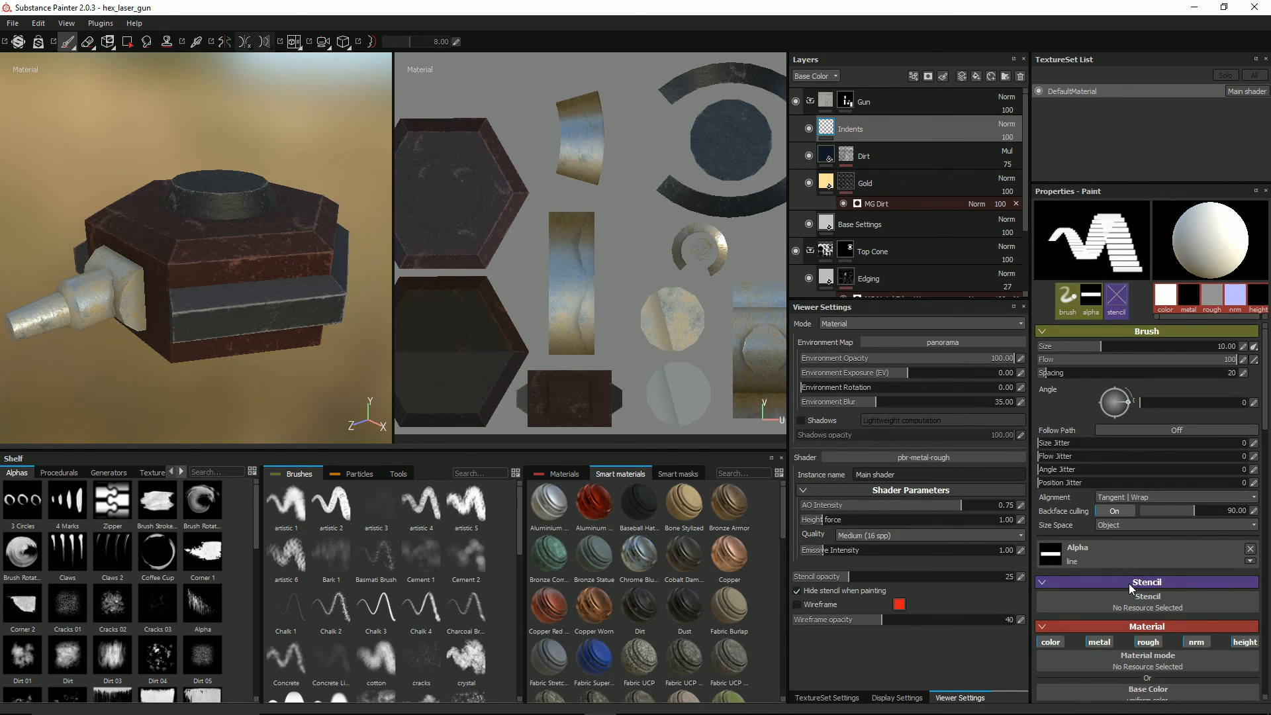
Step: Leave only the height channel active in the brush material and lower its height to the minimum
left_click(1043, 643)
left_click(1147, 643)
left_click(1203, 642)
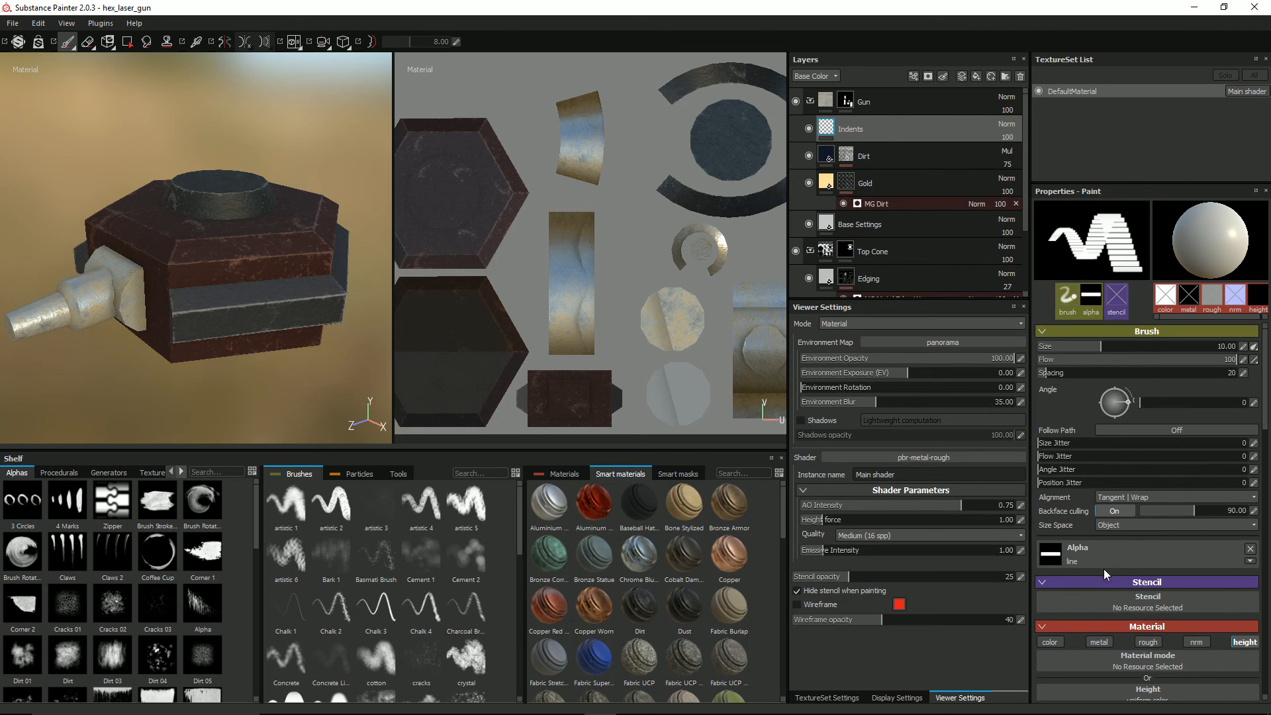
scroll(1190, 581, "down", 1)
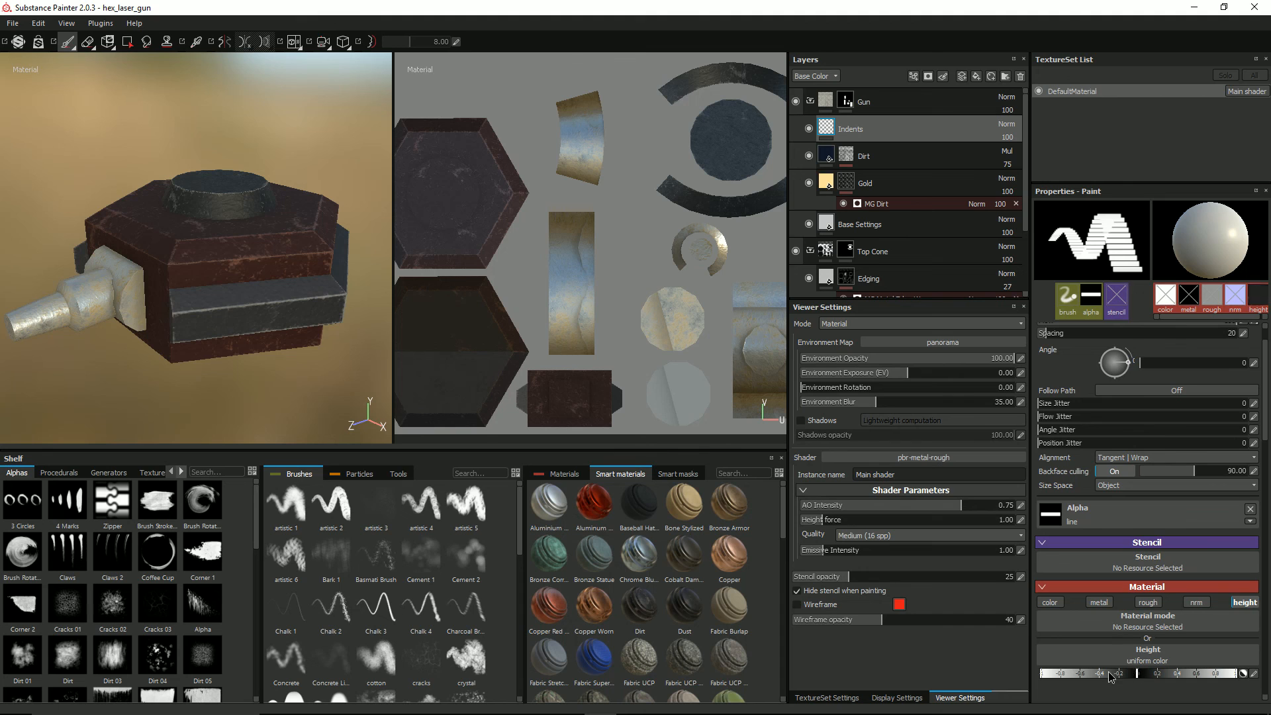
left_click_drag(1110, 675, 992, 680)
Step: Try stamping line indents directly on the gun barrel's collar in the 3D view, and undo the stamps
left_click_drag(60, 139, 132, 189, "alt")
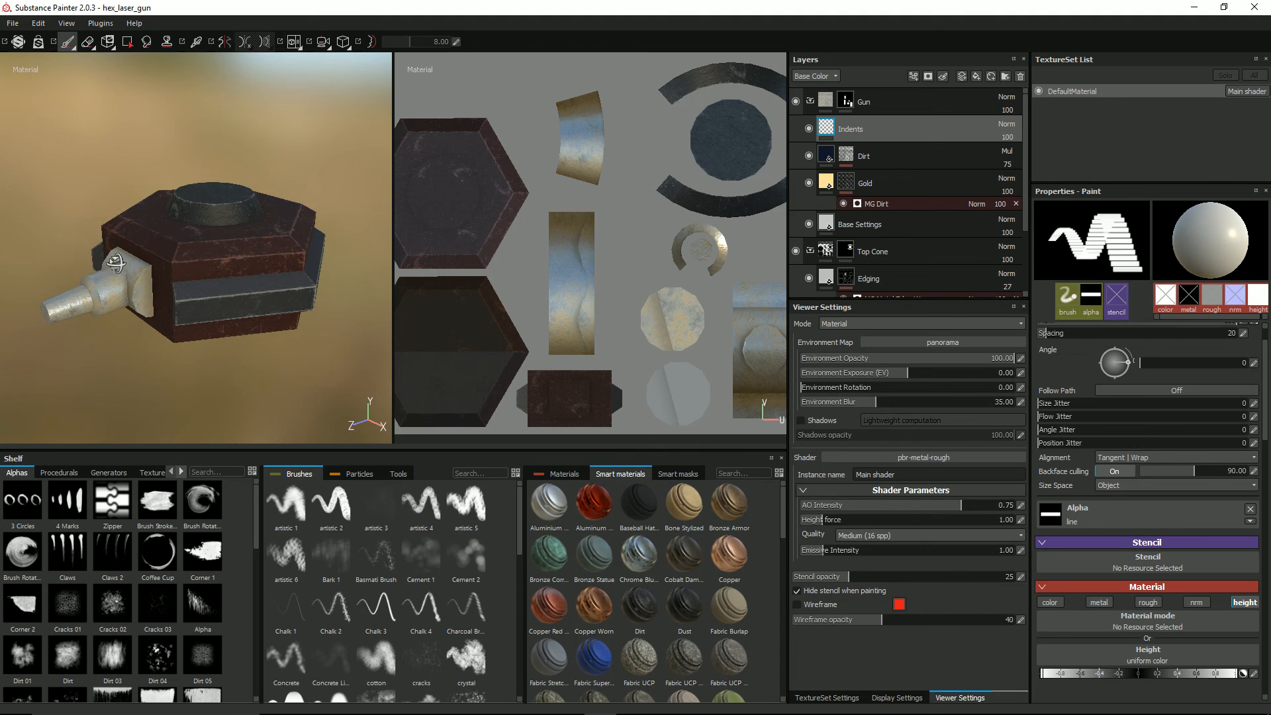
left_click_drag(115, 262, 81, 256, "alt")
middle_click_drag(81, 248, 150, 227, "alt")
scroll(145, 230, "up", 2)
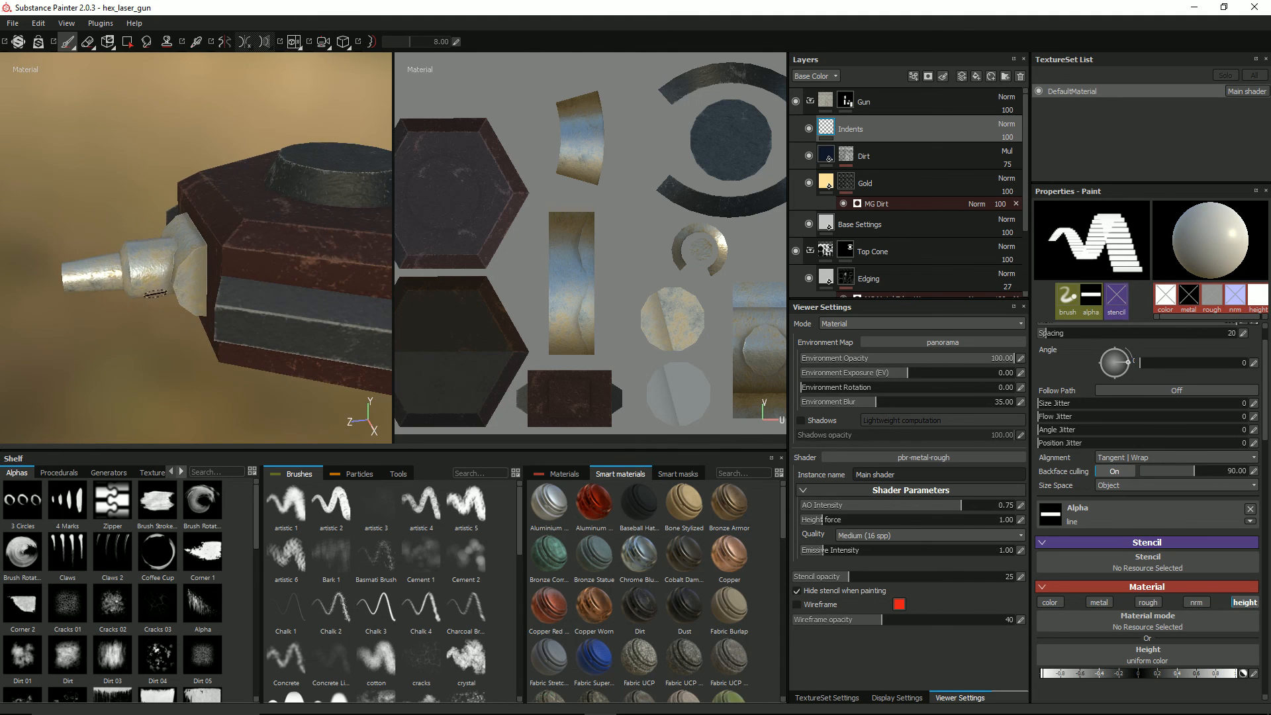
scroll(149, 264, "up", 3)
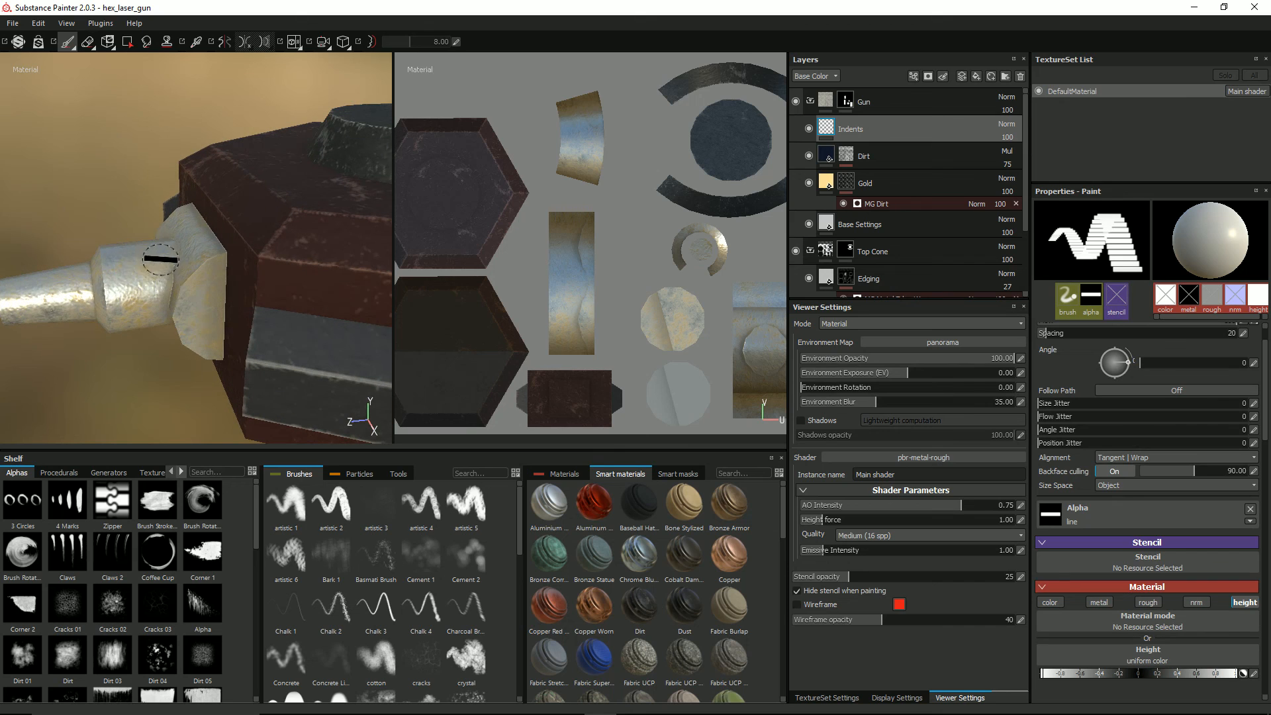
left_click_drag(134, 270, 134, 266, "ctrl")
left_click(134, 269)
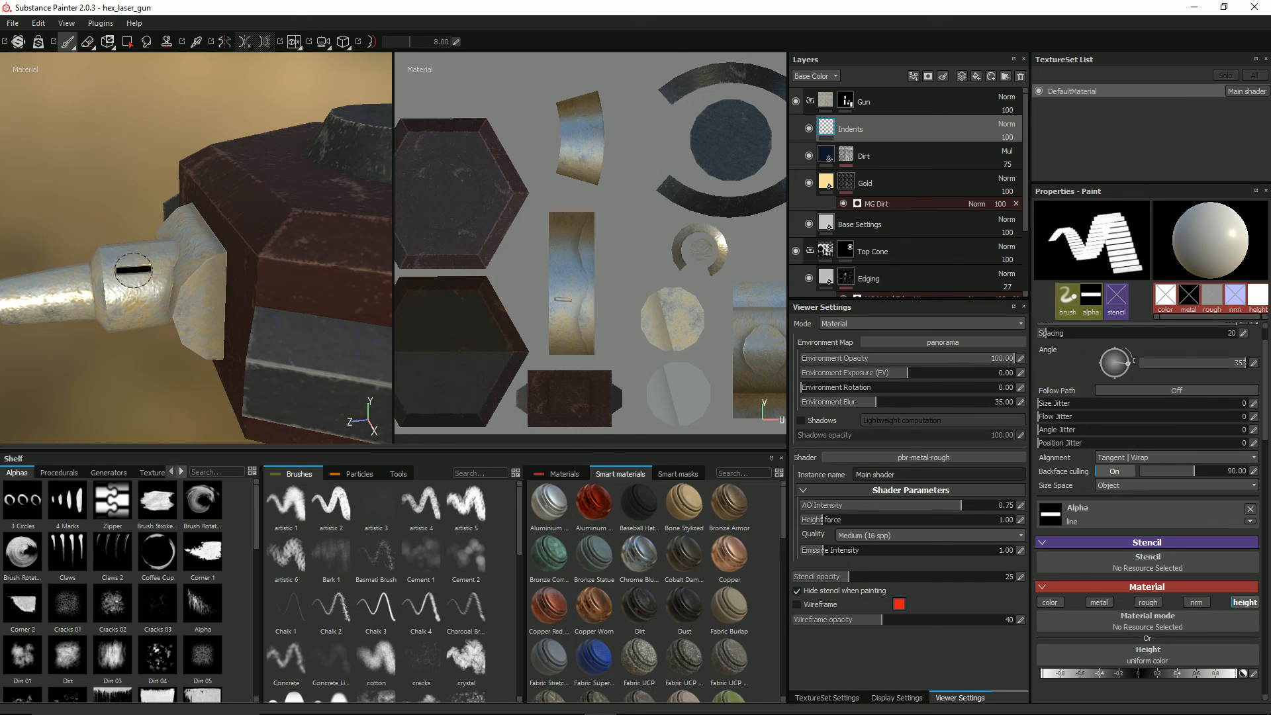
left_click(135, 293)
key("ctrl+z")
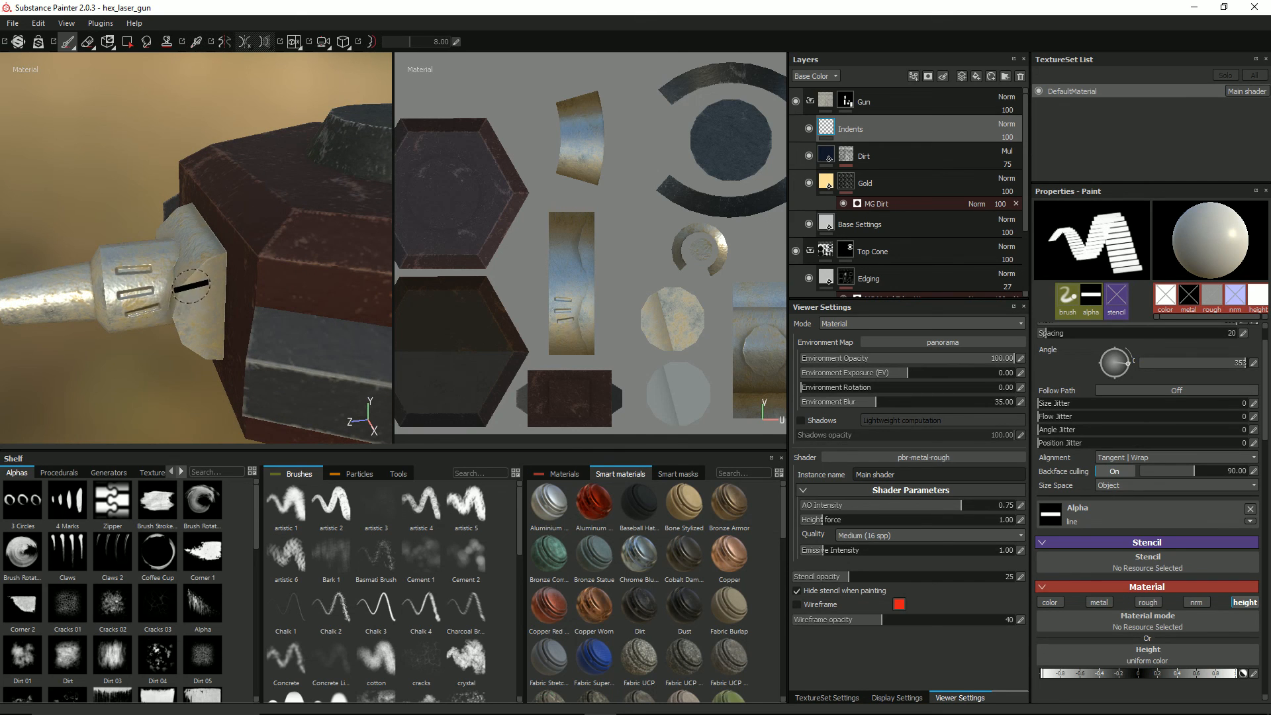
key("ctrl+z")
key("ctrl+z")
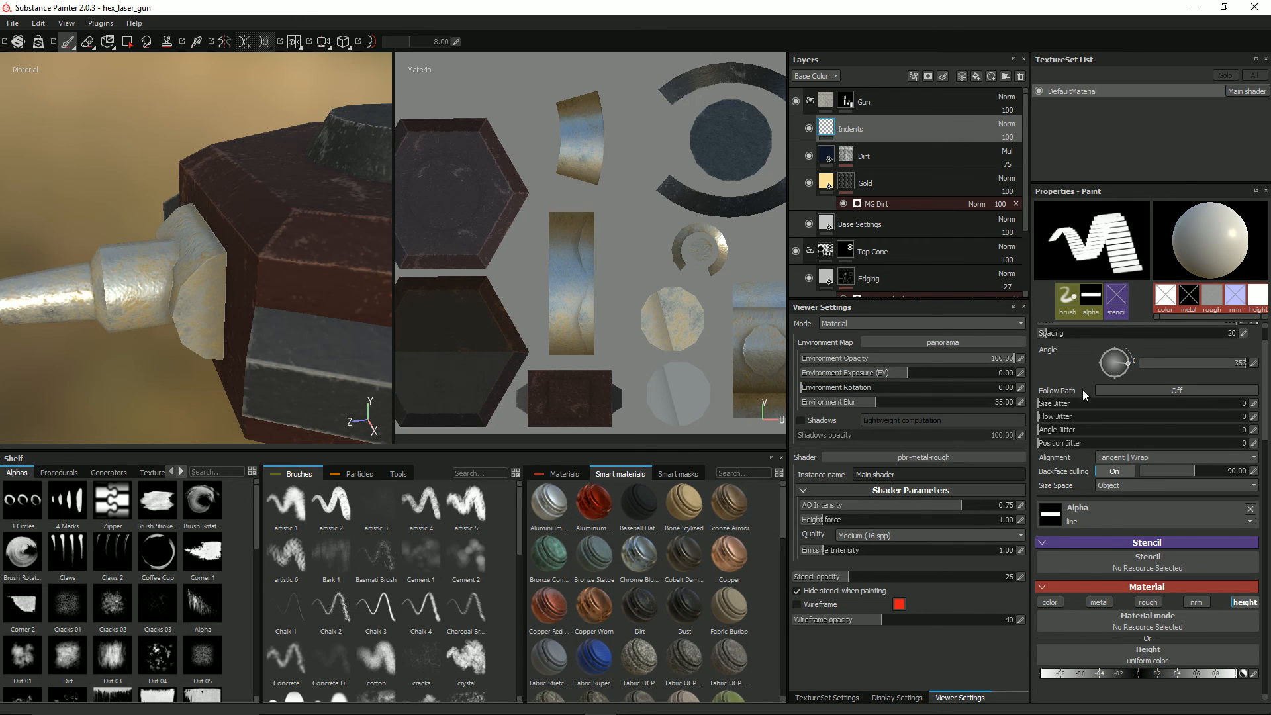
Step: Set the brush angle to 0
scroll(1083, 390, "up", 2)
double_click(1241, 403)
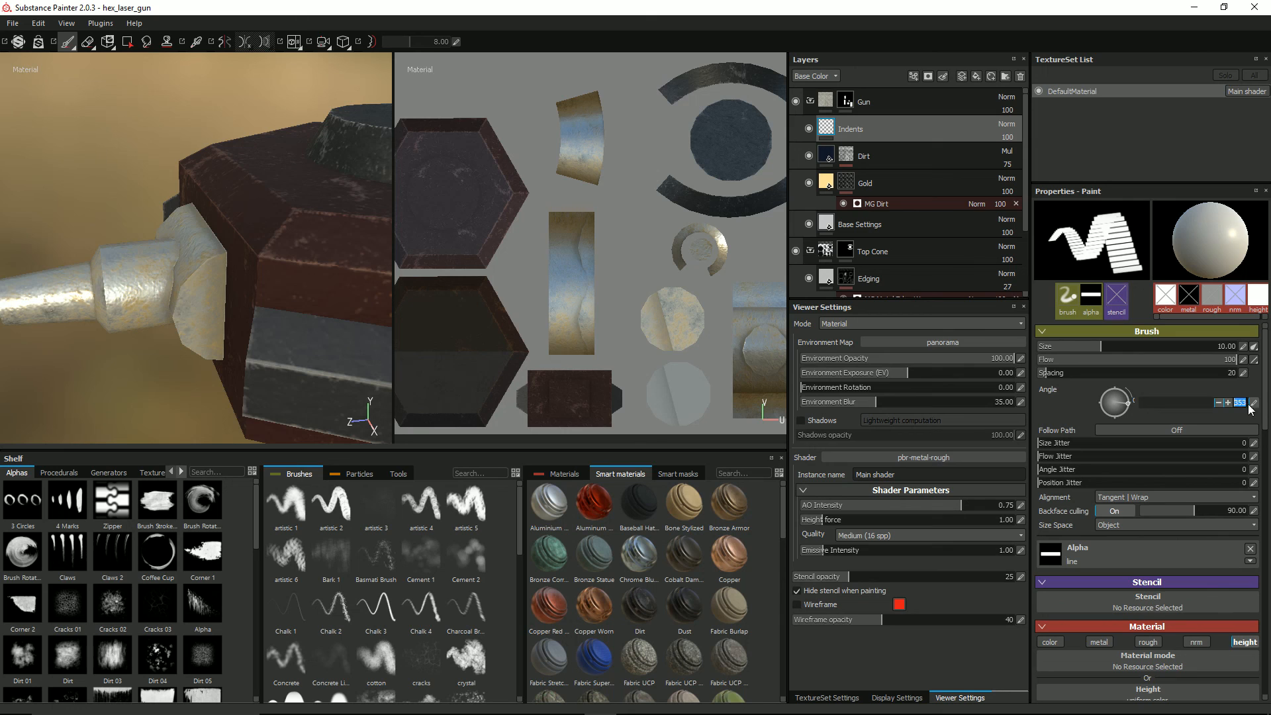
type("0")
key("Return")
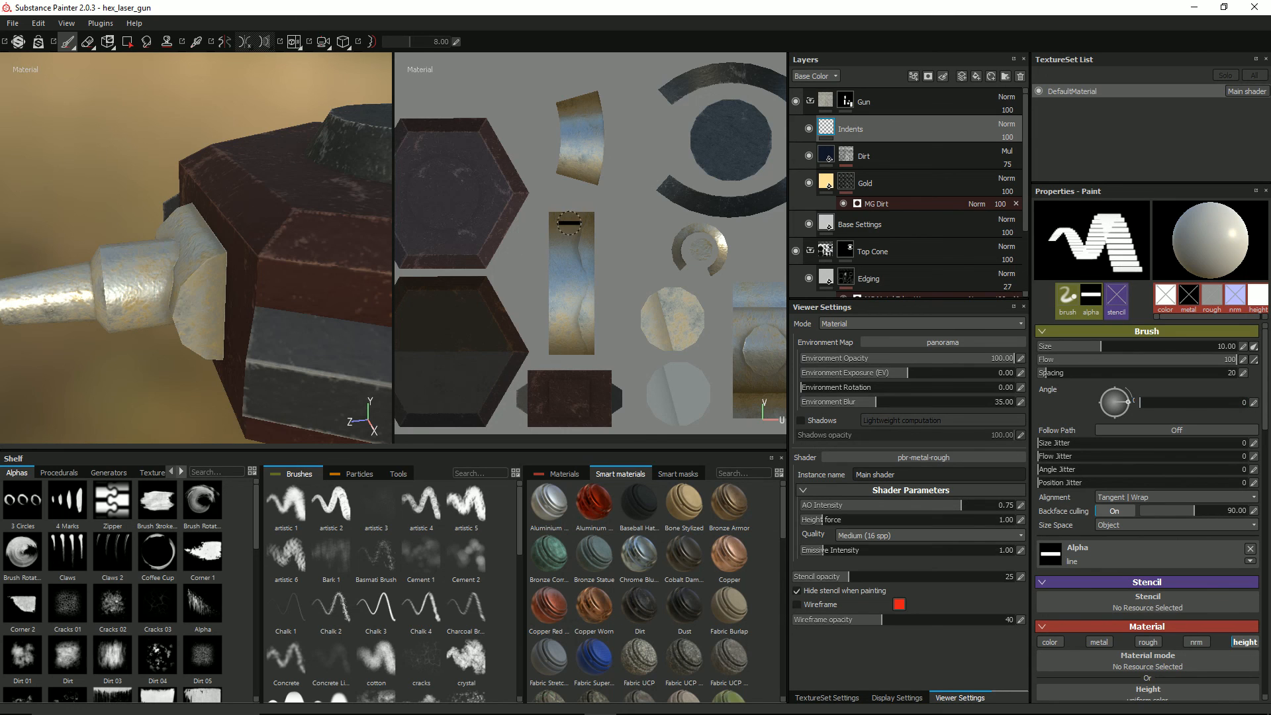
Step: Enlarge the brush to about 16.34 over the barrel collar's rectangular strip in the 2D UV view
scroll(569, 223, "up", 2)
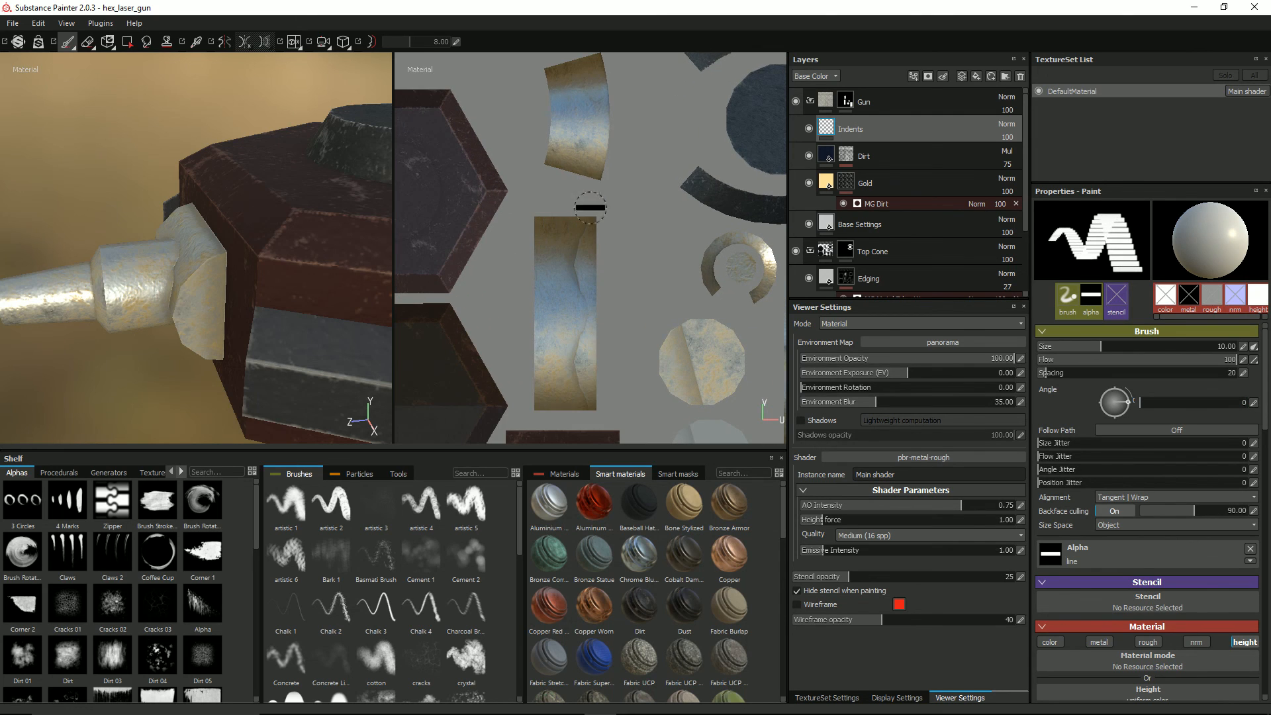
mouse_move(564, 251)
left_mouse_down("alt")
mouse_move(567, 226)
mouse_move(560, 254)
mouse_move(569, 249)
left_mouse_up("alt")
scroll(605, 245, "down", 2)
middle_click_drag(613, 244, 626, 191, "alt")
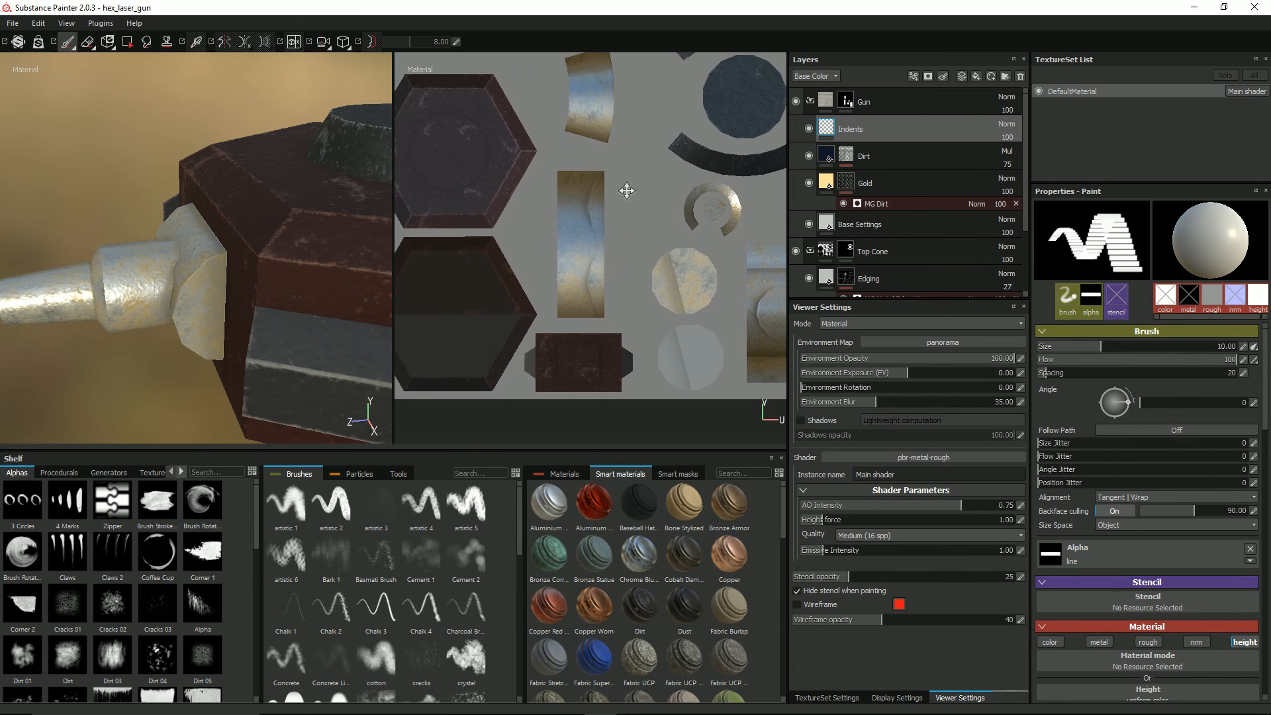
scroll(612, 206, "down", 1)
scroll(613, 206, "up", 1)
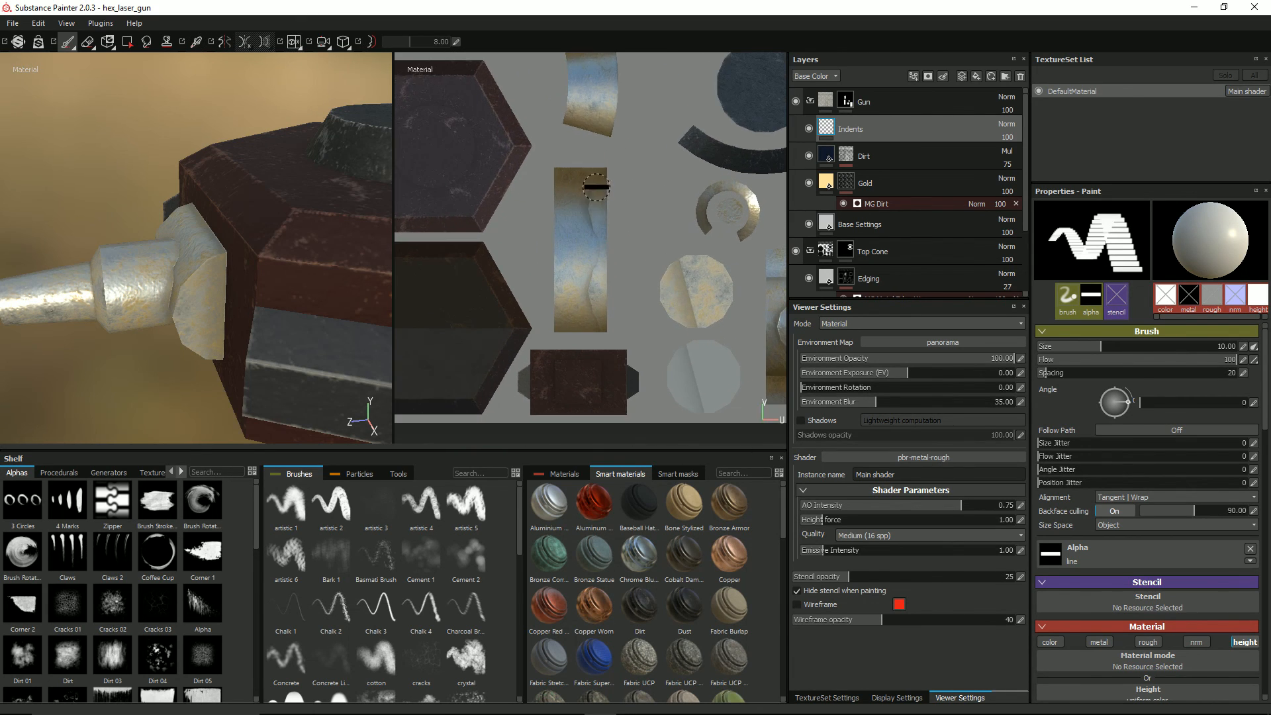
mouse_move(581, 184)
right_mouse_down("ctrl")
mouse_move(623, 184)
mouse_move(584, 184)
right_mouse_up("ctrl")
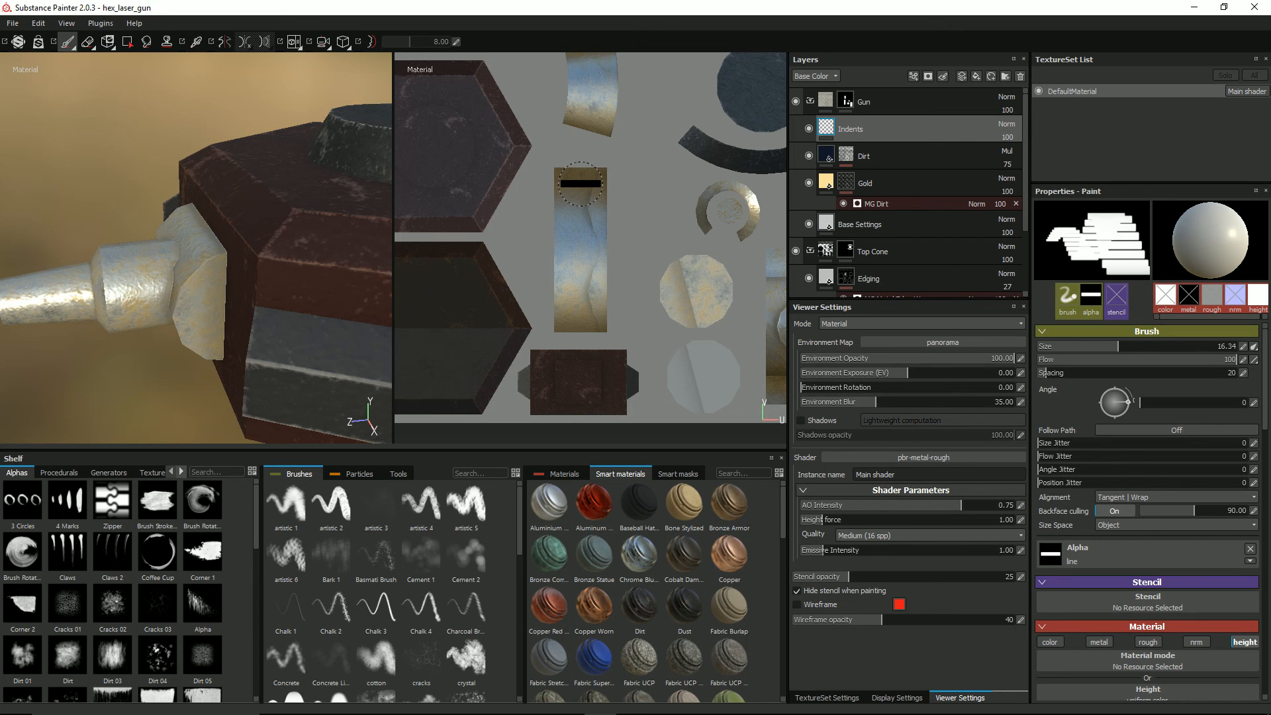
Step: Cycle through the individual channel views, including metallic, normal and height, and finish on Base Color
key("c")
key("c")
key("c")
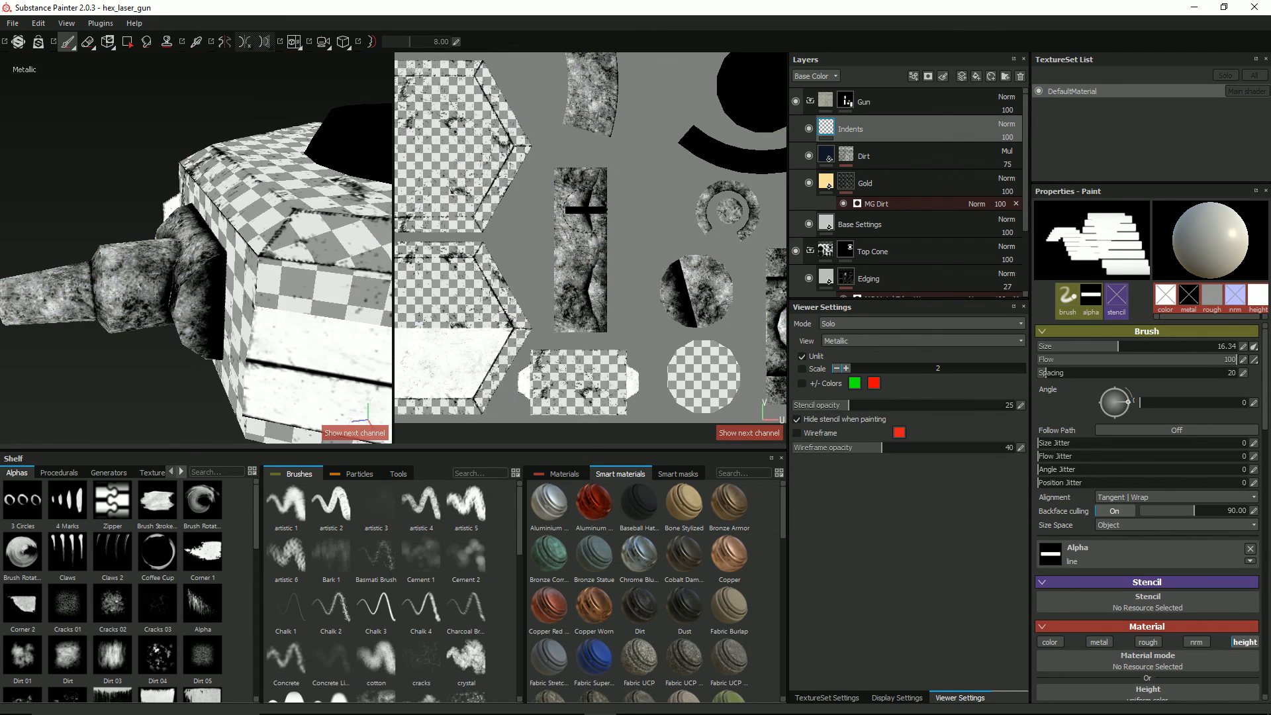
key("c")
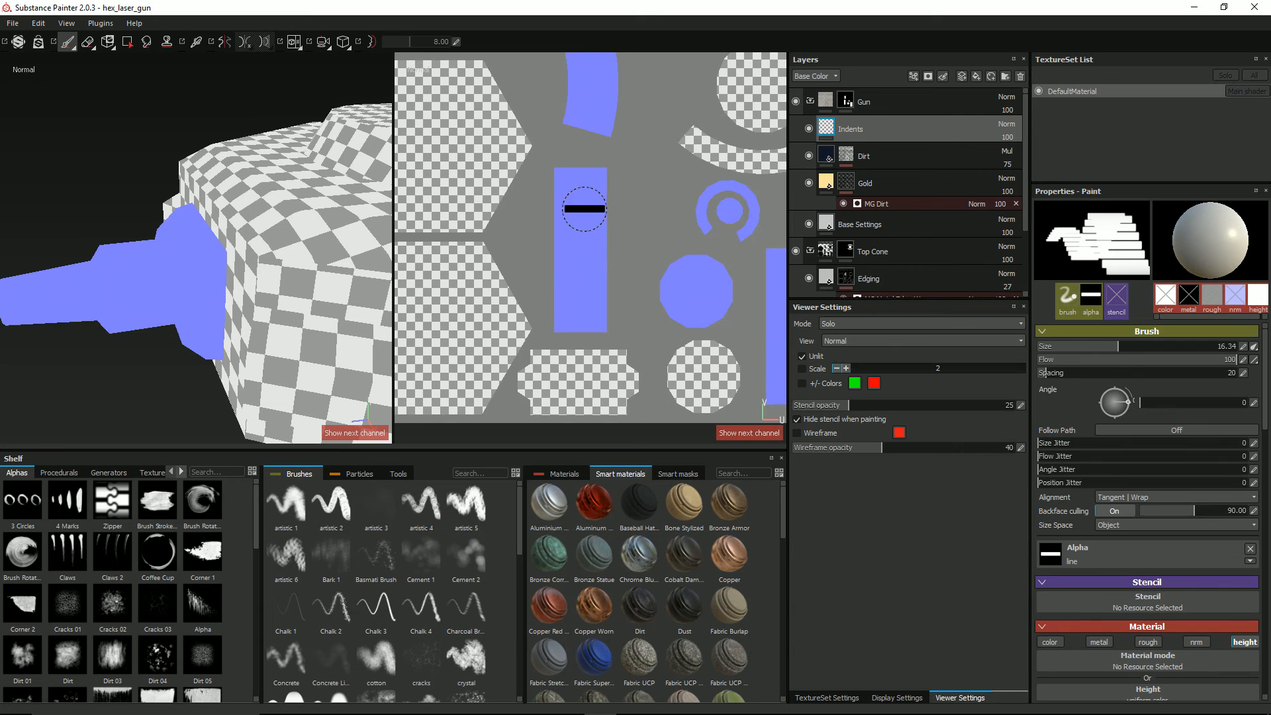
key("c")
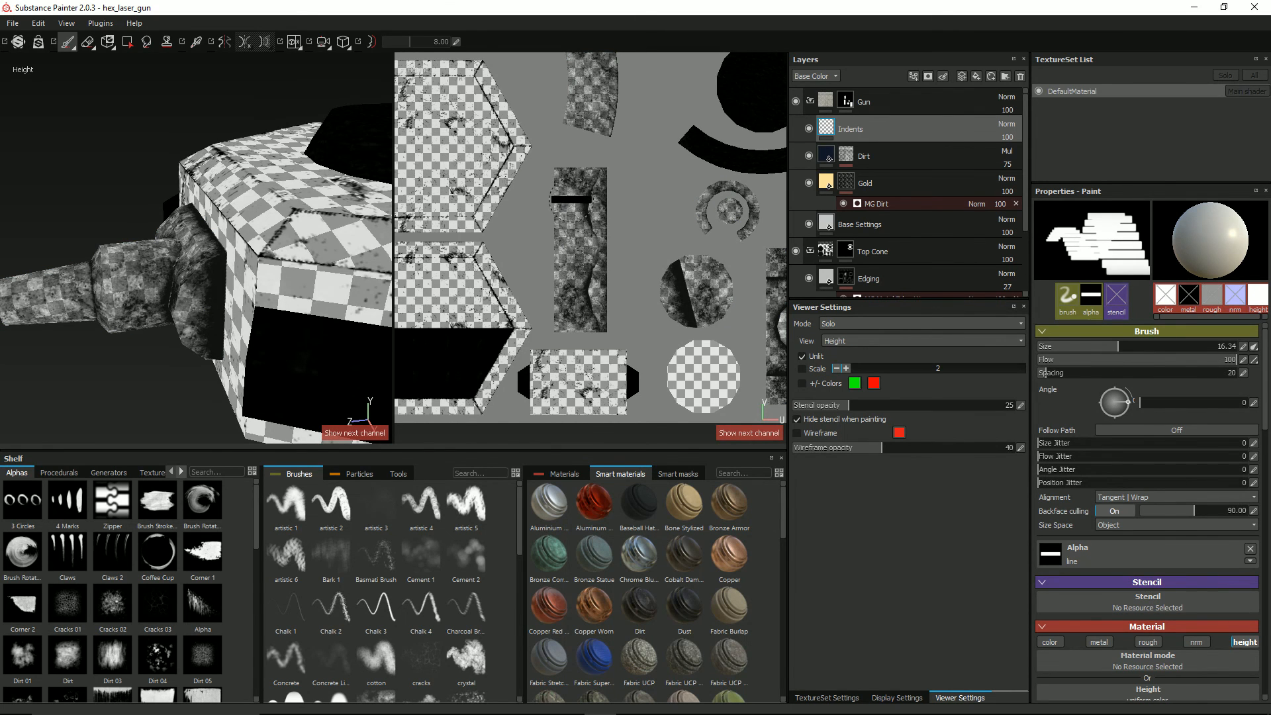
key("c")
key("c")
key("c")
key("c")
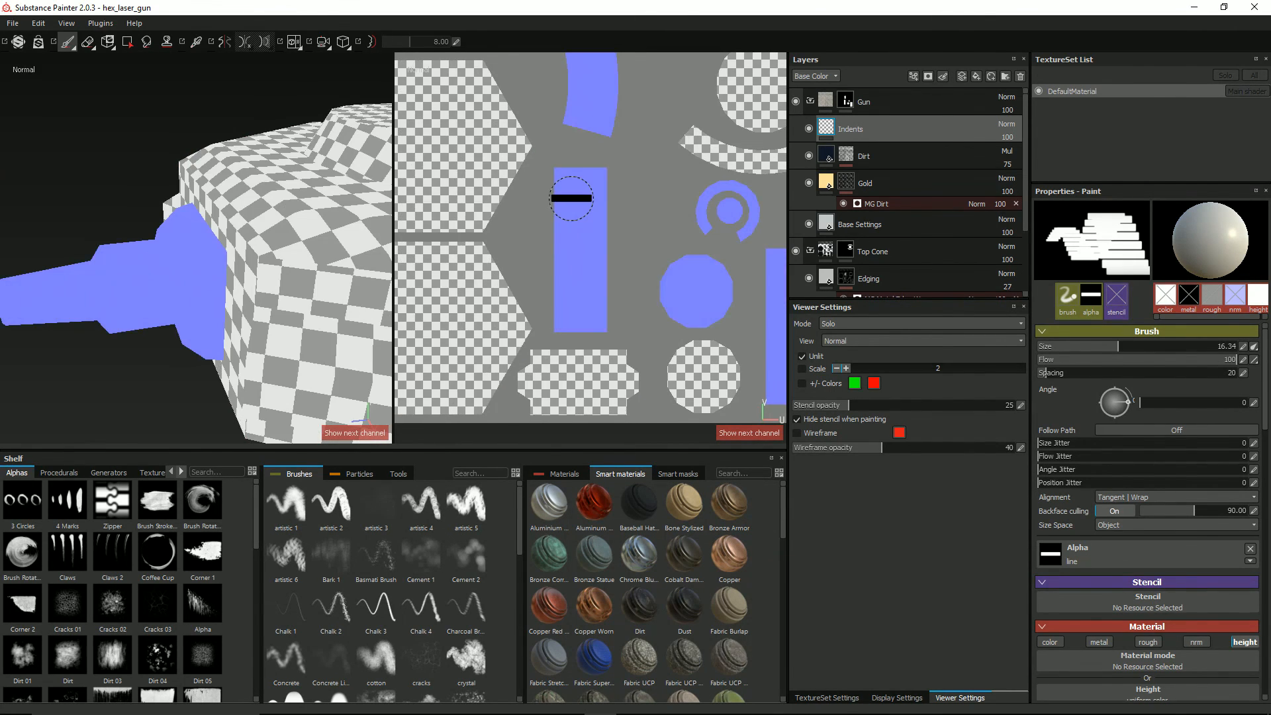
key("c")
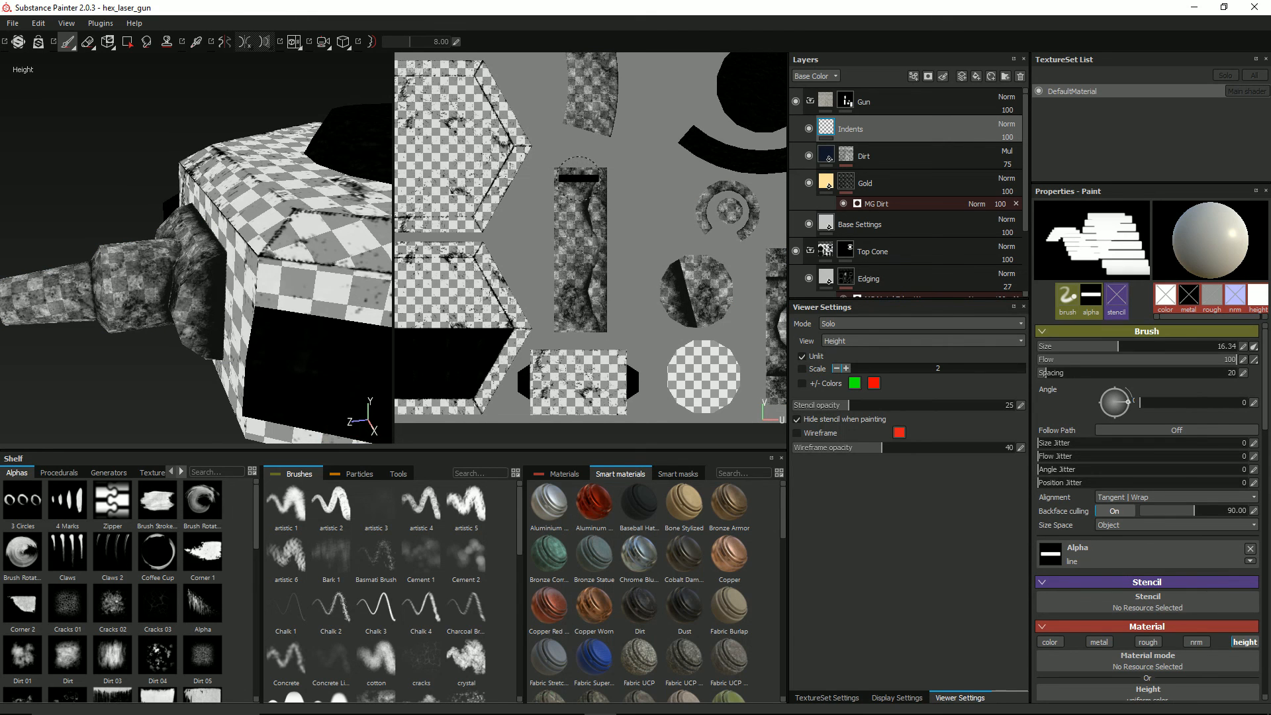
key("c")
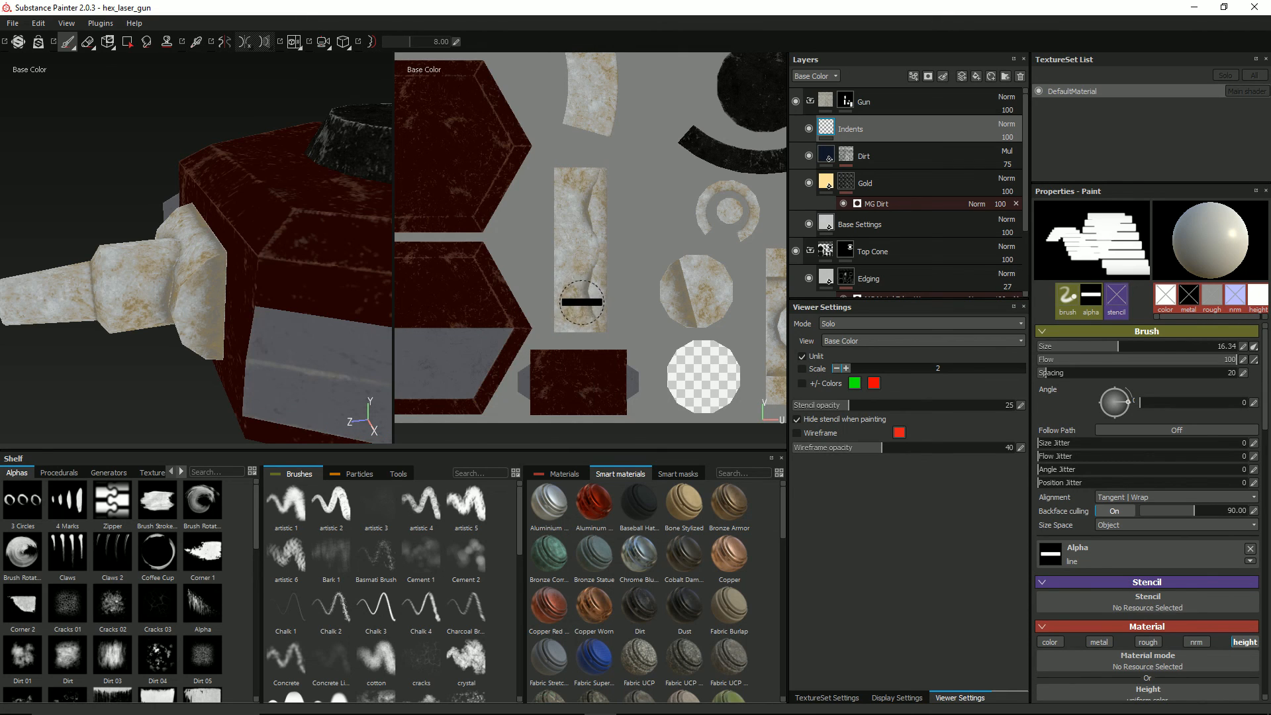
Step: Try painting a straight row of line indents down the collar's UV strip, check it in the material view, and undo the row
key("shift")
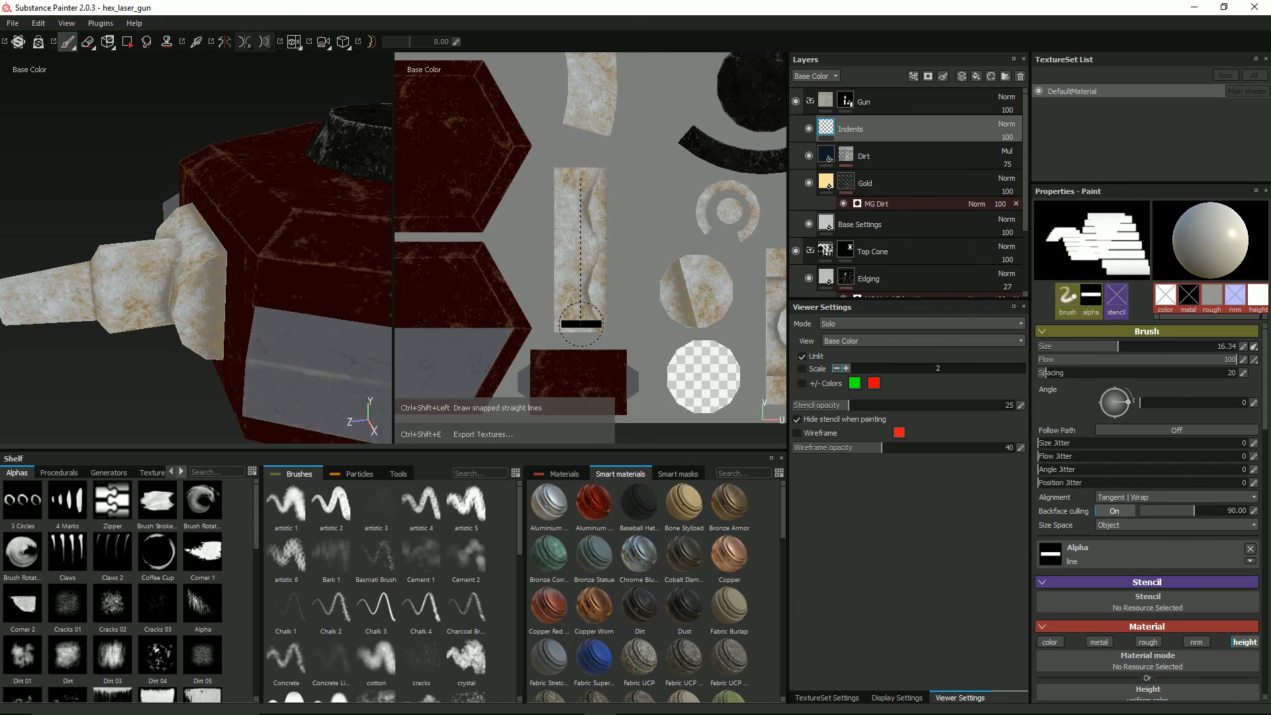
left_click(580, 324, "ctrl+shift")
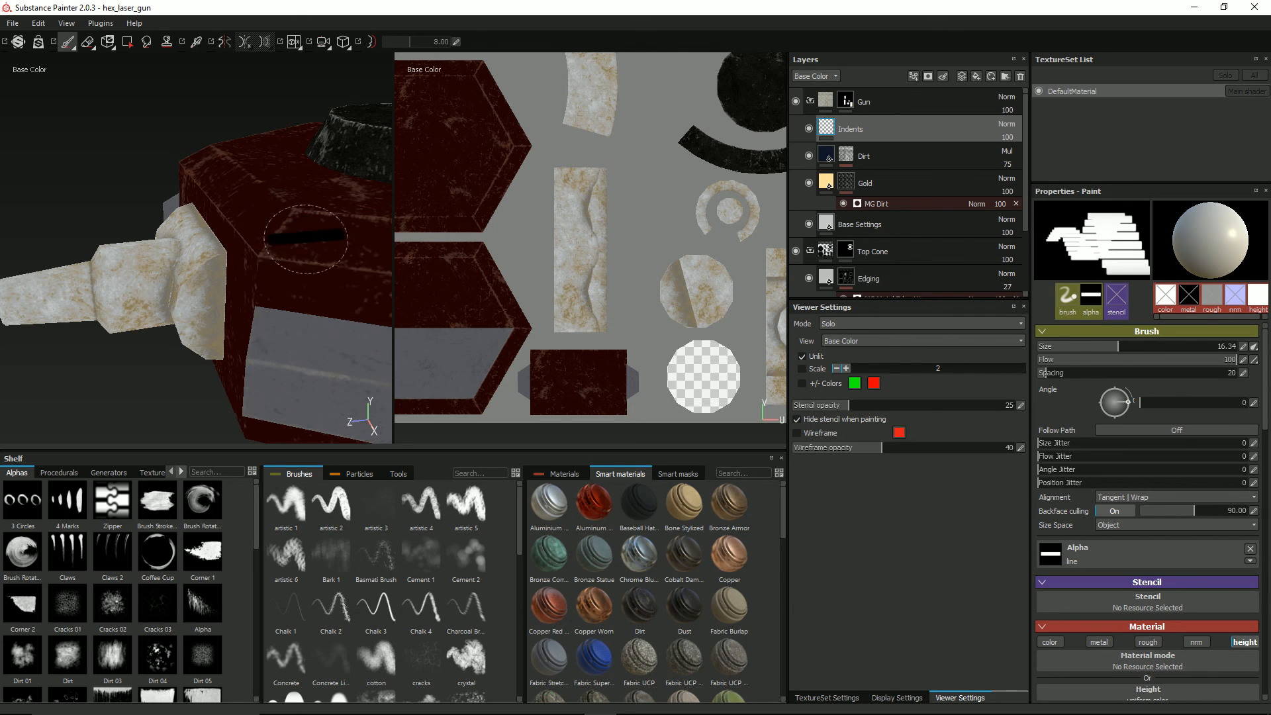
key("m")
mouse_move(140, 243)
left_mouse_down("alt")
mouse_move(284, 218)
mouse_move(284, 205)
mouse_move(252, 202)
mouse_move(213, 268)
left_mouse_up("alt")
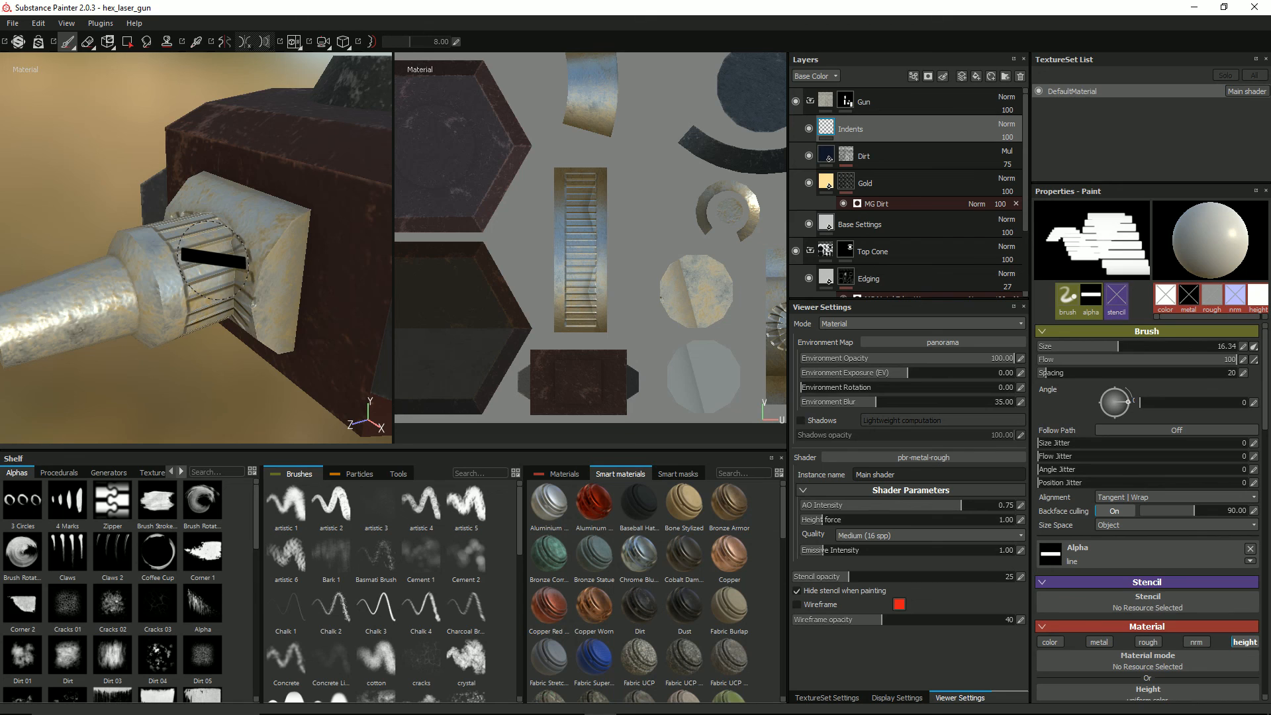
scroll(281, 222, "up", 2)
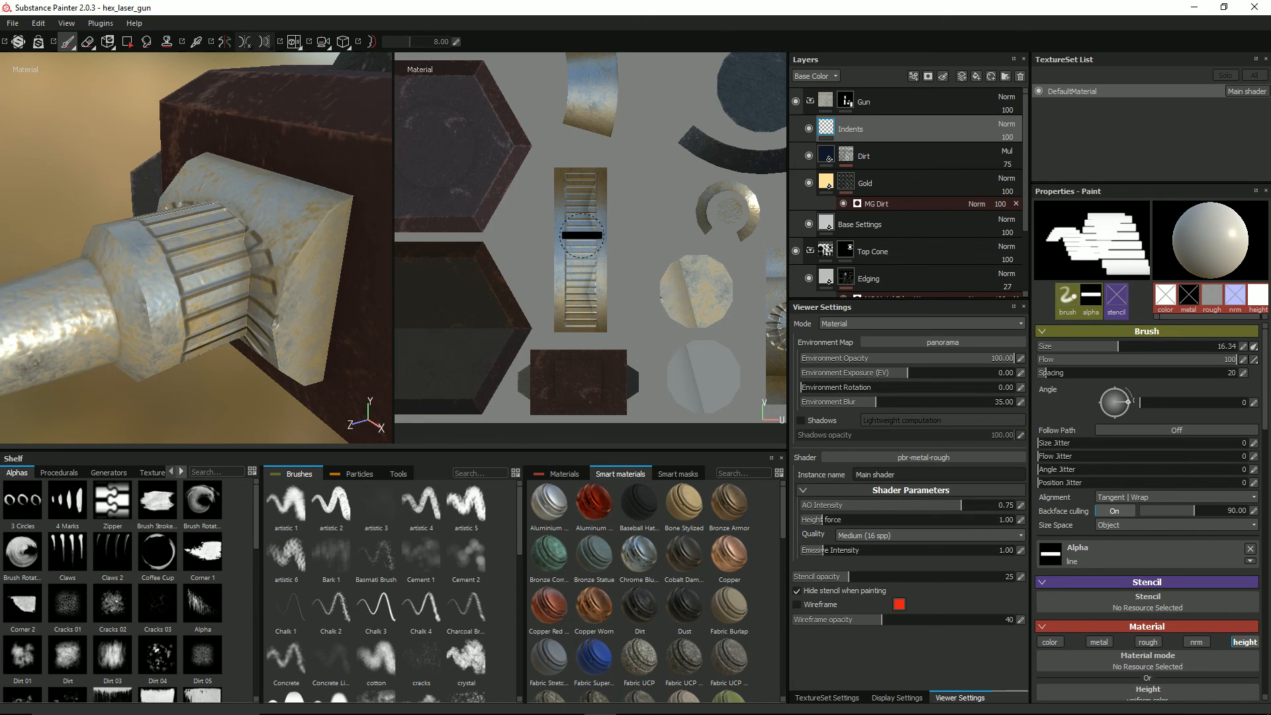
scroll(654, 203, "up", 1)
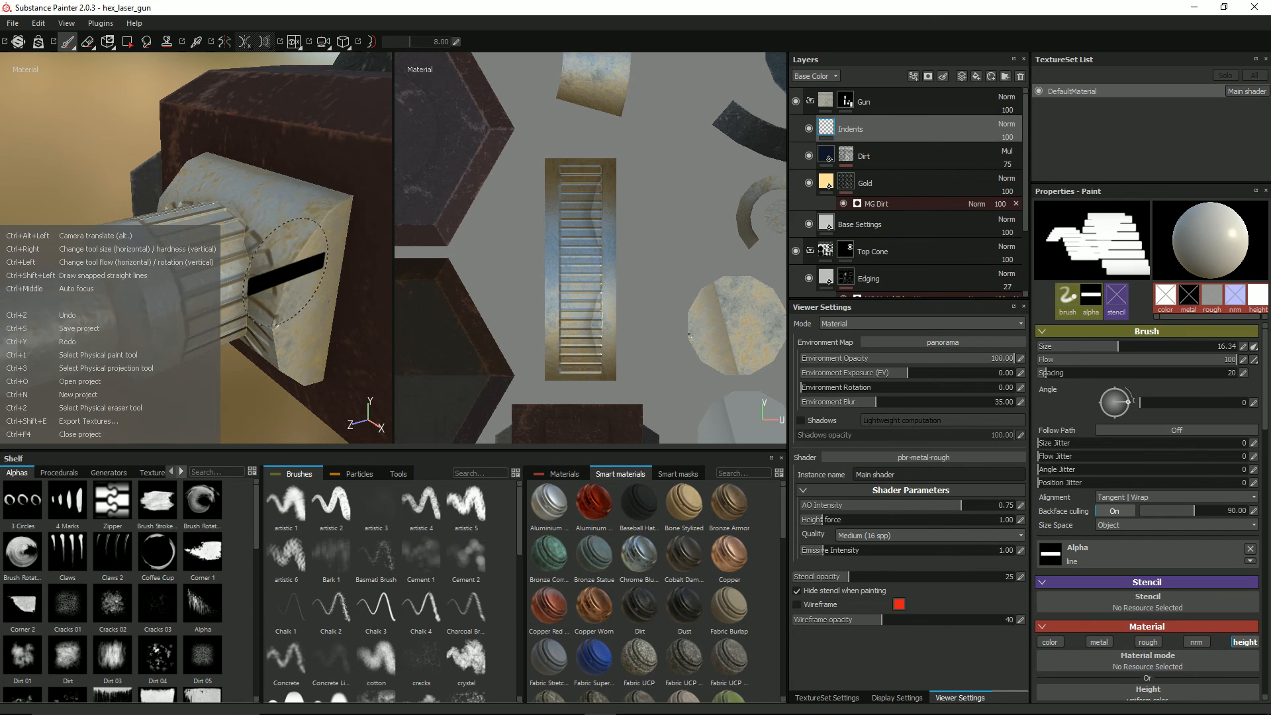
key("ctrl+z")
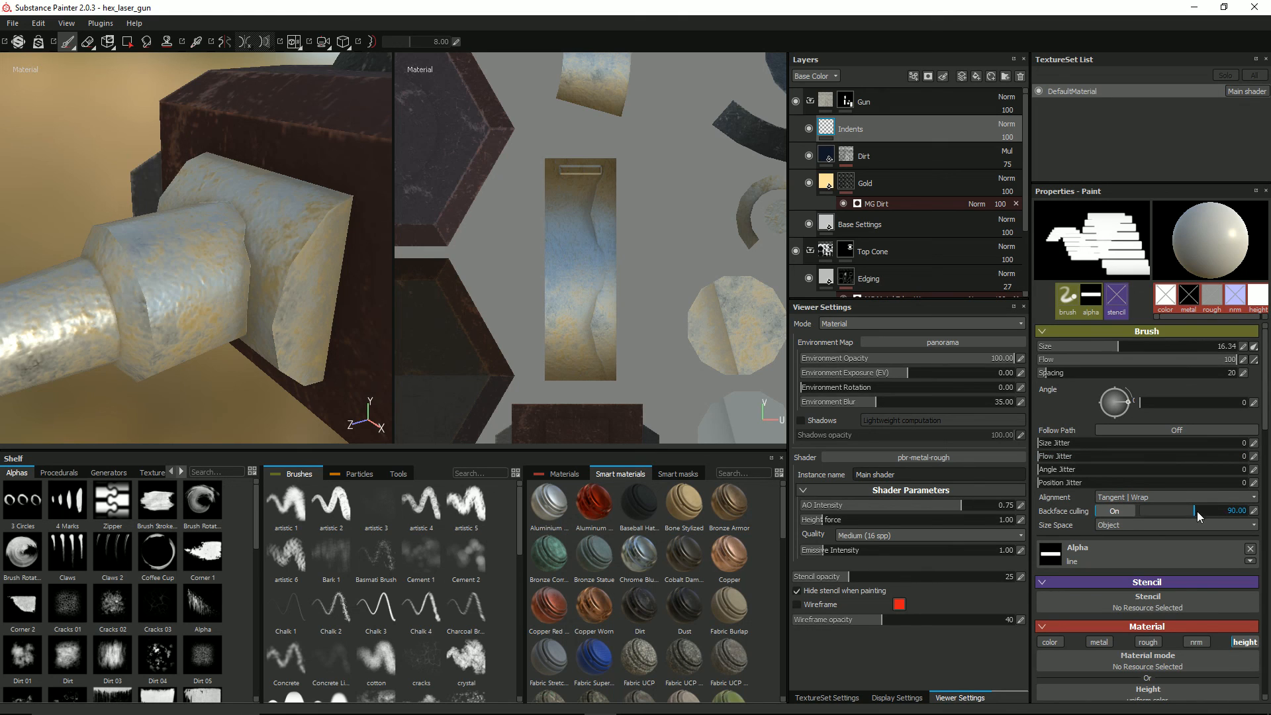
Step: Set the brush's backface culling angle to 45
left_click(1254, 511)
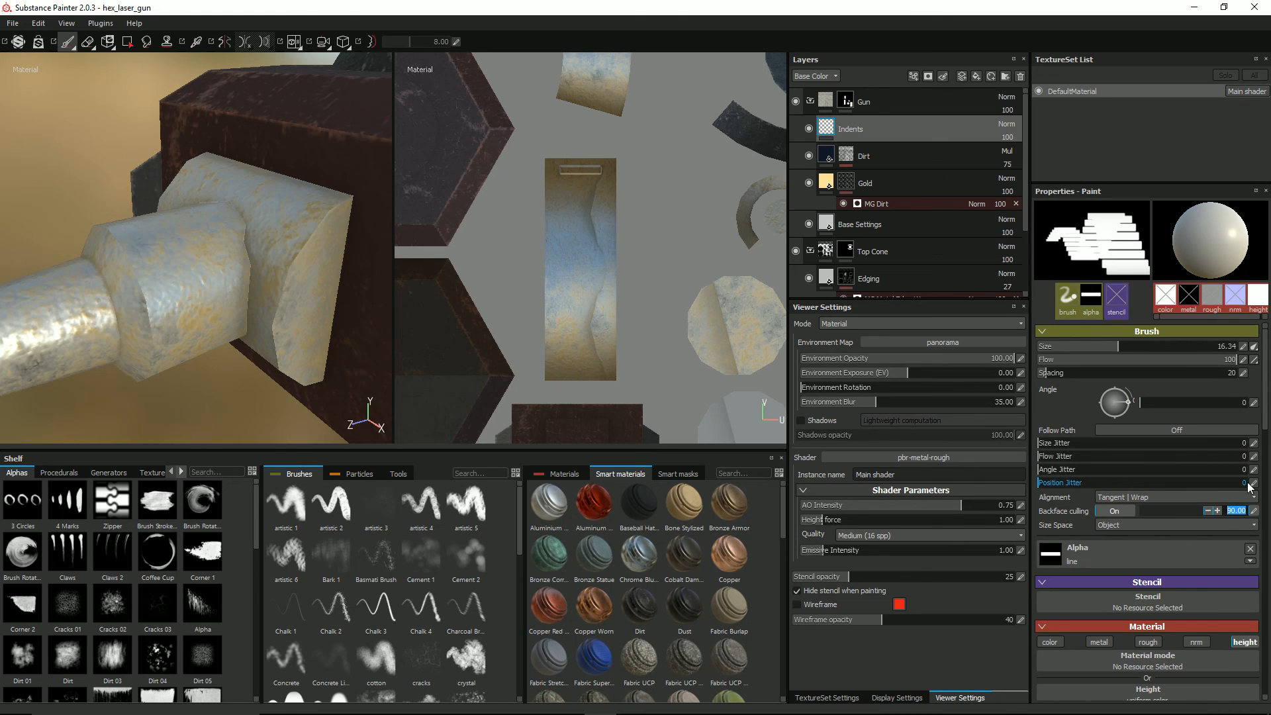
type("45")
key("Return")
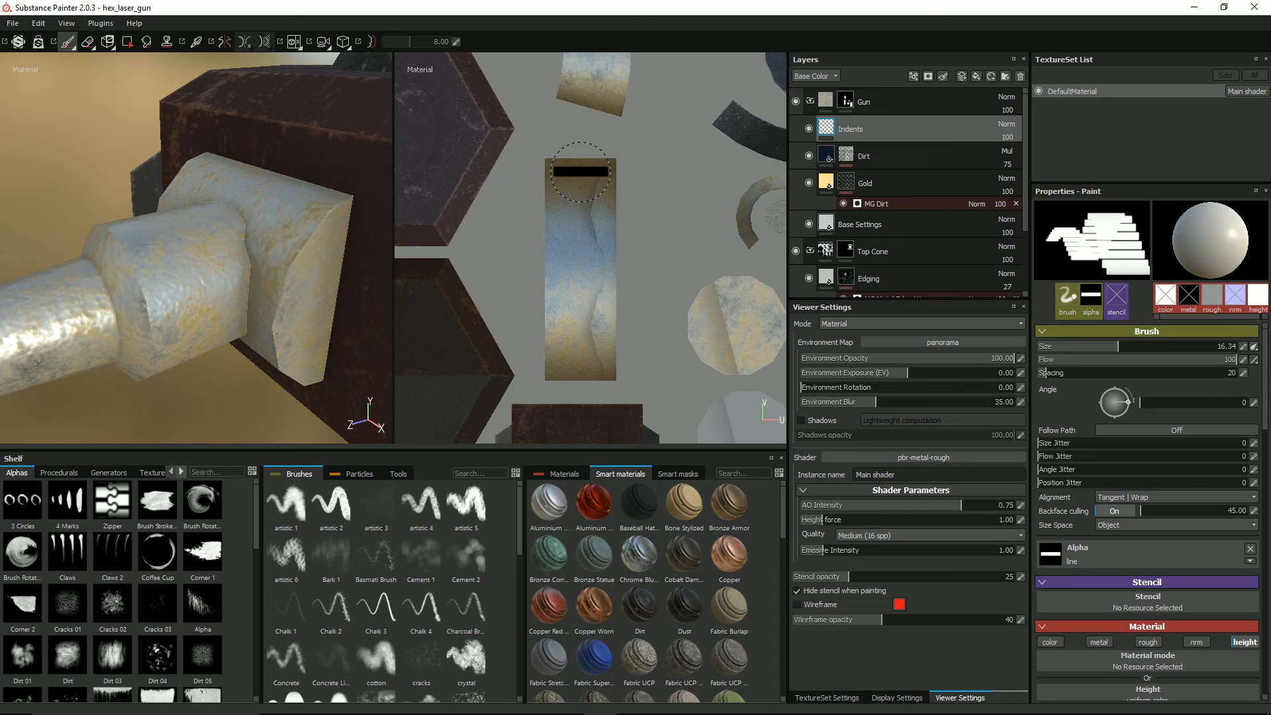
Step: Paint a straight row of line indents down the full length of the barrel collar's UV strip
key("shift")
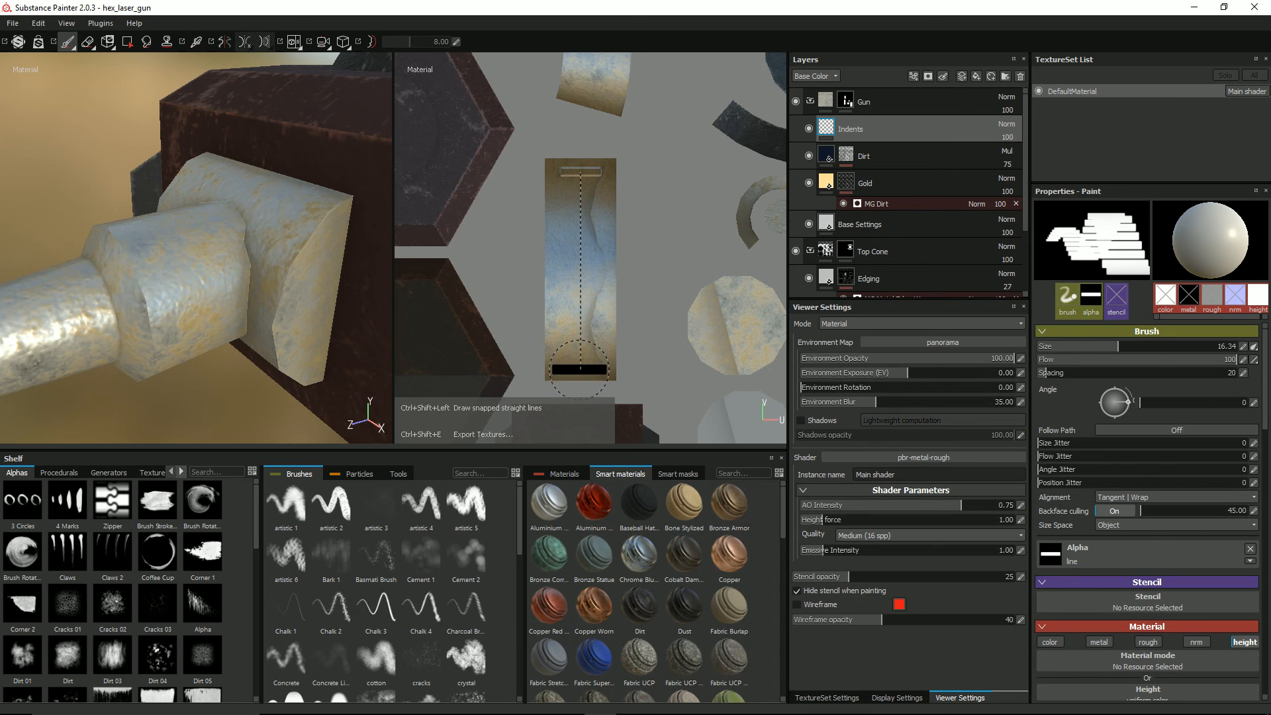
left_click(581, 370, "shift")
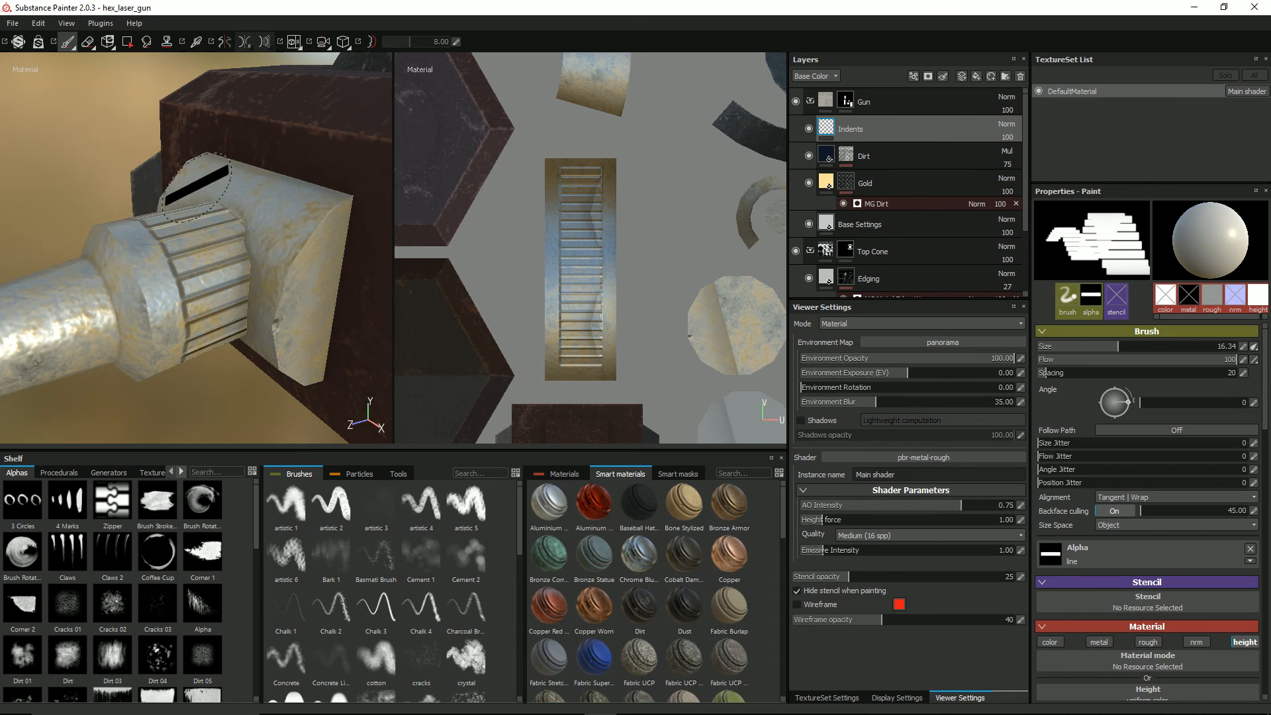
mouse_move(224, 195)
left_mouse_down("alt")
mouse_move(331, 215)
mouse_move(285, 194)
left_mouse_up("alt")
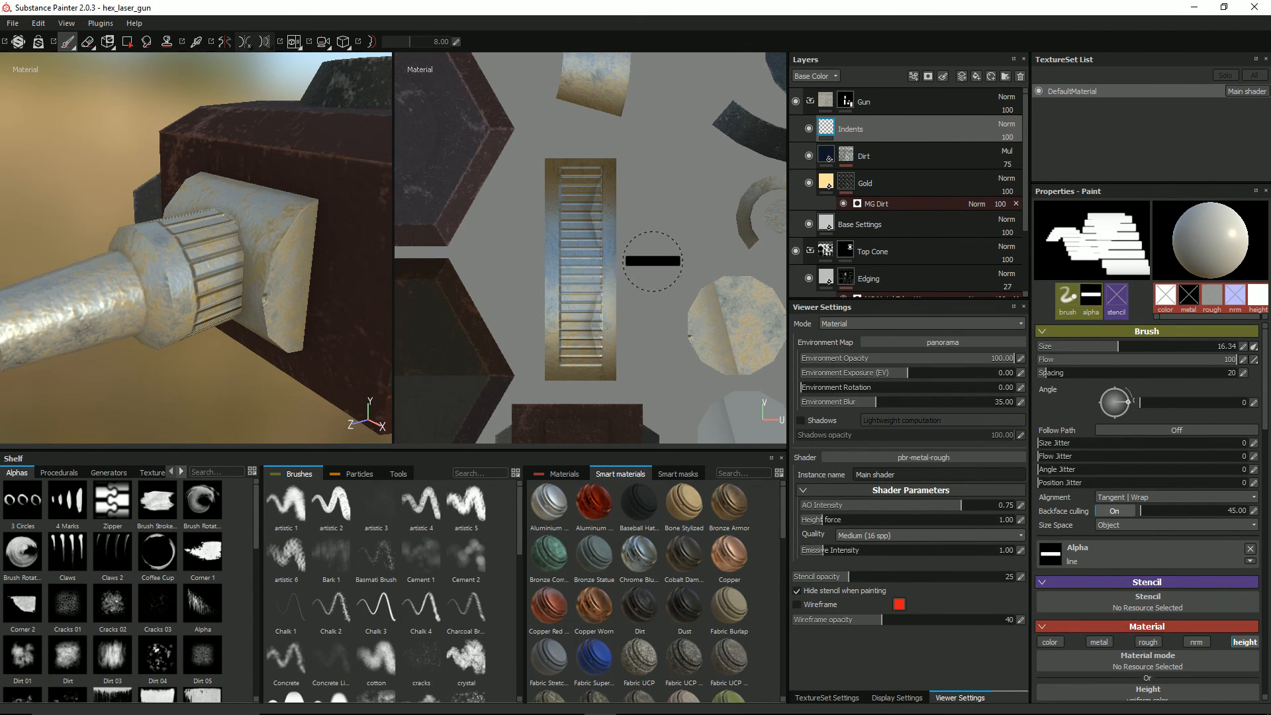
Step: Undo the collar's row of indents and repaint it as a straight row down the UV strip with brush size 19.37
key("ctrl+z")
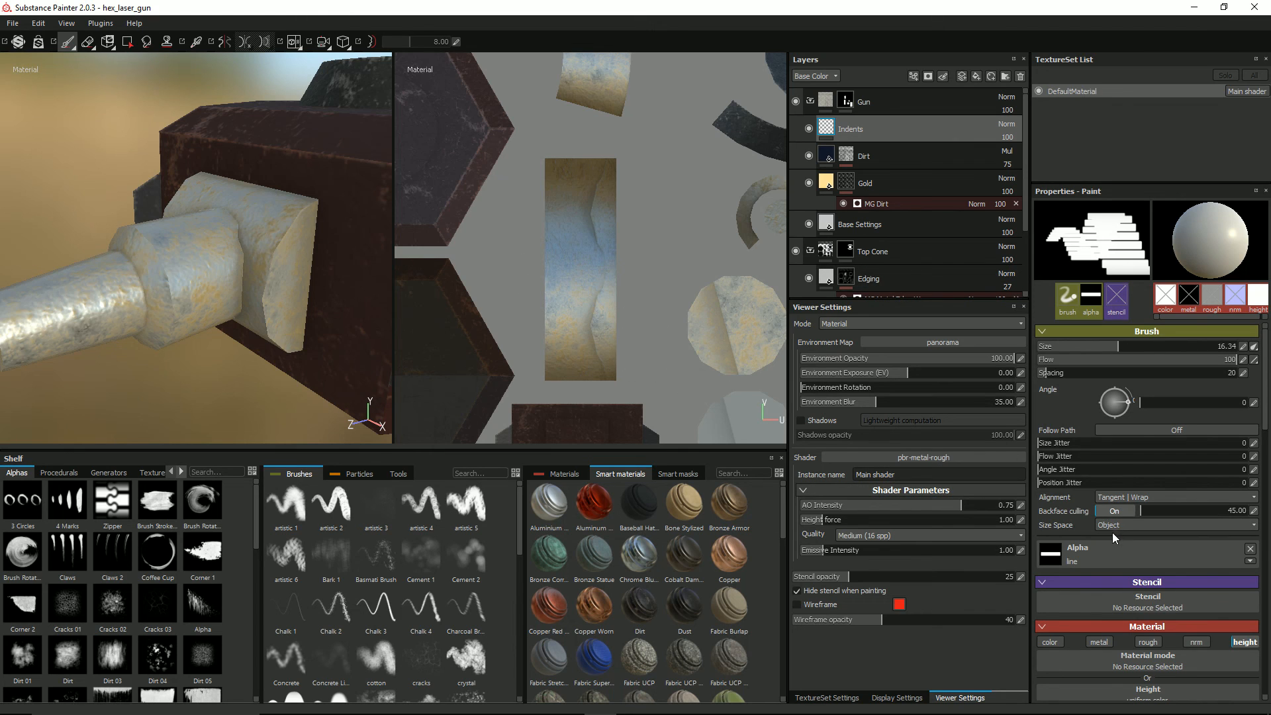
scroll(569, 238, "down", 1)
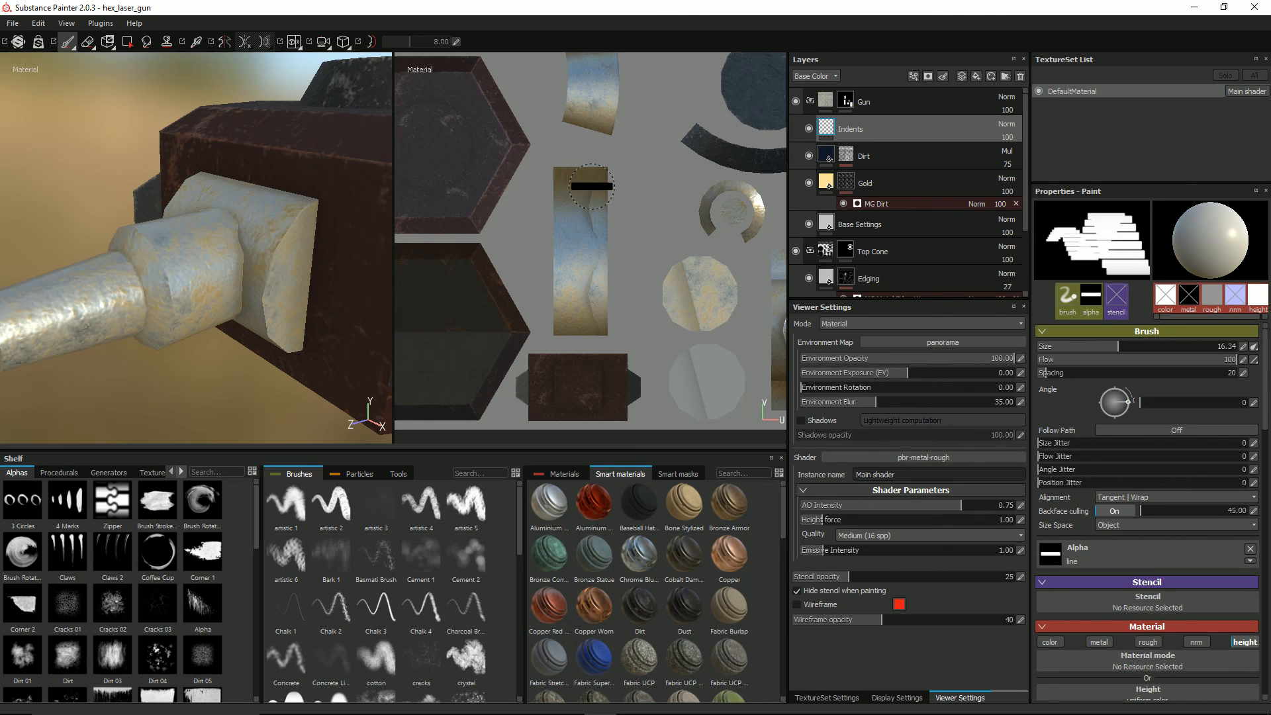
scroll(579, 188, "up", 3)
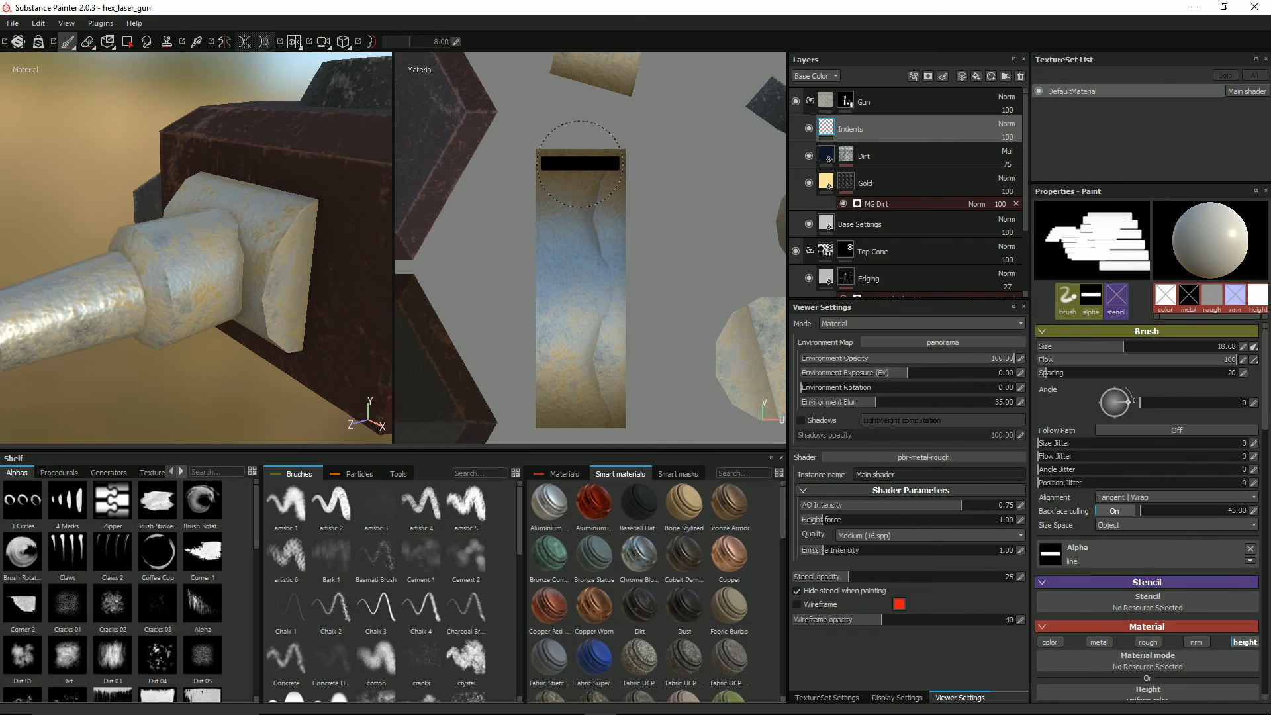
key("bracketright")
key("bracketright")
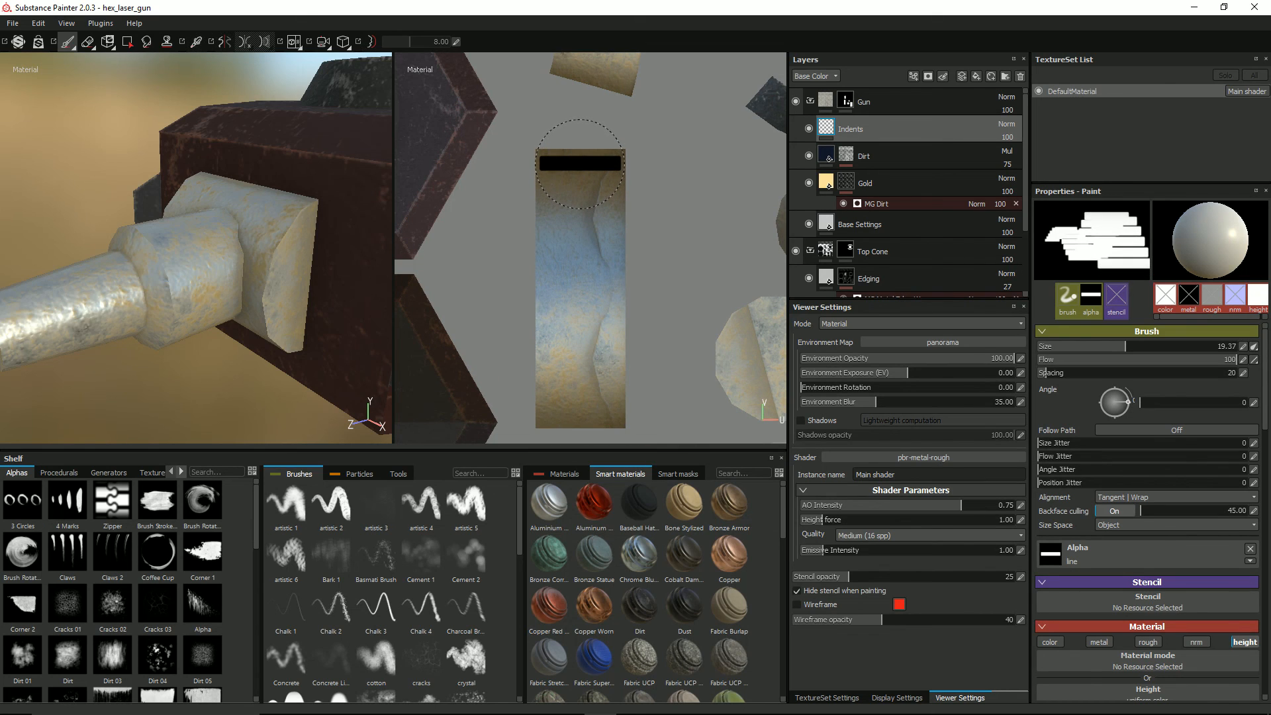
left_click(580, 163)
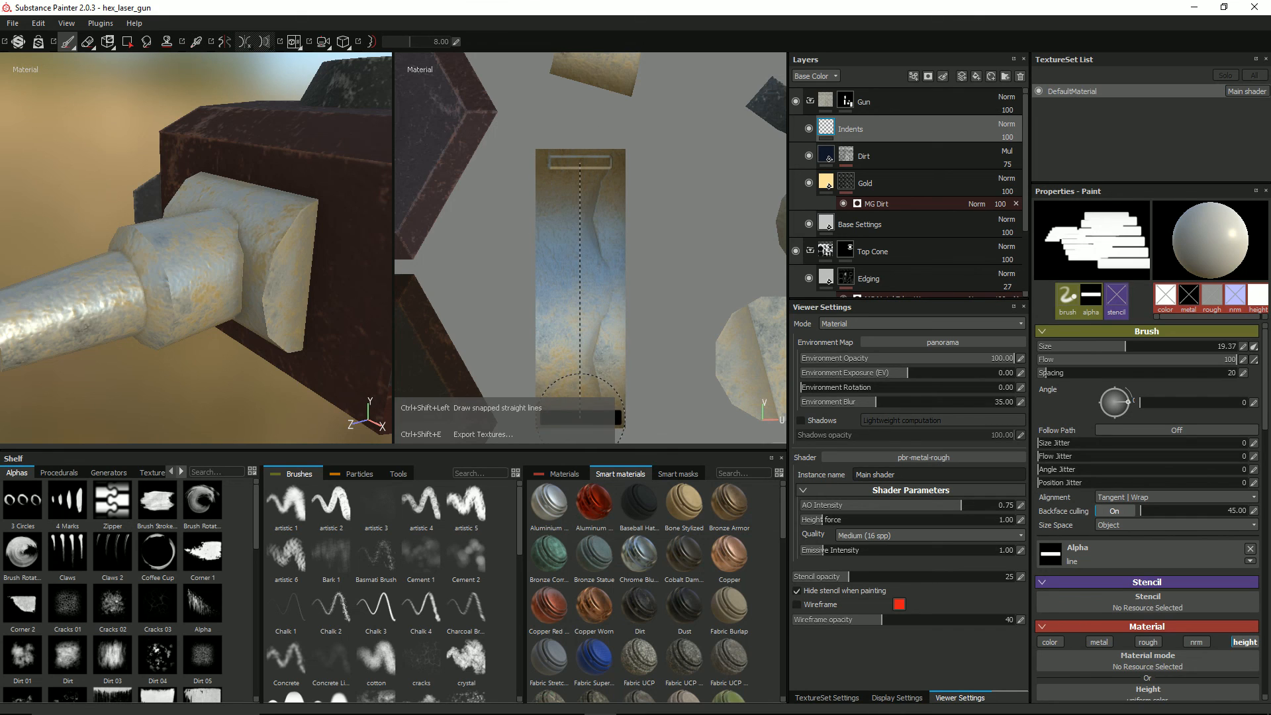
left_click(582, 409, "ctrl+shift")
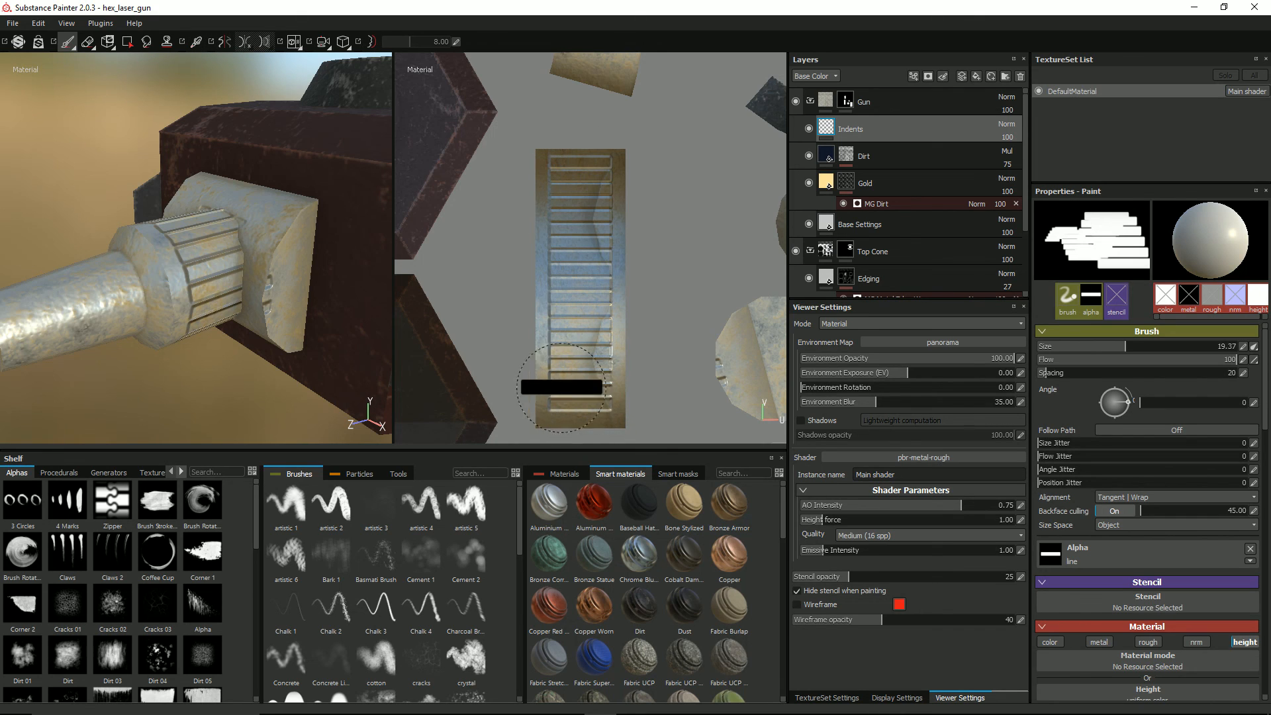
Step: Erase the stray indent marks on the barrel's mounting block around the base of the collar
mouse_move(311, 265)
left_mouse_down("alt")
mouse_move(296, 232)
mouse_move(440, 249)
mouse_move(400, 291)
mouse_move(371, 287)
mouse_move(278, 204)
mouse_move(297, 320)
mouse_move(269, 304)
mouse_move(284, 291)
left_mouse_up("alt")
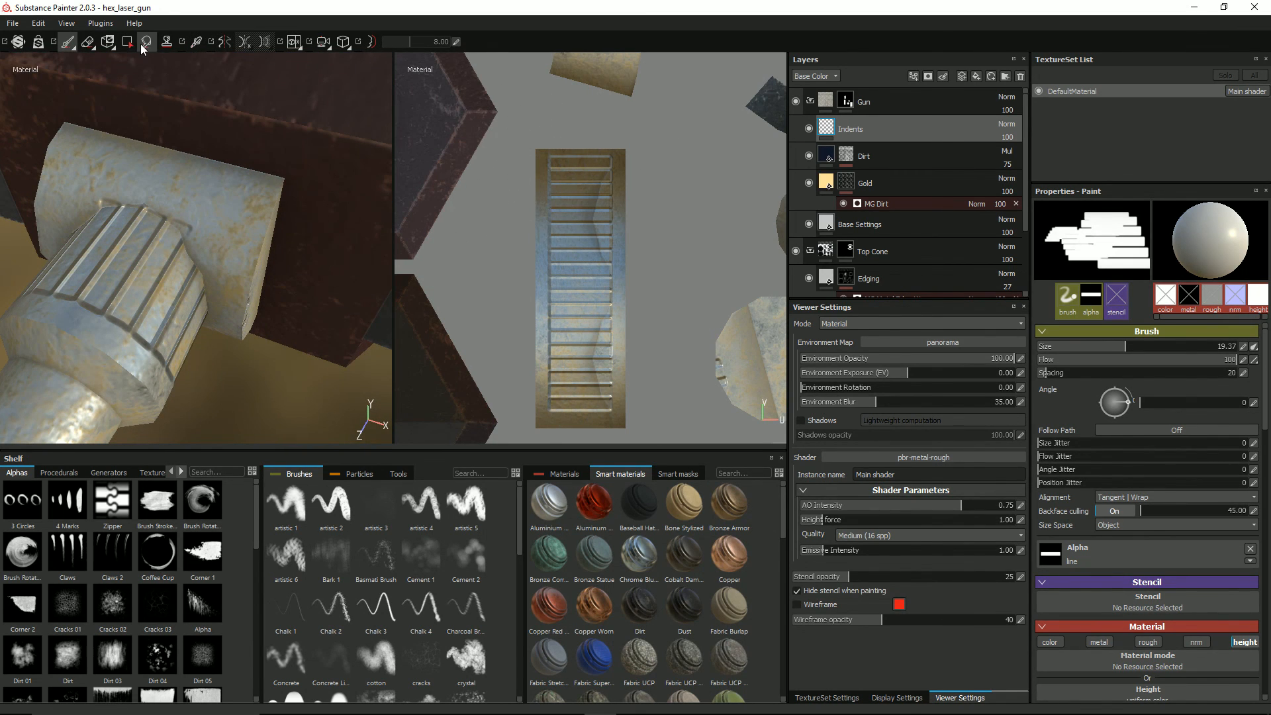
left_click(86, 41)
left_click_drag(208, 180, 198, 175, "alt")
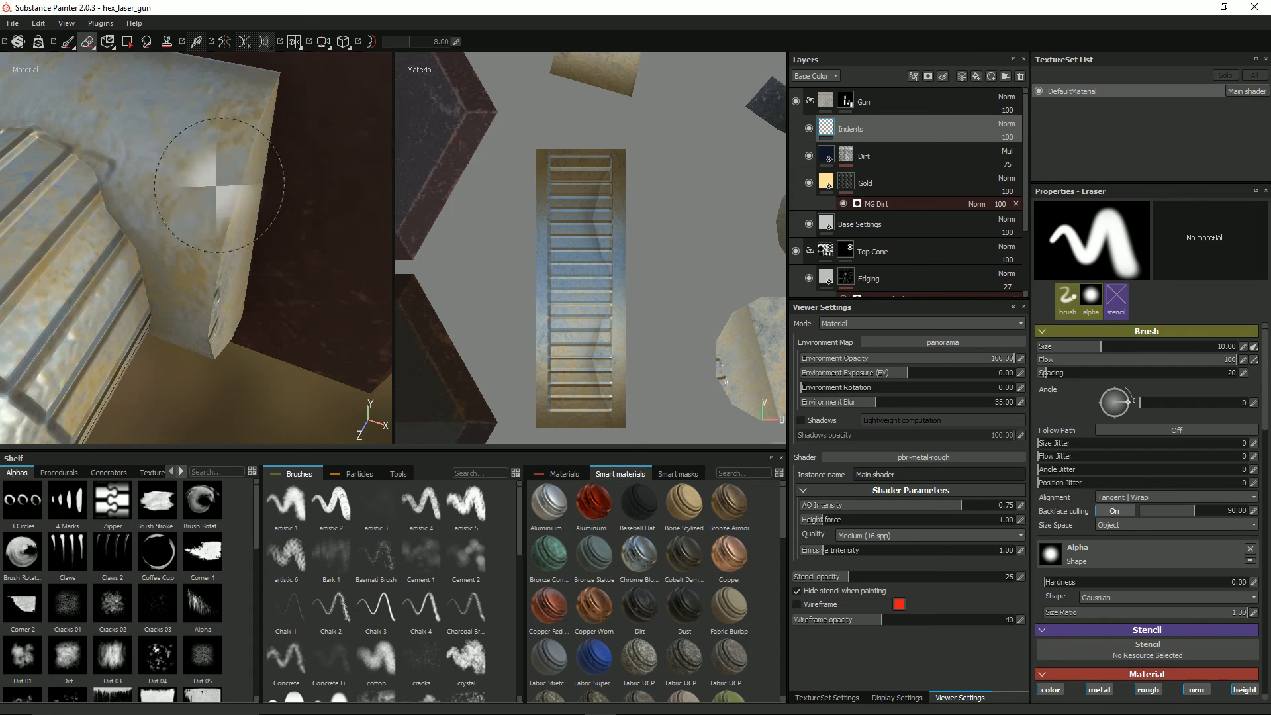
mouse_move(139, 132)
left_mouse_down("alt")
mouse_move(209, 166)
mouse_move(201, 127)
mouse_move(119, 172)
left_mouse_up("alt")
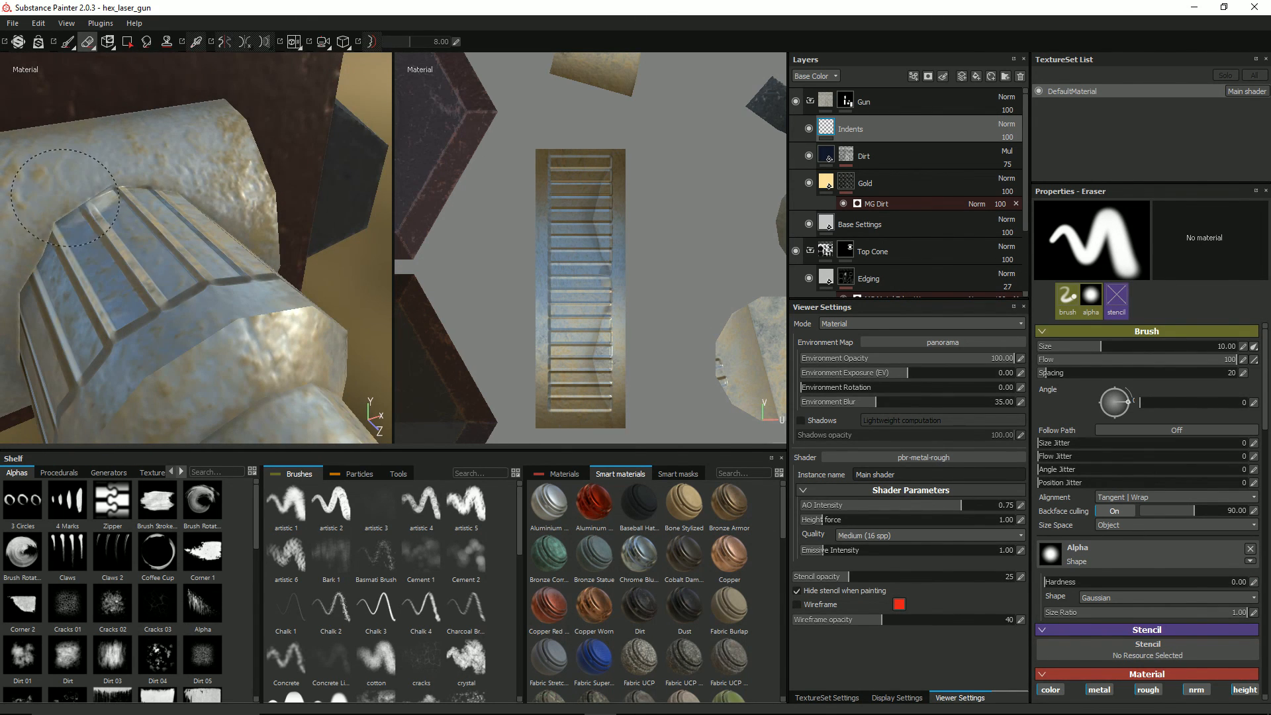
left_click_drag(73, 211, 242, 346, "alt")
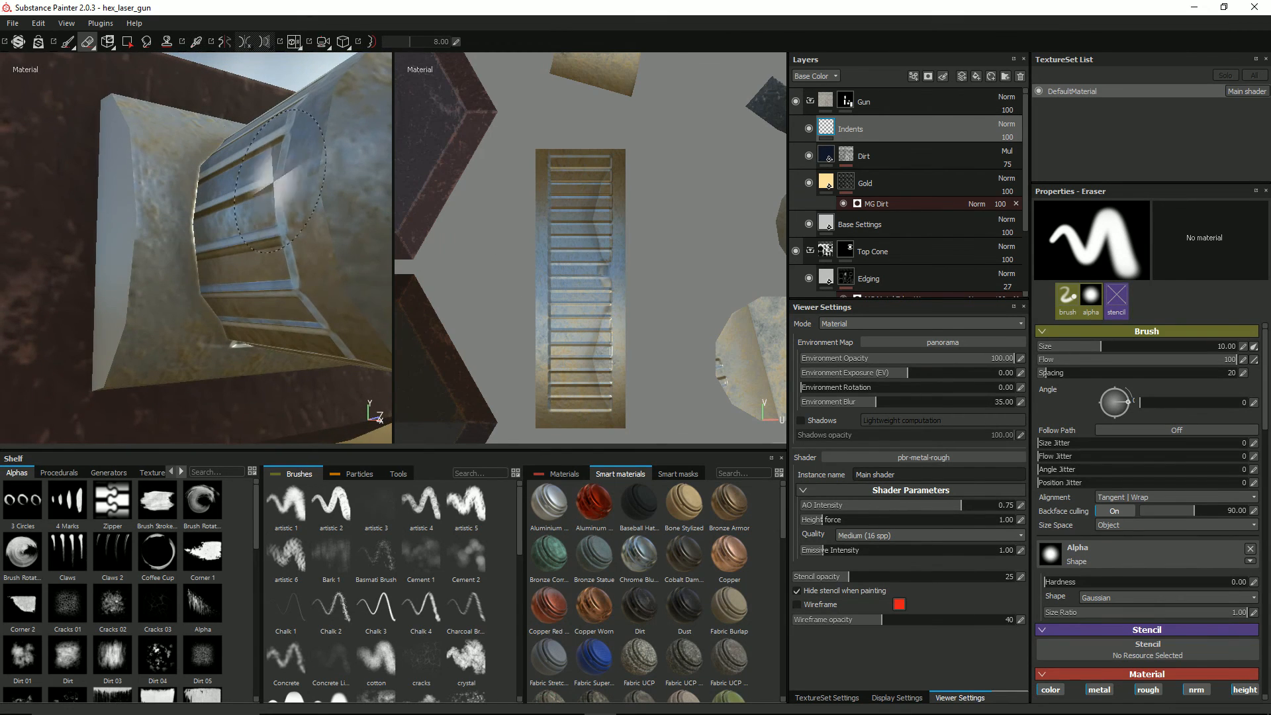
mouse_move(348, 399)
left_mouse_down("alt")
mouse_move(261, 364)
mouse_move(218, 304)
left_mouse_up("alt")
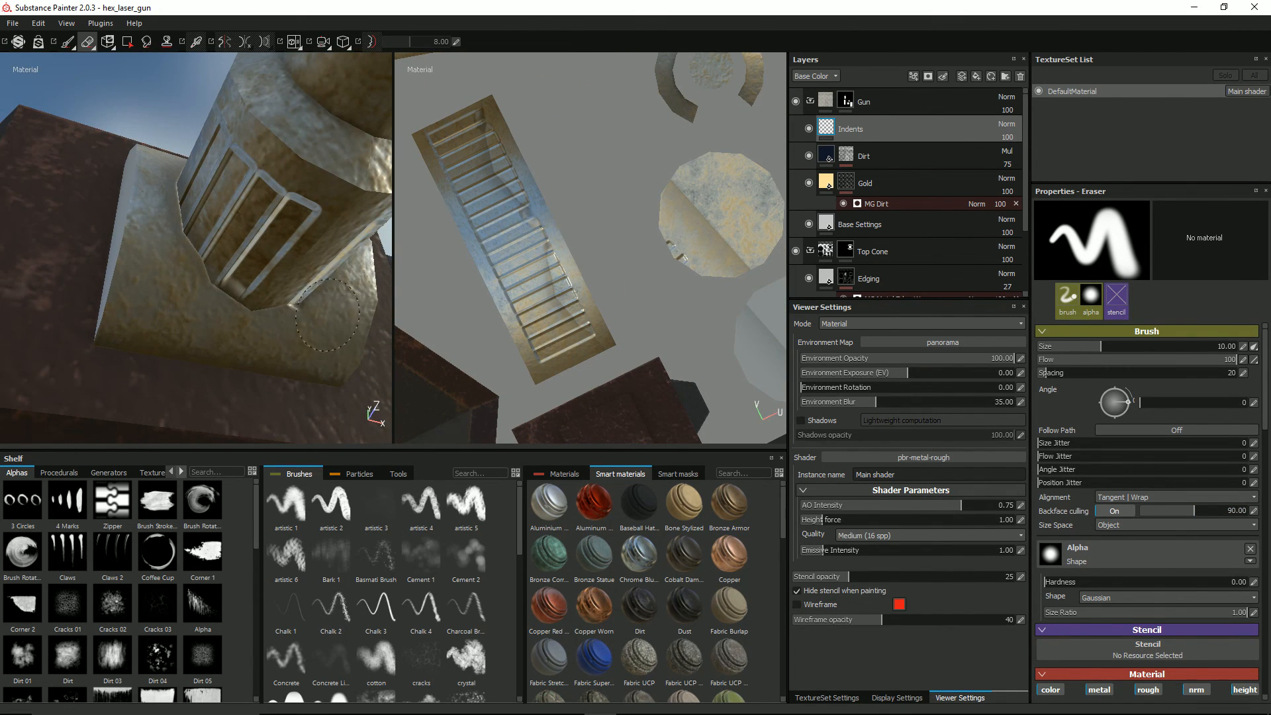
mouse_move(317, 335)
left_mouse_down("alt")
mouse_move(311, 258)
mouse_move(291, 249)
mouse_move(221, 358)
mouse_move(242, 327)
left_mouse_up("alt")
scroll(242, 327, "down", 5)
middle_click_drag(265, 311, 271, 342, "alt")
left_click_drag(284, 341, 232, 370, "alt")
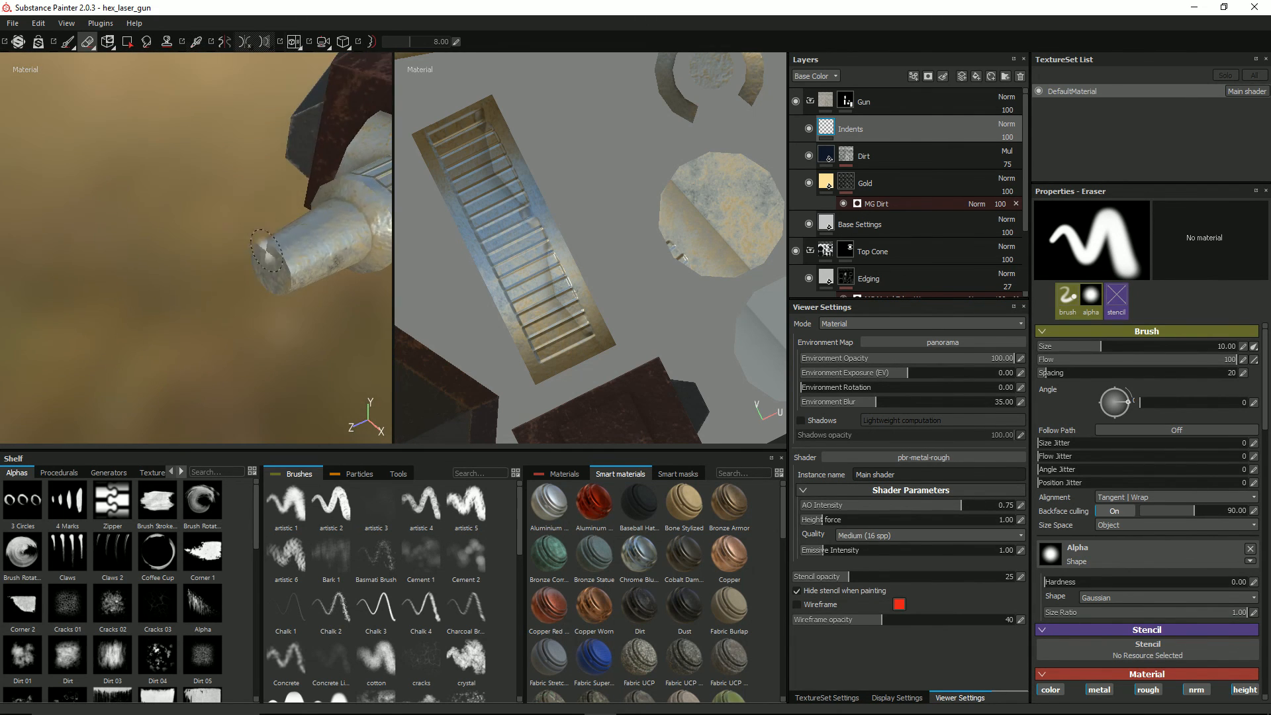
Step: Switch to the 3D-only view and frame the gun barrel from the front
scroll(266, 250, "down", 3)
middle_click_drag(340, 210, 295, 243, "alt")
left_click_drag(568, 248, 649, 249, "alt")
key("F2")
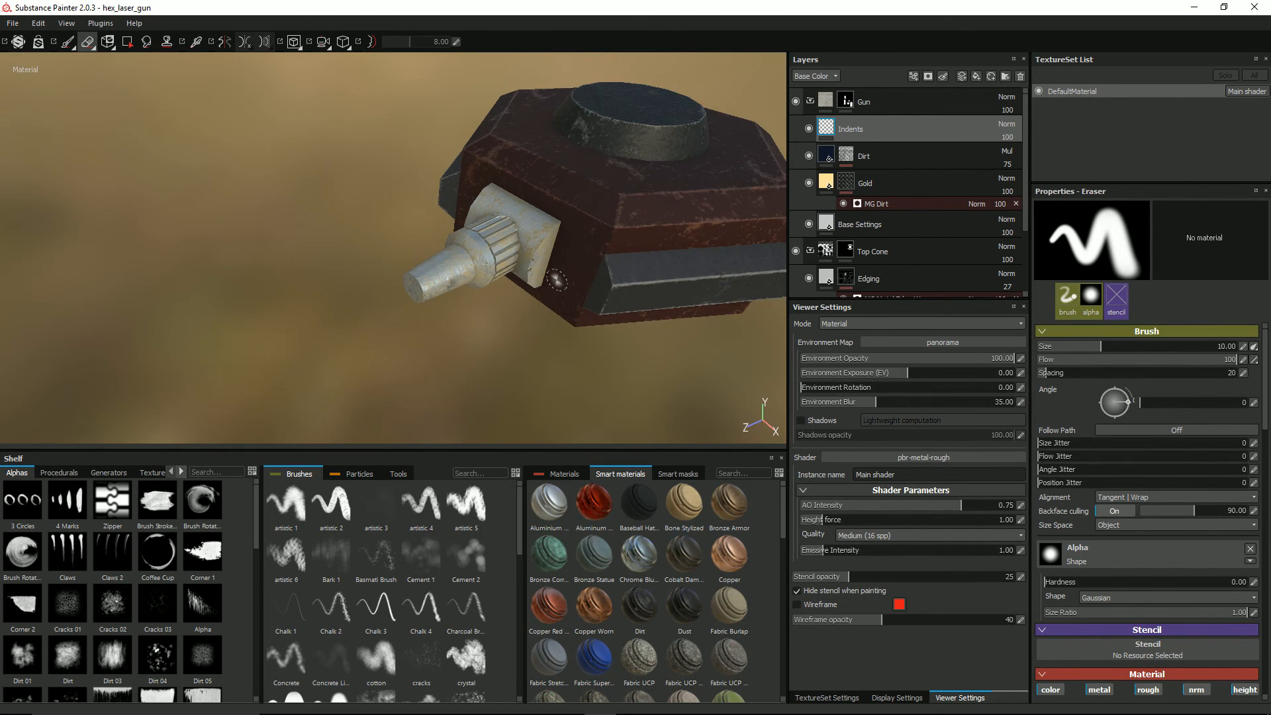
scroll(557, 280, "up", 4)
mouse_move(562, 277)
left_mouse_down("alt")
mouse_move(659, 236)
mouse_move(581, 237)
mouse_move(596, 216)
mouse_move(582, 206)
mouse_move(530, 213)
mouse_move(526, 235)
left_mouse_up("alt")
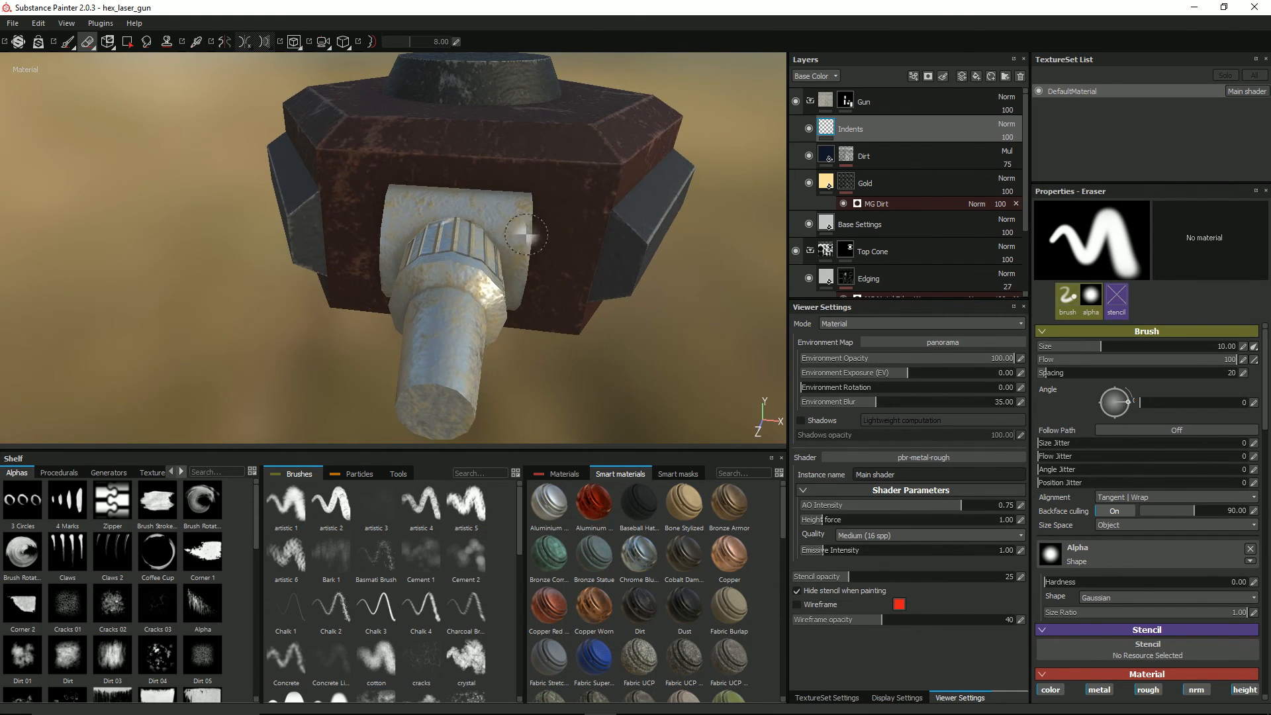
Step: In orthographic view, paint a line indent with brush size 32.74 on both the upper and lower faces of the barrel's mounting block
left_click(70, 43)
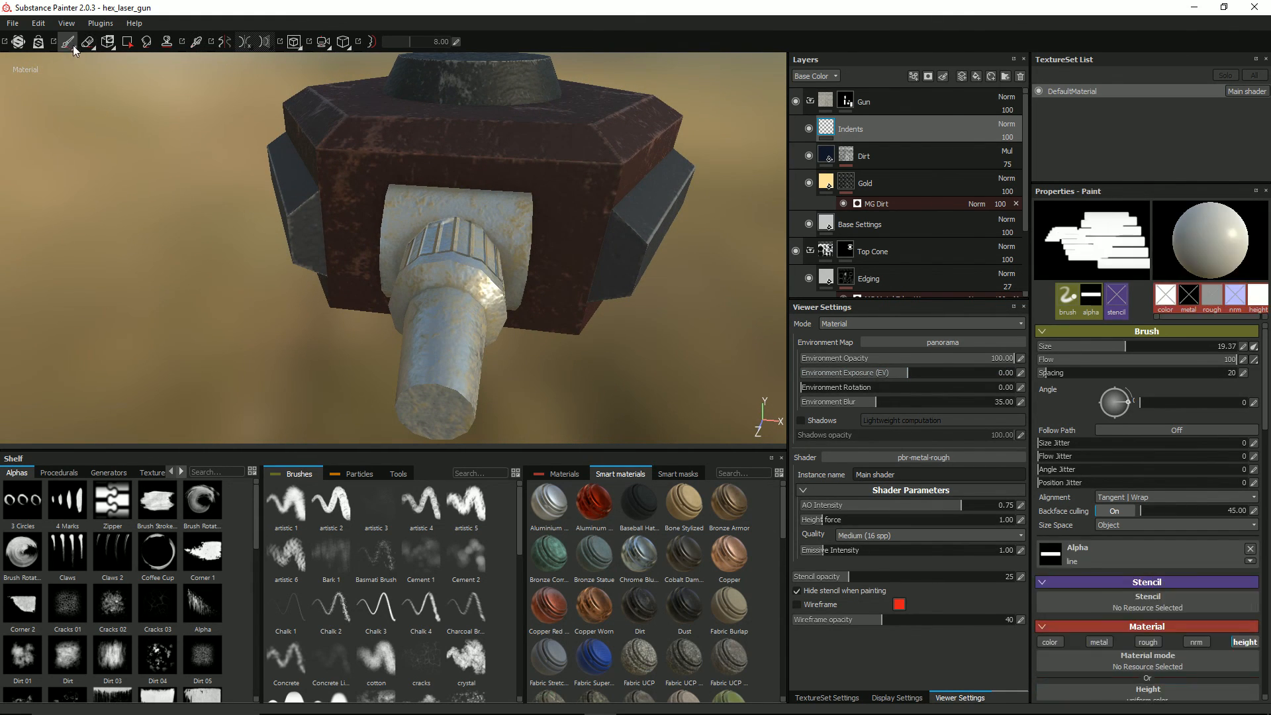
left_click_drag(465, 209, 482, 192, "alt")
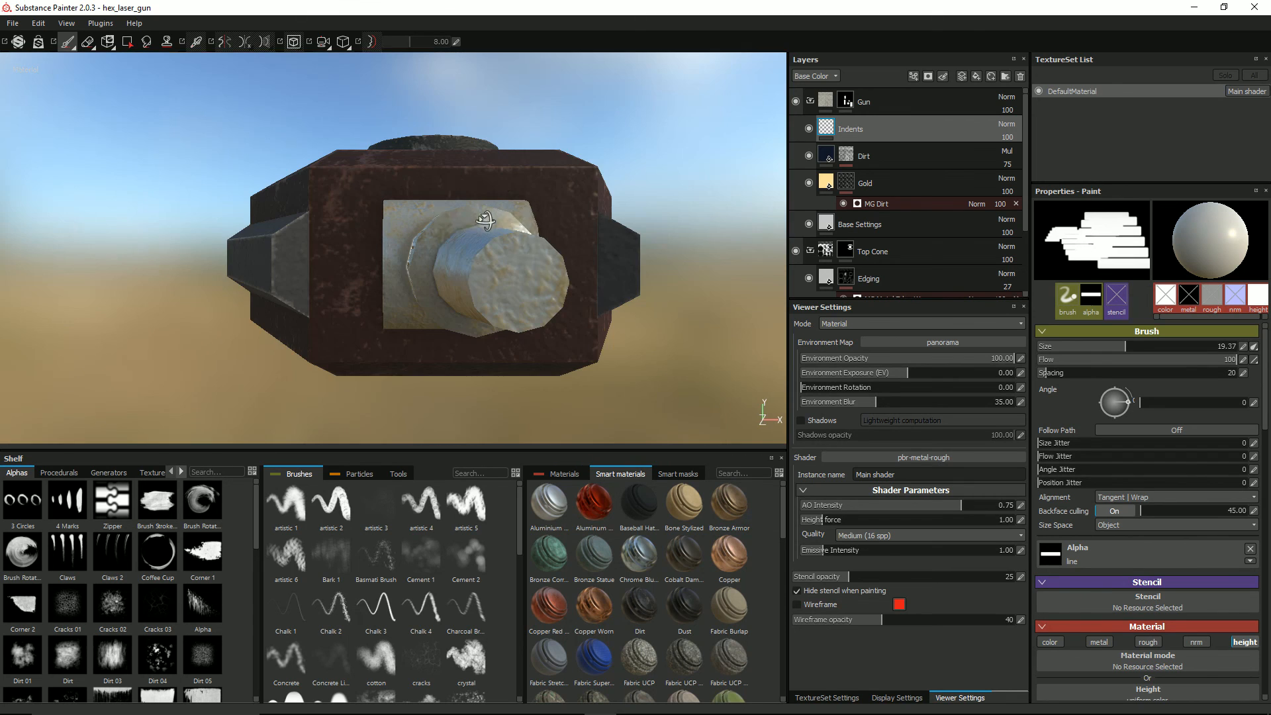
key("F6")
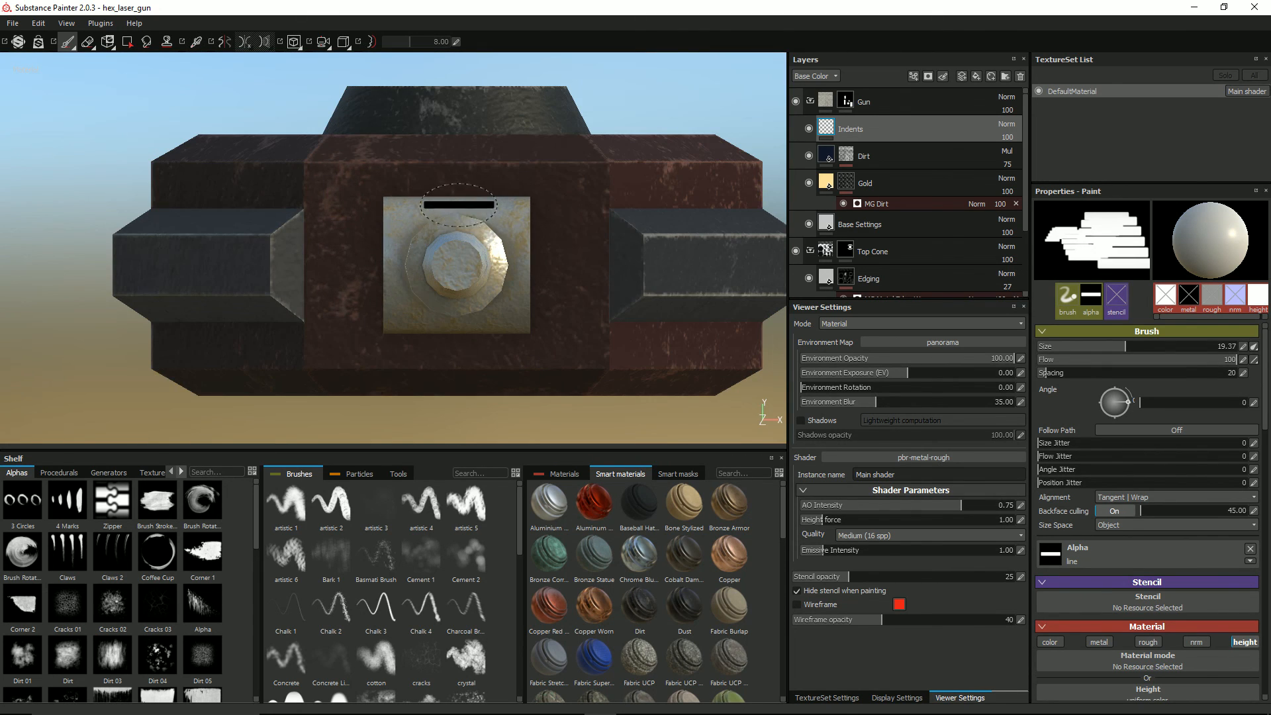
key("bracketright")
key("bracketright")
key("bracketright")
key("bracketright")
key("bracketright")
key("bracketright")
key("bracketright")
key("bracketright")
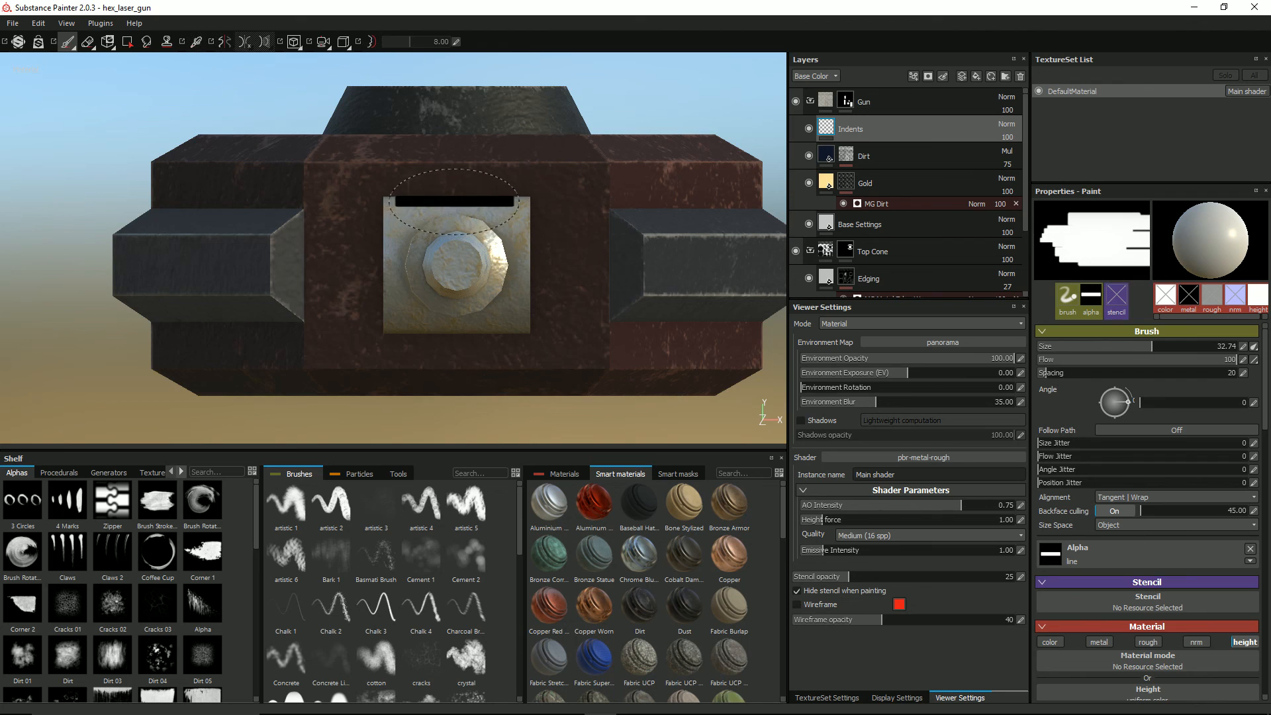
left_click_drag(455, 202, 452, 252, "alt")
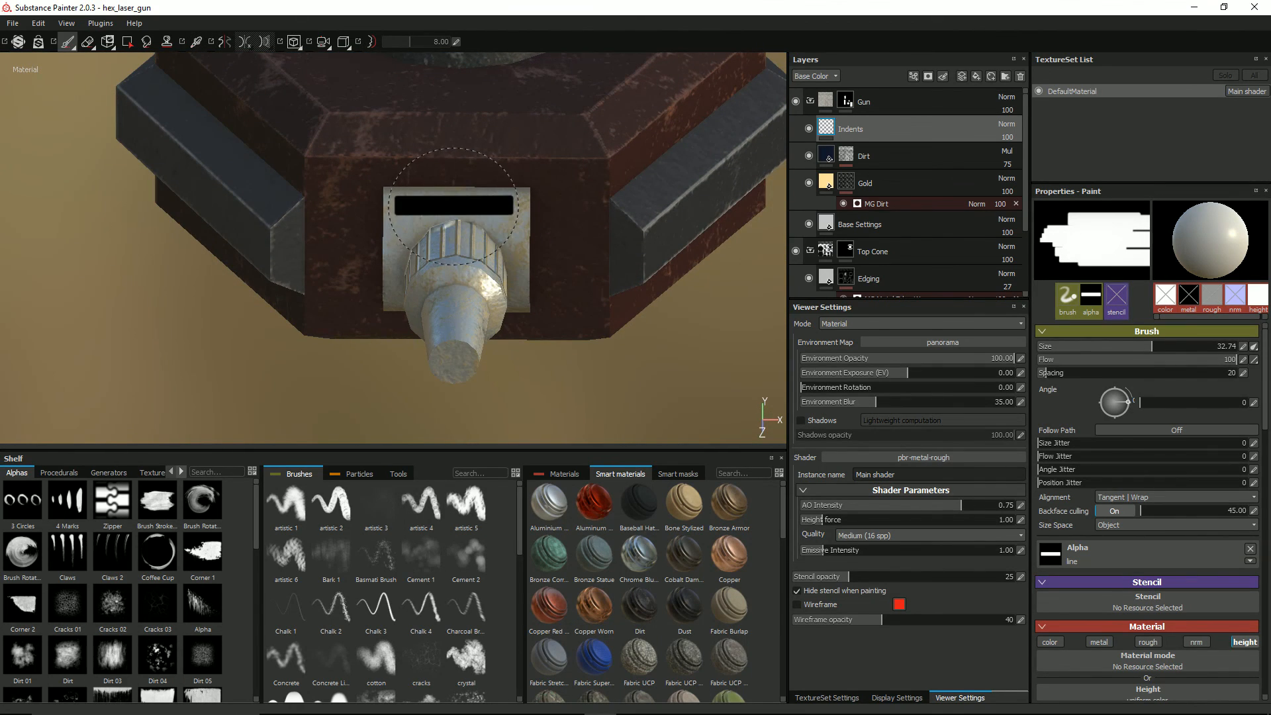
left_click_drag(456, 204, 452, 203, "ctrl")
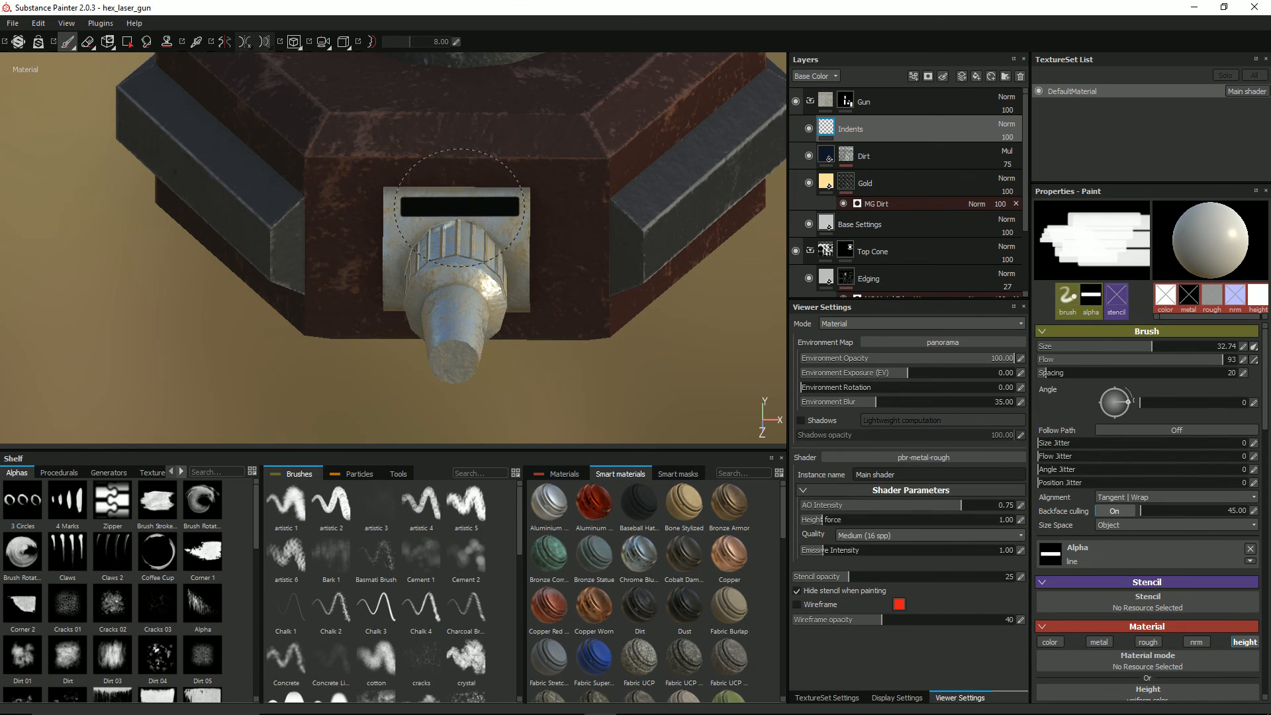
key("alt+shift")
left_click_drag(459, 204, 453, 205, "alt+shift")
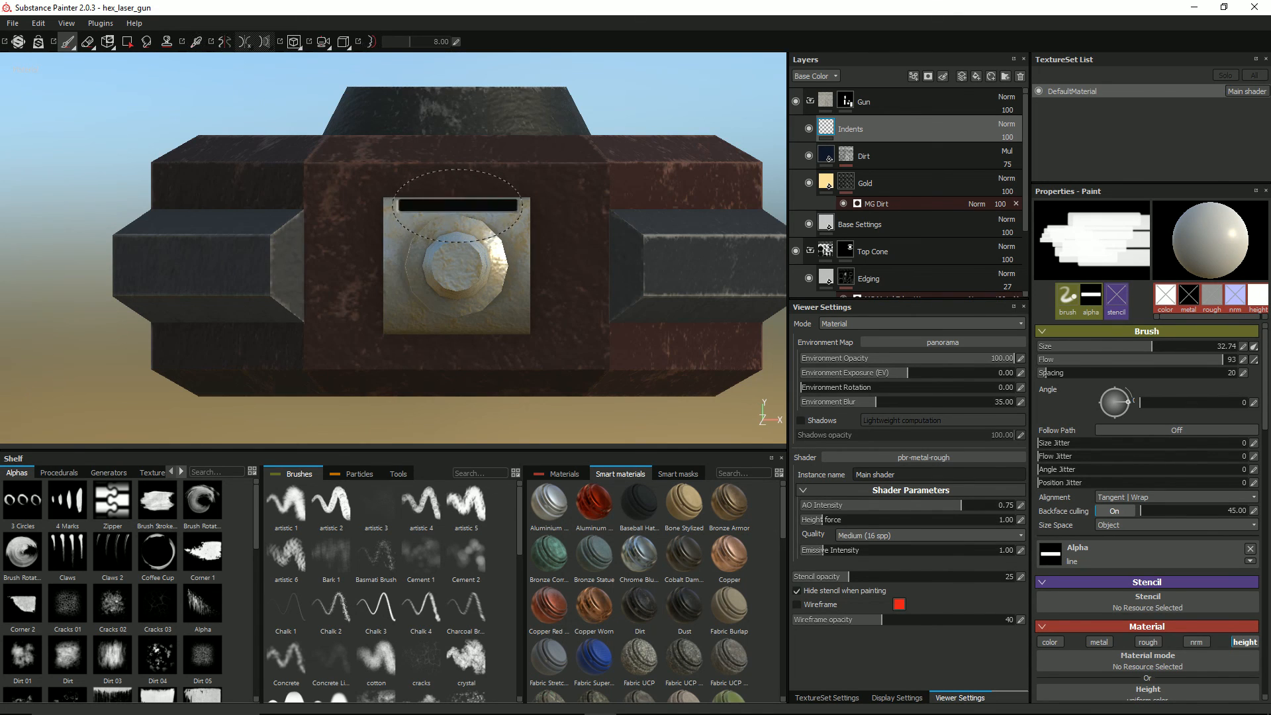
mouse_move(457, 205)
left_mouse_down("alt")
mouse_move(533, 241)
mouse_move(530, 281)
mouse_move(534, 120)
left_mouse_up("alt")
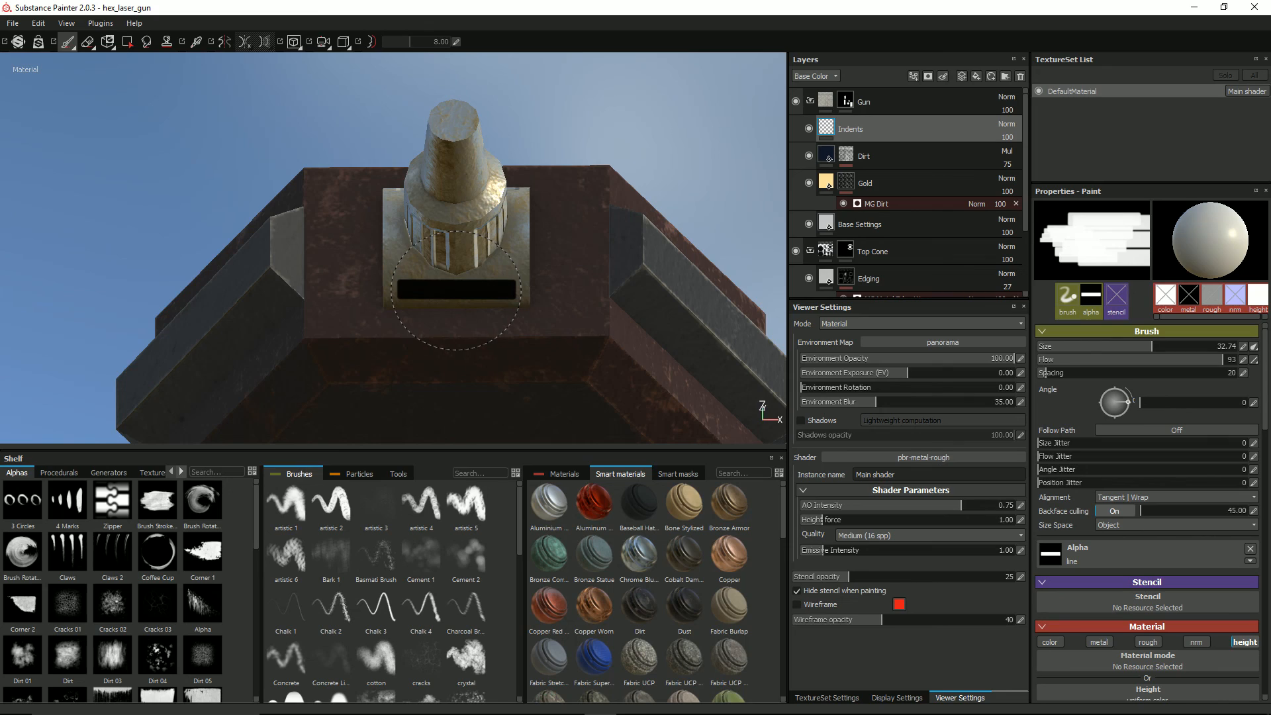
mouse_move(533, 146)
left_mouse_down("alt")
mouse_move(353, 208)
mouse_move(360, 134)
mouse_move(343, 198)
mouse_move(468, 197)
left_mouse_up("alt")
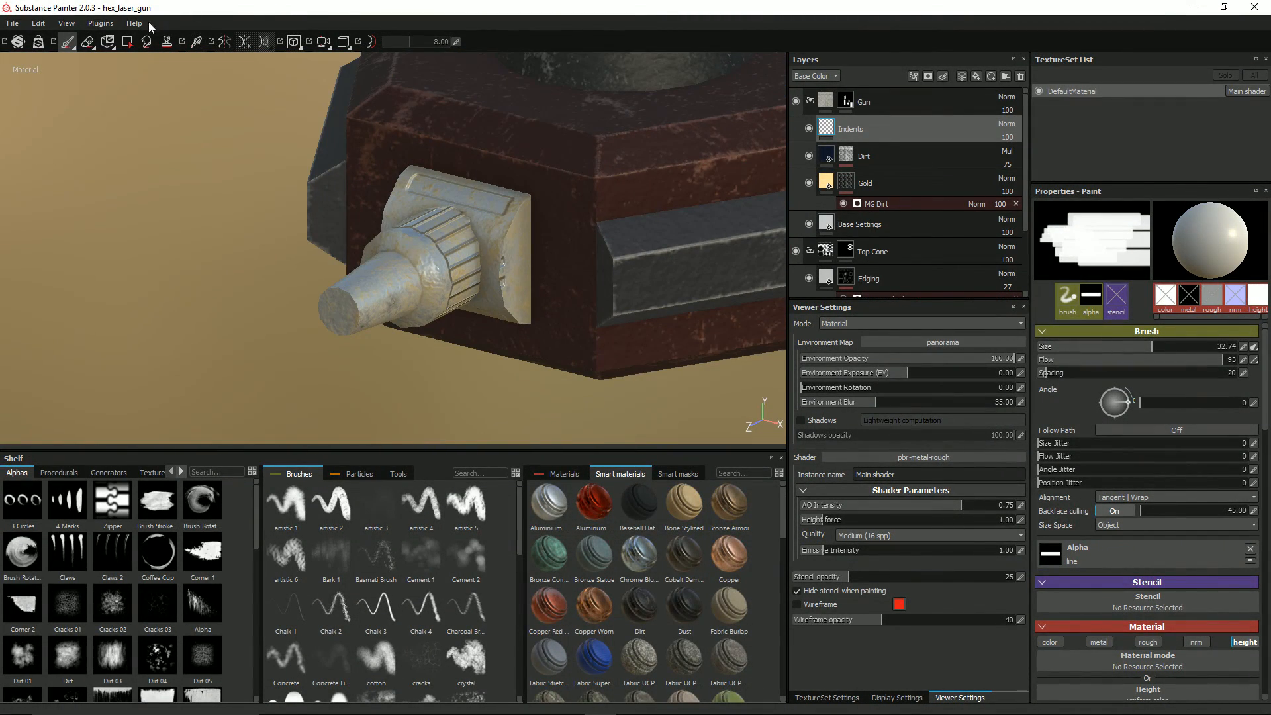
Step: Erase the stray indent marks from the side face of the mounting block
left_click(88, 43)
left_click_drag(559, 215, 568, 274, "alt")
scroll(569, 274, "up", 2)
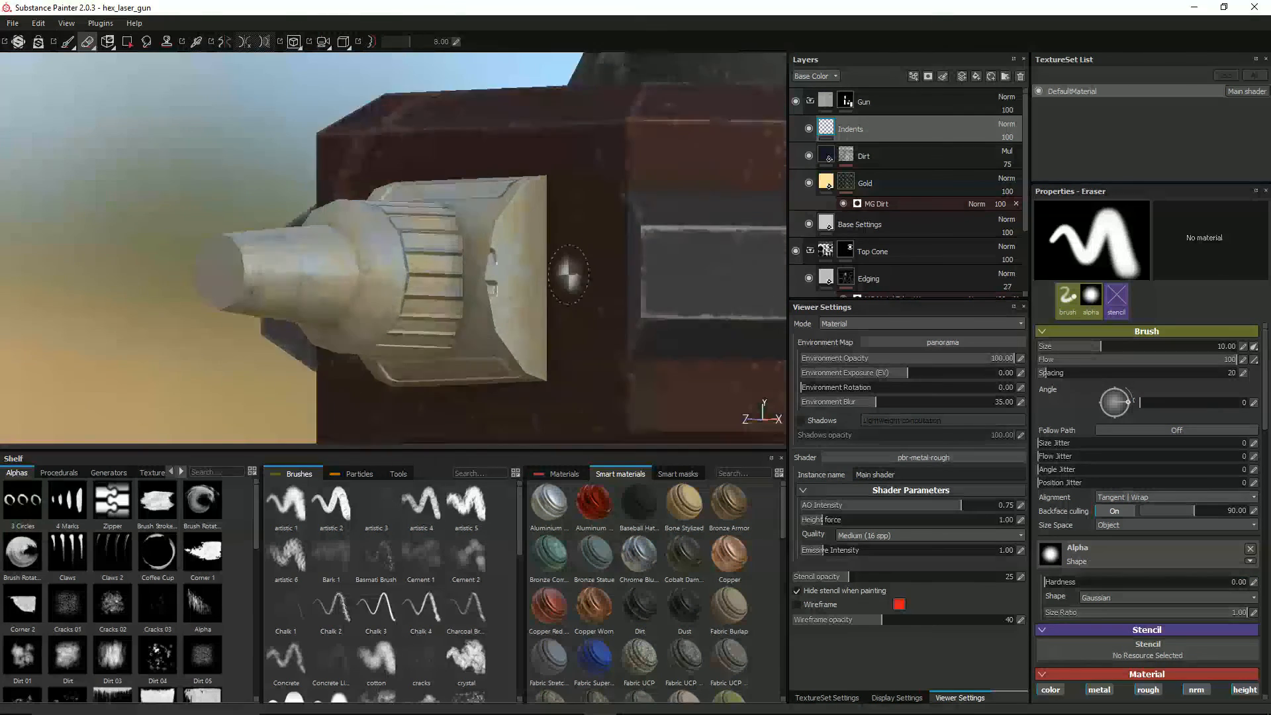
scroll(559, 273, "up", 3)
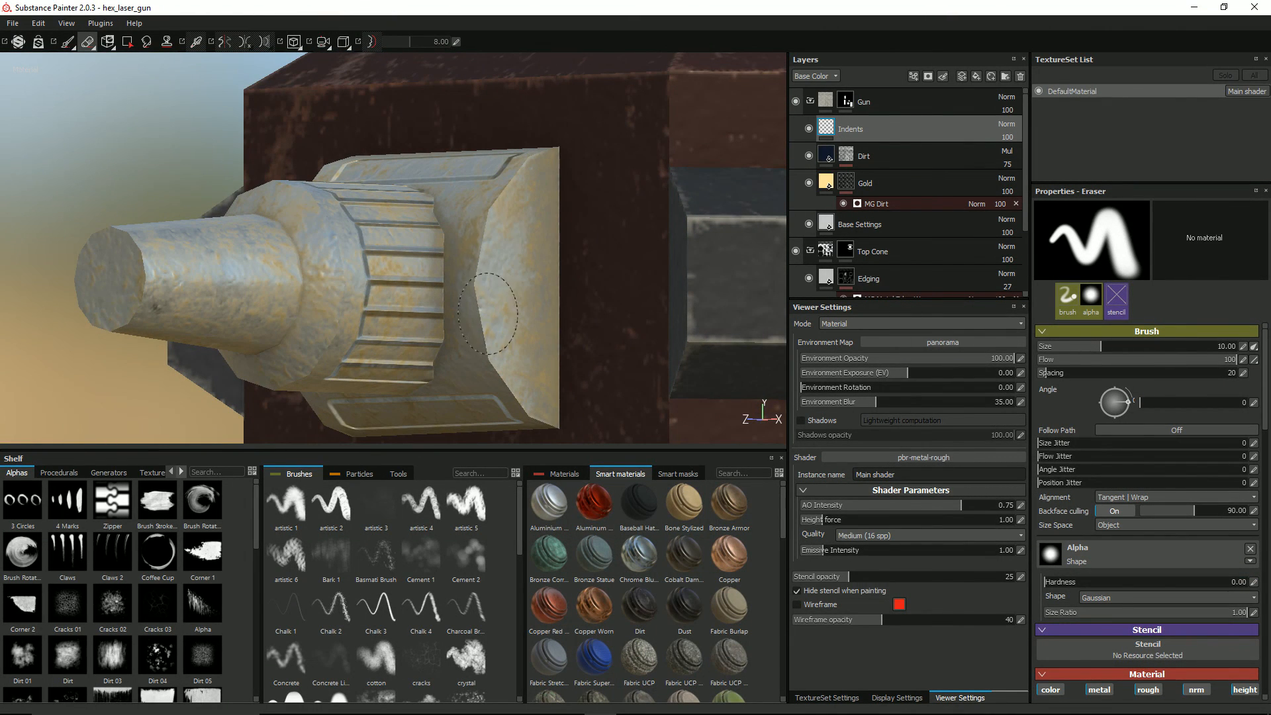
mouse_move(488, 263)
left_mouse_down("alt")
mouse_move(576, 224)
mouse_move(714, 219)
mouse_move(610, 252)
mouse_move(496, 232)
mouse_move(460, 278)
mouse_move(526, 245)
left_mouse_up("alt")
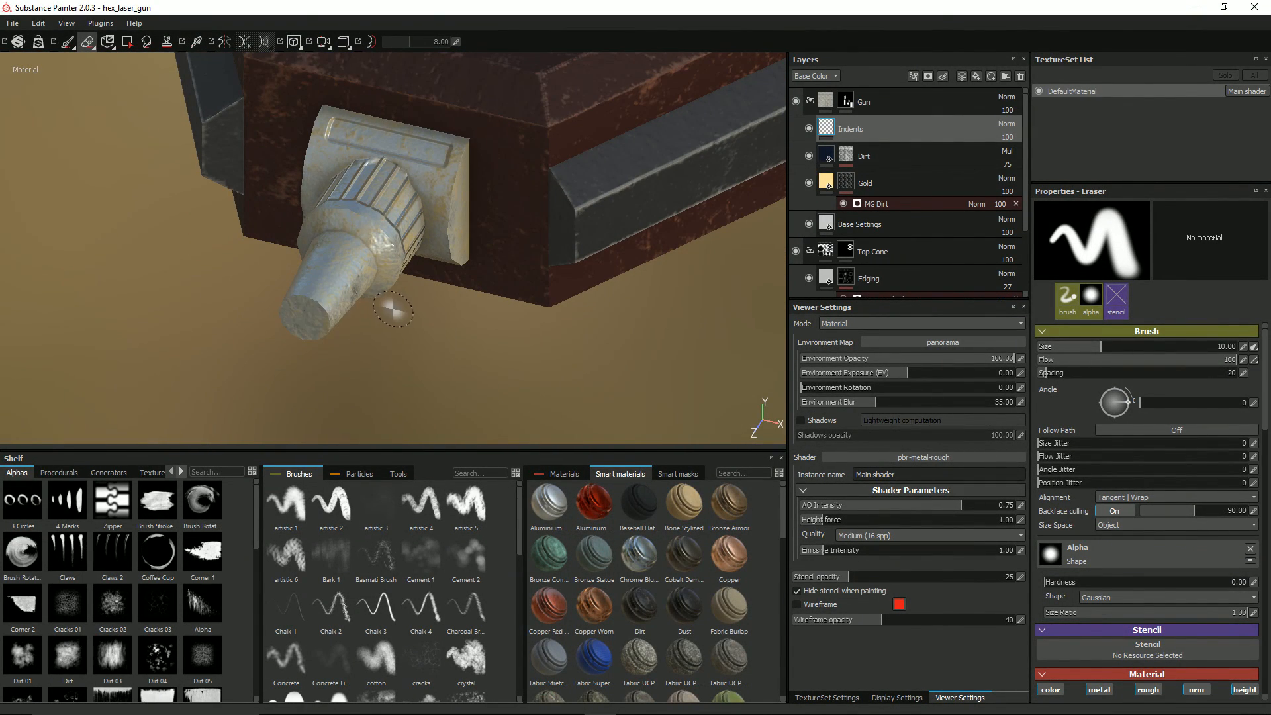
left_click_drag(393, 309, 462, 292, "alt")
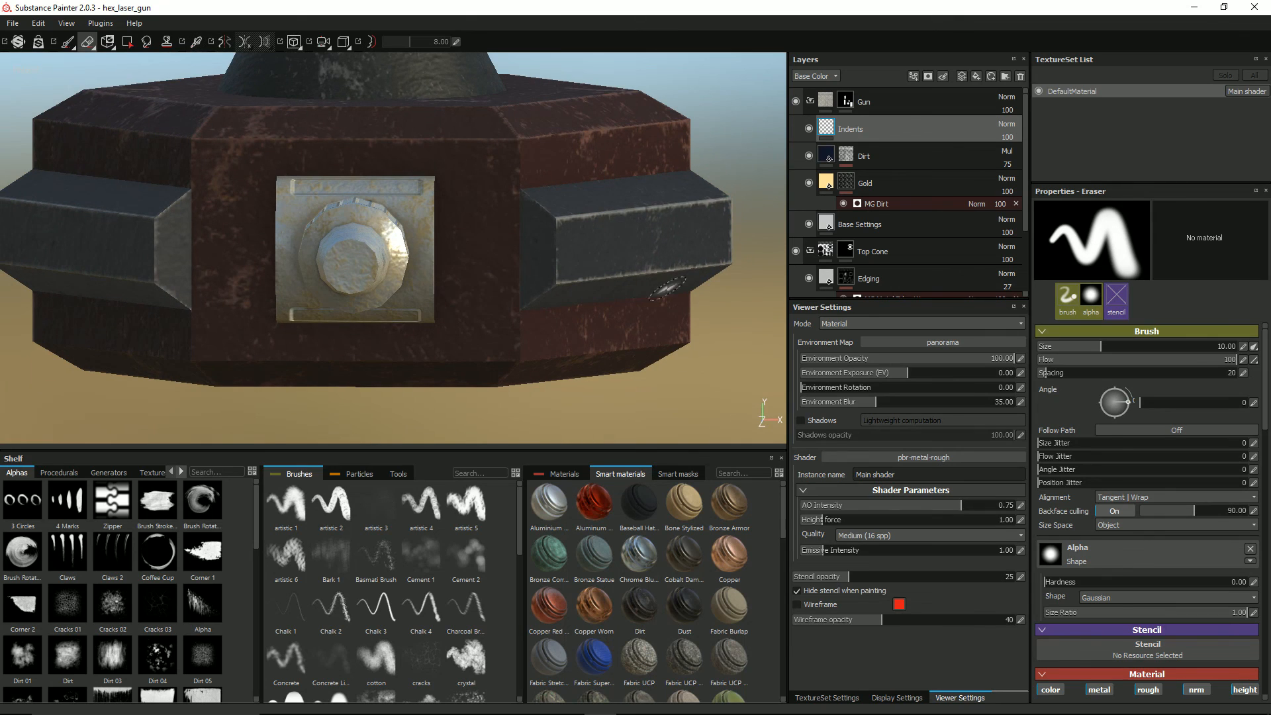
Step: Change the Paint brush's alpha to the solid round shape named Alpha
left_click(1116, 555)
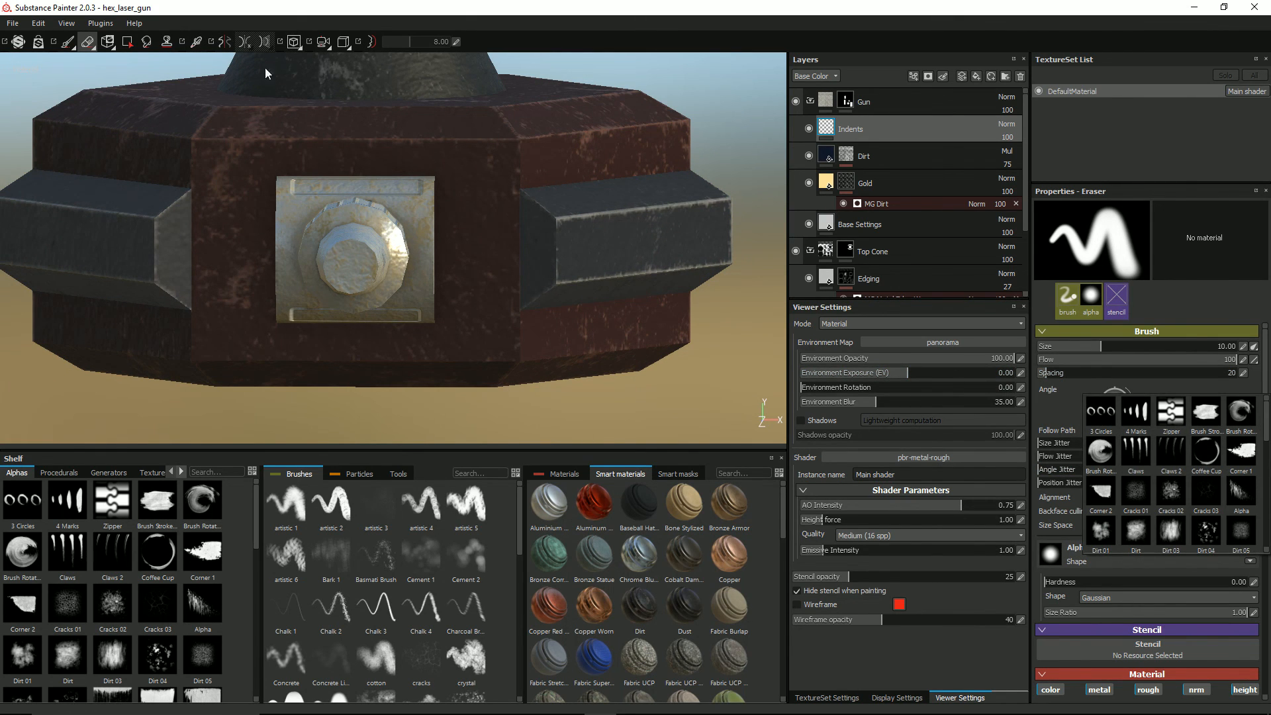
left_click(68, 42)
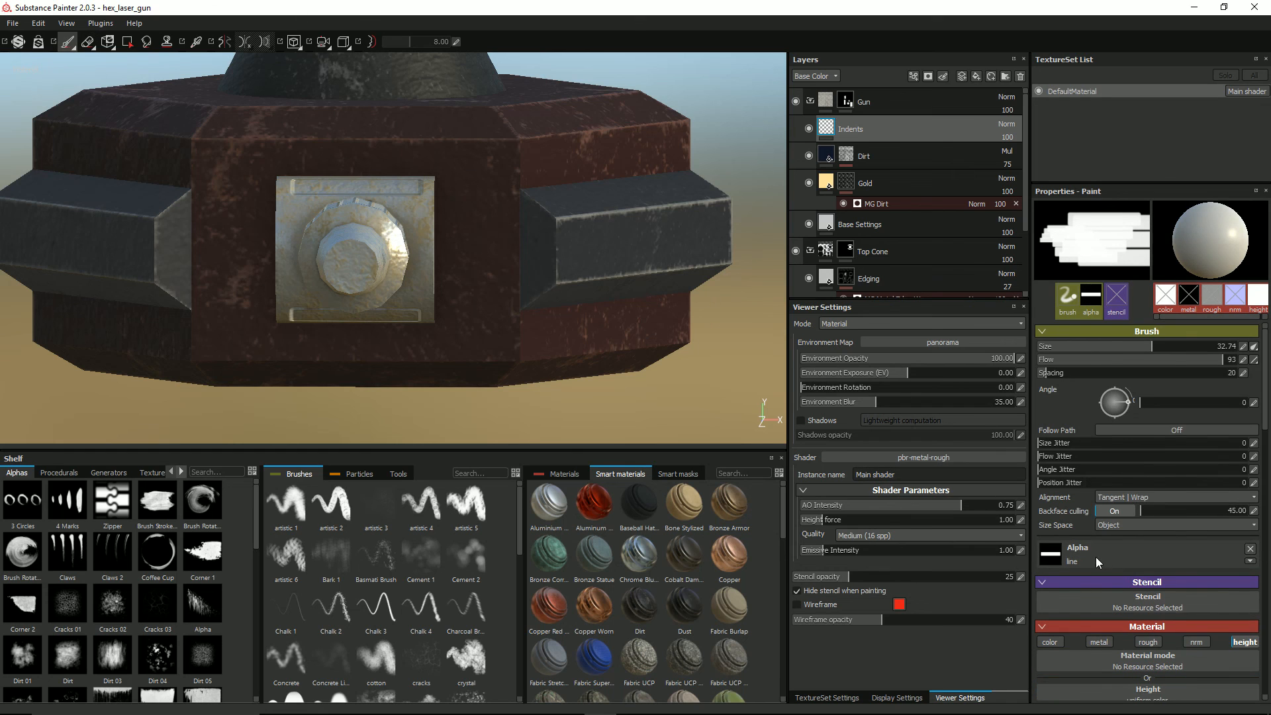
scroll(1199, 474, "down", 5)
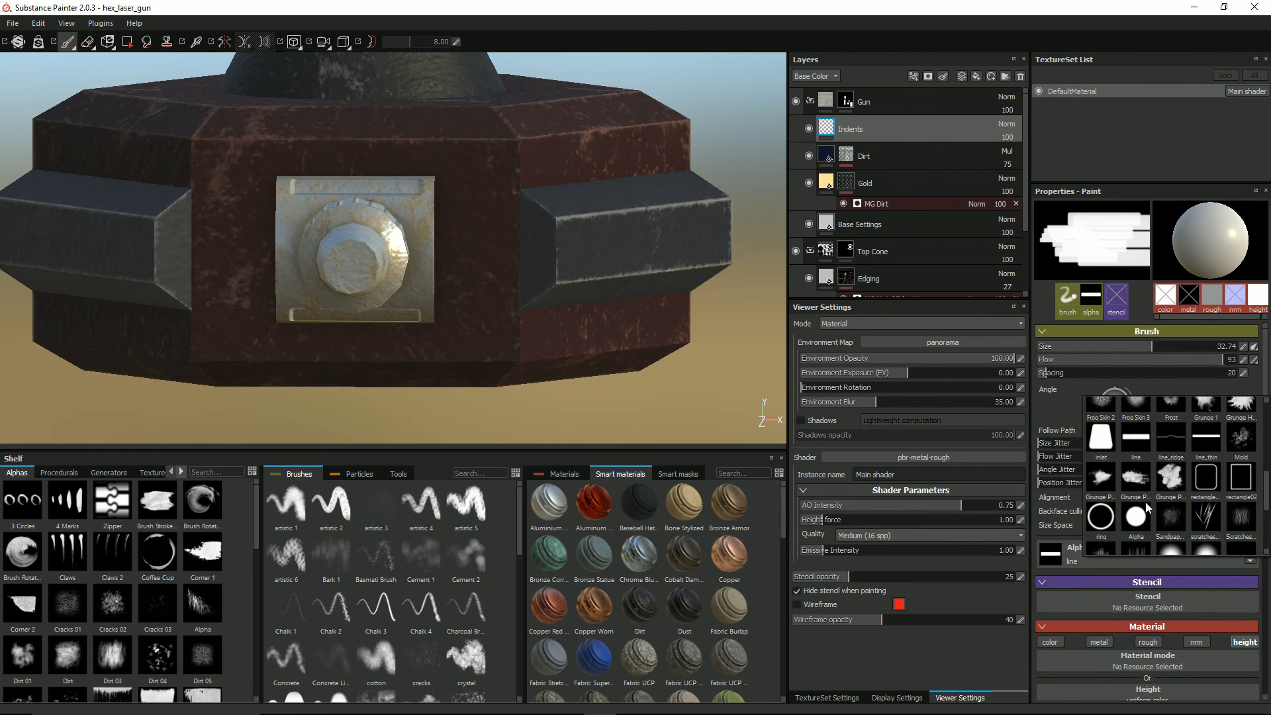
left_click(1136, 521)
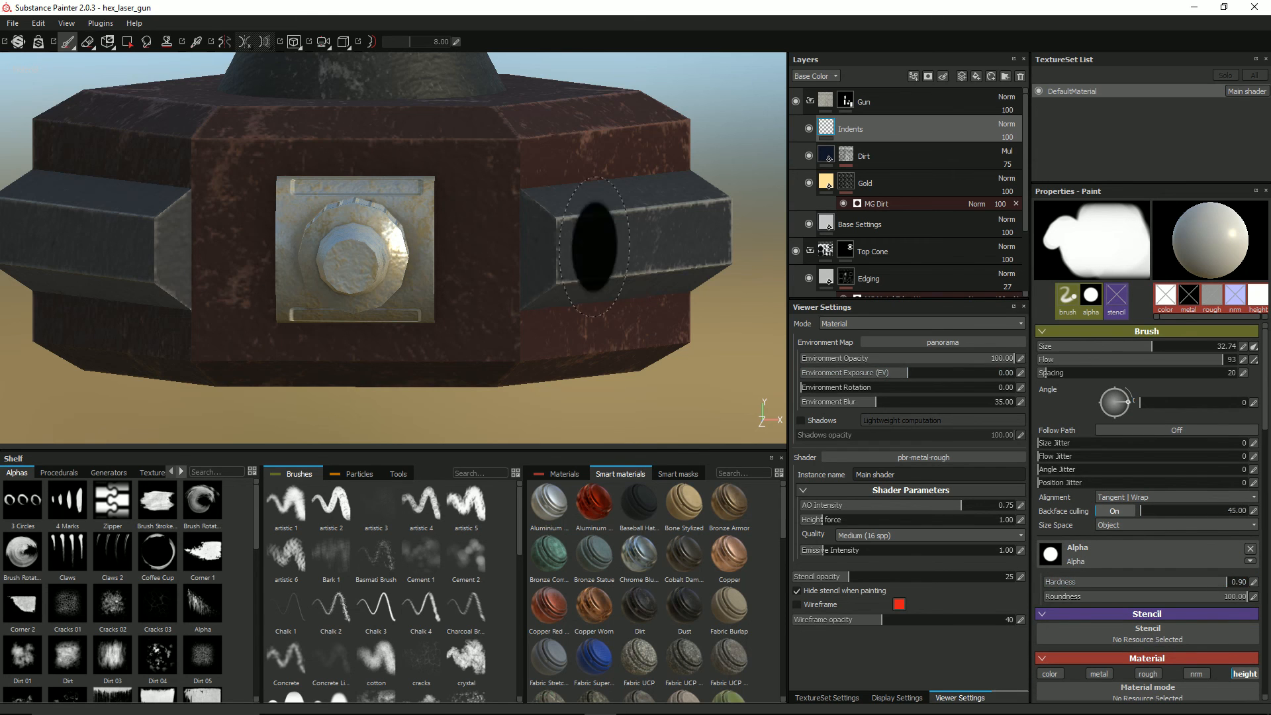
Step: Stamp a round indent with brush size 15.37 at the centre of the barrel's end face
right_click_drag(390, 241, 363, 240, "ctrl")
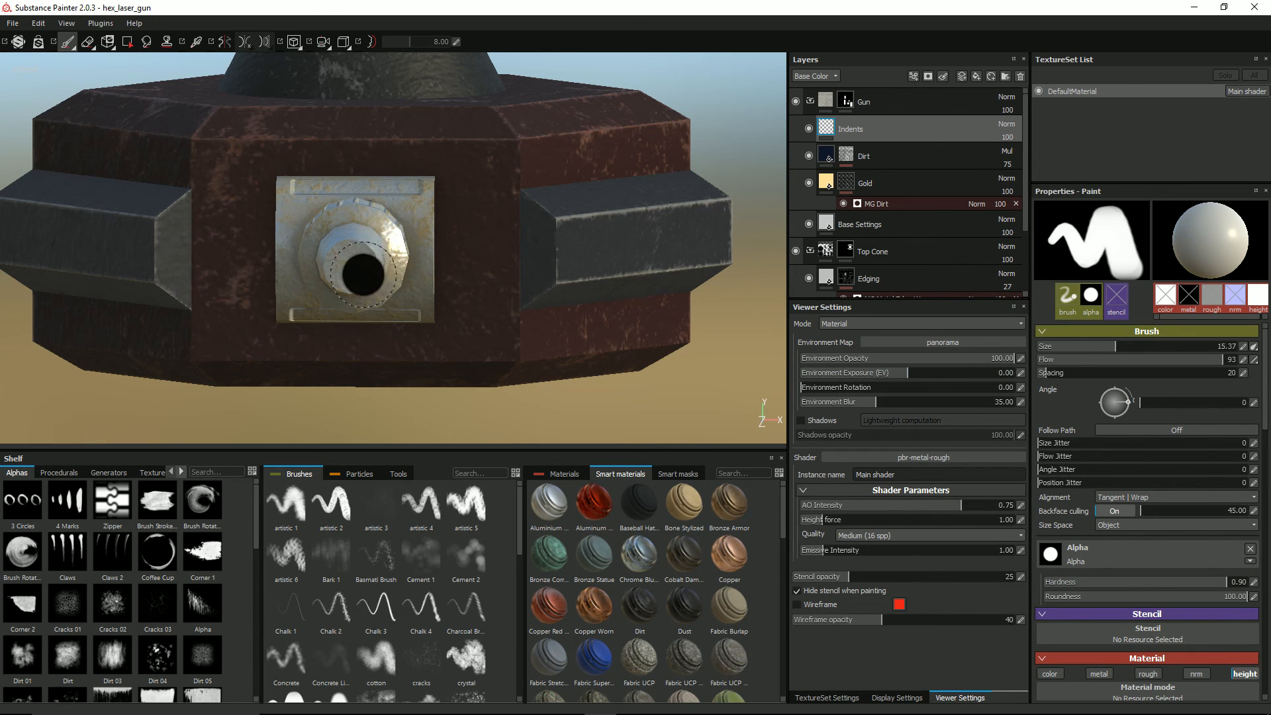
scroll(365, 258, "up", 3)
middle_click_drag(411, 215, 498, 147, "alt")
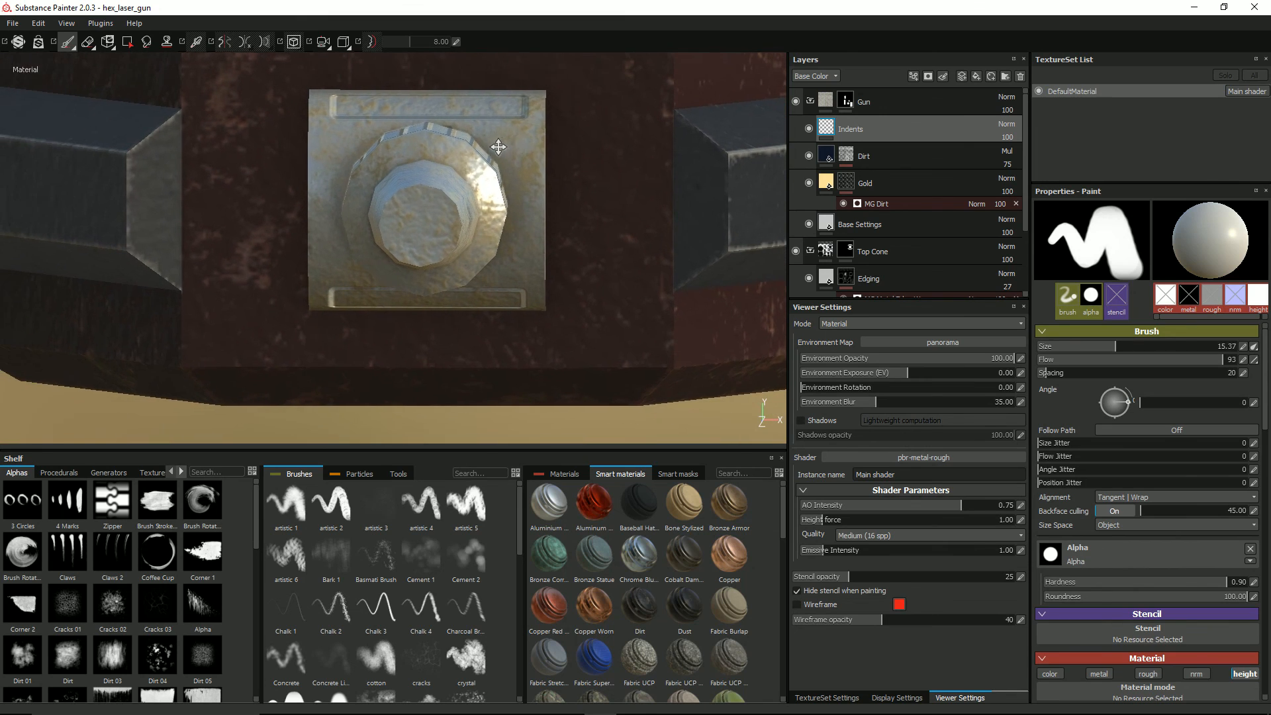
left_click_drag(499, 147, 499, 161, "alt+shift")
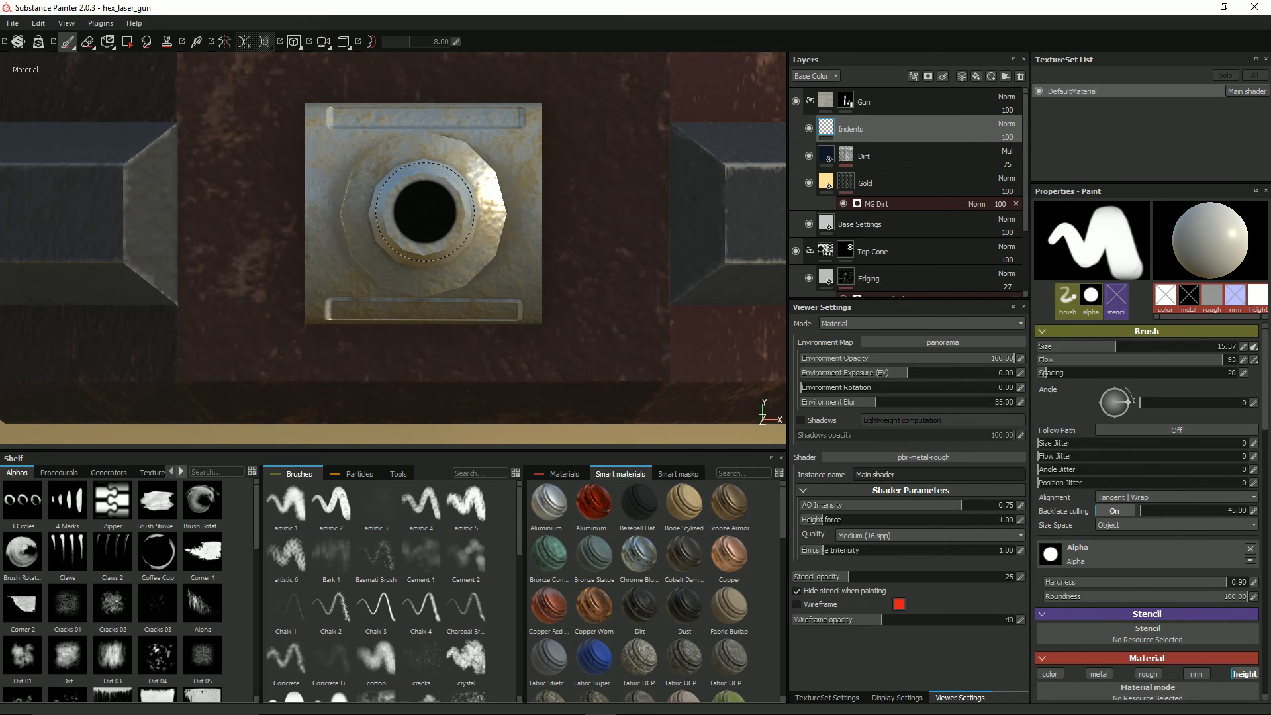
left_click(425, 211)
scroll(600, 196, "down", 2)
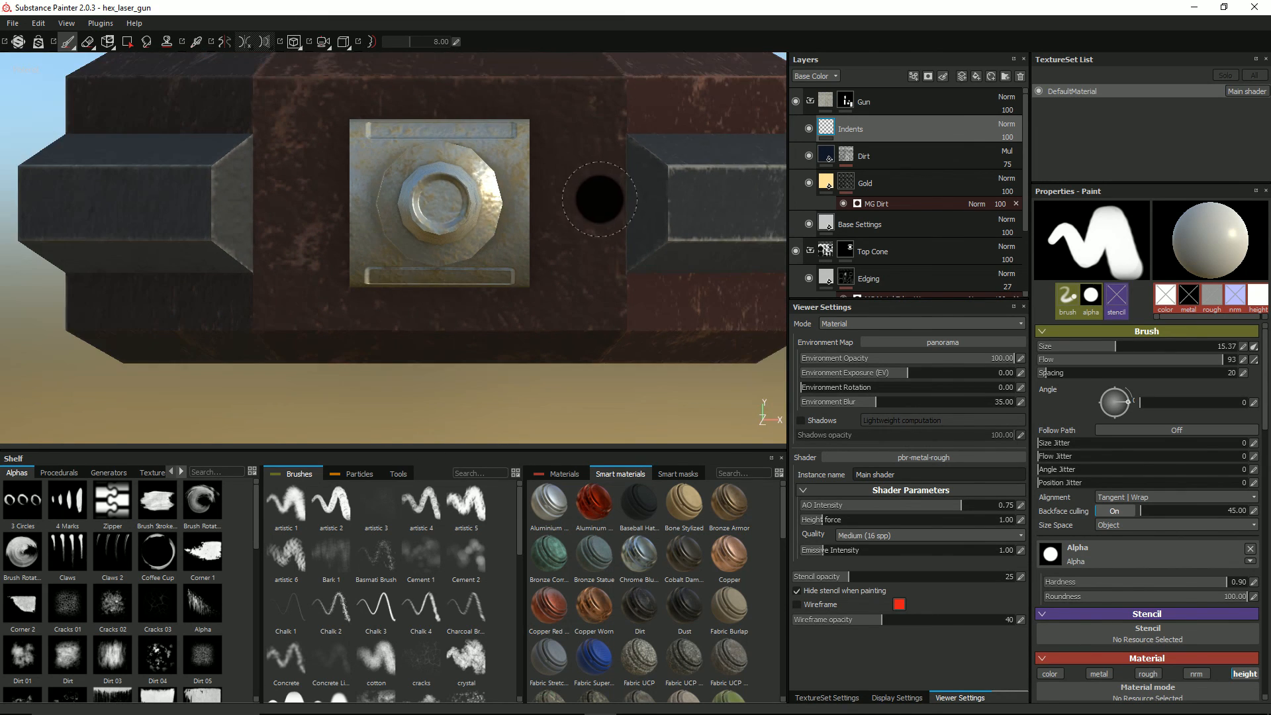
Step: Undo the round indent on the barrel's end face and restamp it with brush size 14.75
scroll(589, 201, "up", 2)
key("ctrl+z")
right_click_drag(423, 214, 421, 215, "ctrl")
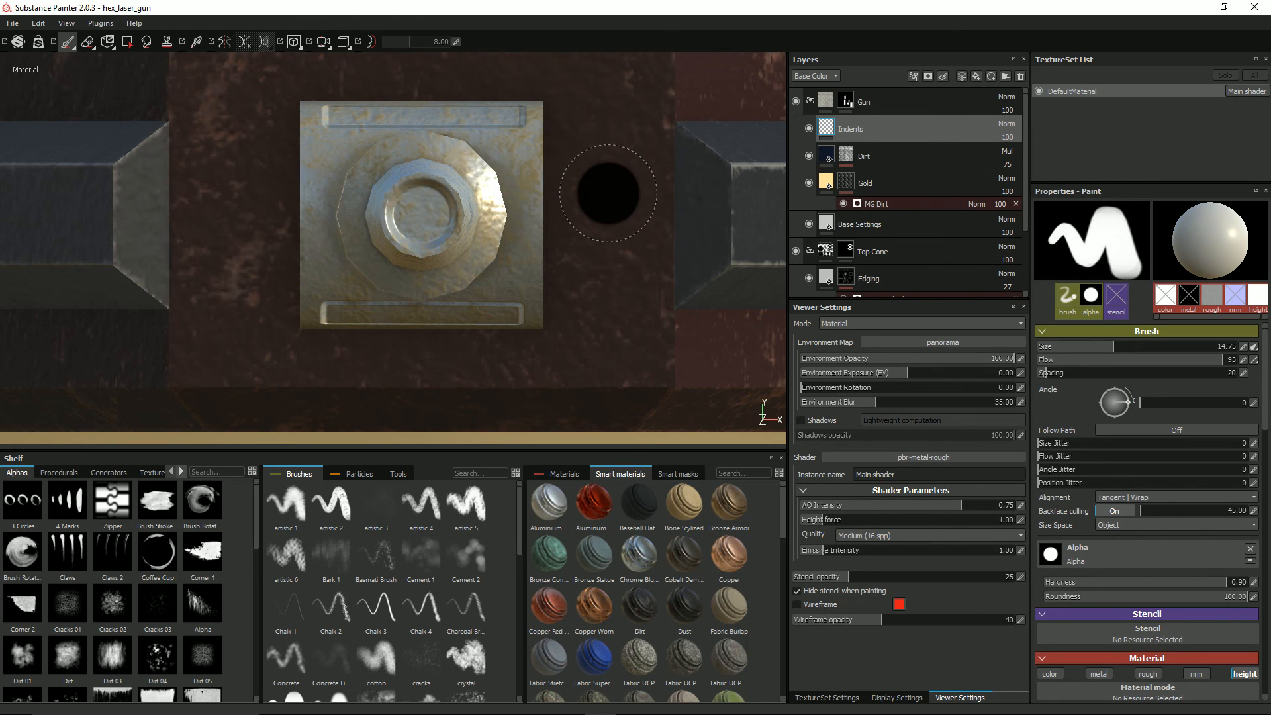
Step: Enable the color channel for the brush alongside height and set its Base Color to dark grey
left_click(1053, 673)
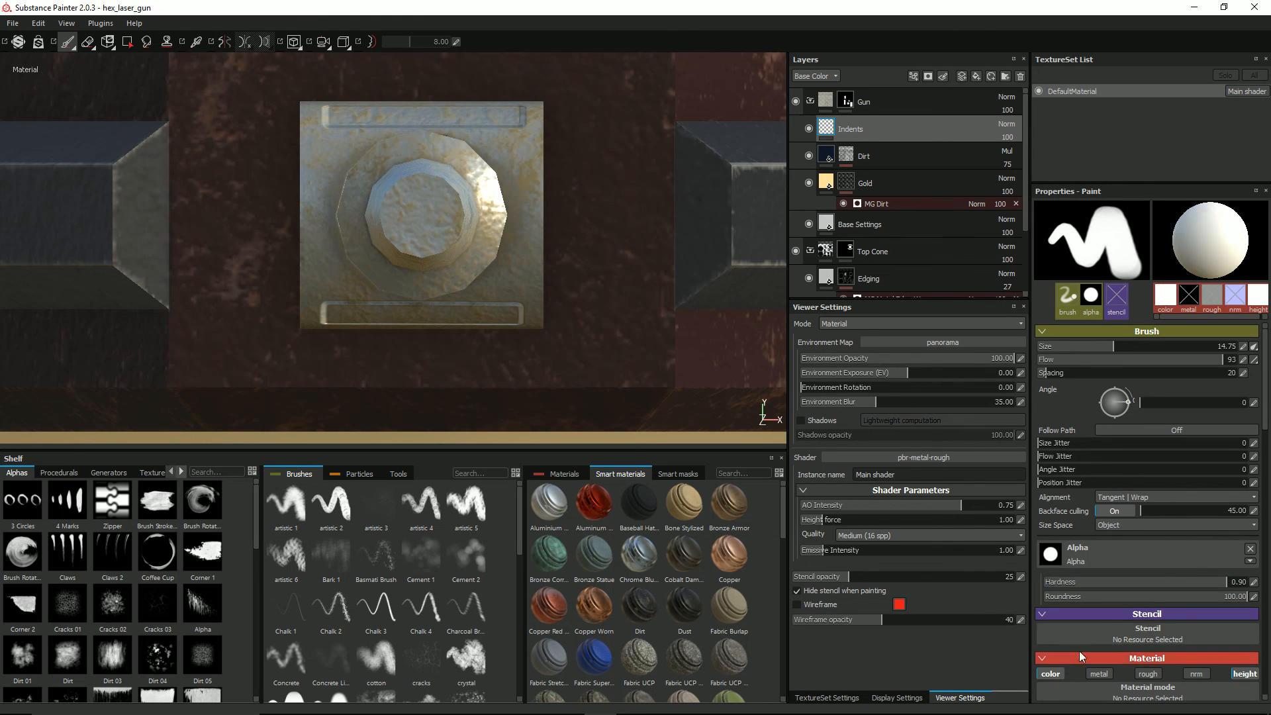
scroll(1085, 635, "down", 5)
left_click(1122, 550)
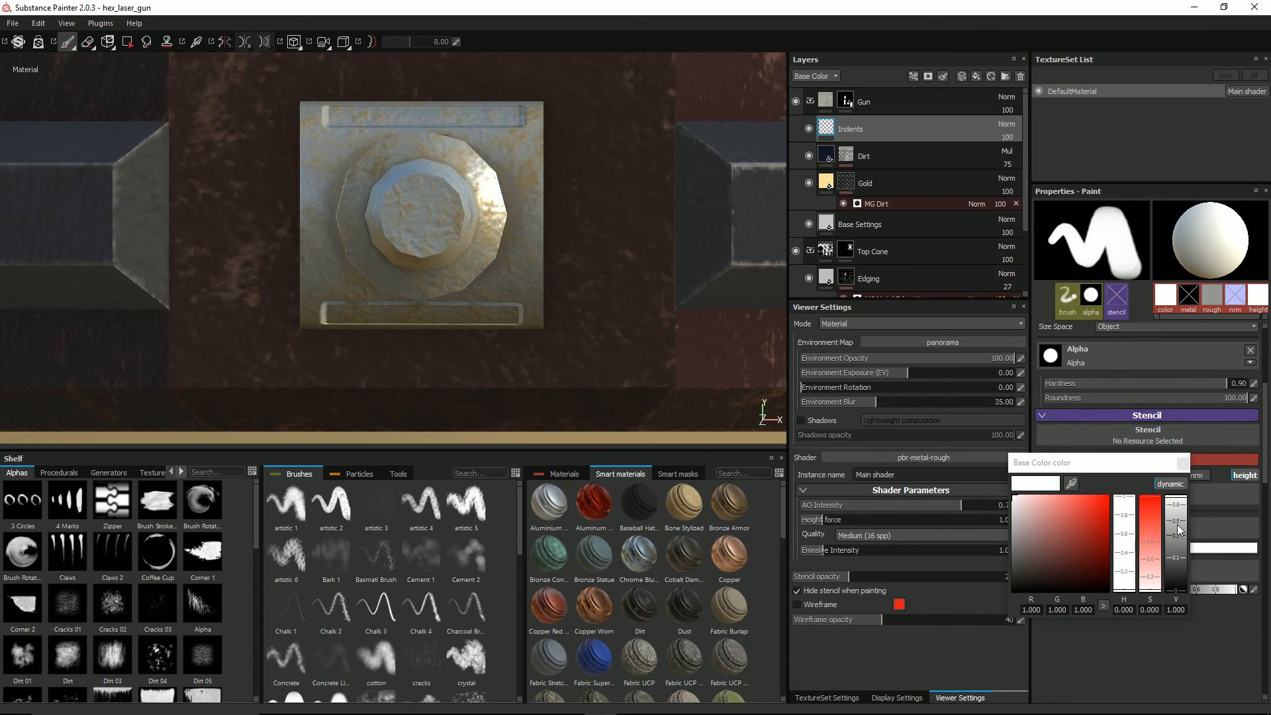
left_click_drag(1176, 526, 1176, 533)
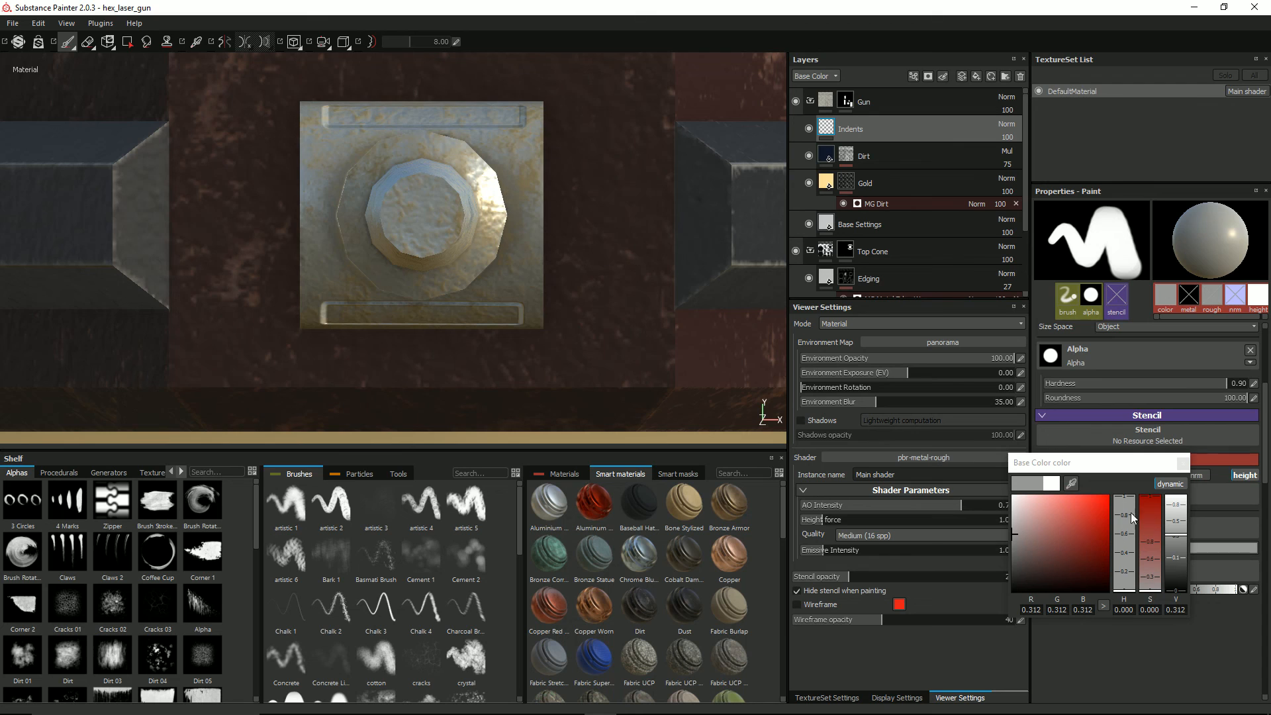
left_click(1184, 463)
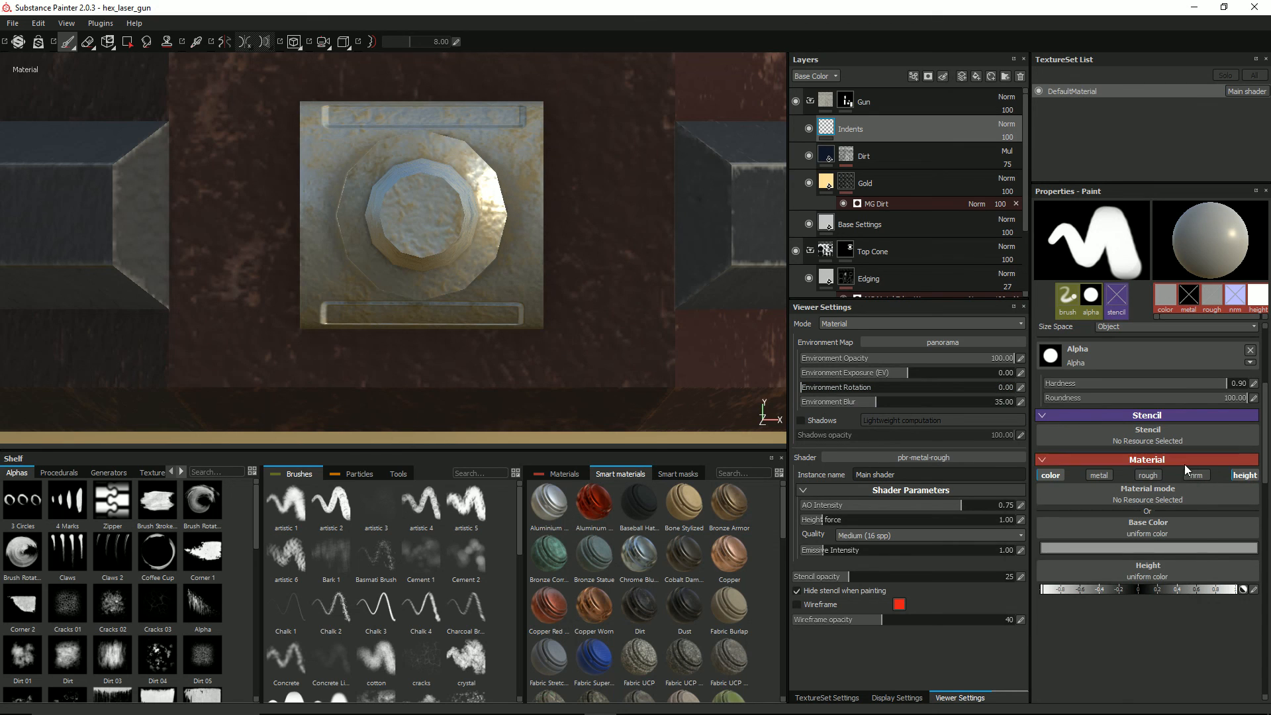
left_click(1139, 547)
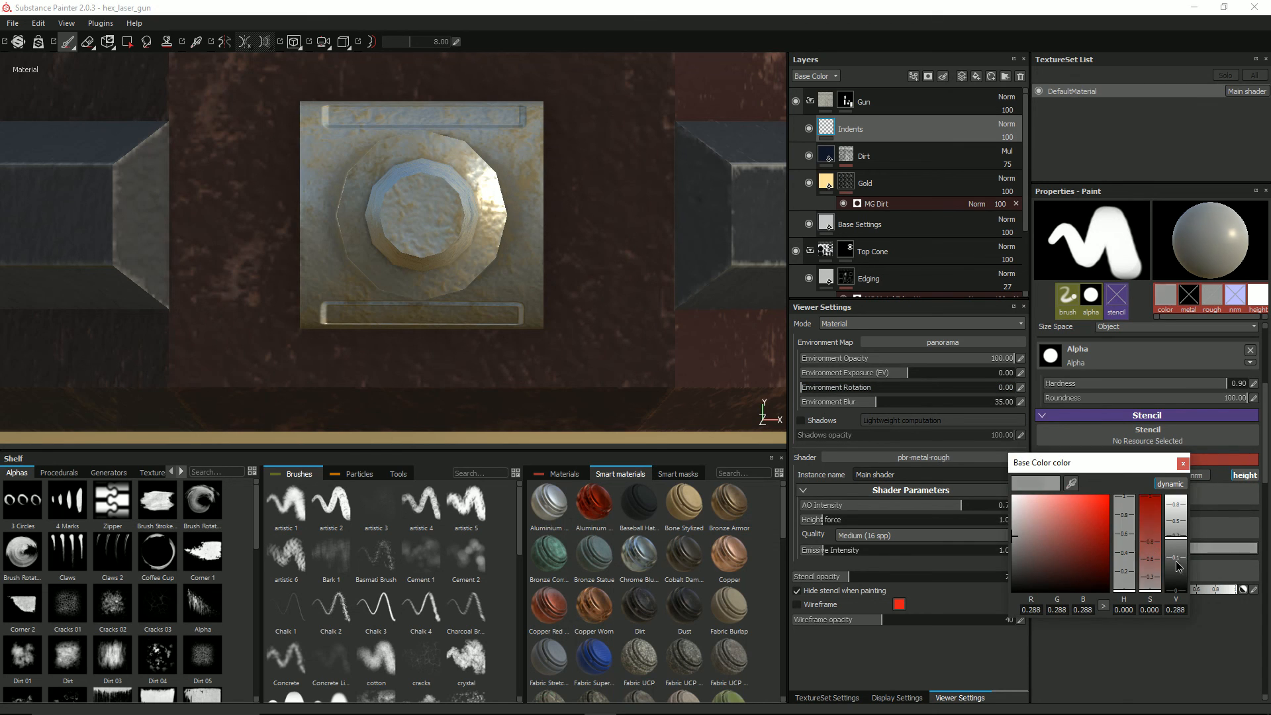
left_click_drag(1173, 542, 1179, 567)
left_click(1182, 464)
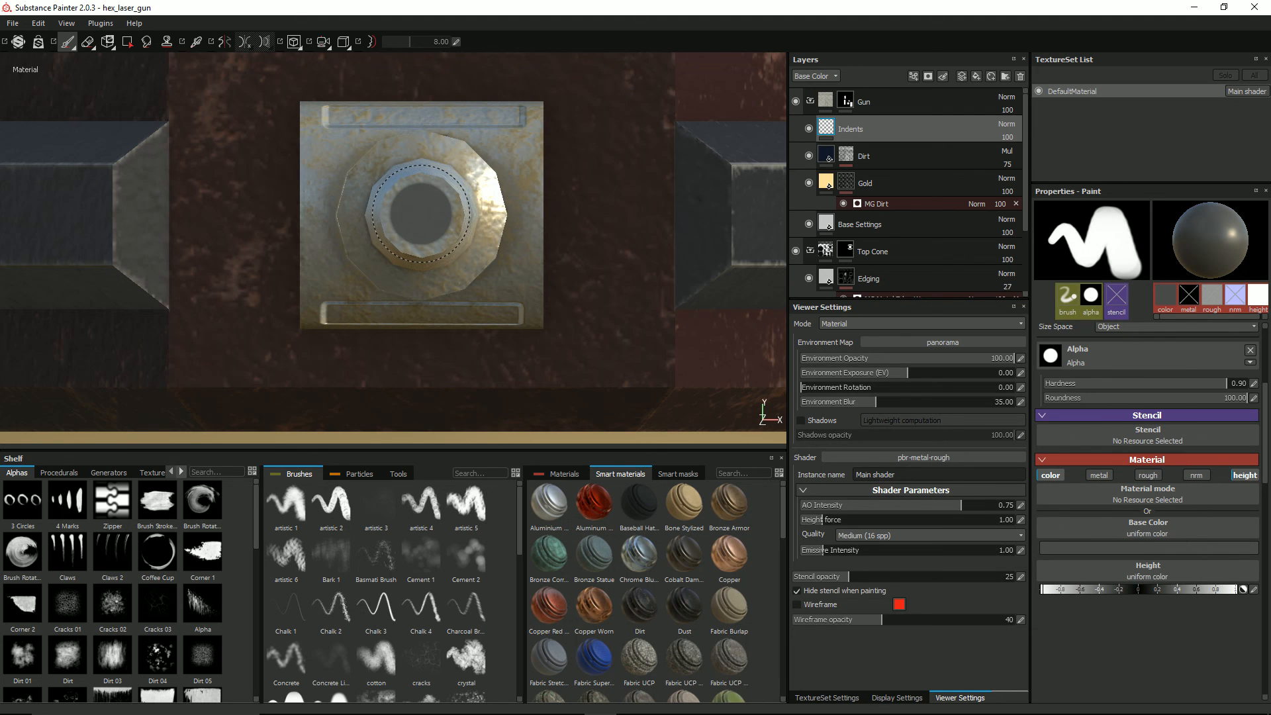
Step: Stamp a dark round indent with a smaller brush at the centre of the barrel's end face
mouse_move(556, 170)
left_mouse_down("alt")
mouse_move(579, 192)
mouse_move(482, 182)
mouse_move(595, 159)
mouse_move(576, 162)
left_mouse_up("alt")
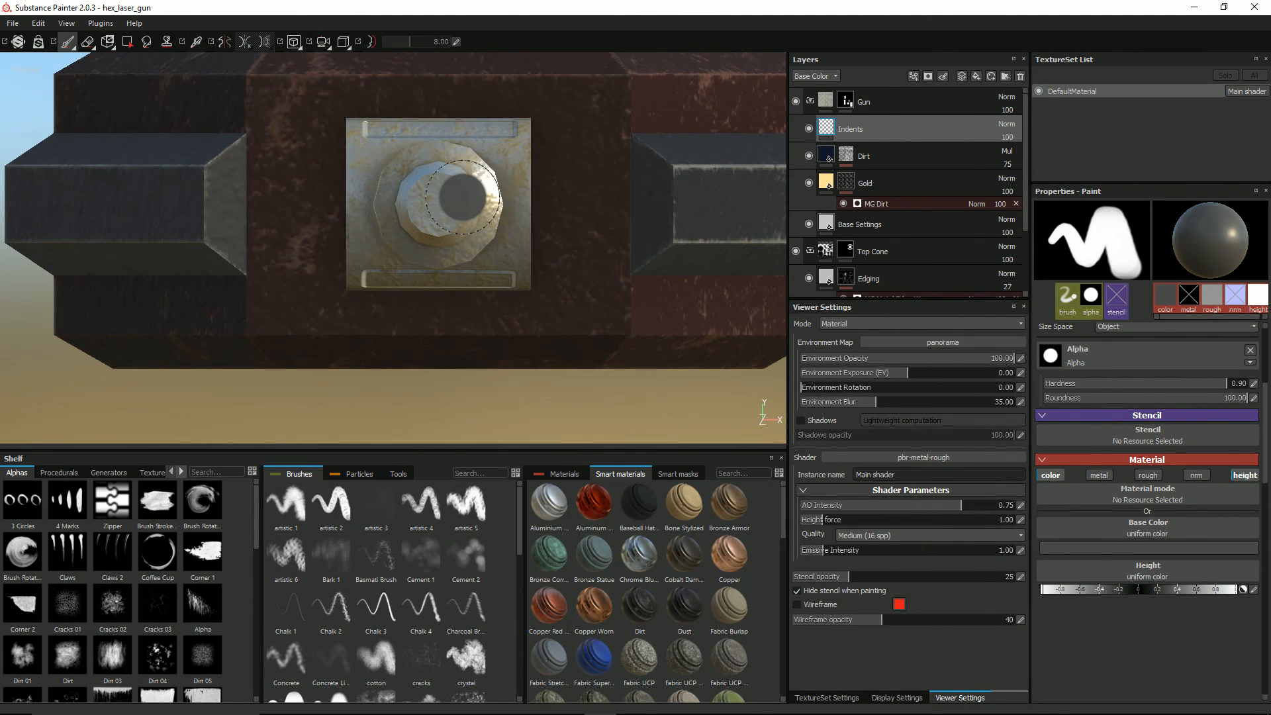
right_click_drag(462, 197, 453, 200, "ctrl")
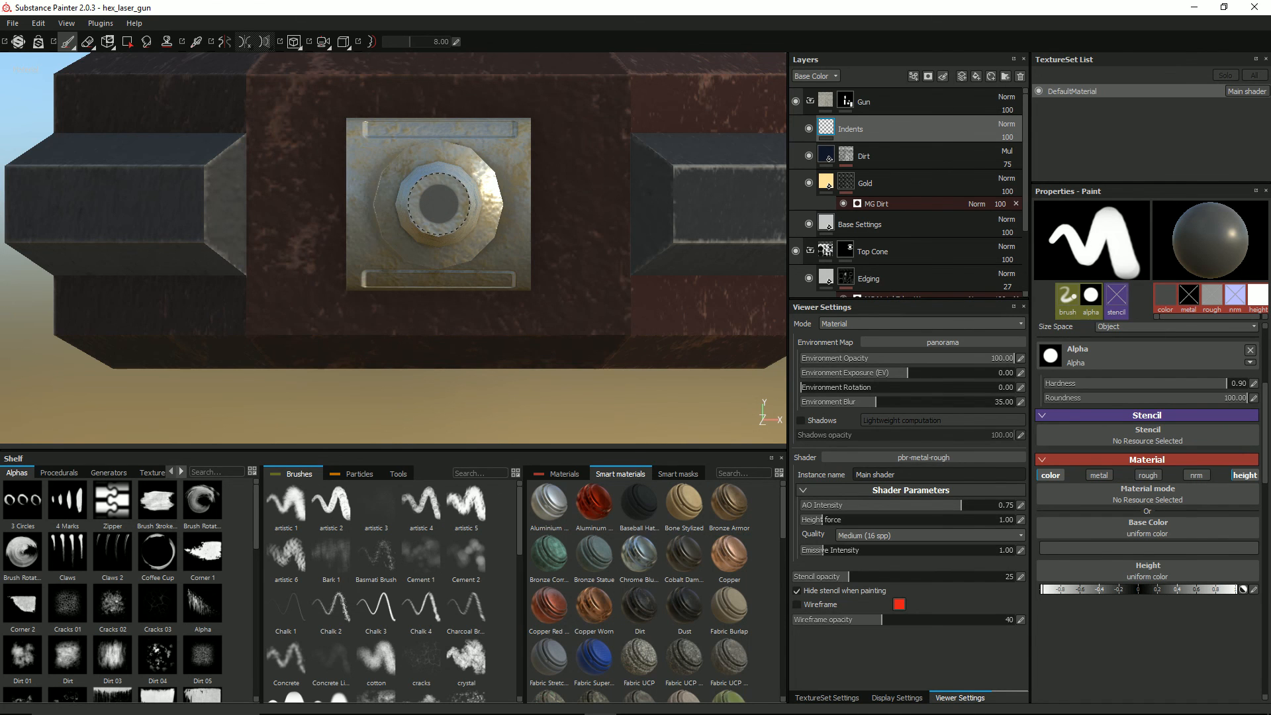
left_click_drag(583, 166, 517, 176, "alt")
Step: Switch to Photos to examine the reference image Capture.PNG of the turret, and return to Substance Painter
key("alt+Tab")
key("alt+Tab")
key("alt+Tab")
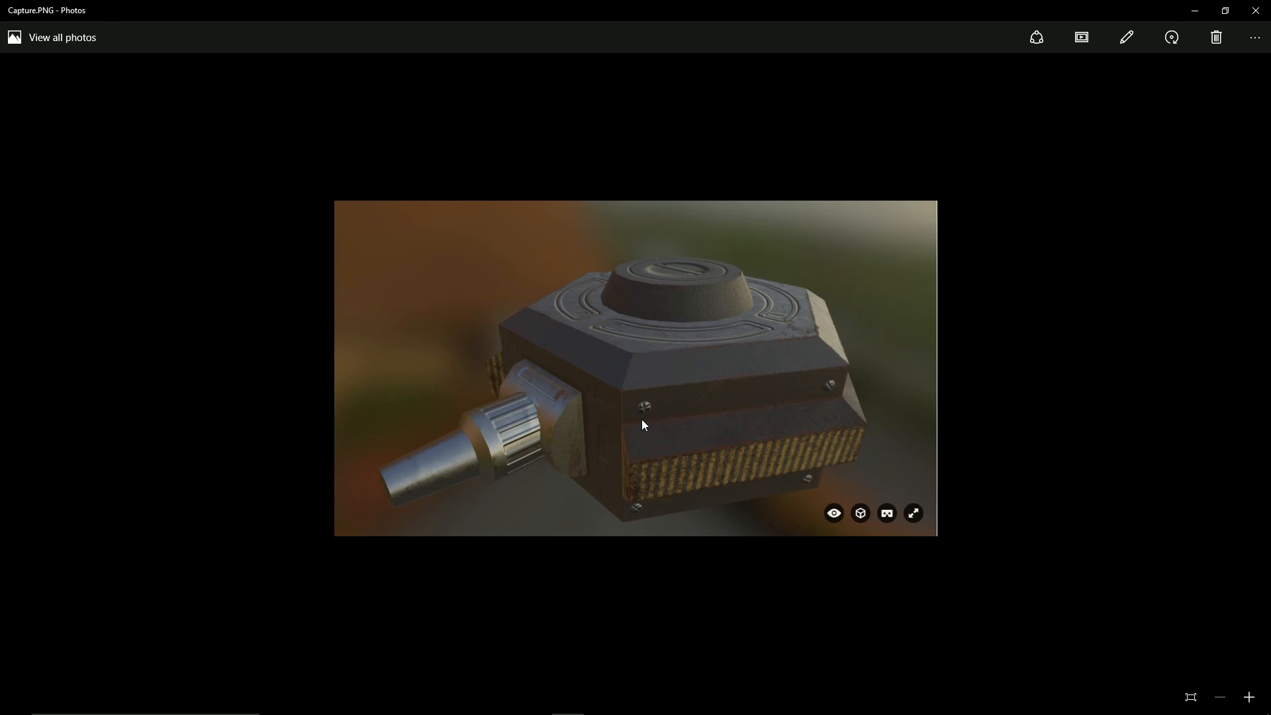
key("alt+Tab")
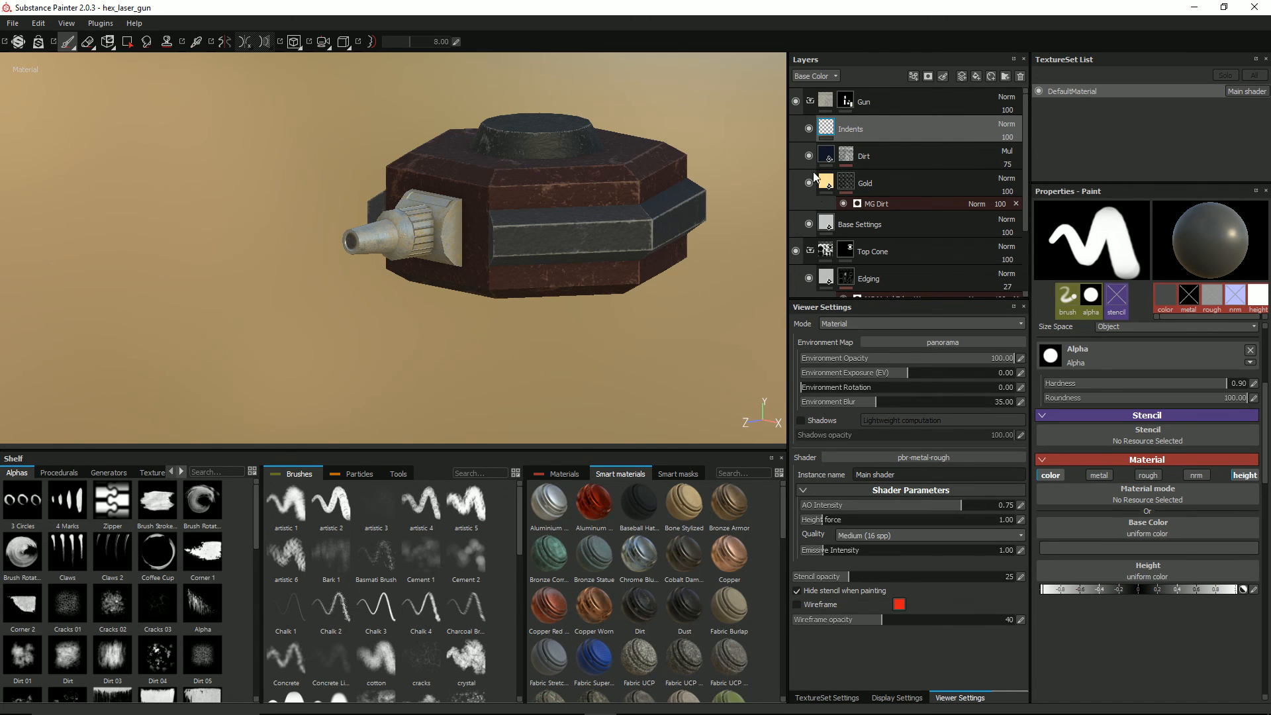
Step: Collapse the upper layer groups and add a paint layer named Bolts above Rust in the Main Unit group
left_click(813, 102)
left_click(810, 101)
left_click(810, 128)
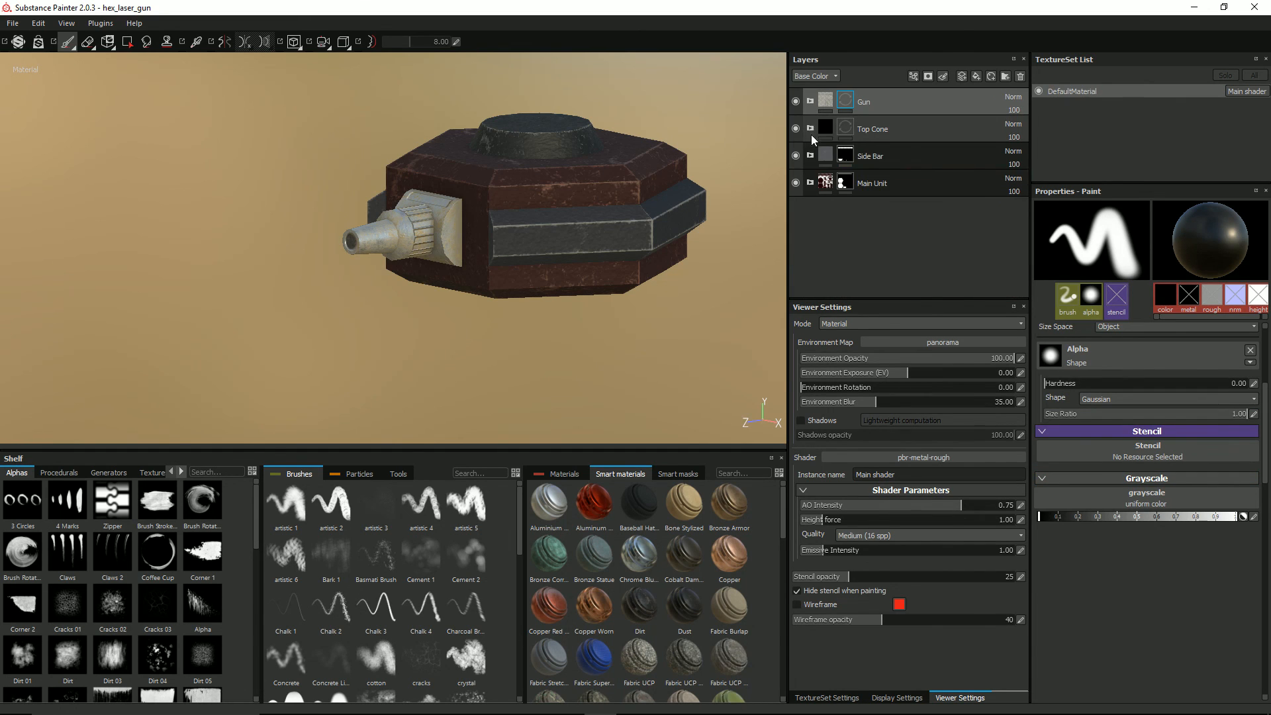
left_click(811, 183)
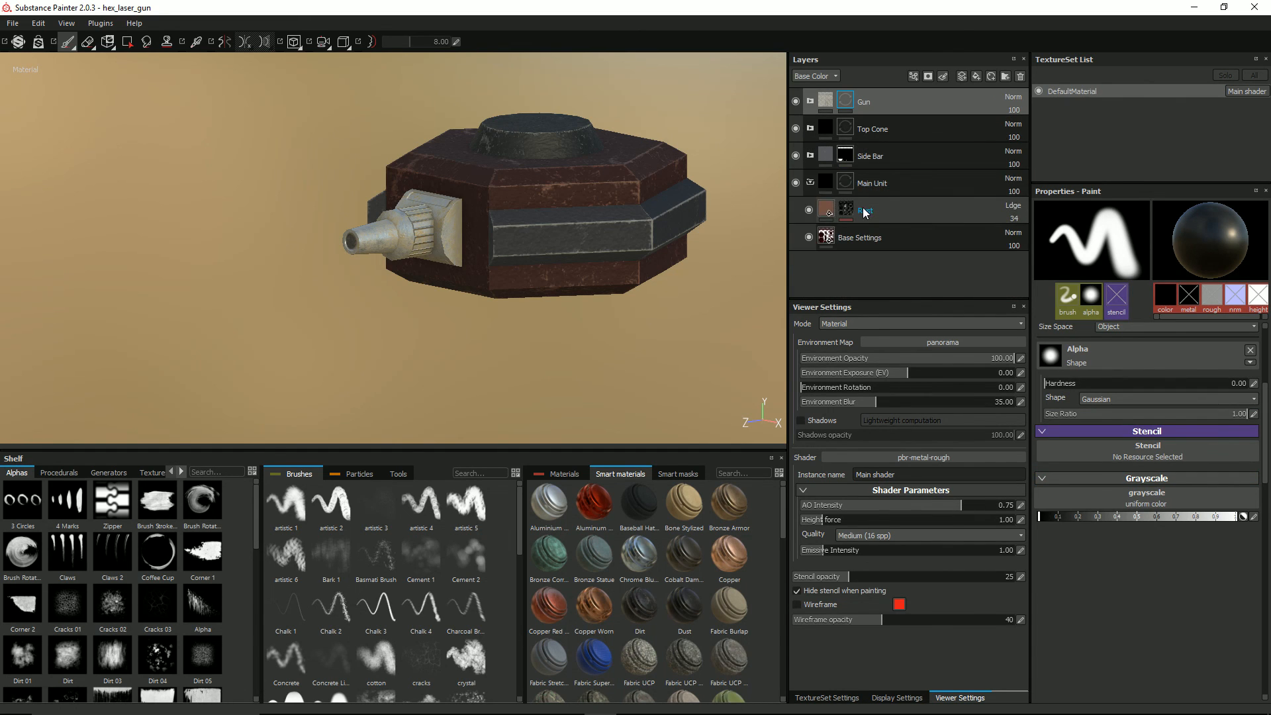
left_click(863, 209)
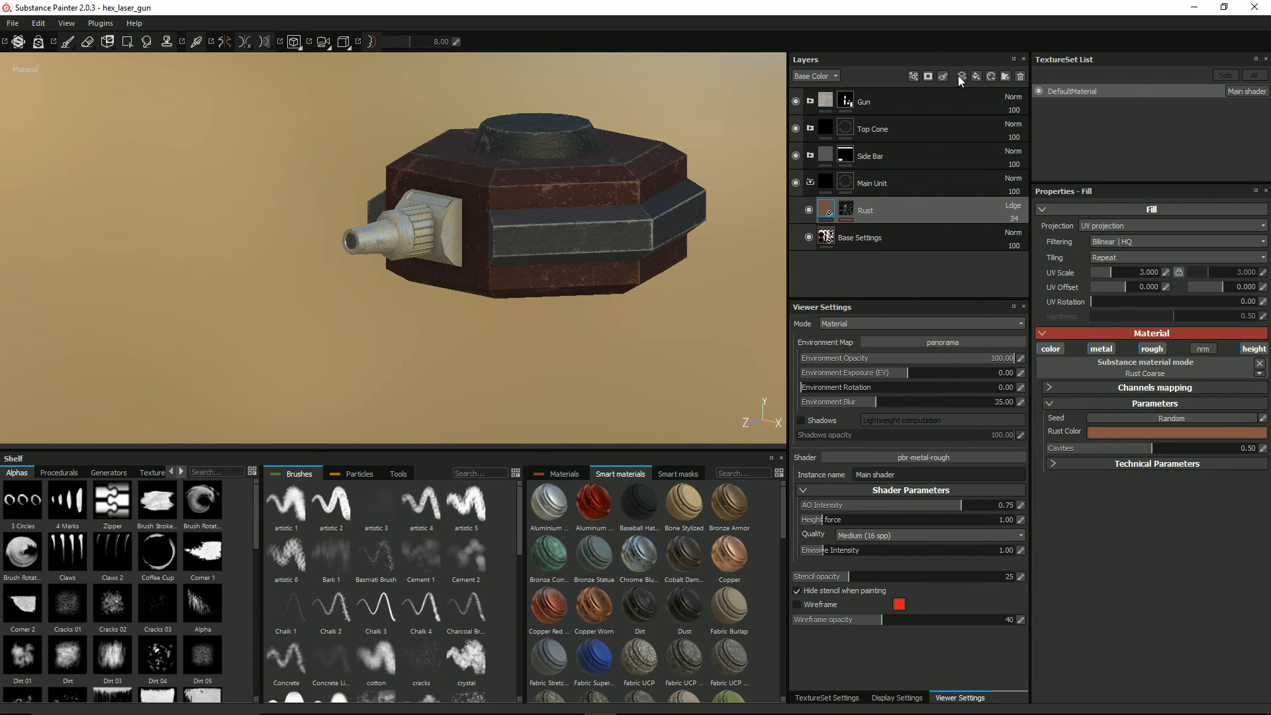
left_click(962, 76)
double_click(852, 210)
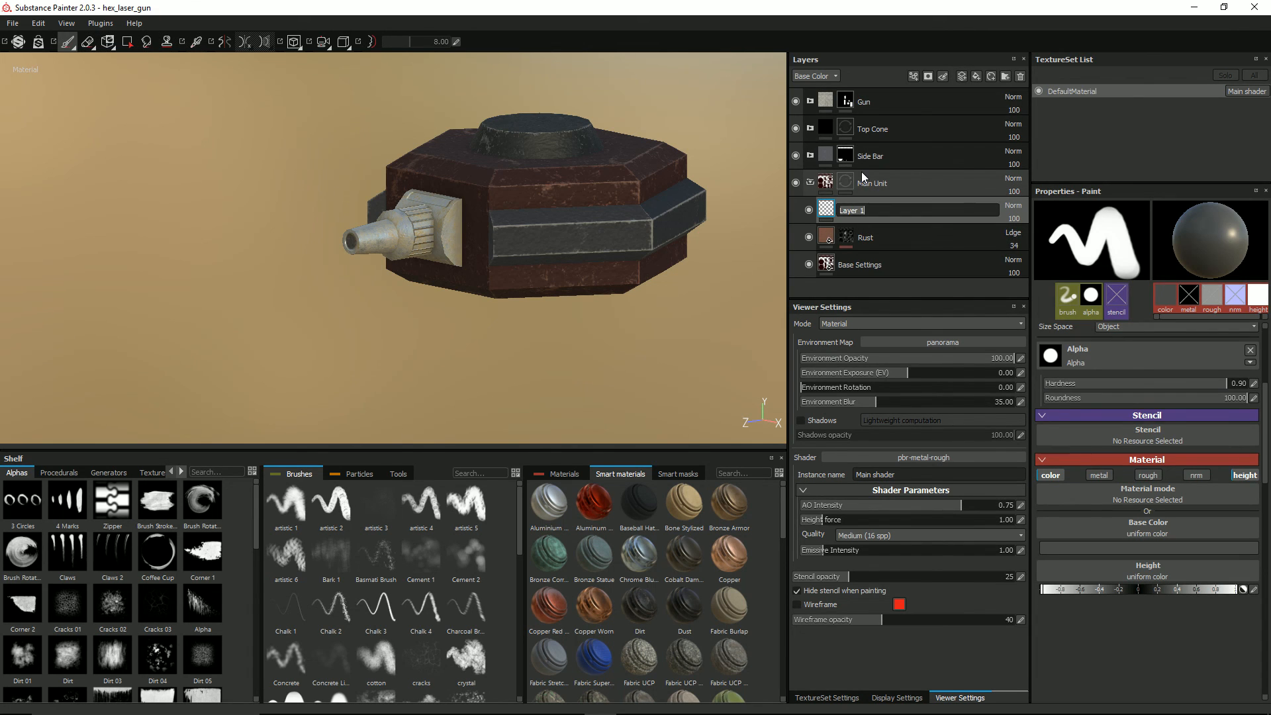
type("Bolts")
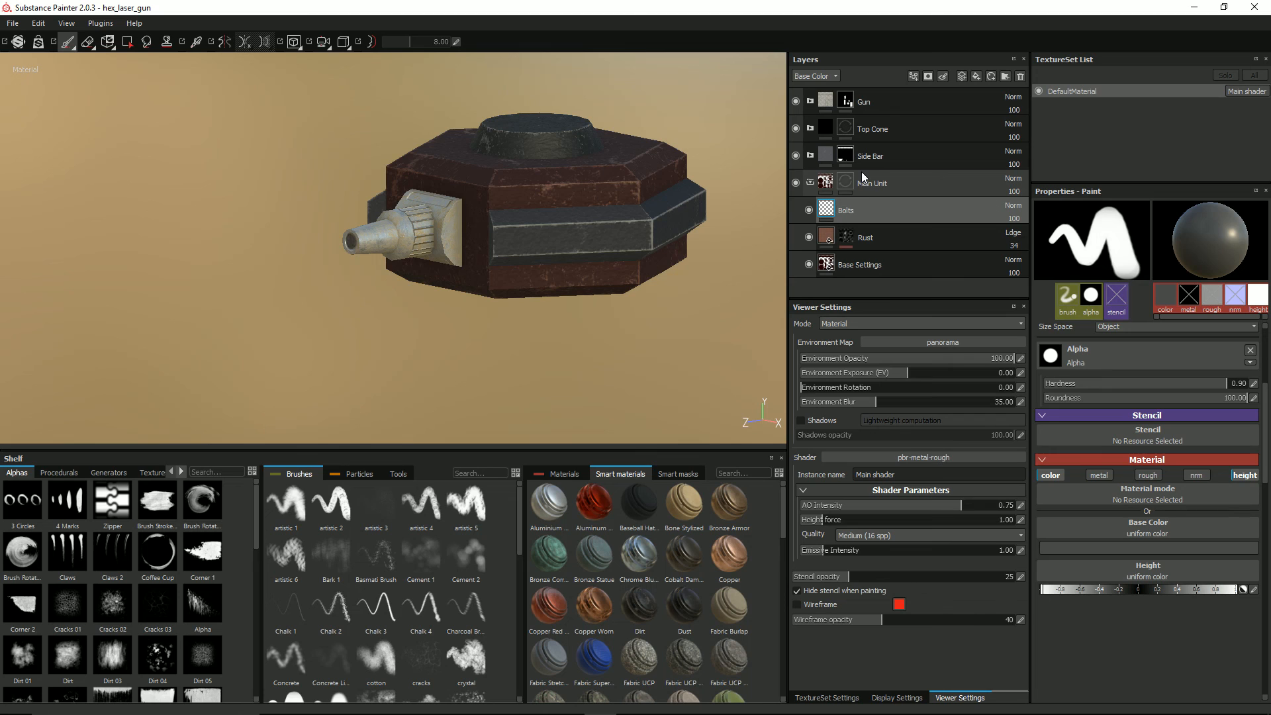
key("Return")
Step: Load the screw bolt tool preset for painting and turn on symmetry
left_click(399, 475)
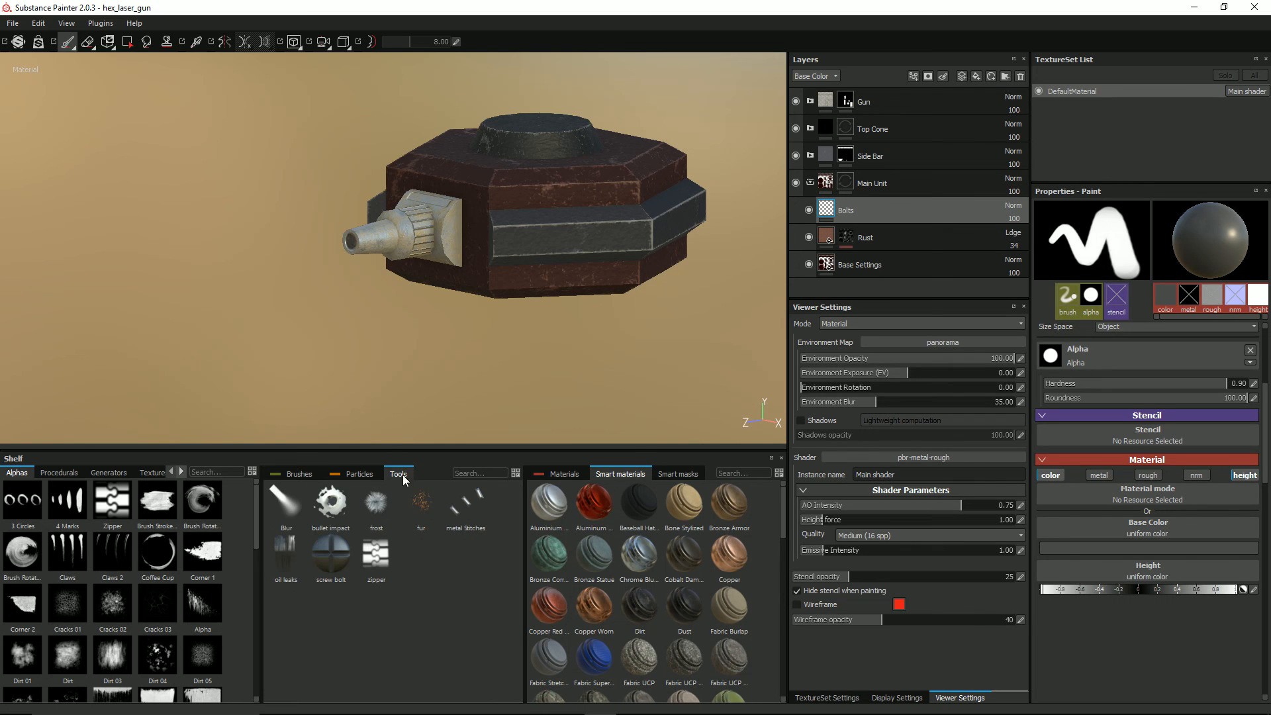
left_click(333, 565)
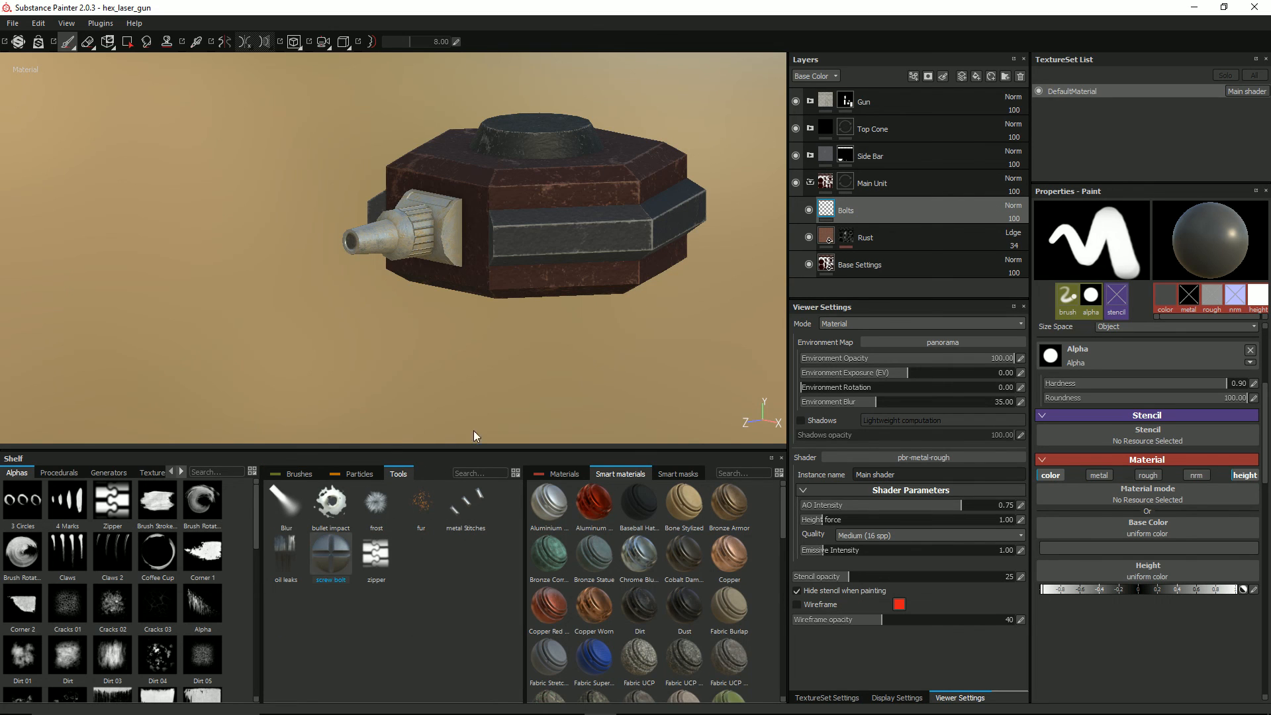
scroll(674, 226, "up", 3)
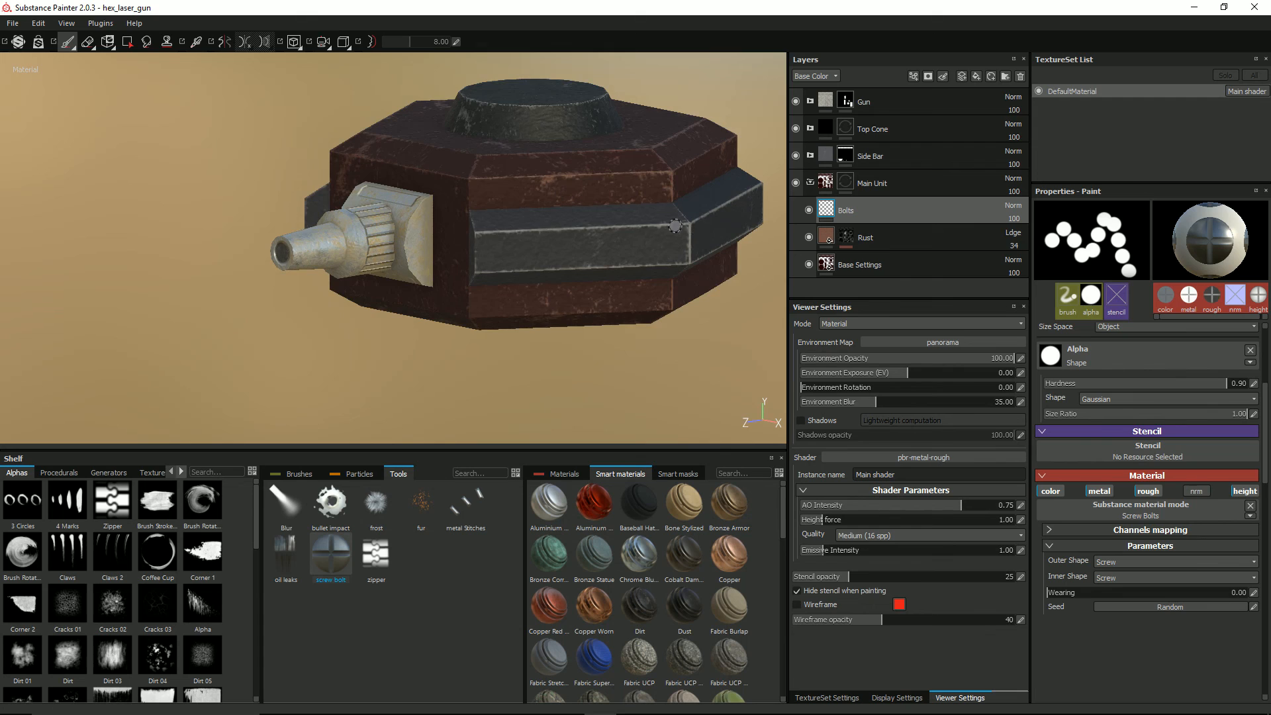
left_click_drag(675, 226, 606, 208, "alt")
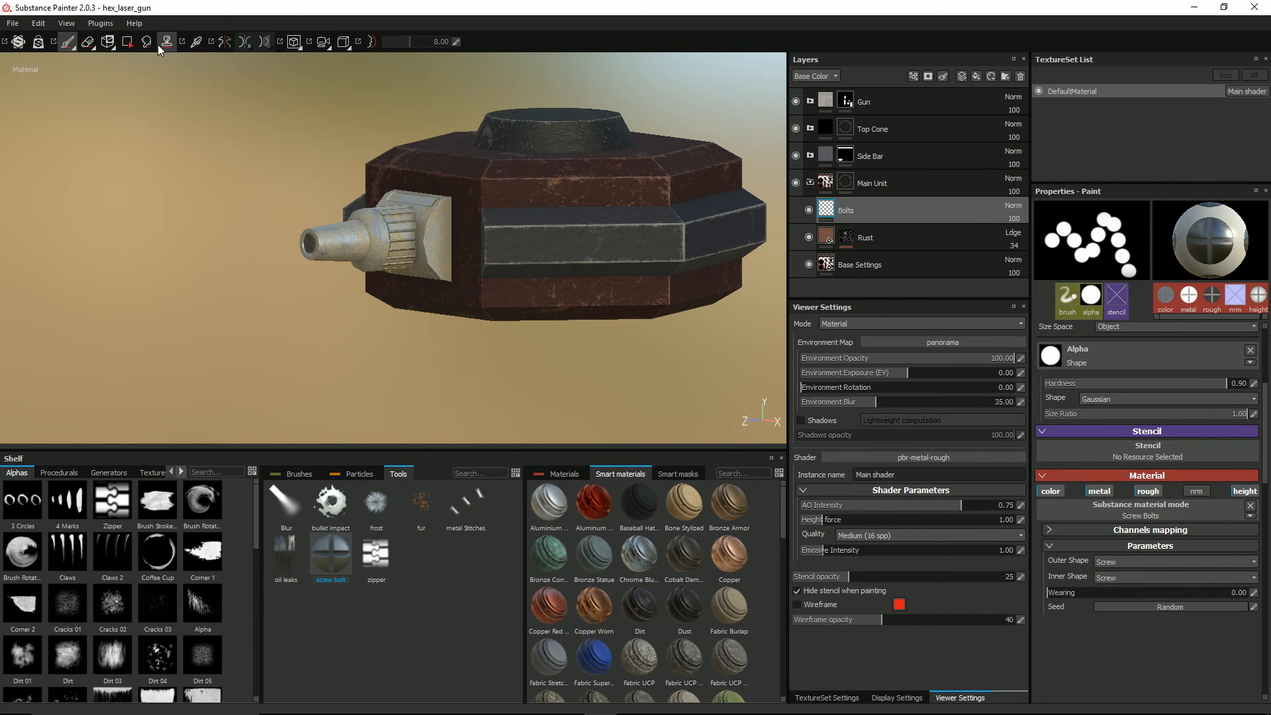
left_click(221, 47)
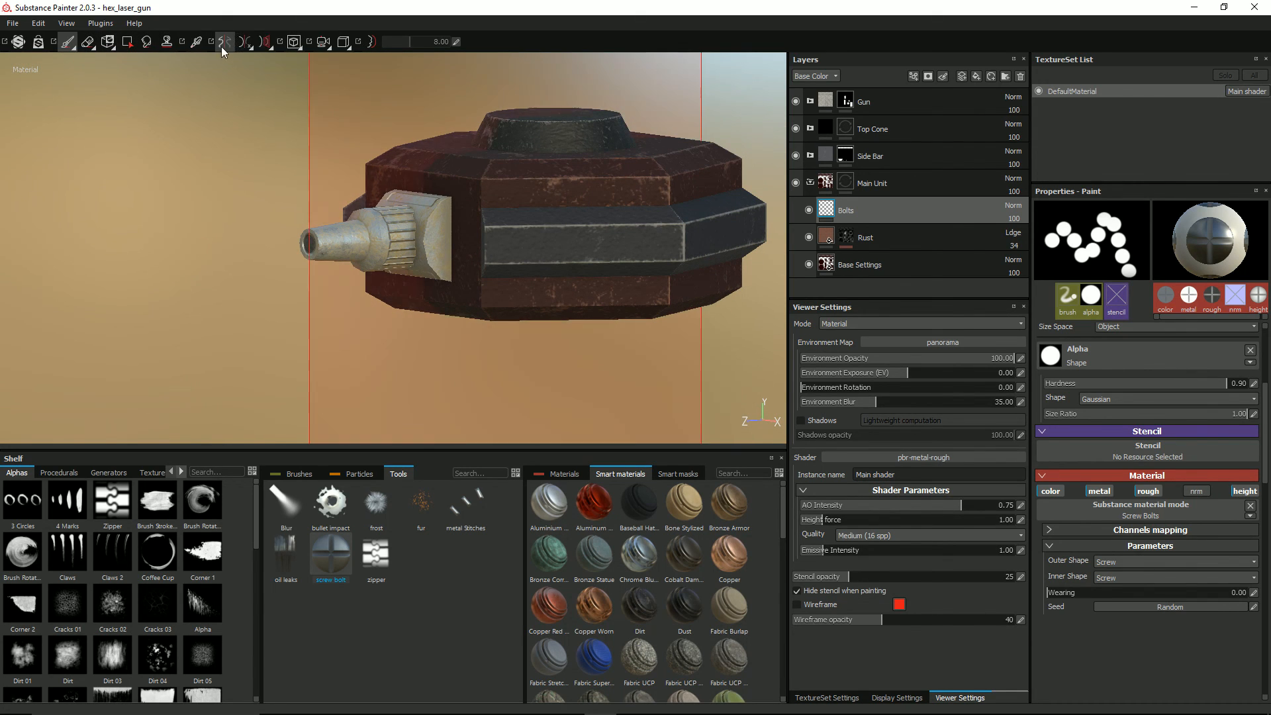
Step: Stamp screw bolts near the corners of the red side panels beside the gun, above and below the side bar
left_click_drag(577, 157, 676, 161, "alt")
left_click_drag(507, 185, 513, 186, "alt")
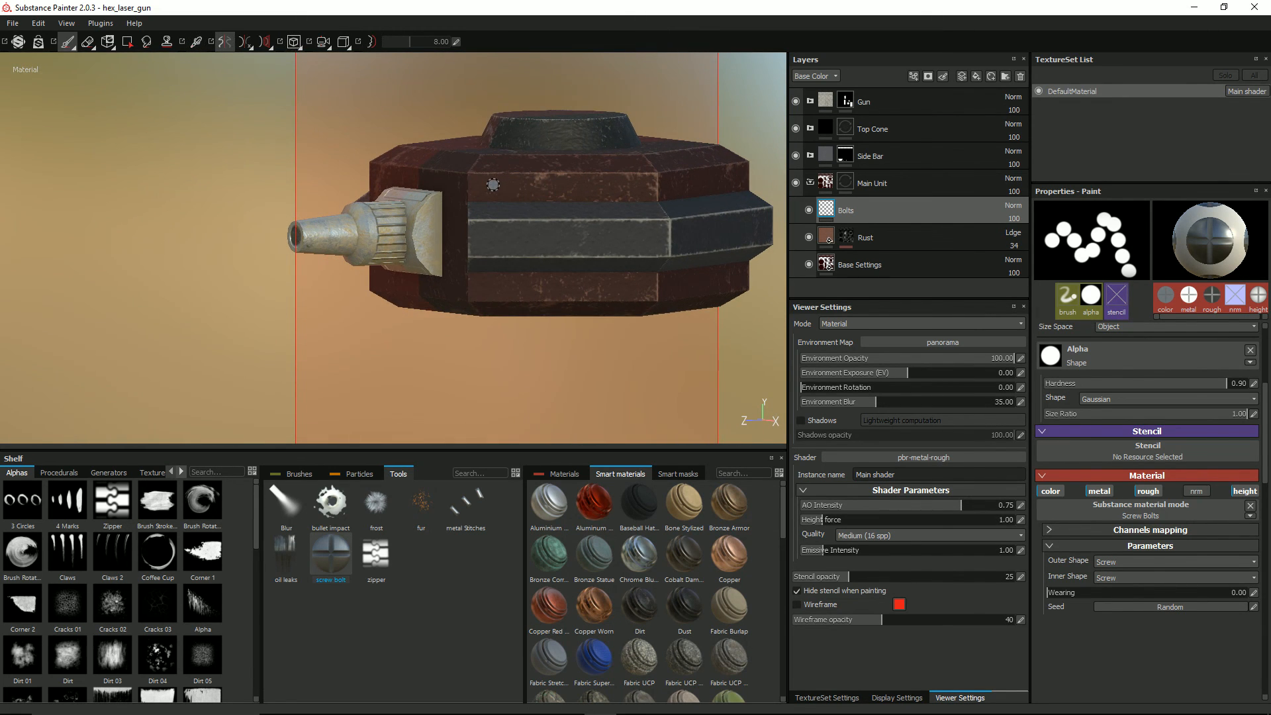
left_click(488, 188)
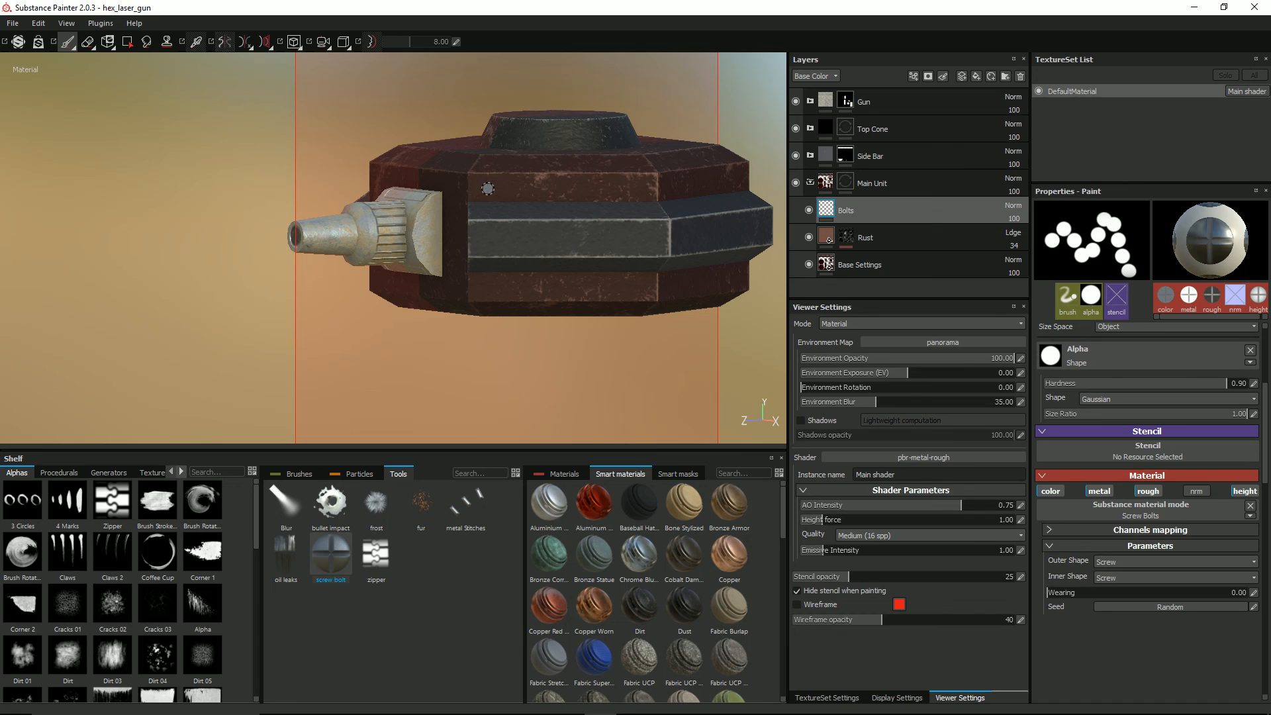
left_click(641, 189)
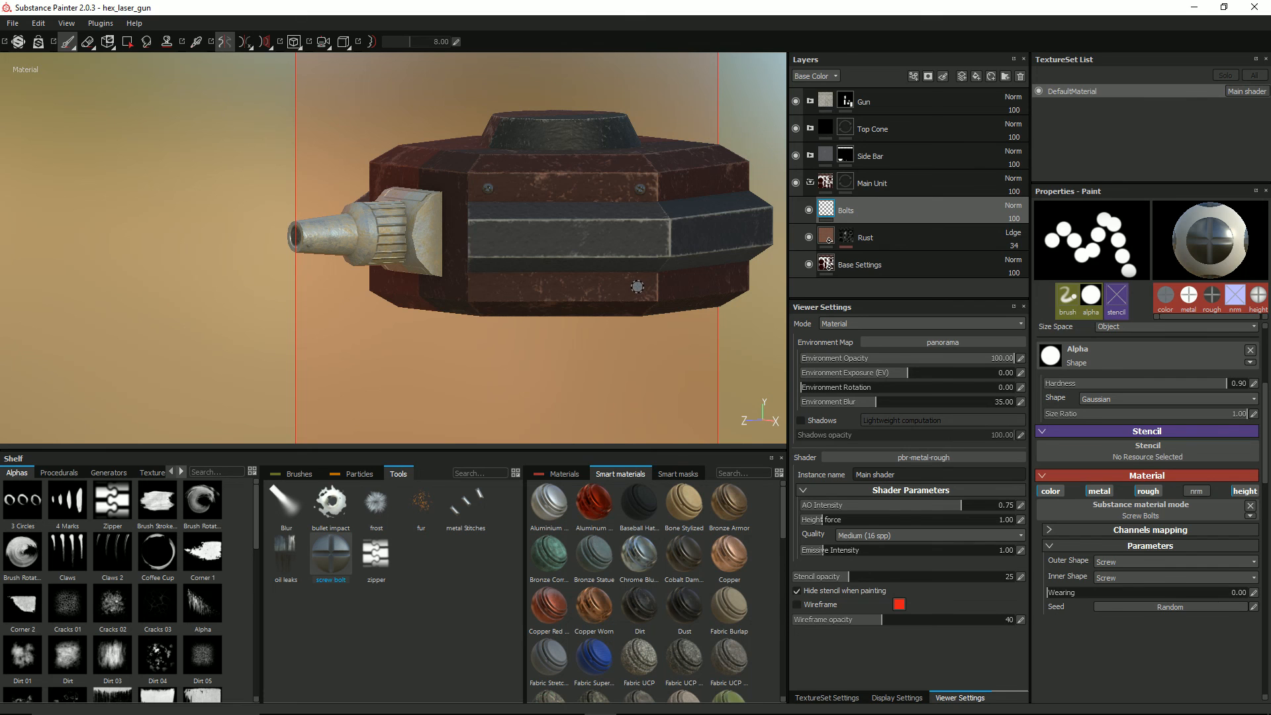
left_click(487, 288)
Step: Stamp screw bolts near the corners of the remaining side and rear red panels, above and below the side bar
left_click_drag(707, 199, 517, 192, "alt")
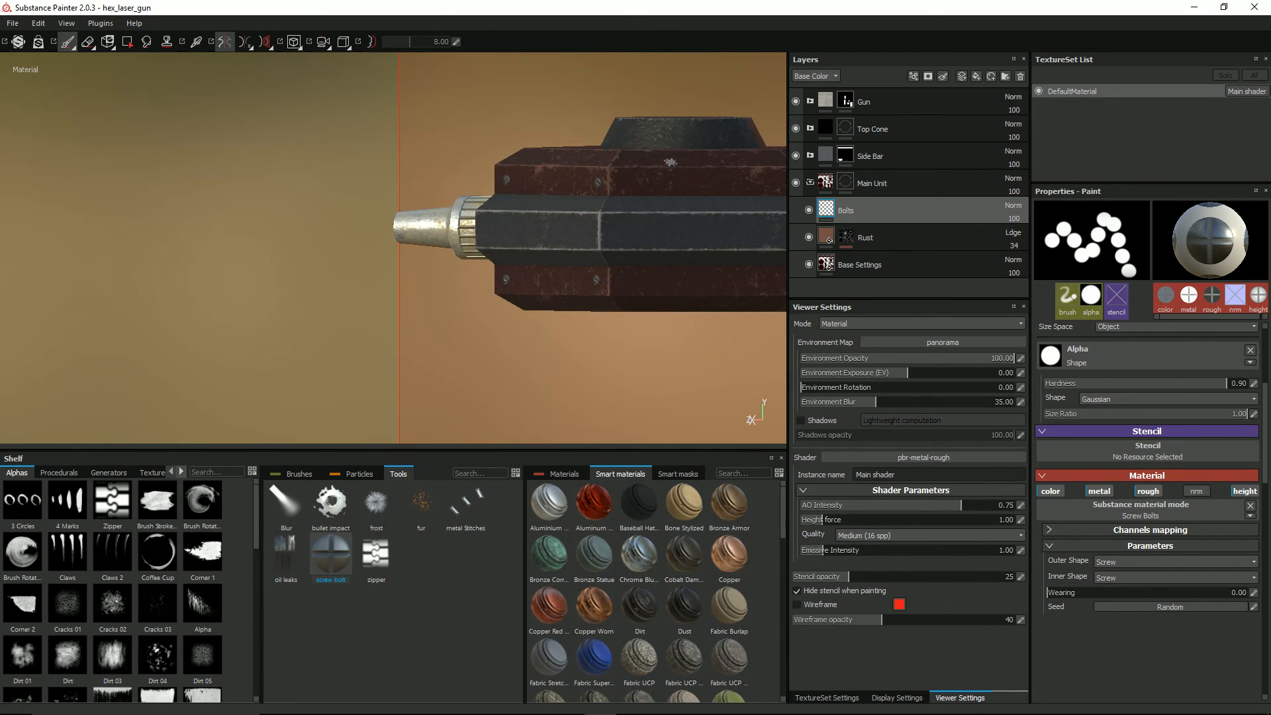
left_click_drag(670, 162, 602, 159, "alt")
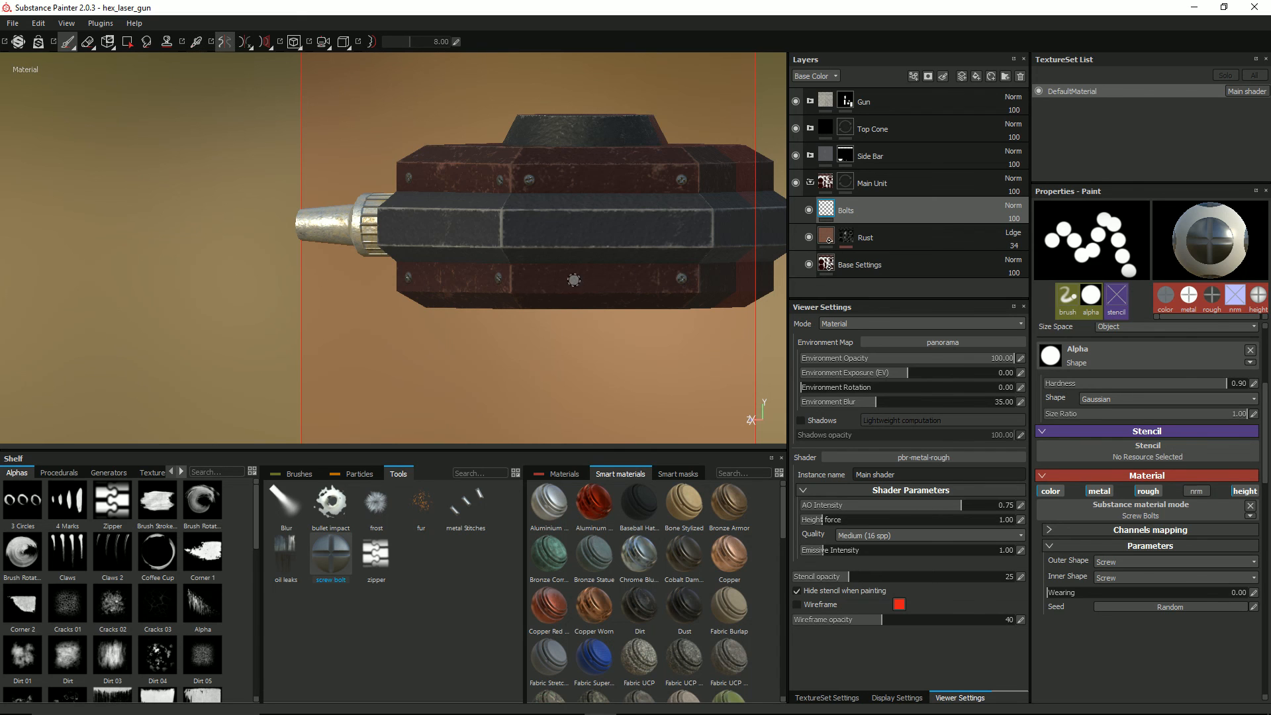
left_click_drag(569, 270, 574, 174, "alt")
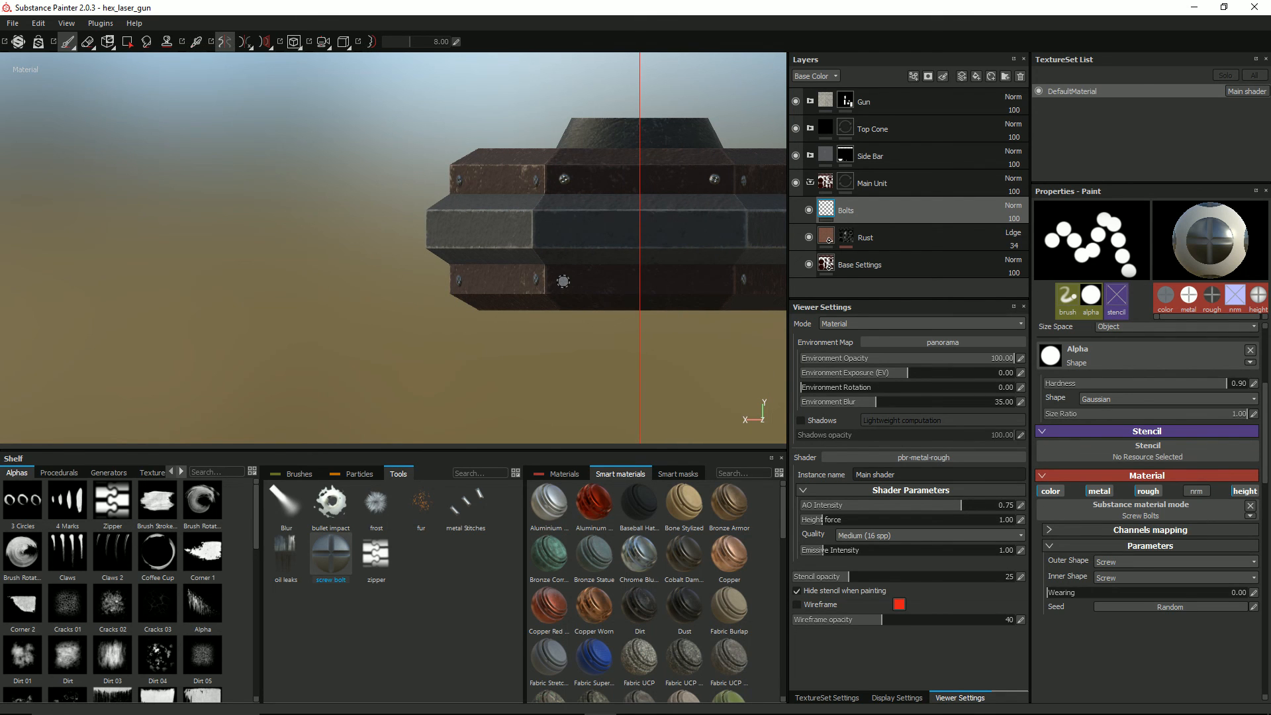
Step: Stamp a screw bolt in the upper corner of the front face beside the gun mount and turn off symmetry
left_click_drag(425, 65, 695, 120, "alt")
key("f")
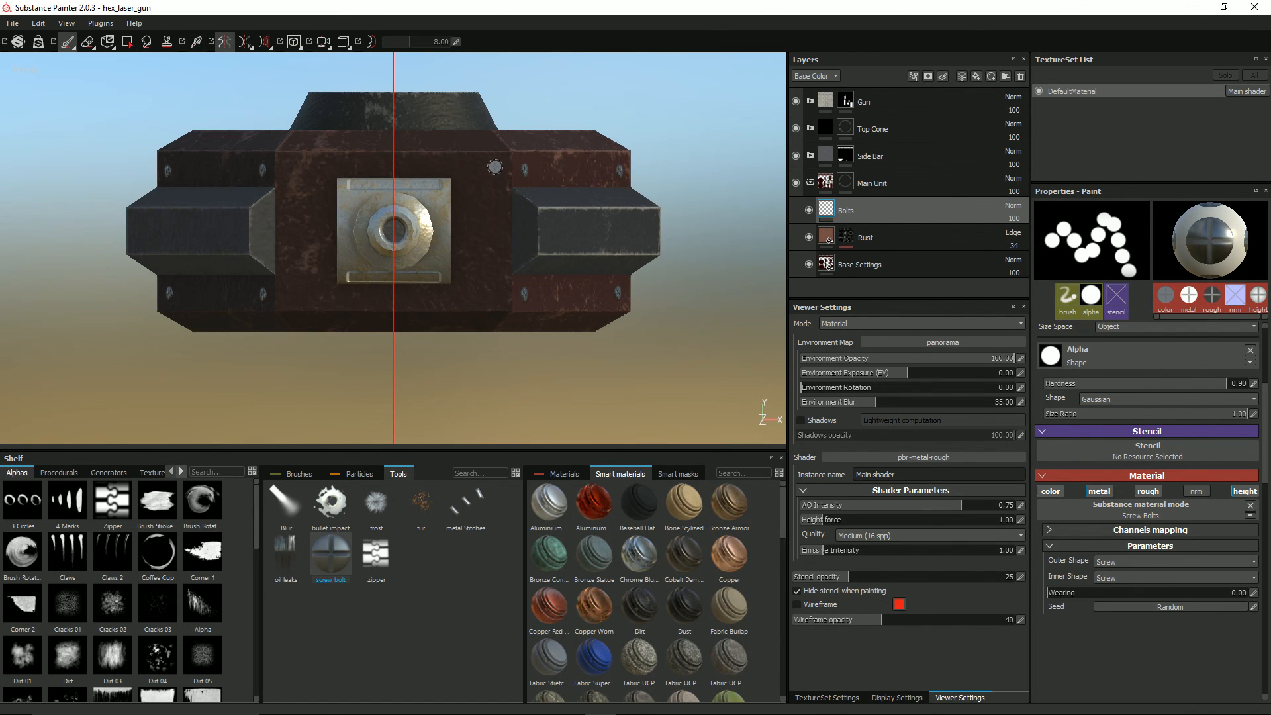
left_click(494, 166)
mouse_move(511, 223)
left_mouse_down("alt")
mouse_move(599, 159)
mouse_move(428, 216)
mouse_move(317, 225)
mouse_move(284, 204)
mouse_move(241, 114)
left_mouse_up("alt")
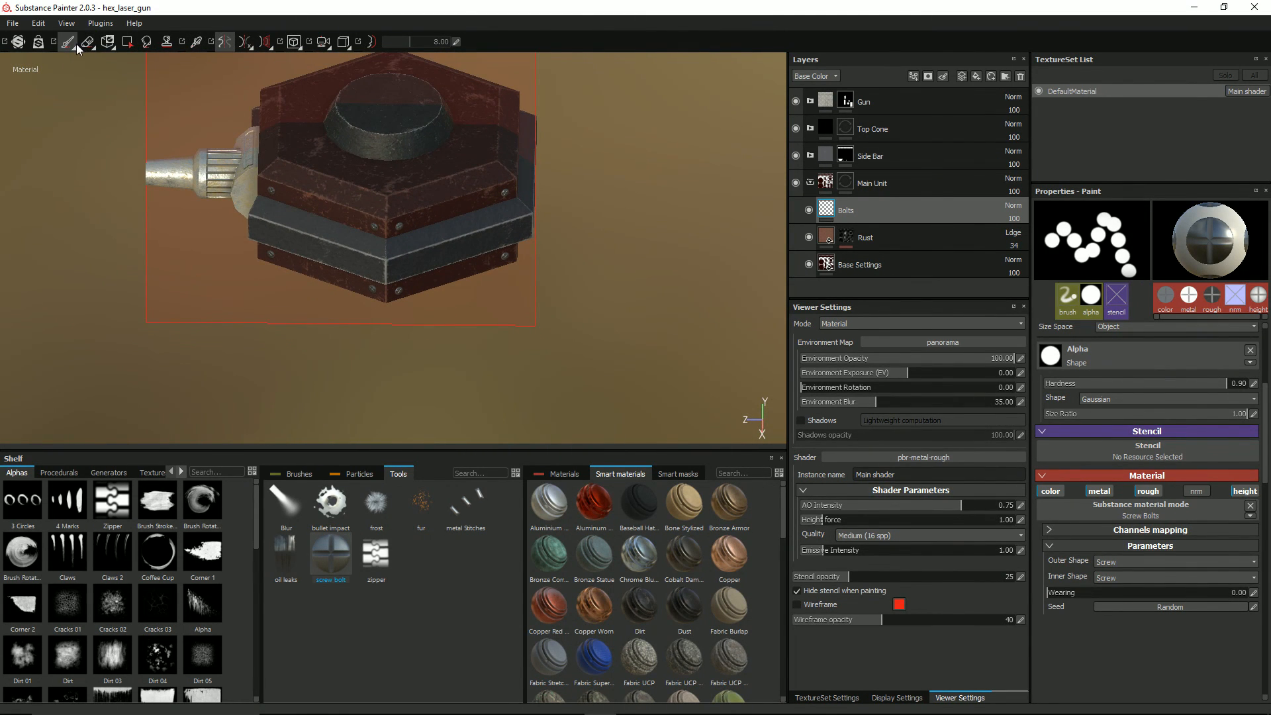
left_click(223, 42)
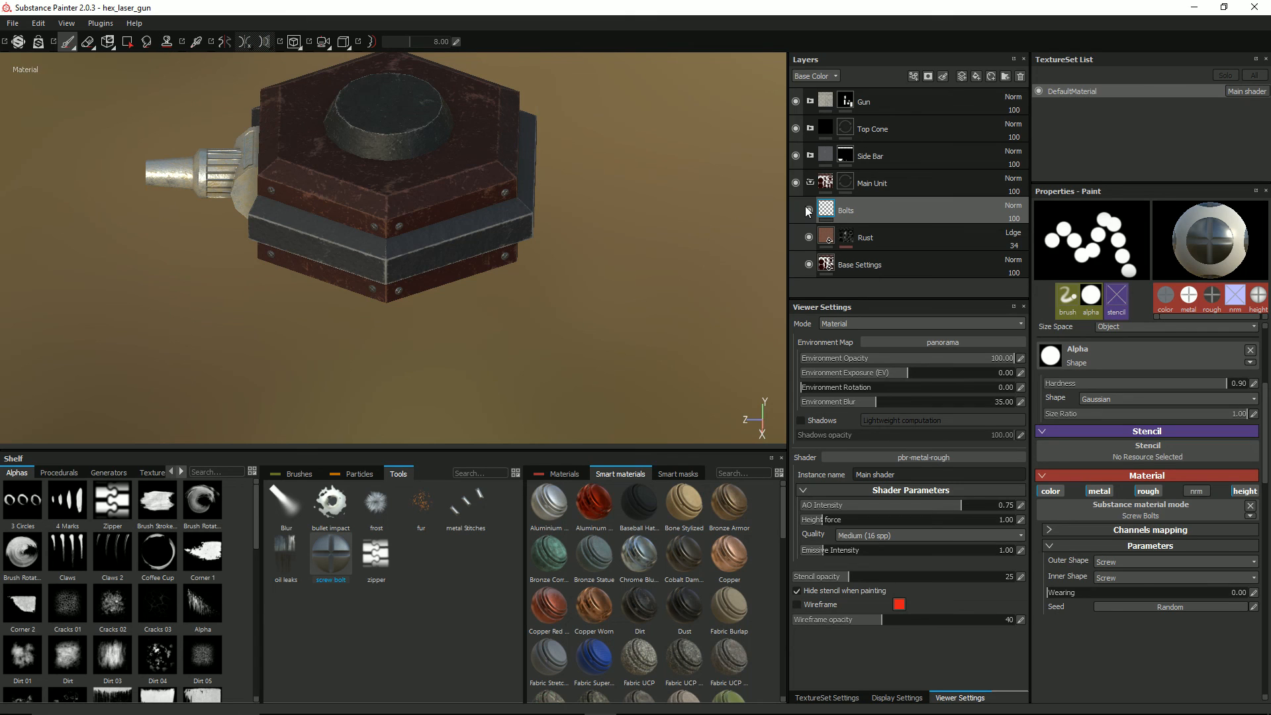
Step: Collapse the Main Unit group and add a paint layer named Top Normal above Edging in the Top Cone group
left_click(810, 183)
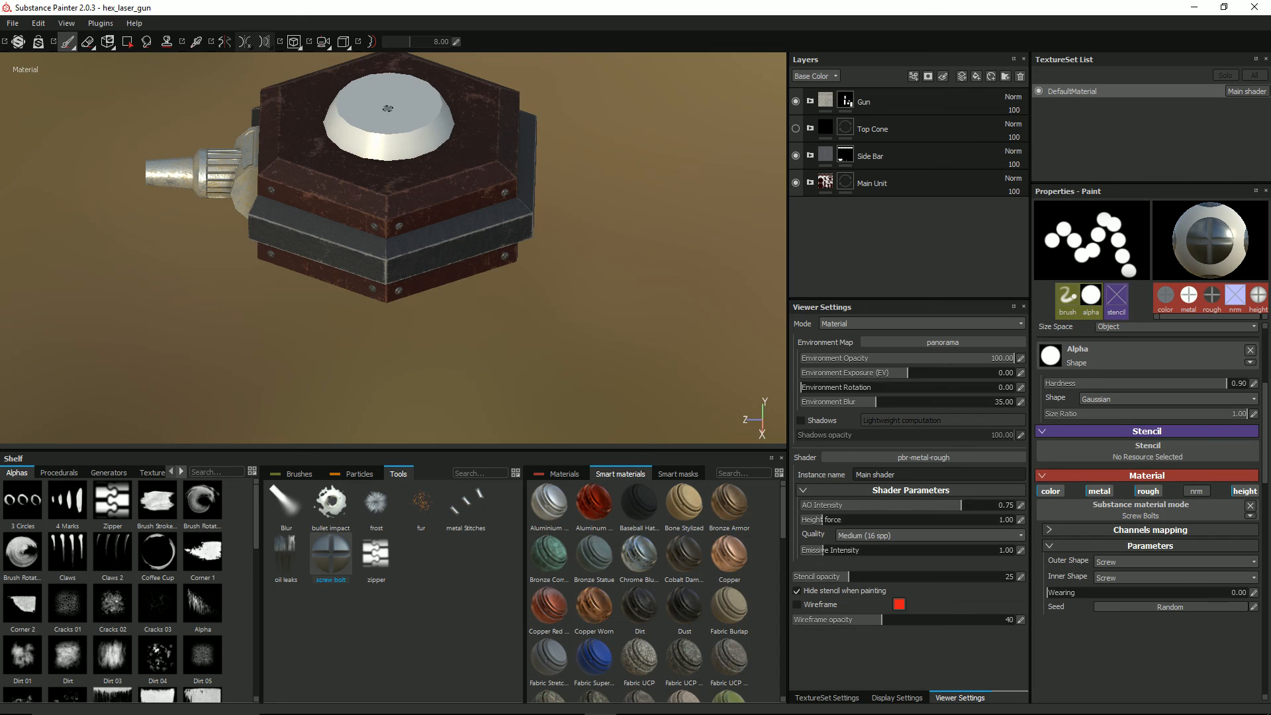
left_click(795, 128)
left_click(810, 128)
left_click(854, 156)
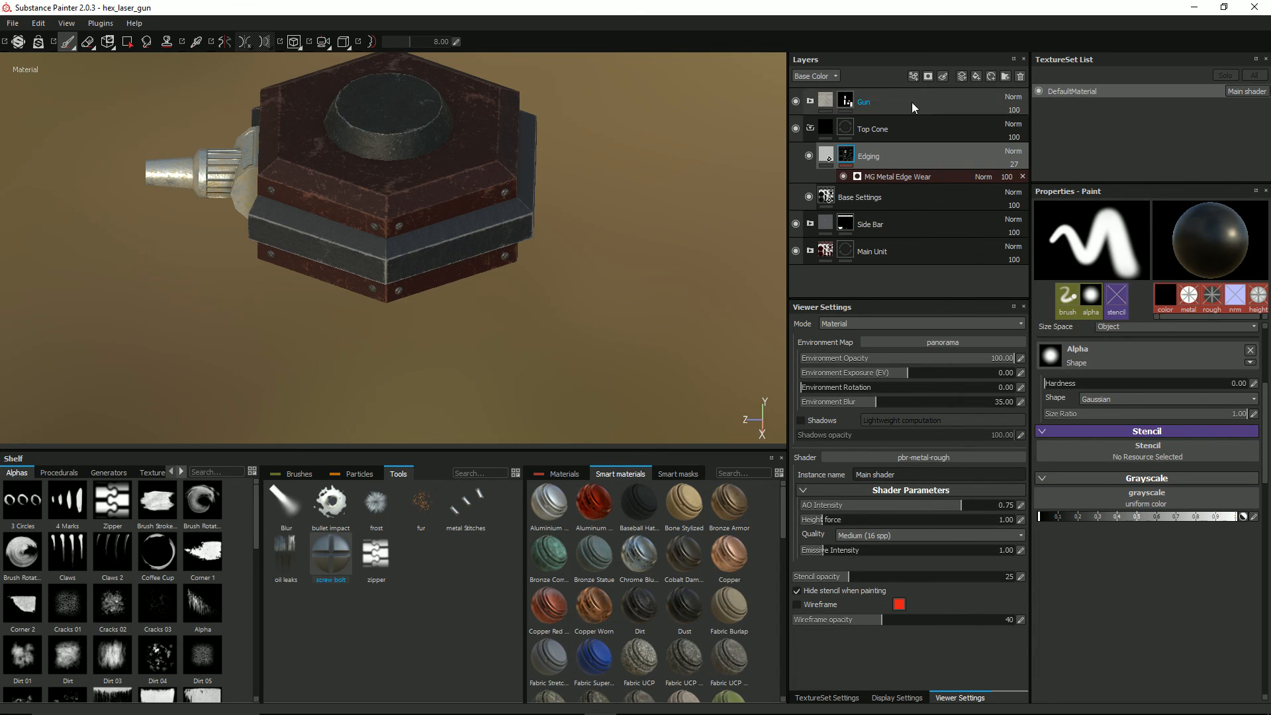
left_click(962, 77)
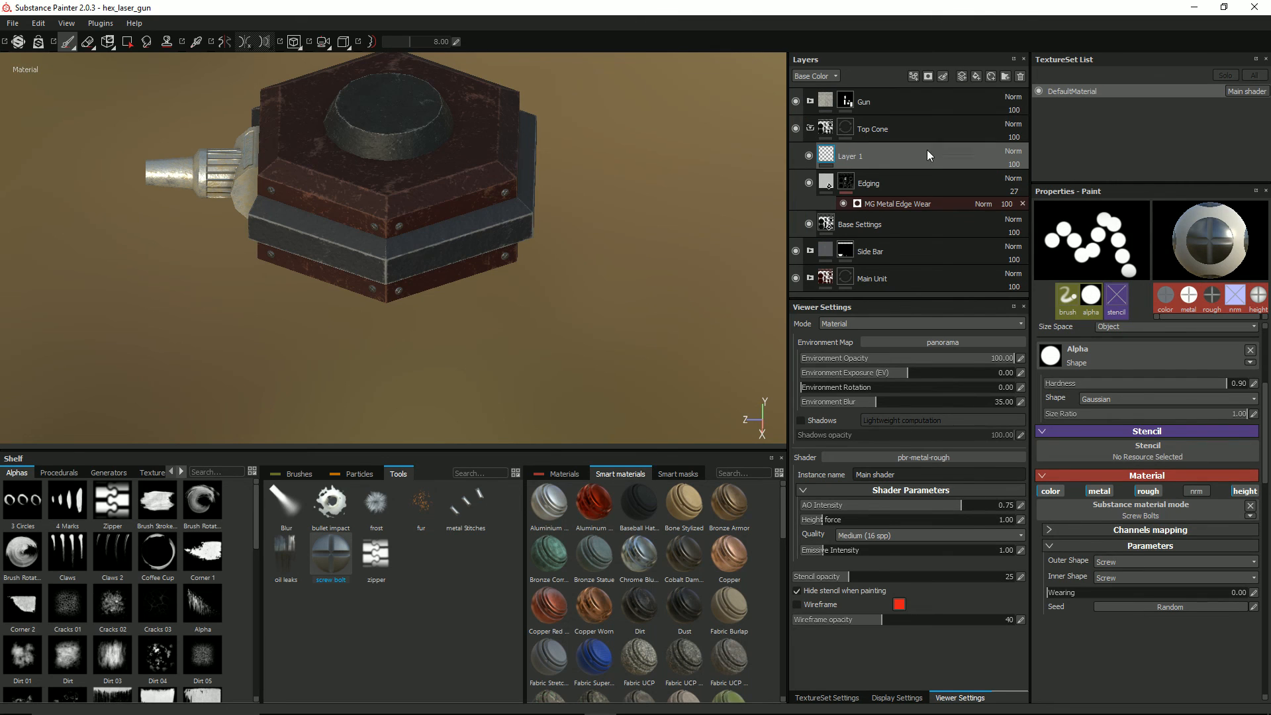
double_click(852, 157)
type("Tp")
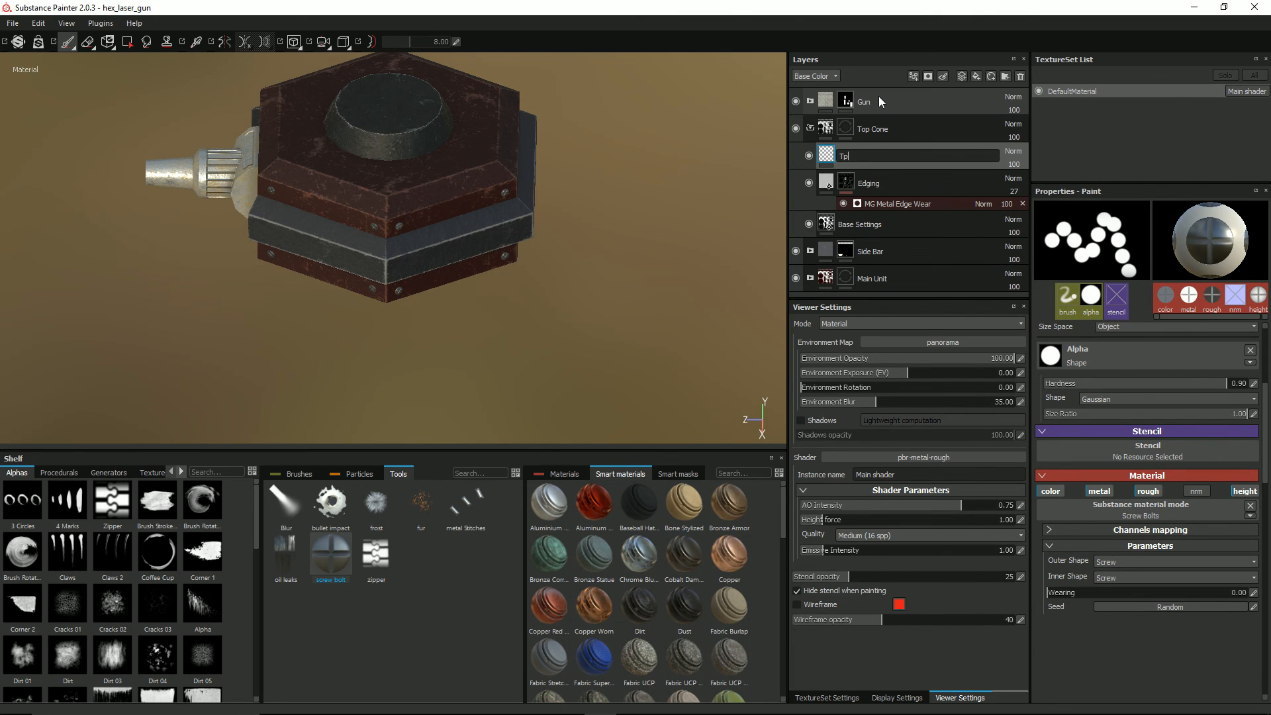
key("BackSpace")
type("op Normal")
key("Return")
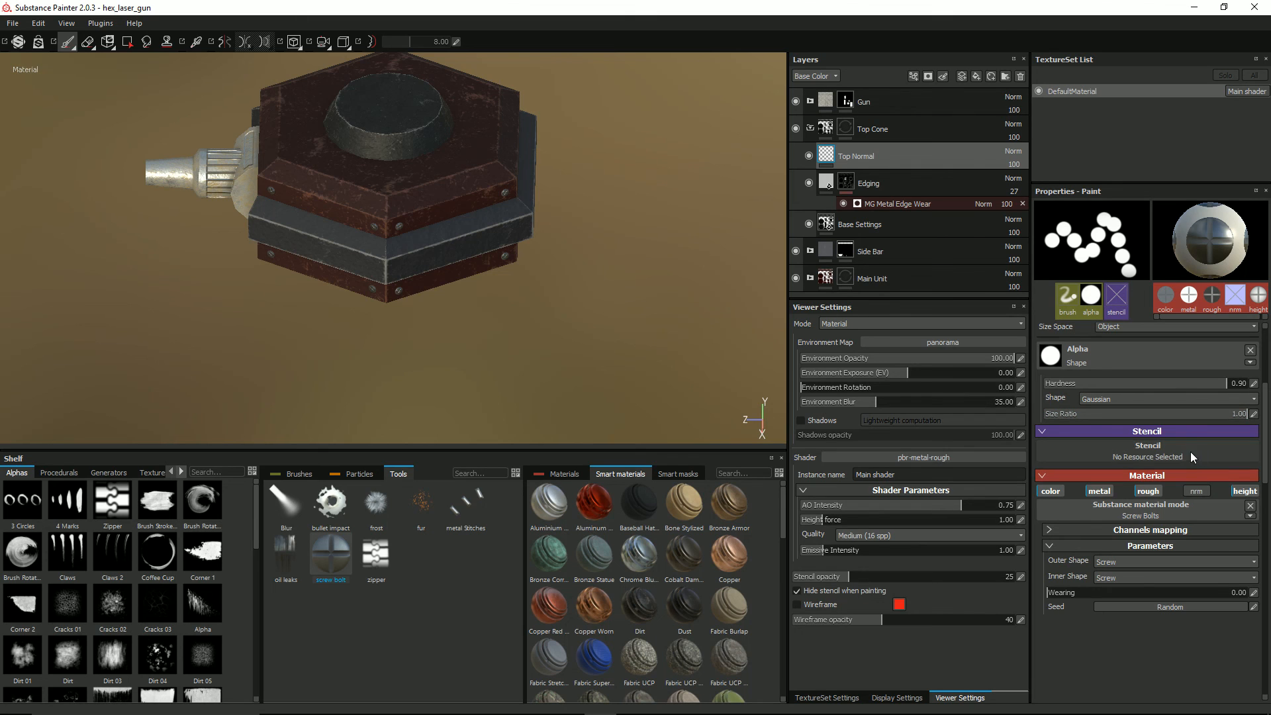
Step: Clear the brush alpha and restrict the brush material to the nrm channel only
left_click(1250, 349)
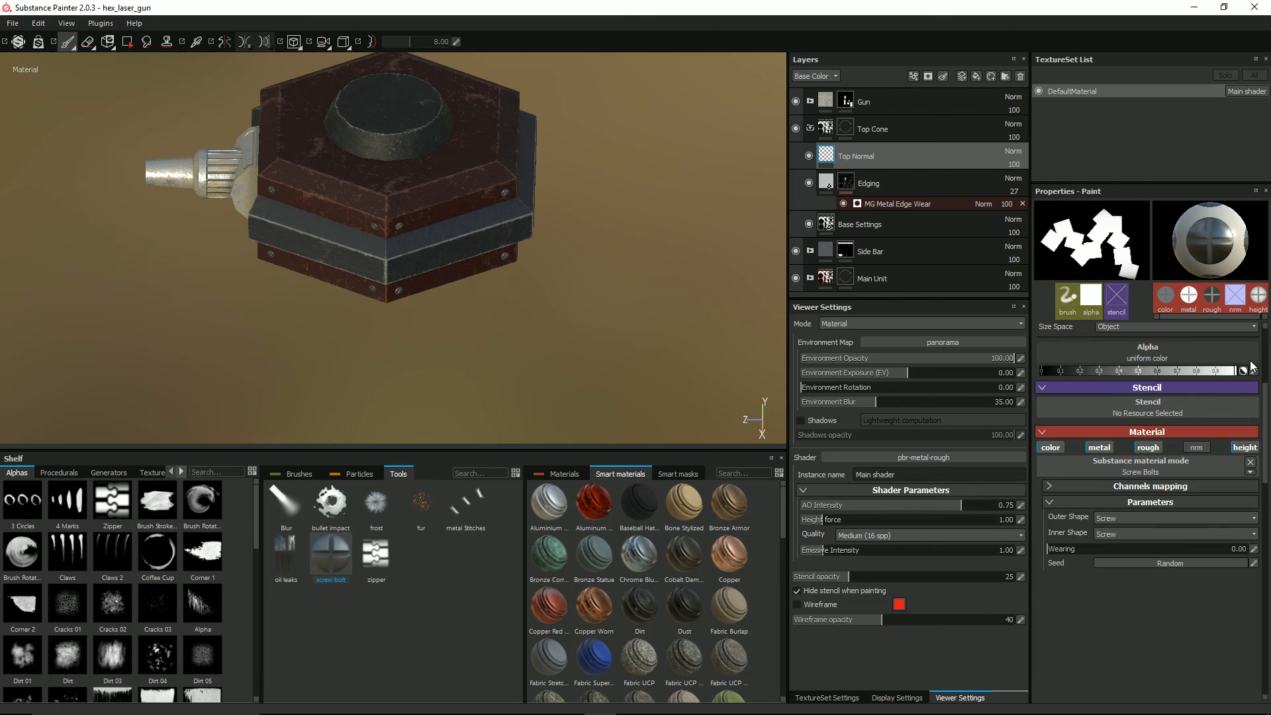
left_click(1050, 448)
left_click(1099, 447)
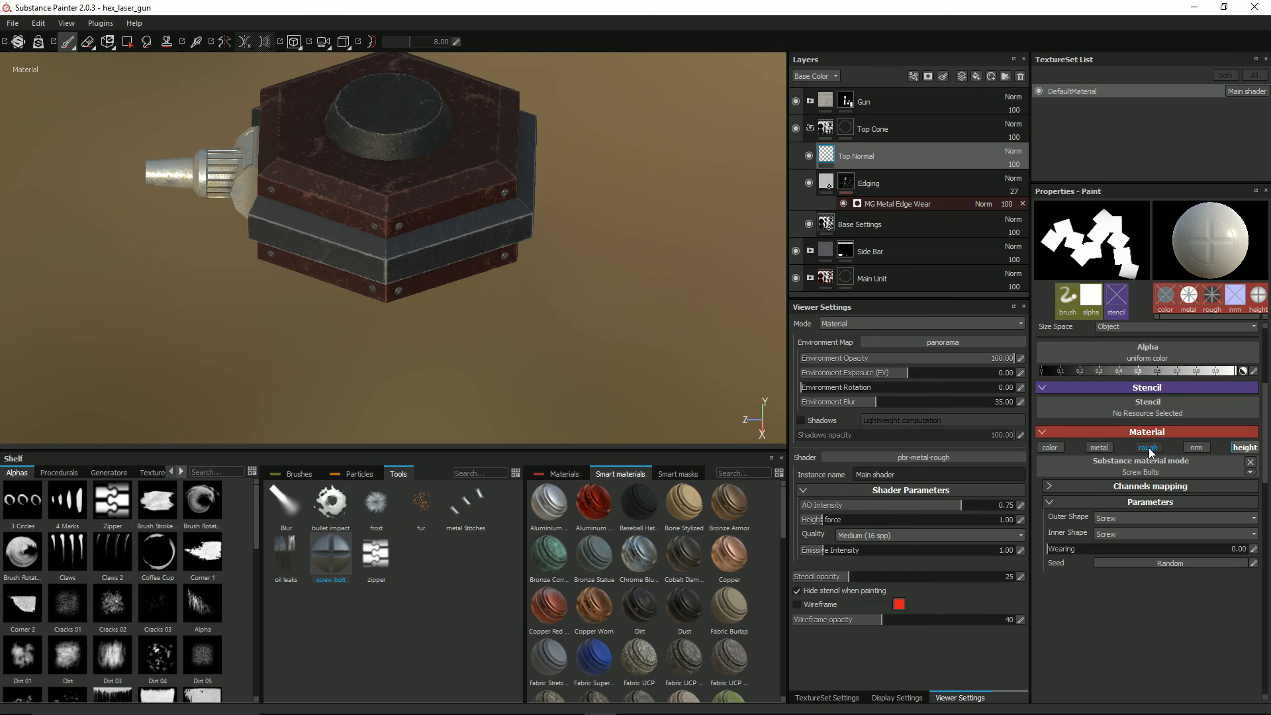
left_click(1196, 447)
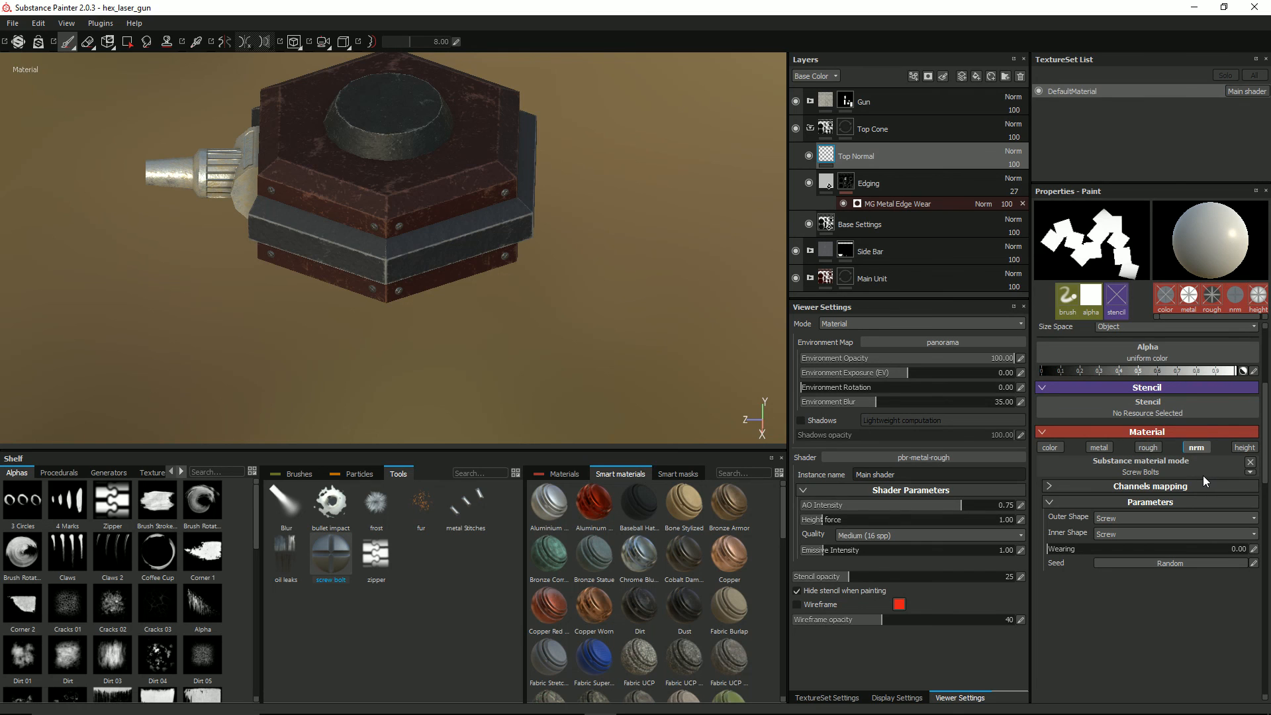
Step: Remove the Screw Bolts material from the brush and leave only the nrm channel enabled
left_click(1251, 462)
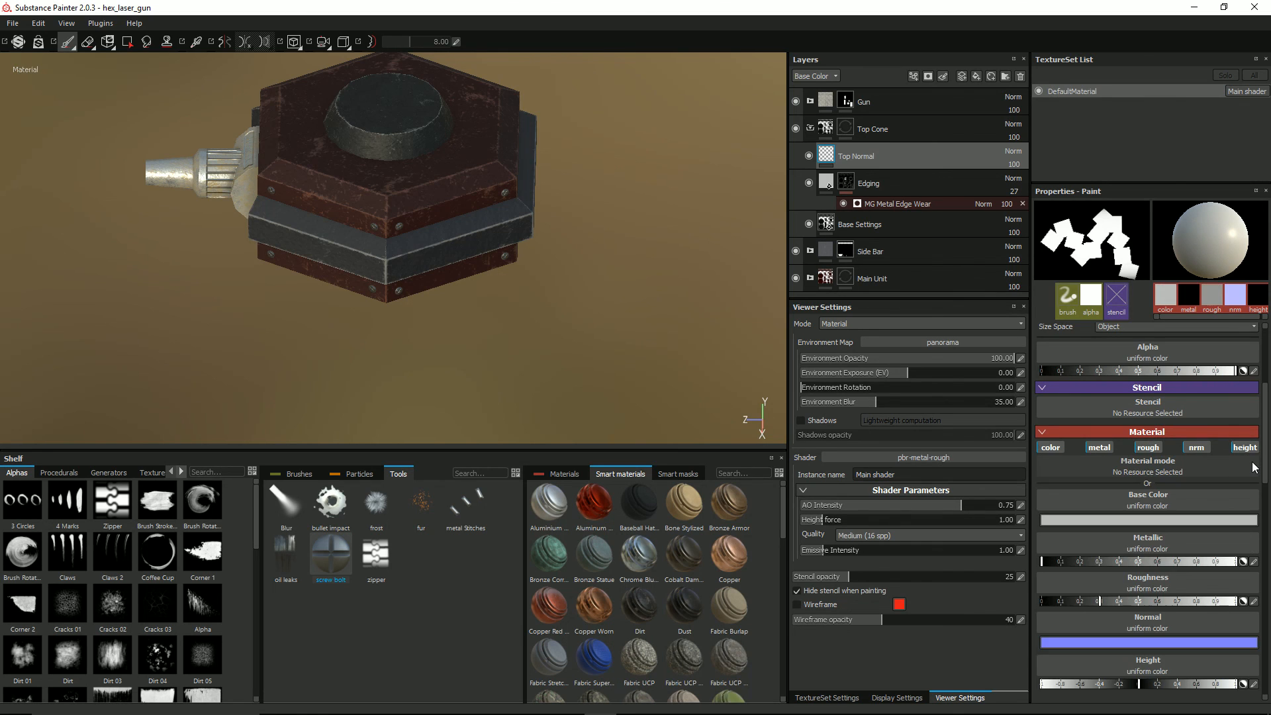
left_click(1050, 448)
left_click(1098, 447)
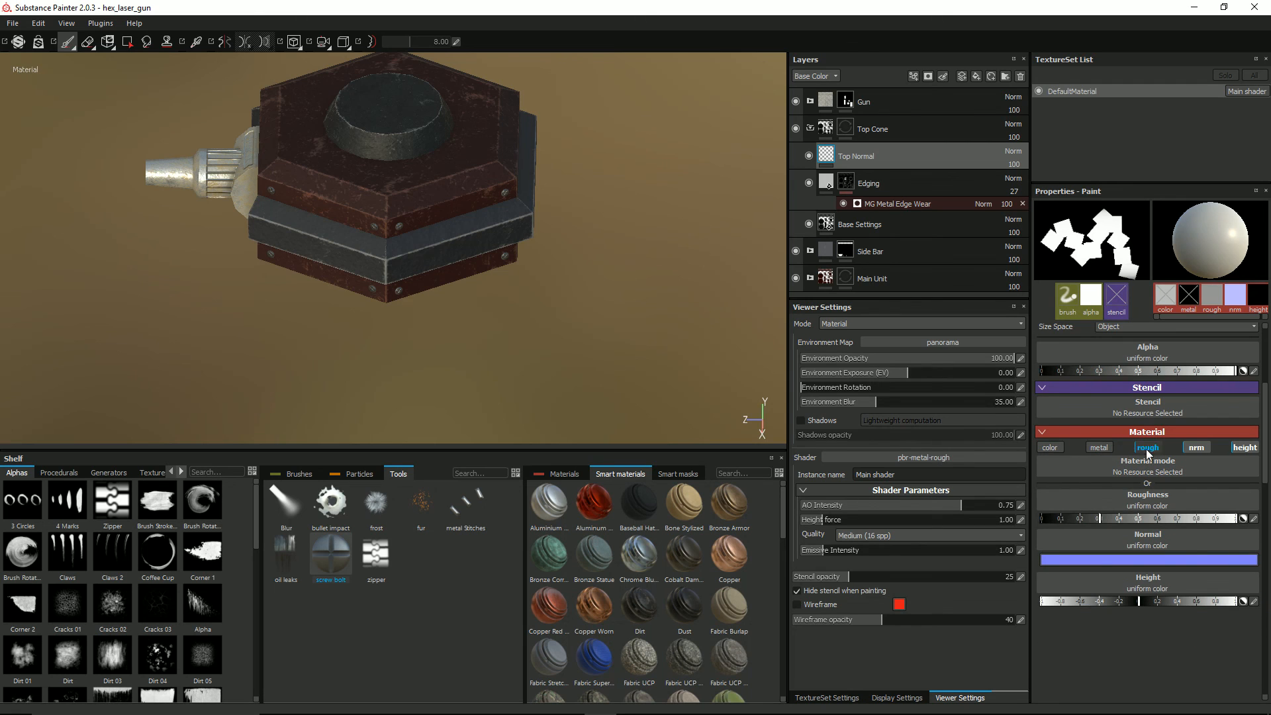
left_click(1148, 447)
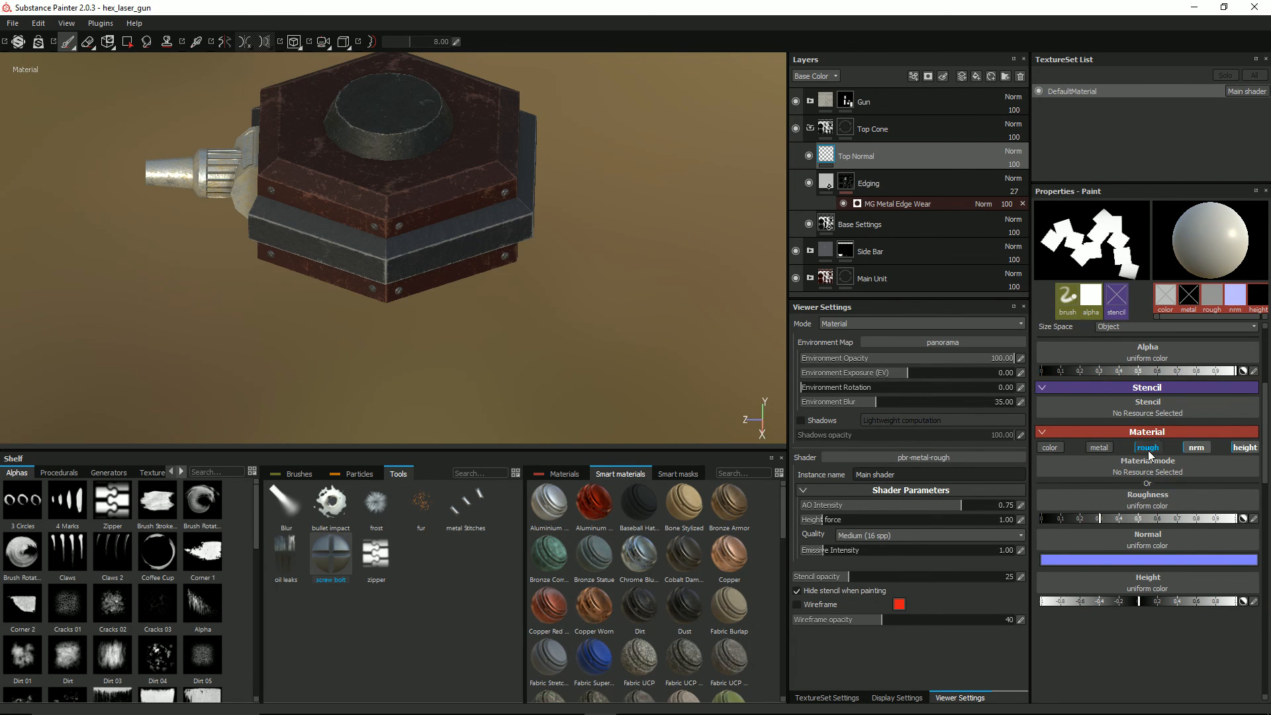
left_click(1242, 449)
Step: Assign the Handle 01 resource to the brush's normal channel
left_click(1165, 497)
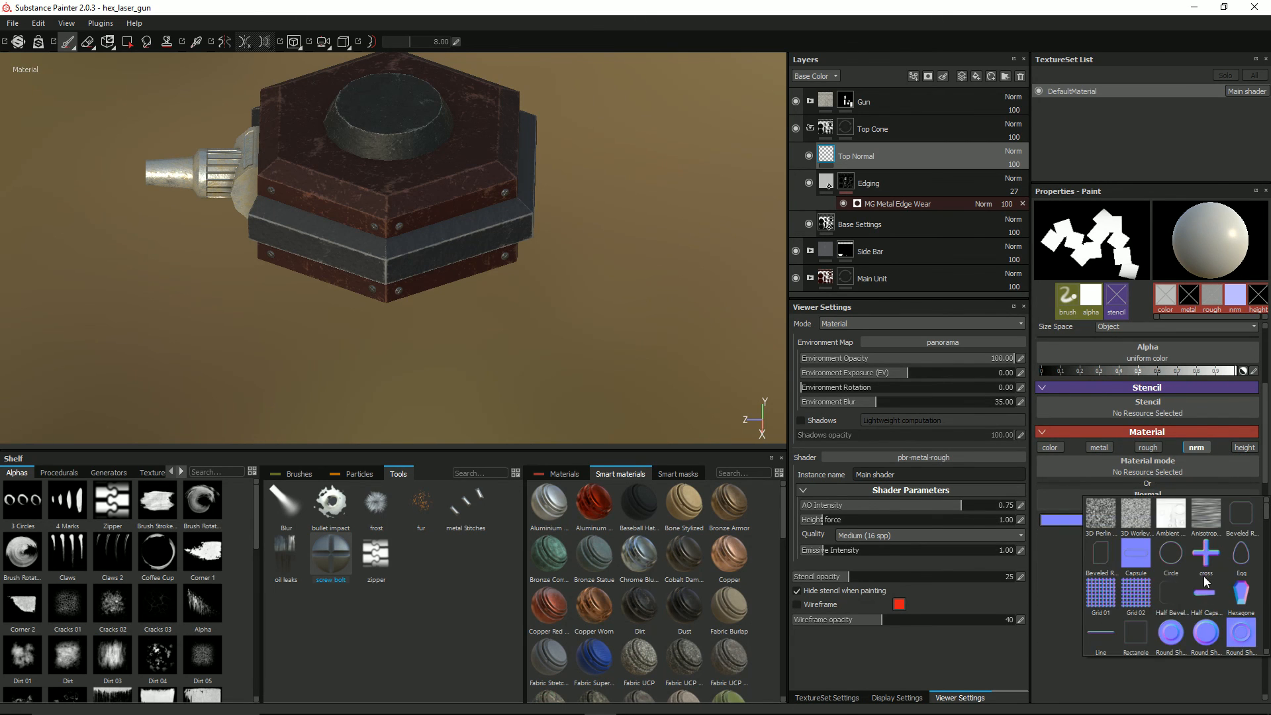
scroll(1204, 583, "down", 3)
scroll(1204, 579, "down", 3)
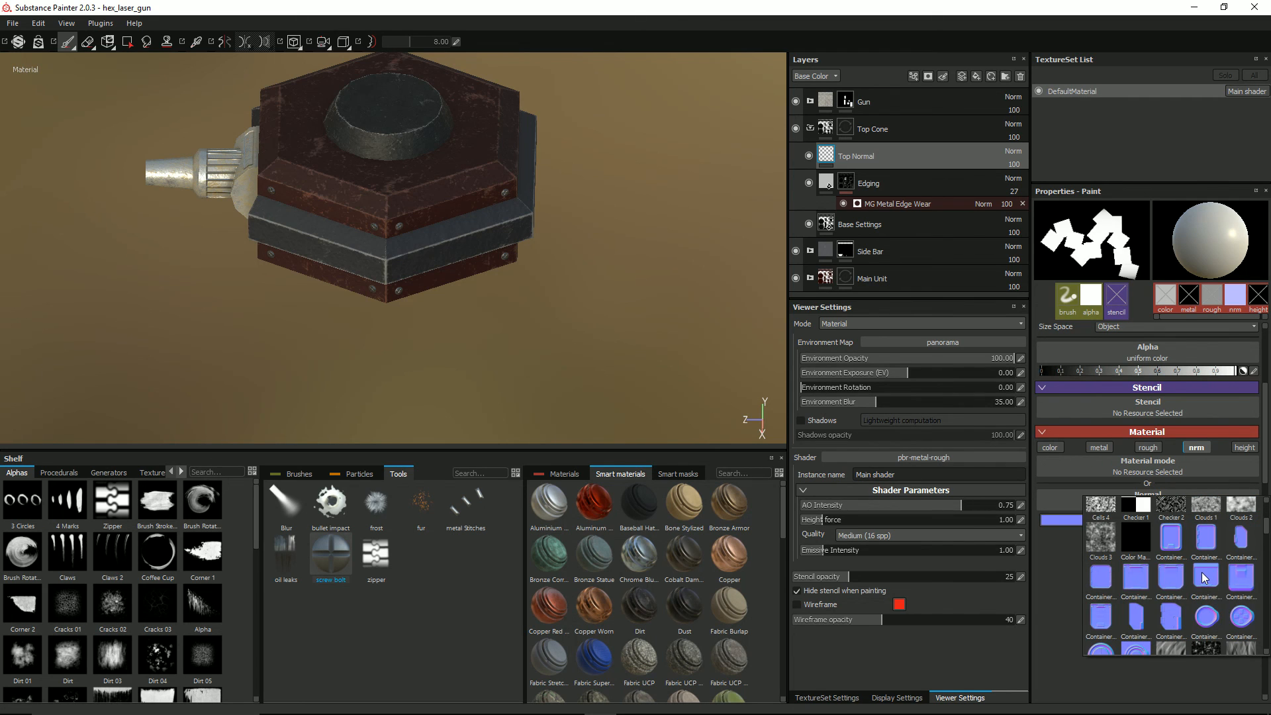
scroll(1203, 578, "down", 3)
scroll(1204, 577, "down", 3)
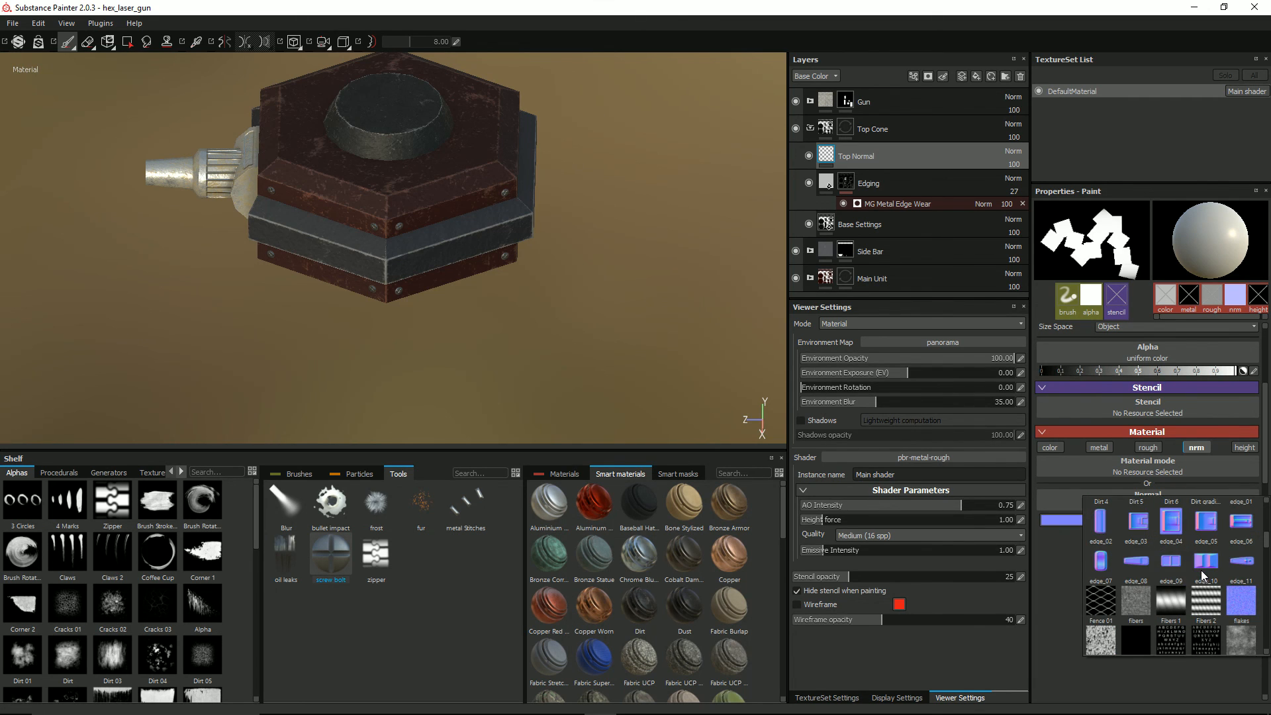
scroll(1204, 576, "down", 6)
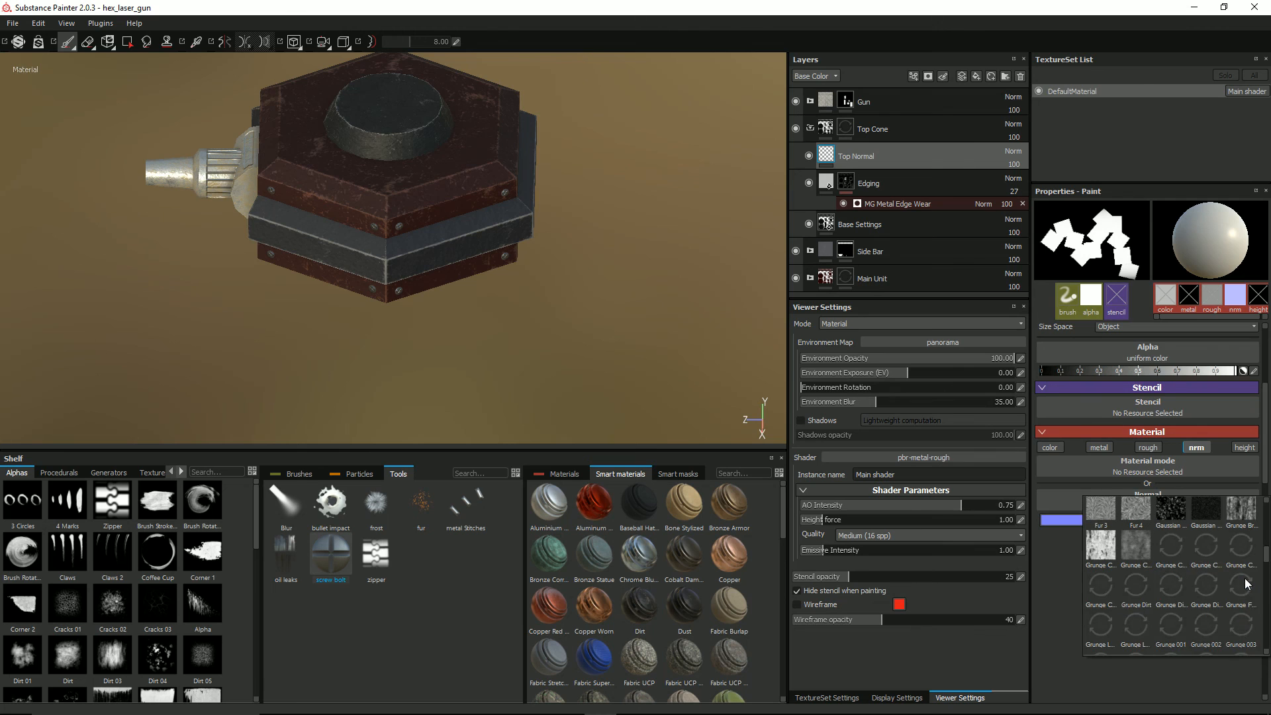
scroll(1245, 583, "down", 5)
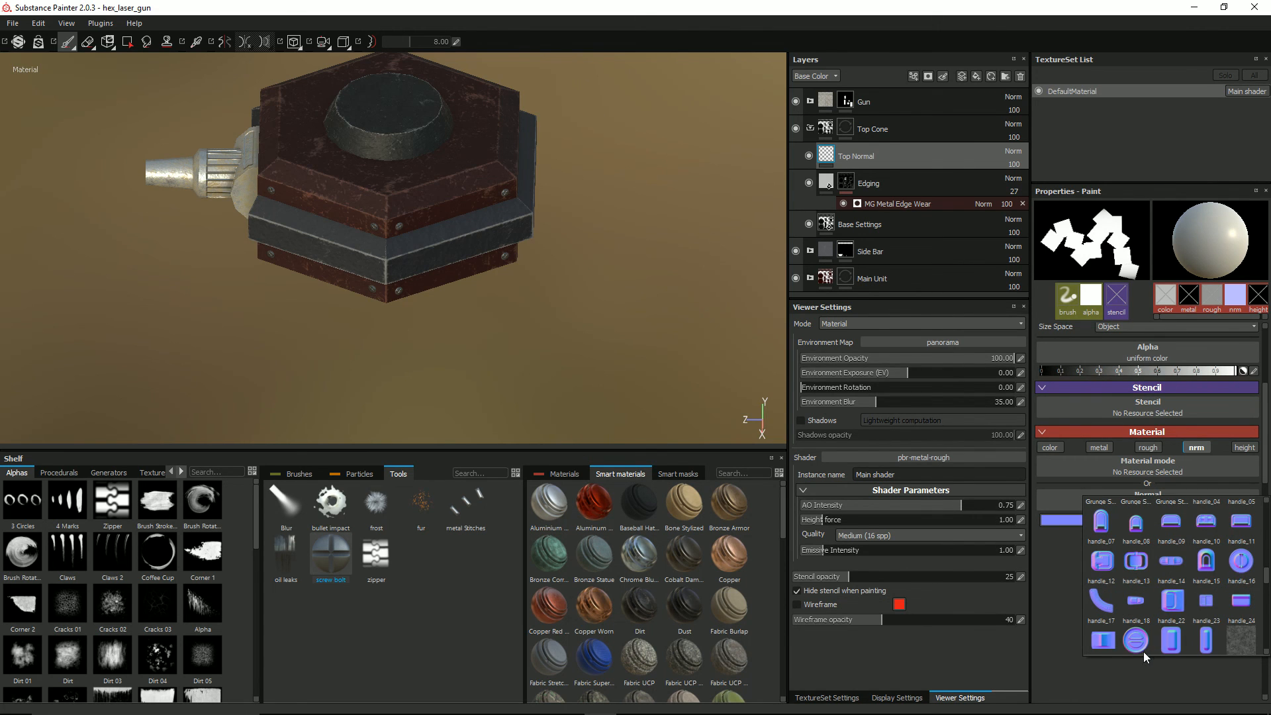
scroll(1153, 641, "down", 3)
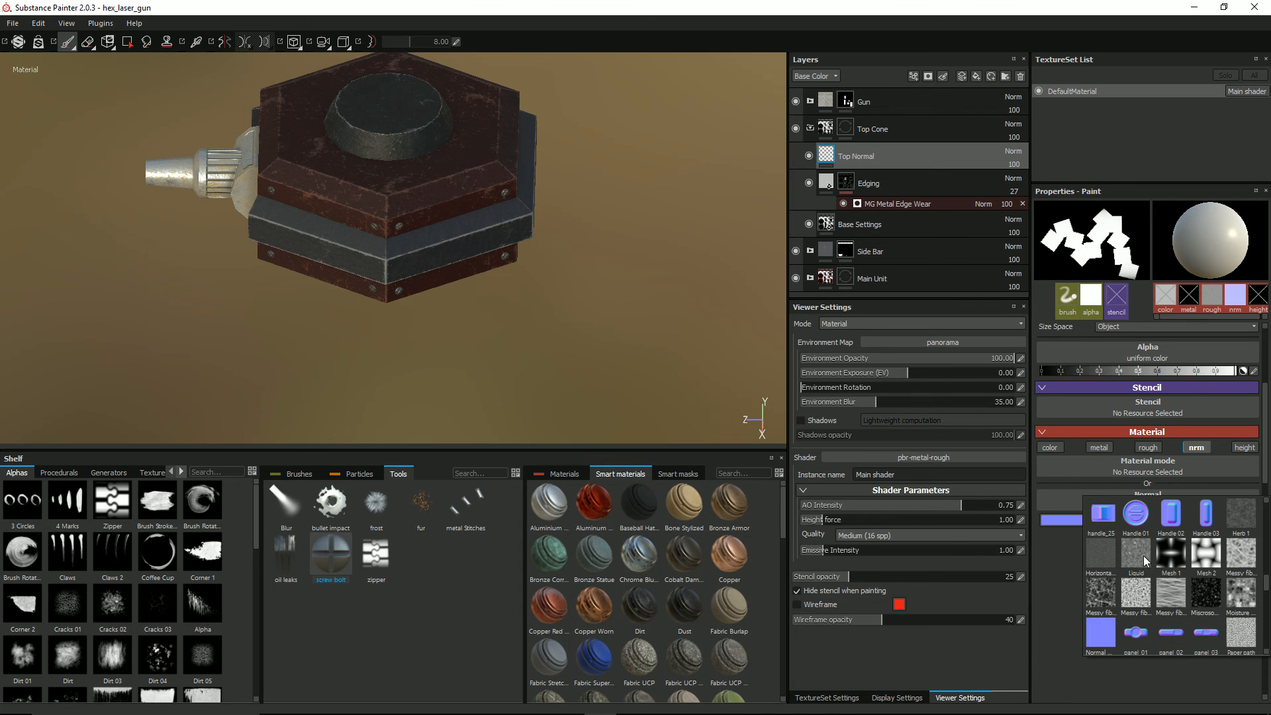
left_click(1135, 517)
Step: Try to stamp an enlarged Handle 01 normal detail on the flat cap of the top cone
left_click_drag(507, 200, 590, 161, "alt")
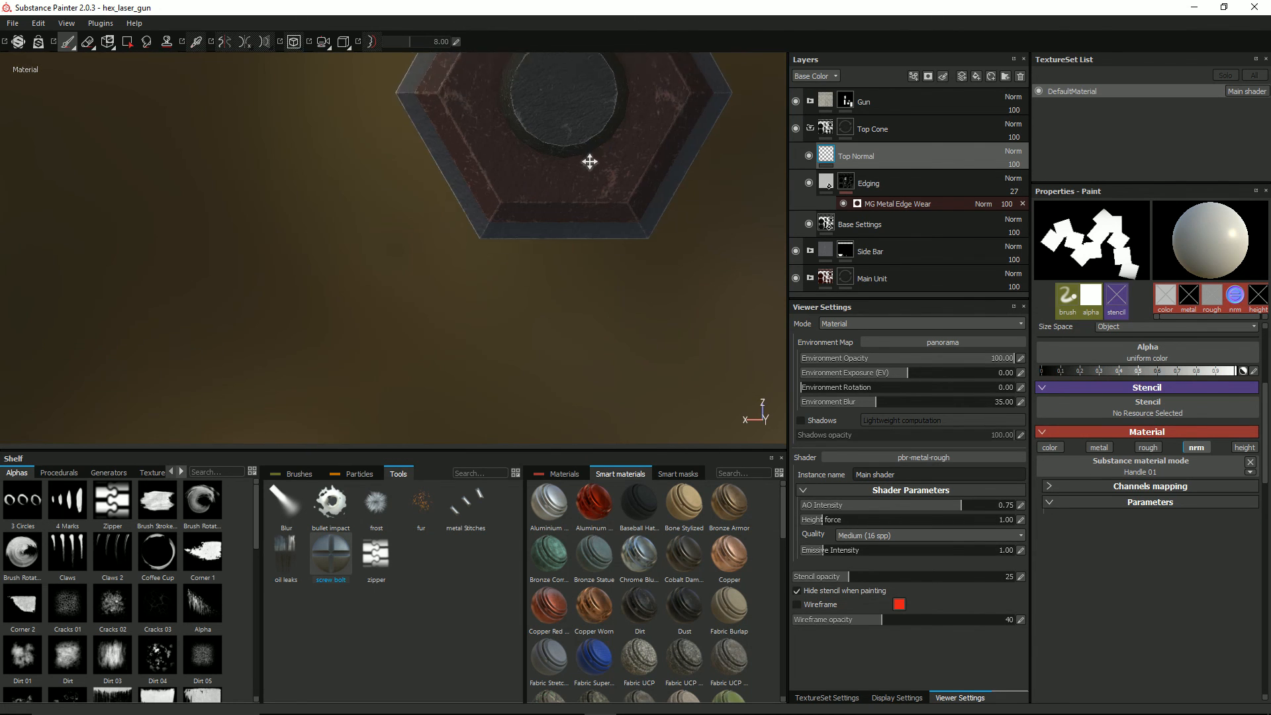
middle_click_drag(590, 162, 493, 278, "alt")
scroll(494, 268, "up", 1)
right_click_drag(468, 217, 563, 218, "ctrl")
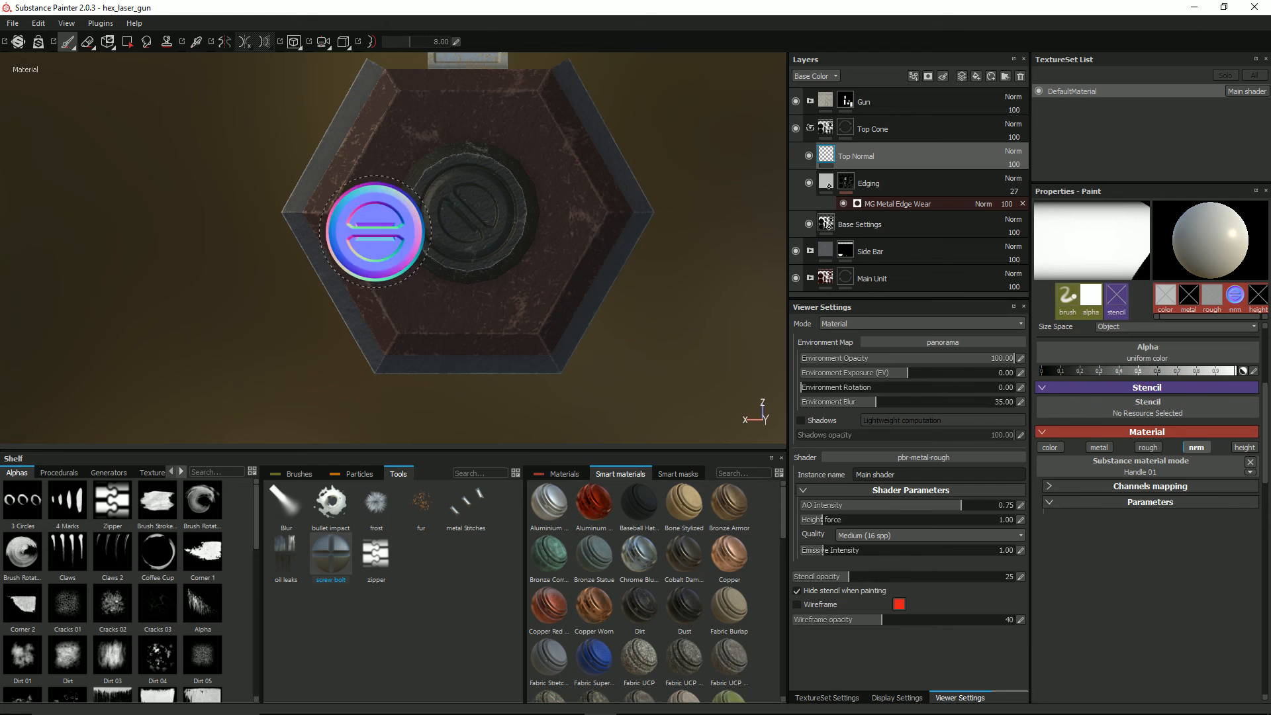
left_click_drag(390, 219, 339, 189, "alt")
key("ctrl+z")
Step: Stamp the Handle 01 normal detail at size 52.03 centred on the top cone's flat cap, squared with the hexagon
scroll(1157, 463, "up", 5)
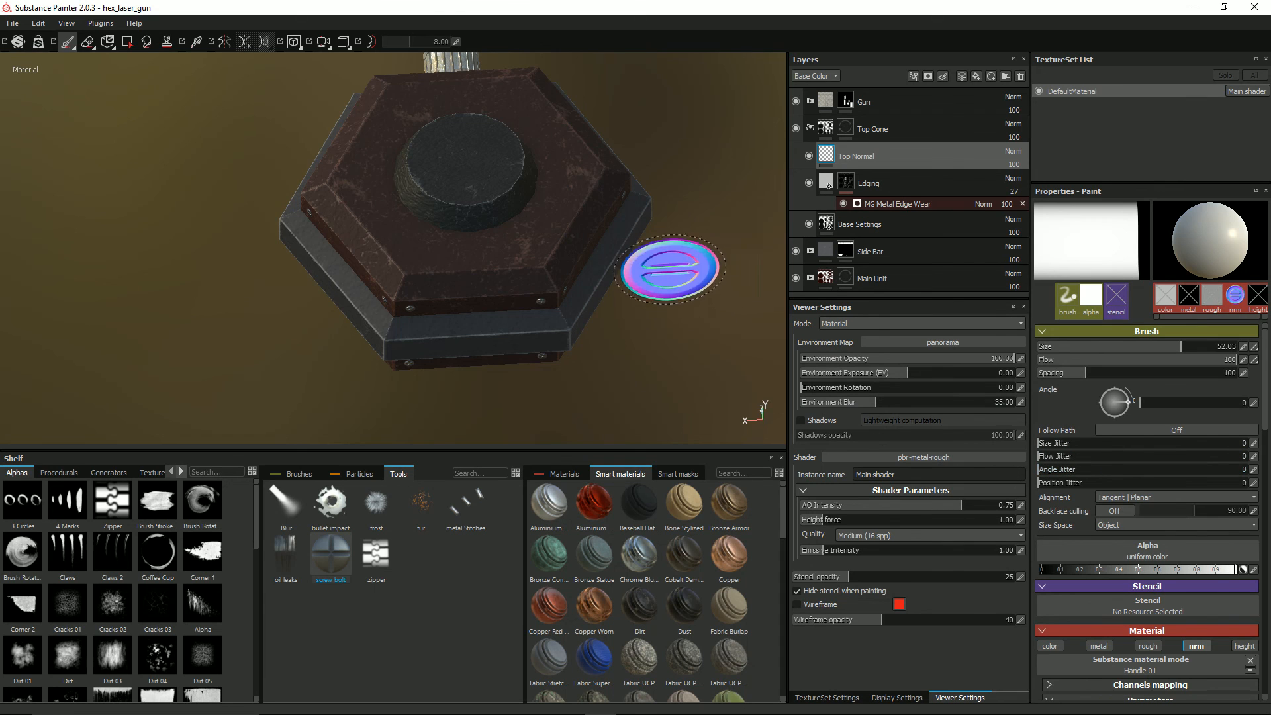
left_click_drag(597, 238, 562, 289, "alt")
mouse_move(598, 217)
middle_mouse_down("alt")
mouse_move(579, 217)
mouse_move(553, 276)
middle_mouse_up("alt")
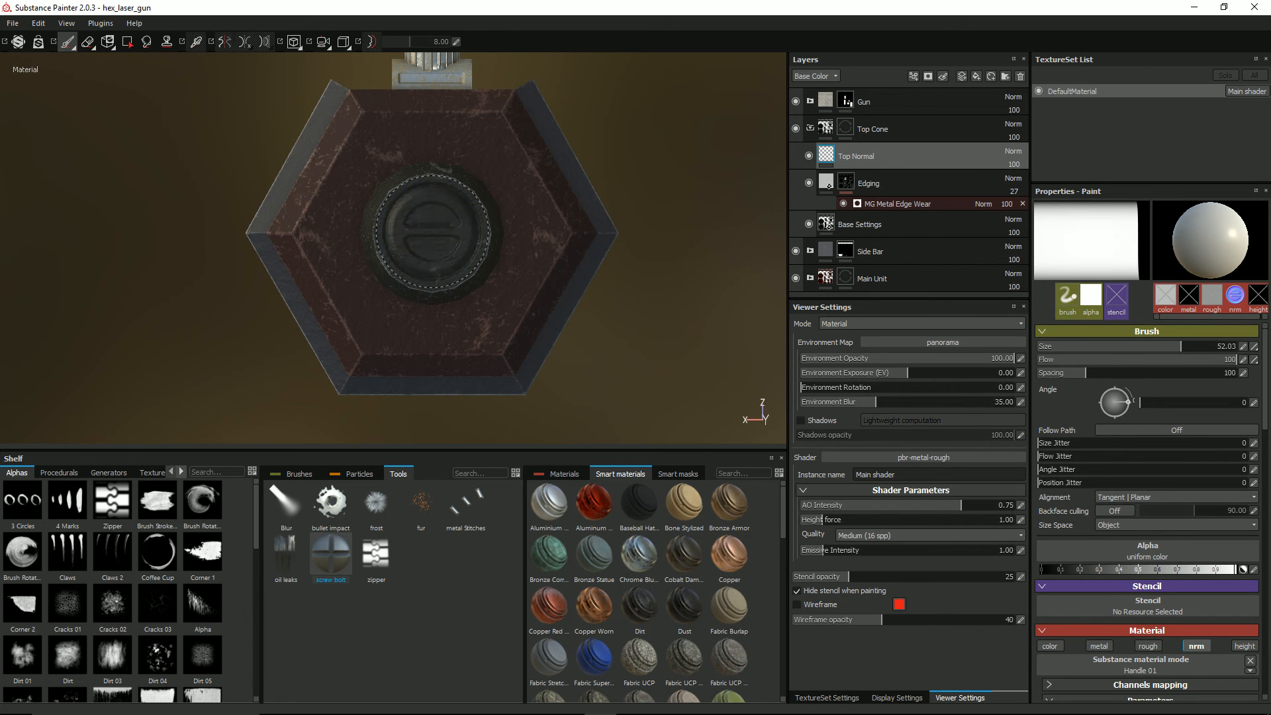
mouse_move(431, 232)
left_mouse_down("alt")
mouse_move(414, 225)
mouse_move(371, 251)
mouse_move(400, 233)
mouse_move(560, 212)
mouse_move(456, 255)
mouse_move(510, 364)
mouse_move(505, 255)
mouse_move(435, 216)
mouse_move(488, 272)
mouse_move(420, 269)
mouse_move(209, 307)
mouse_move(474, 237)
mouse_move(450, 265)
mouse_move(383, 241)
mouse_move(562, 205)
mouse_move(550, 205)
left_mouse_up("alt")
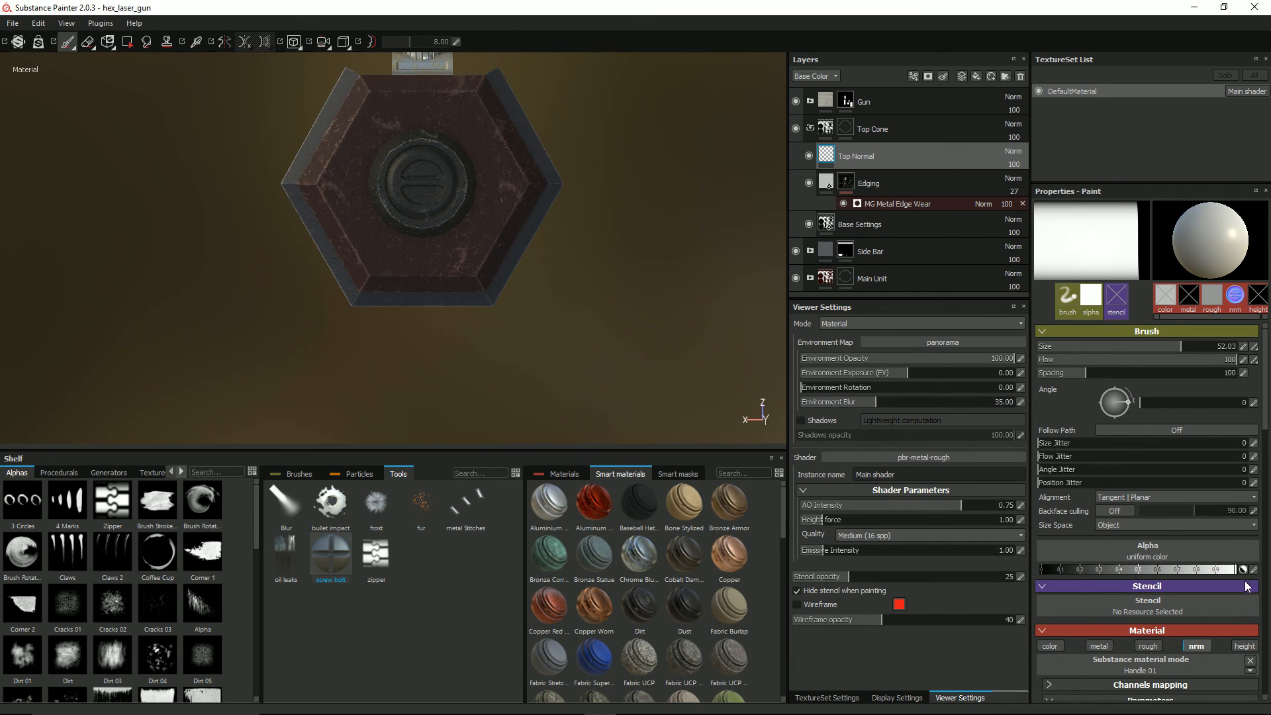
Step: Collapse the Top Cone group, expand Main Unit and add a paint layer above Bolts
left_click(810, 129)
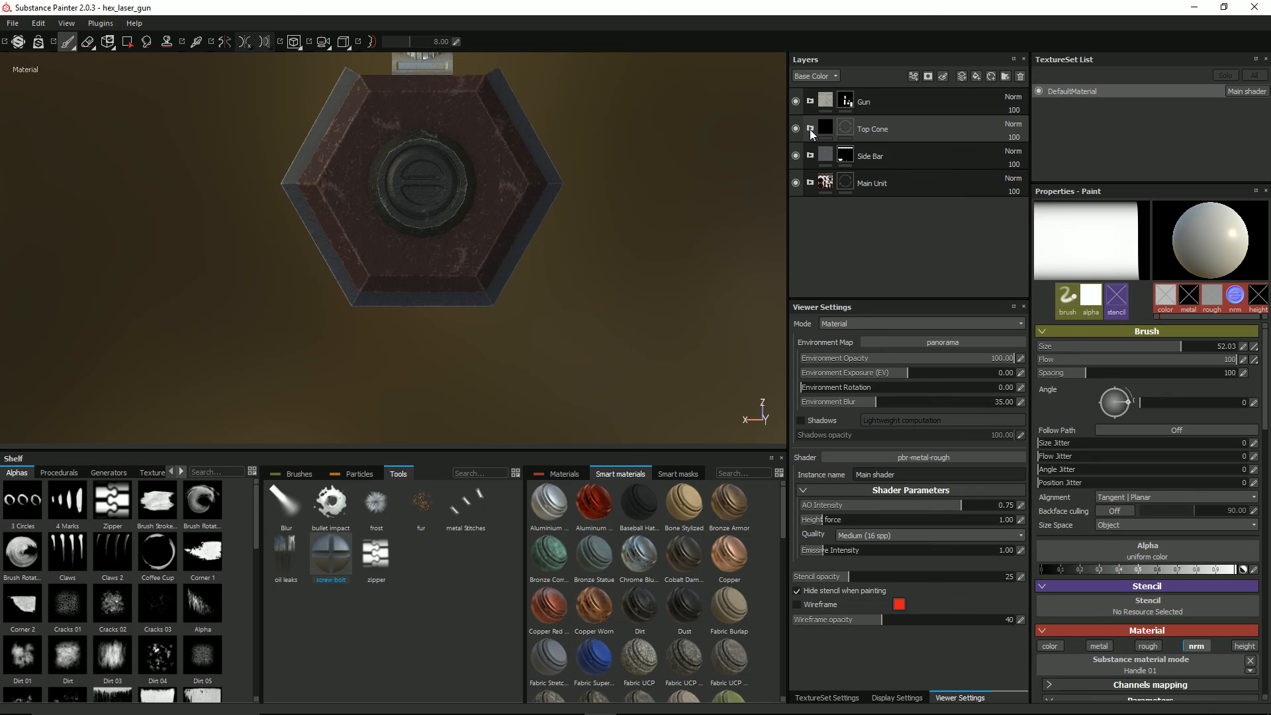
left_click(810, 182)
left_click(844, 212)
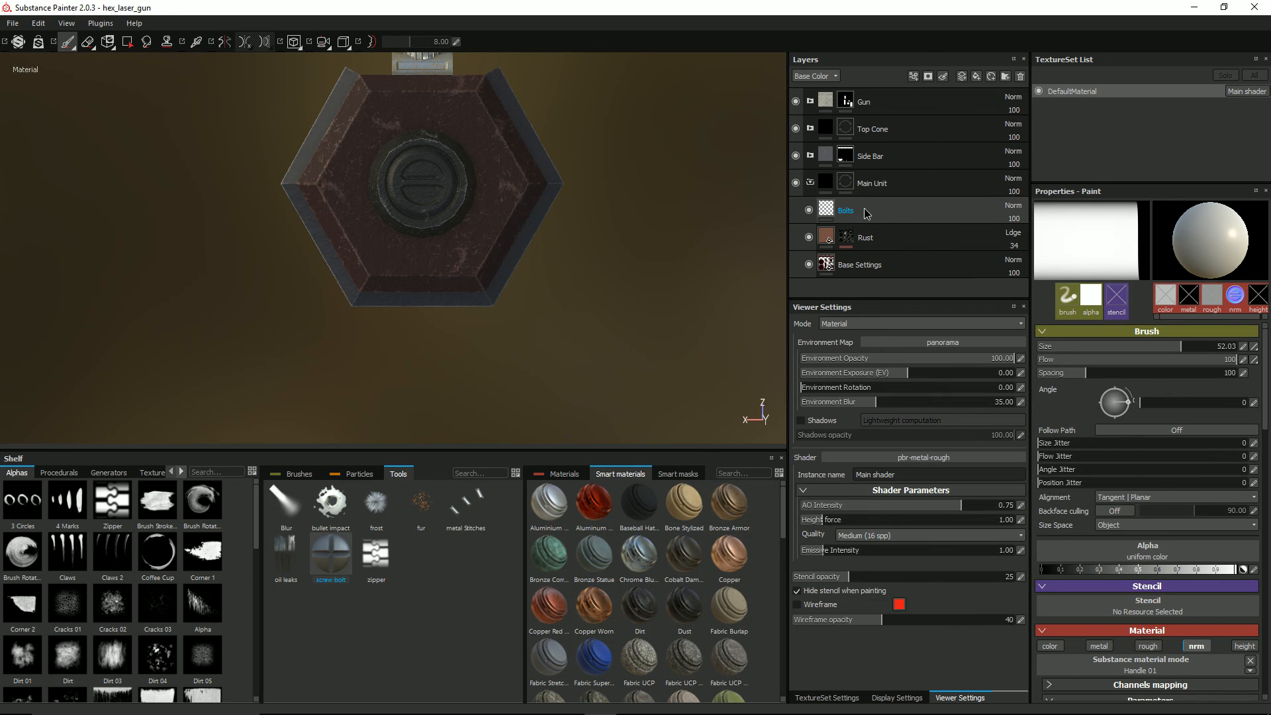
left_click(961, 76)
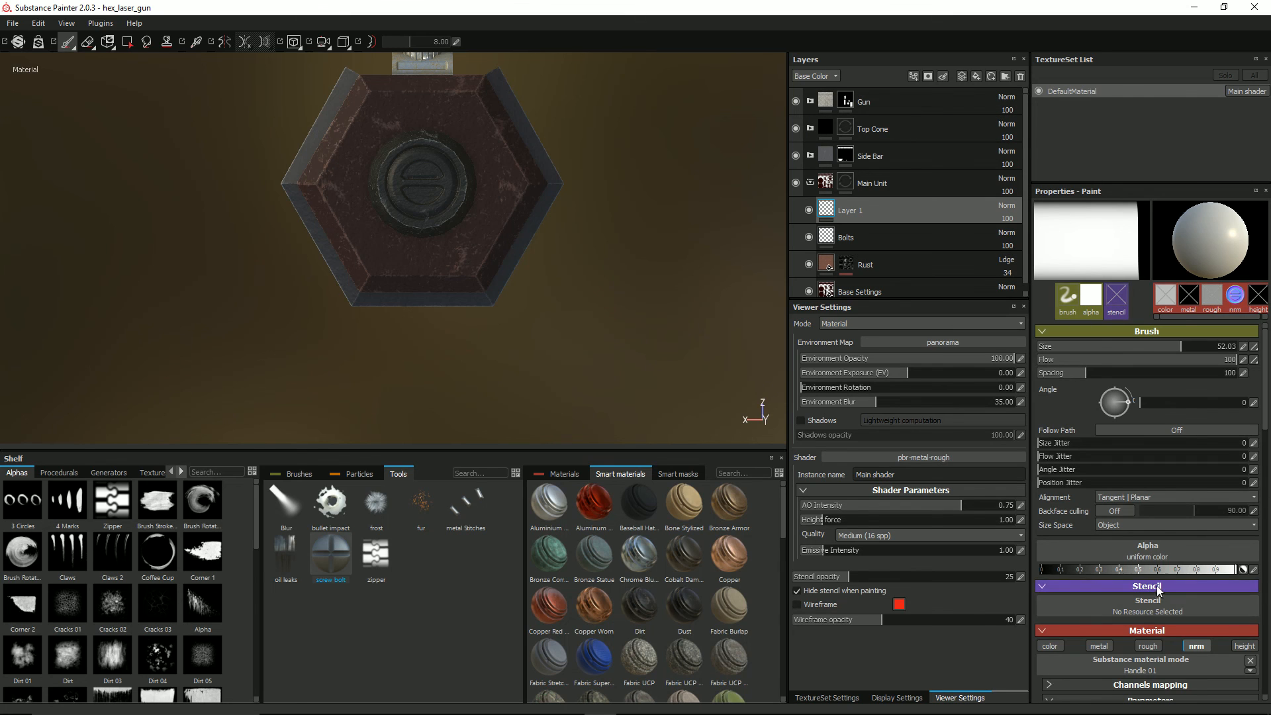
Step: Clear the Handle 01 material from the brush and keep only the nrm channel active
scroll(1192, 590, "down", 2)
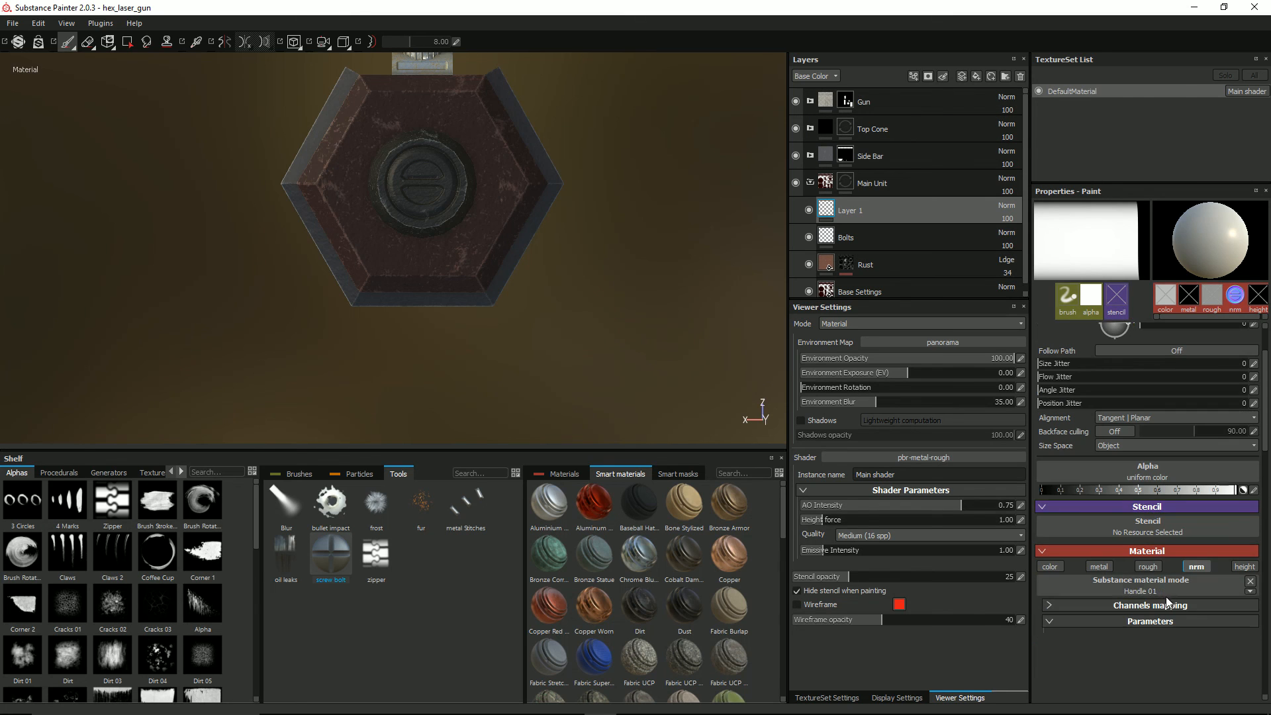
left_click(1251, 581)
left_click(1149, 566)
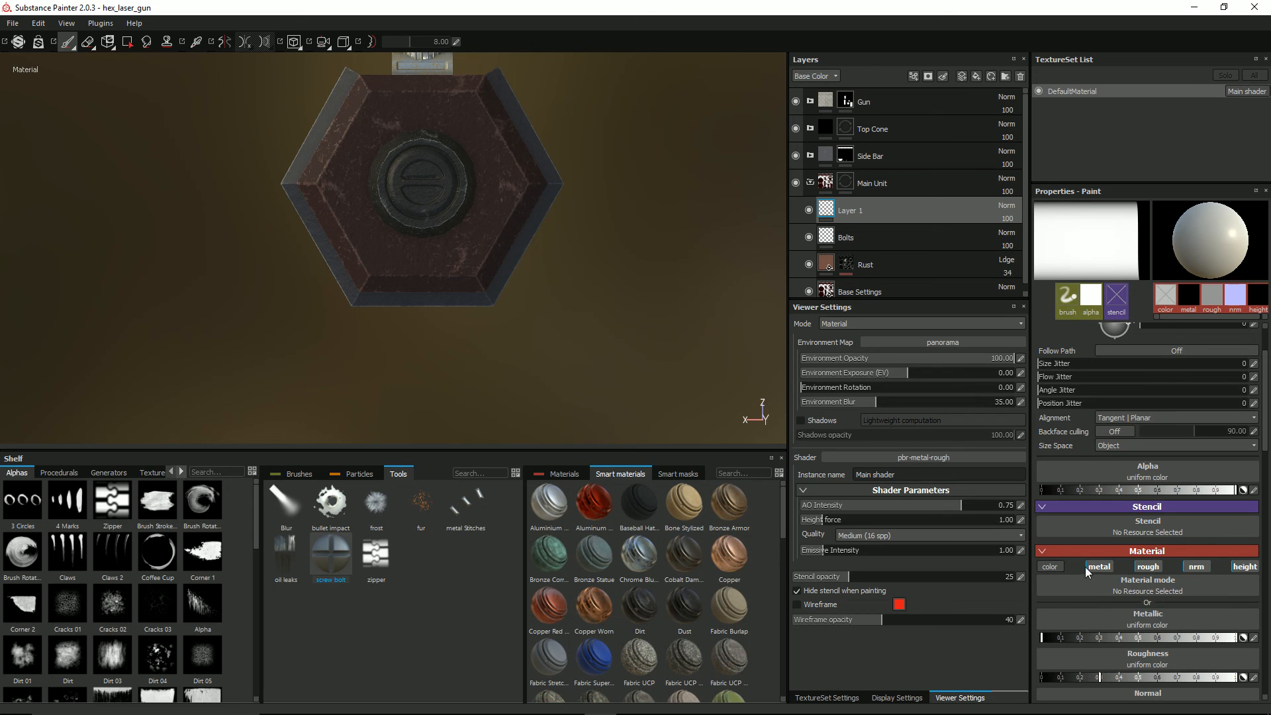
left_click(1150, 568)
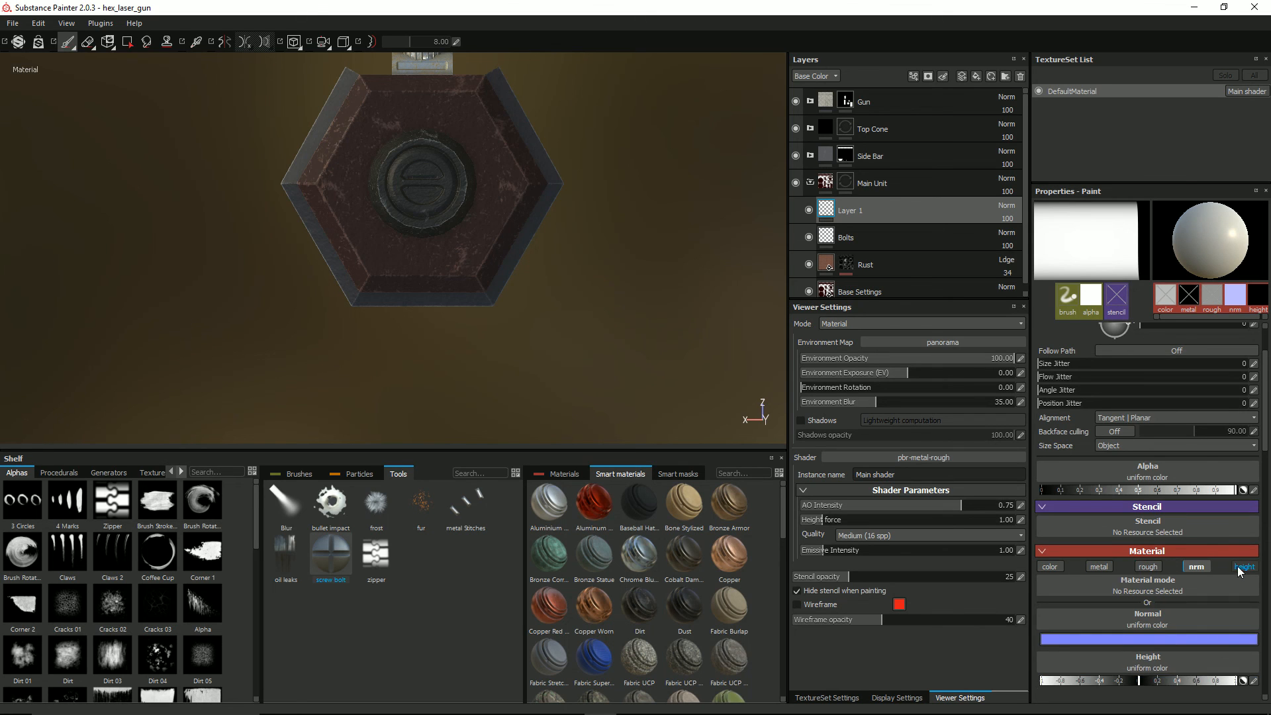
left_click(1237, 567)
Step: Set the brush's normal channel to the curved handle_17 texture
left_click(1157, 581)
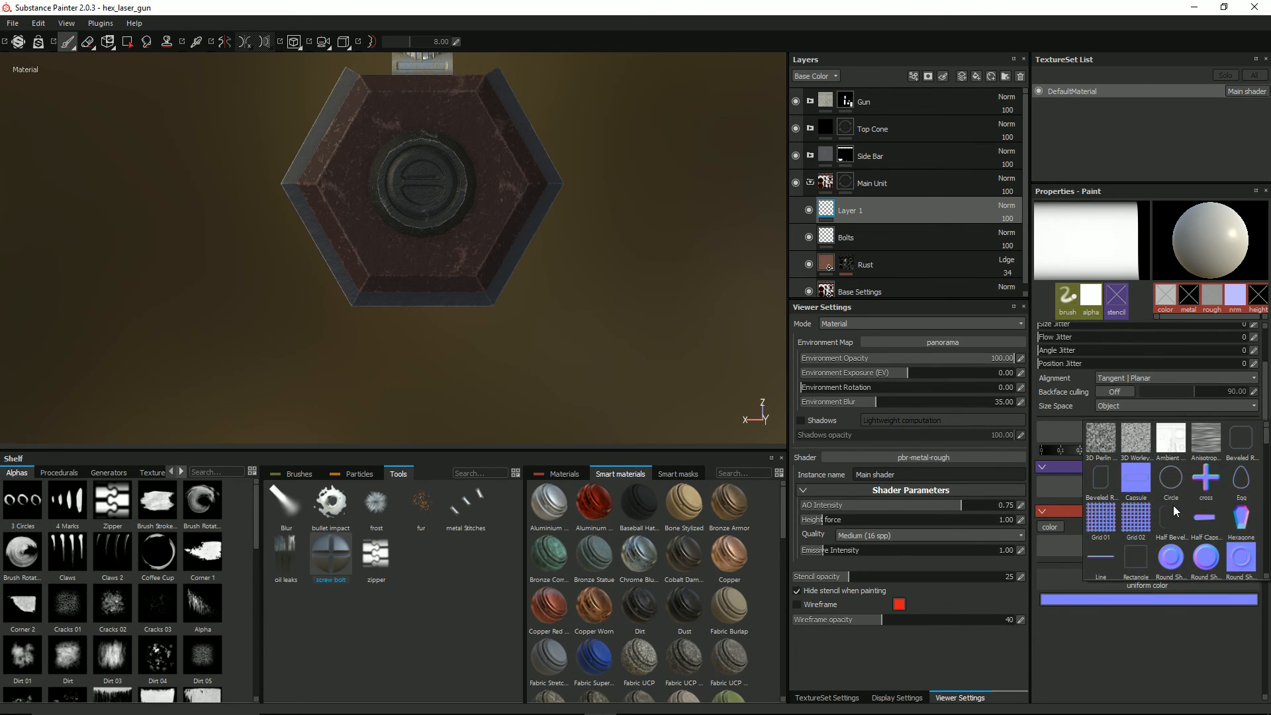
scroll(1174, 529, "down", 5)
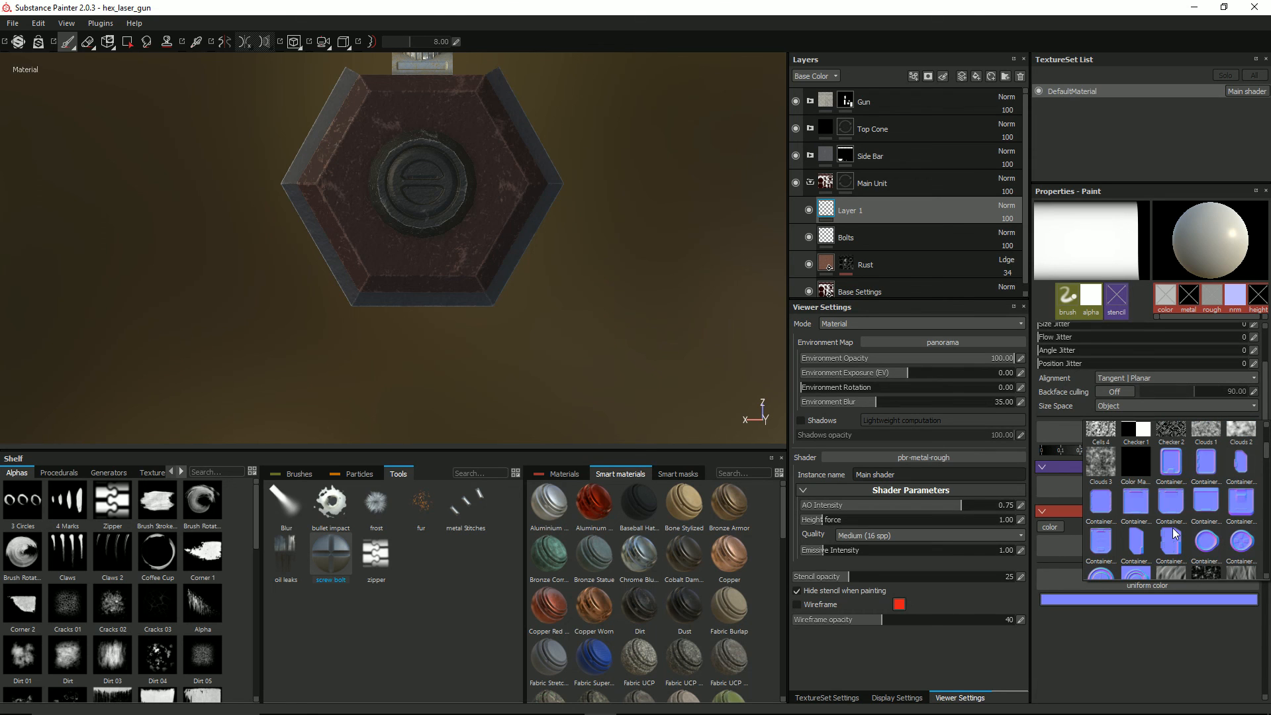
scroll(1173, 527, "down", 5)
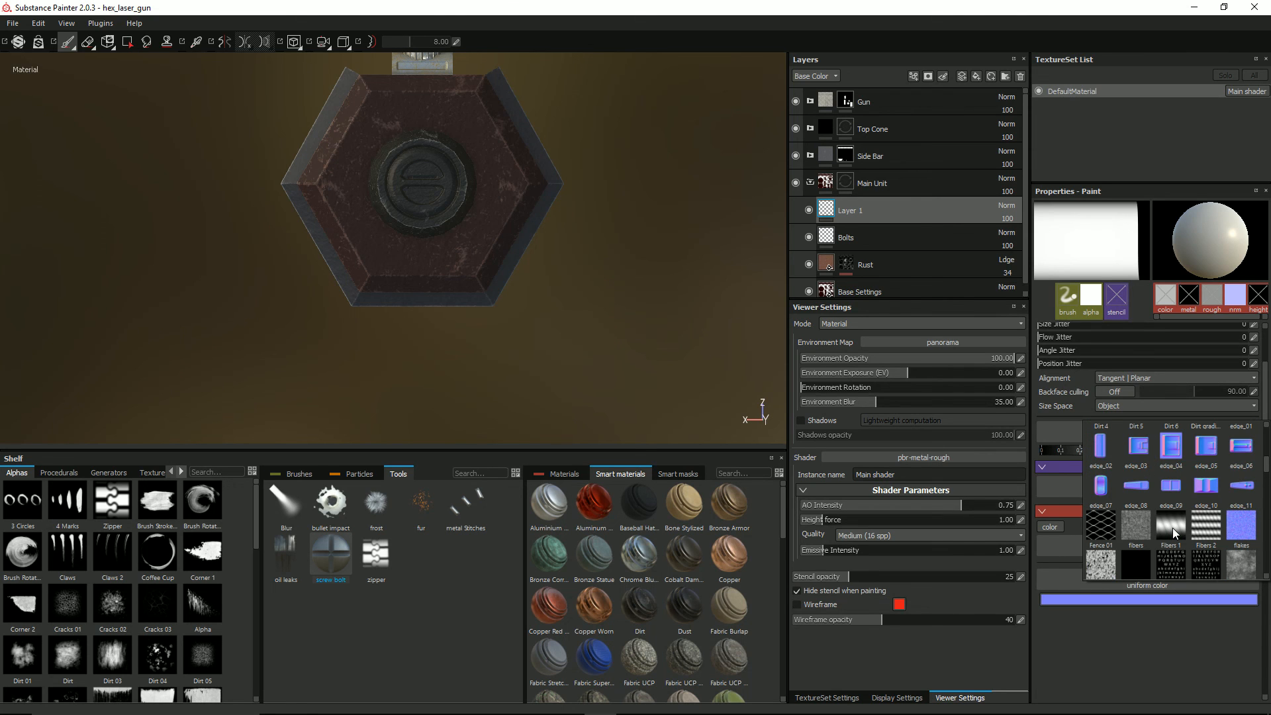
scroll(1173, 527, "down", 6)
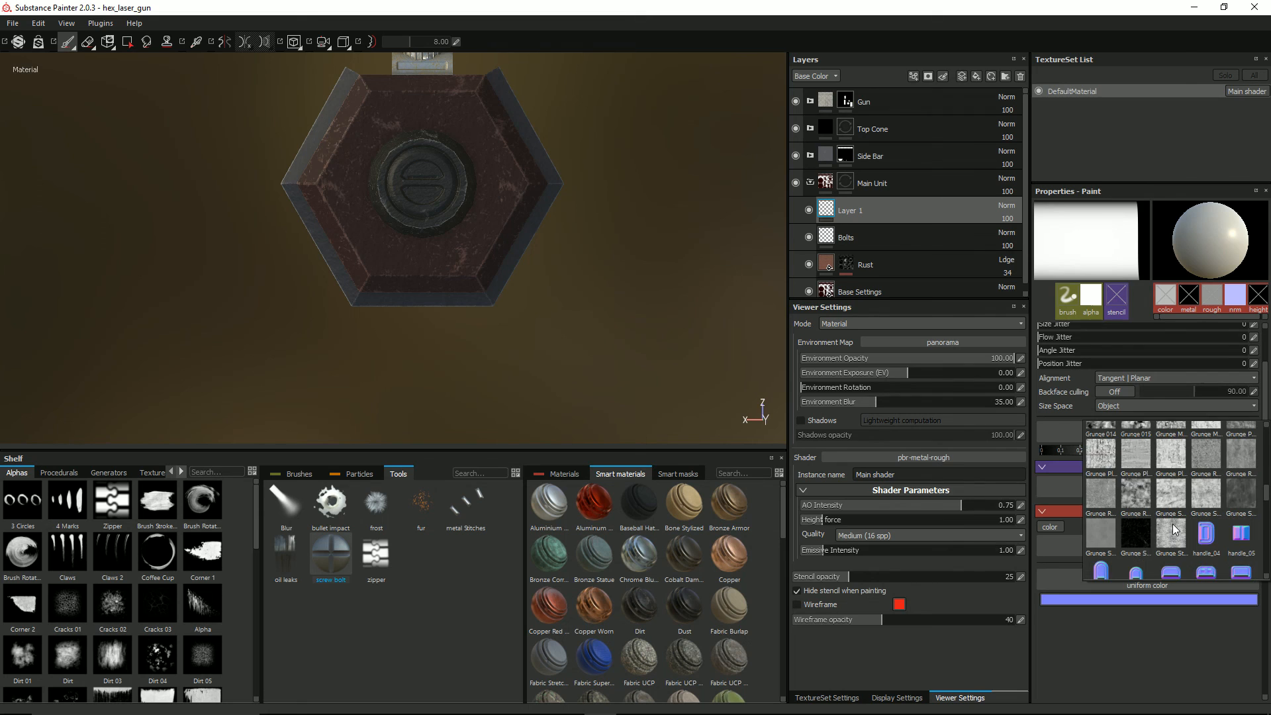
left_click(1092, 535)
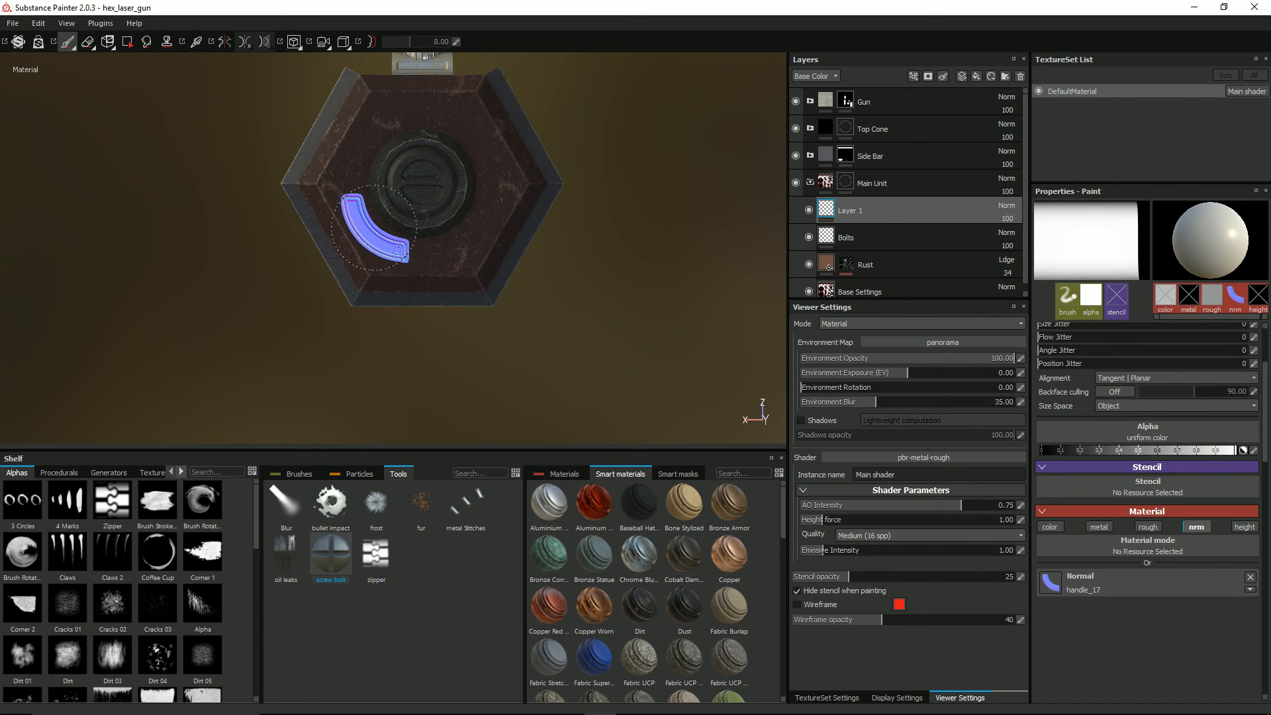
Step: Stamp mirrored handle_17 arcs around the cone on the red top face using symmetry, then turn symmetry off
scroll(372, 226, "up", 3)
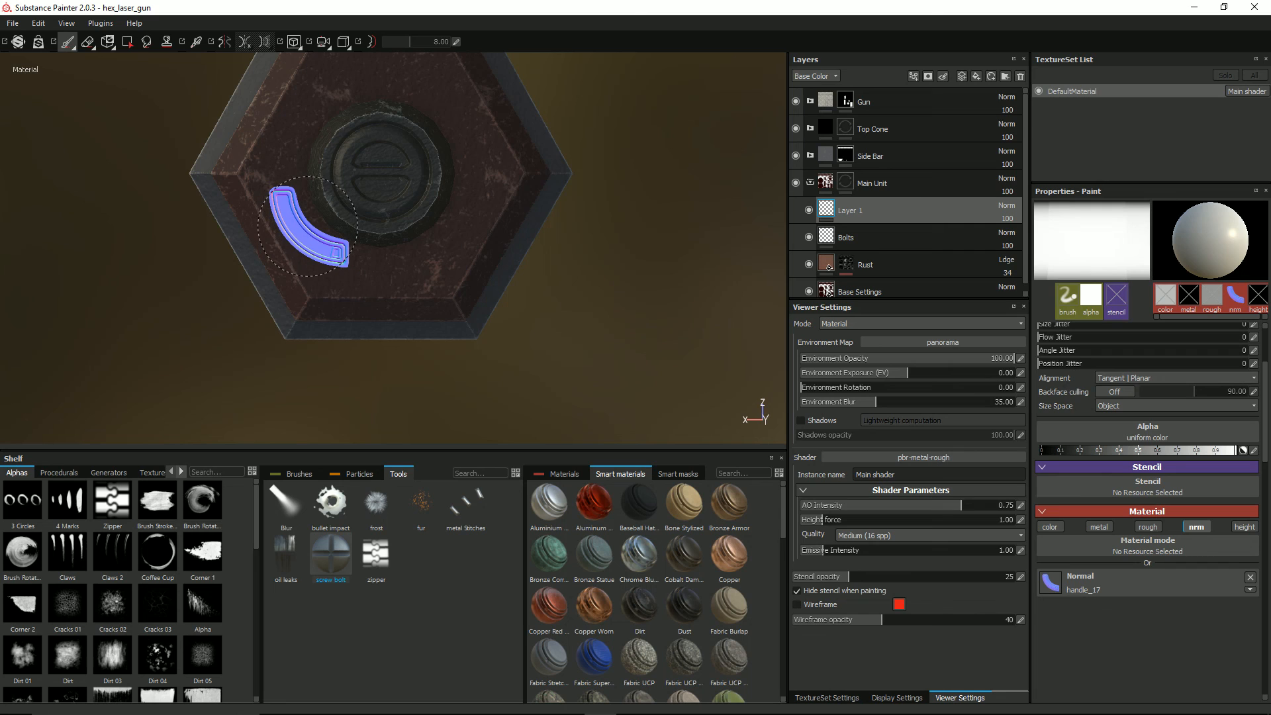
right_click_drag(310, 229, 323, 229, "ctrl")
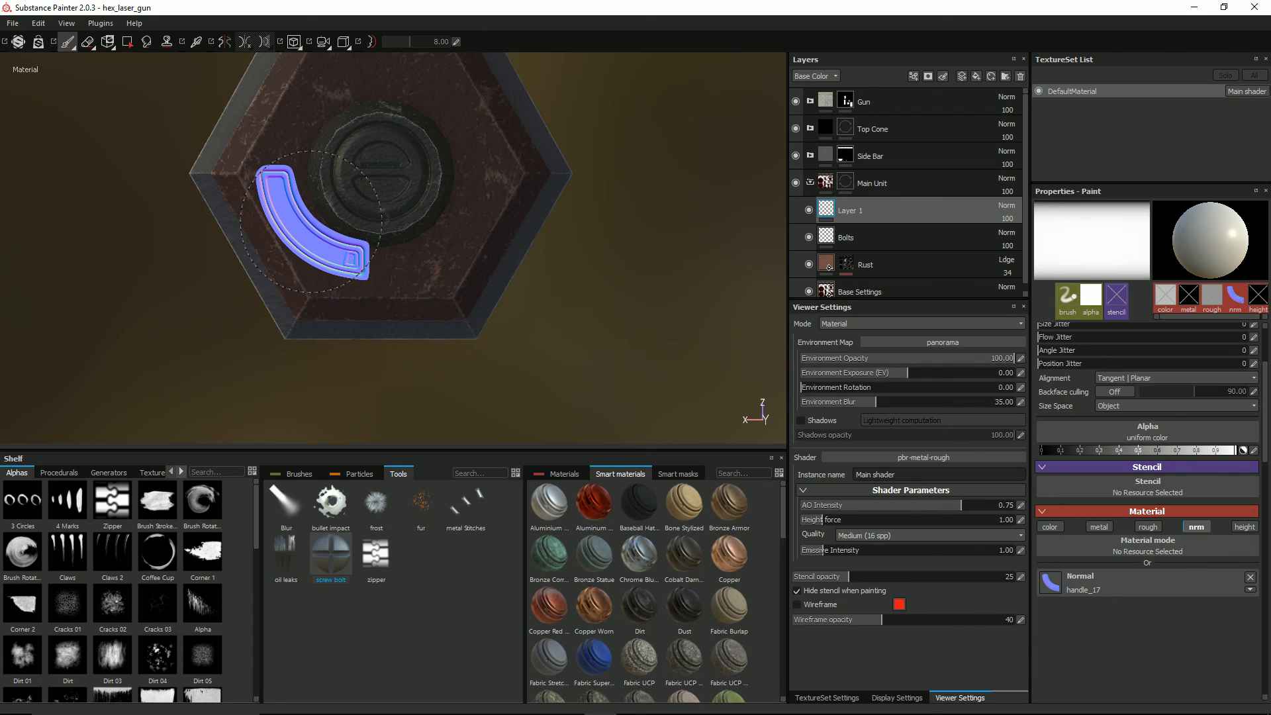
left_click(225, 44)
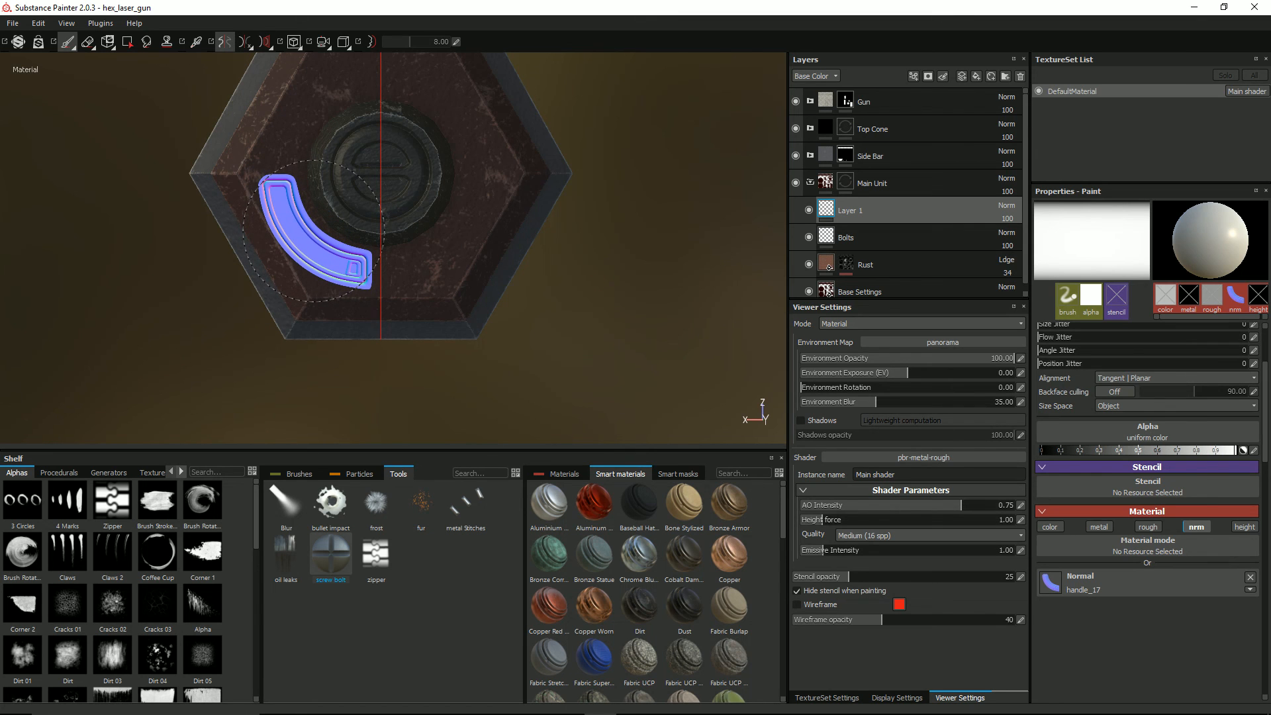
left_click_drag(179, 260, 142, 249, "alt")
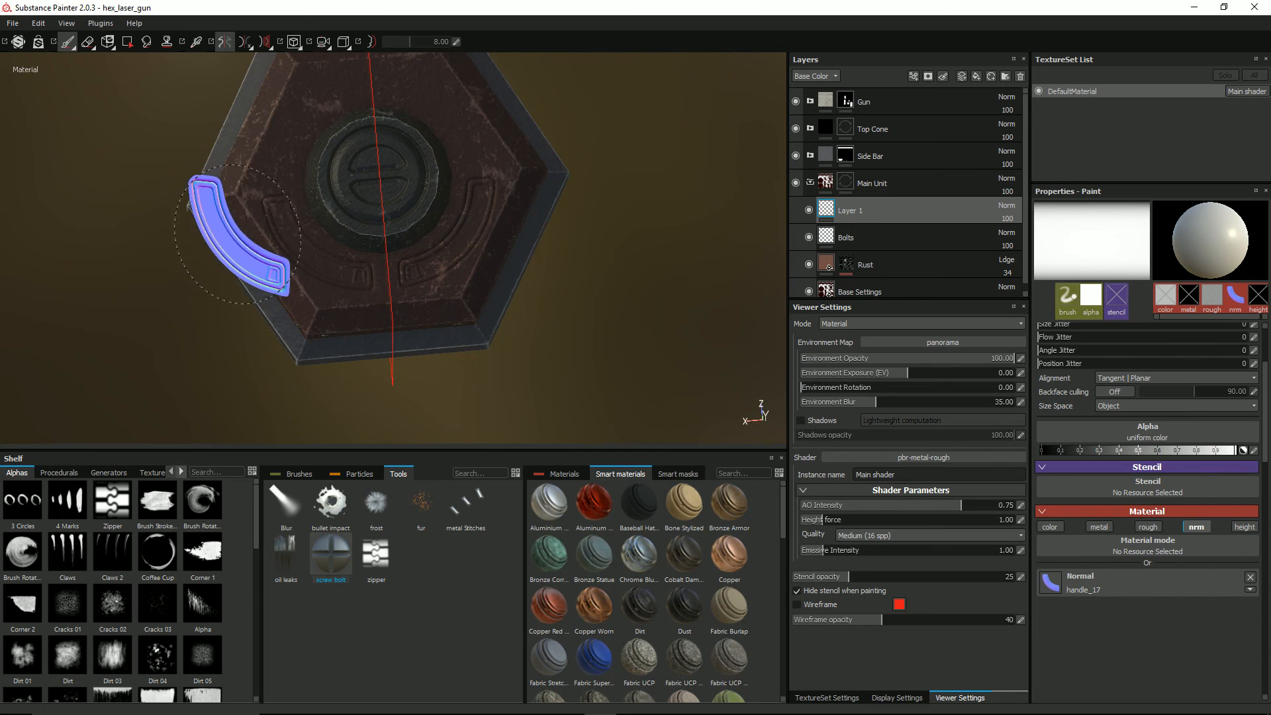
left_click_drag(233, 242, 212, 255, "alt+shift")
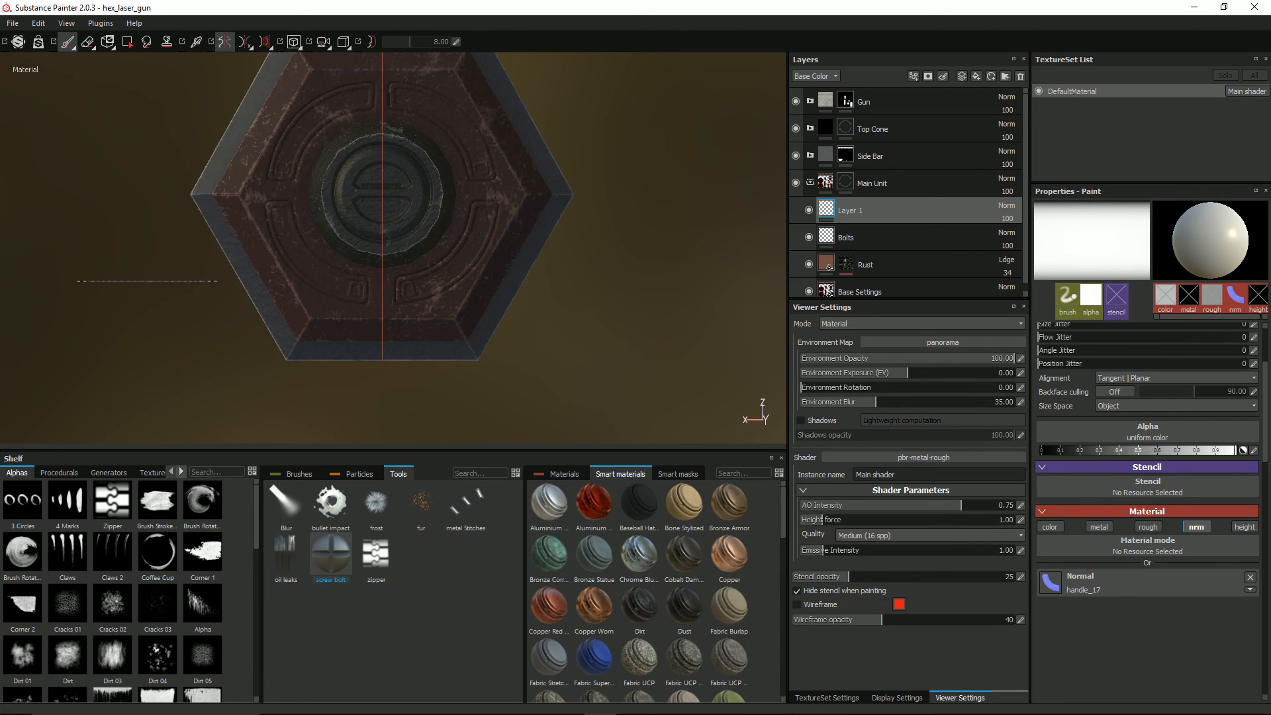
mouse_move(142, 291)
left_mouse_down("alt")
mouse_move(204, 272)
mouse_move(189, 238)
mouse_move(196, 202)
mouse_move(374, 173)
mouse_move(388, 219)
mouse_move(388, 233)
mouse_move(380, 187)
mouse_move(377, 261)
mouse_move(406, 205)
mouse_move(496, 221)
mouse_move(314, 337)
mouse_move(430, 292)
mouse_move(333, 311)
left_mouse_up("alt")
left_click(228, 43)
scroll(454, 342, "up", 2)
scroll(505, 352, "down", 2)
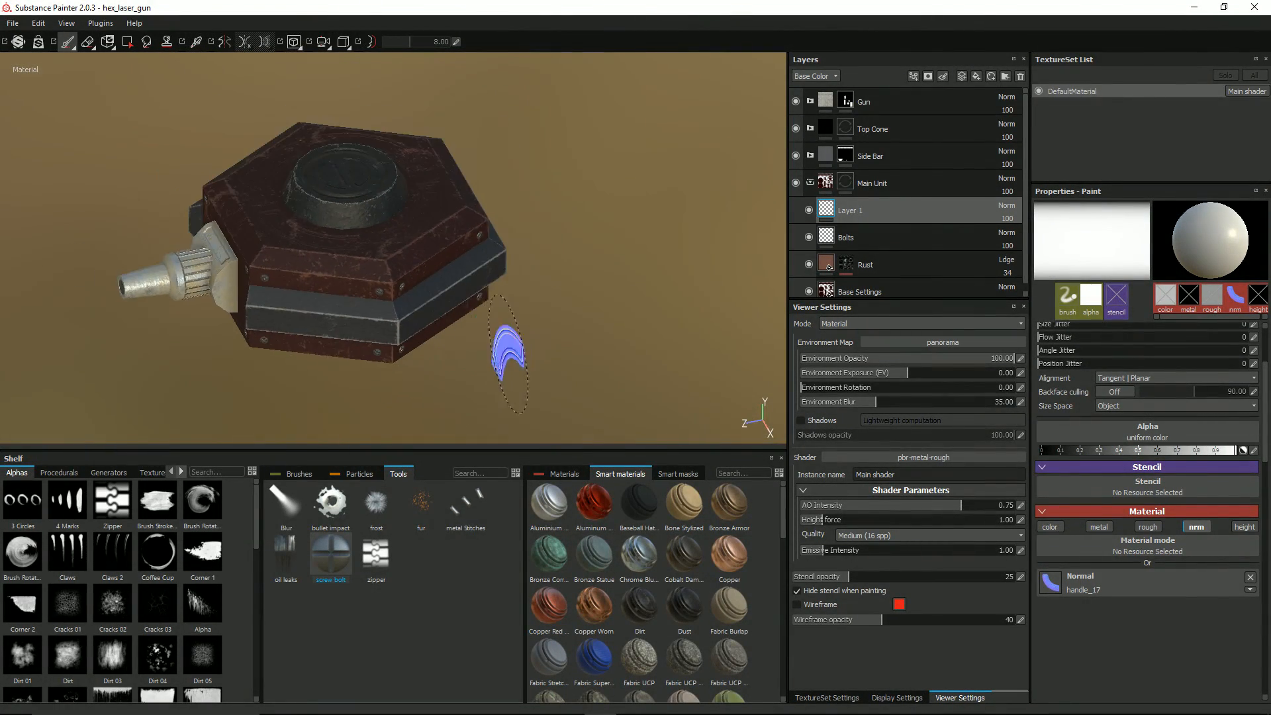
mouse_move(575, 297)
left_mouse_down("alt")
mouse_move(484, 302)
mouse_move(364, 250)
mouse_move(415, 315)
mouse_move(519, 301)
mouse_move(576, 276)
left_mouse_up("alt")
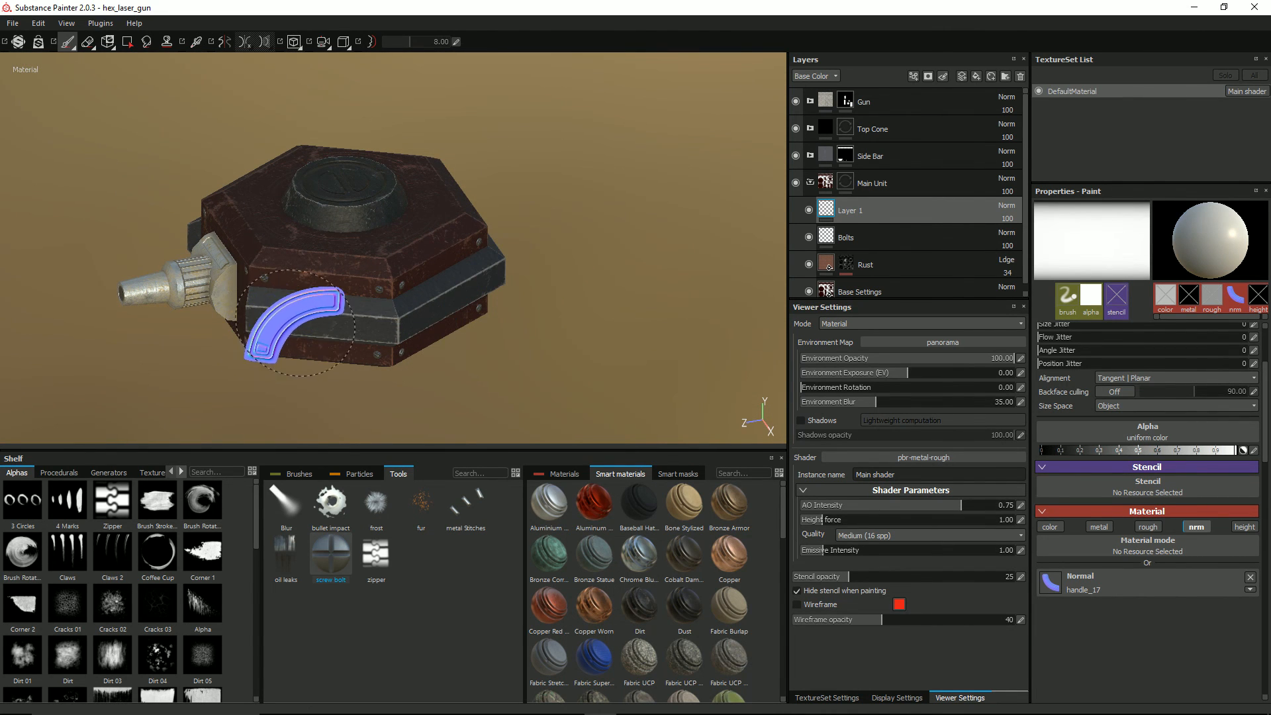
mouse_move(560, 298)
left_mouse_down("alt")
mouse_move(491, 284)
mouse_move(543, 258)
left_mouse_up("alt")
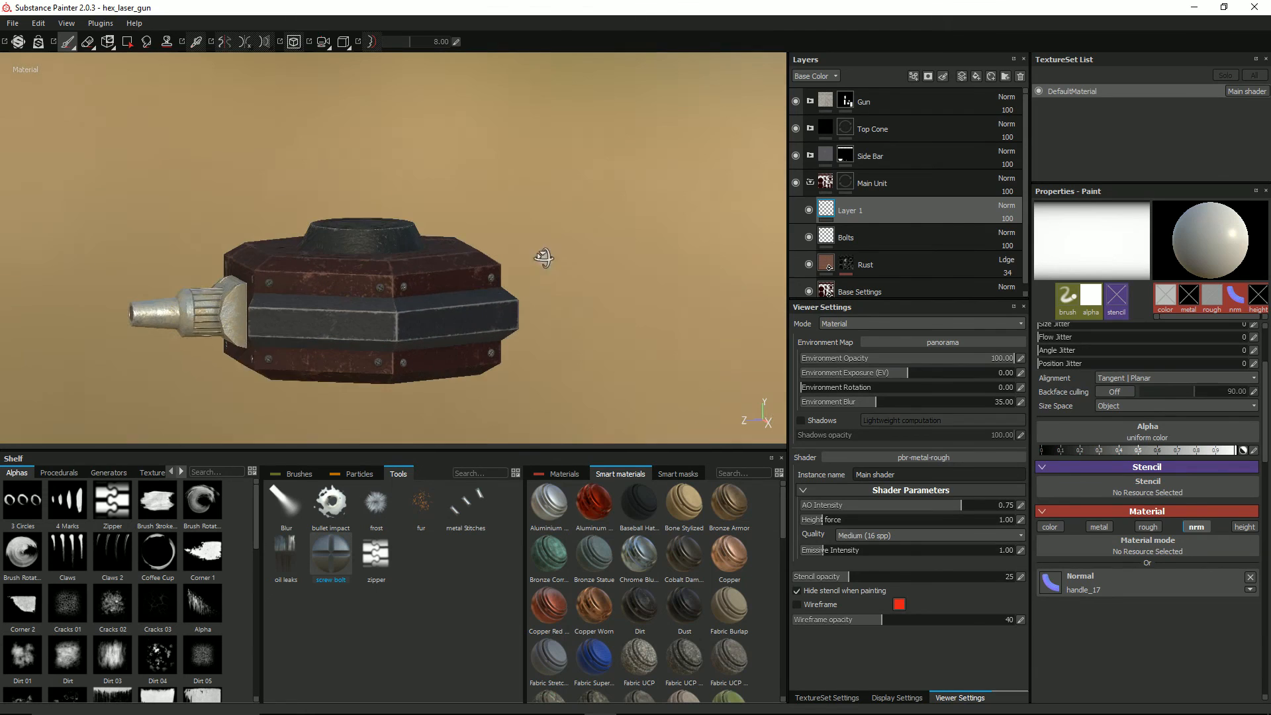
mouse_move(525, 384)
left_mouse_down("alt")
mouse_move(593, 329)
mouse_move(593, 351)
mouse_move(525, 371)
left_mouse_up("alt")
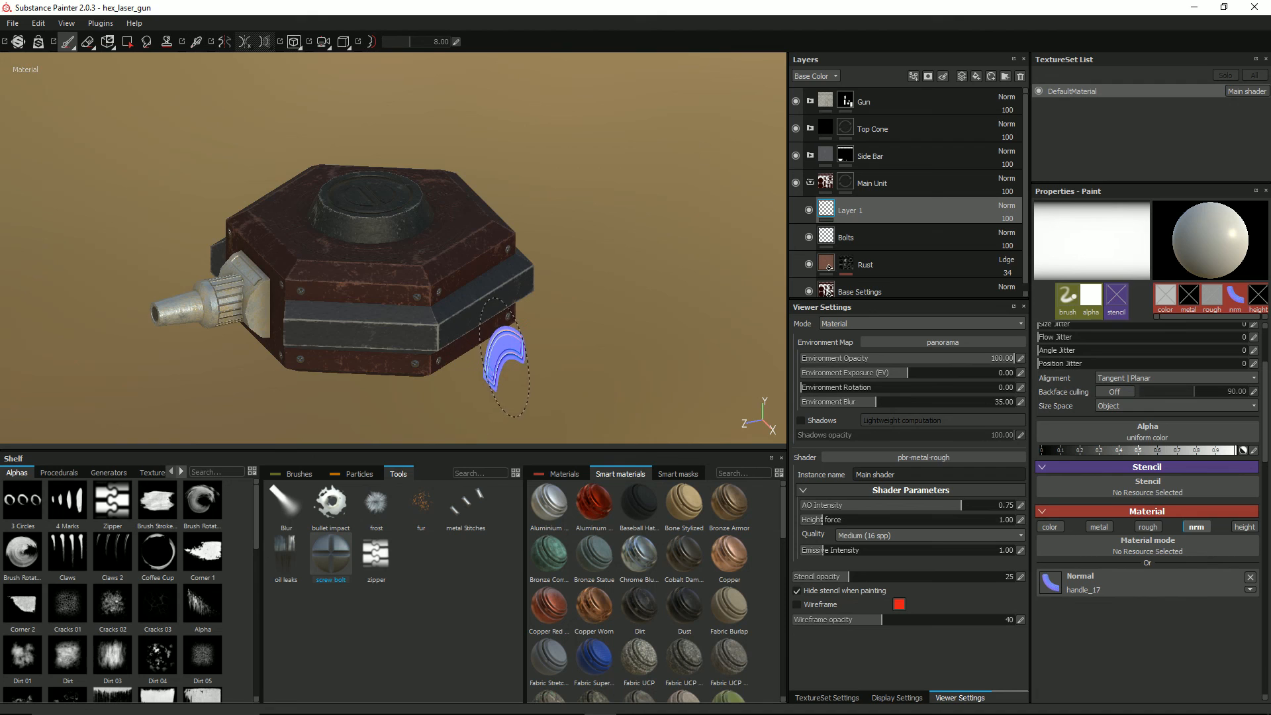
scroll(523, 354, "up", 3)
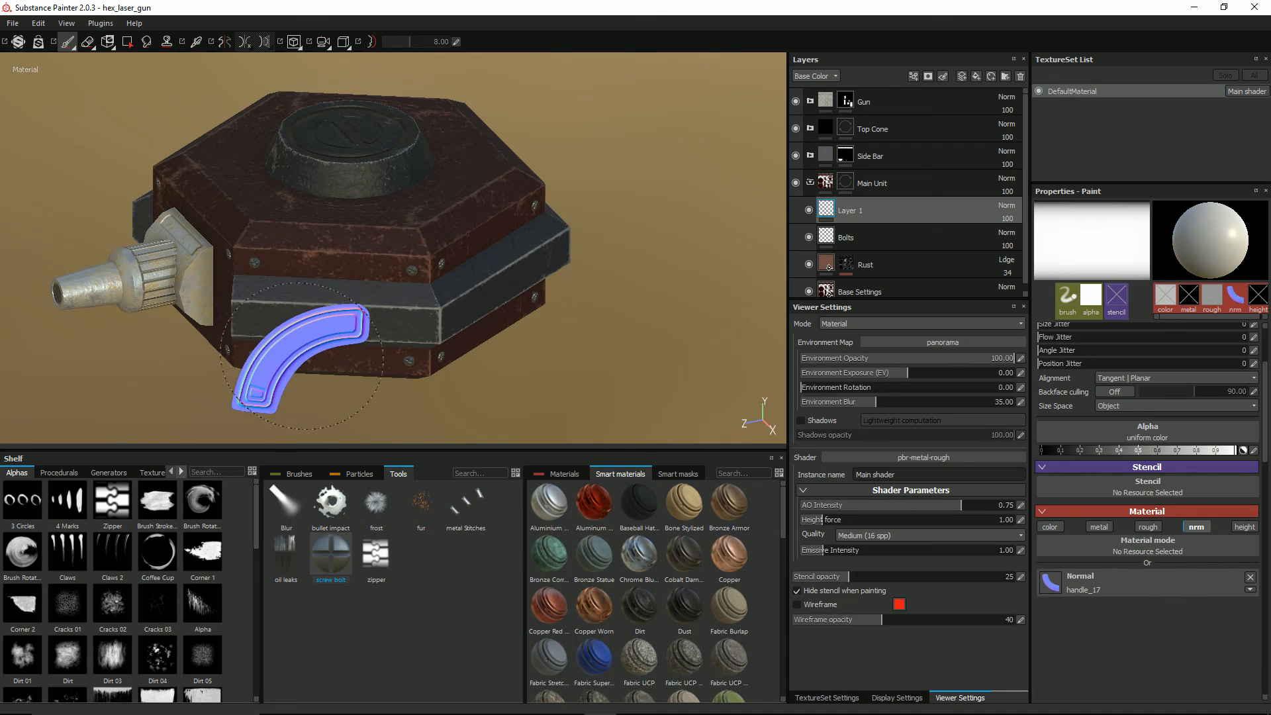
Step: Add a paint layer above Roughness and Height in the Side Bar group and name it Stripes
left_click(810, 182)
left_click(810, 156)
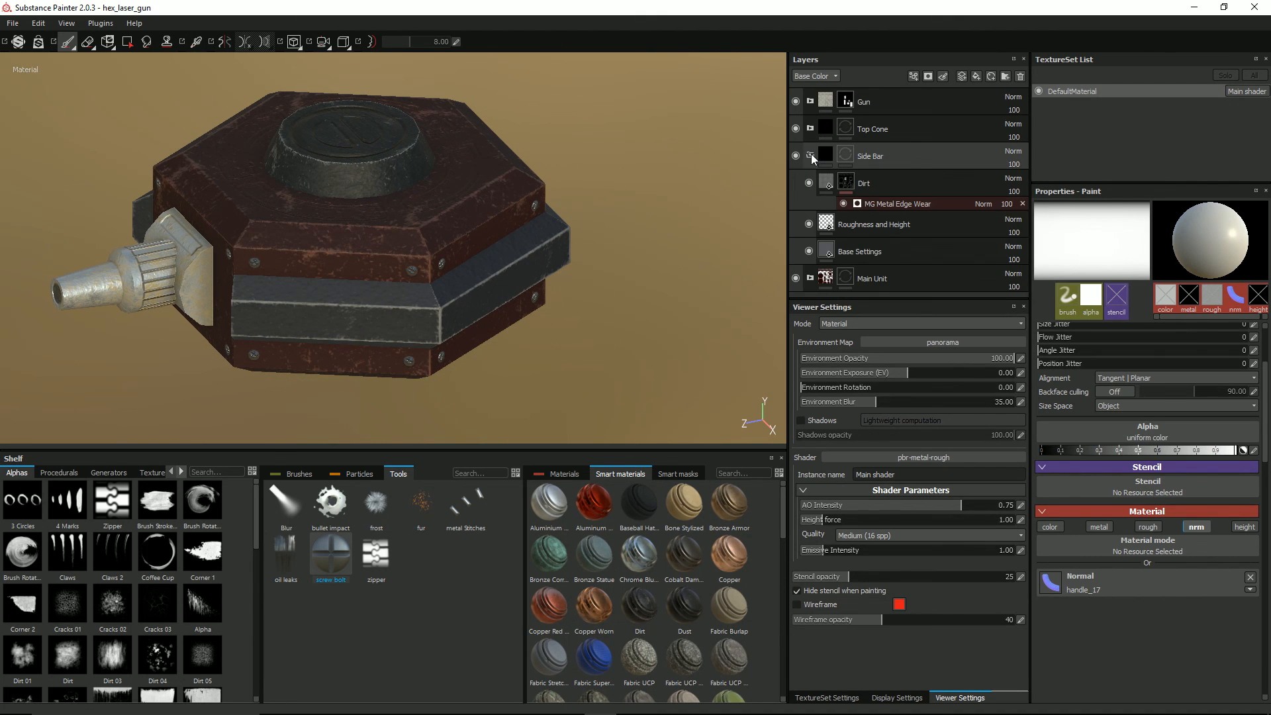
left_click(843, 225)
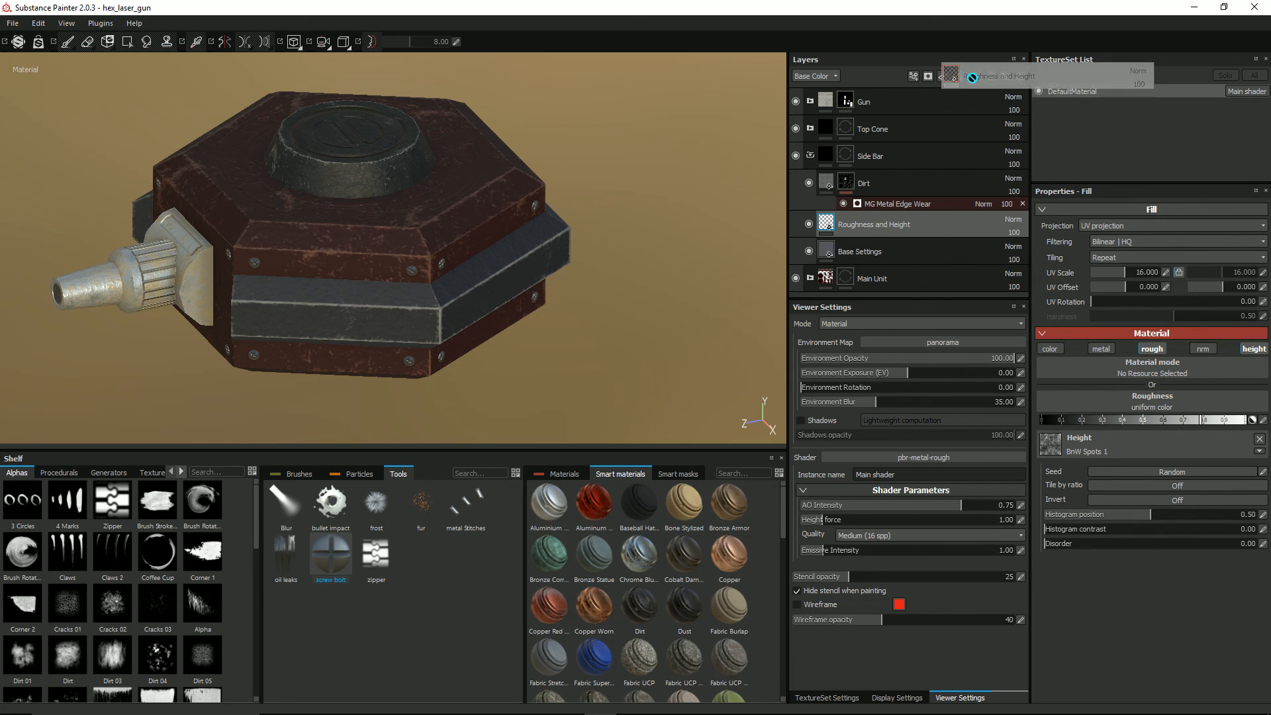
left_click(962, 77)
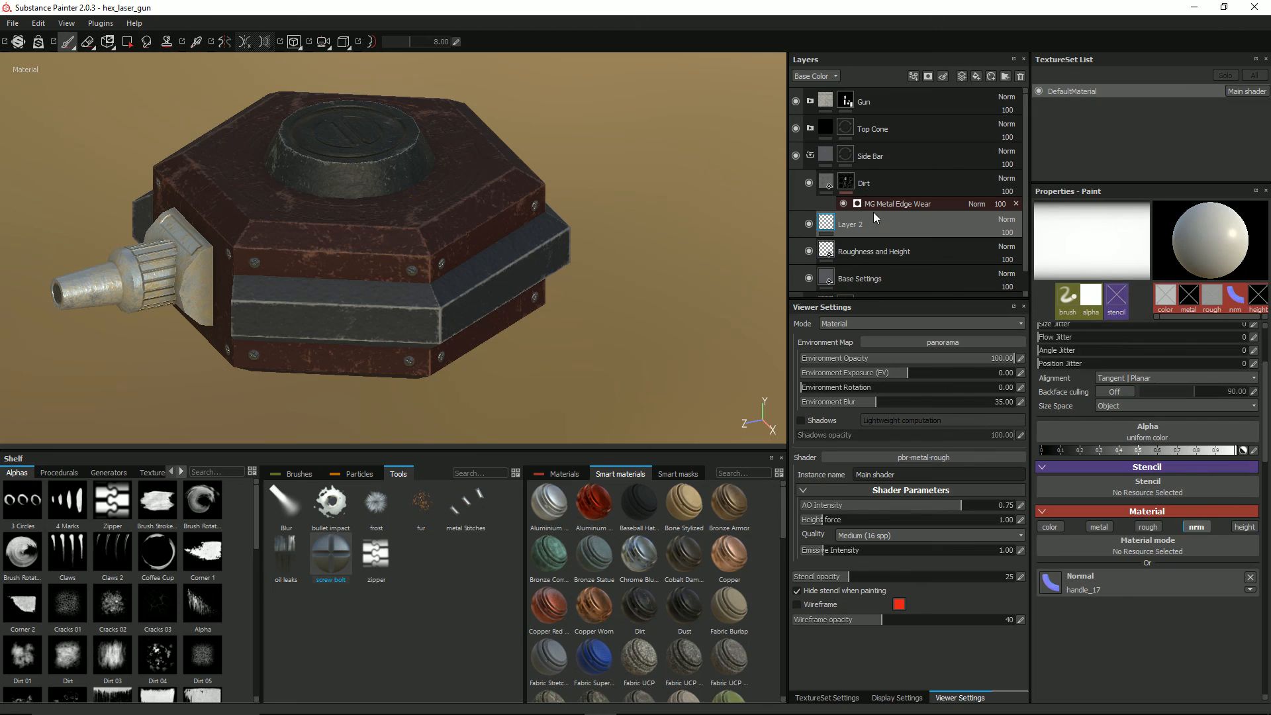
double_click(861, 227)
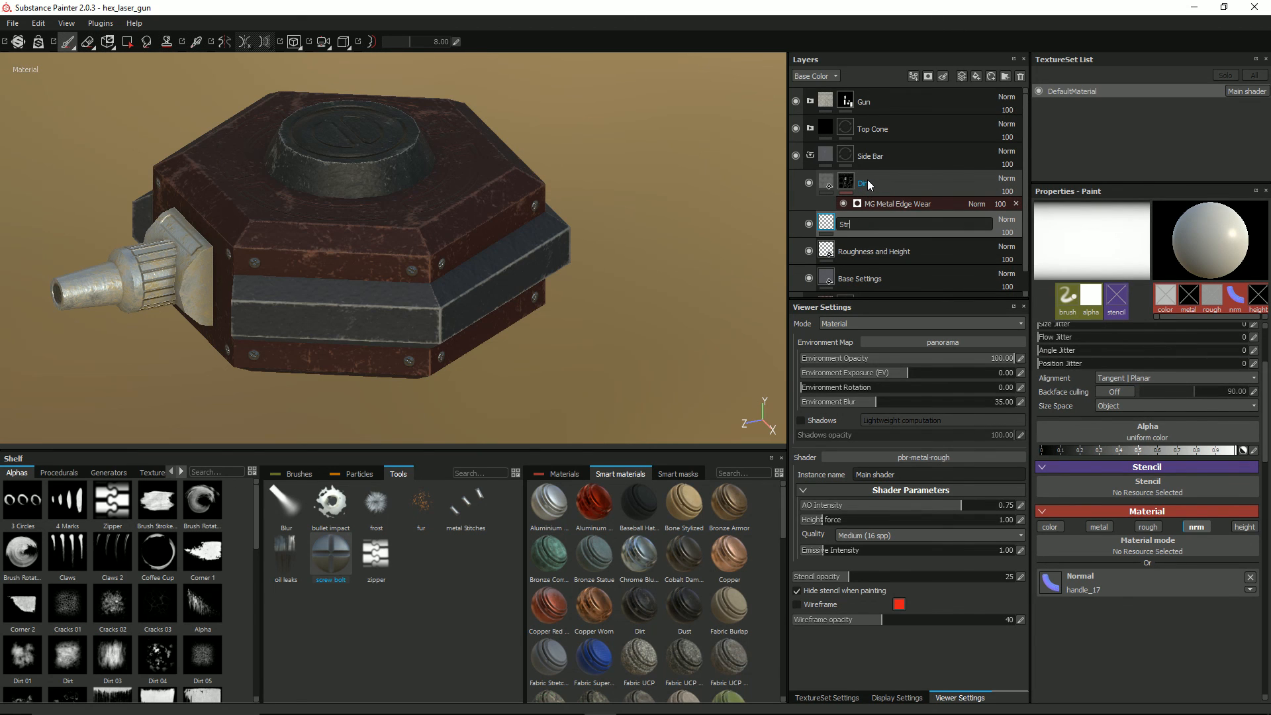
type("Strips")
key("BackSpace")
type("es")
key("Return")
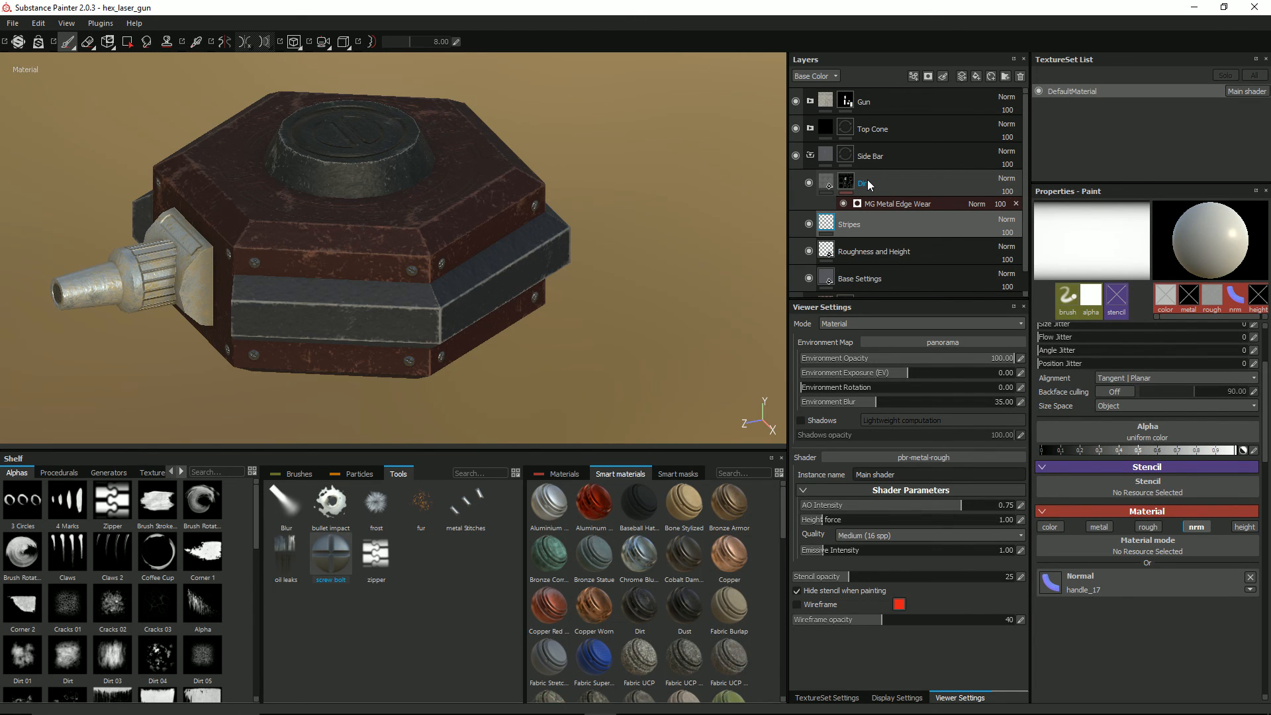
Step: Clear the handle_17 texture from the brush's normal channel and enable the color channel
left_click(150, 472)
scroll(131, 597, "down", 10)
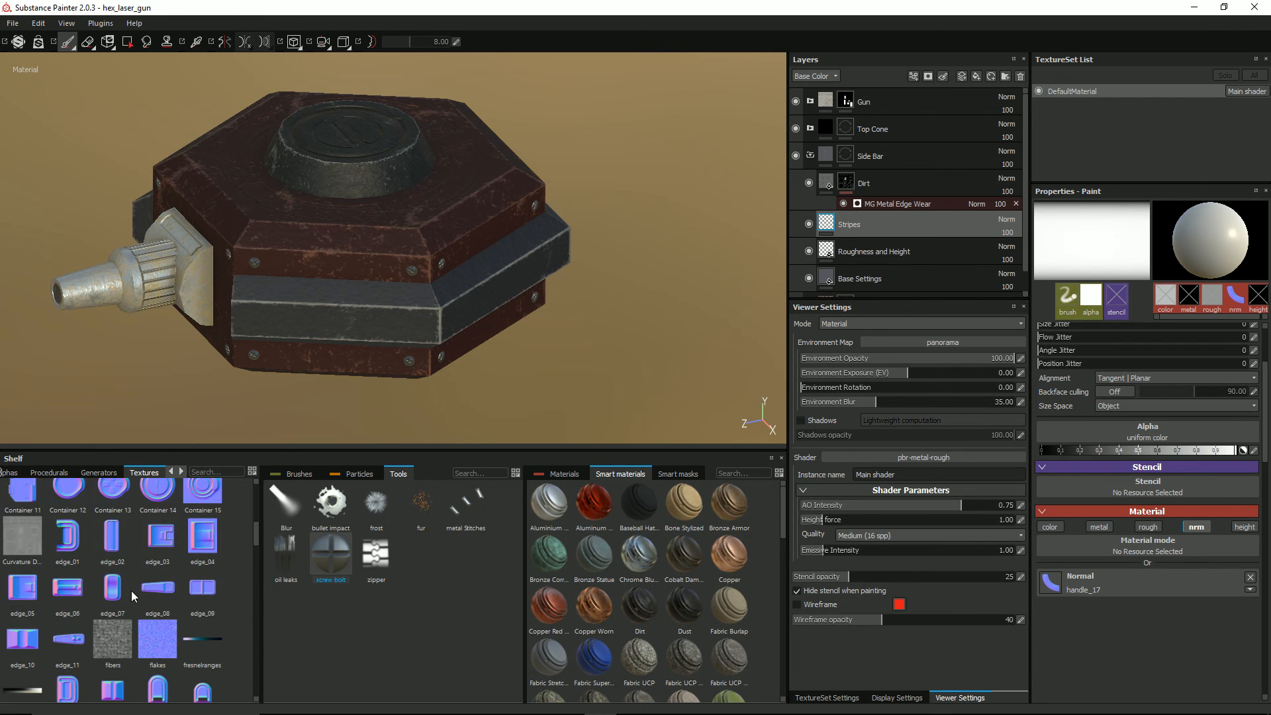
scroll(133, 589, "down", 10)
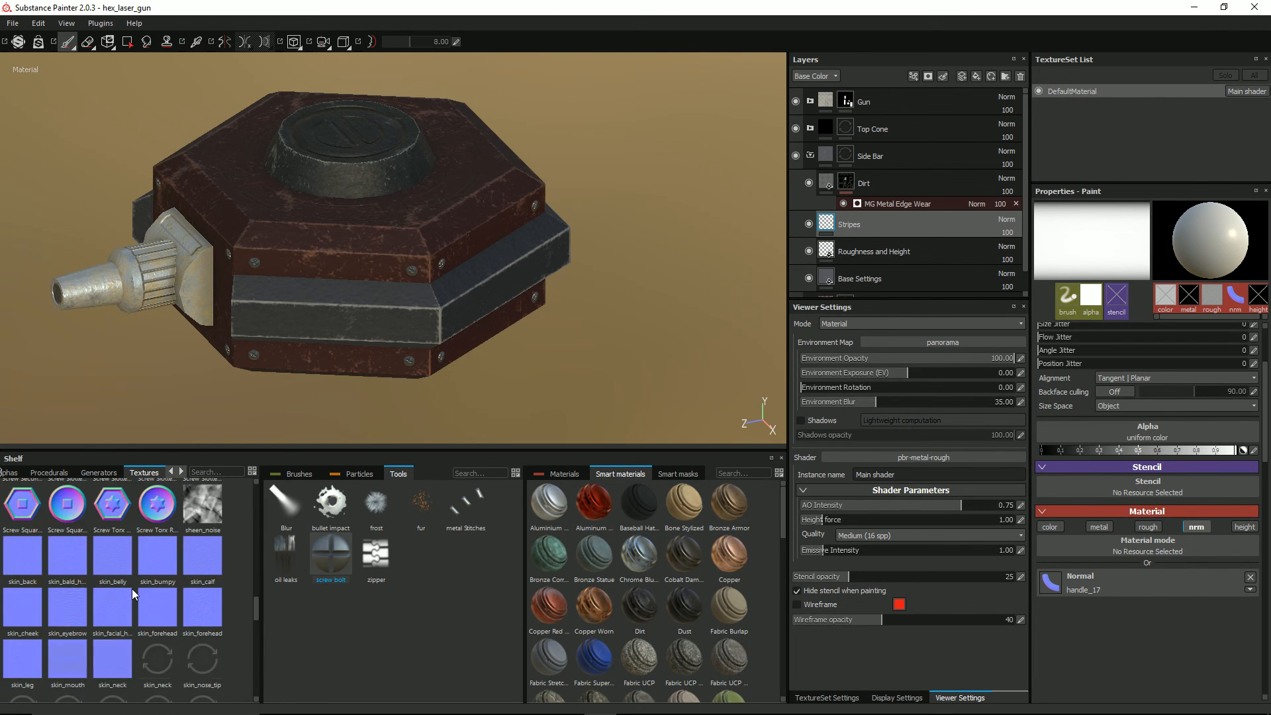
scroll(137, 585, "up", 5)
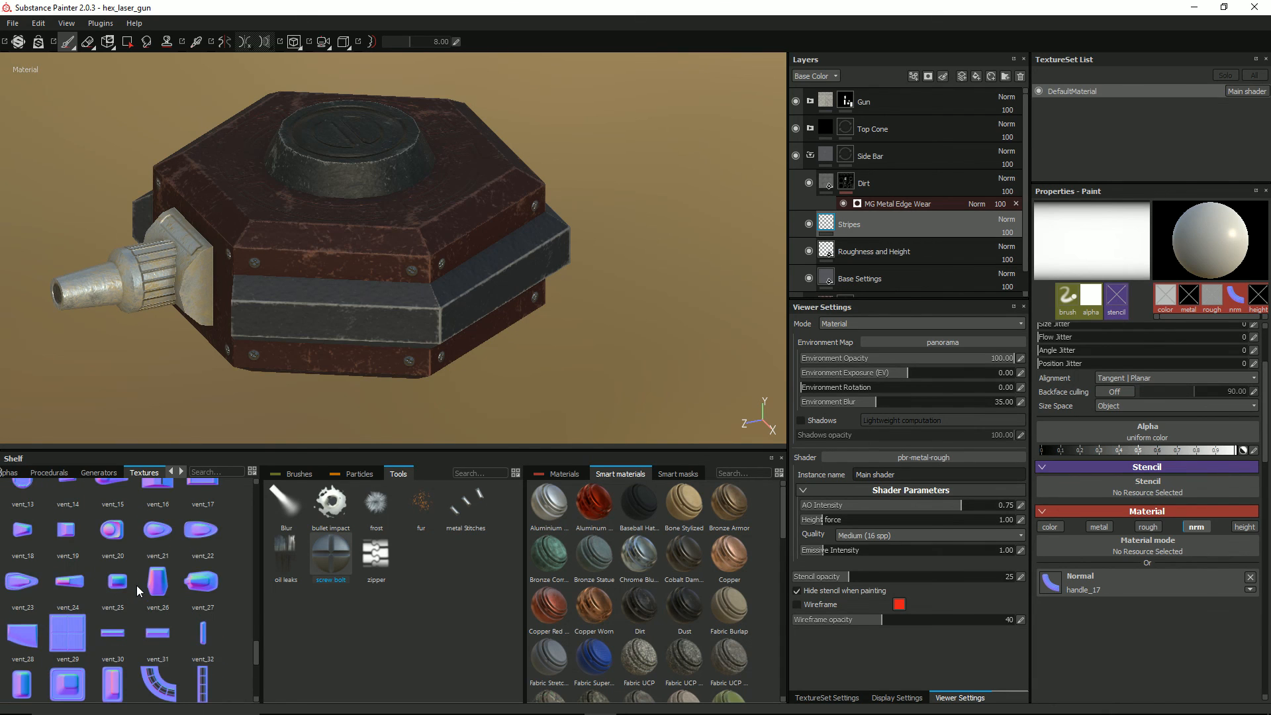
mouse_move(26, 543)
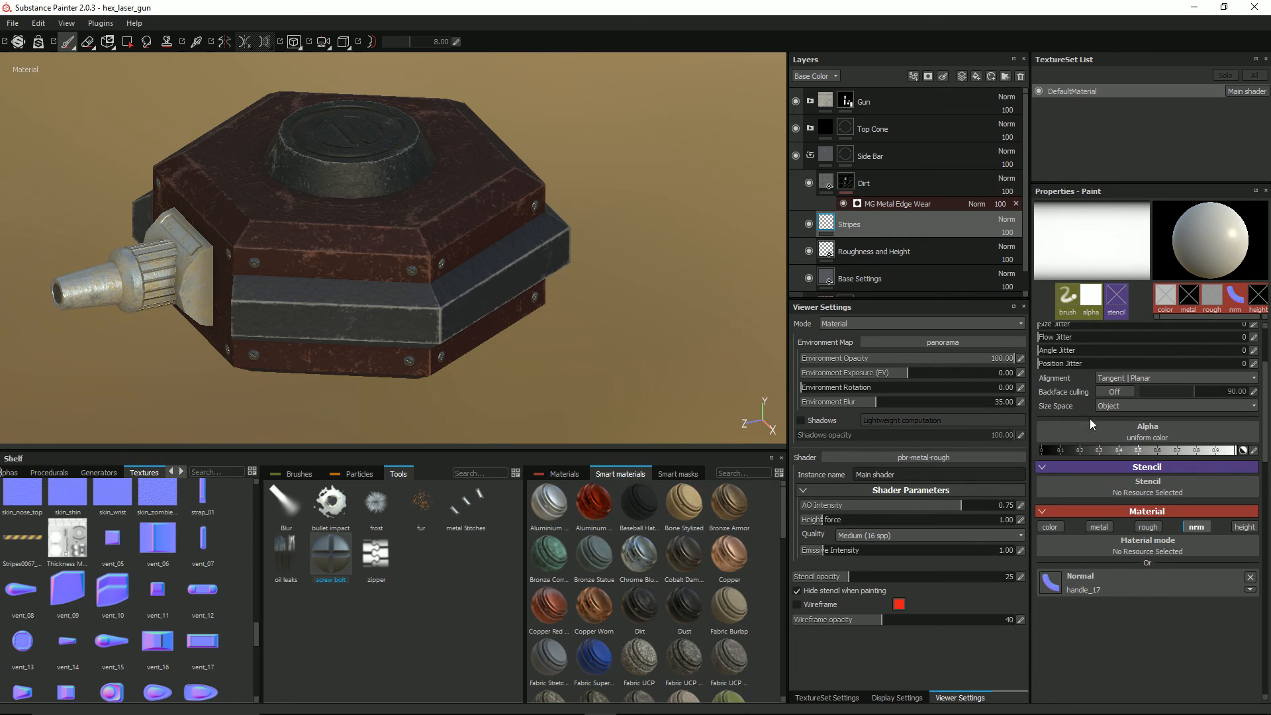
left_click(1249, 576)
left_click(1056, 525)
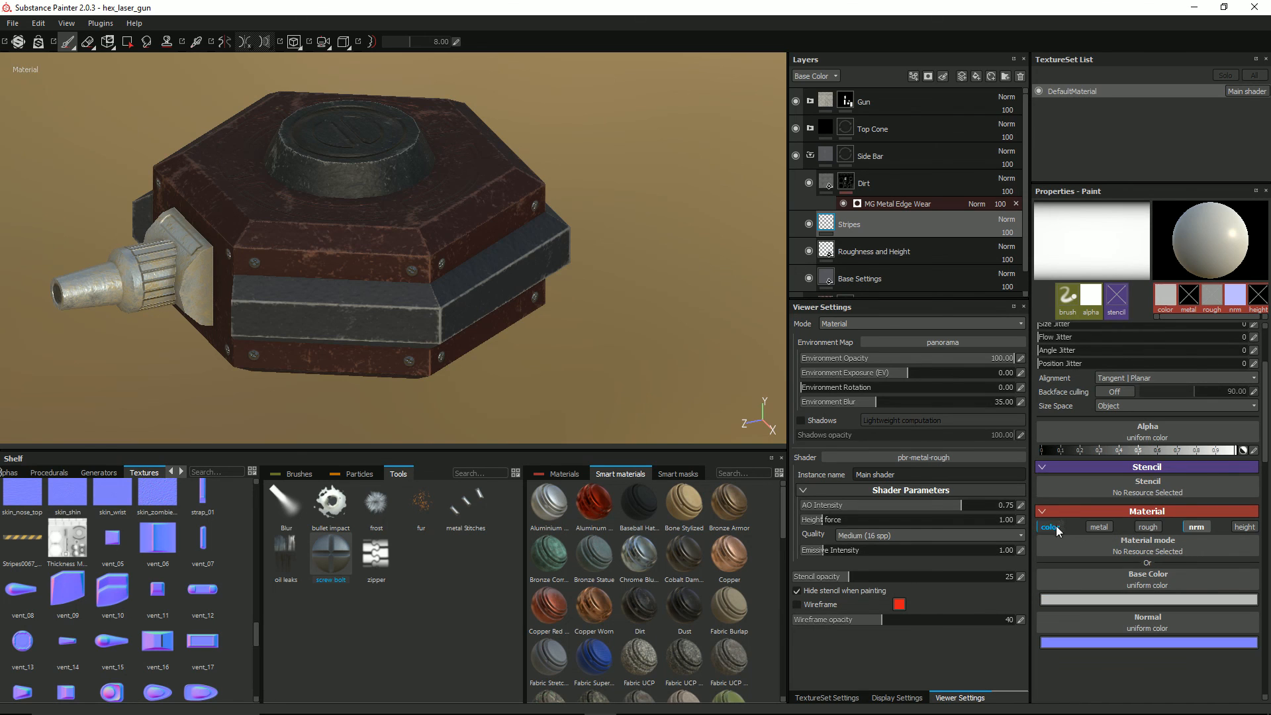
Step: Set the brush's base color to the Stripes0067_1_S texture and disable the nrm channel
left_click(1111, 578)
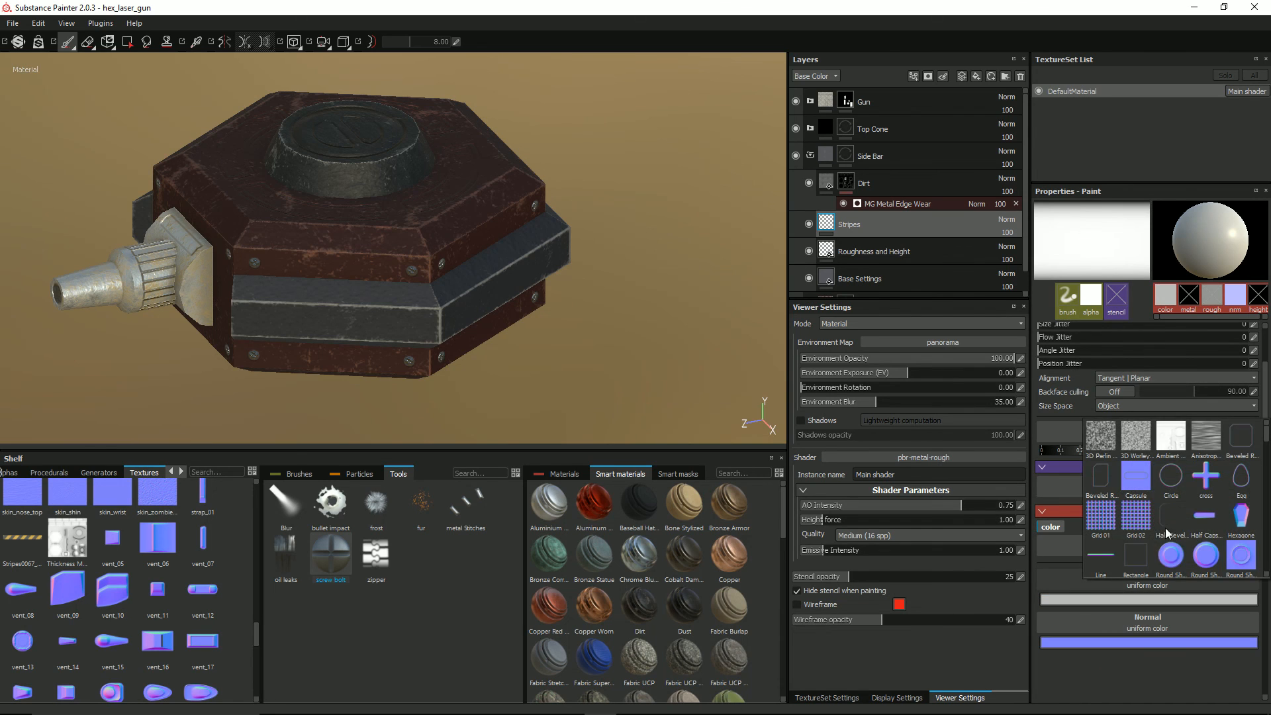
scroll(1182, 519, "down", 5)
scroll(1182, 529, "down", 8)
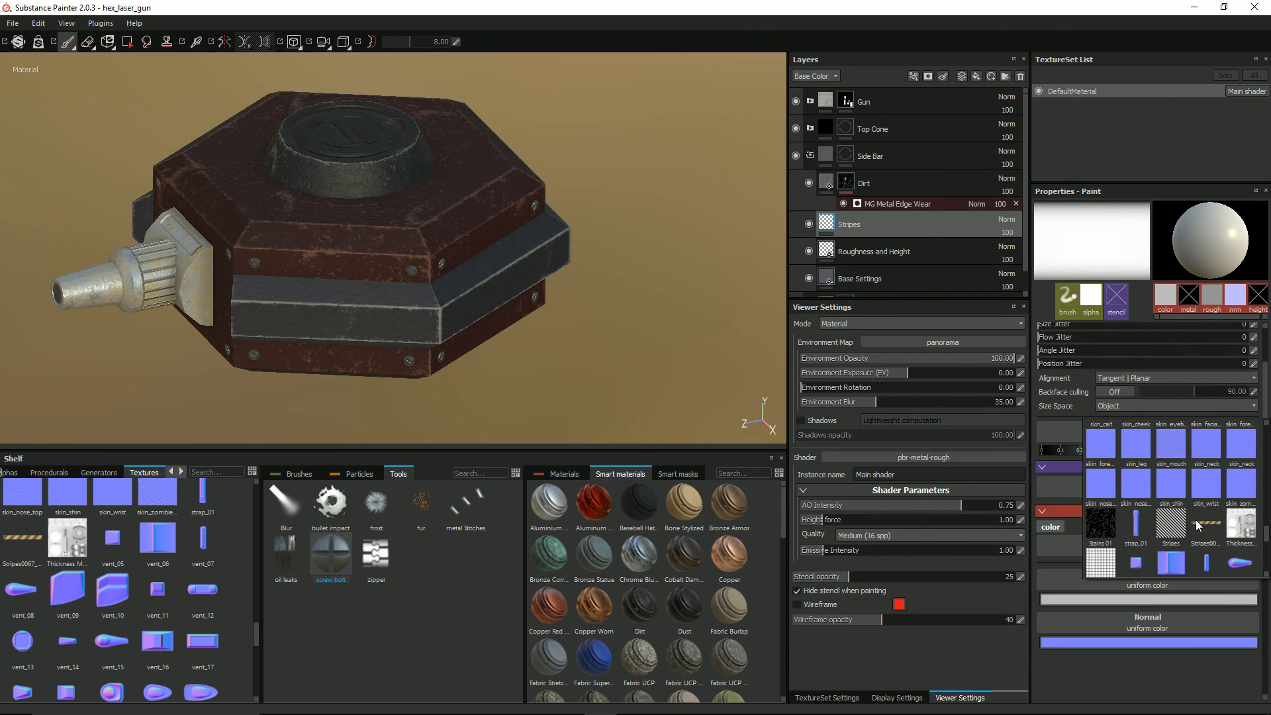
left_click(1197, 520)
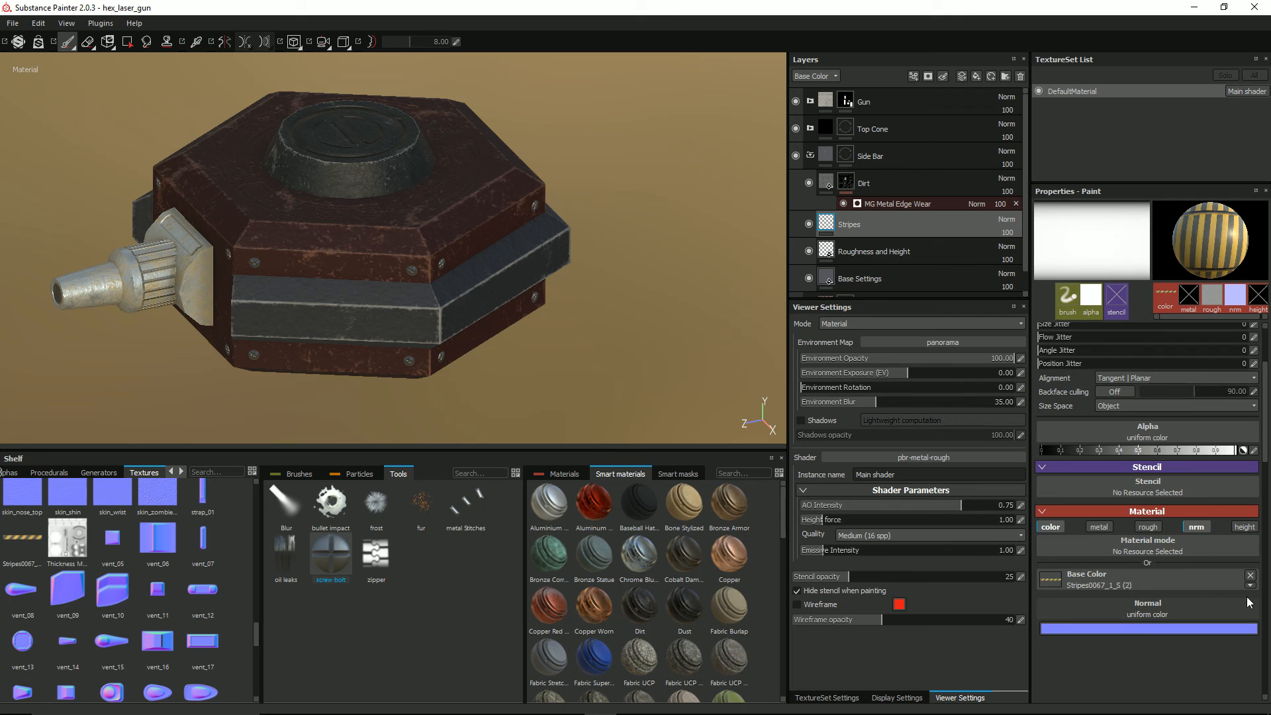
left_click(1196, 526)
Step: Size the stripe brush to fit the side bar's height, about 17.24, and set its angle to 359
mouse_move(407, 348)
left_mouse_down("alt")
mouse_move(392, 305)
mouse_move(405, 284)
left_mouse_up("alt")
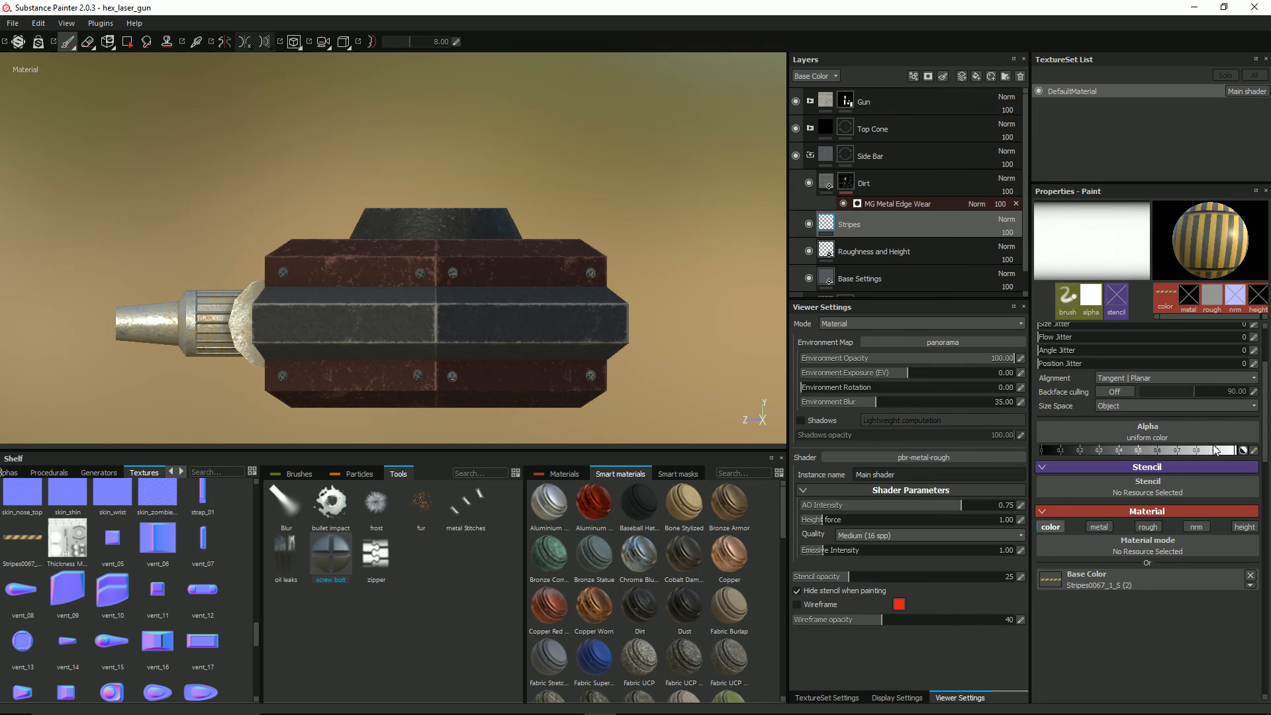
scroll(1212, 443, "up", 3)
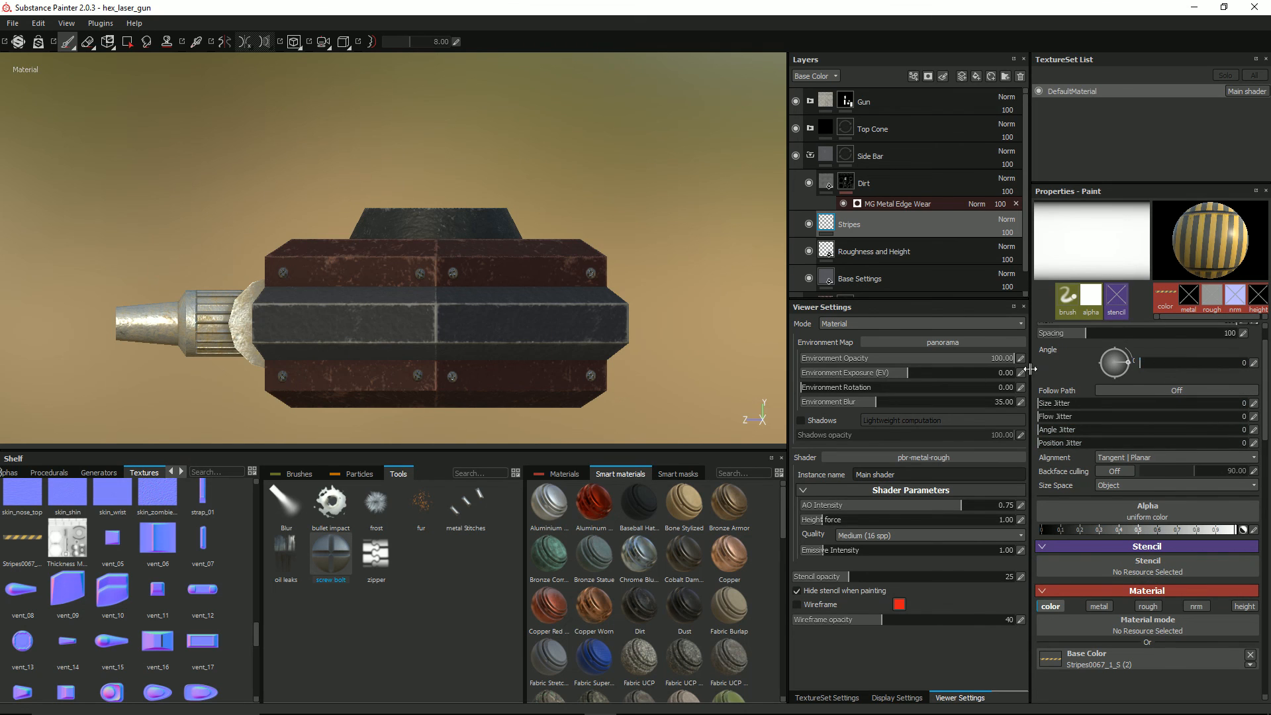
right_click_drag(316, 326, 256, 325, "ctrl")
mouse_move(336, 333)
left_mouse_down("alt")
mouse_move(437, 331)
mouse_move(434, 321)
mouse_move(438, 336)
left_mouse_up("alt")
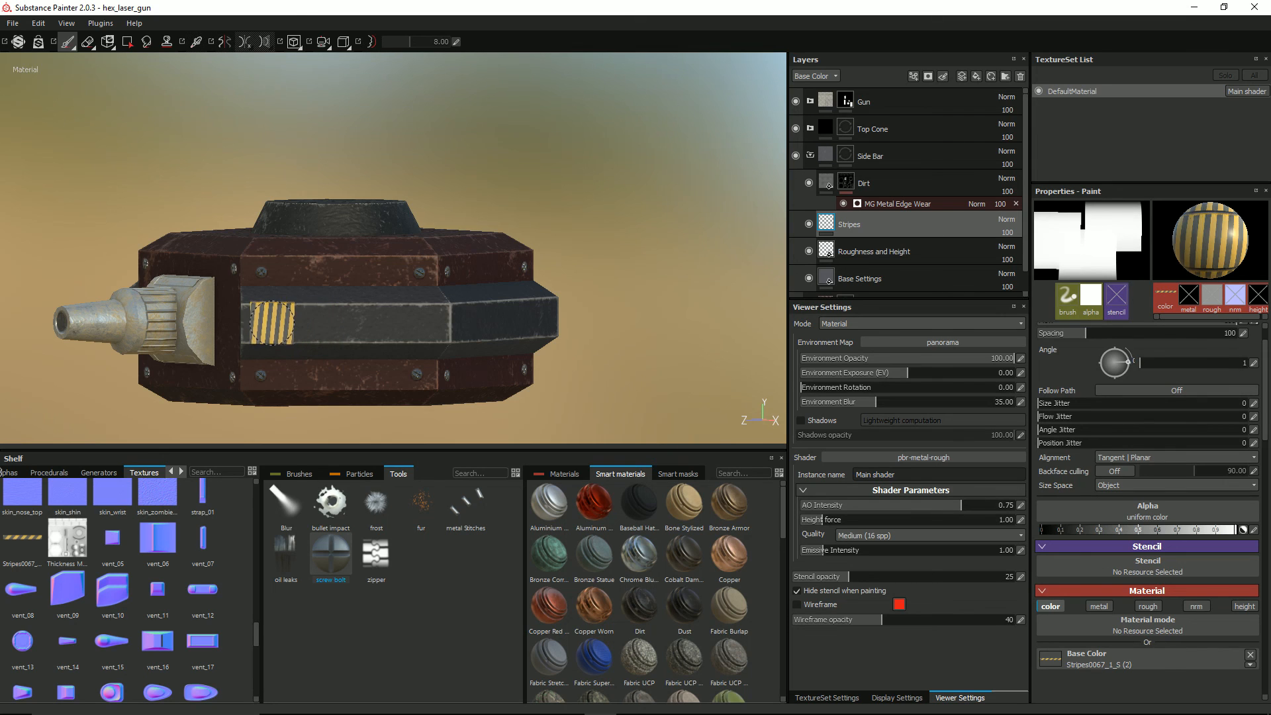
left_click_drag(272, 327, 264, 337, "ctrl")
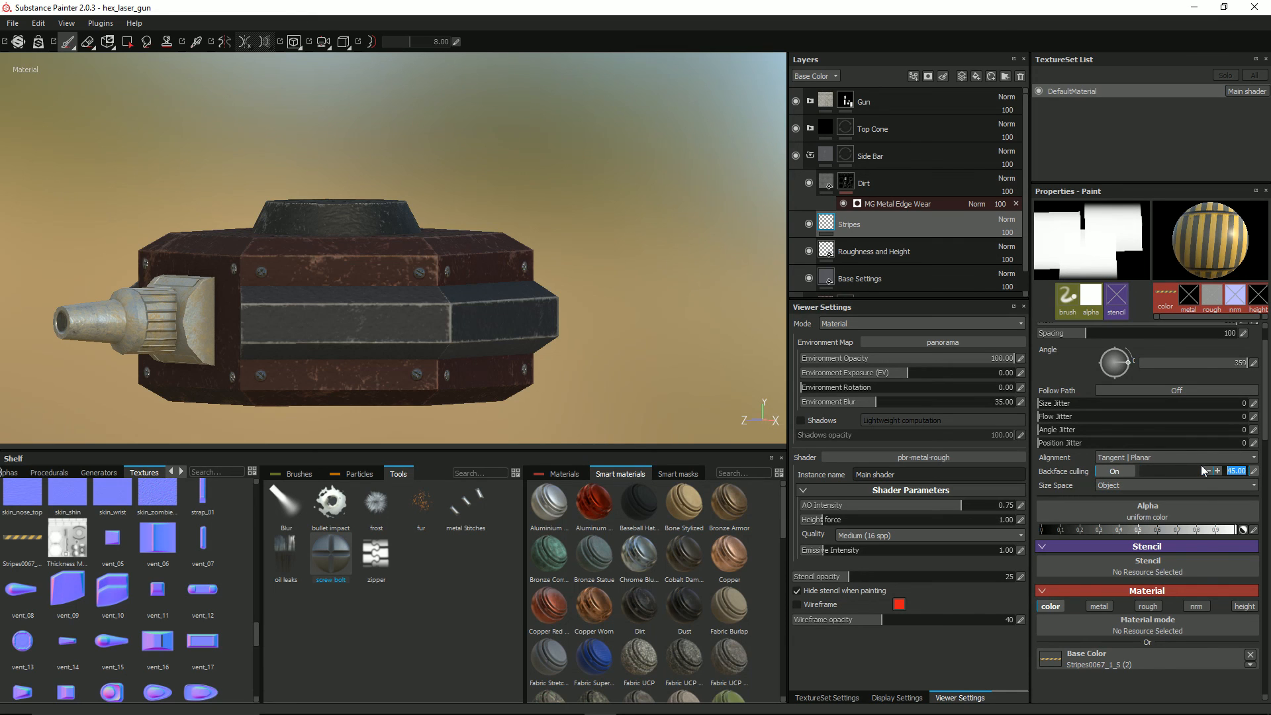
Step: Set the brush's backface culling angle to 25
type("25")
key("Return")
scroll(1201, 470, "up", 1)
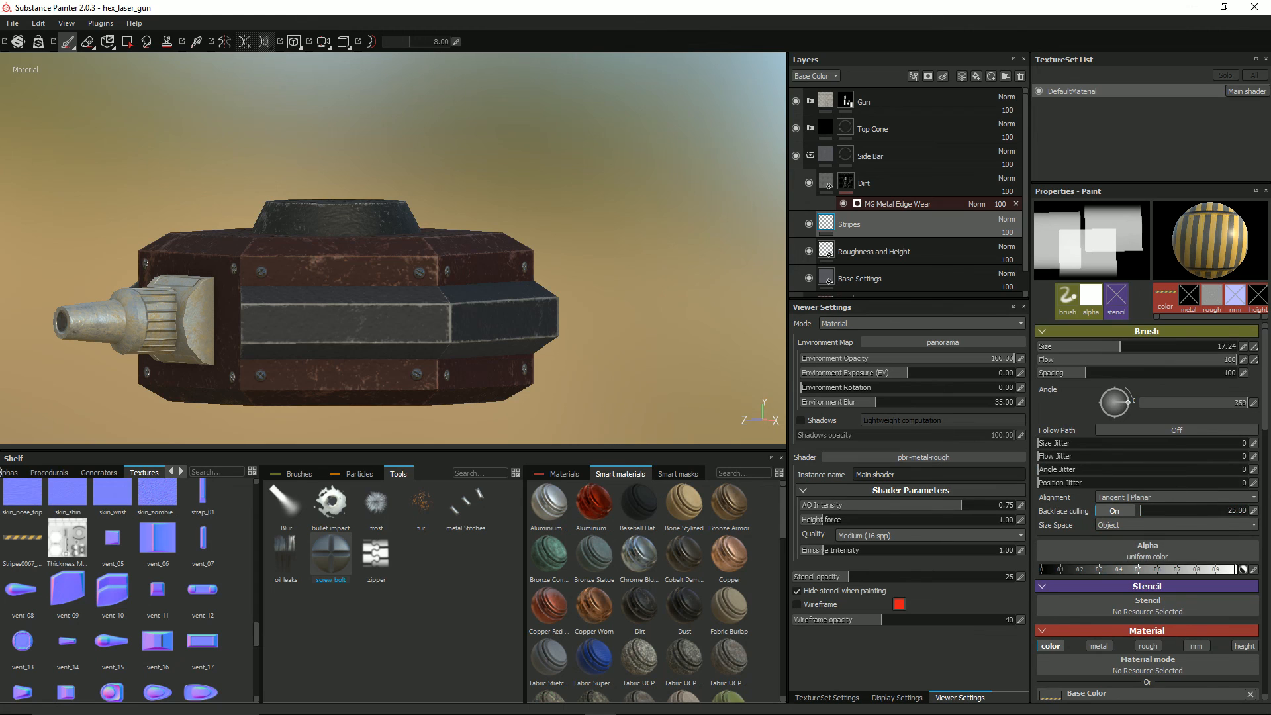
scroll(331, 410, "up", 4)
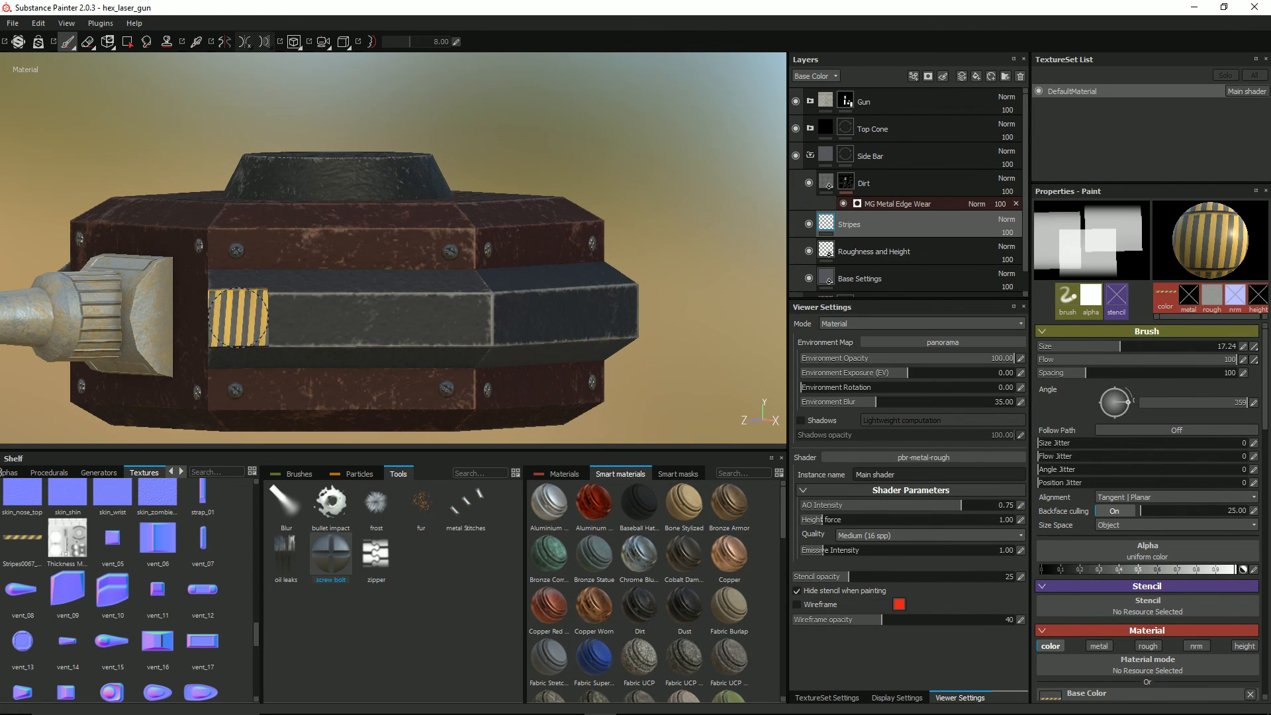
left_click(237, 319)
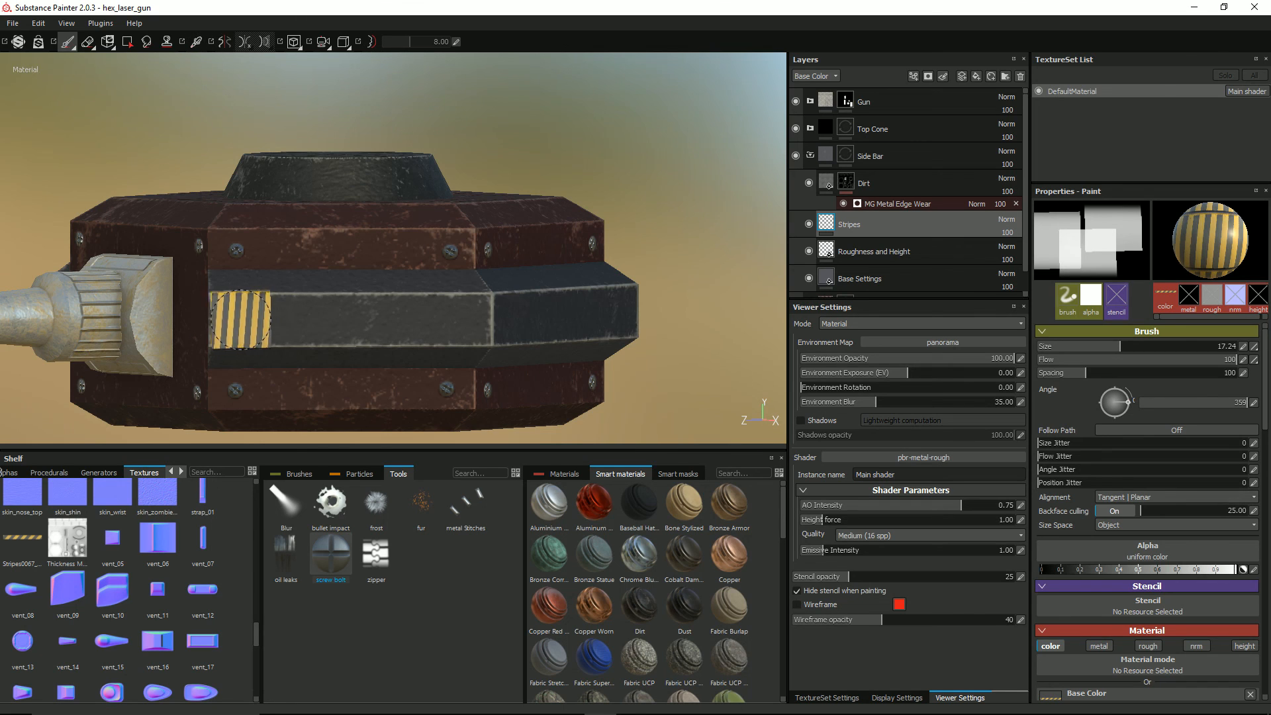
left_click(466, 319, "shift")
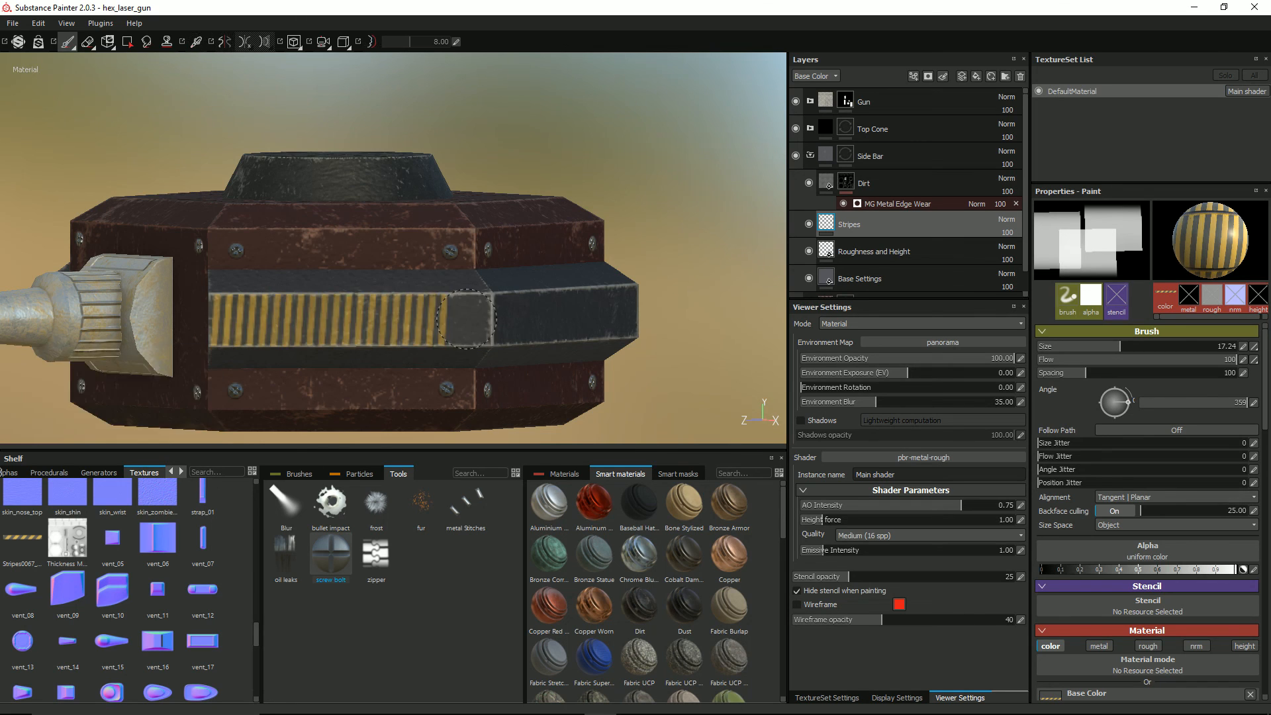
key("ctrl+z")
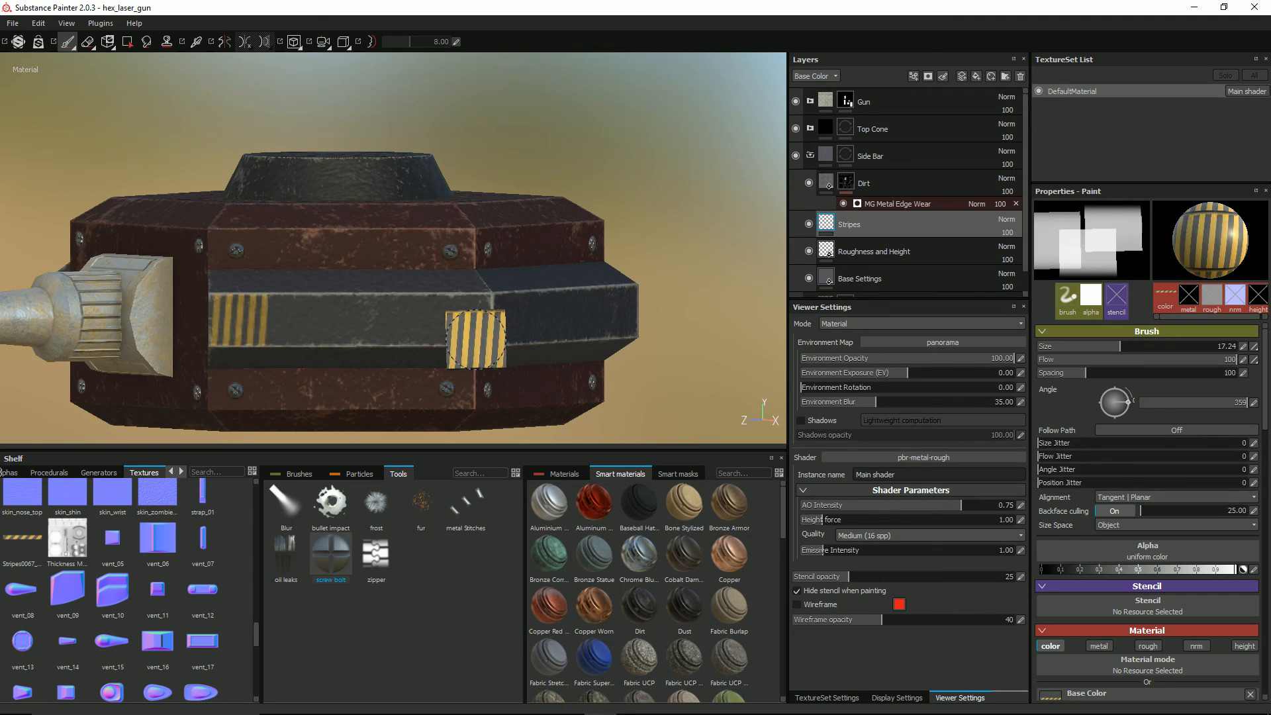
key("ctrl+z")
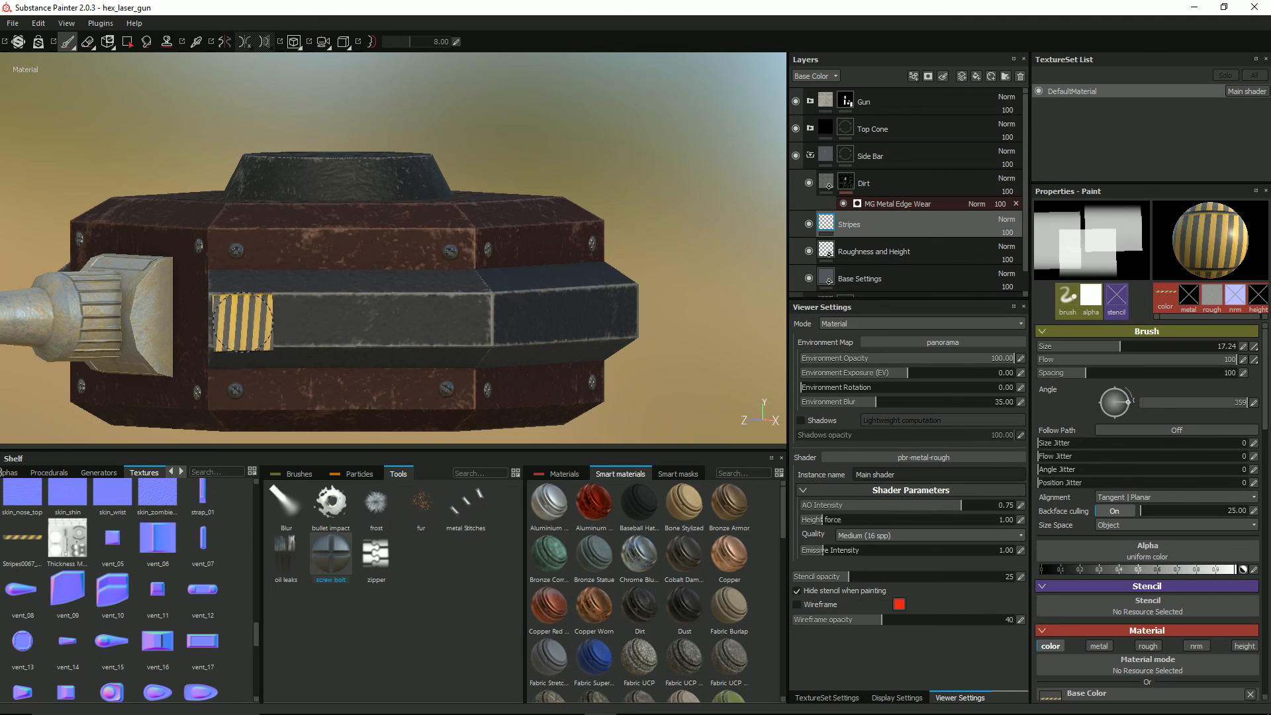
Step: Paint straight runs of hazard stripes along the side bar face beside the gun and the face adjoining it
left_click(239, 319)
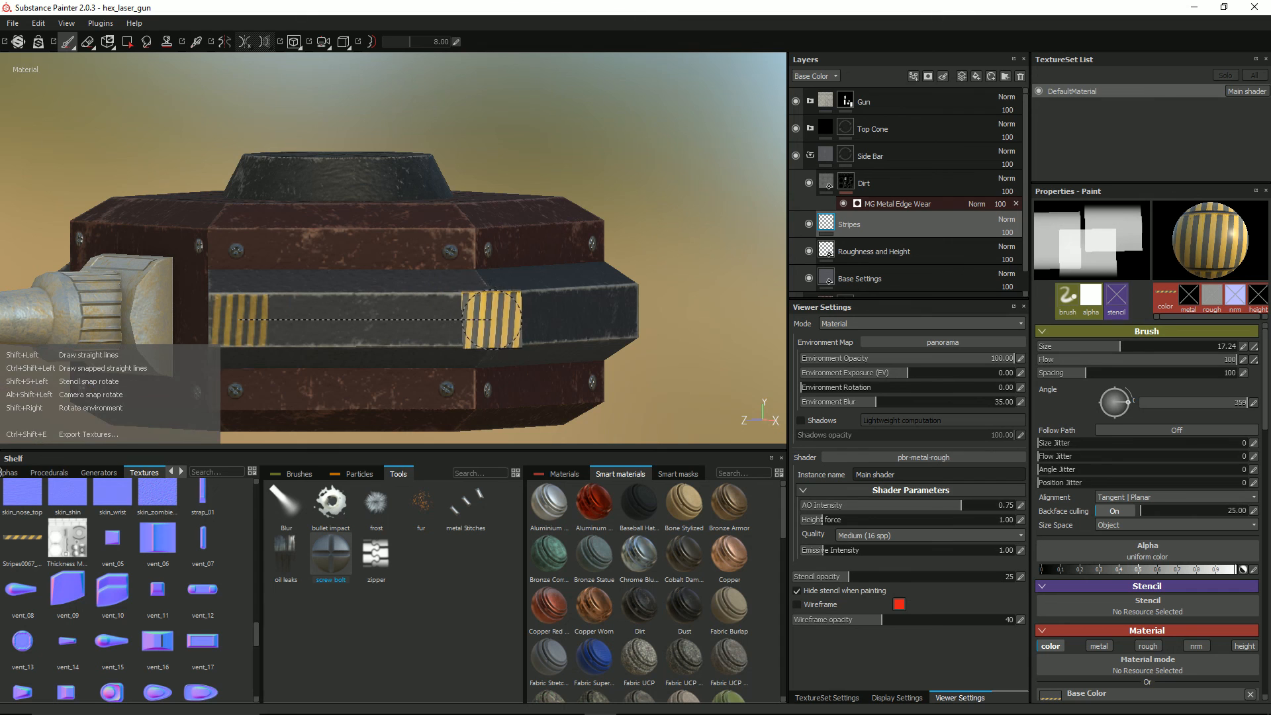
left_click(501, 319, "shift")
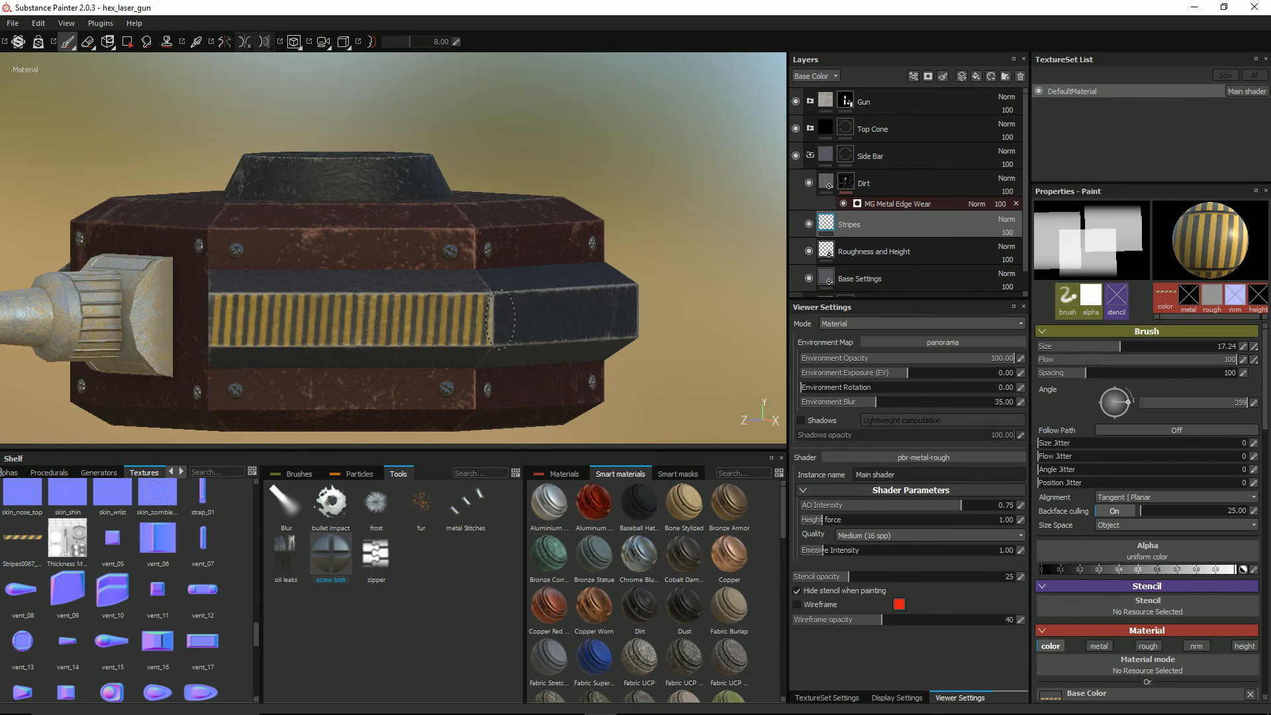
mouse_move(615, 324)
left_mouse_down("alt")
mouse_move(471, 331)
mouse_move(547, 318)
mouse_move(362, 308)
left_mouse_up("alt")
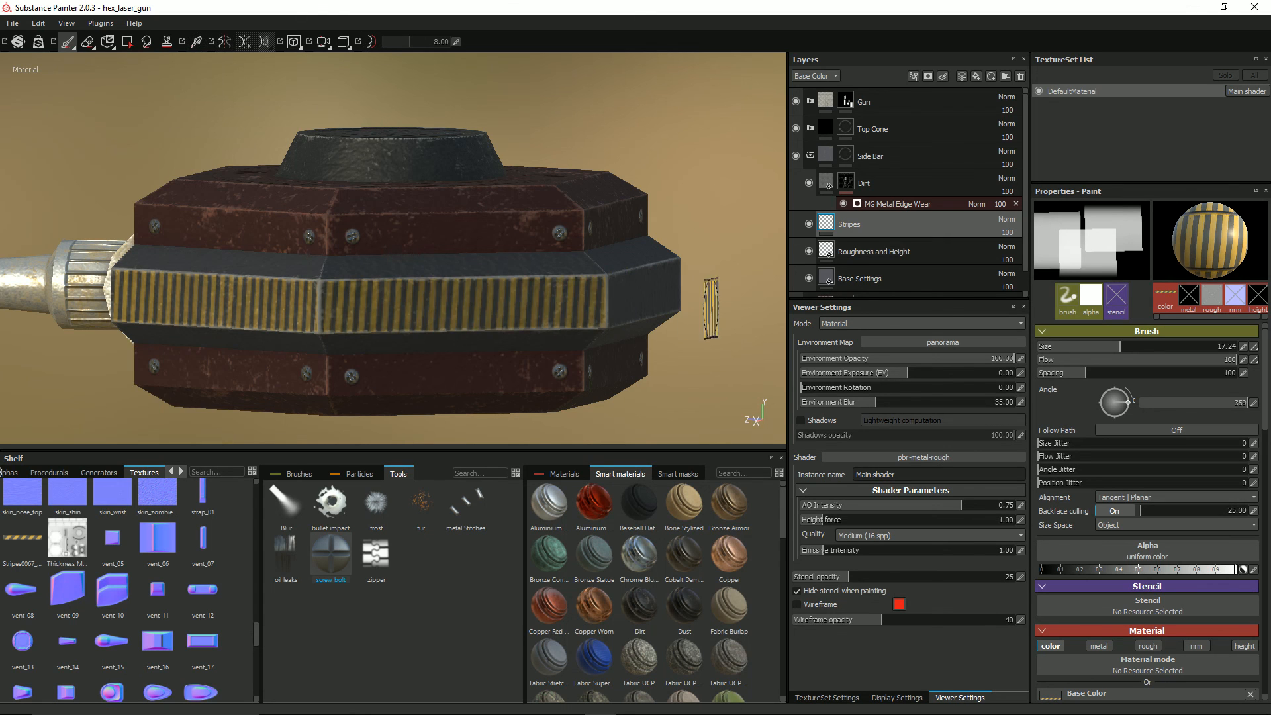
mouse_move(615, 299)
left_mouse_down("alt")
mouse_move(545, 292)
mouse_move(474, 316)
left_mouse_up("alt")
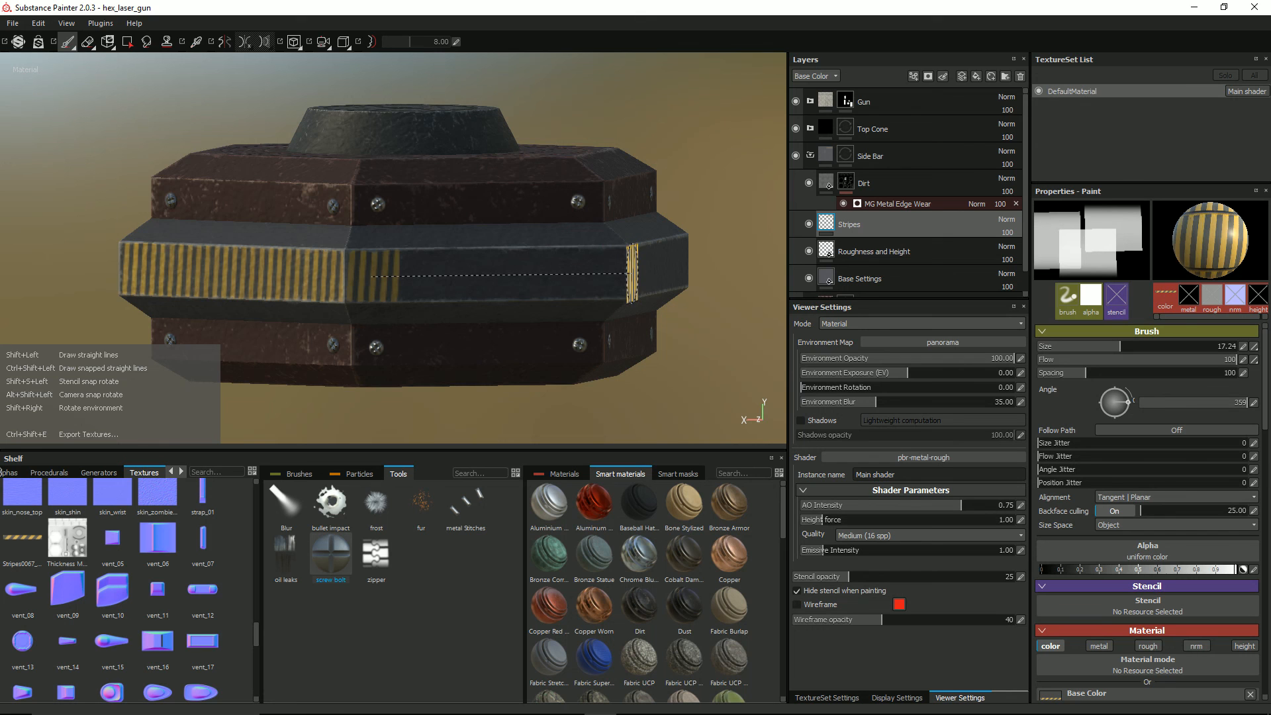
left_click(632, 272, "shift")
mouse_move(702, 304)
left_mouse_down("alt")
mouse_move(576, 300)
mouse_move(613, 309)
left_mouse_up("alt")
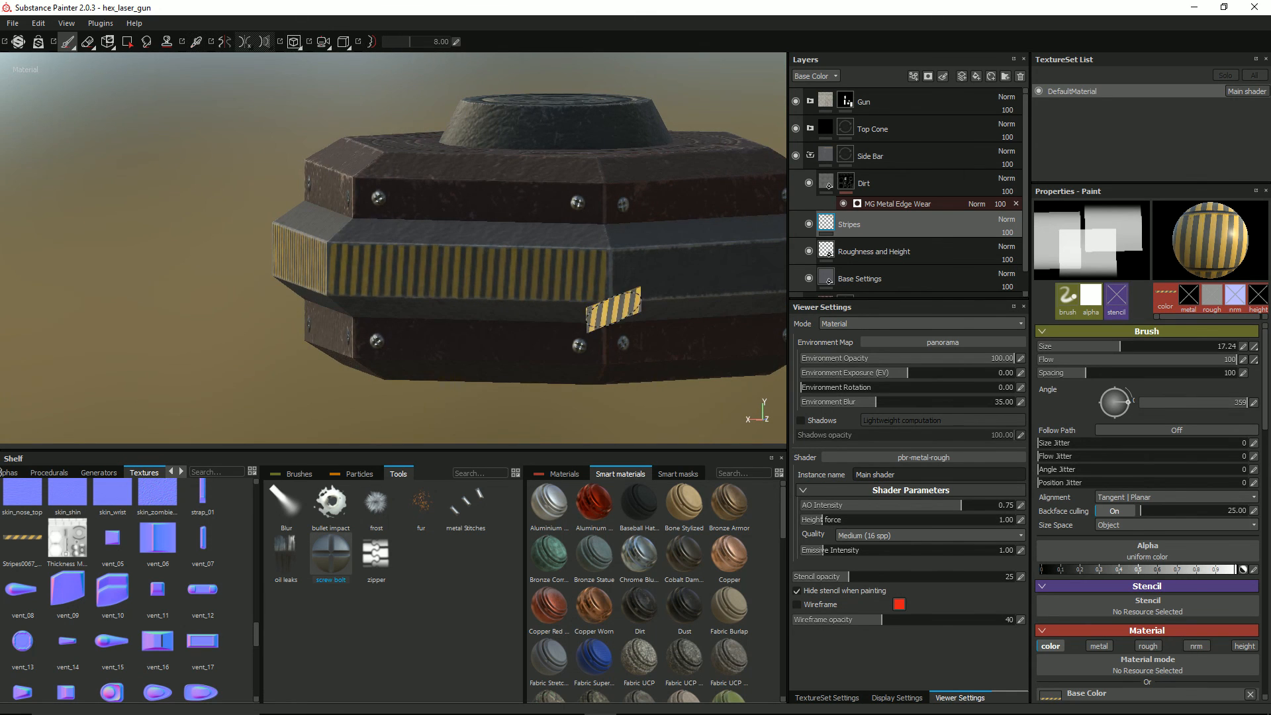
left_click_drag(450, 295, 525, 301, "alt")
key("ctrl+z")
Step: Paint straight runs of stripes along the next three side bar faces, continuing around to the gun's other side
left_click_drag(438, 303, 386, 287, "alt")
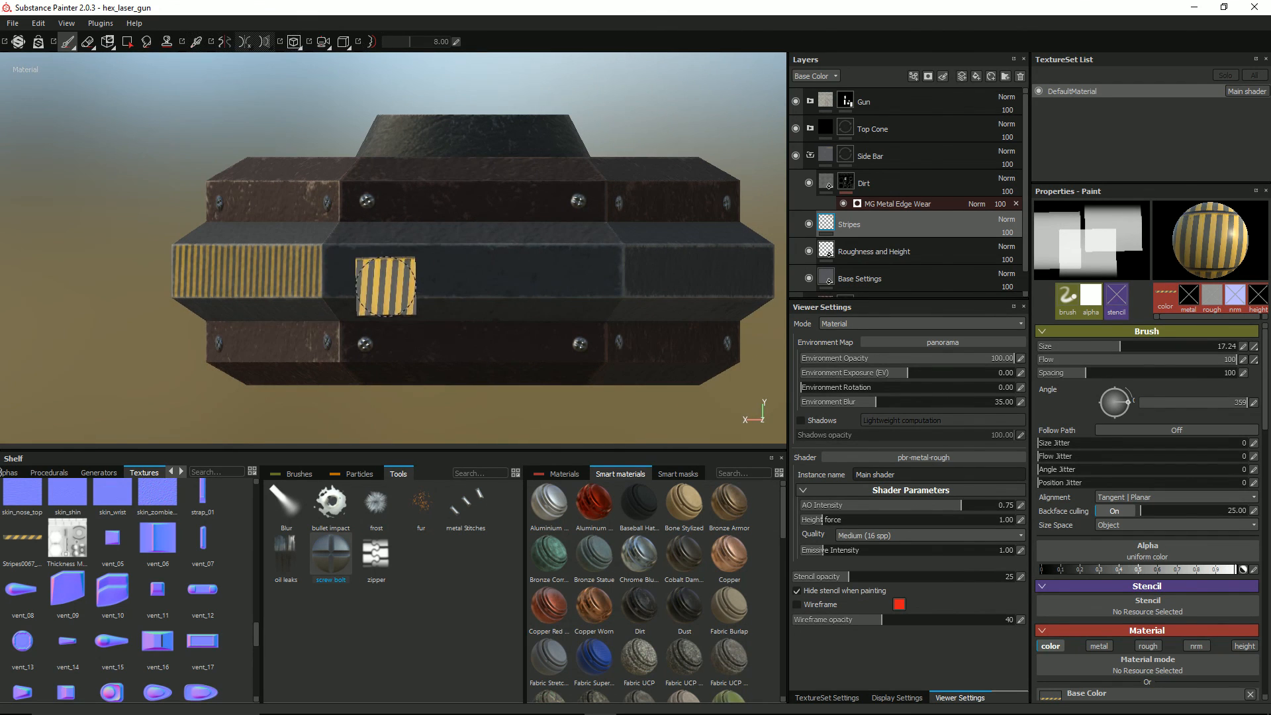
left_click(352, 271)
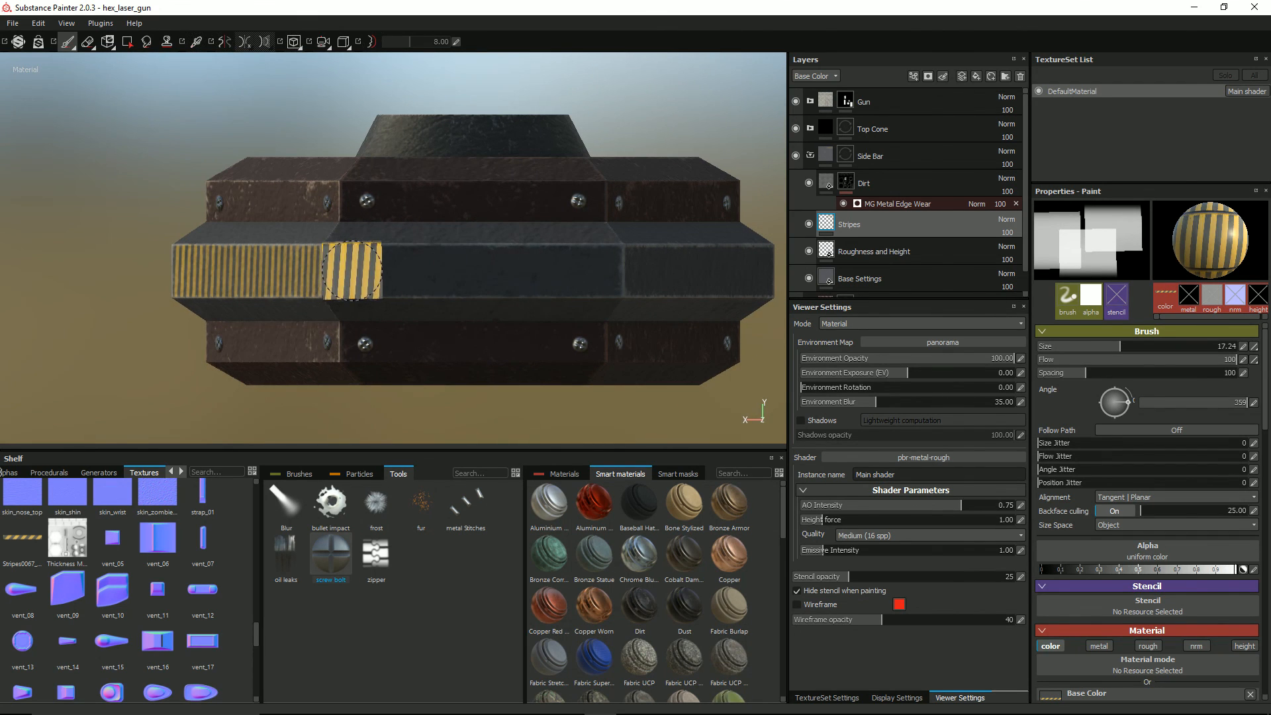
left_click(618, 271, "shift")
mouse_move(691, 281)
left_mouse_down("alt")
mouse_move(612, 306)
mouse_move(505, 275)
left_mouse_up("alt")
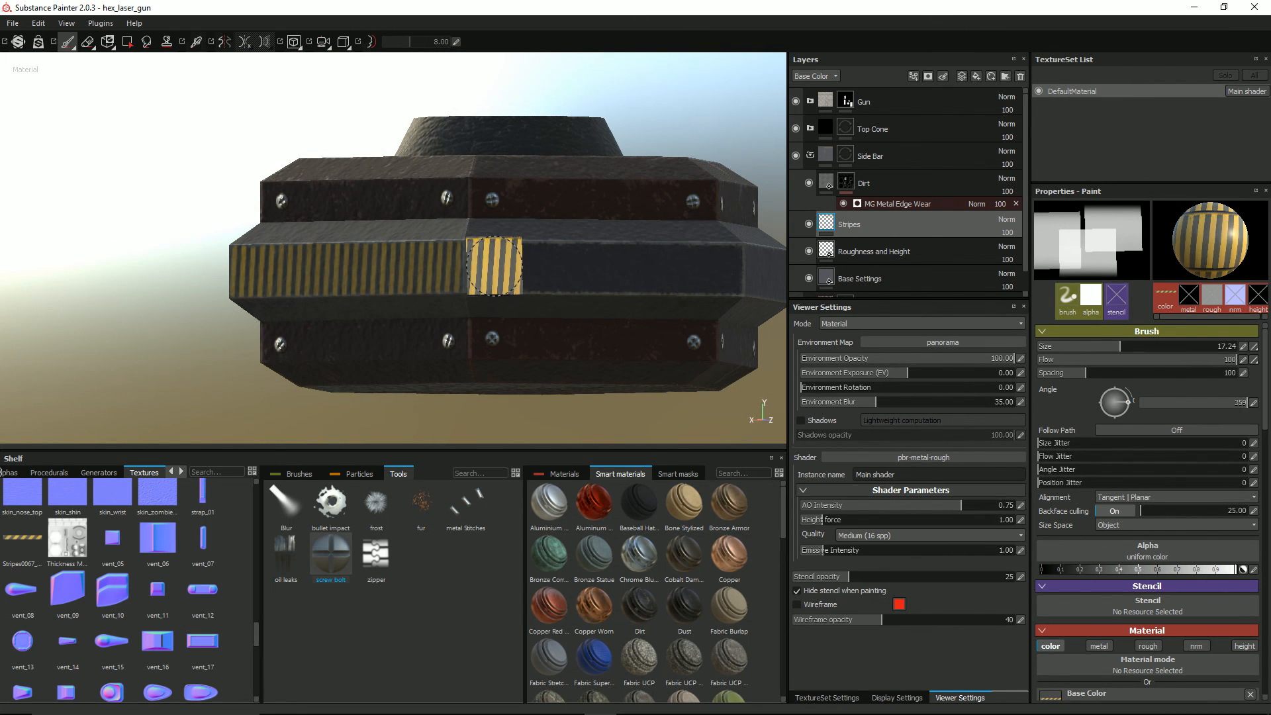
left_click(494, 265)
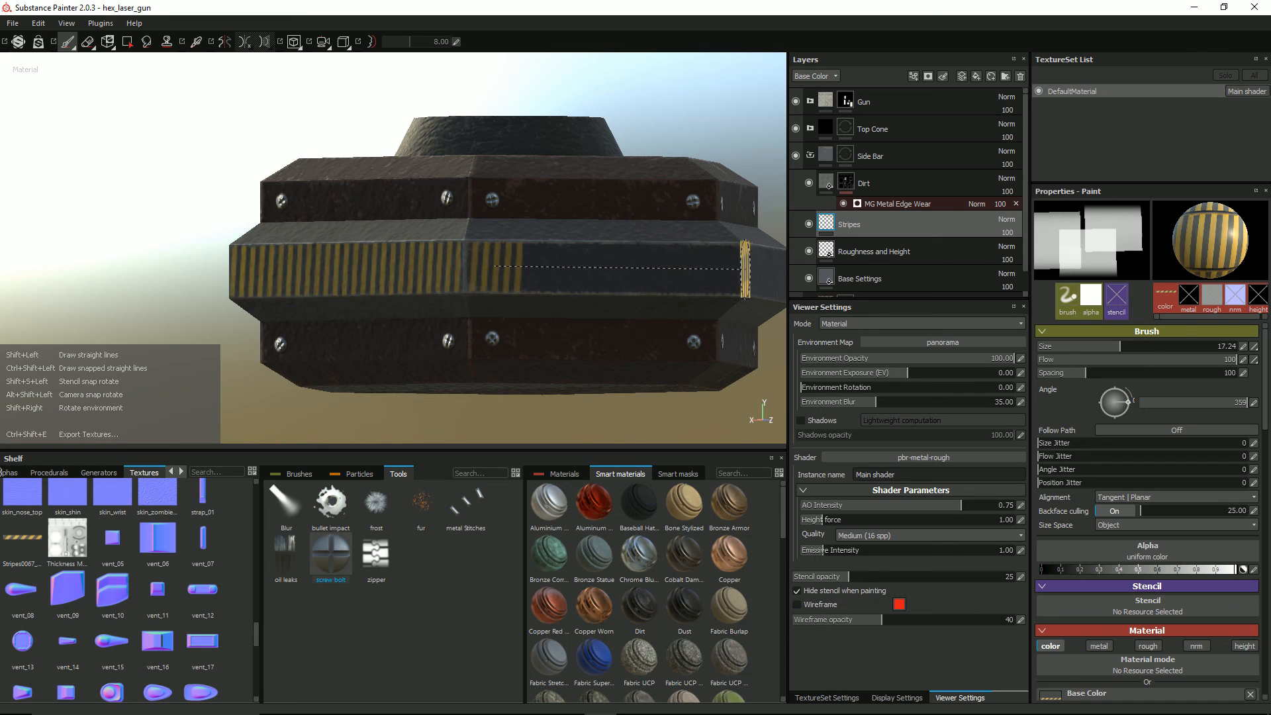
left_click(747, 270, "shift")
mouse_move(735, 291)
left_mouse_down("alt")
mouse_move(473, 318)
mouse_move(662, 308)
mouse_move(530, 271)
left_mouse_up("alt")
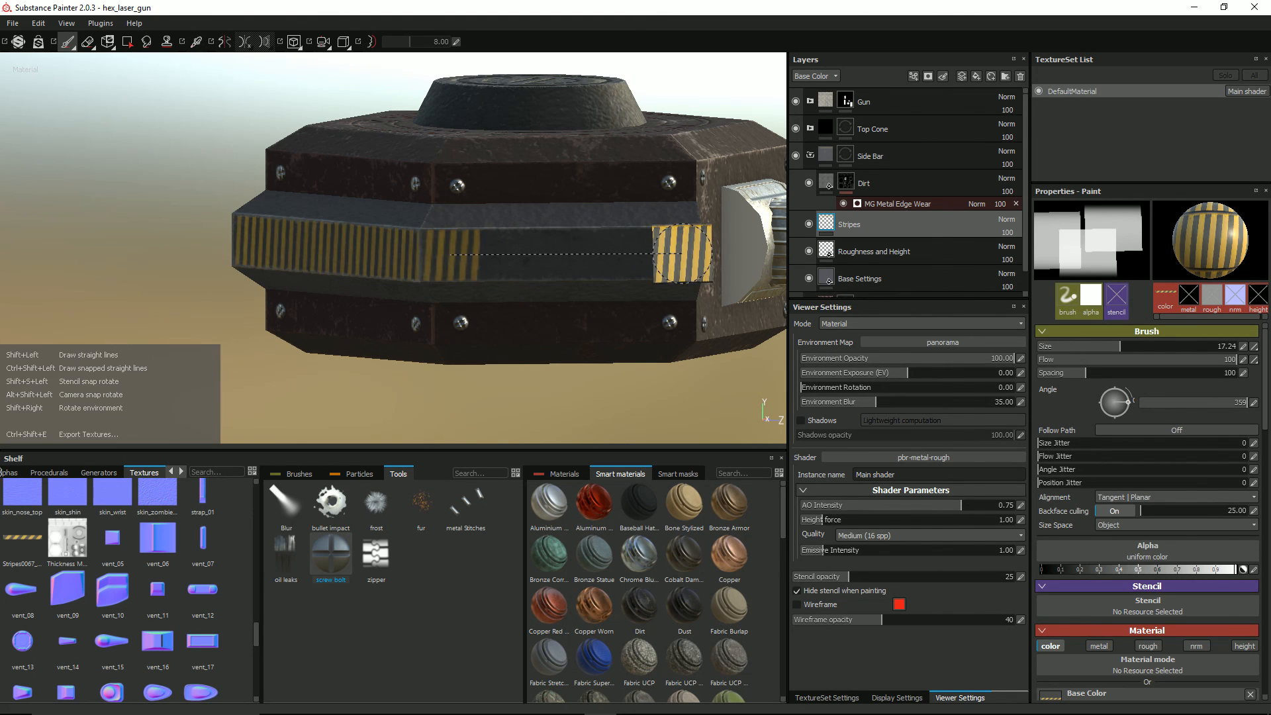
left_click(712, 254, "shift")
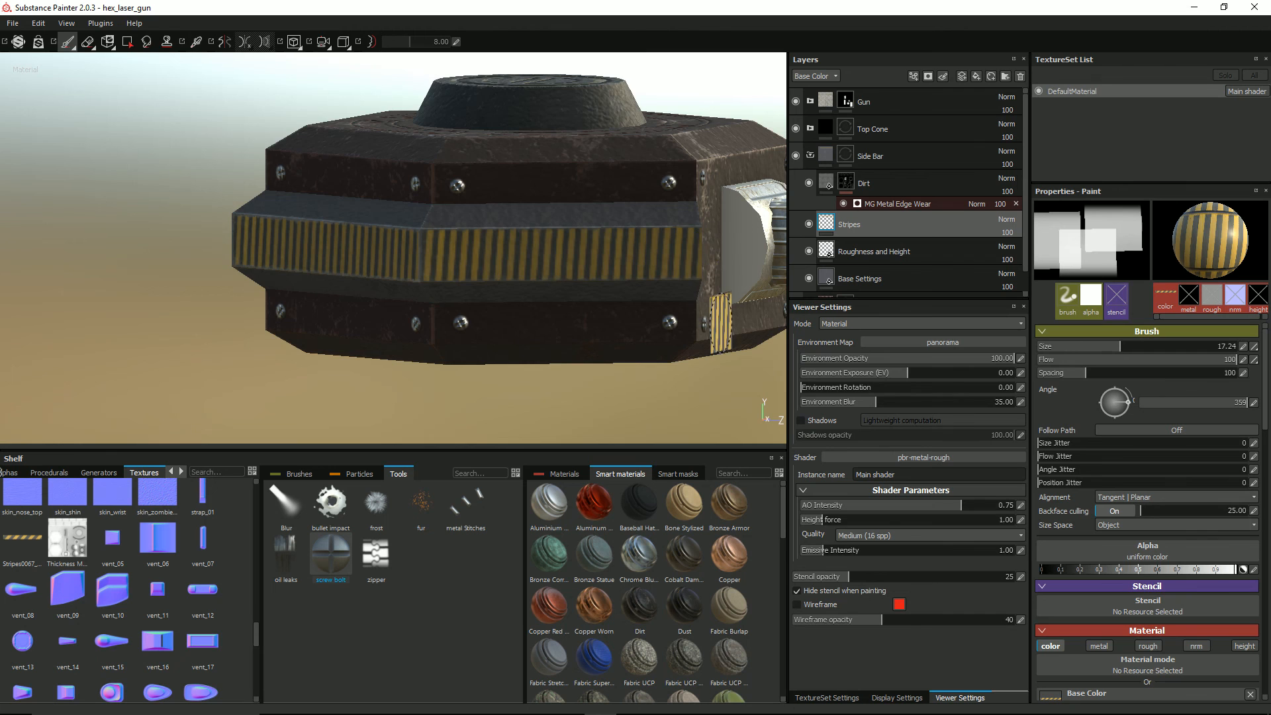
Step: Resize the stripe brush to about 17.07 with a flow of 96 to fit the side bar's end face beside the gun
left_click_drag(717, 324, 496, 305, "alt")
mouse_move(657, 296)
left_mouse_down("alt")
mouse_move(551, 293)
mouse_move(544, 282)
mouse_move(556, 283)
left_mouse_up("alt")
right_click_drag(595, 239, 615, 238, "ctrl")
mouse_move(543, 301)
right_mouse_down("alt")
mouse_move(545, 312)
mouse_move(572, 281)
right_mouse_up("alt")
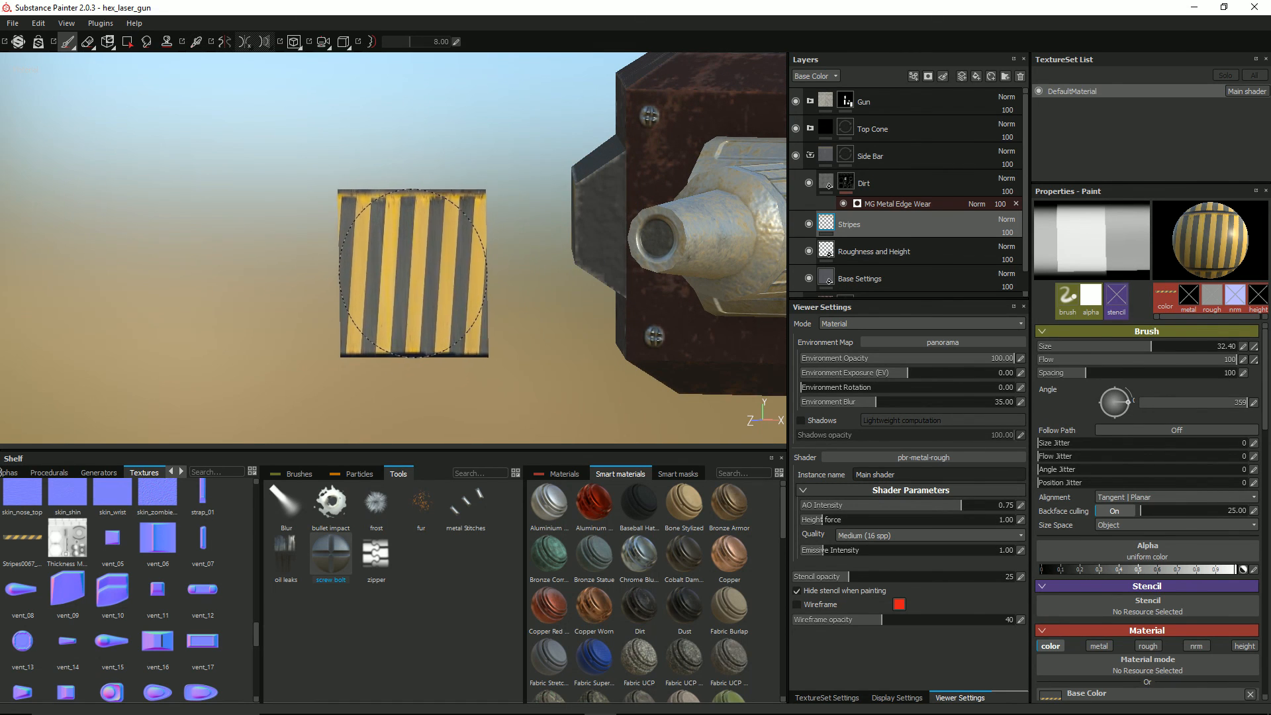
mouse_move(417, 280)
left_mouse_down("alt")
mouse_move(482, 285)
mouse_move(585, 260)
left_mouse_up("alt")
right_click_drag(615, 239, 527, 240, "ctrl")
mouse_move(610, 223)
left_mouse_down("alt")
mouse_move(602, 249)
mouse_move(737, 247)
left_mouse_up("alt")
right_click_drag(646, 234, 655, 224, "ctrl")
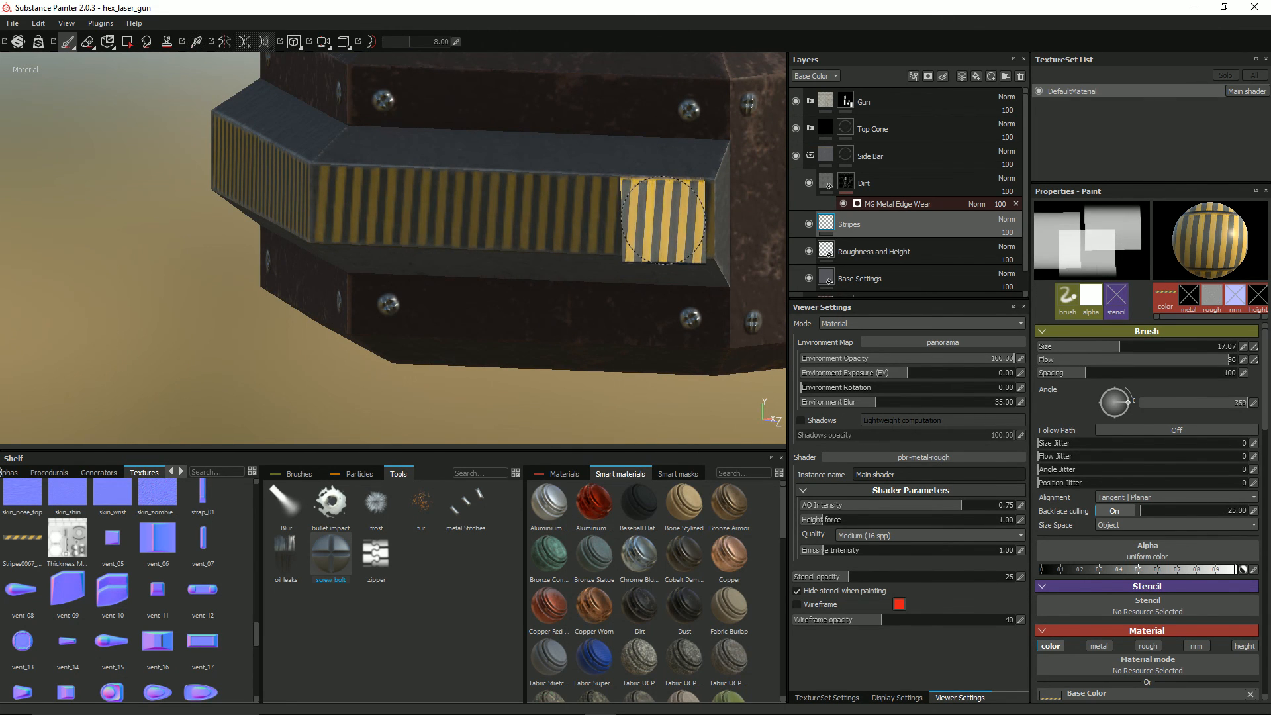
mouse_move(665, 219)
left_mouse_down("alt")
mouse_move(496, 232)
mouse_move(468, 218)
mouse_move(498, 212)
left_mouse_up("alt")
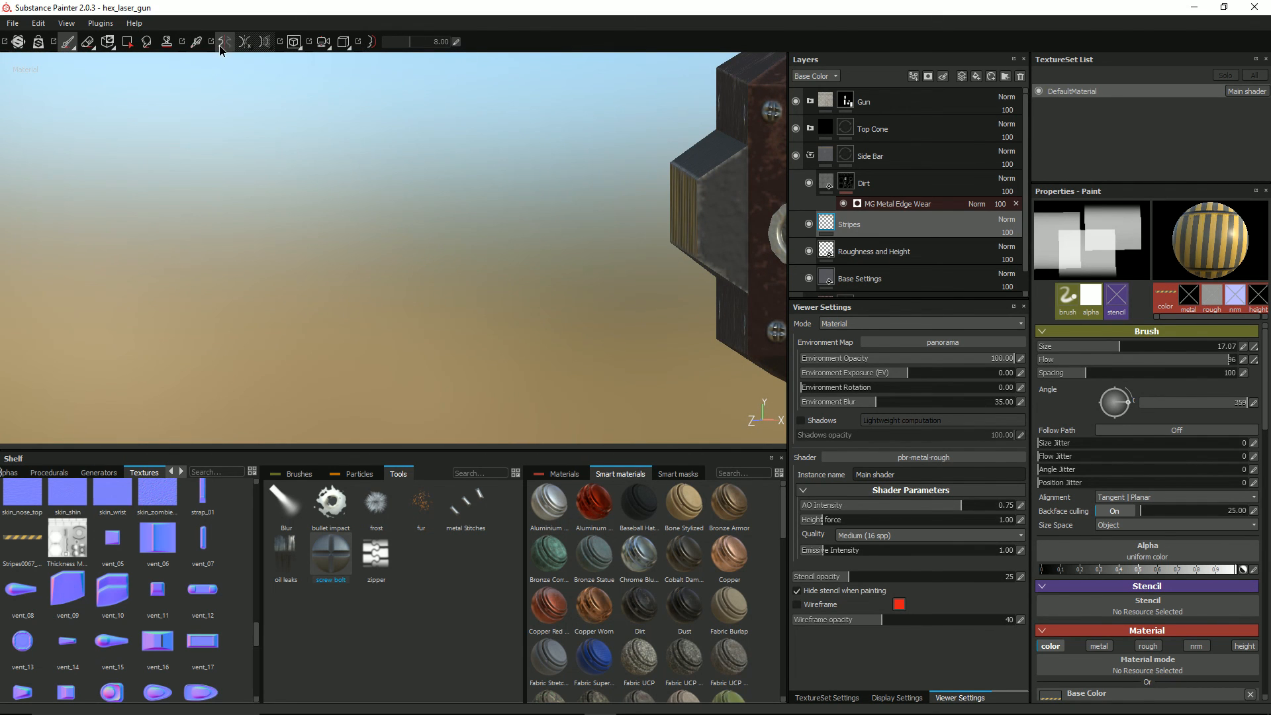
Step: Turn on symmetry and paint hazard stripes down the side bar's end faces on both sides of the gun
left_click_drag(647, 236, 562, 209, "alt")
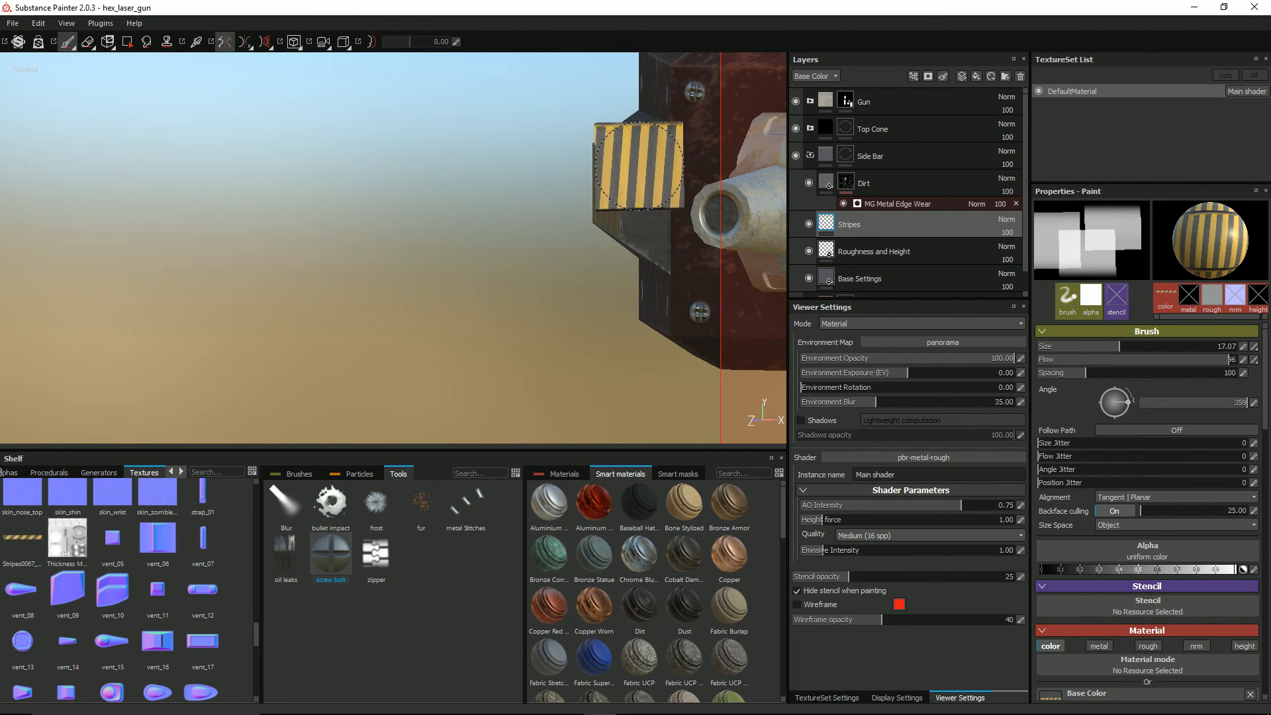
left_click_drag(628, 165, 626, 249, "alt")
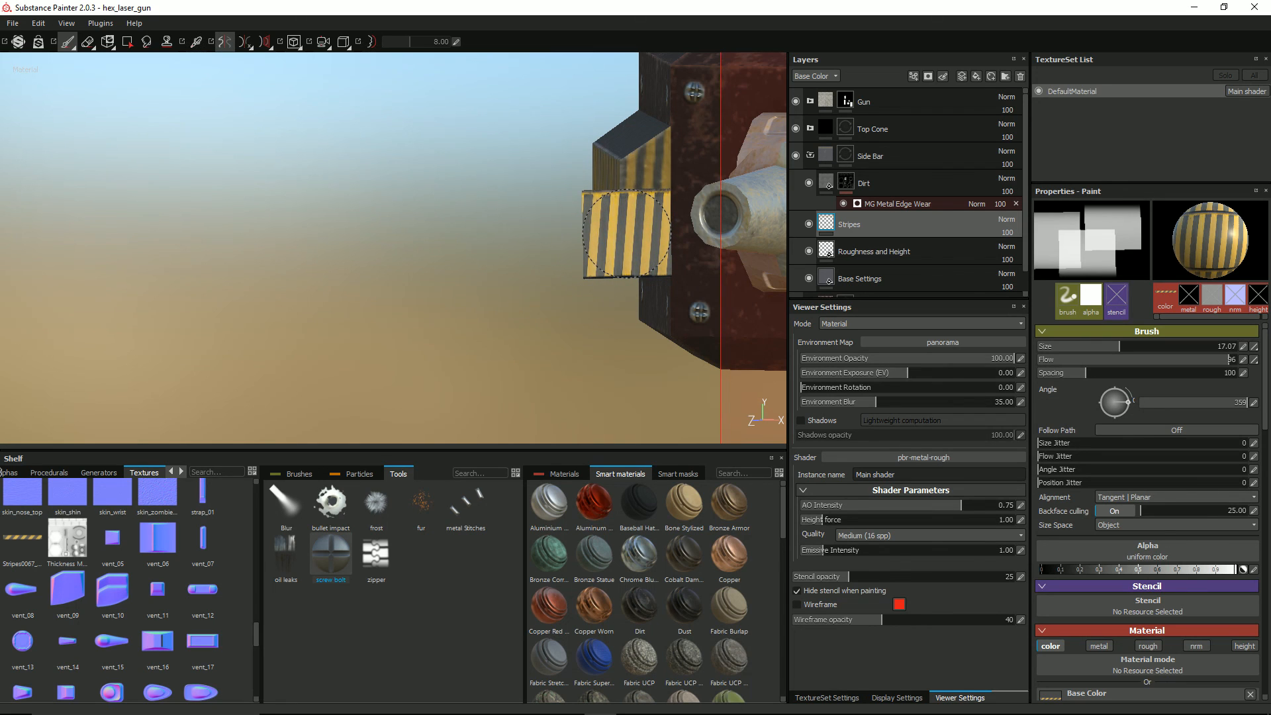
mouse_move(625, 233)
left_mouse_down("alt")
mouse_move(637, 169)
mouse_move(632, 238)
left_mouse_up("alt")
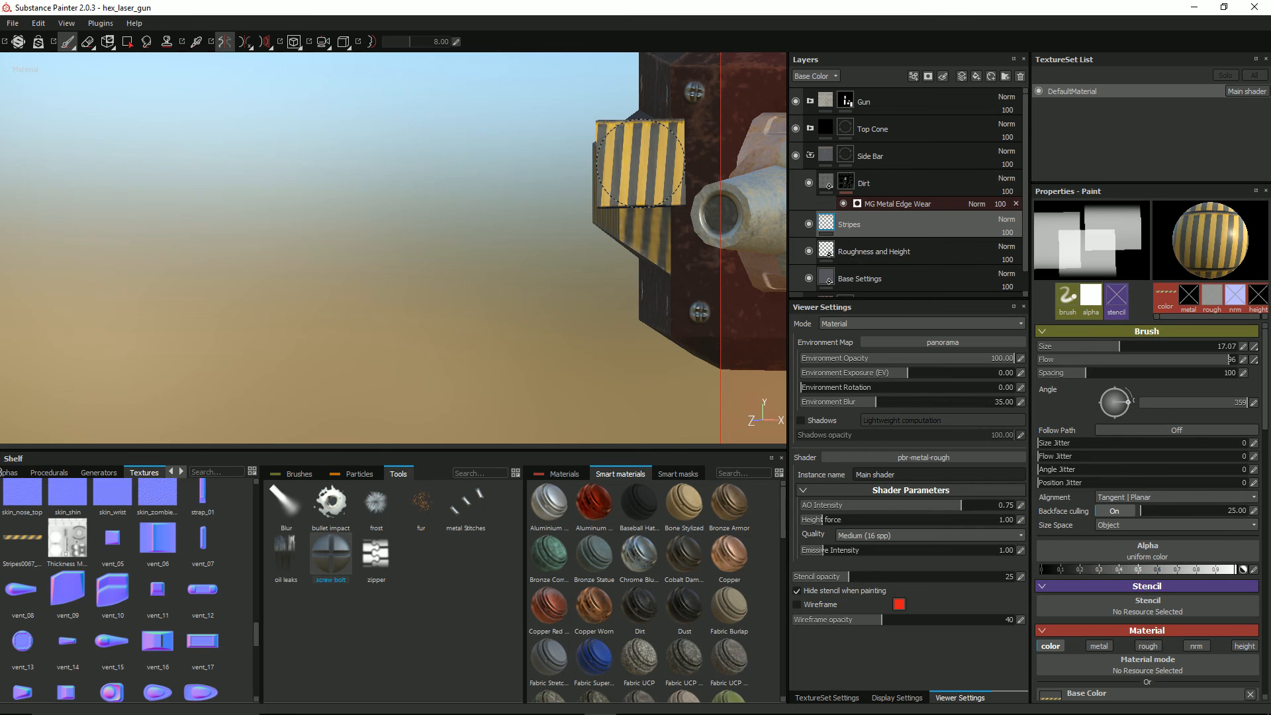
mouse_move(406, 207)
left_mouse_down("alt")
mouse_move(417, 241)
mouse_move(463, 230)
mouse_move(464, 199)
mouse_move(553, 195)
mouse_move(596, 219)
left_mouse_up("alt")
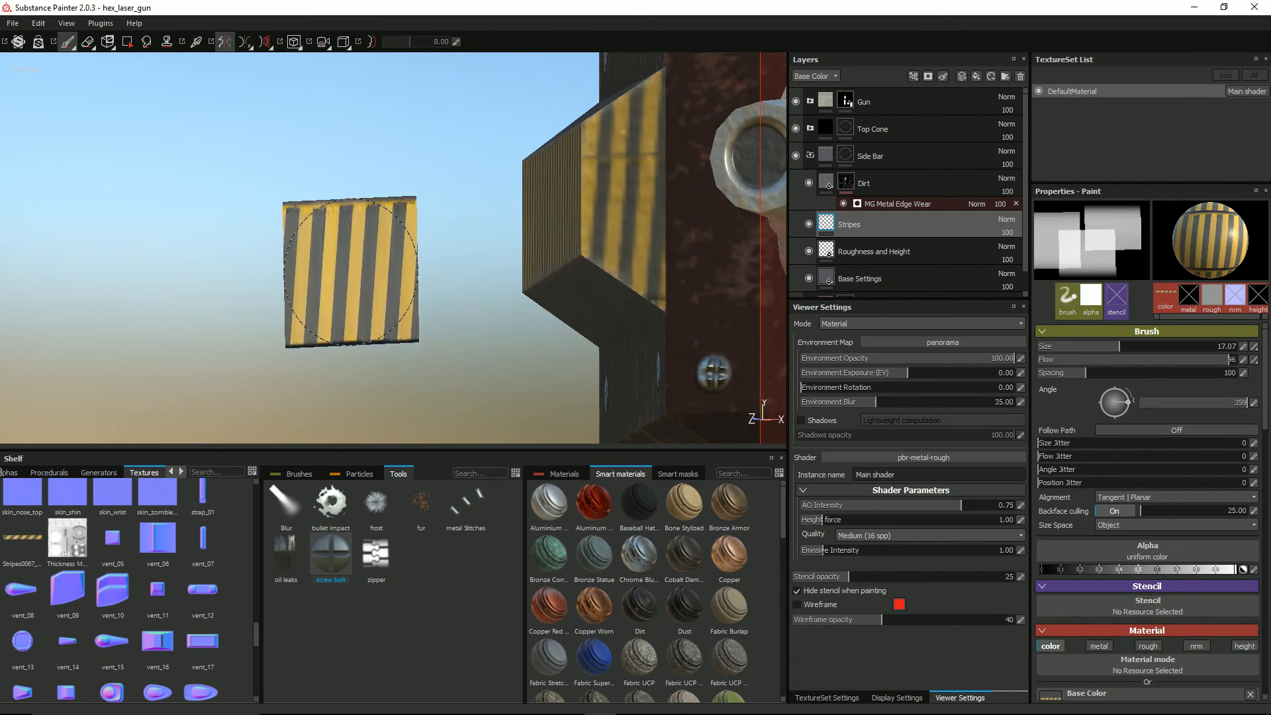
mouse_move(379, 237)
left_mouse_down("alt")
mouse_move(426, 336)
mouse_move(417, 284)
mouse_move(477, 245)
mouse_move(556, 219)
mouse_move(643, 239)
mouse_move(599, 281)
left_mouse_up("alt")
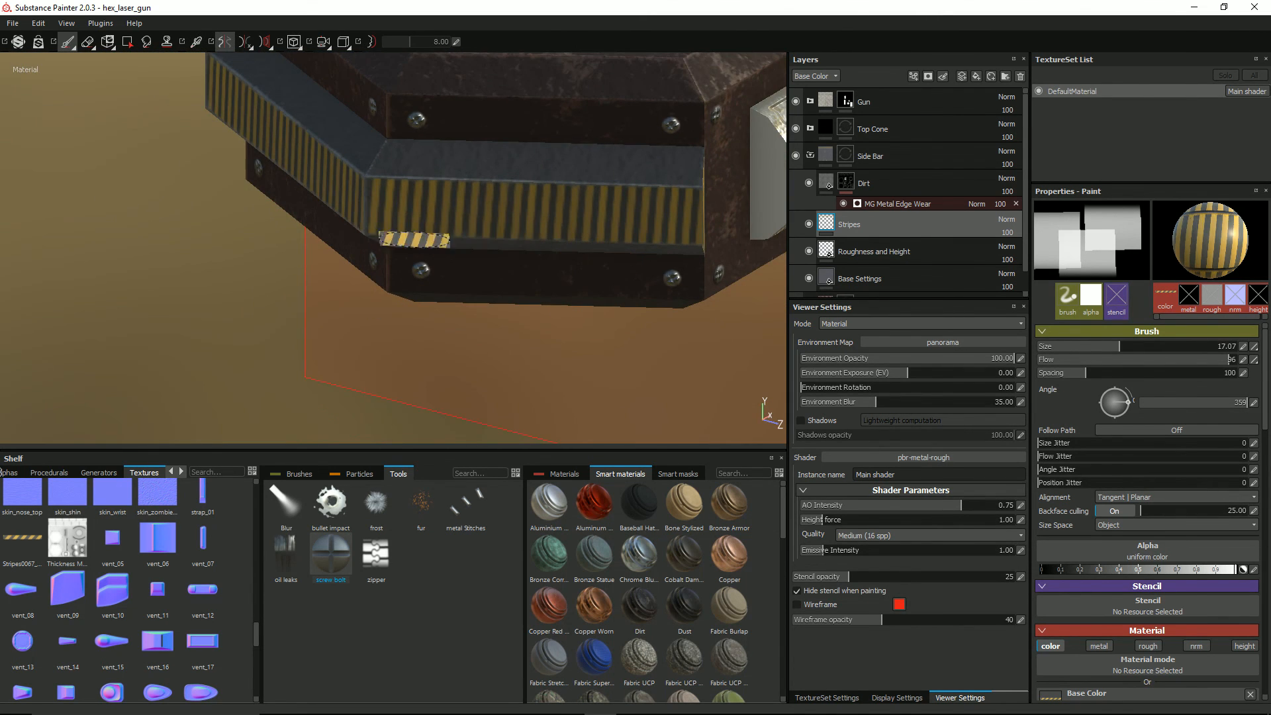
mouse_move(354, 201)
left_mouse_down("alt")
mouse_move(372, 182)
mouse_move(486, 162)
mouse_move(425, 161)
mouse_move(439, 189)
mouse_move(412, 170)
mouse_move(494, 177)
mouse_move(517, 216)
mouse_move(400, 212)
mouse_move(463, 227)
mouse_move(536, 212)
mouse_move(499, 179)
mouse_move(570, 198)
left_mouse_up("alt")
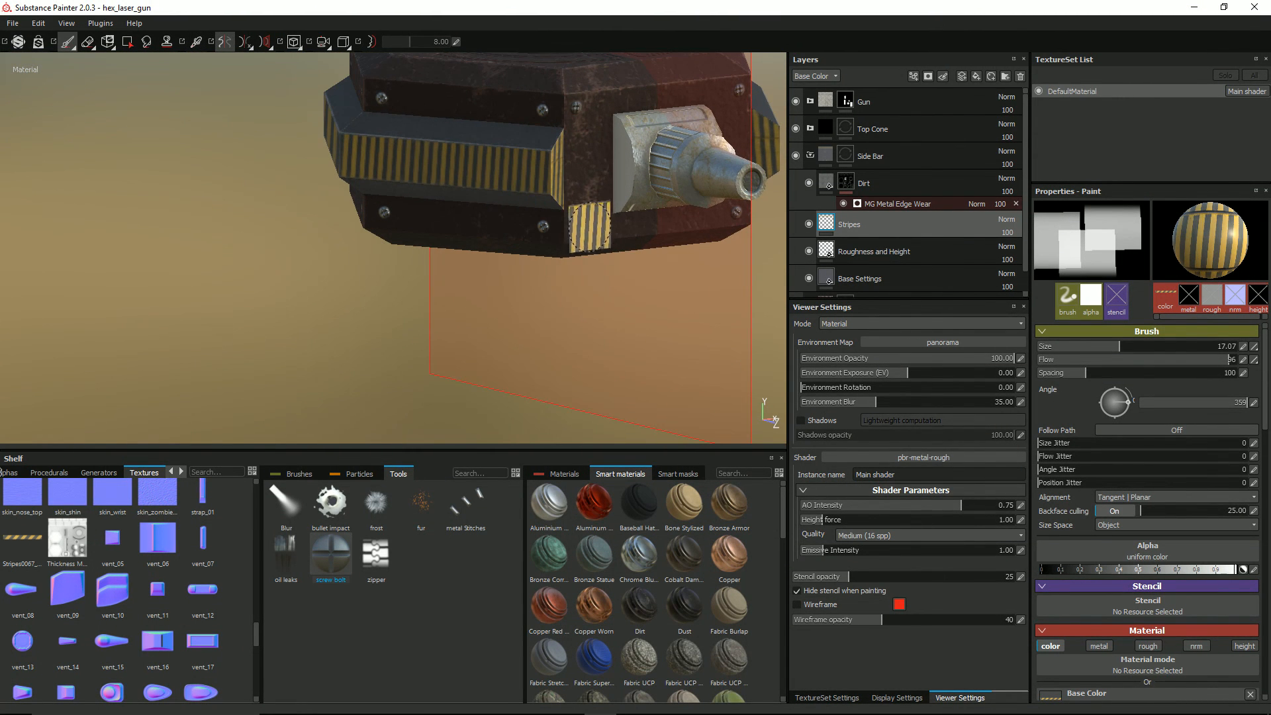
Step: Add a black mask to the Stripes layer and apply an MG Dirt generator to it
right_click(832, 227)
left_click(852, 244)
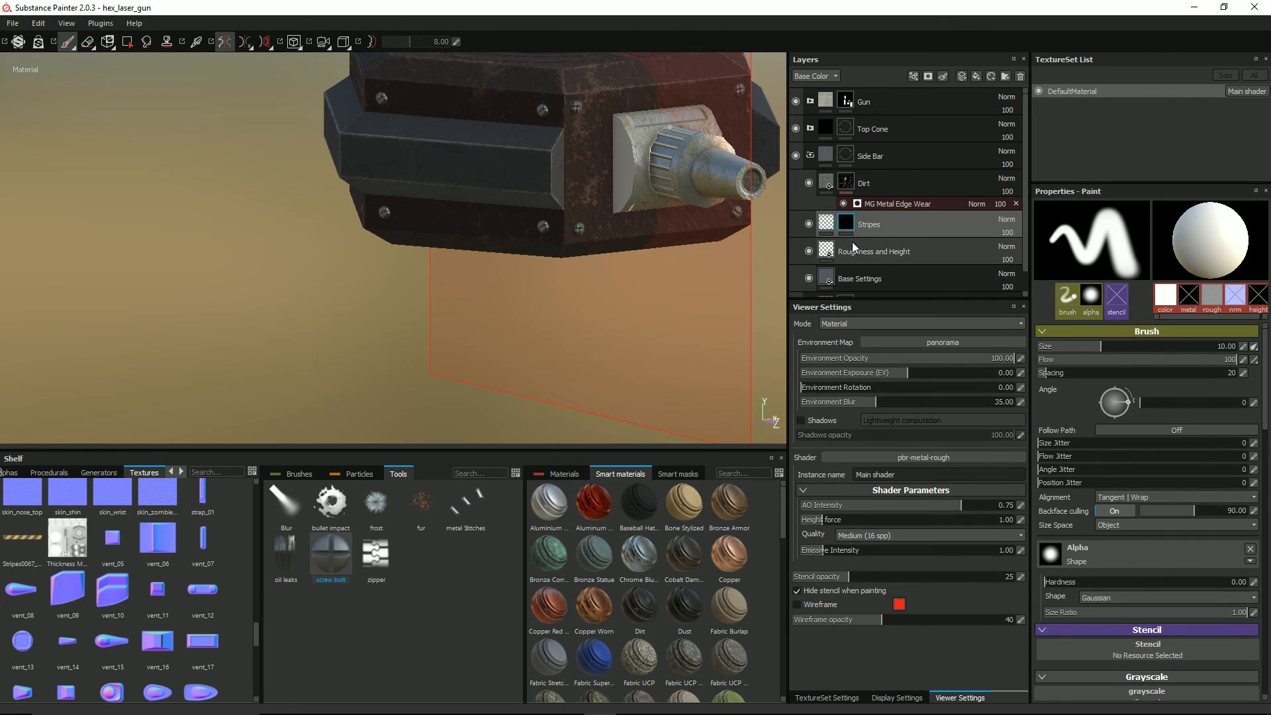
right_click(847, 226)
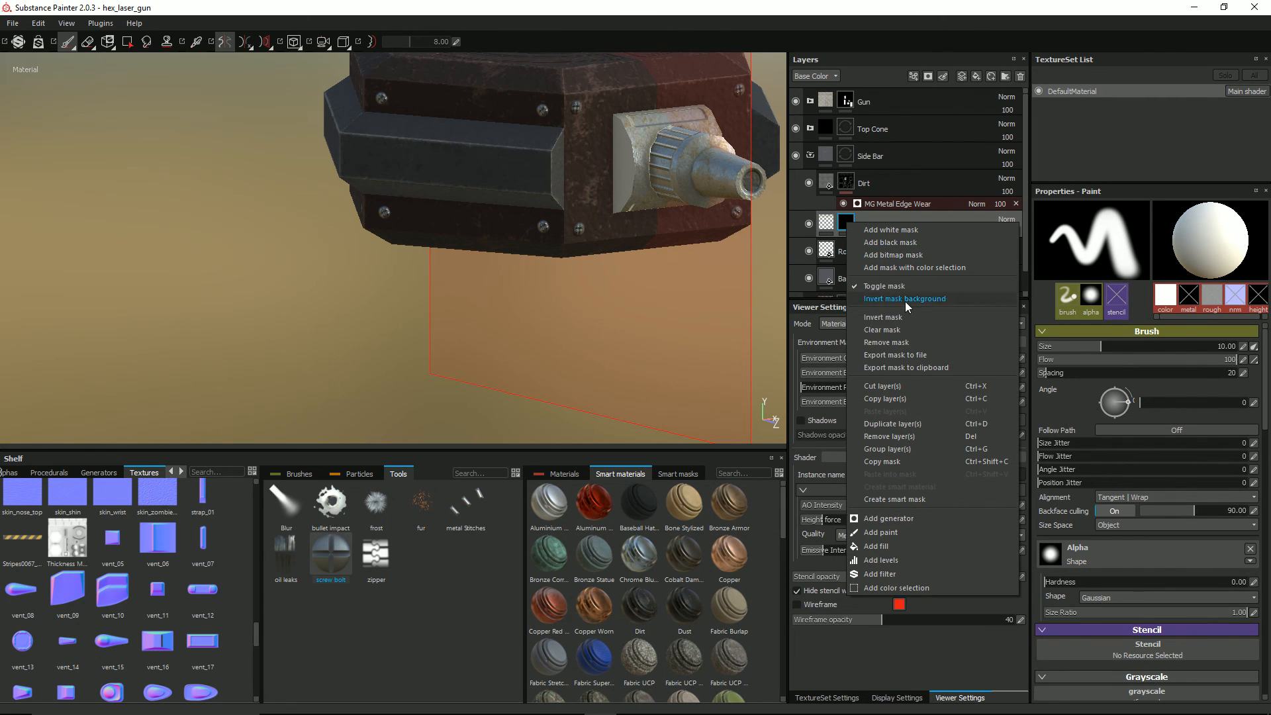
left_click(888, 519)
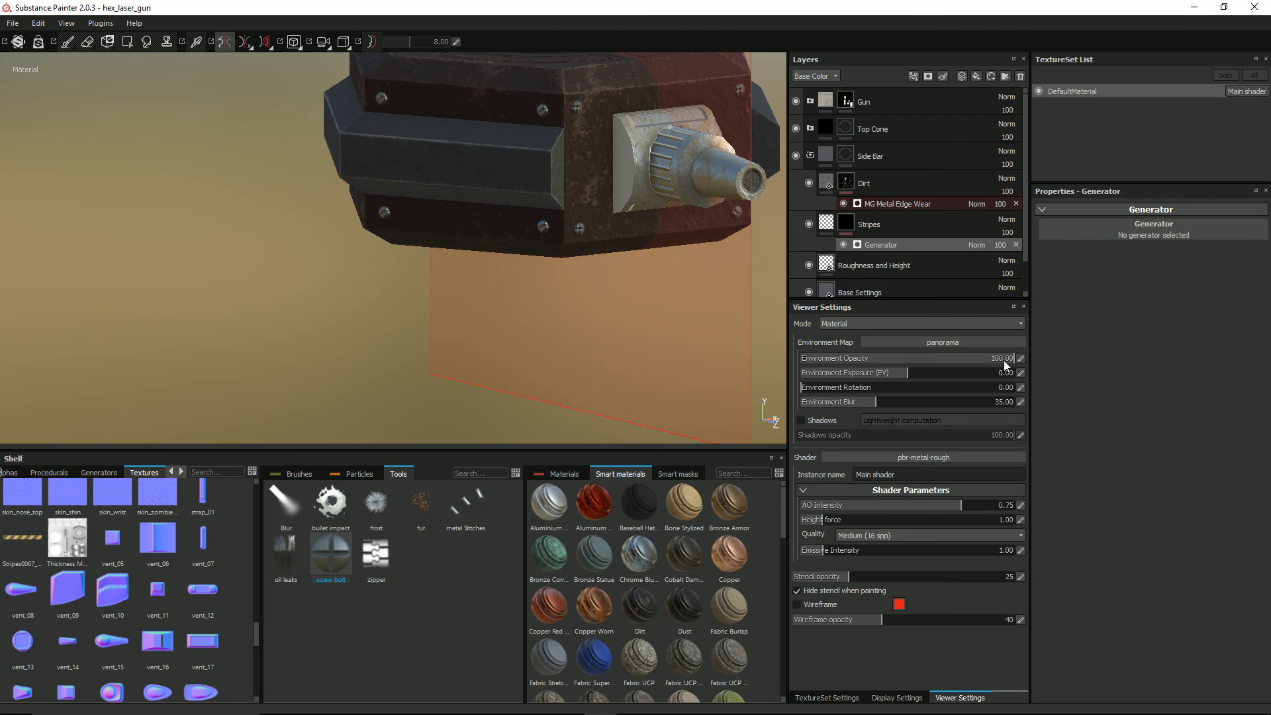
left_click(1048, 230)
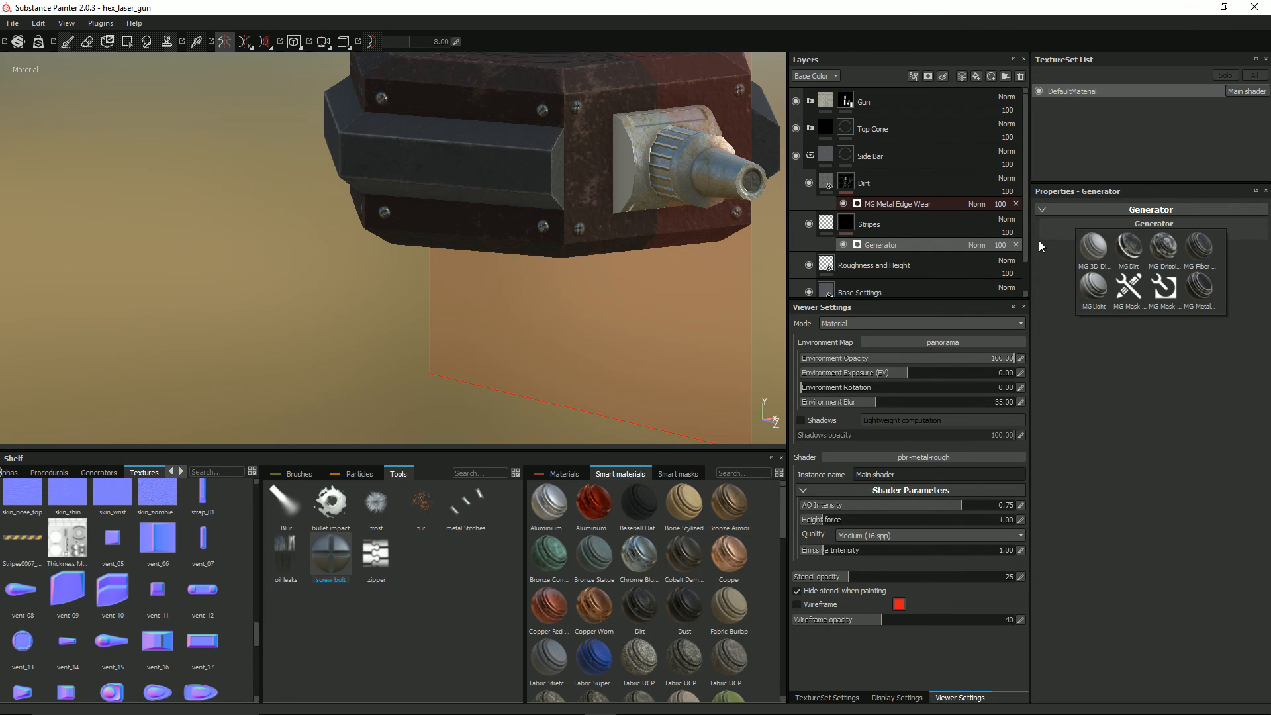
left_click(1129, 246)
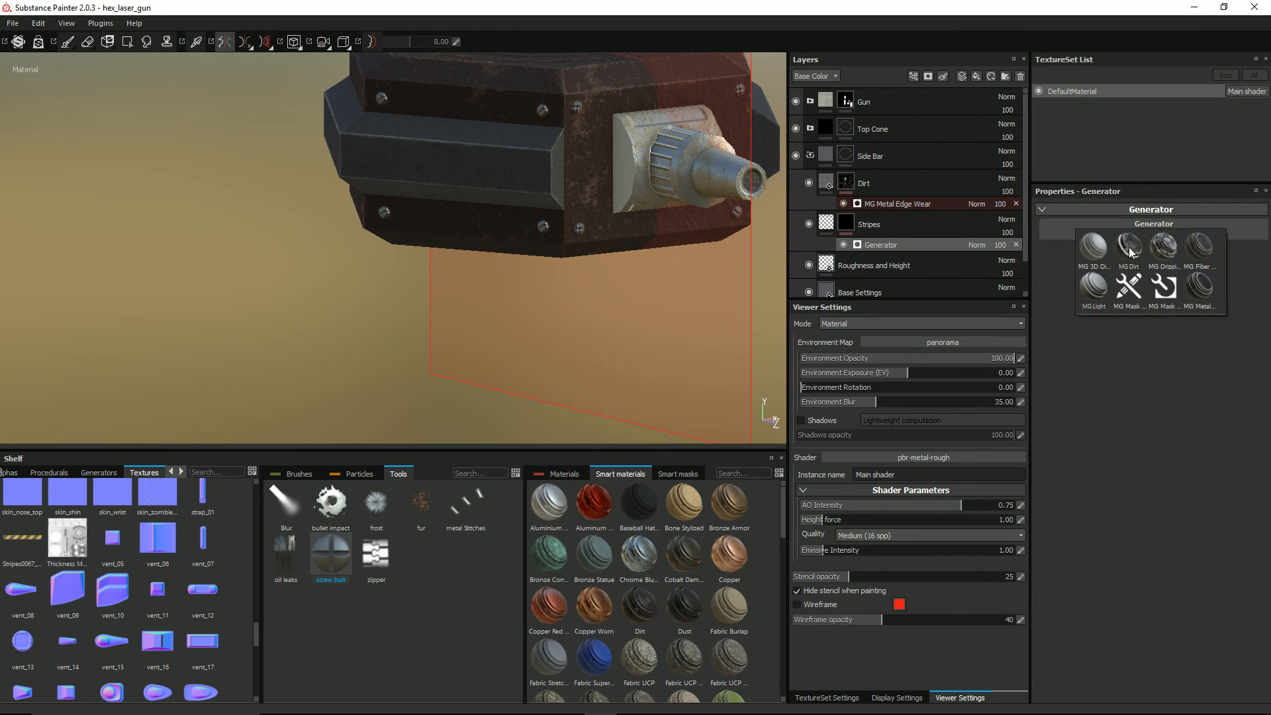
Step: Turn off symmetry and set the dirt level of the Stripes mask's MG Dirt generator to 0.83
left_click_drag(383, 145, 482, 141, "alt")
left_click_drag(280, 129, 226, 75, "alt")
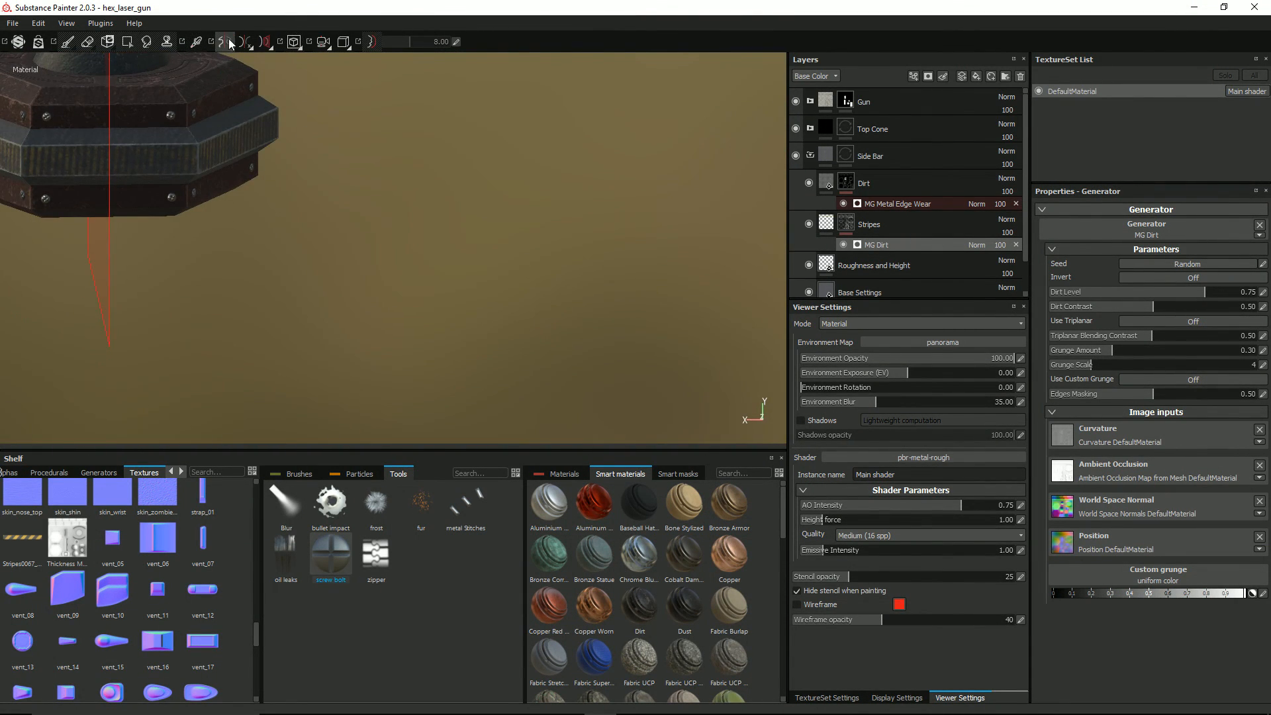
left_click_drag(172, 127, 533, 295, "alt")
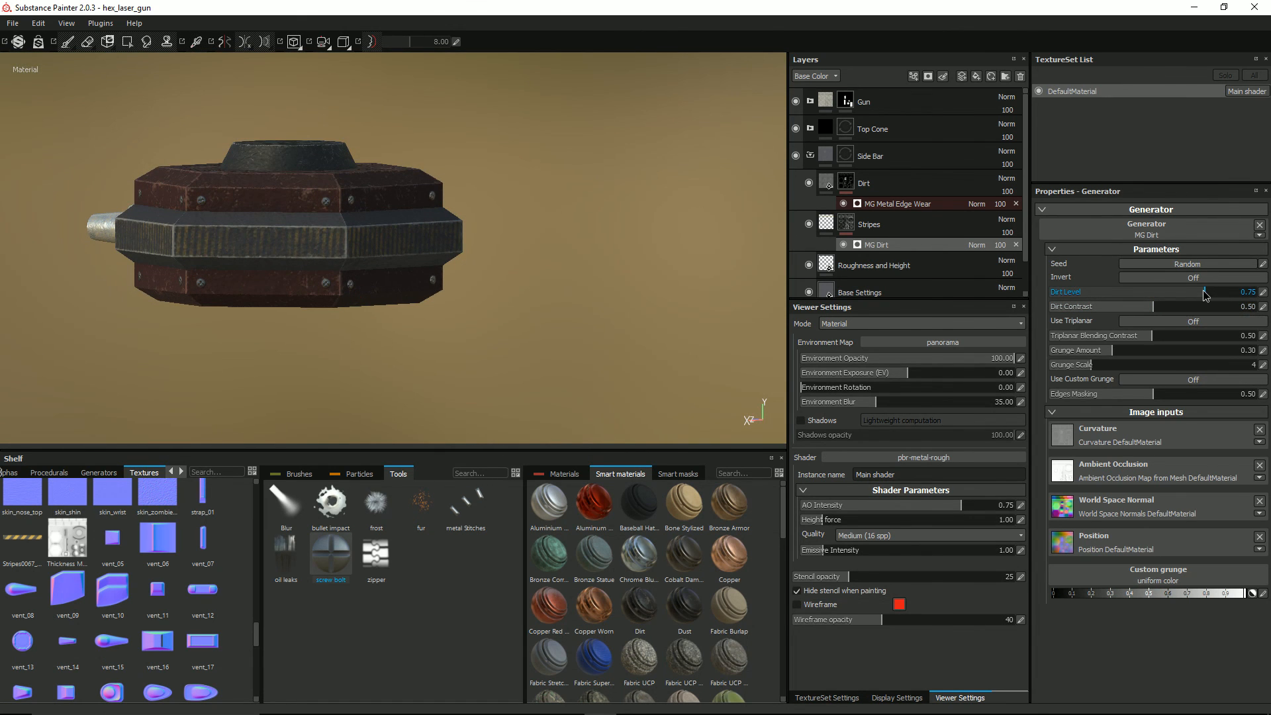
left_click_drag(1191, 295, 1221, 296)
left_click_drag(740, 291, 260, 306, "alt")
scroll(287, 278, "up", 10)
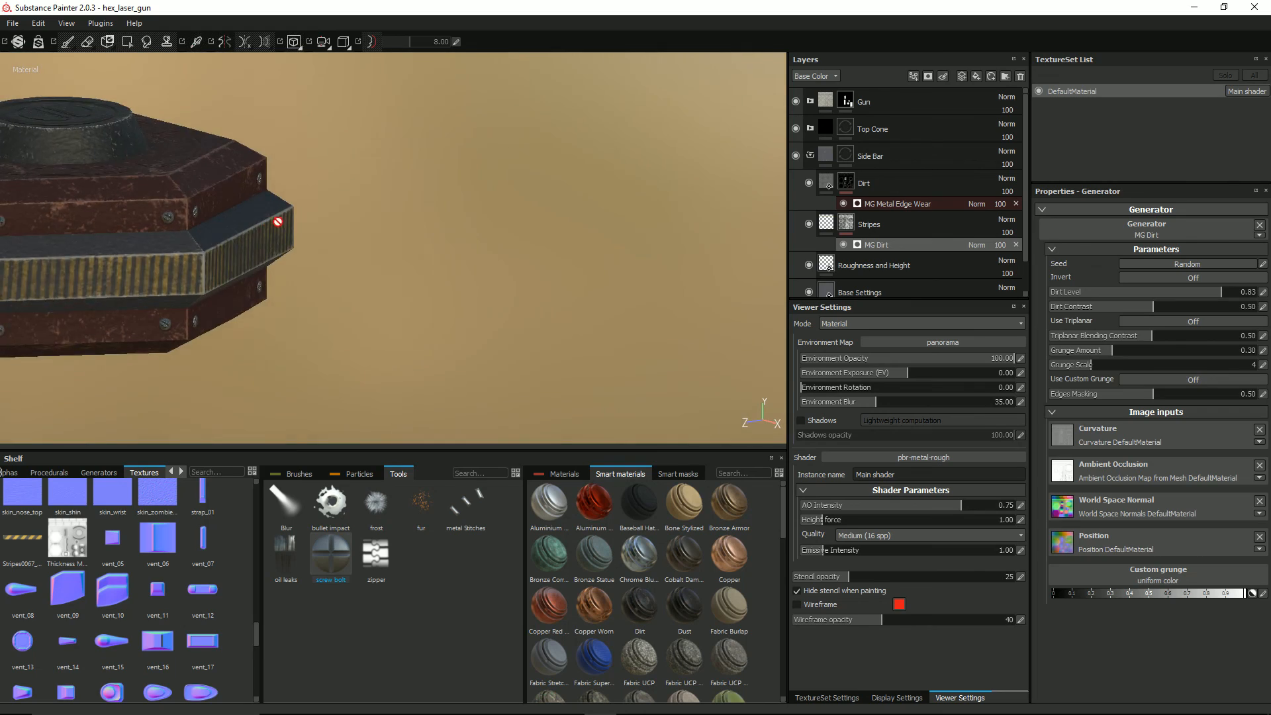
scroll(278, 221, "down", 5)
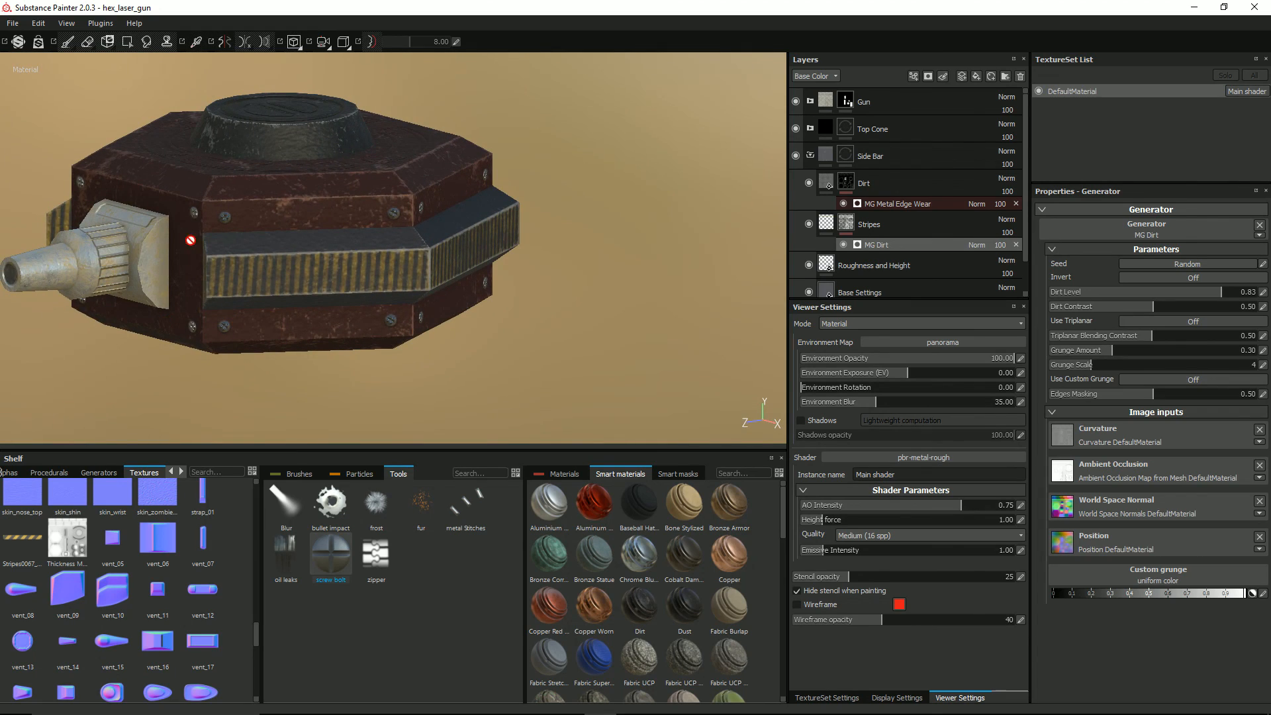
left_click_drag(421, 238, 306, 237, "alt")
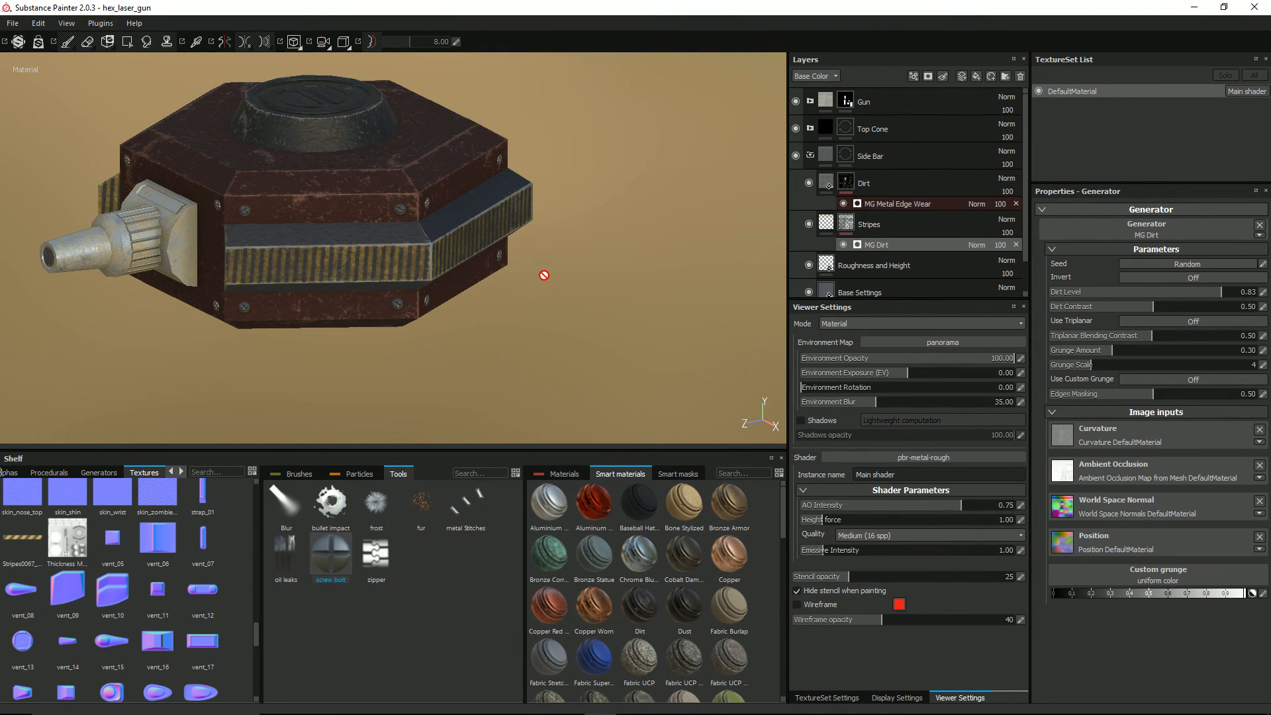
Step: Add a new paint layer above the Gun folder and name it "Main Unit Side Unit Edging"
scroll(418, 266, "up", 2)
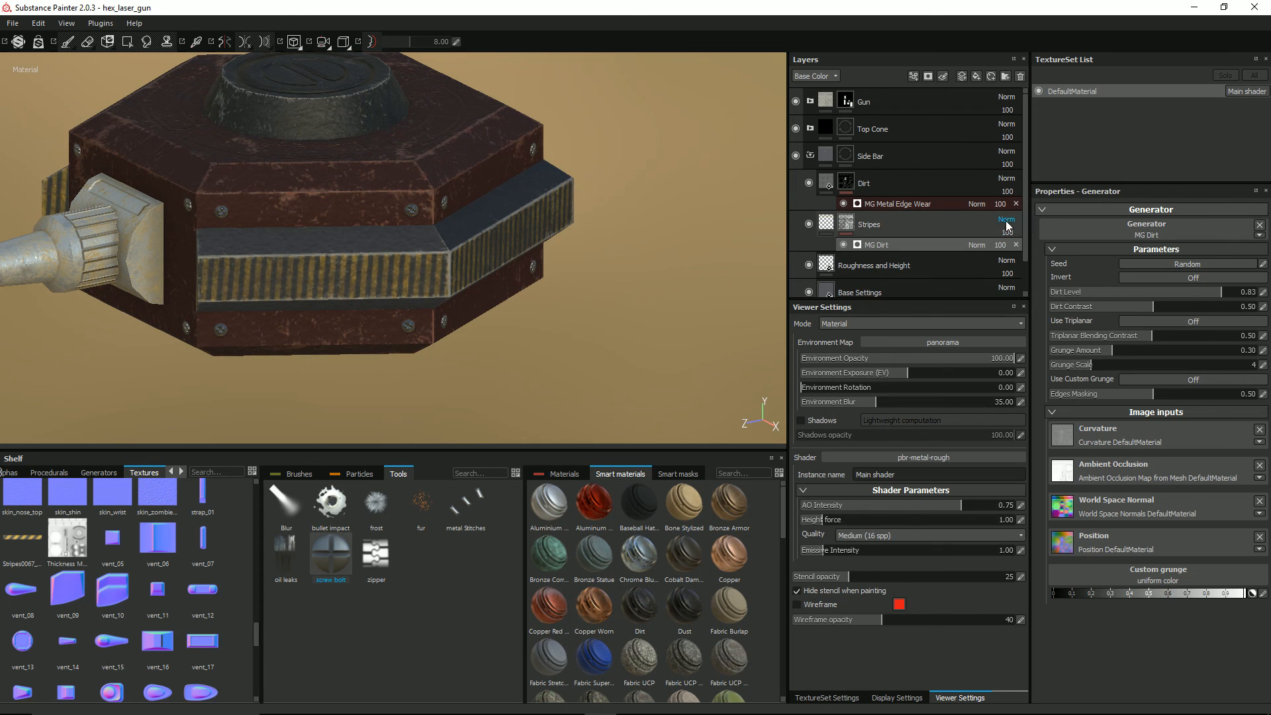
scroll(1020, 237, "down", 2)
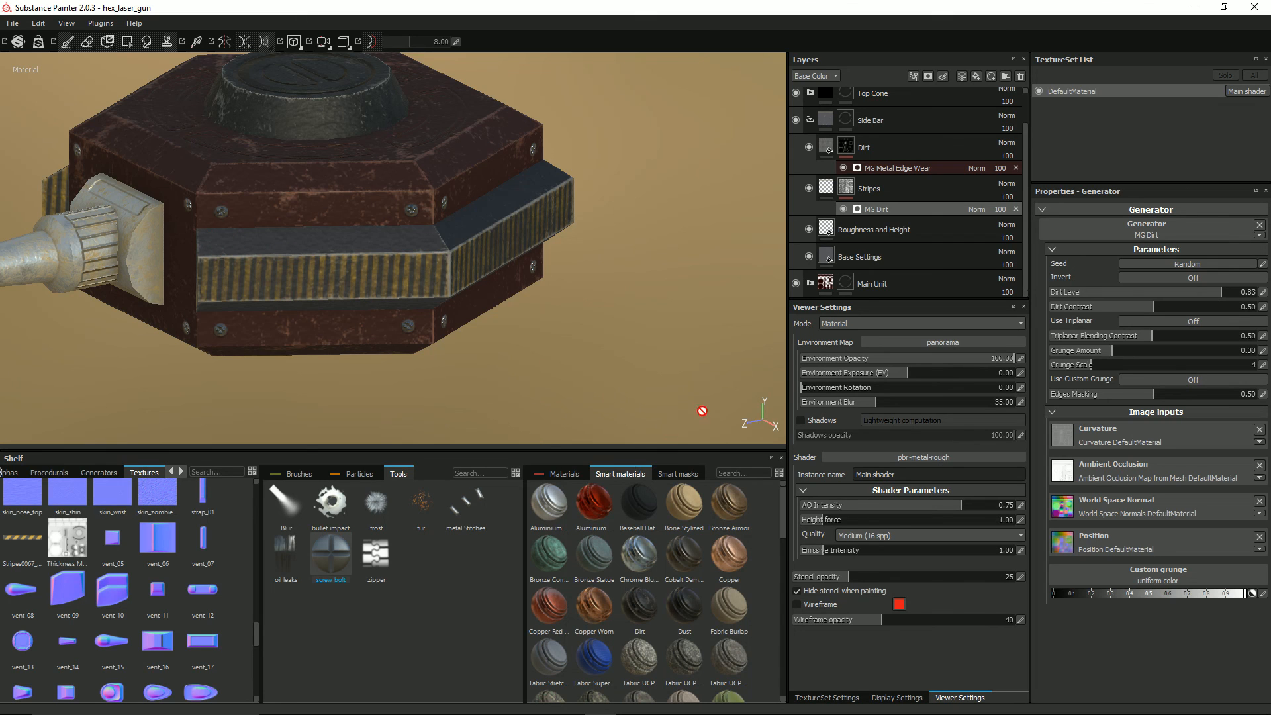
scroll(880, 109, "up", 2)
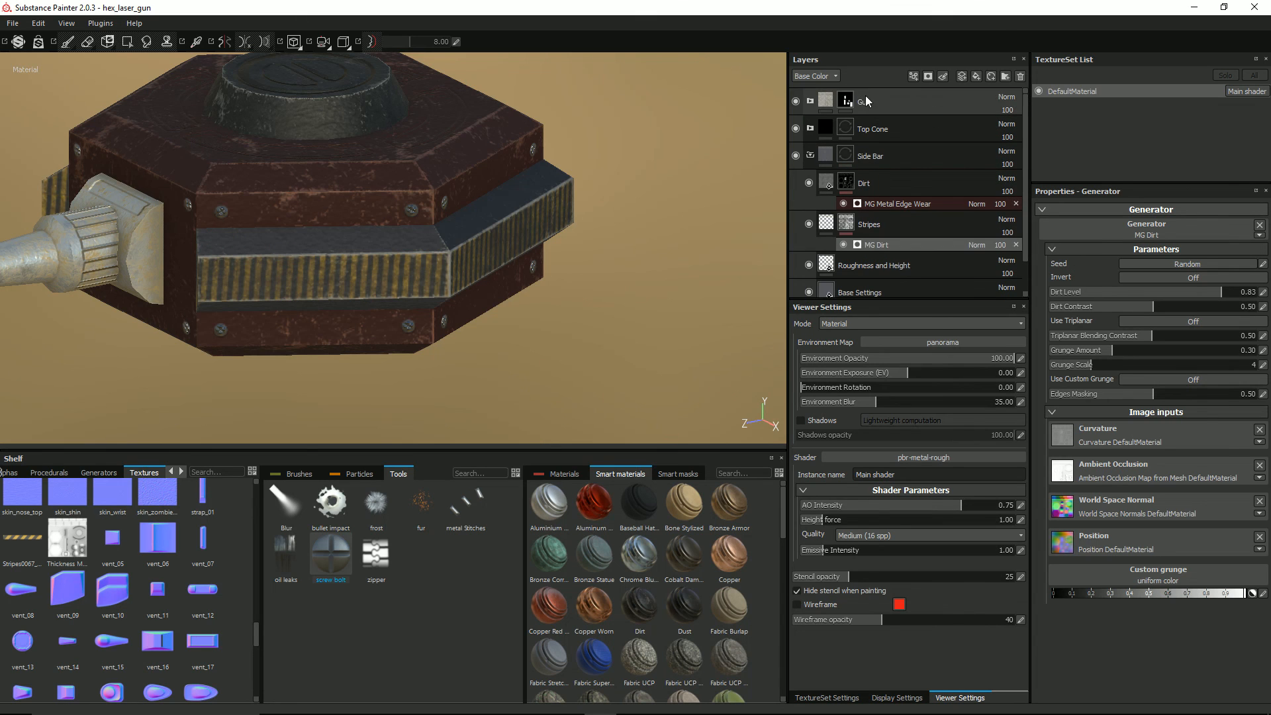
left_click(869, 101)
left_click(963, 77)
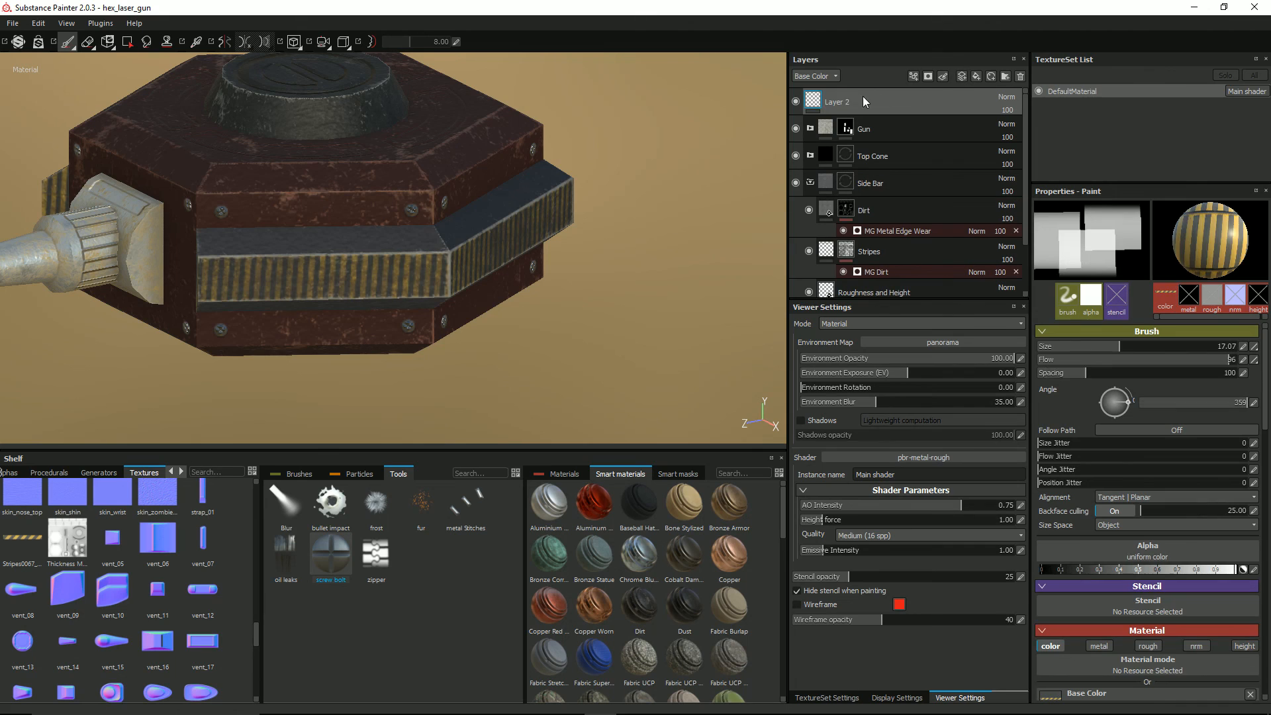
double_click(832, 105)
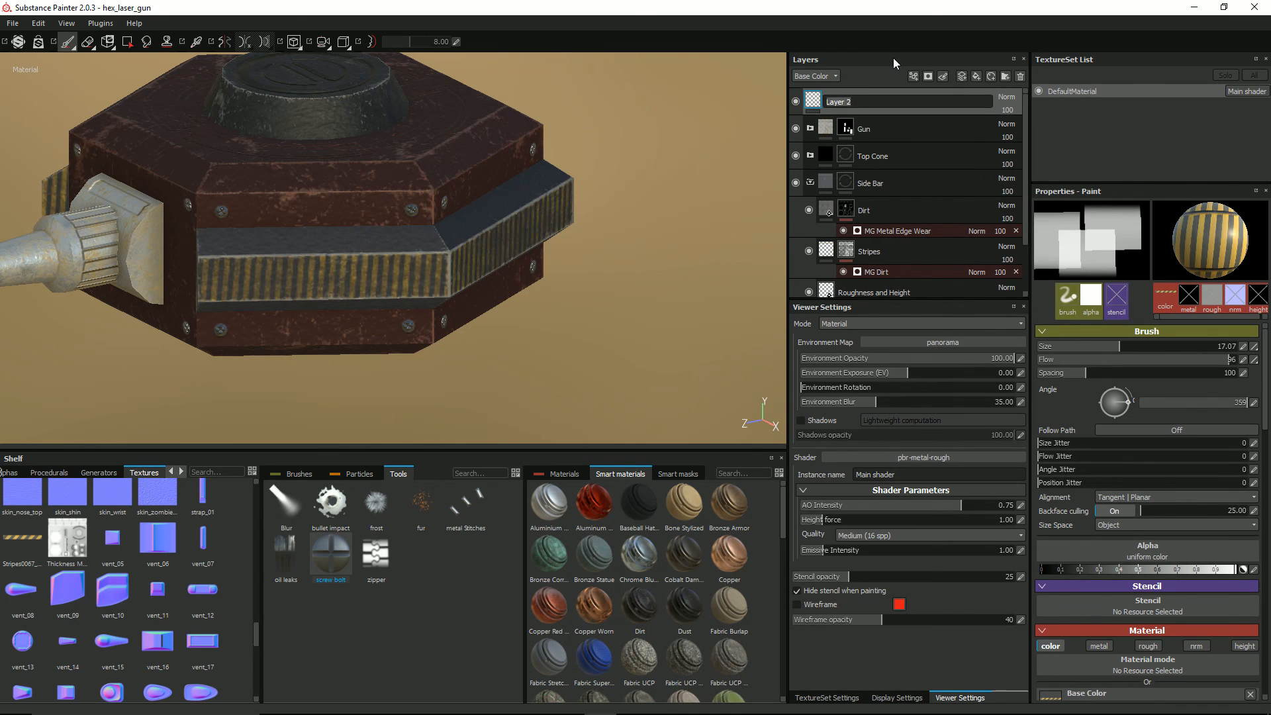
type("Ma")
type("in Unit")
type(" s")
type("Side Unit")
type(" Edging")
key("Return")
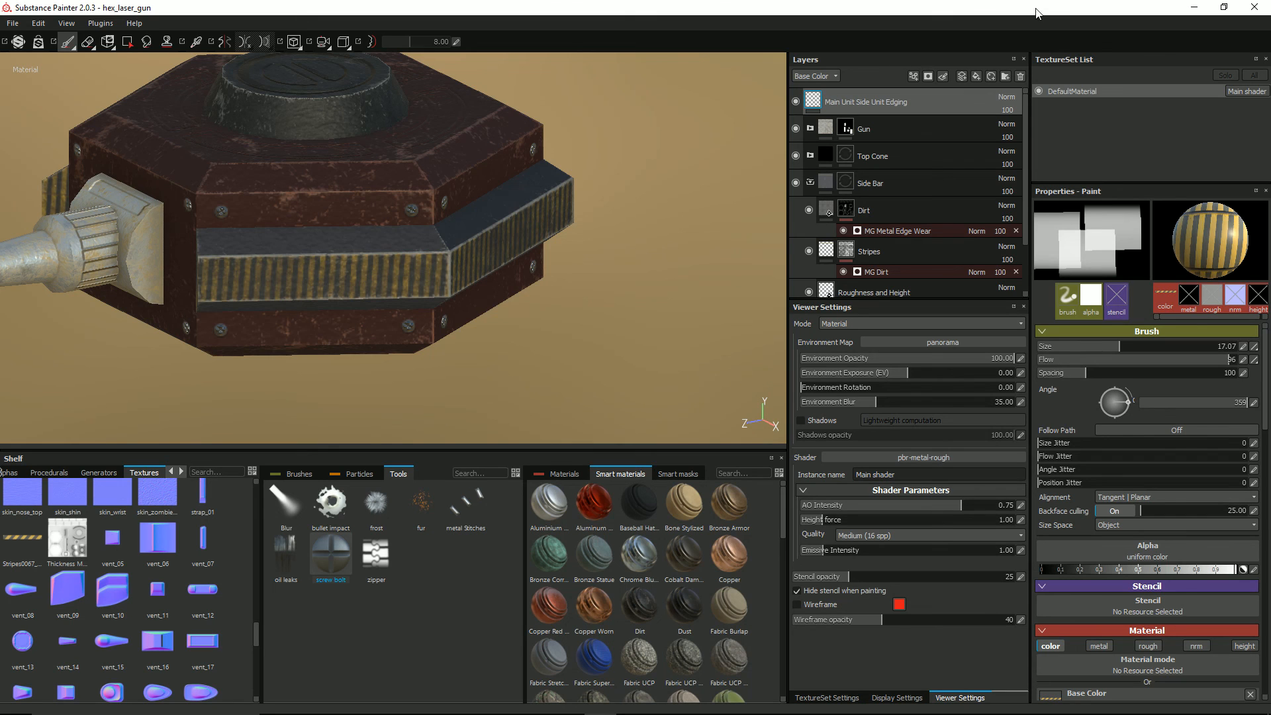
Step: Choose the Dirt 1 brush for the edging layer and pick the Copper Worn smart material
left_click(300, 473)
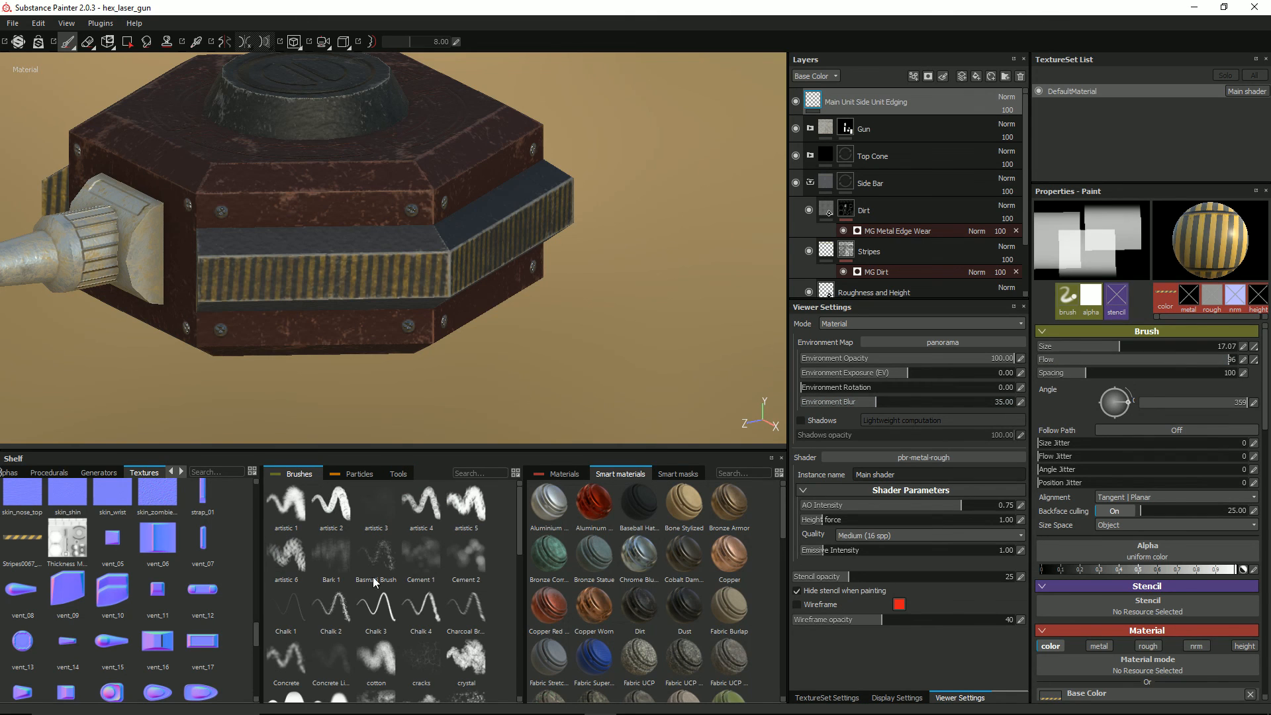
scroll(434, 659, "down", 3)
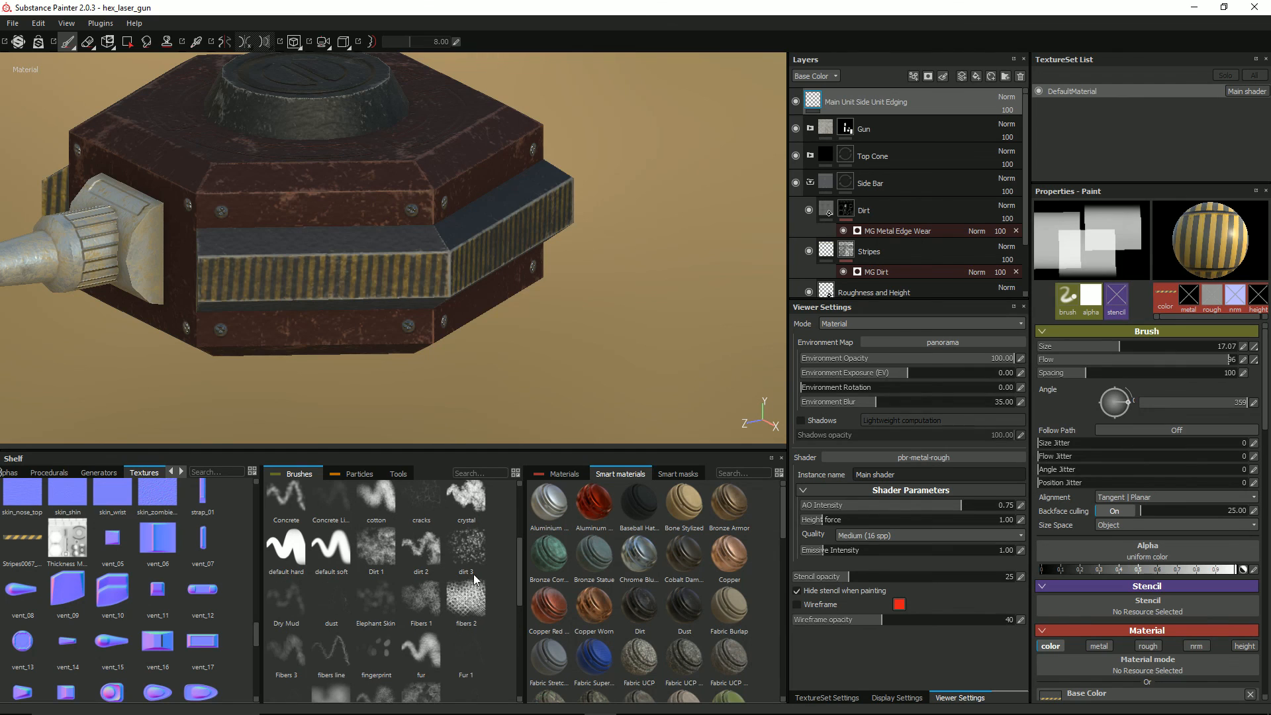
left_click(462, 549)
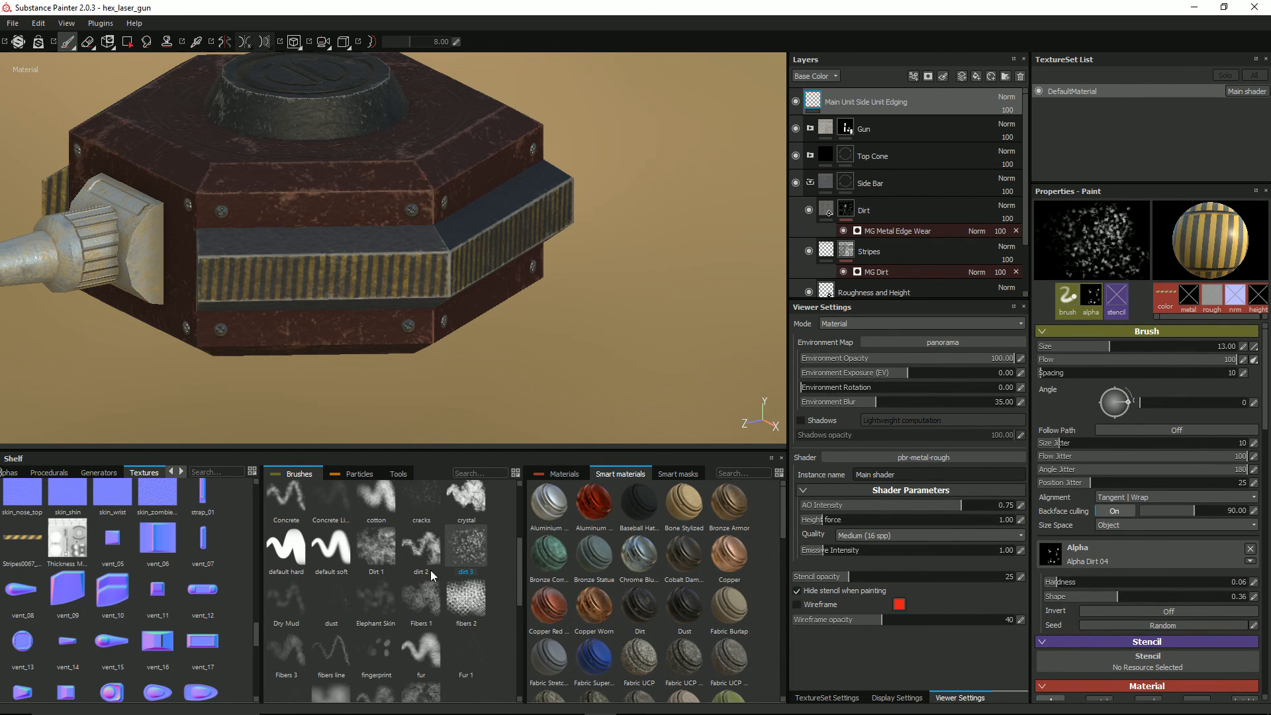
left_click(376, 546)
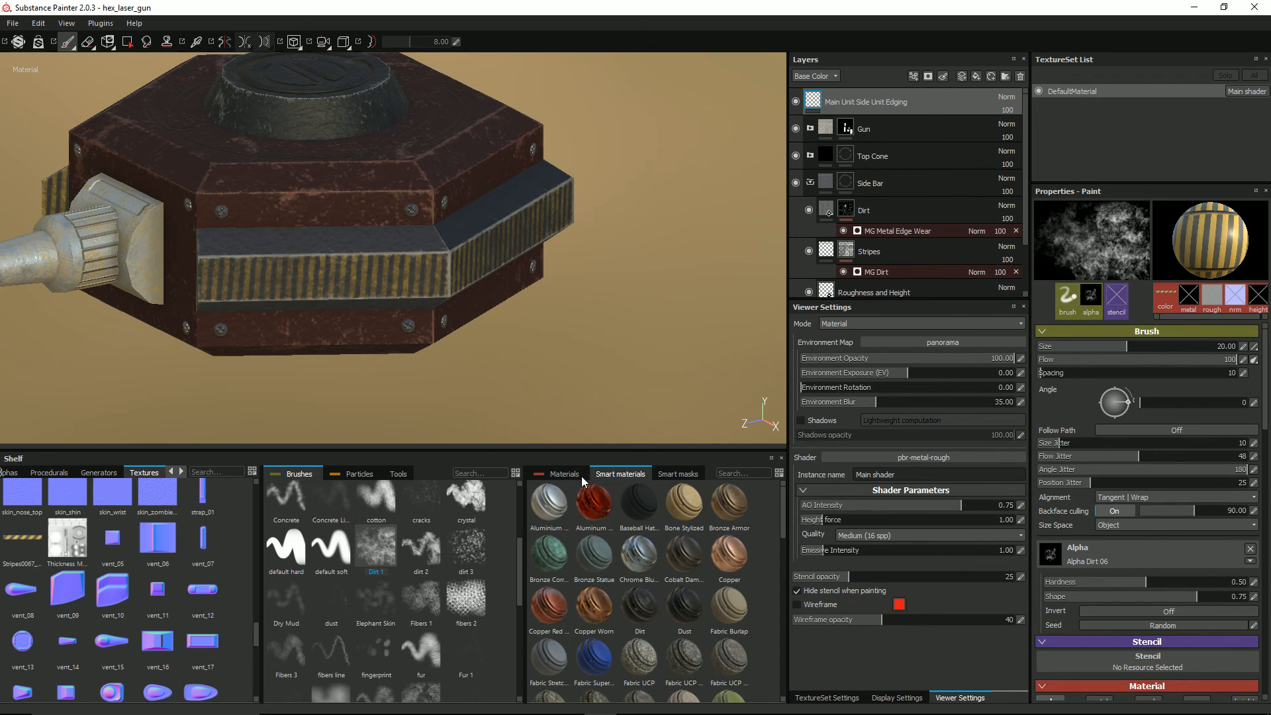
left_click(593, 604)
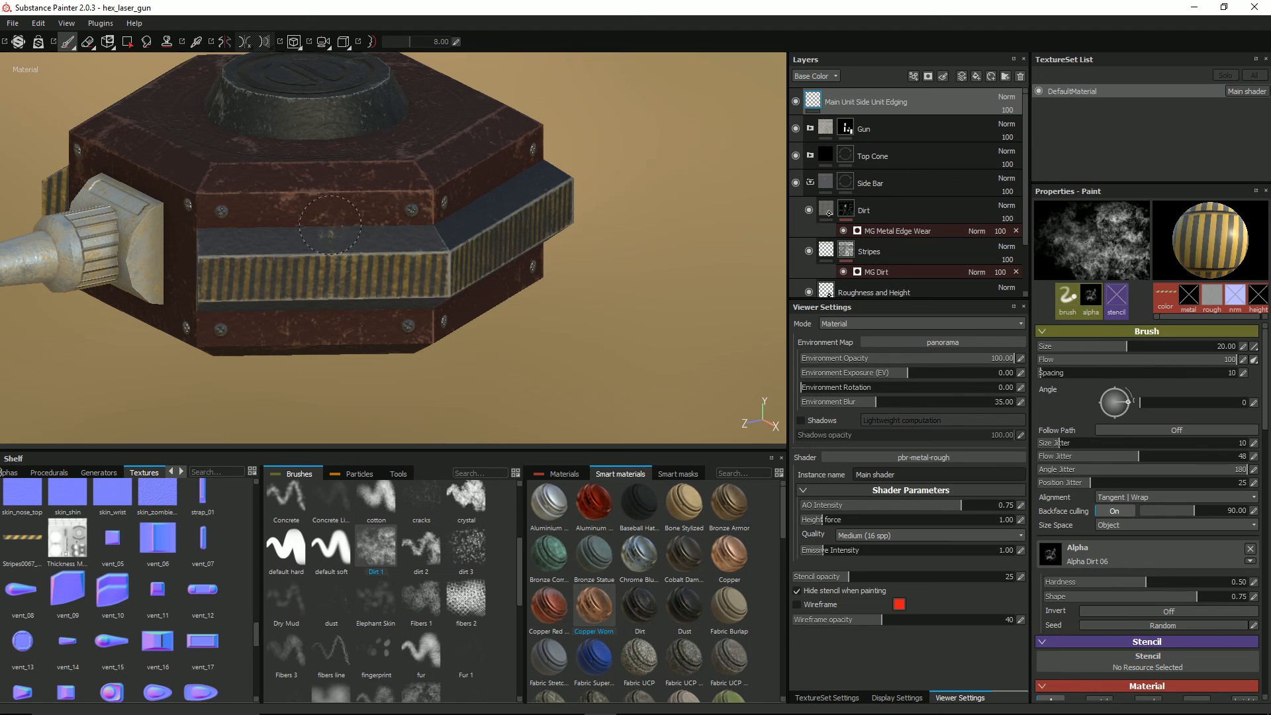
Step: Paint a straight Dirt 1 line along the seam above the side bar, using size 5.72, flow 48, flow jitter 27 and angle jitter 163
right_click_drag(330, 225, 290, 224, "ctrl")
scroll(333, 222, "up", 2)
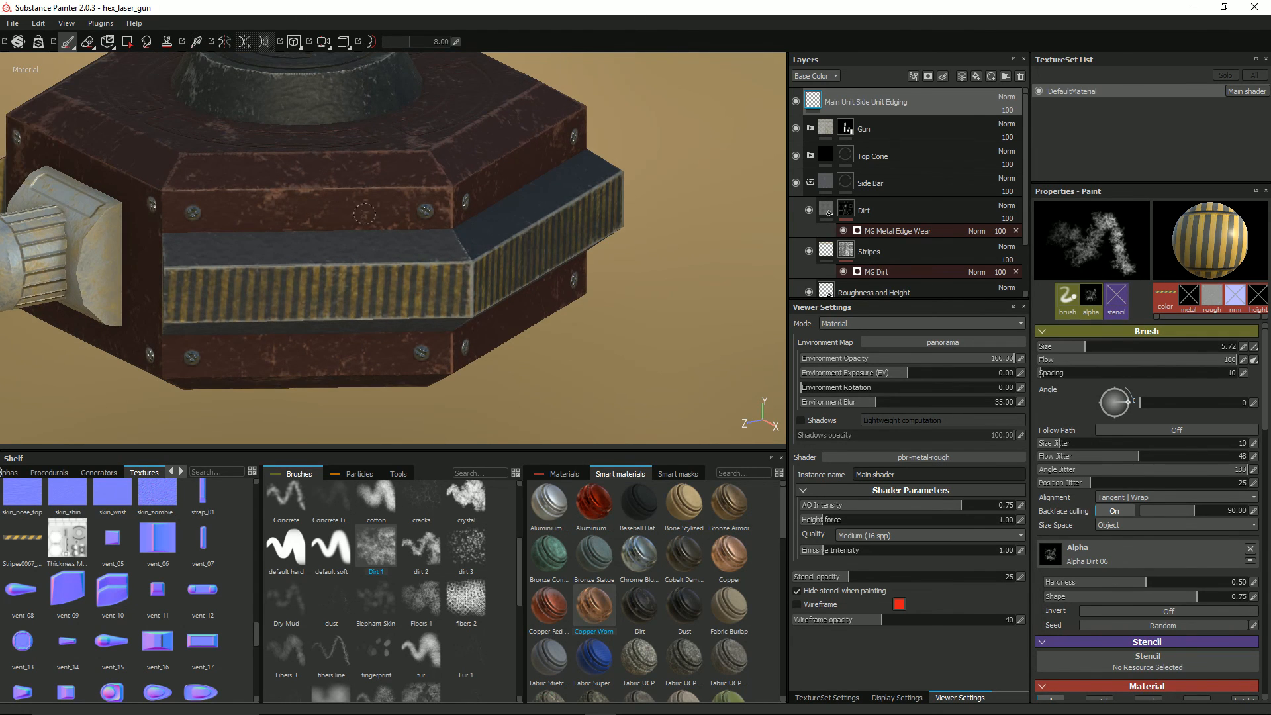
scroll(365, 214, "up", 2)
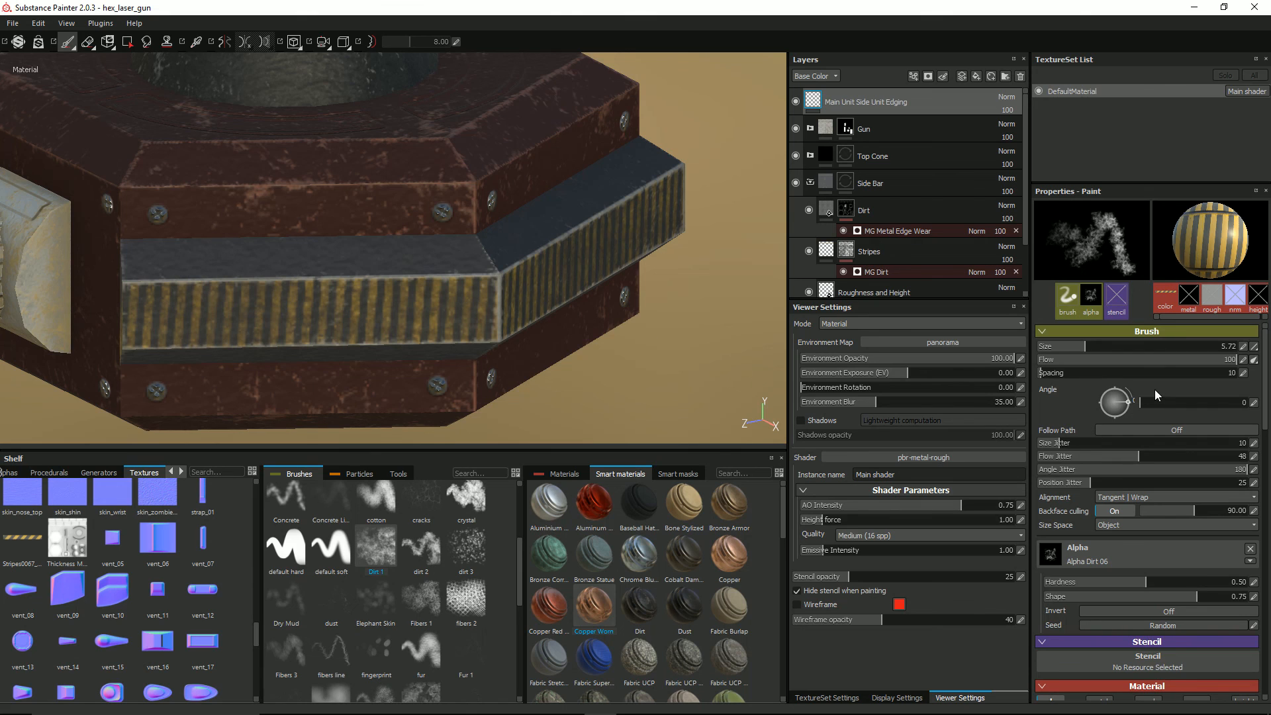
left_click(1227, 468)
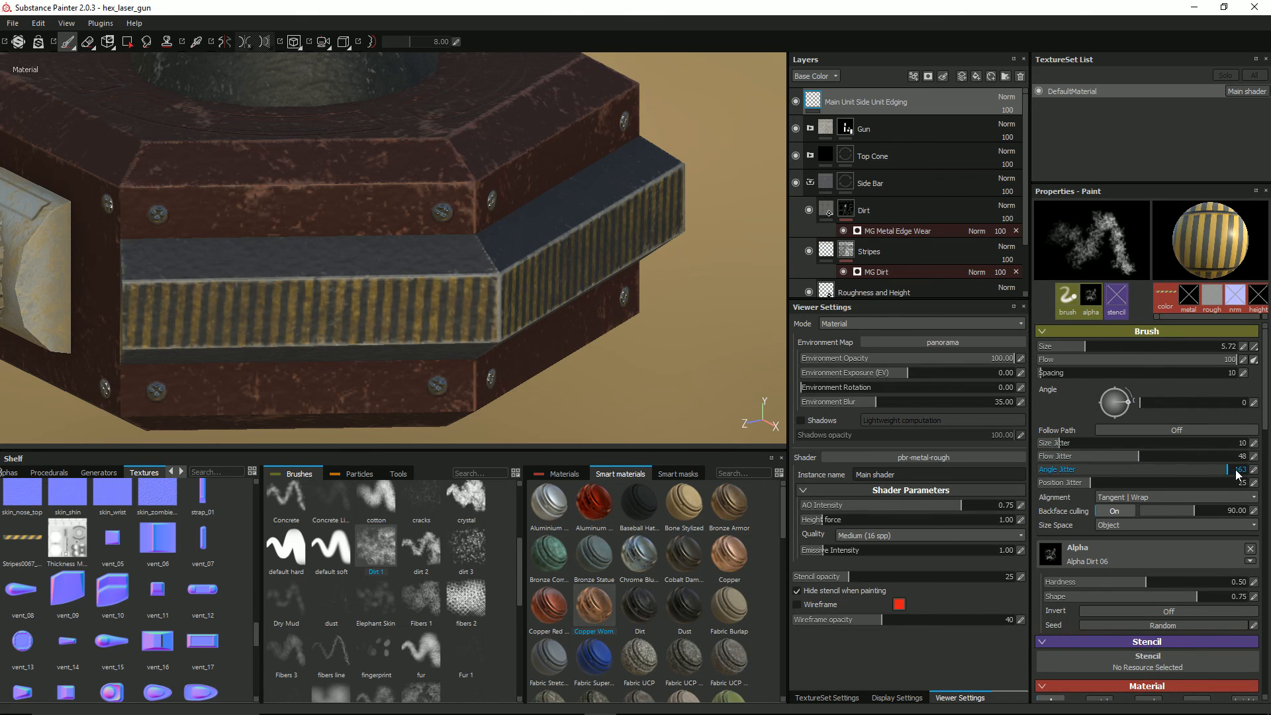
left_click_drag(1148, 462, 1103, 461)
left_click_drag(1223, 363, 1132, 366)
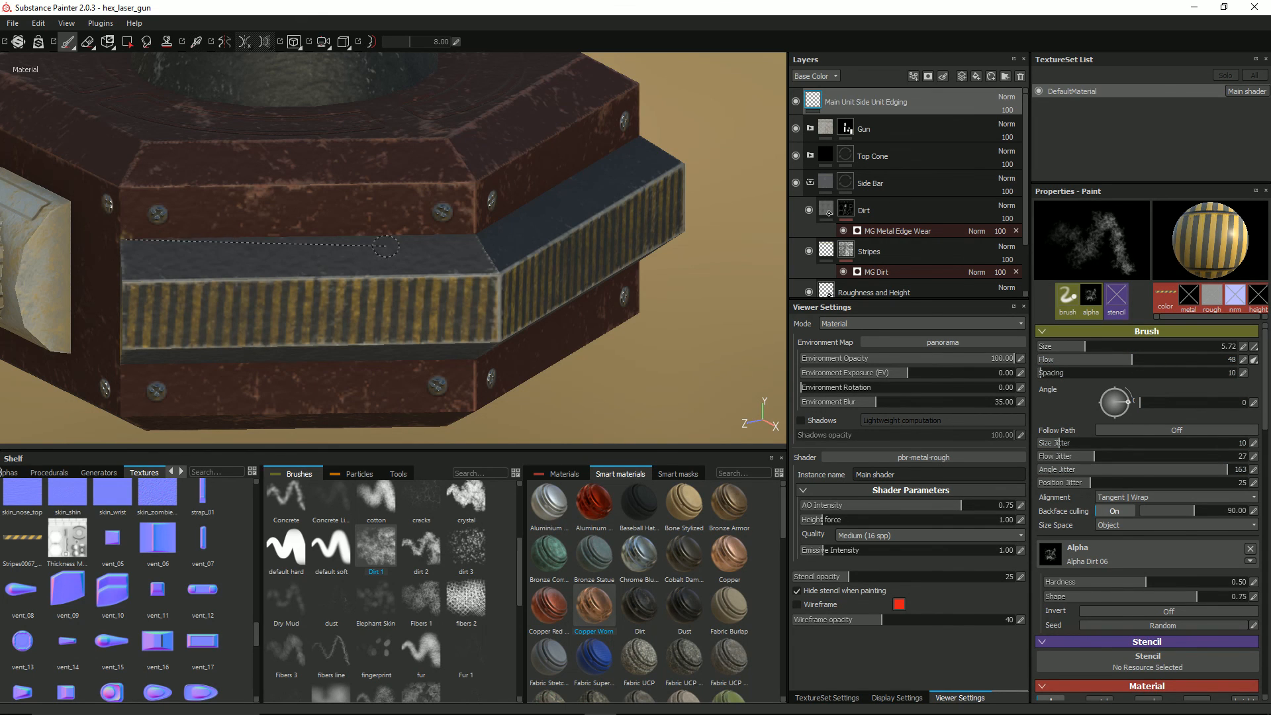
left_click(472, 233, "shift")
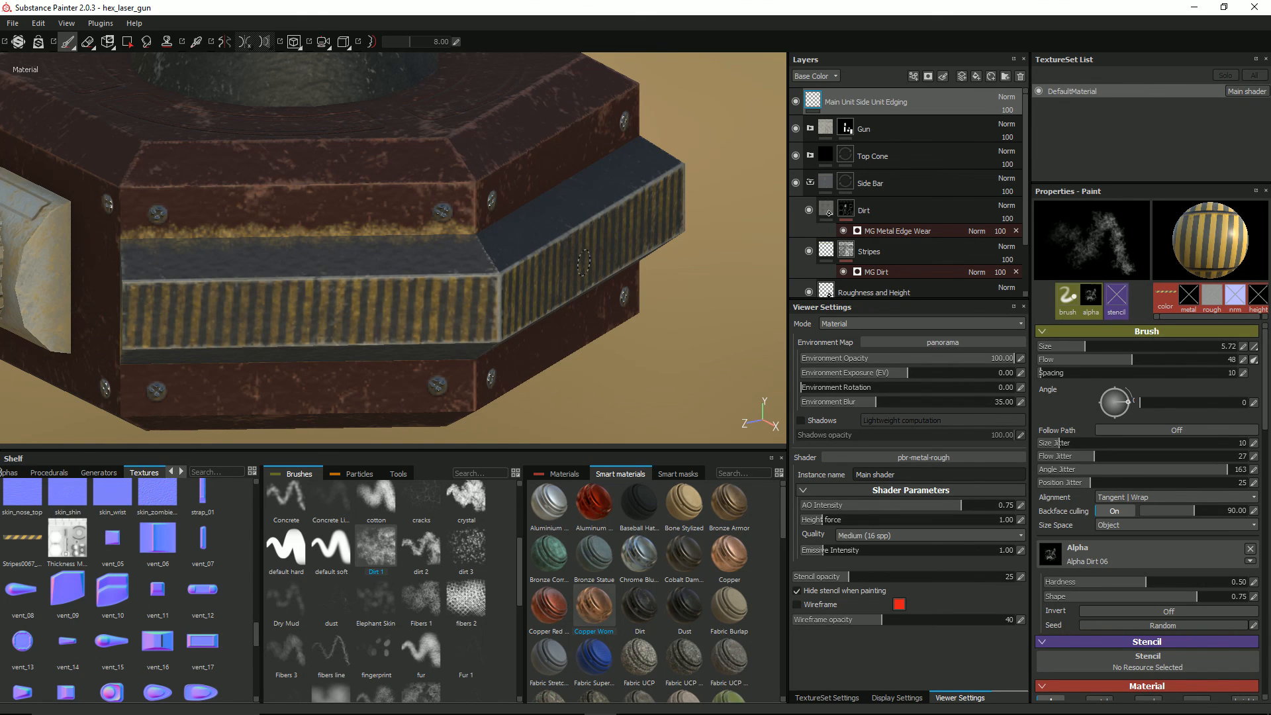
Step: Undo the painted seam line and try repainting it straight along the same seam with the first Aluminium smart material picked
key("ctrl+z")
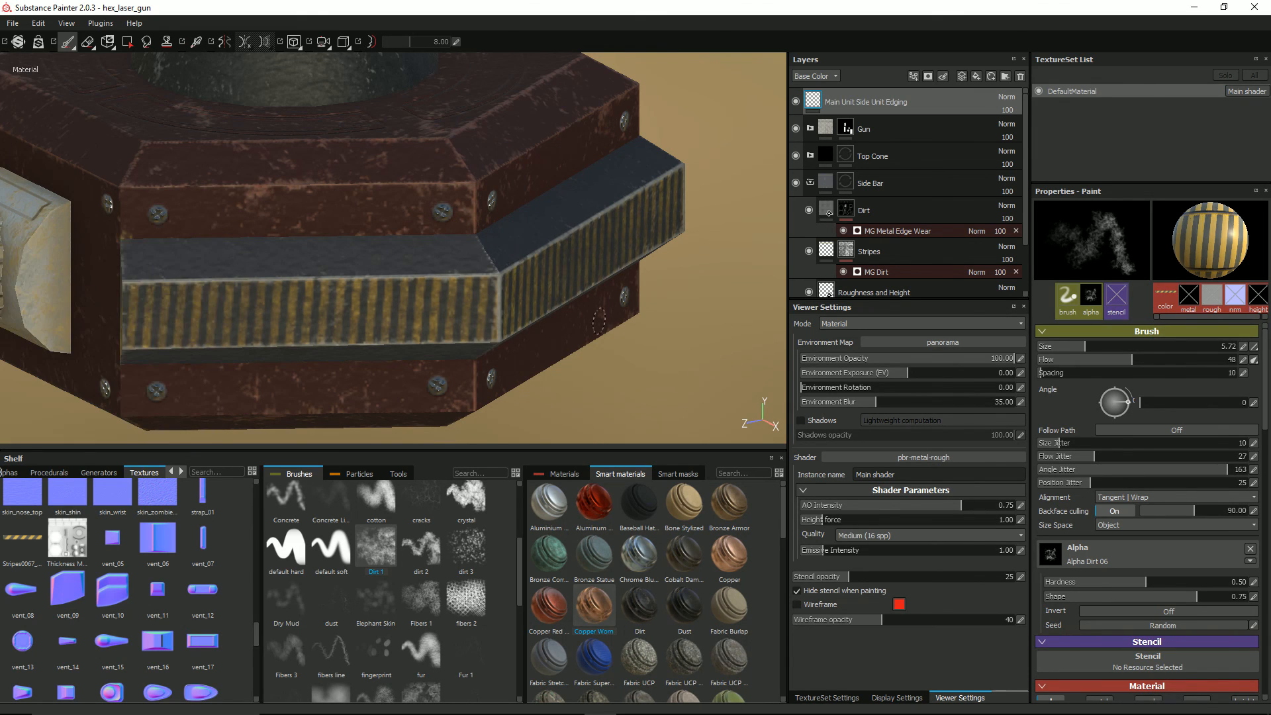
left_click(549, 505)
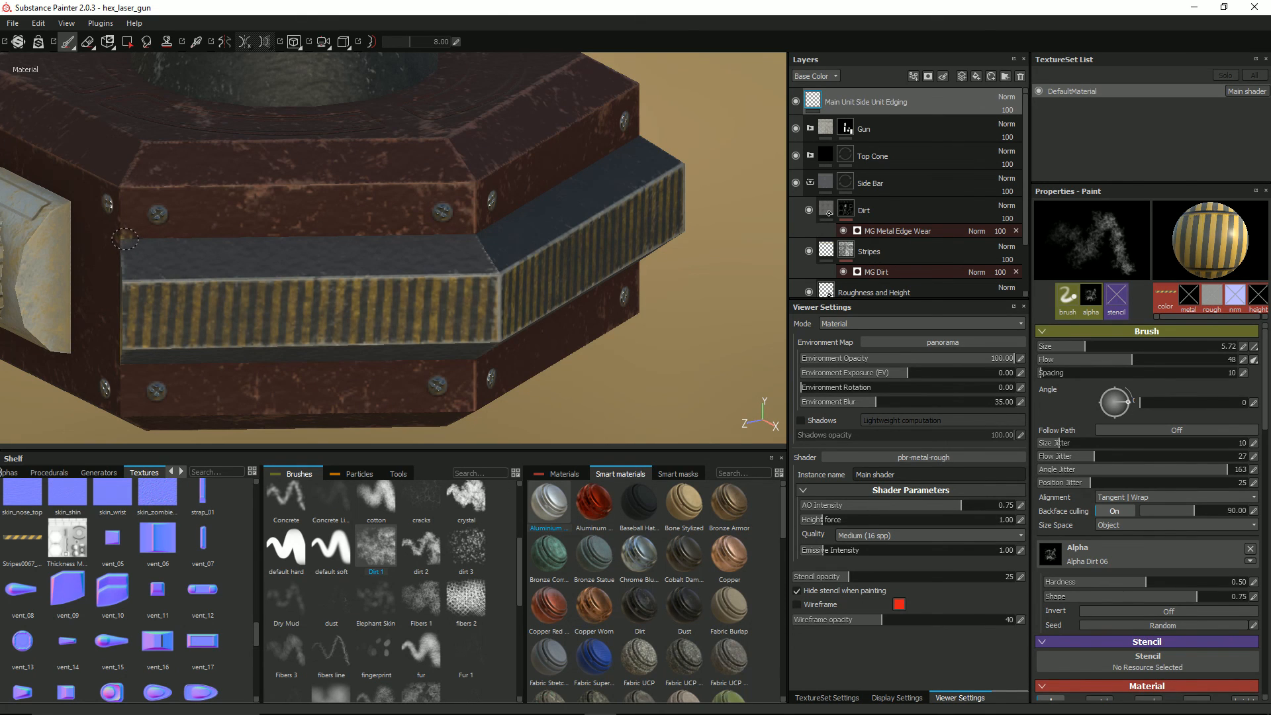
left_click(124, 239)
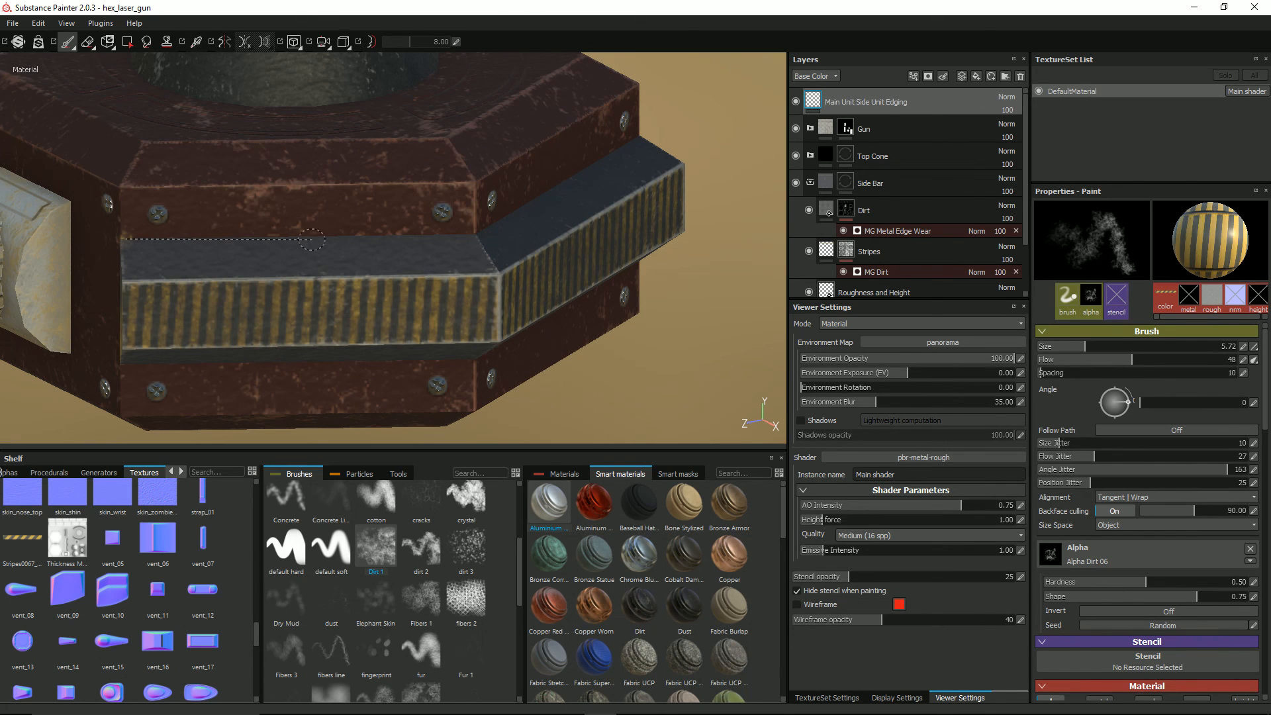
left_click(473, 234, "shift")
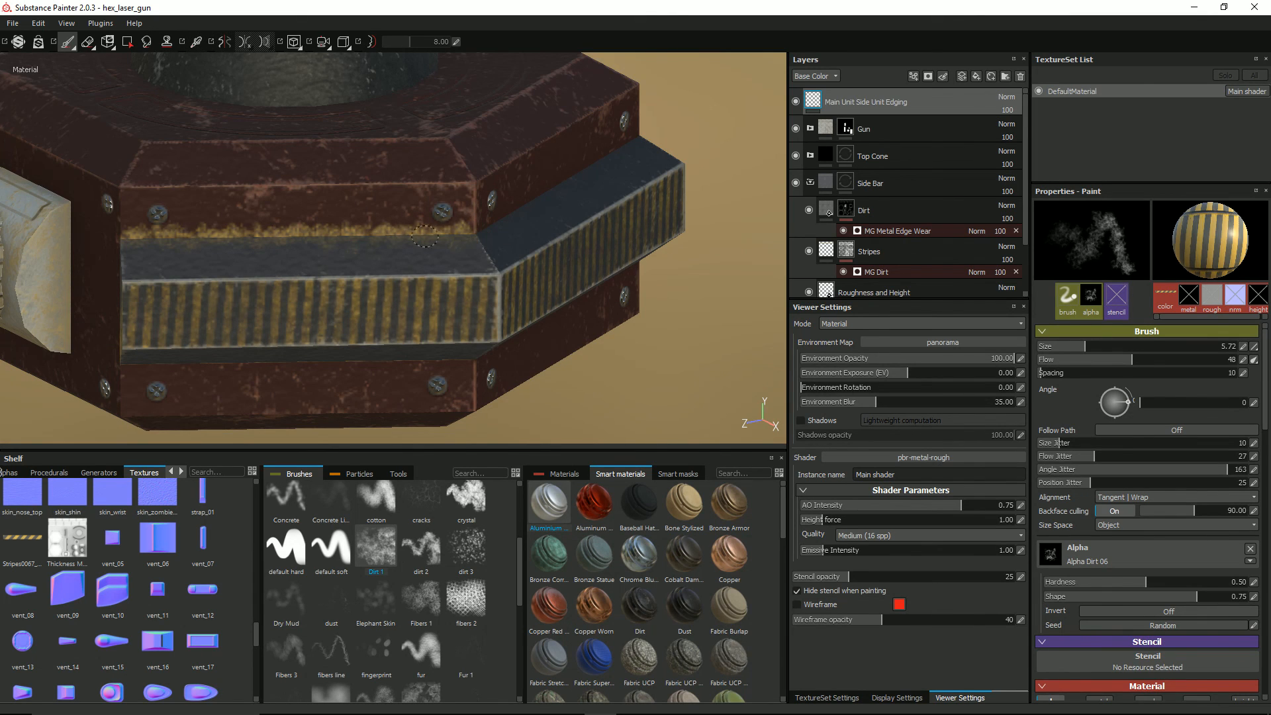
key("ctrl+z")
Step: Remove the stripes texture from the brush's base color and choose Iron Brushed as the brush material
left_click_drag(549, 311, 551, 295, "alt")
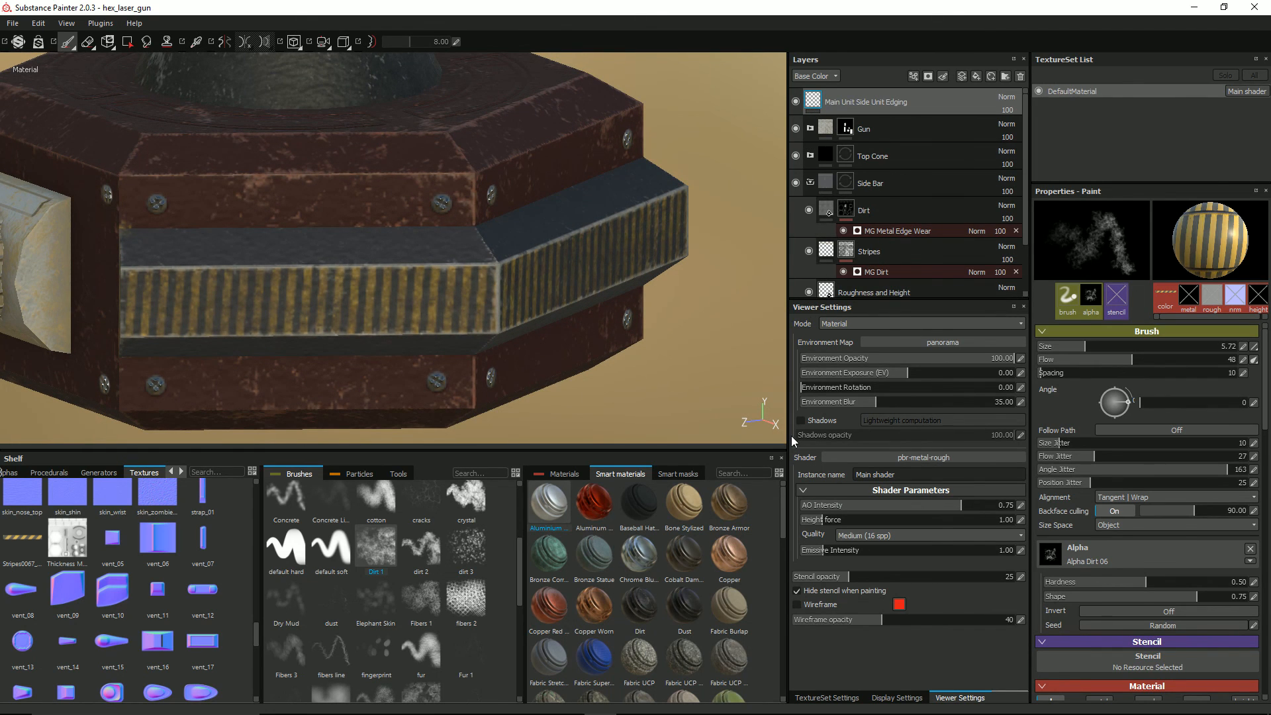
scroll(1211, 596, "down", 1)
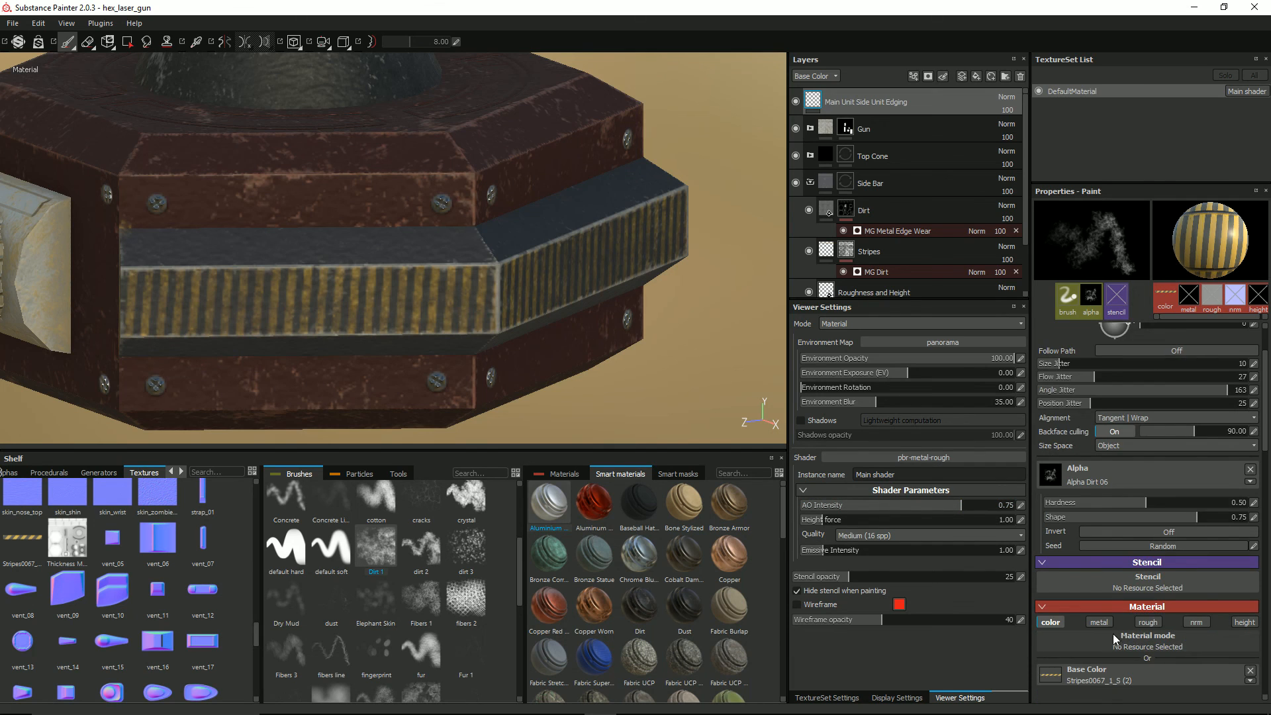
scroll(1112, 642, "down", 1)
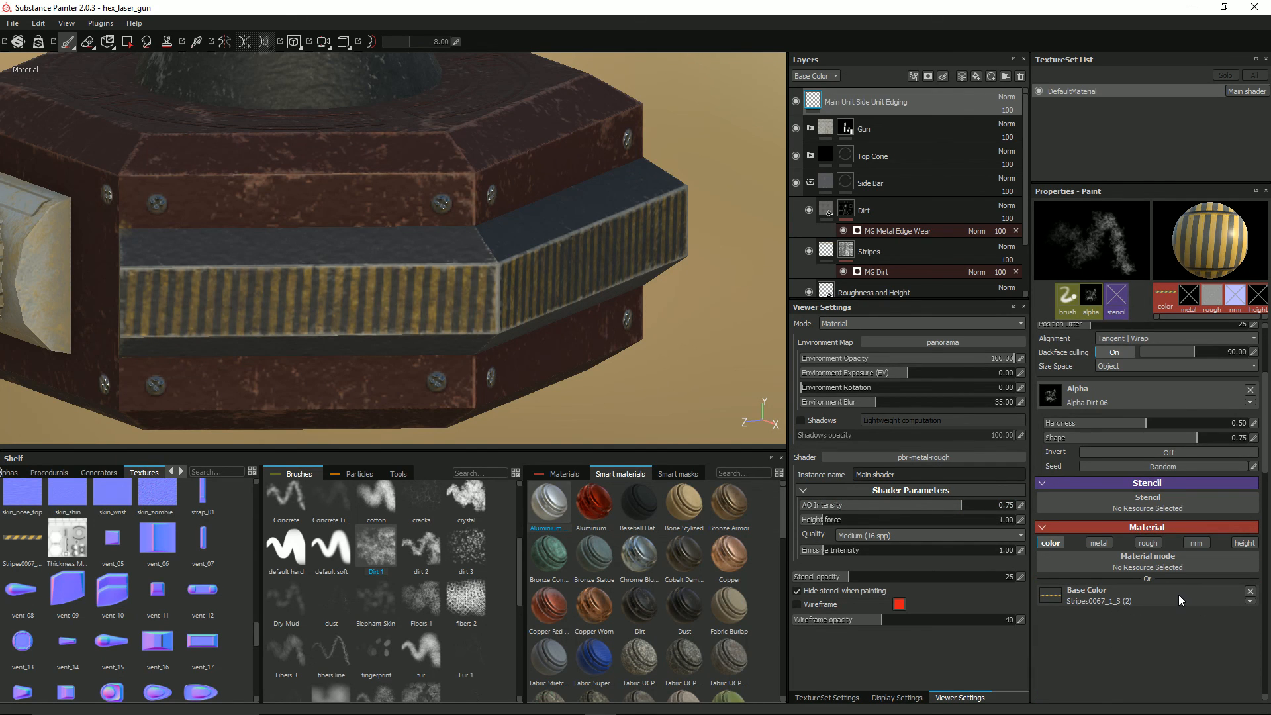
left_click(1250, 591)
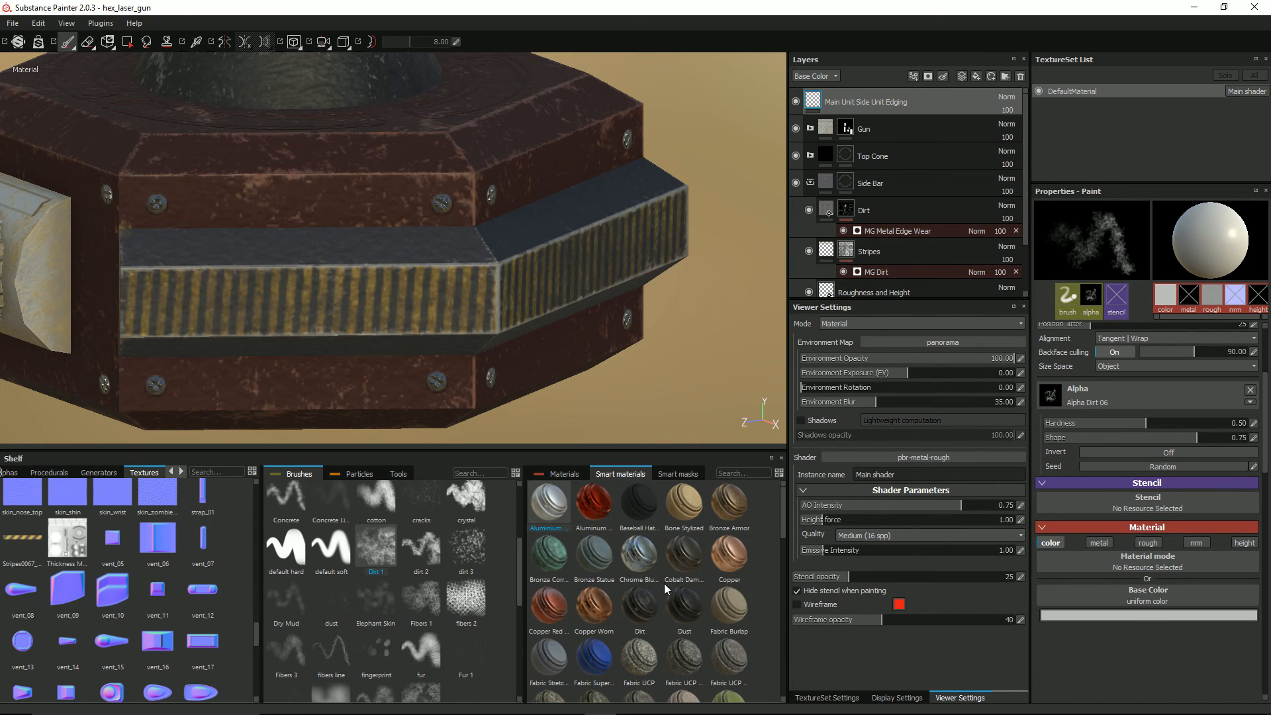
left_click(1124, 601)
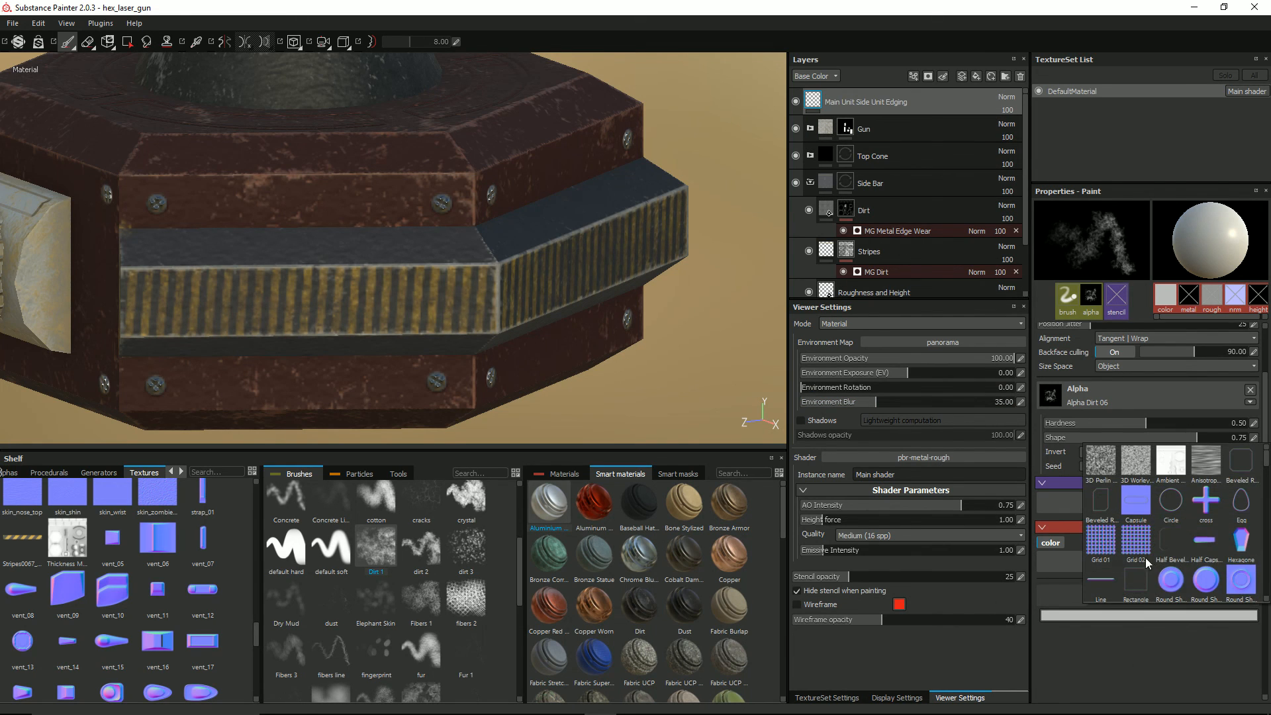
scroll(1149, 538, "up", 3)
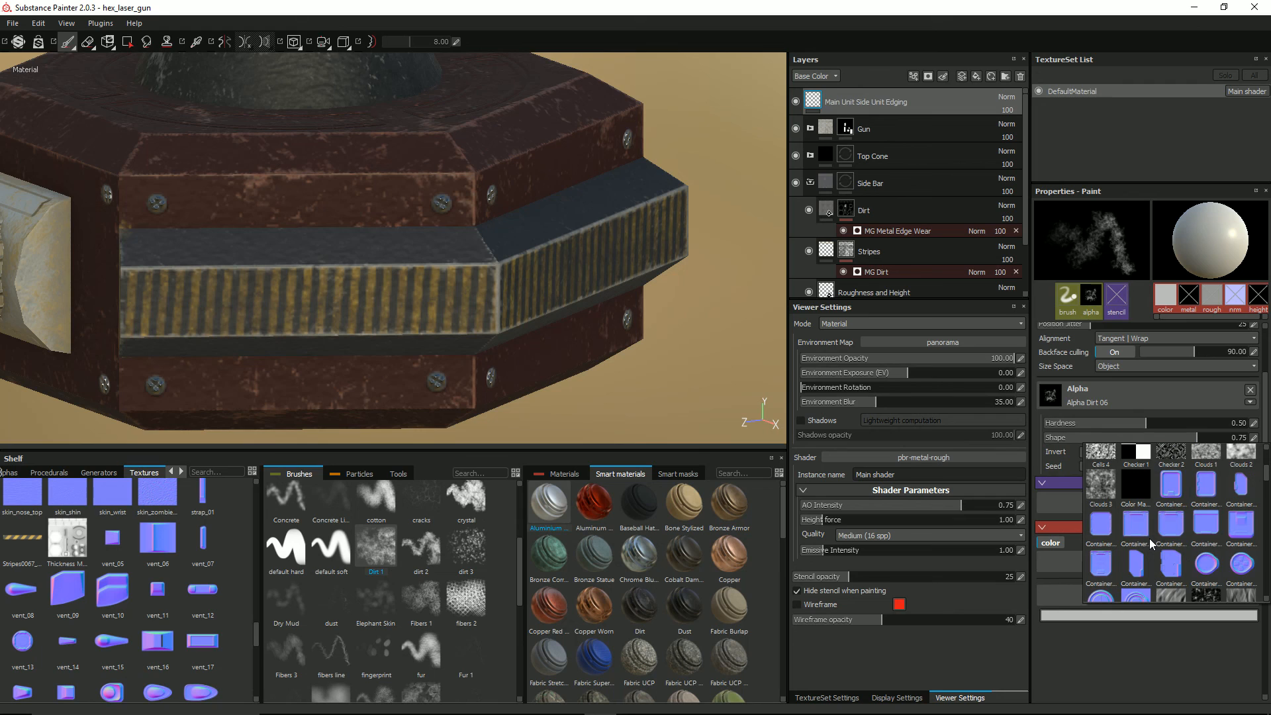
left_click(1129, 660)
left_click(1175, 592)
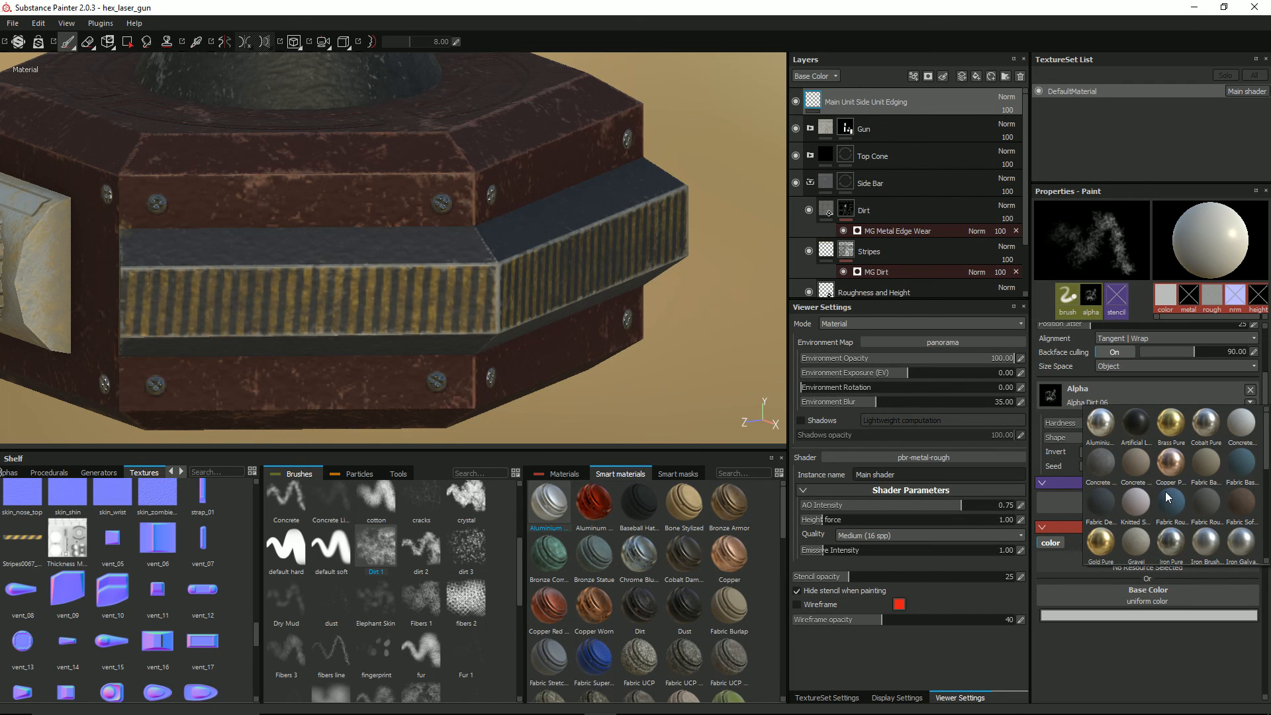
left_click(1211, 544)
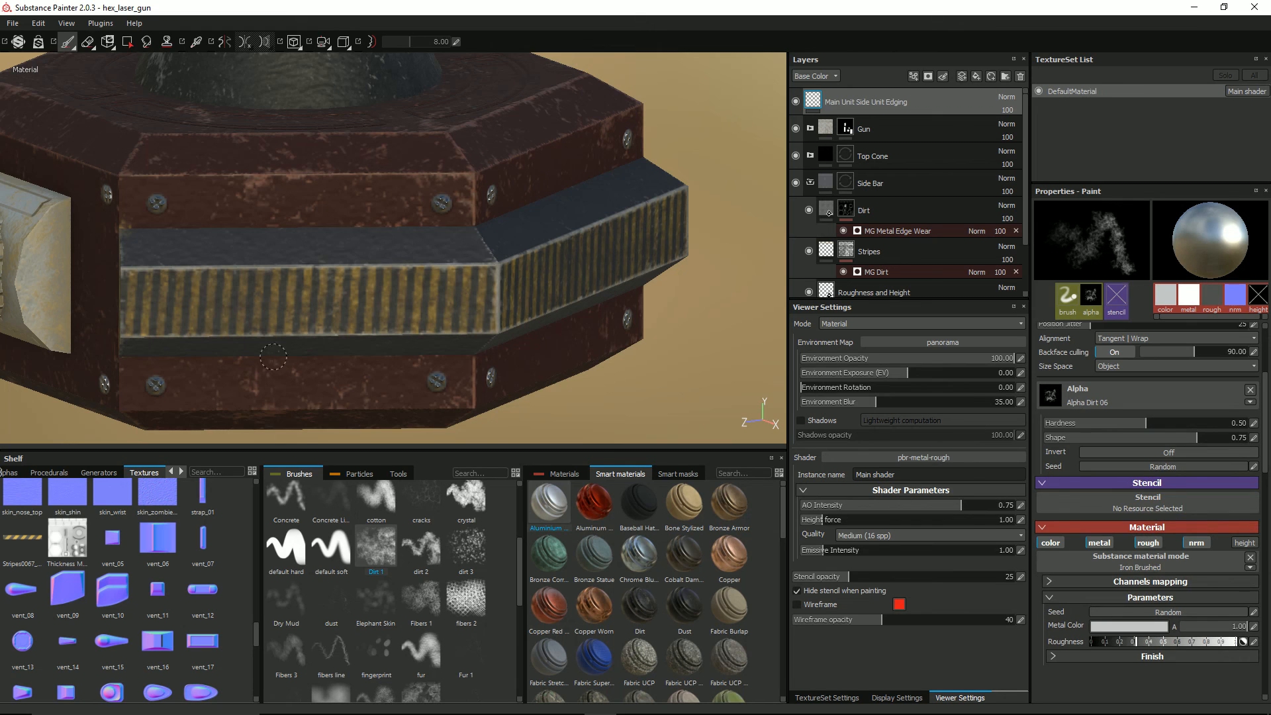
Step: Try straight Iron Brushed lines along the seam above the side bar, at the current and a smaller brush size, undoing each
left_click(126, 226)
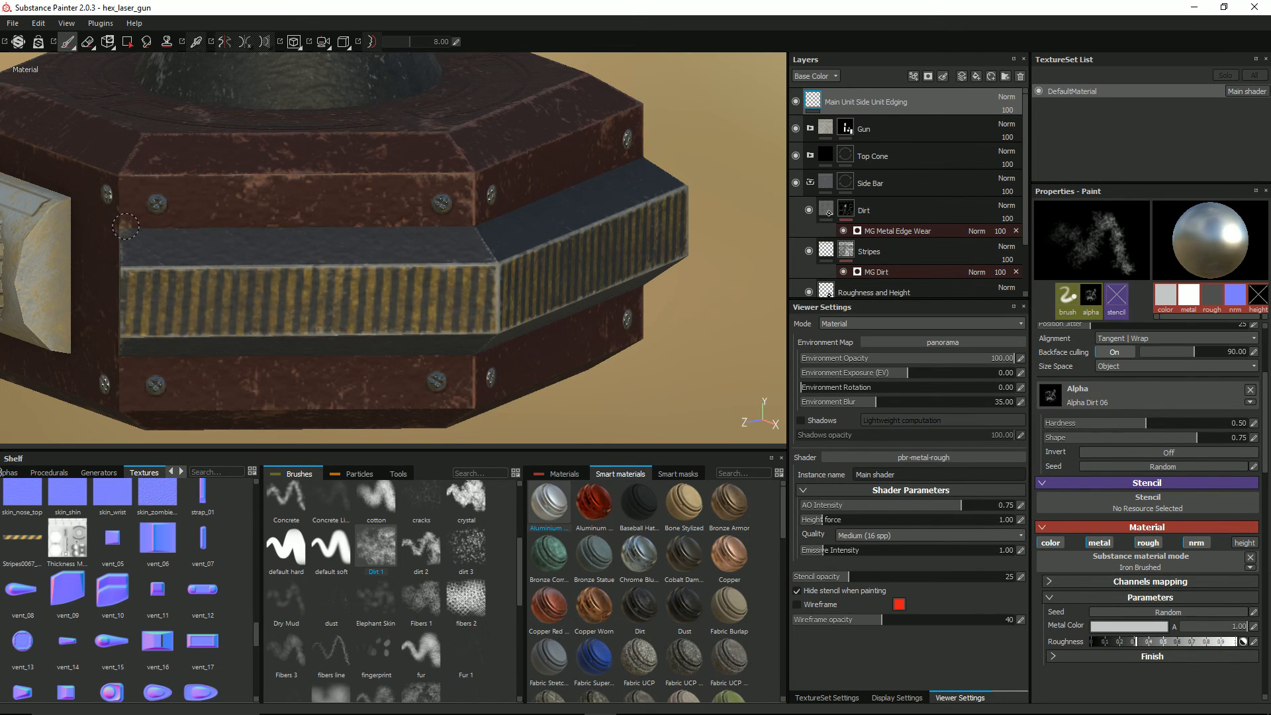
left_click(467, 226, "shift")
scroll(483, 271, "down", 3)
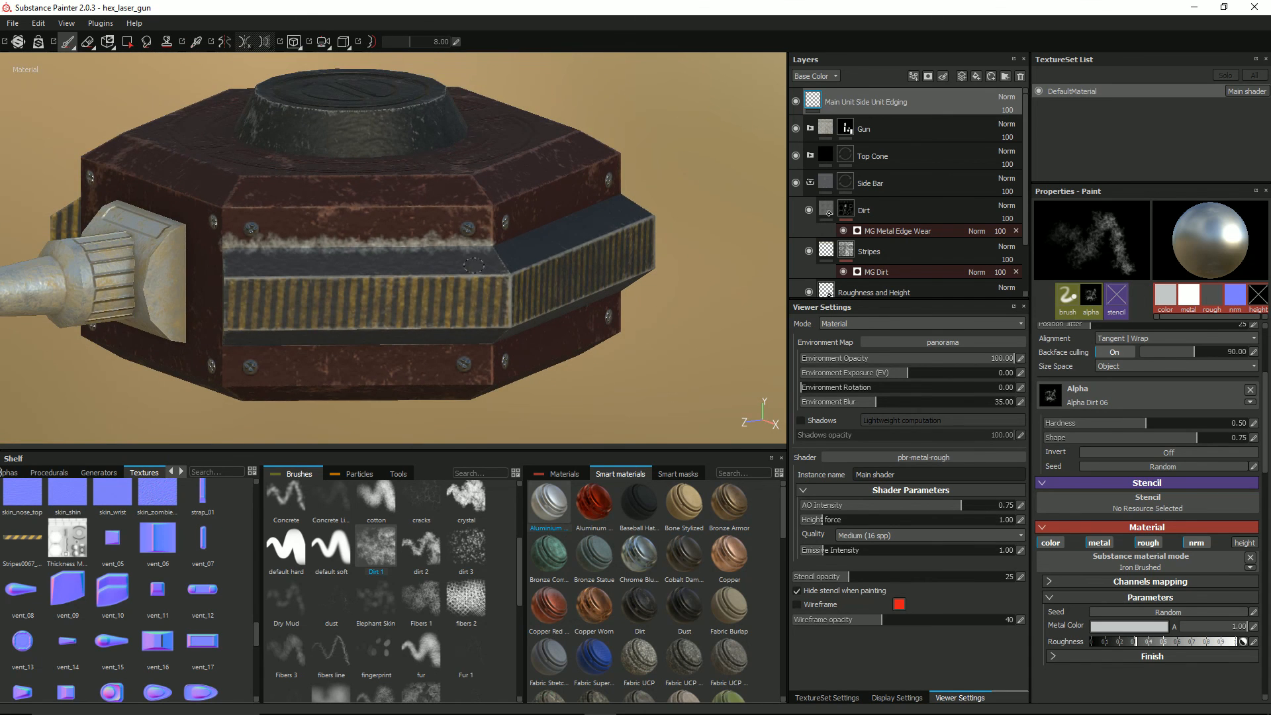
key("ctrl+z")
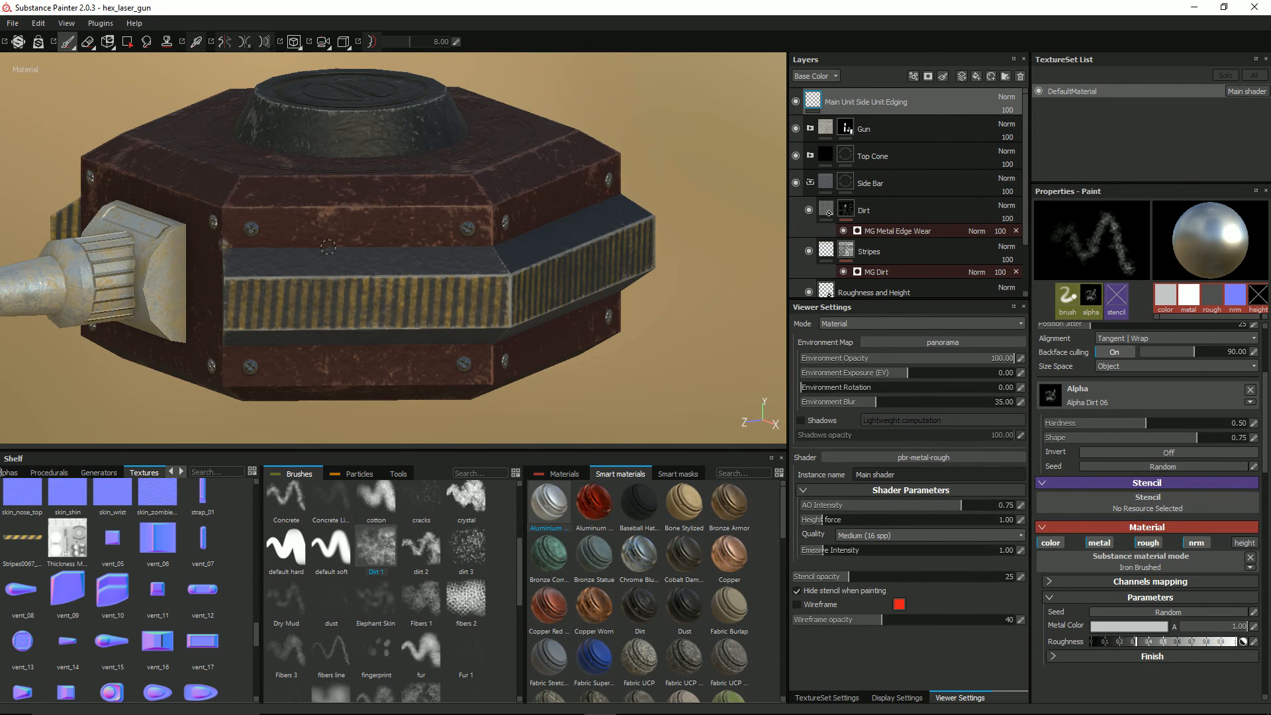
scroll(318, 251, "up", 2)
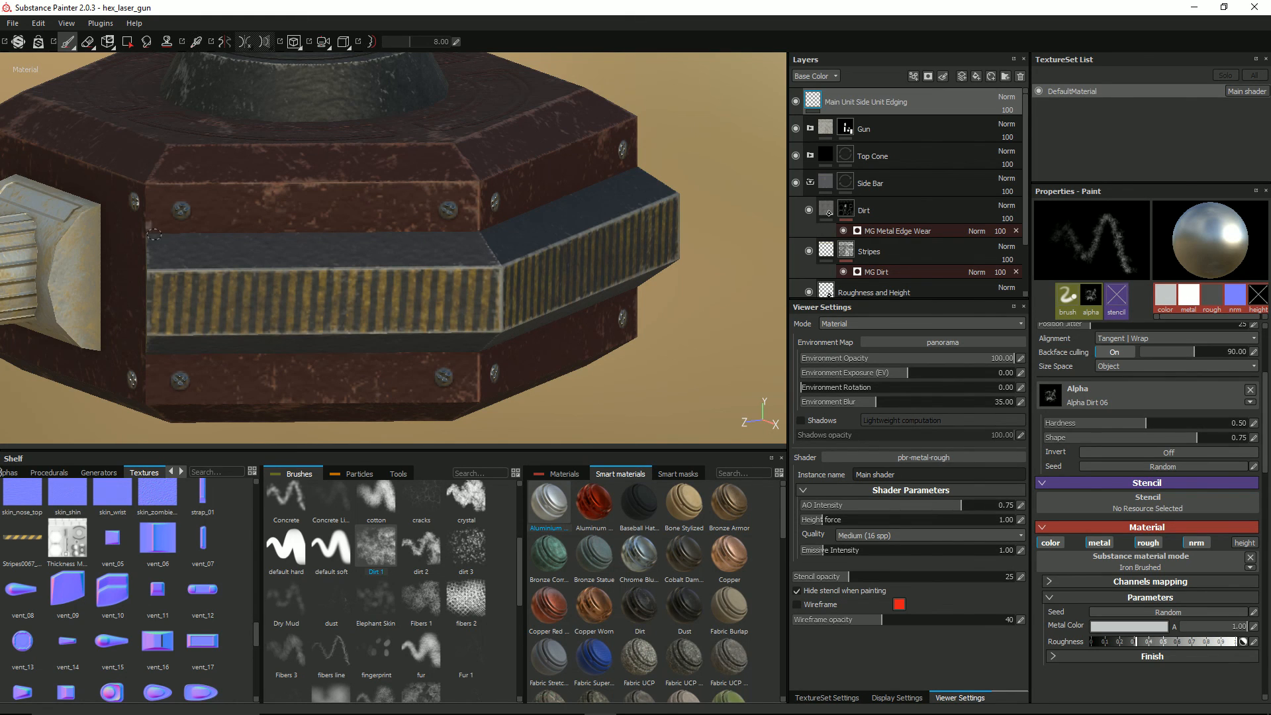
key("shift")
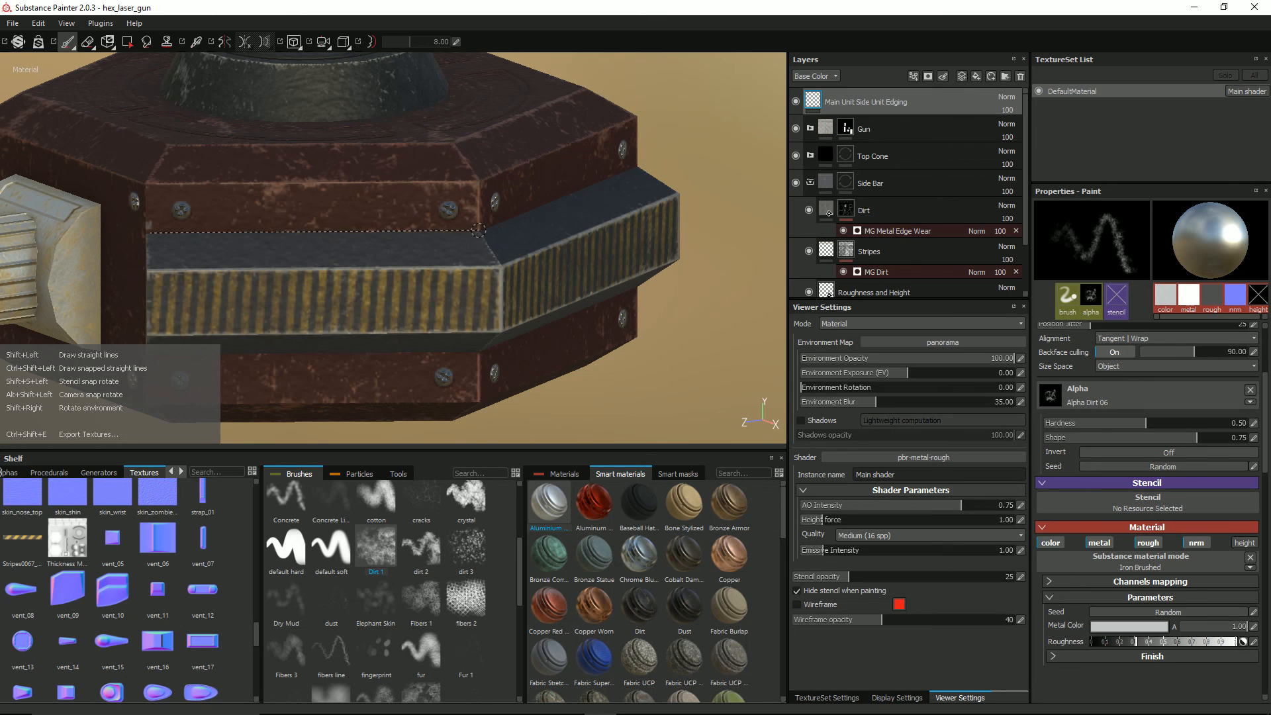
left_click(477, 230, "shift")
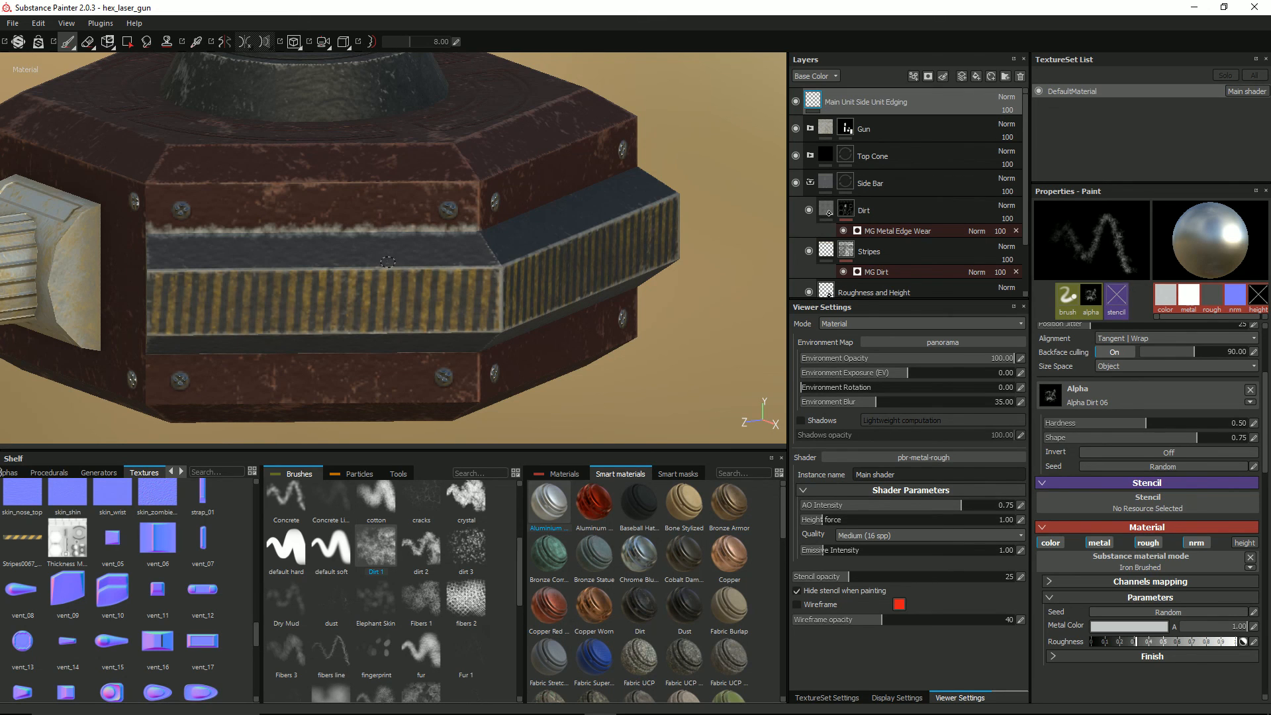
key("ctrl+z")
Step: Paint straight Iron Brushed dirt lines along the seam above the side bar on three adjacent faces, starting beside the gun
scroll(243, 234, "up", 2)
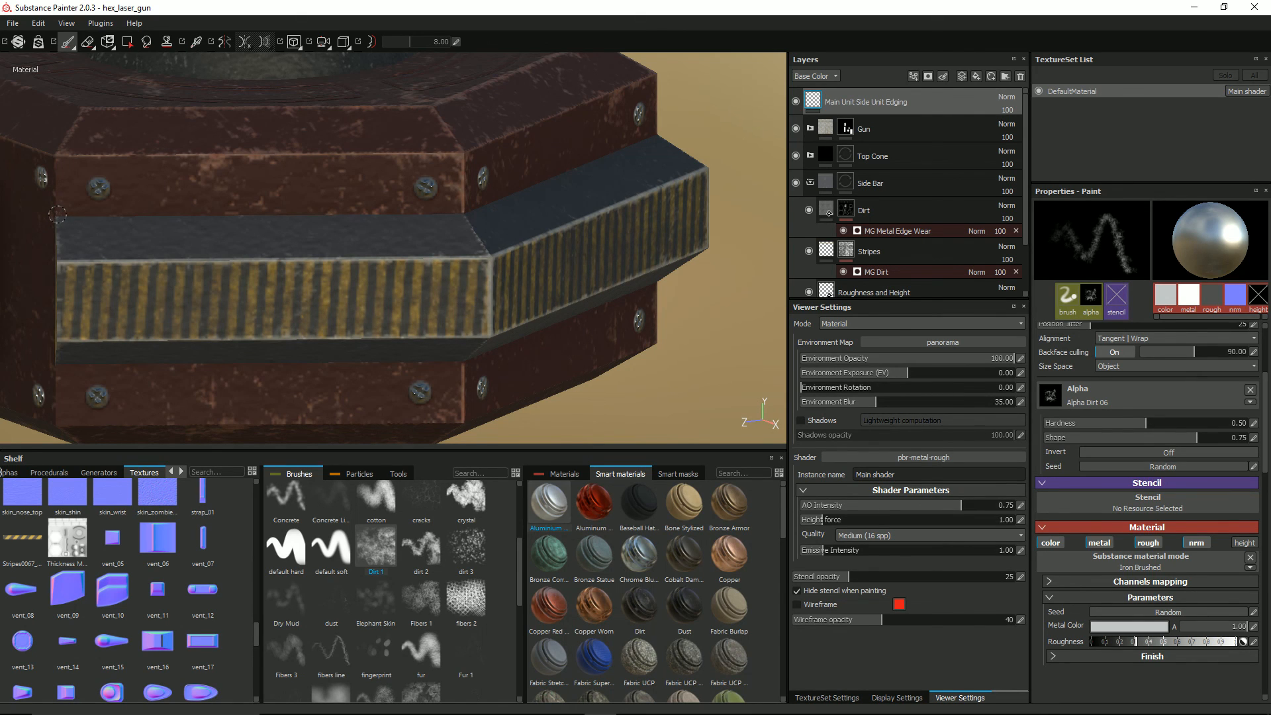
left_click(463, 212, "shift")
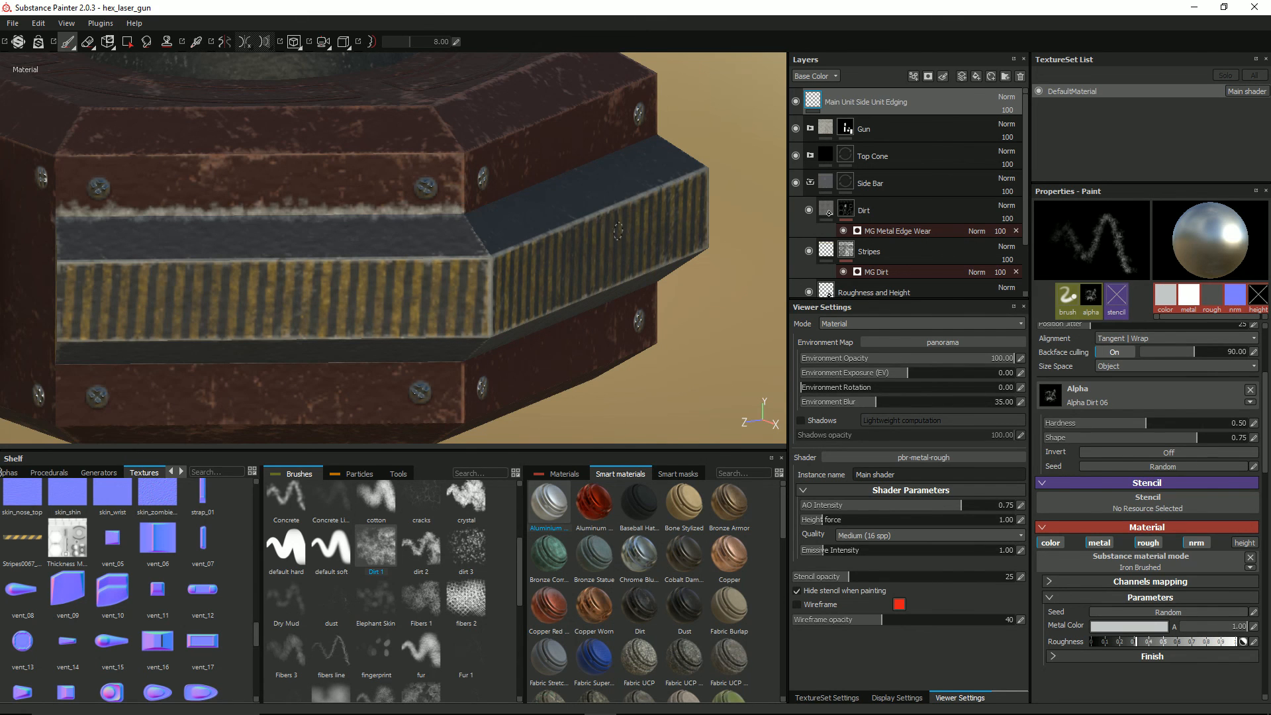
left_click_drag(618, 230, 421, 217, "alt")
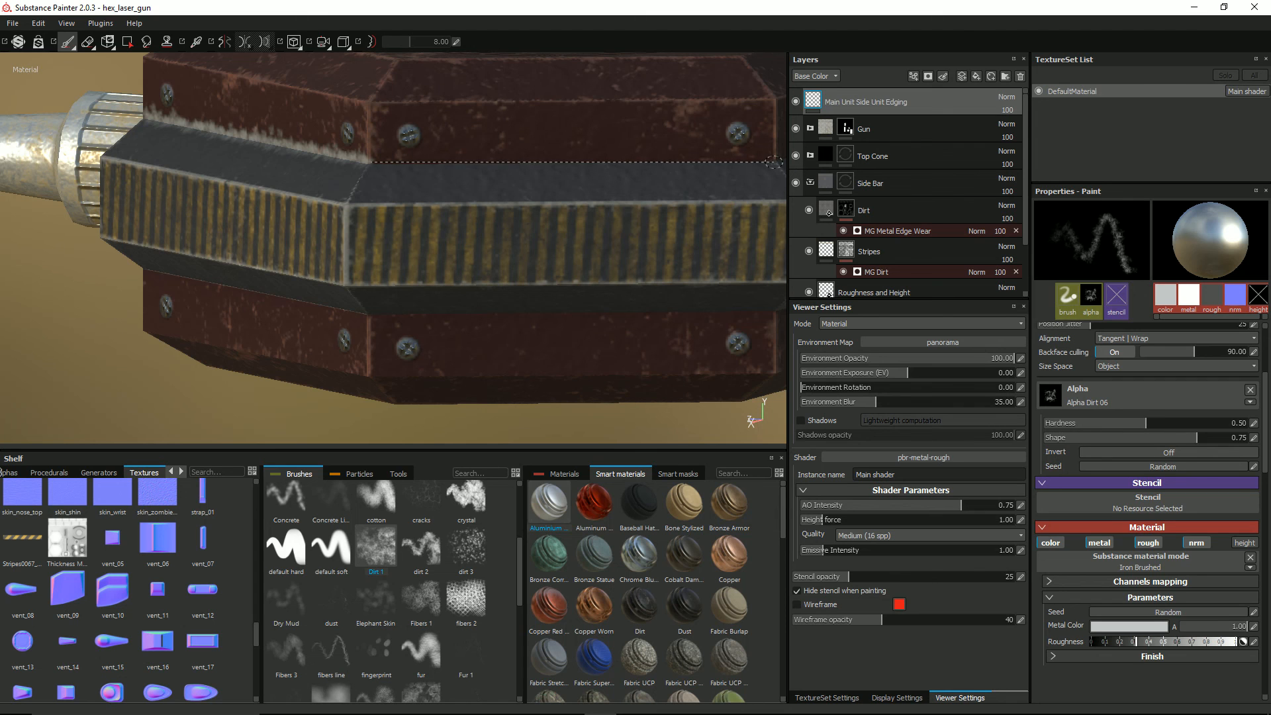
left_click_drag(773, 162, 292, 190, "alt")
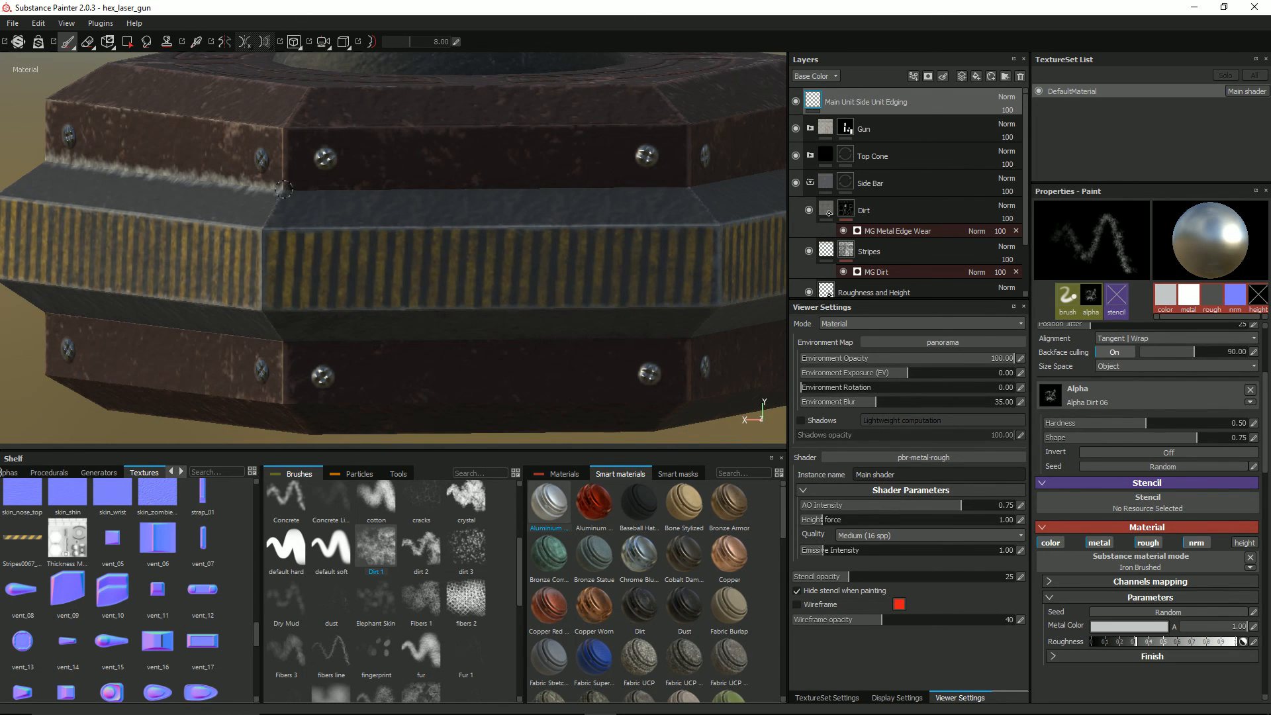
left_click(689, 187, "shift")
Step: Continue the straight Iron Brushed dirt lines along the upper seam of the next two faces, ending at the gun mount
scroll(688, 187, "down", 3)
left_click_drag(715, 227, 669, 233, "alt")
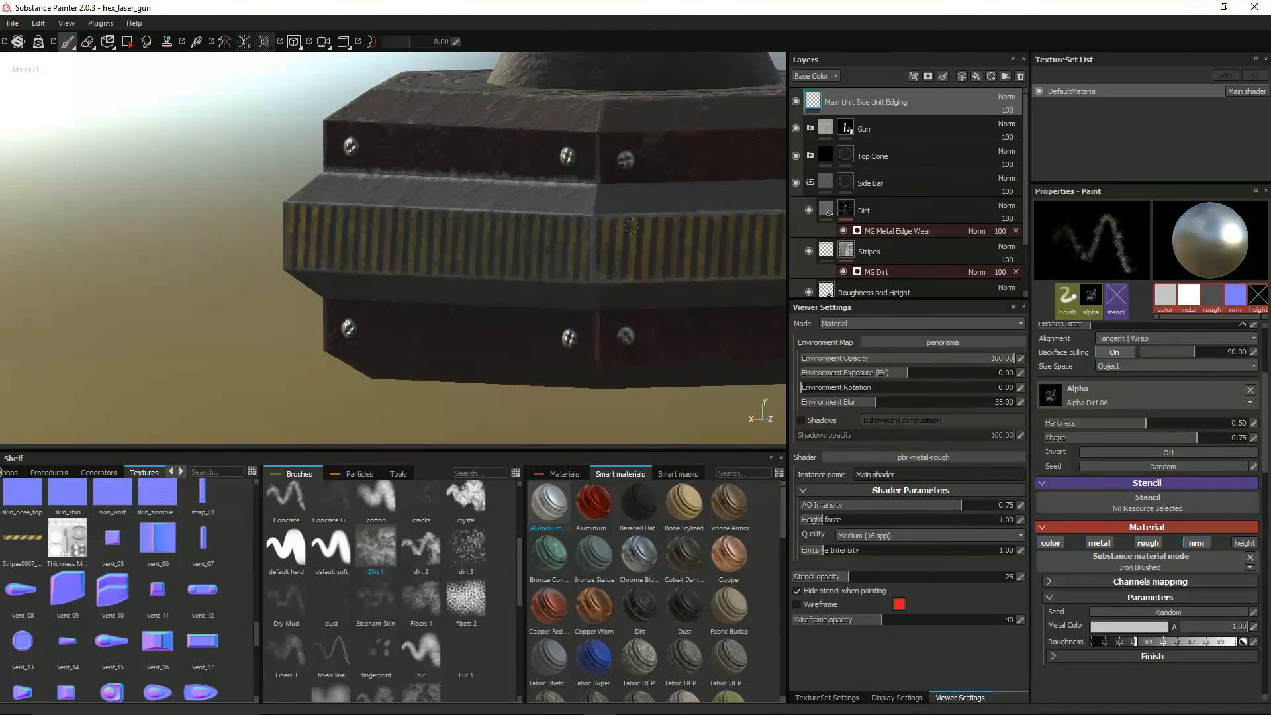
mouse_move(668, 233)
middle_mouse_down("alt")
mouse_move(507, 251)
mouse_move(433, 240)
middle_mouse_up("alt")
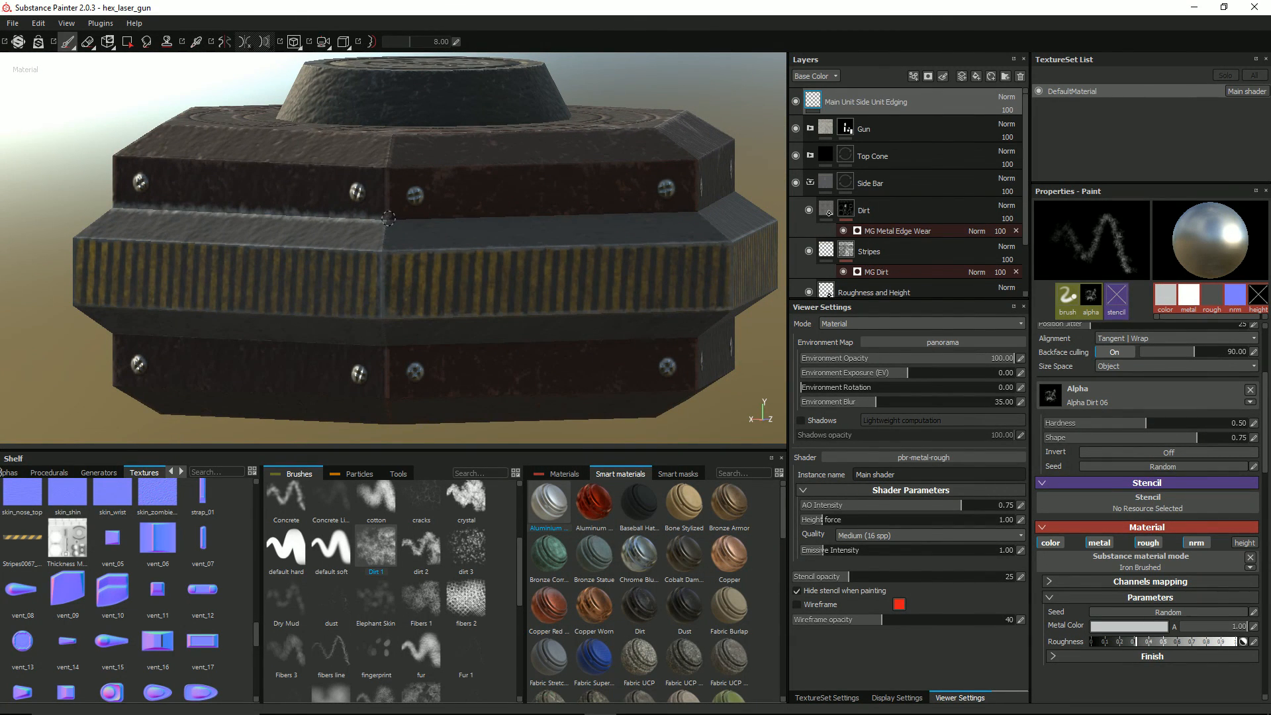
left_click(696, 213, "shift")
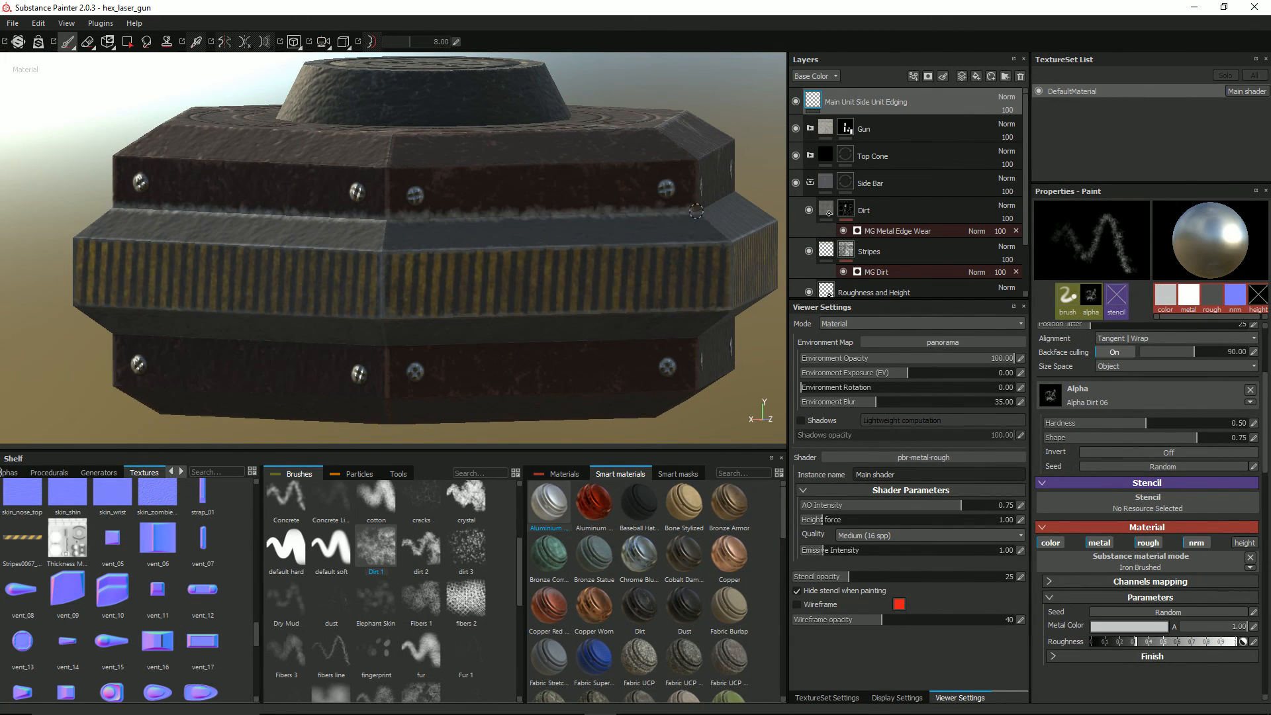
scroll(687, 247, "down", 3)
left_click_drag(707, 257, 431, 278, "alt")
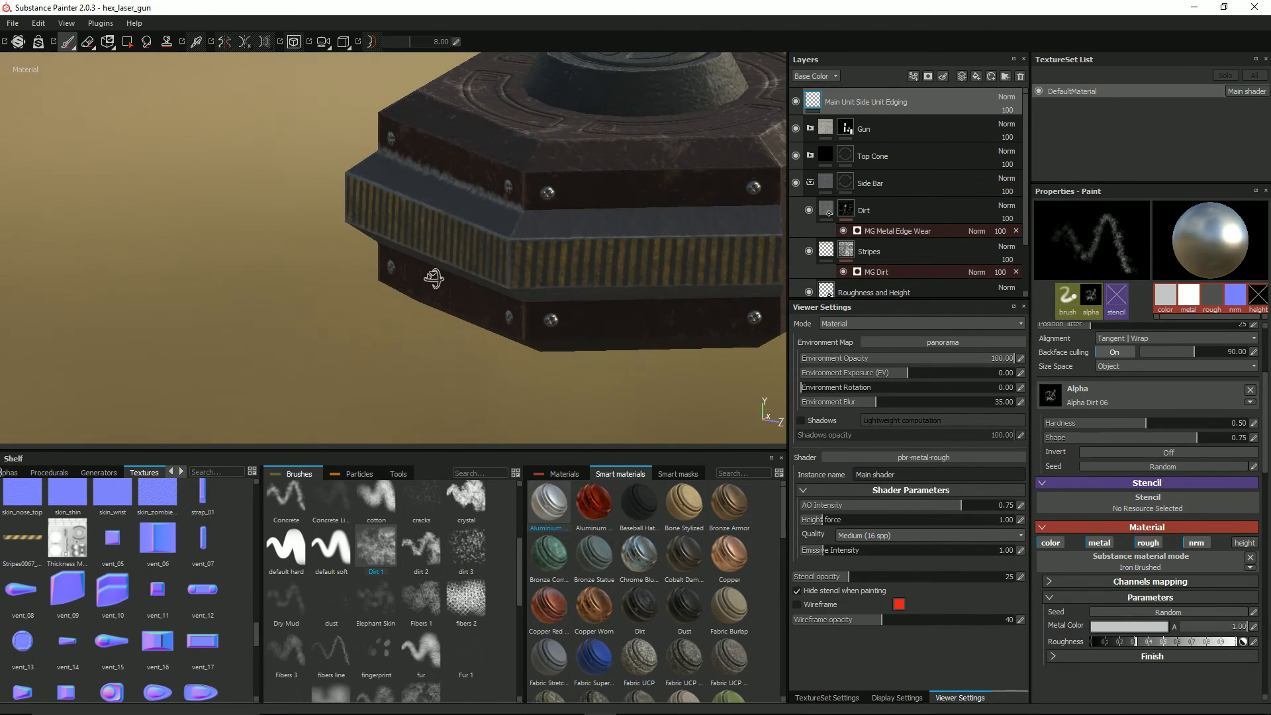
mouse_move(553, 217)
left_mouse_down("alt")
mouse_move(463, 247)
mouse_move(423, 242)
left_mouse_up("alt")
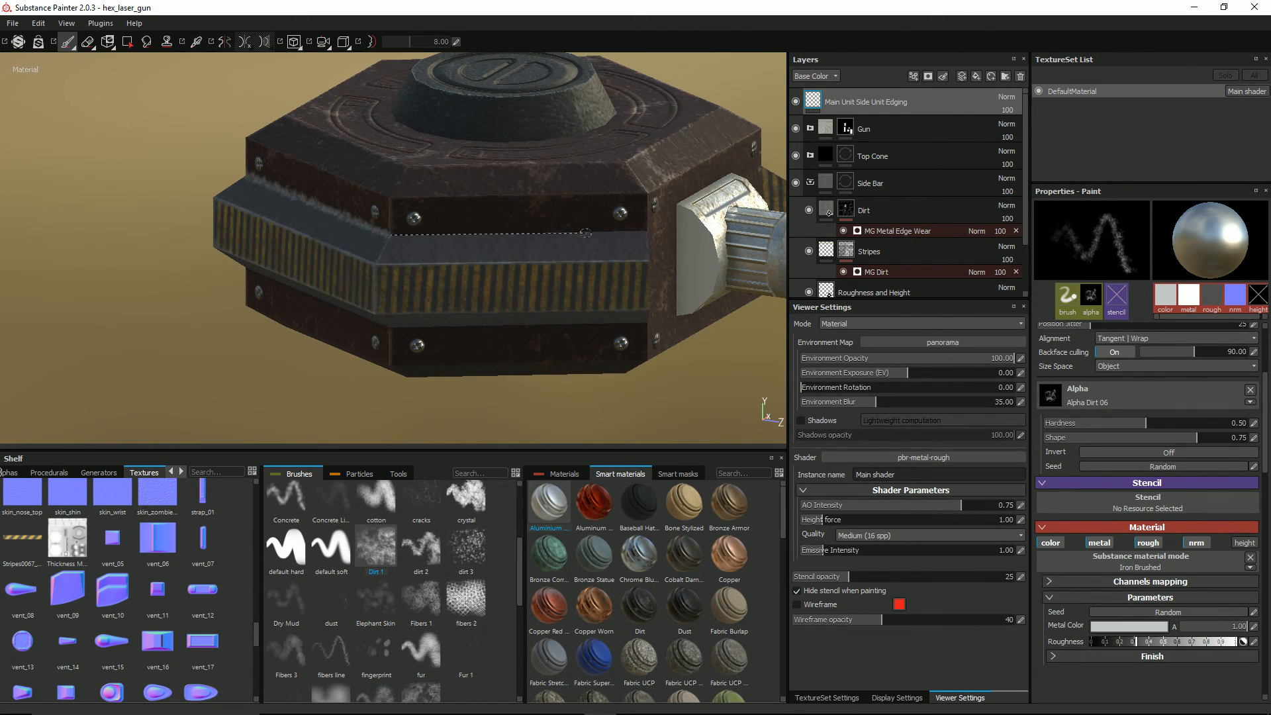
left_click(646, 232, "shift")
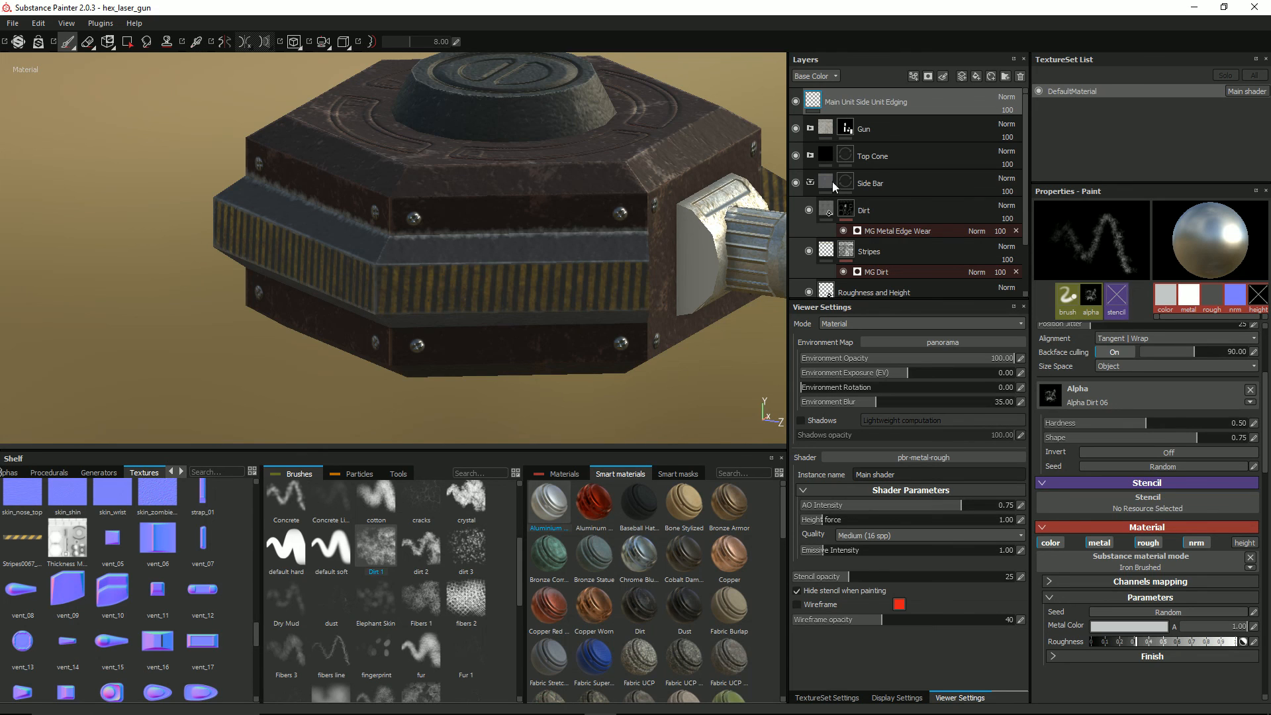
Step: Set the Main Unit Side Unit Edging layer's blending mode to Linear dodge (Add) and its opacity to 52
left_click_drag(322, 258, 612, 225, "alt")
scroll(389, 267, "down", 2)
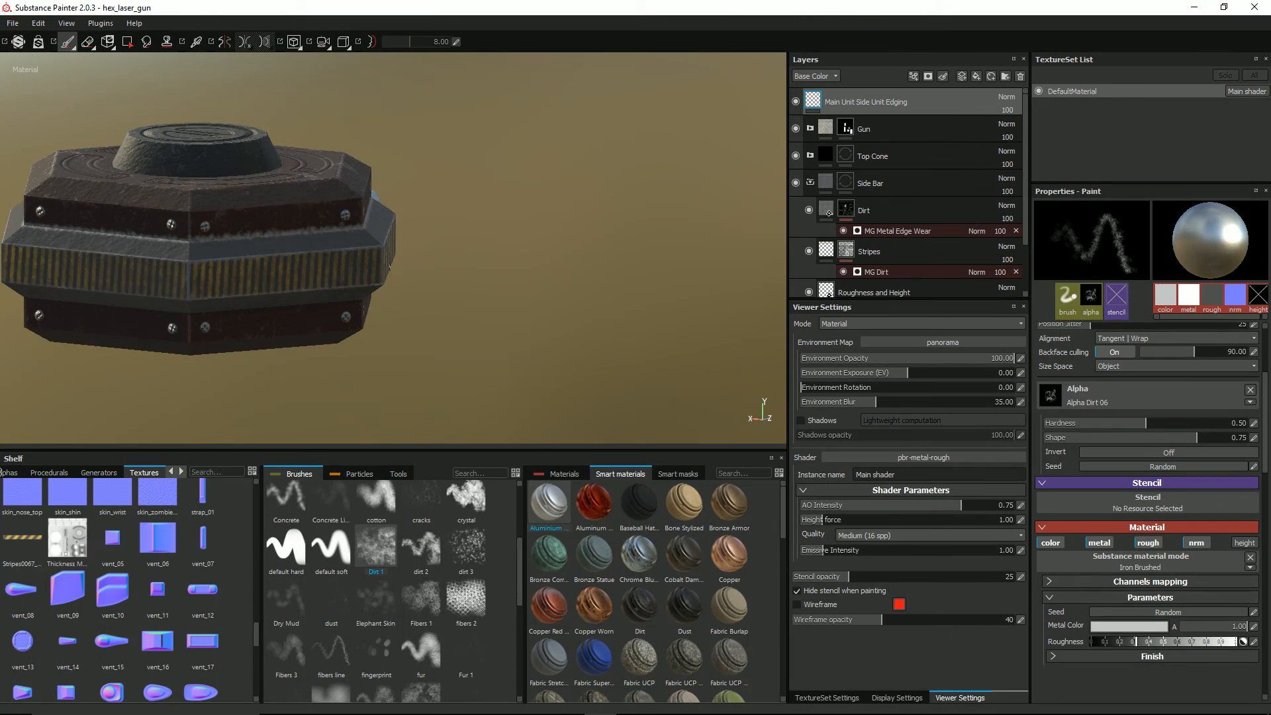
left_click(1008, 112)
left_click(1007, 98)
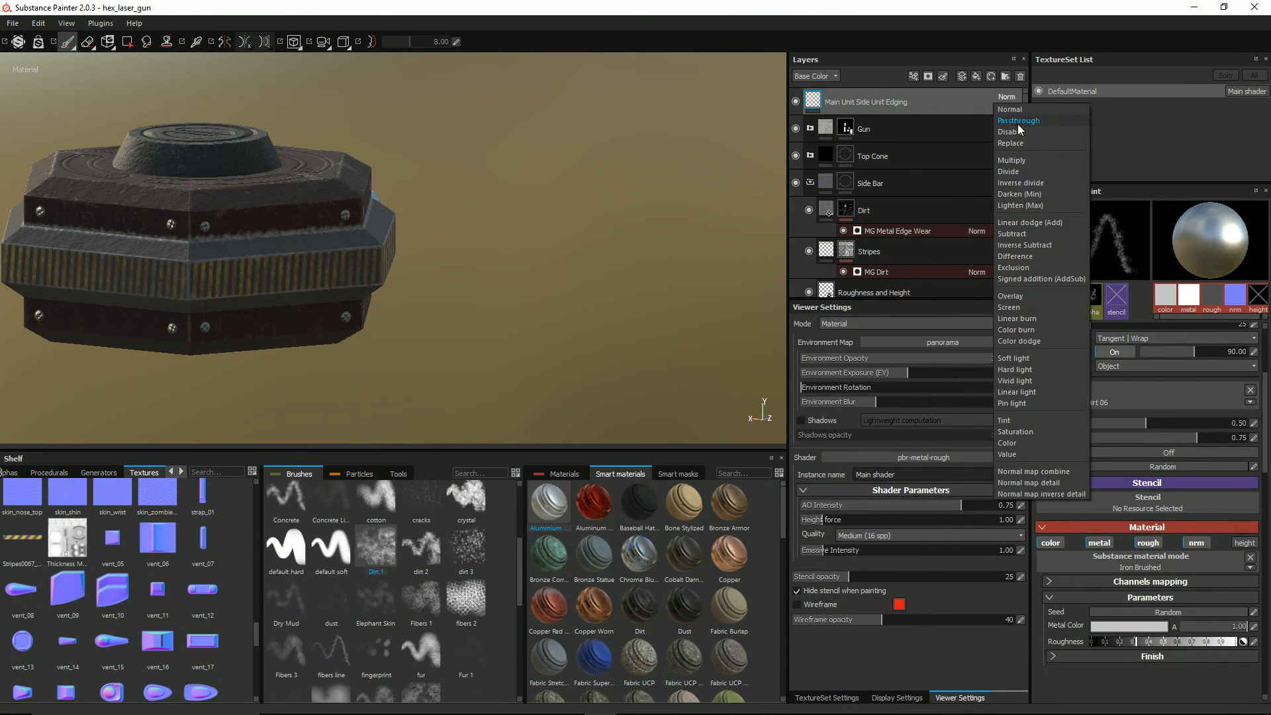
left_click(1031, 163)
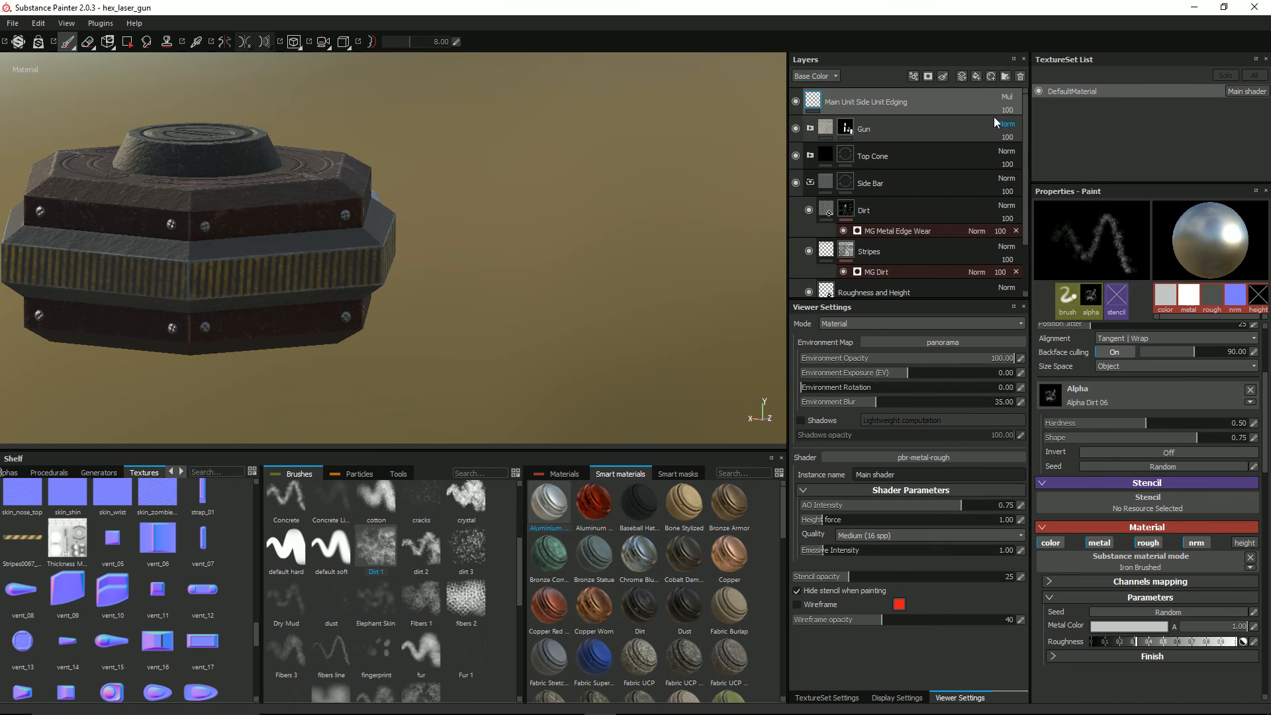
left_click(1006, 97)
left_click(1027, 224)
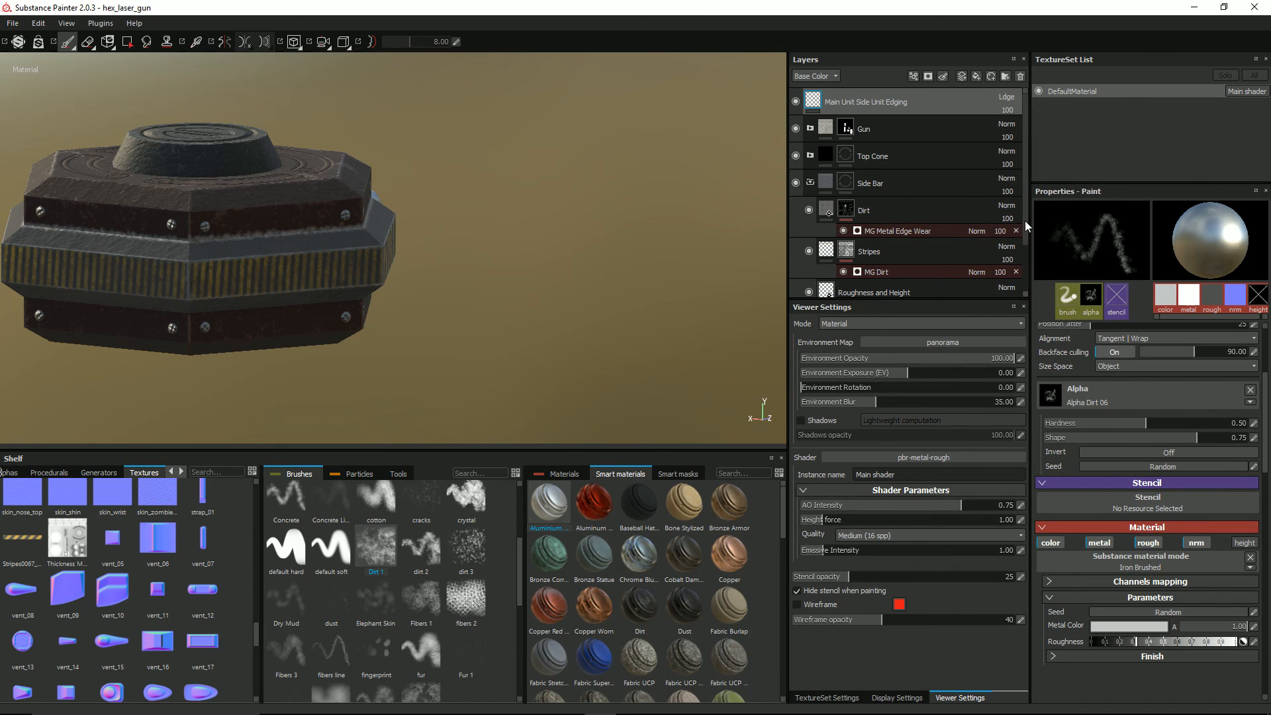
left_click(1006, 111)
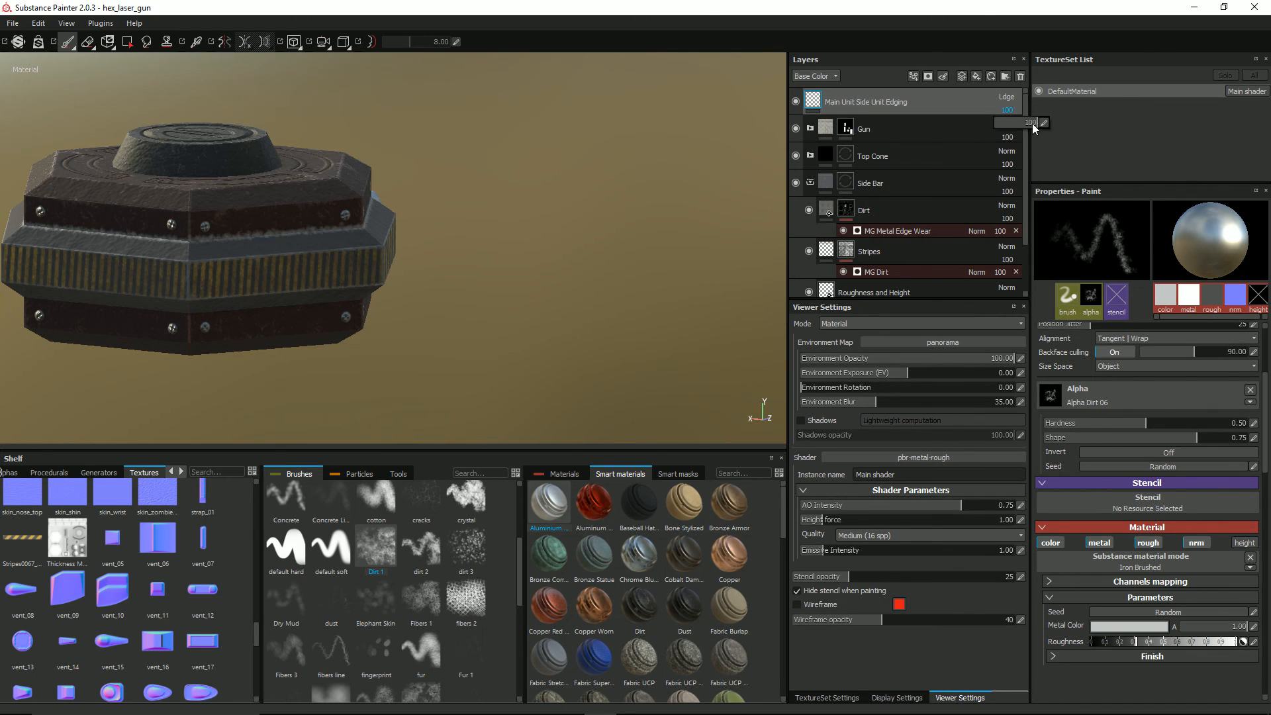
left_click_drag(1035, 128, 1020, 127)
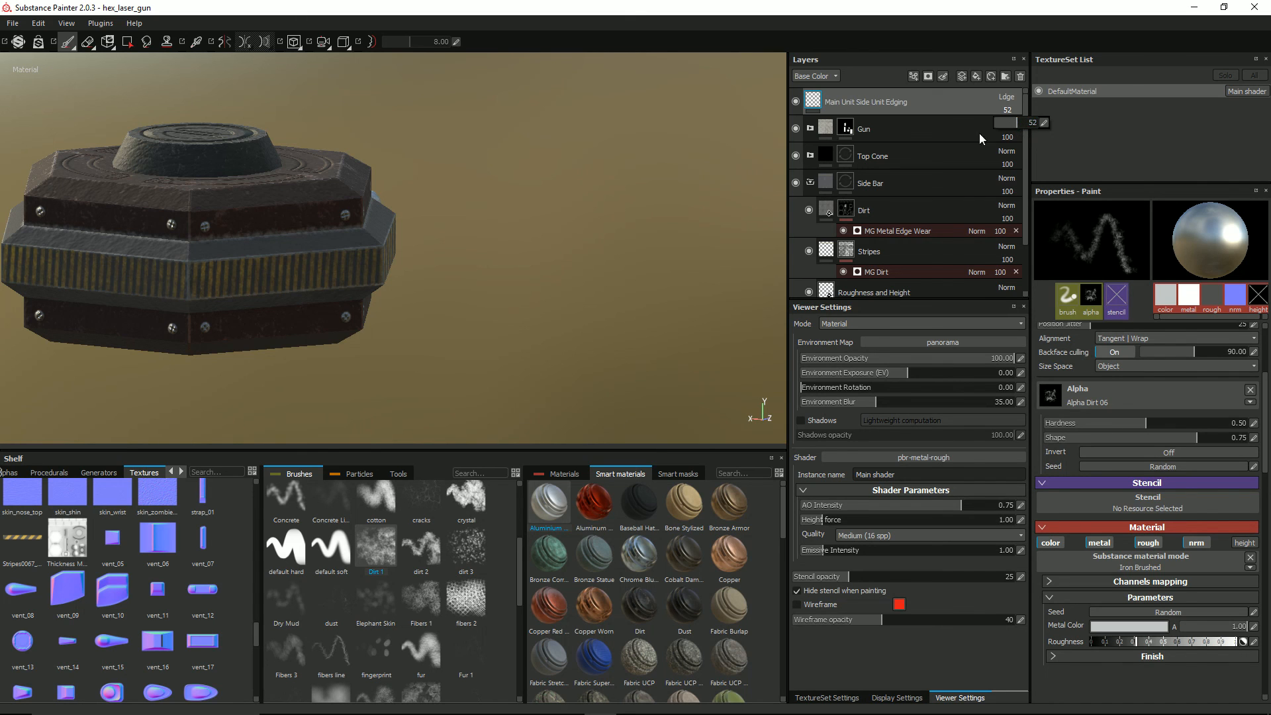
left_click_drag(207, 282, 231, 259, "alt")
left_click_drag(133, 276, 151, 248, "alt")
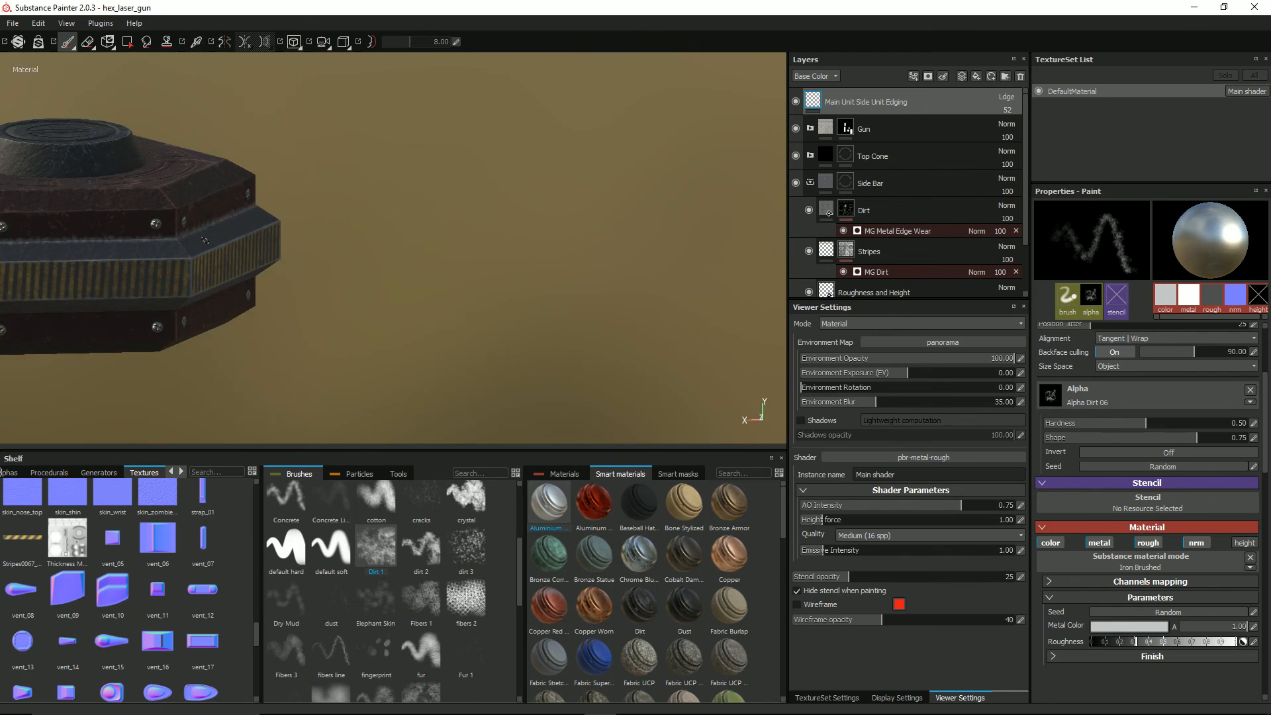
Step: Inspect the dirty edging along the side bar from all sides of the turret, including beside the gun
middle_click_drag(151, 248, 357, 275, "alt")
left_click_drag(358, 275, 380, 251, "alt")
middle_click_drag(381, 251, 594, 246, "alt")
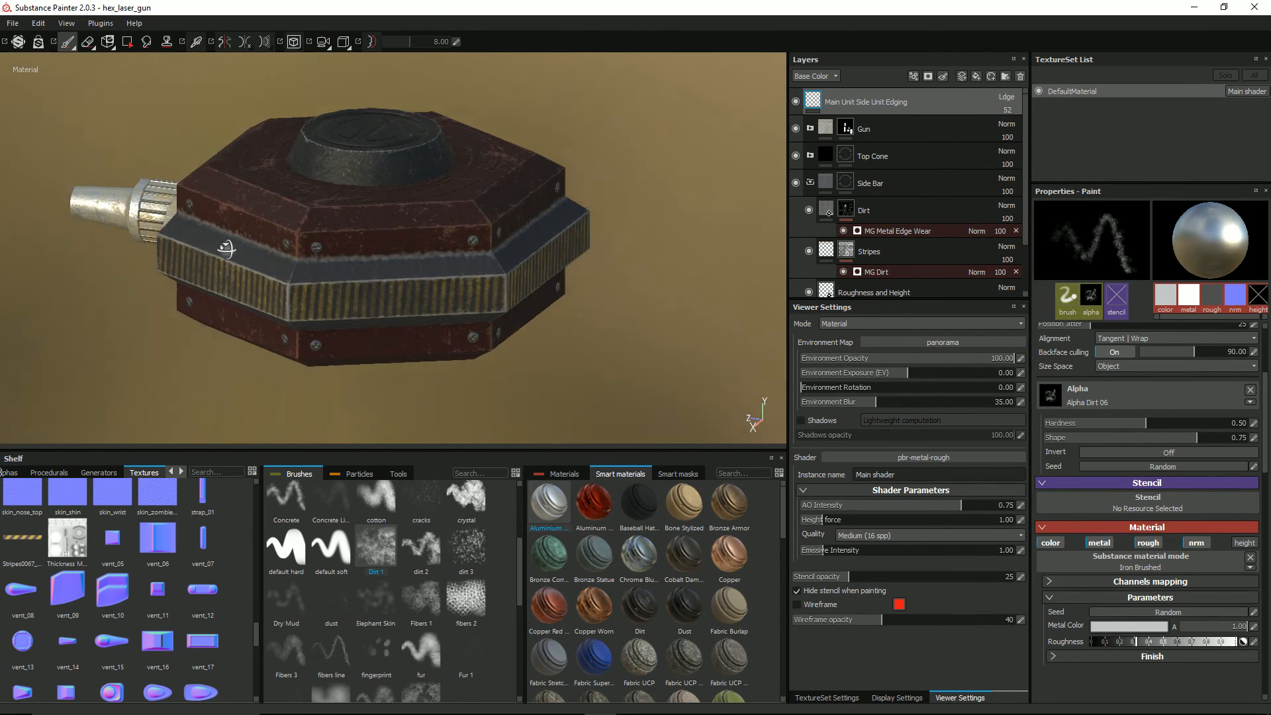
left_click_drag(227, 247, 342, 244, "alt")
middle_click_drag(342, 244, 473, 269, "alt")
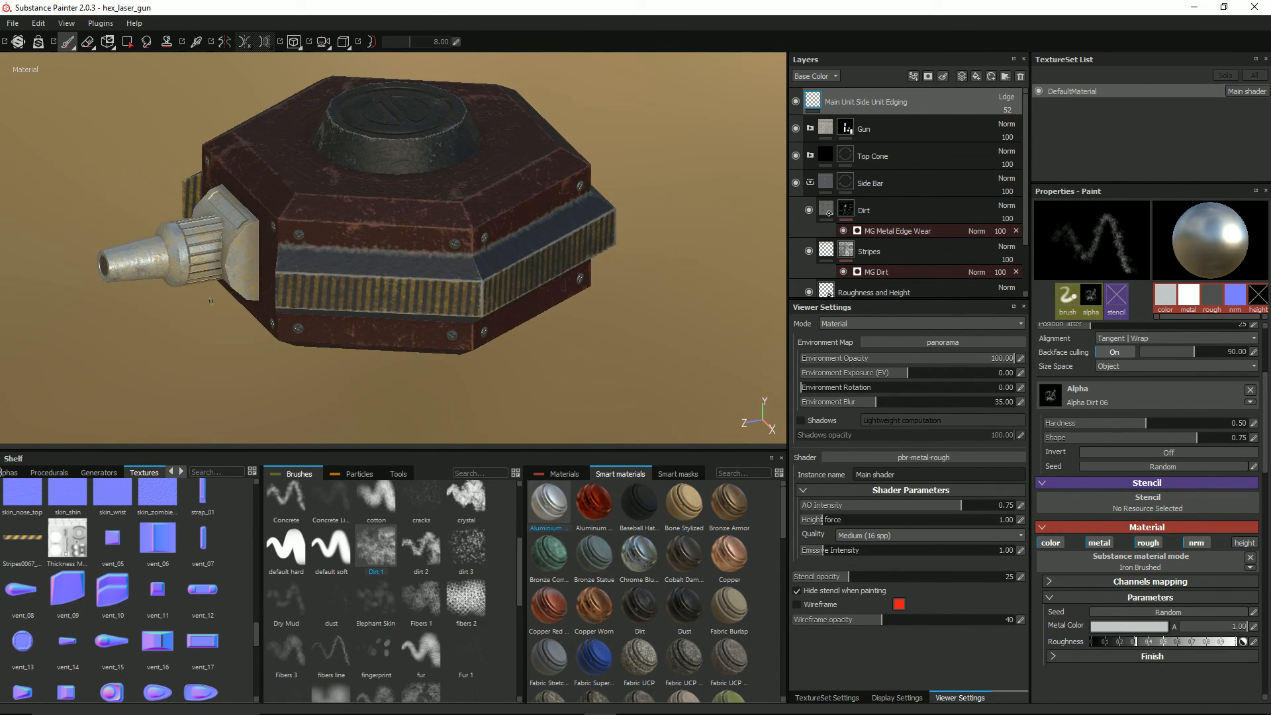
mouse_move(210, 300)
left_mouse_down("alt")
mouse_move(231, 281)
mouse_move(199, 291)
left_mouse_up("alt")
right_click_drag(198, 291, 245, 222, "alt")
left_click_drag(245, 221, 388, 243, "alt")
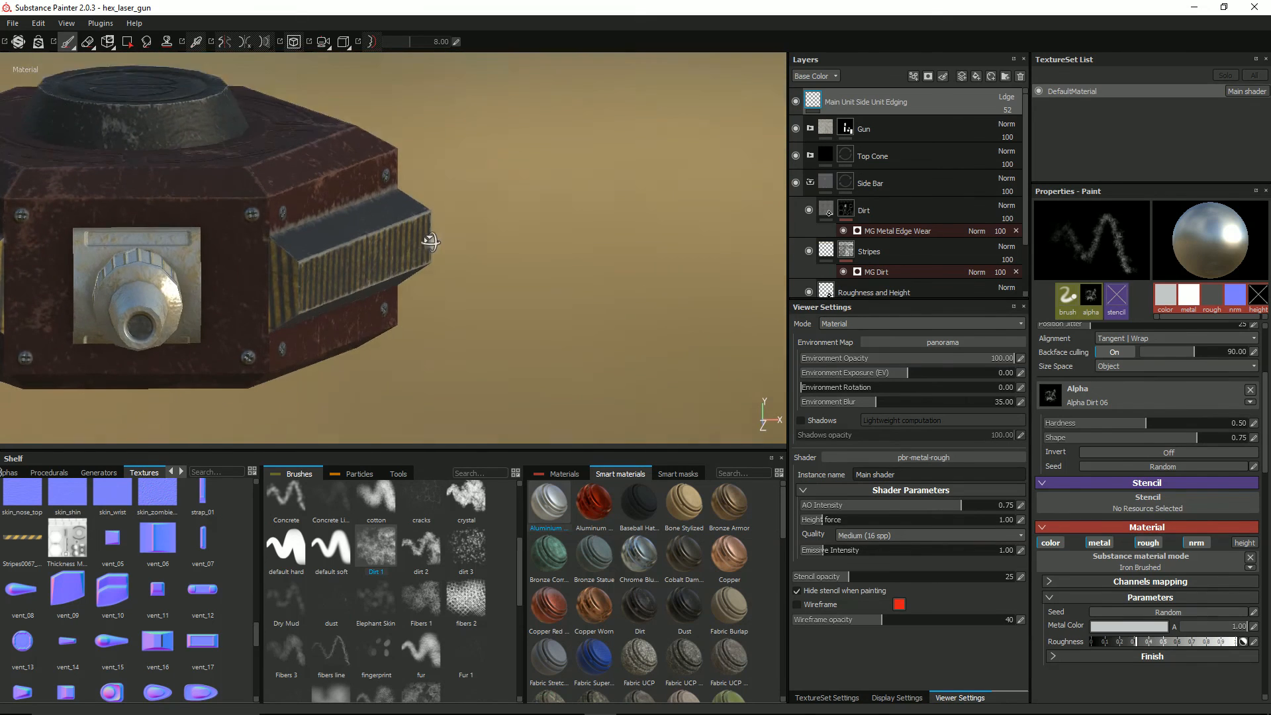
Step: Turn on symmetry and paint straight Iron Brushed dirt lines down the vertical seam where the side bar ends beside the gun mount
right_click_drag(318, 265, 360, 273, "alt")
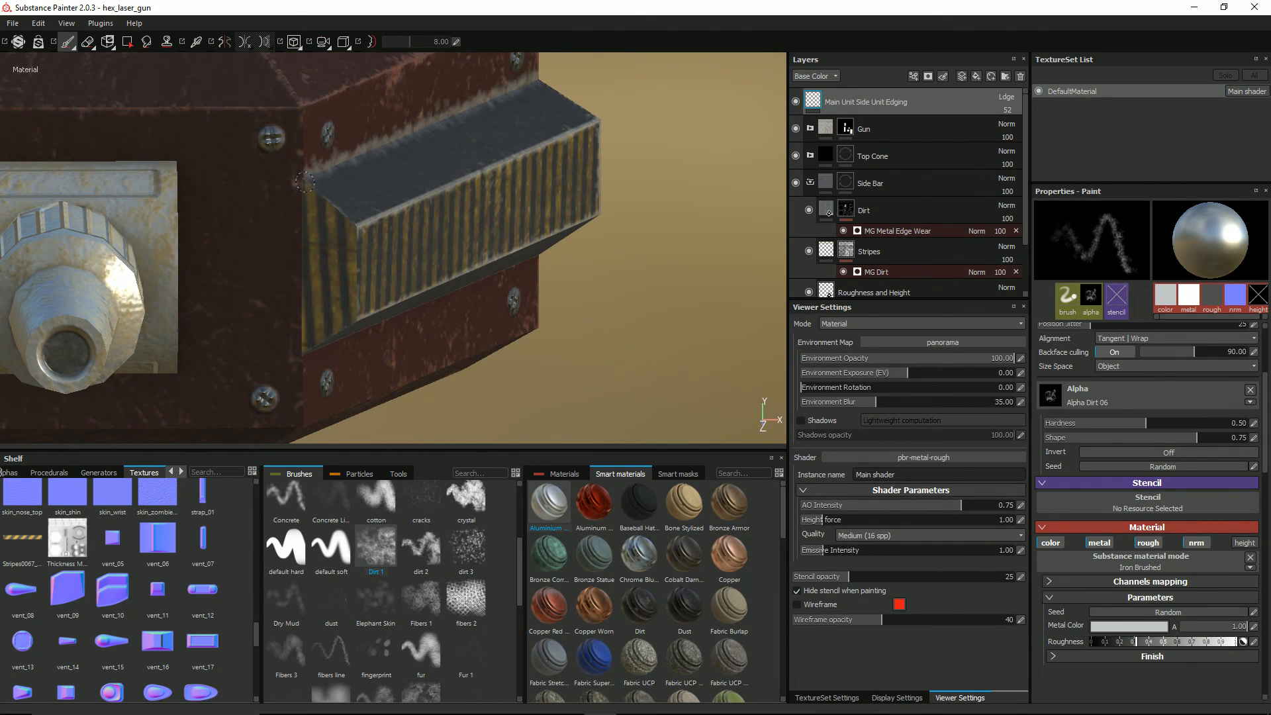
left_click(225, 41)
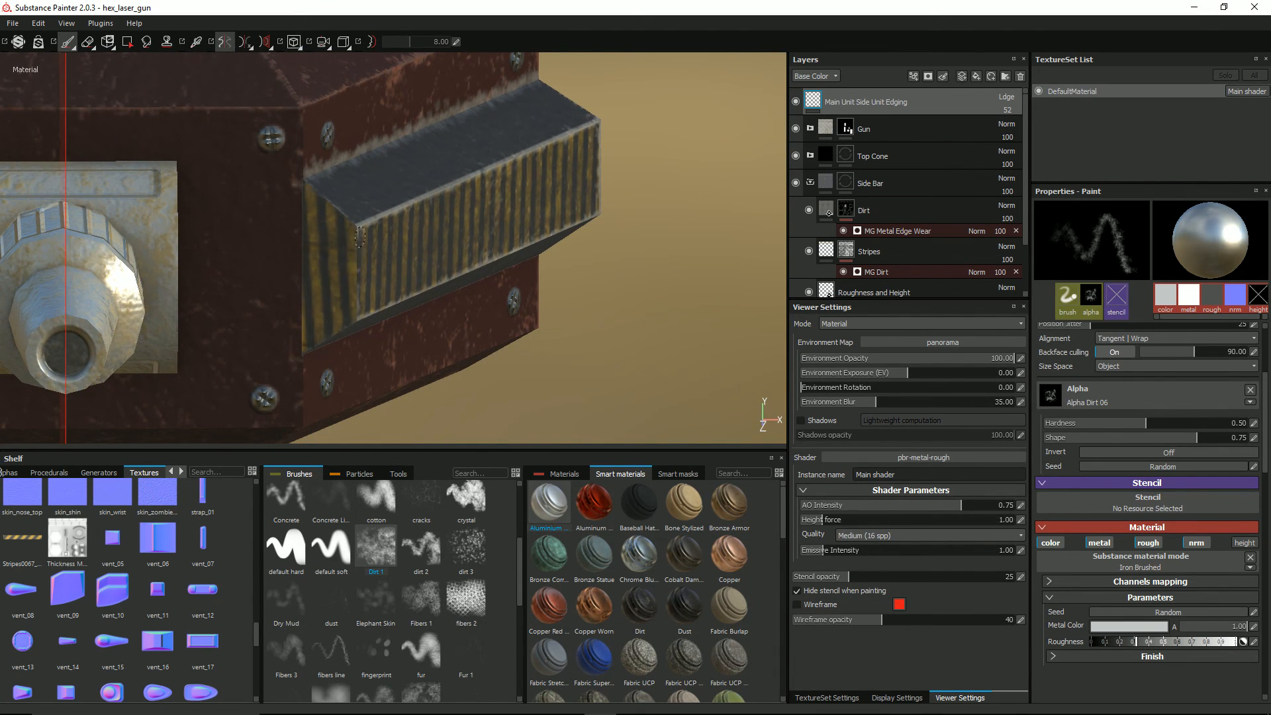
left_click_drag(360, 235, 297, 200, "alt")
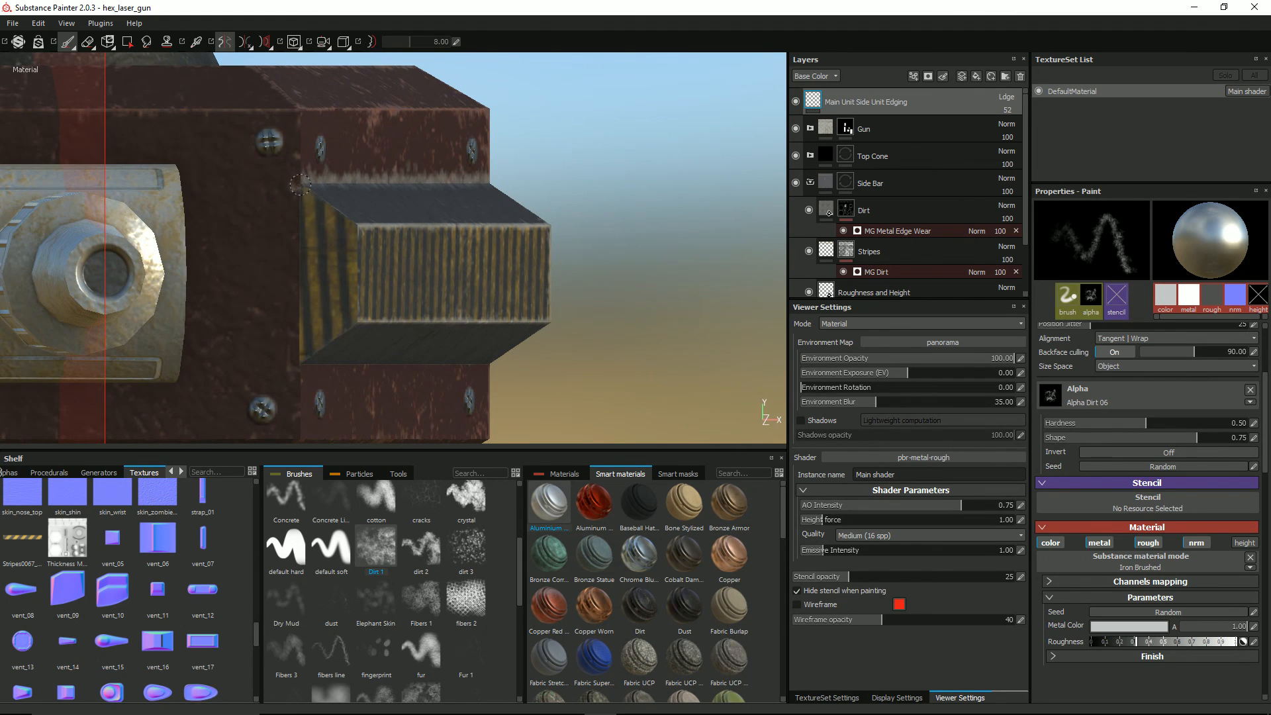
key("shift")
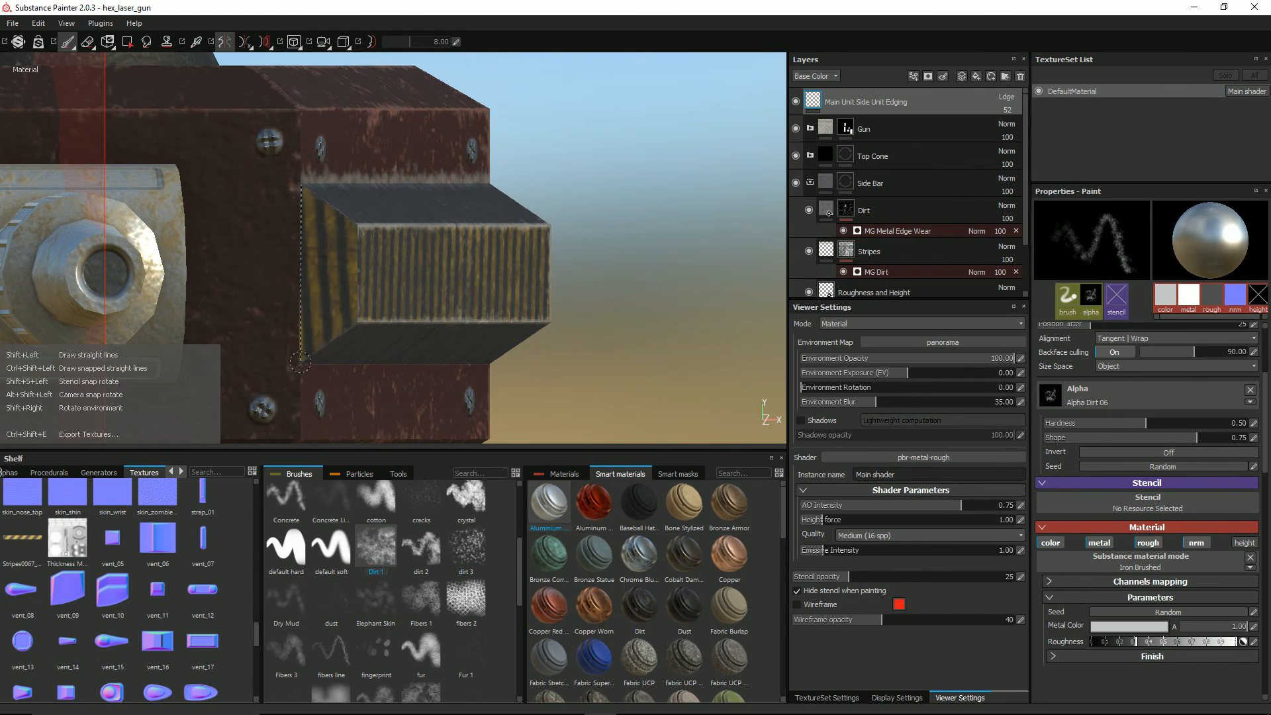
left_click(300, 363, "shift")
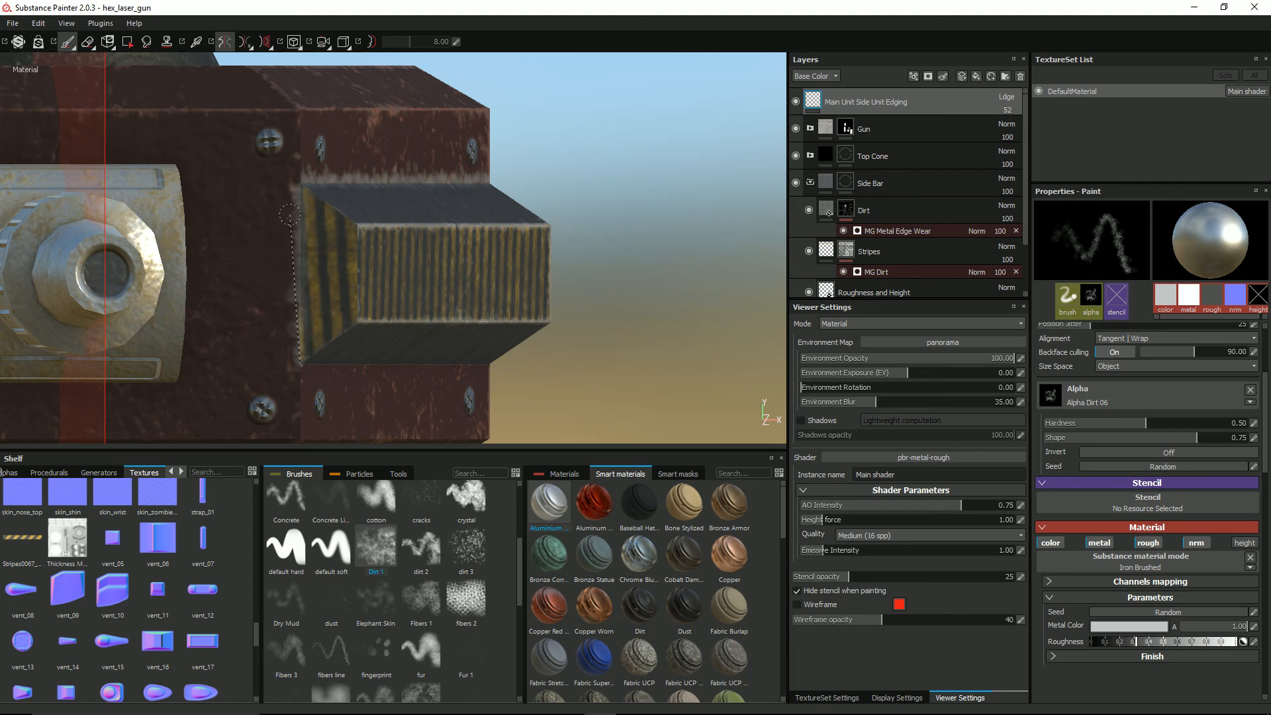
left_click(301, 186, "shift")
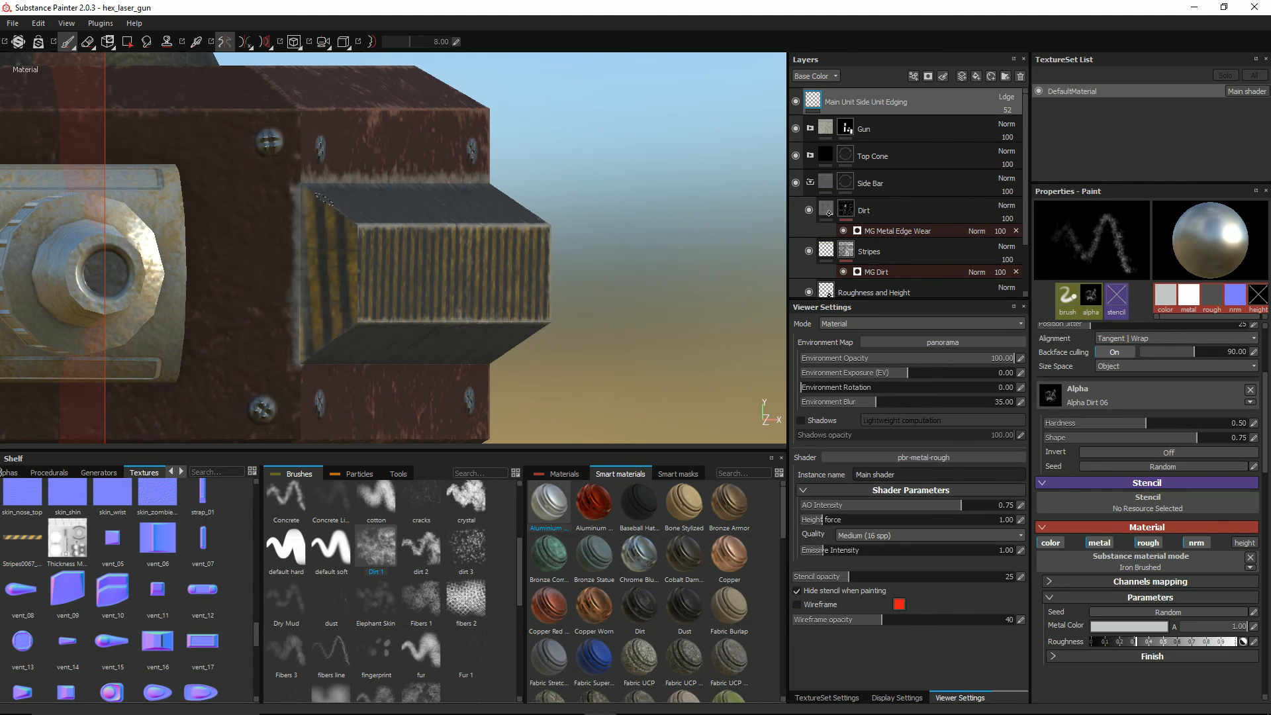
Step: Paint mirrored straight Iron Brushed dirt lines along the seam below the side bar on the first two faces from the gun
mouse_move(367, 217)
left_mouse_down("alt")
mouse_move(318, 364)
mouse_move(217, 314)
mouse_move(205, 335)
mouse_move(159, 334)
left_mouse_up("alt")
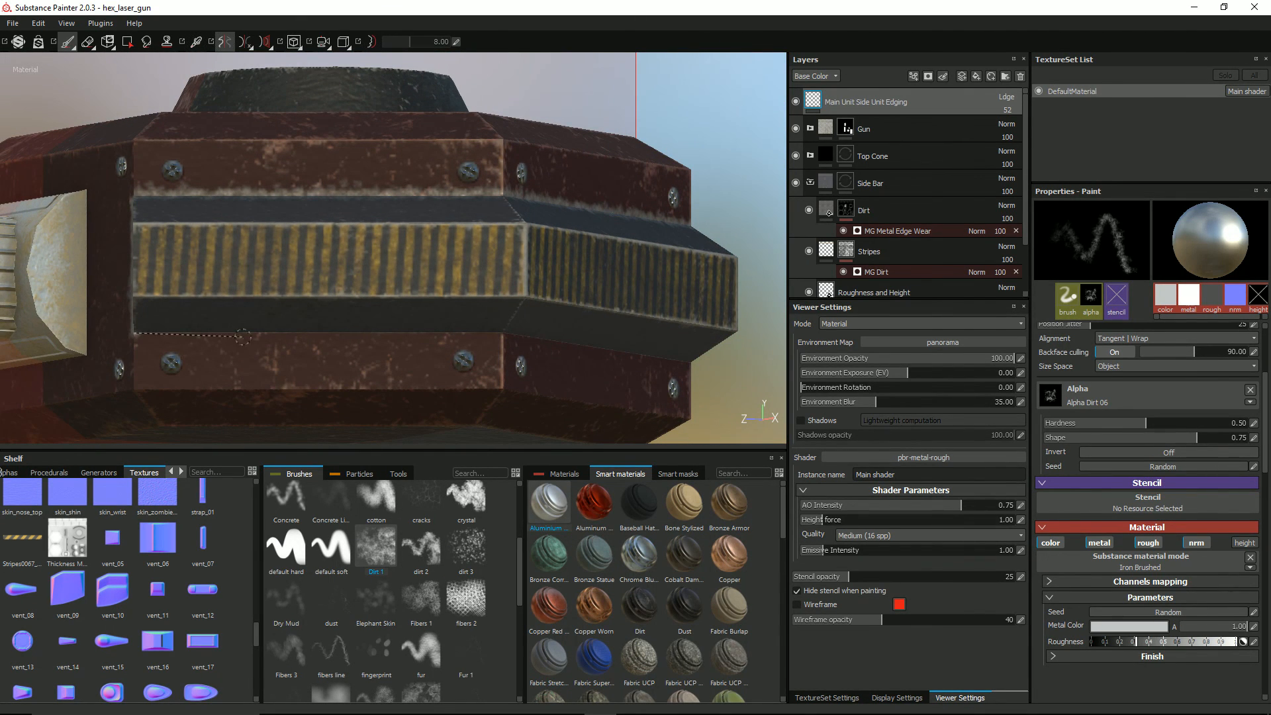
left_click(507, 334, "shift")
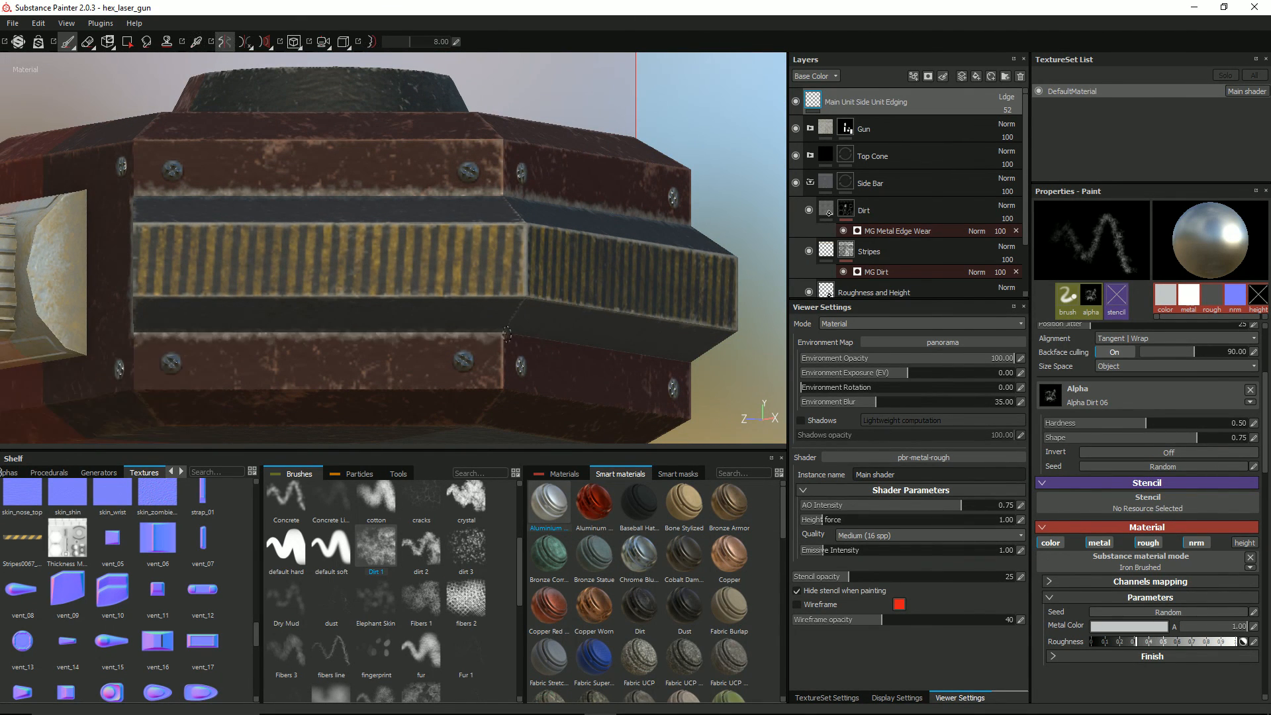
left_click_drag(695, 356, 448, 373, "alt")
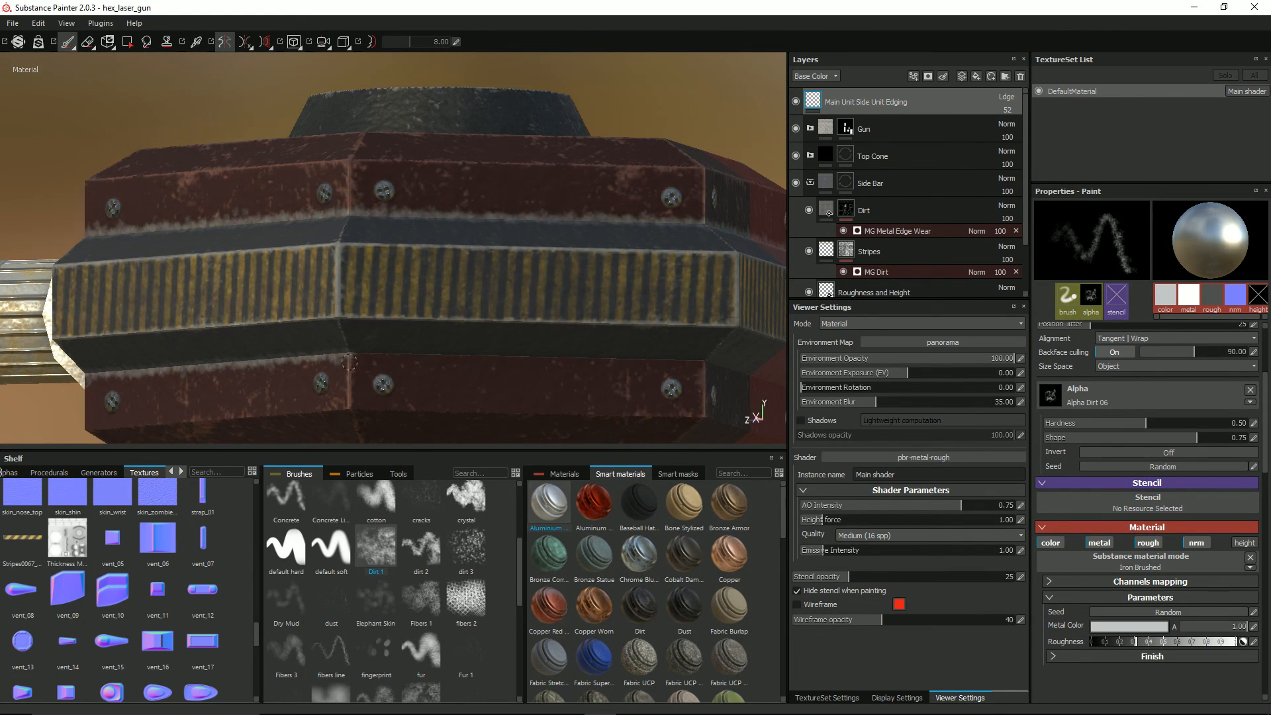
left_click(704, 361, "shift")
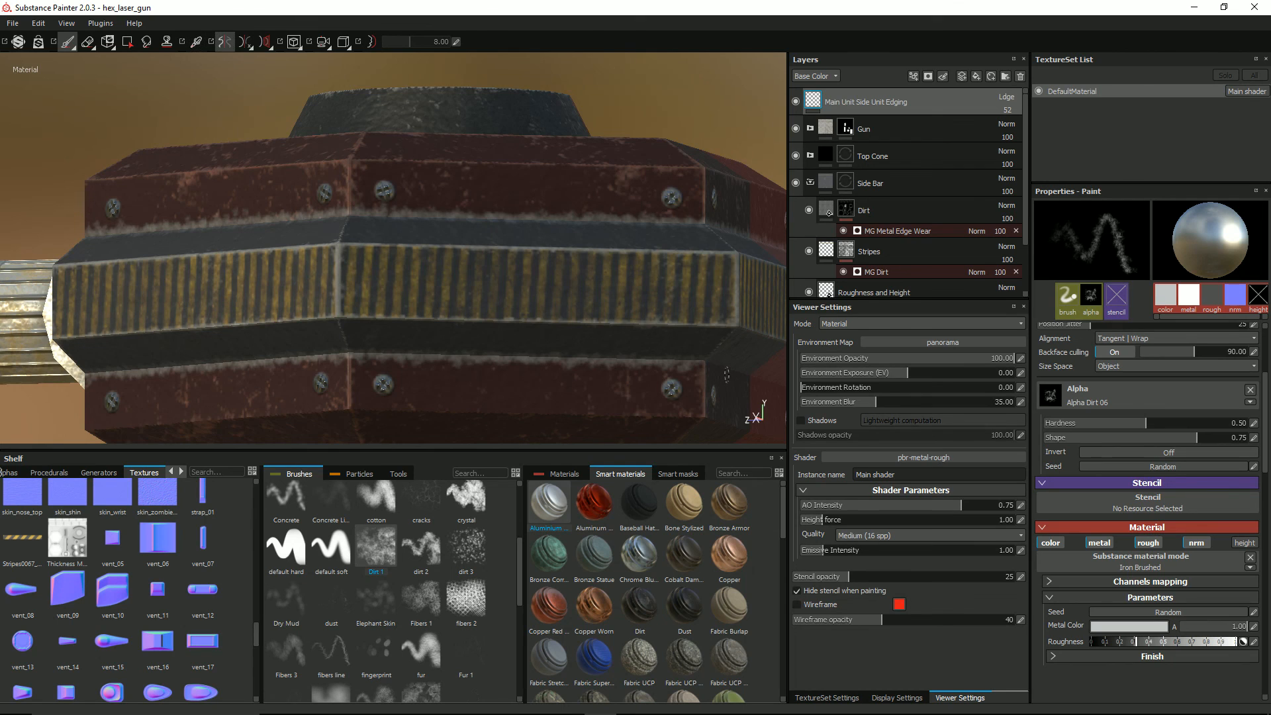
Step: Paint the mirrored dirt line along the lower seam of the rear face up to the symmetry plane, and turn symmetry off
mouse_move(731, 356)
left_mouse_down("alt")
mouse_move(518, 335)
mouse_move(341, 381)
left_mouse_up("alt")
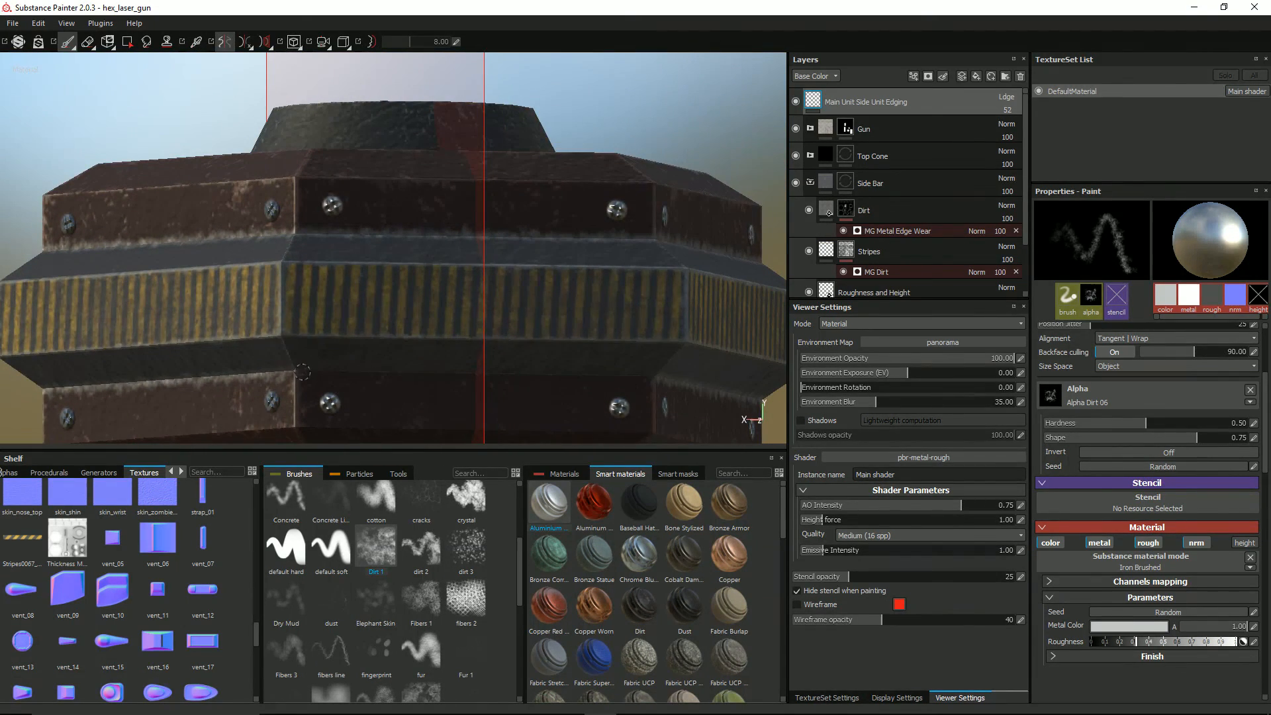
left_click(295, 372)
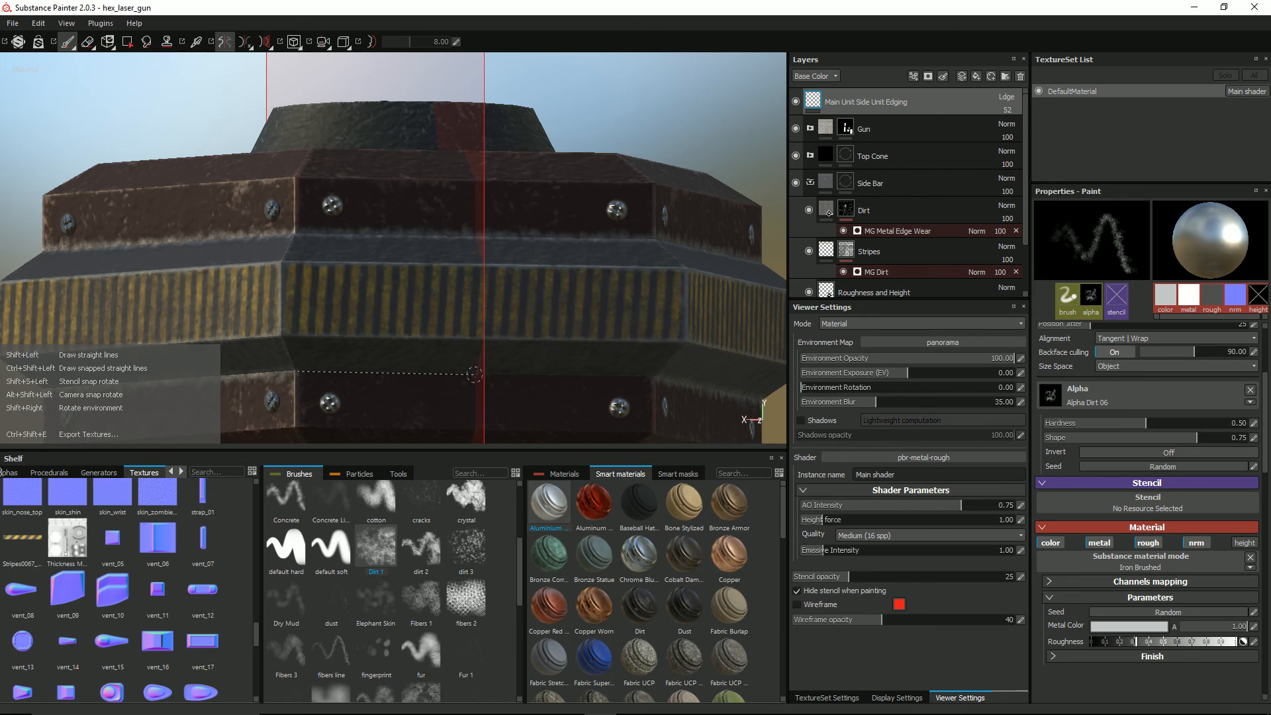
left_click(477, 374, "shift")
scroll(385, 365, "down", 2)
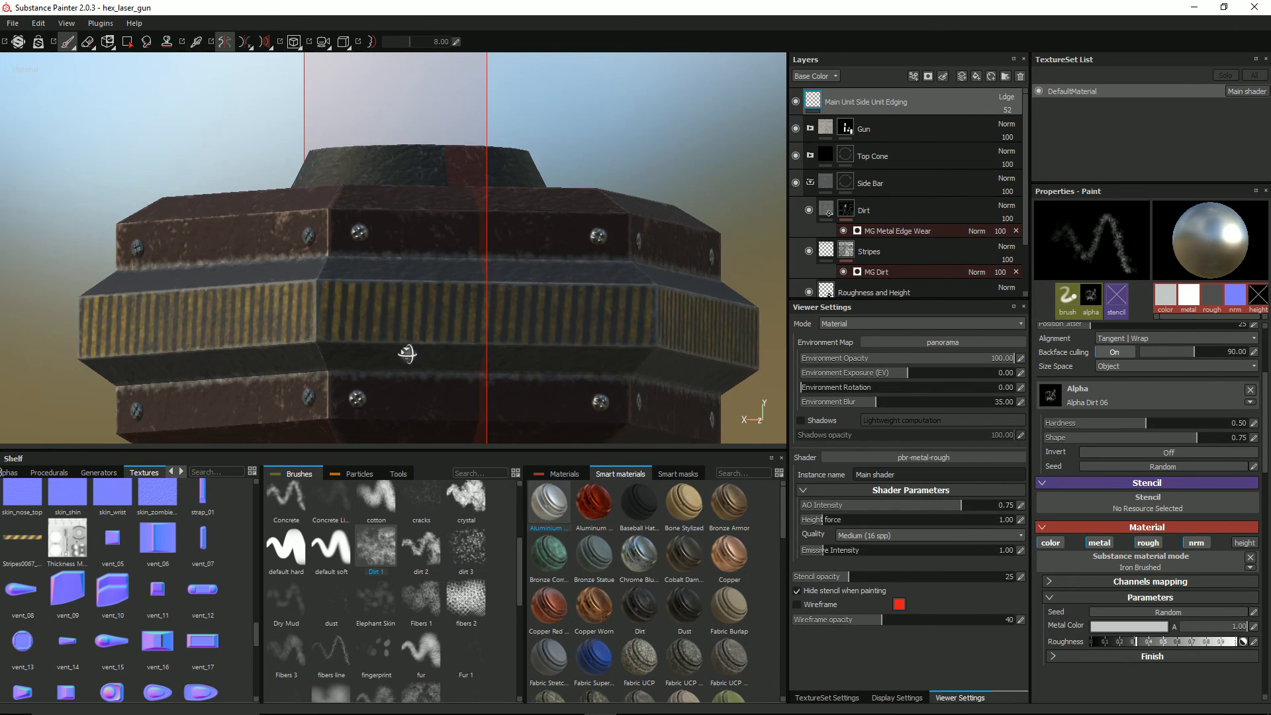
left_click_drag(406, 351, 389, 372, "alt")
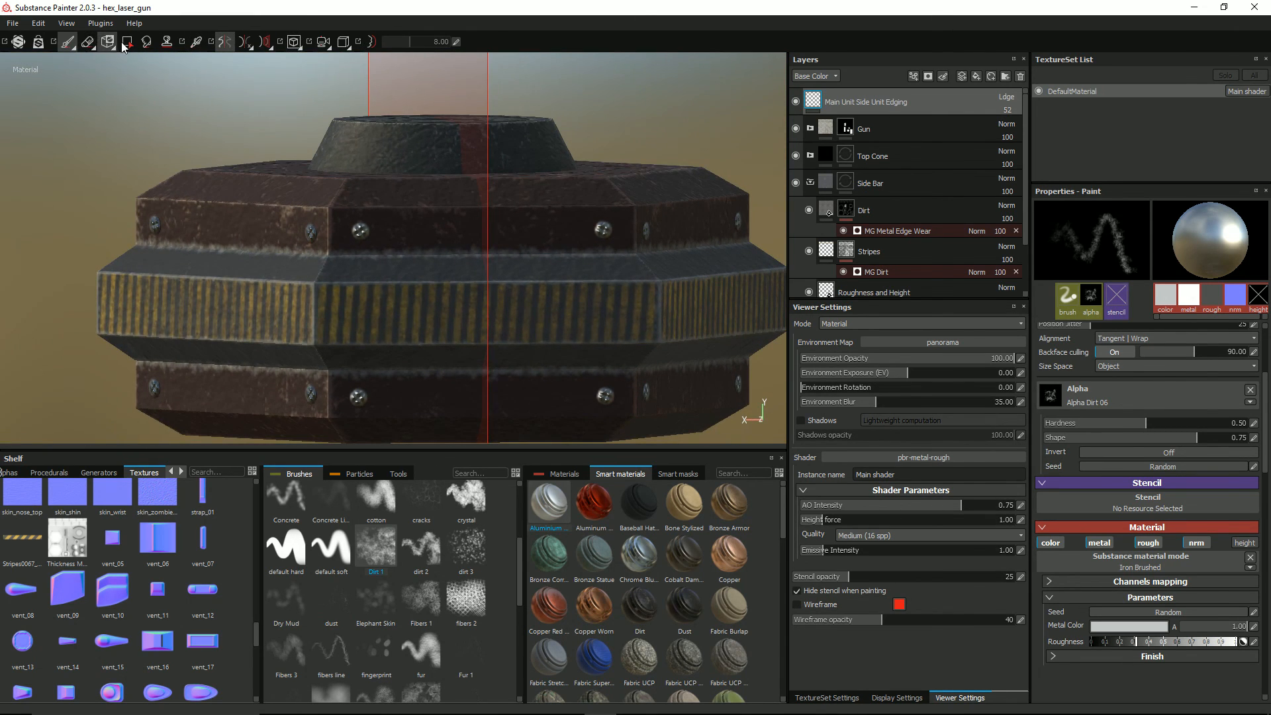
left_click(224, 41)
Step: Set the Main Unit Side Unit Edging layer's opacity to 28, check the edging around the model, and save the project
mouse_move(421, 206)
left_mouse_down("alt")
mouse_move(513, 247)
mouse_move(590, 178)
mouse_move(206, 228)
mouse_move(522, 170)
mouse_move(518, 194)
mouse_move(445, 204)
left_mouse_up("alt")
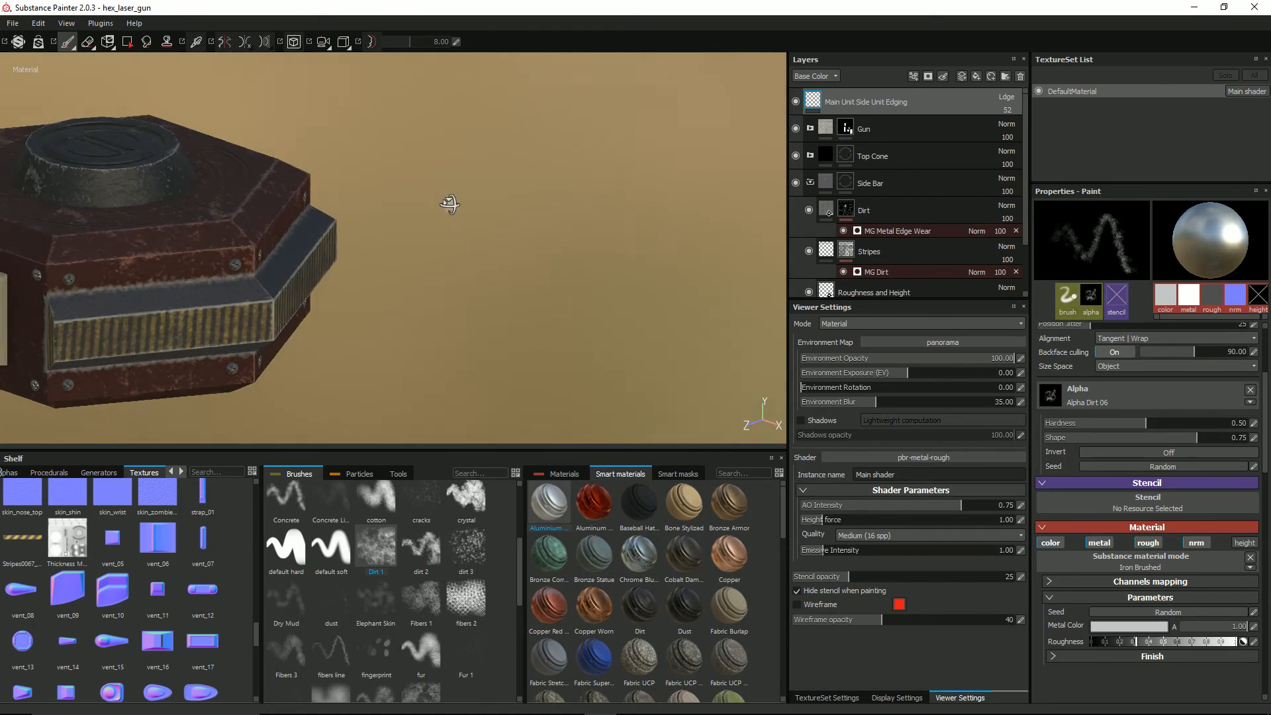
left_click(1010, 110)
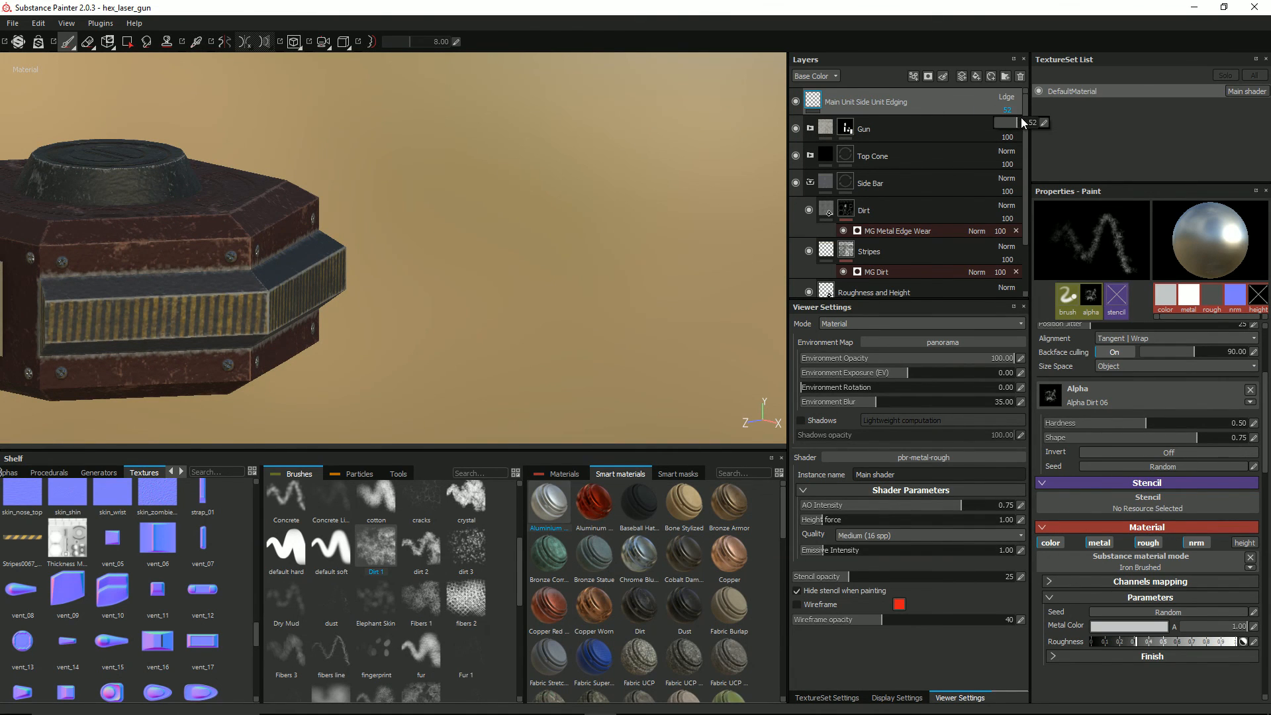
left_click_drag(1016, 122, 1007, 123)
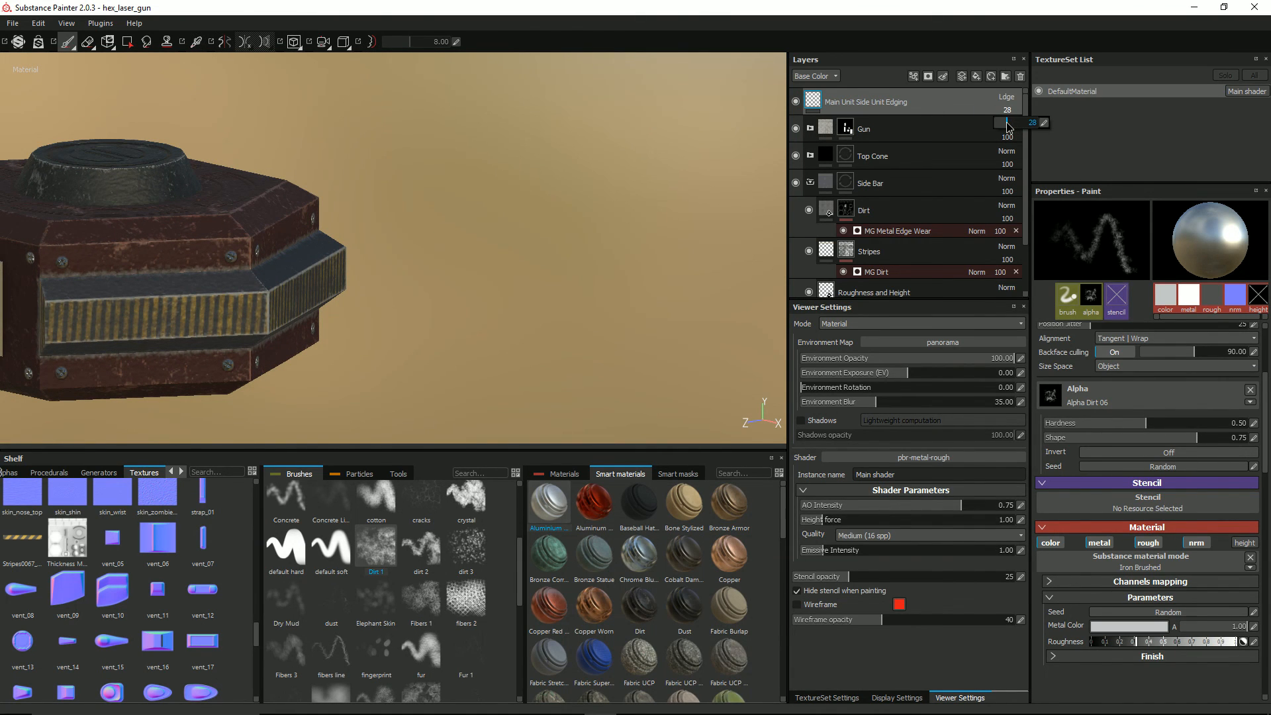
left_click_drag(301, 274, 228, 314, "alt")
right_click_drag(228, 315, 132, 265, "alt")
middle_click_drag(133, 265, 304, 318, "alt")
left_click_drag(305, 318, 356, 292, "alt")
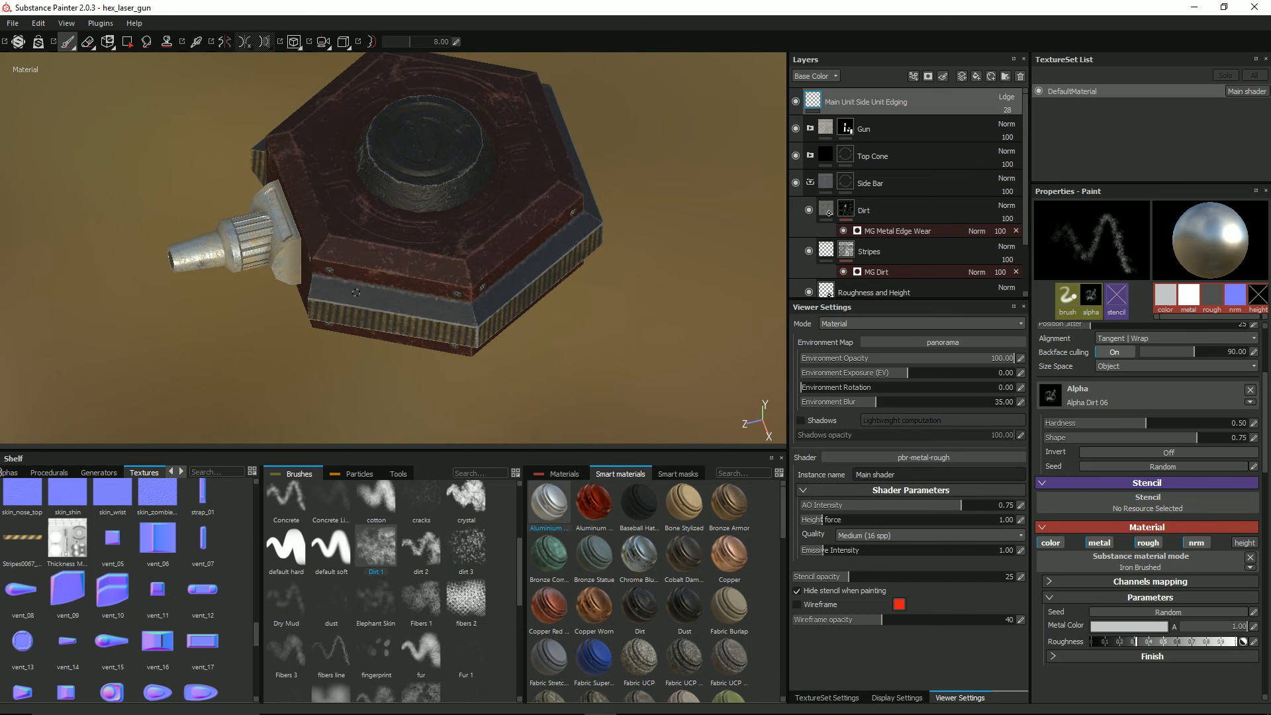
left_click_drag(168, 301, 161, 225, "alt")
left_click_drag(358, 278, 351, 299, "alt")
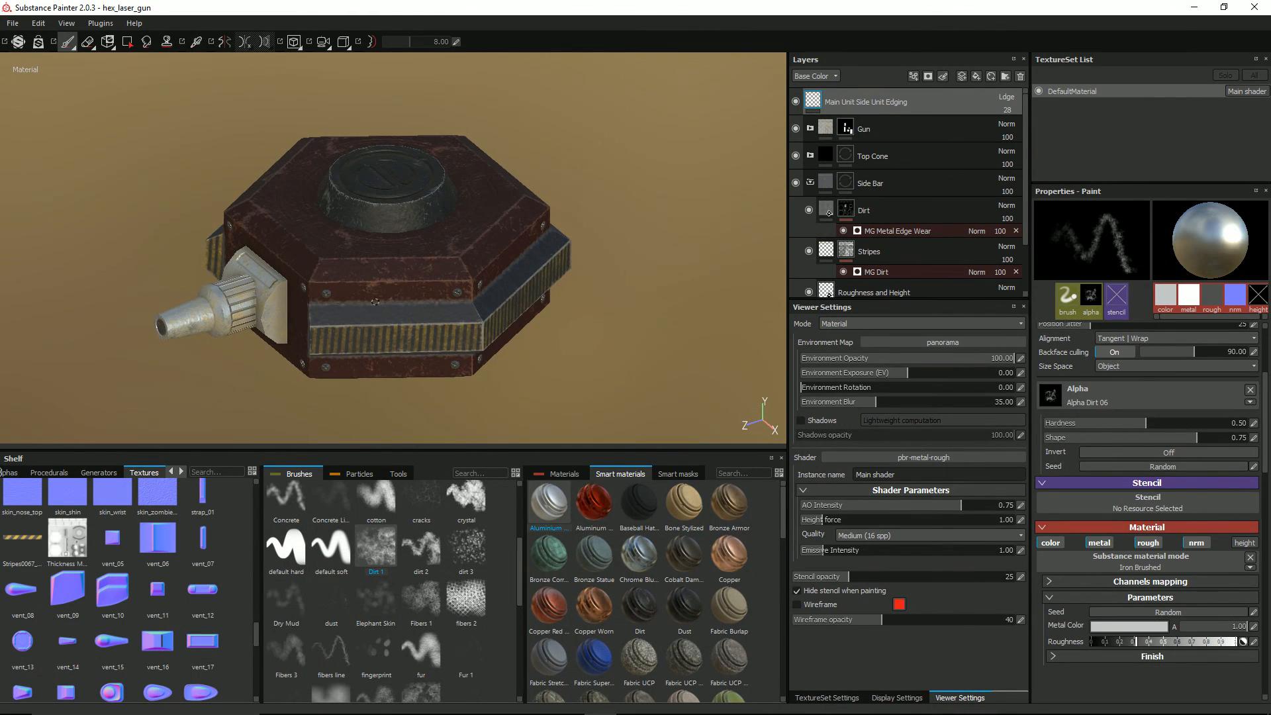
scroll(399, 295, "up", 2)
key("ctrl+s")
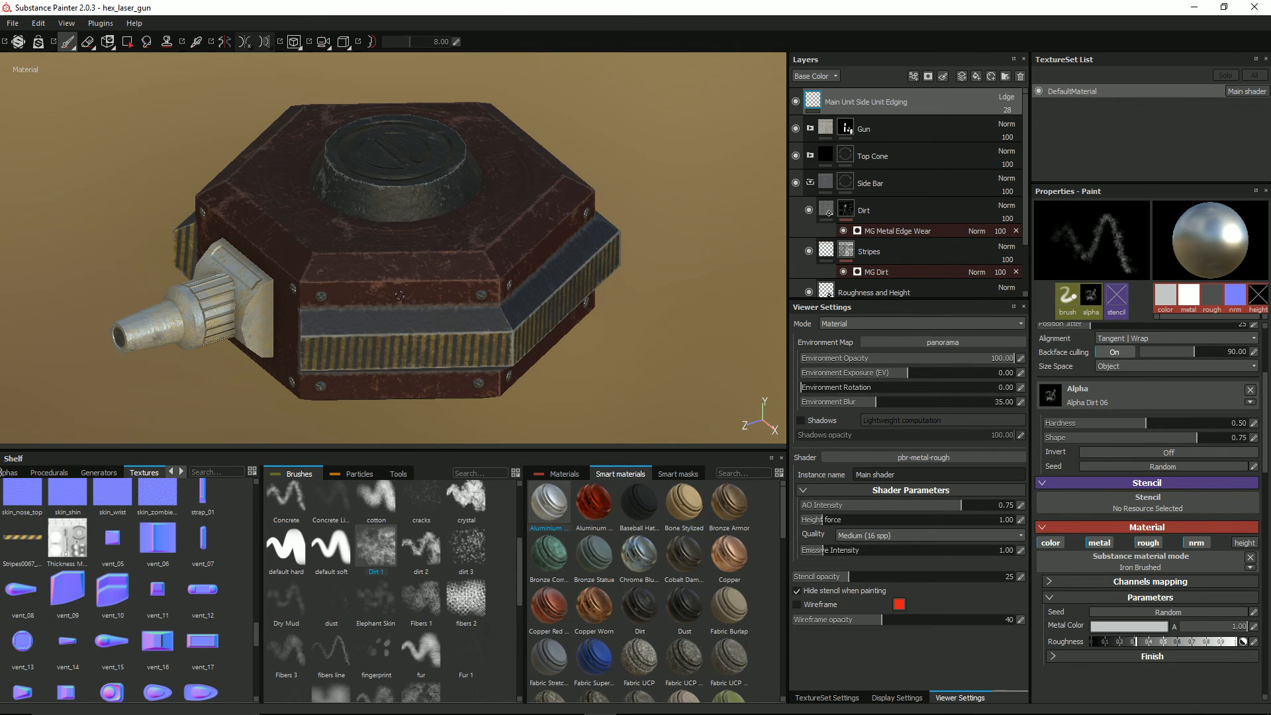
mouse_move(516, 264)
left_mouse_down("alt")
mouse_move(514, 232)
mouse_move(515, 262)
left_mouse_up("alt")
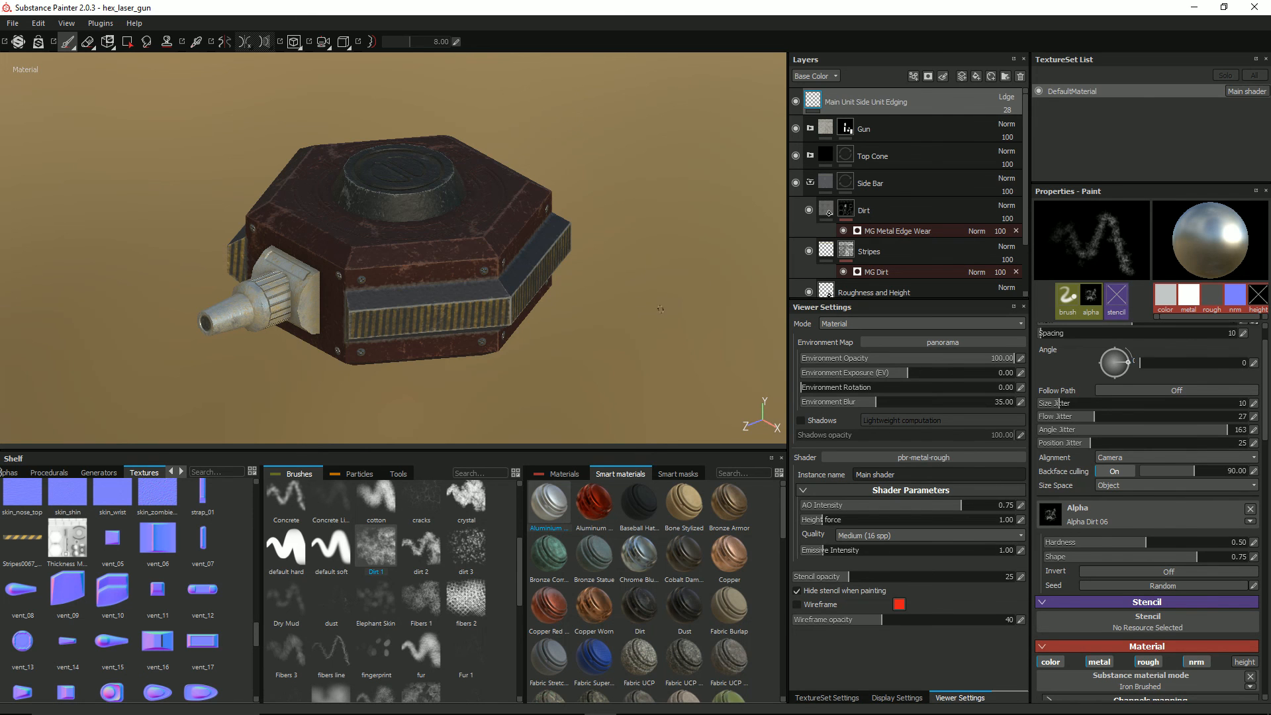
left_click_drag(660, 308, 596, 335, "alt")
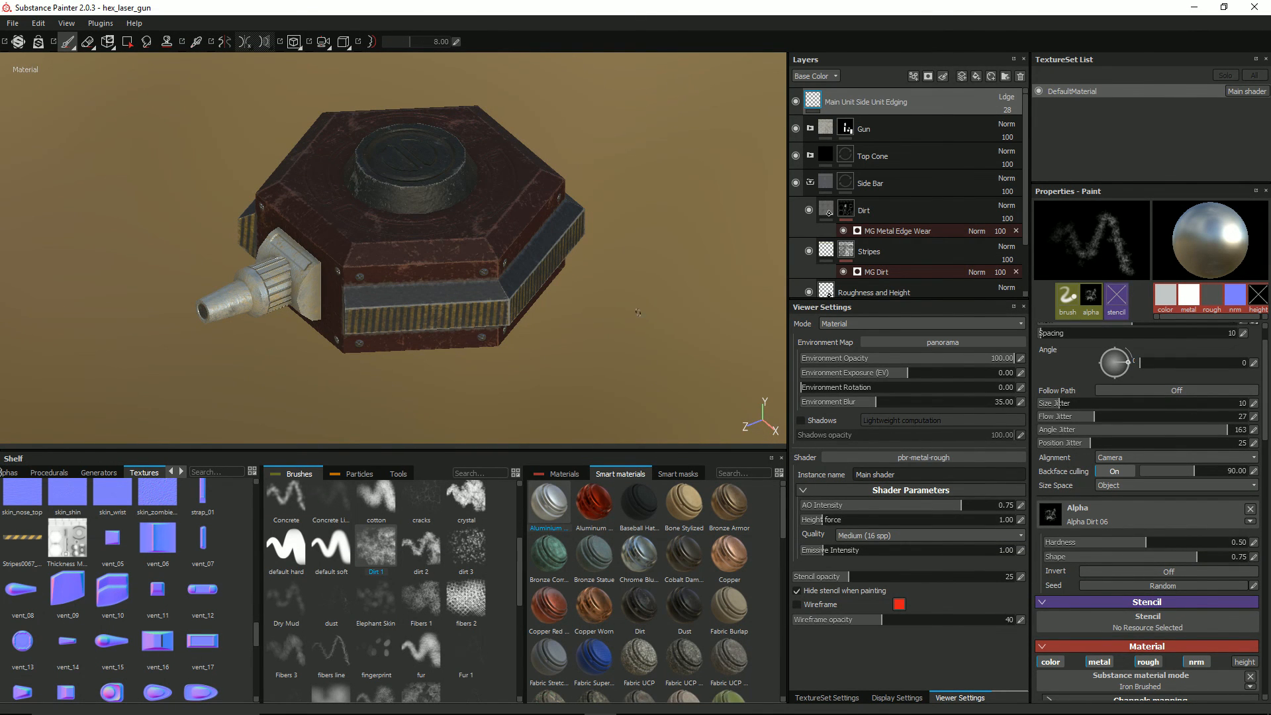
mouse_move(637, 312)
left_mouse_down("alt")
mouse_move(581, 280)
mouse_move(590, 331)
mouse_move(528, 283)
mouse_move(538, 291)
left_mouse_up("alt")
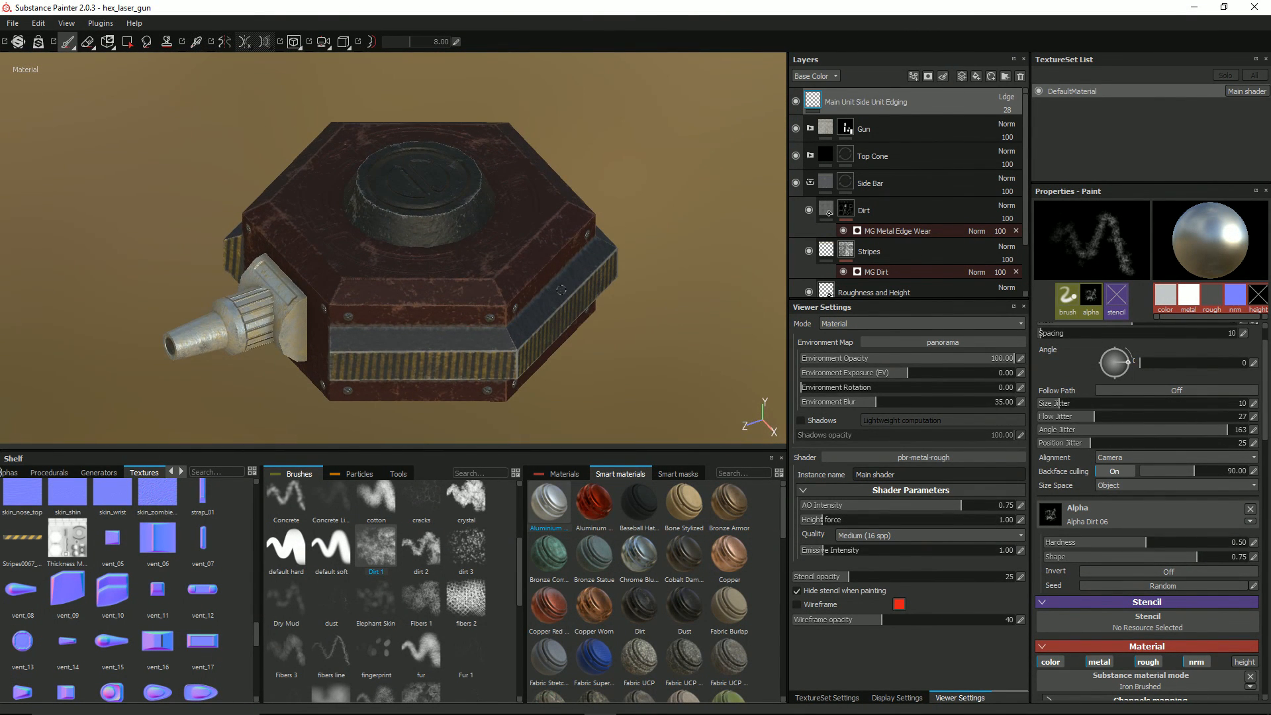